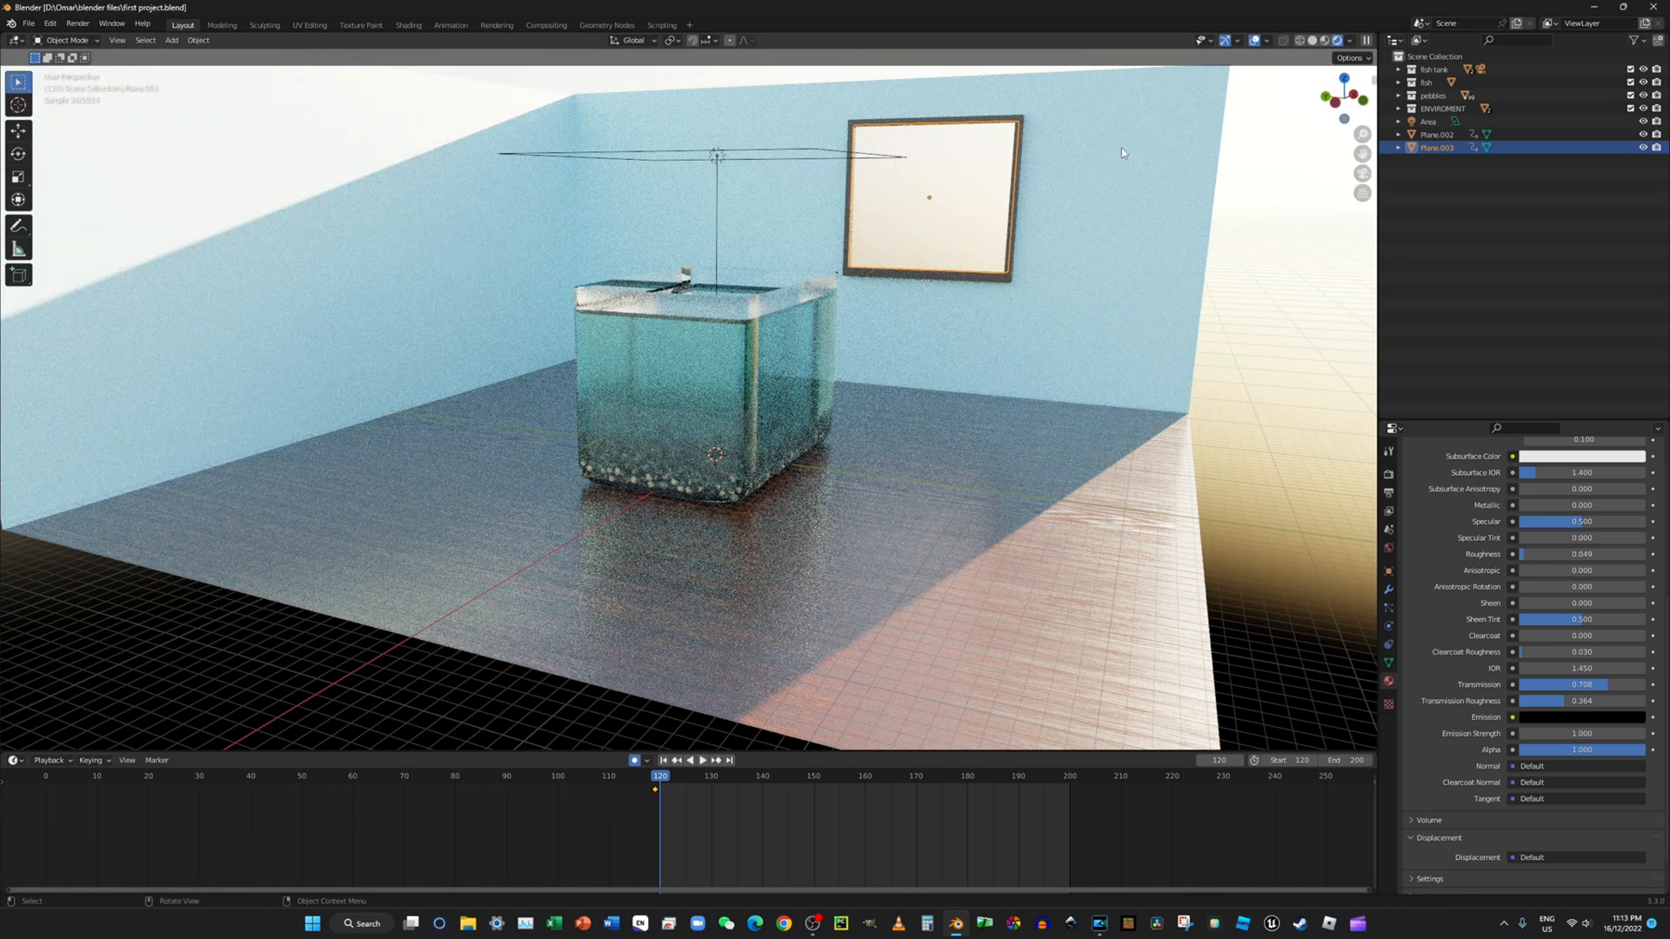
Step: Switch the viewport to solid shading and look at the fish tank scene through the camera
middle_click_drag(1120, 145, 1094, 174)
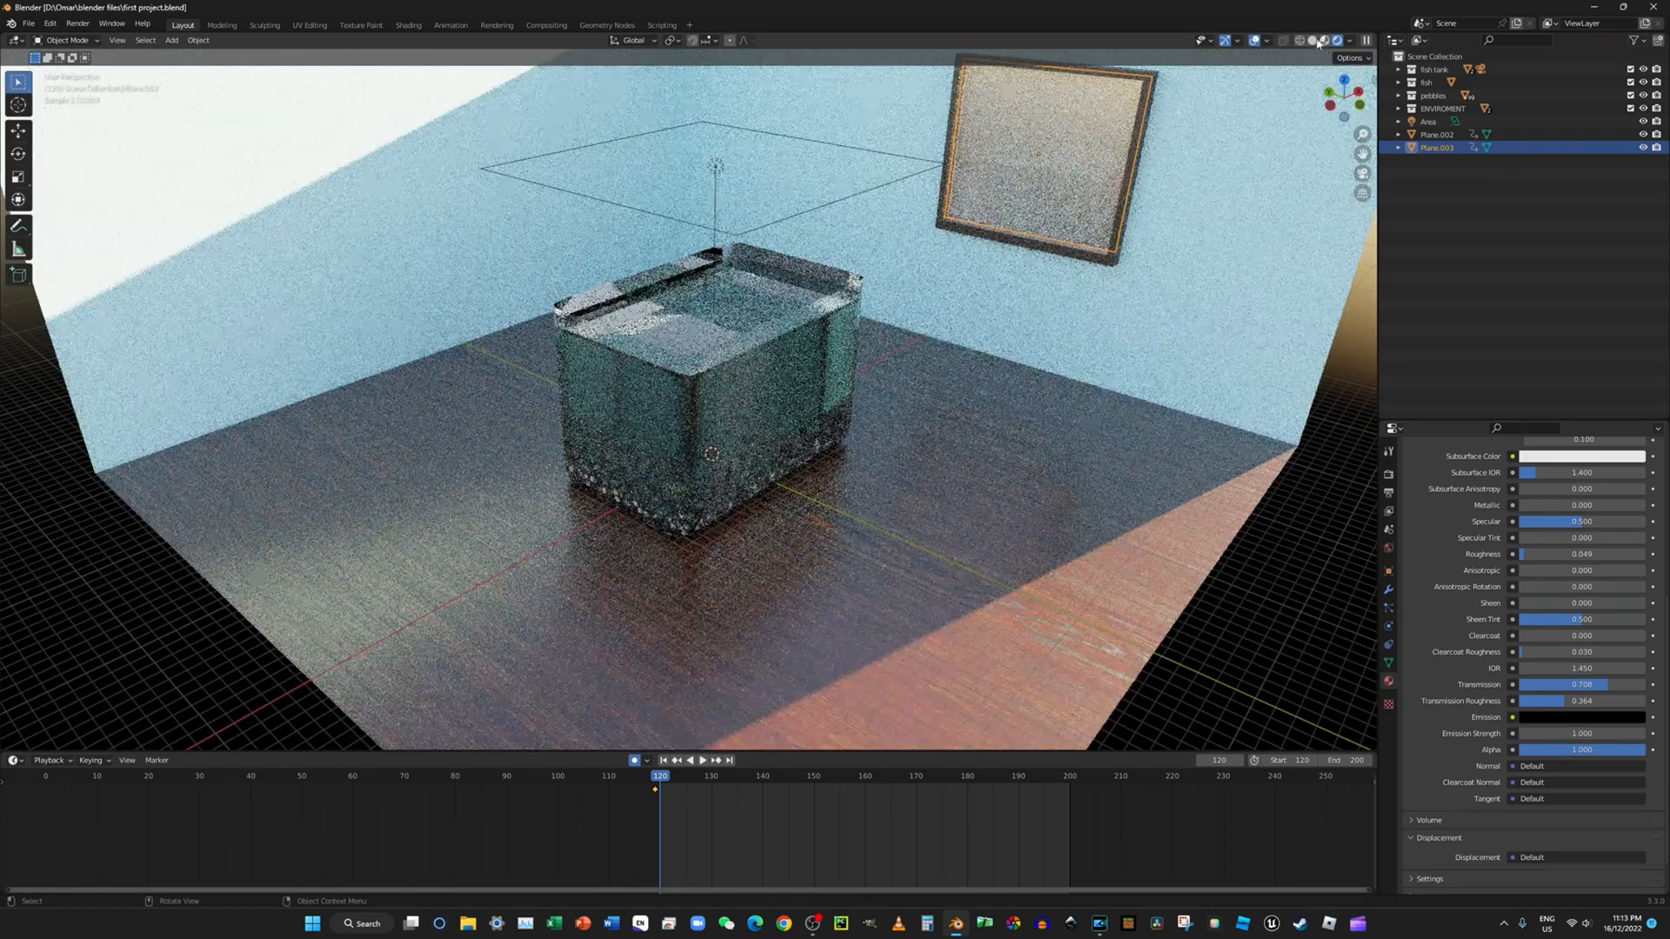
left_click(1313, 41)
middle_click_drag(1025, 202, 1170, 214)
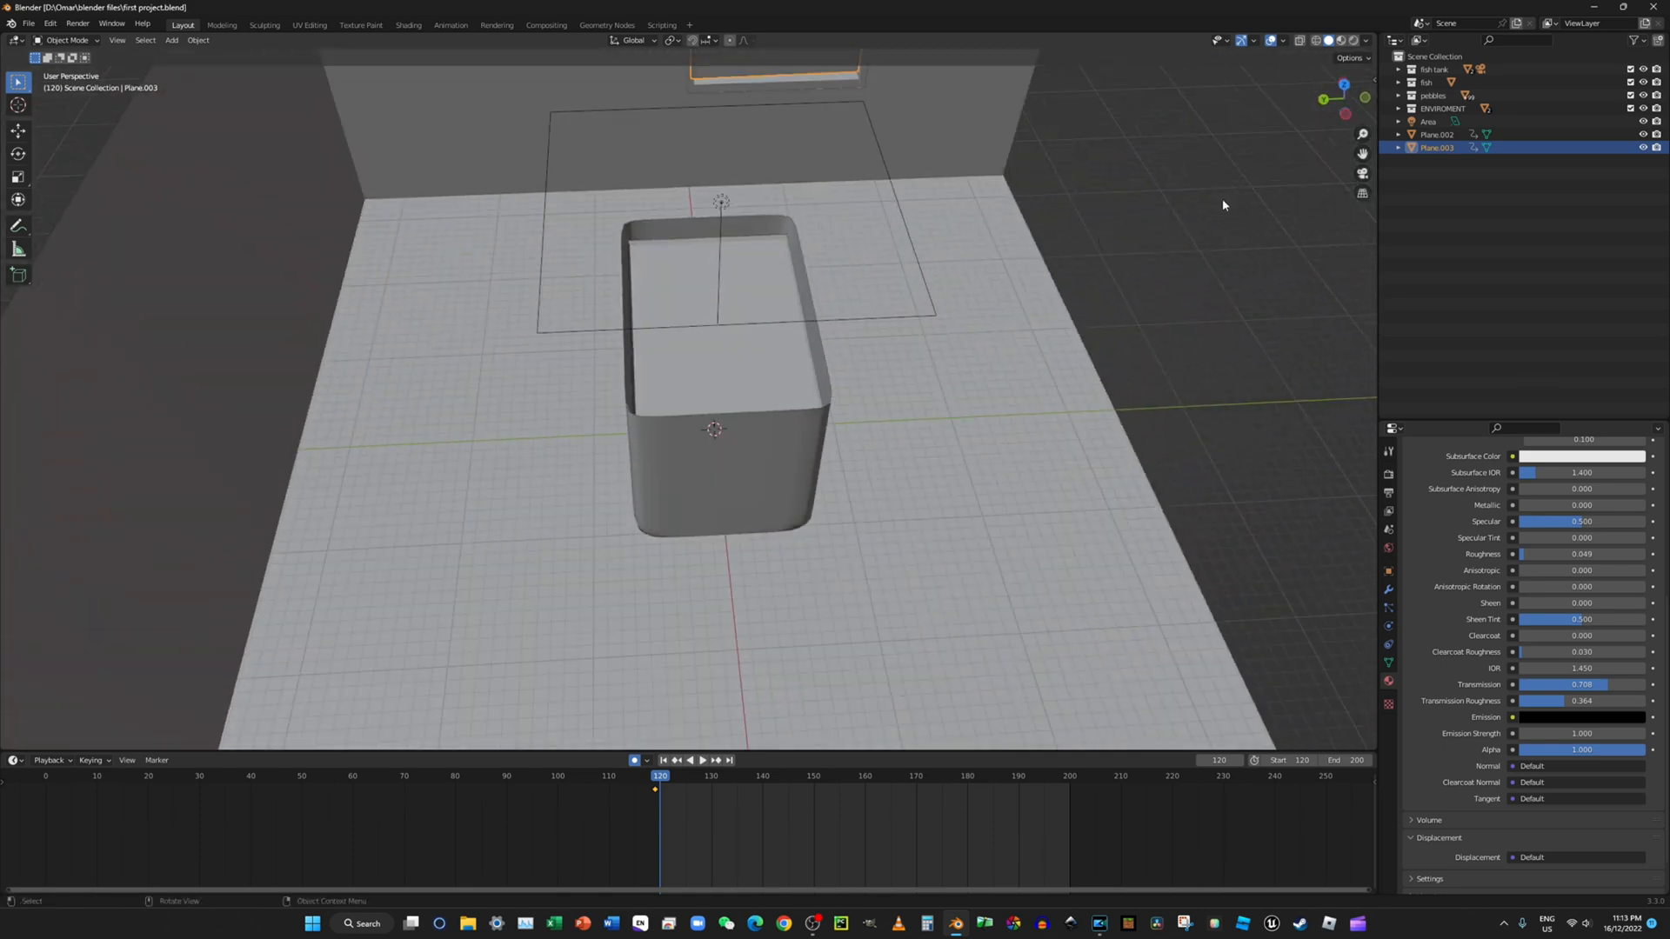
key("KP_0")
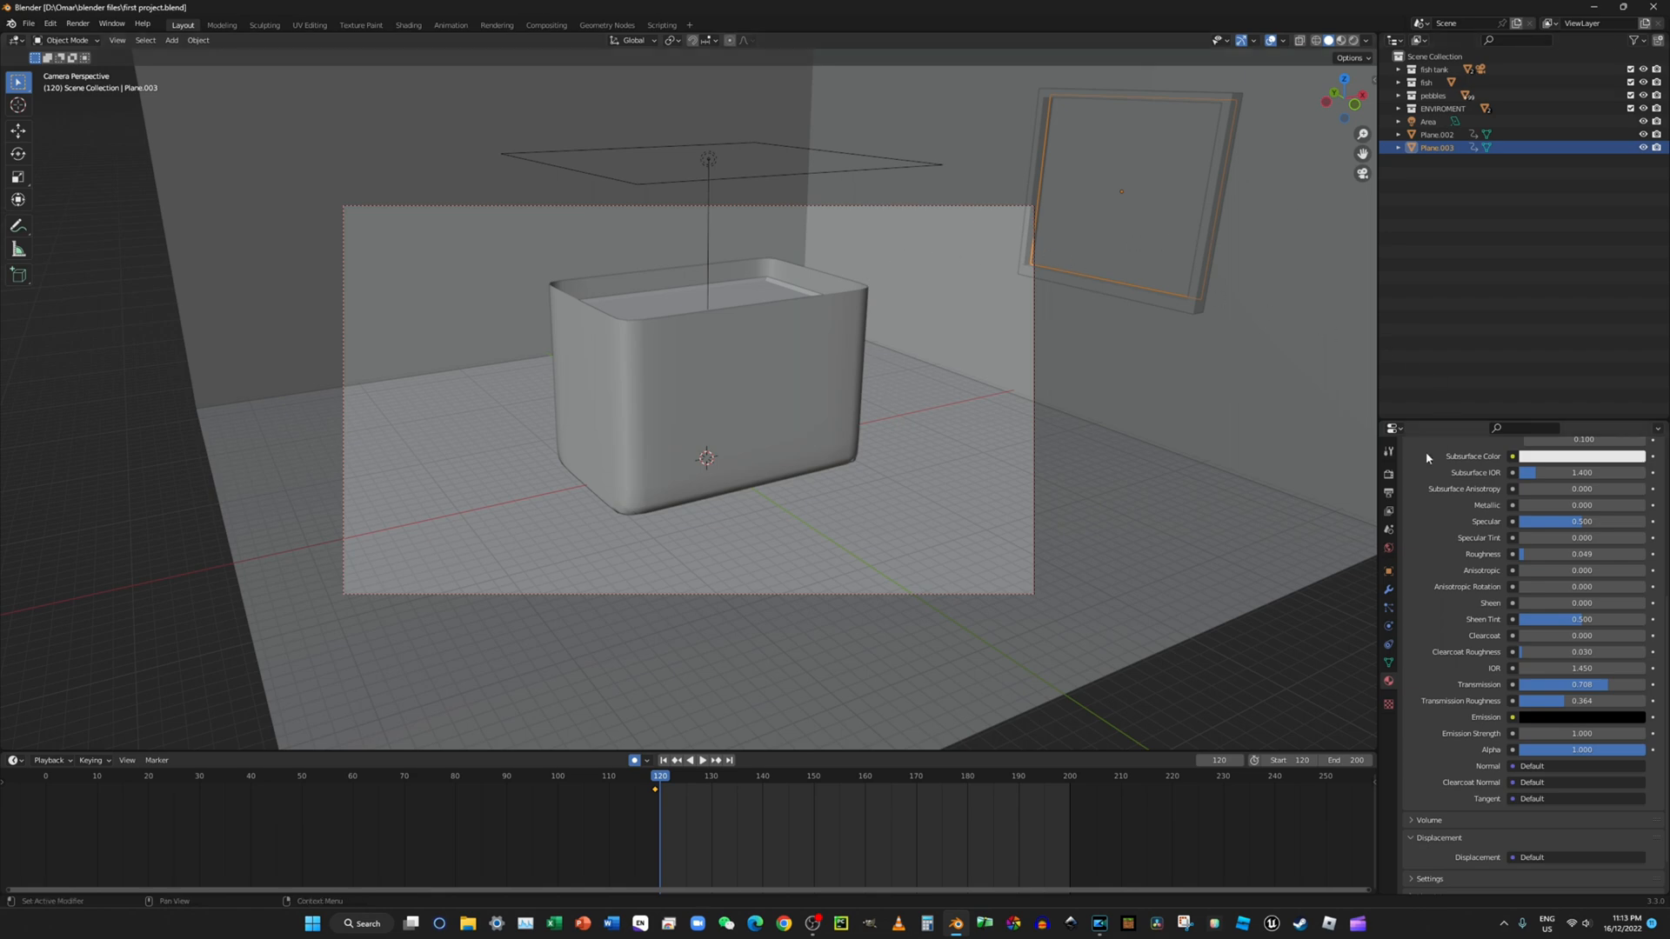
Step: Set the output's horizontal resolution to 1506 px
left_click(1389, 479)
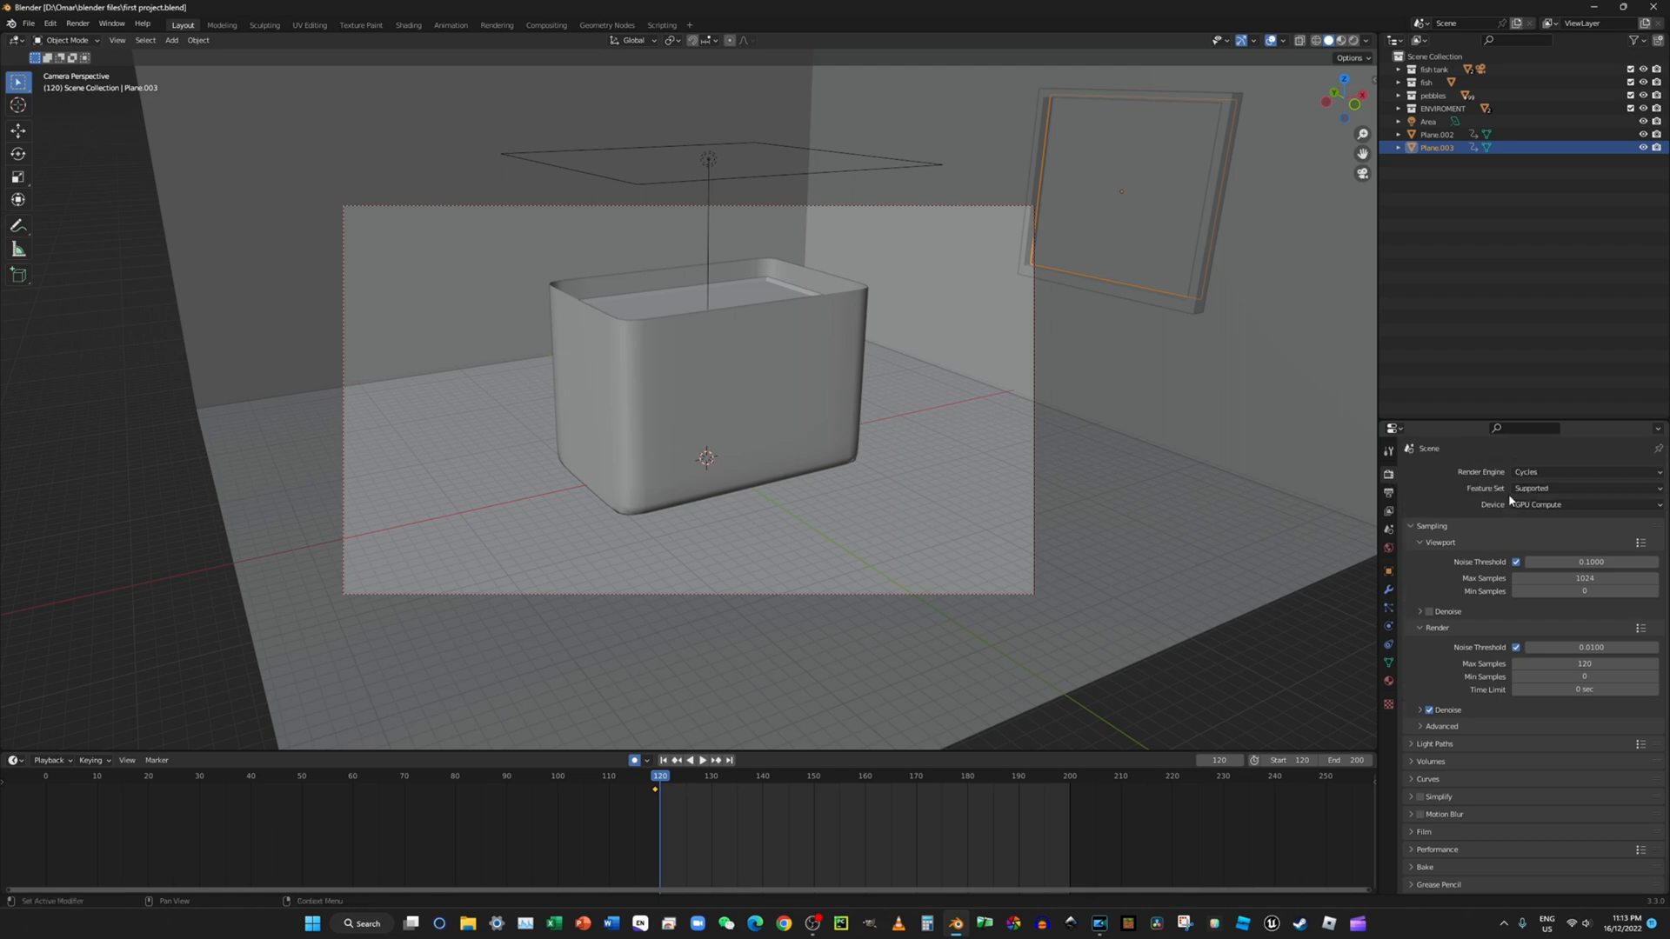
left_click(1389, 492)
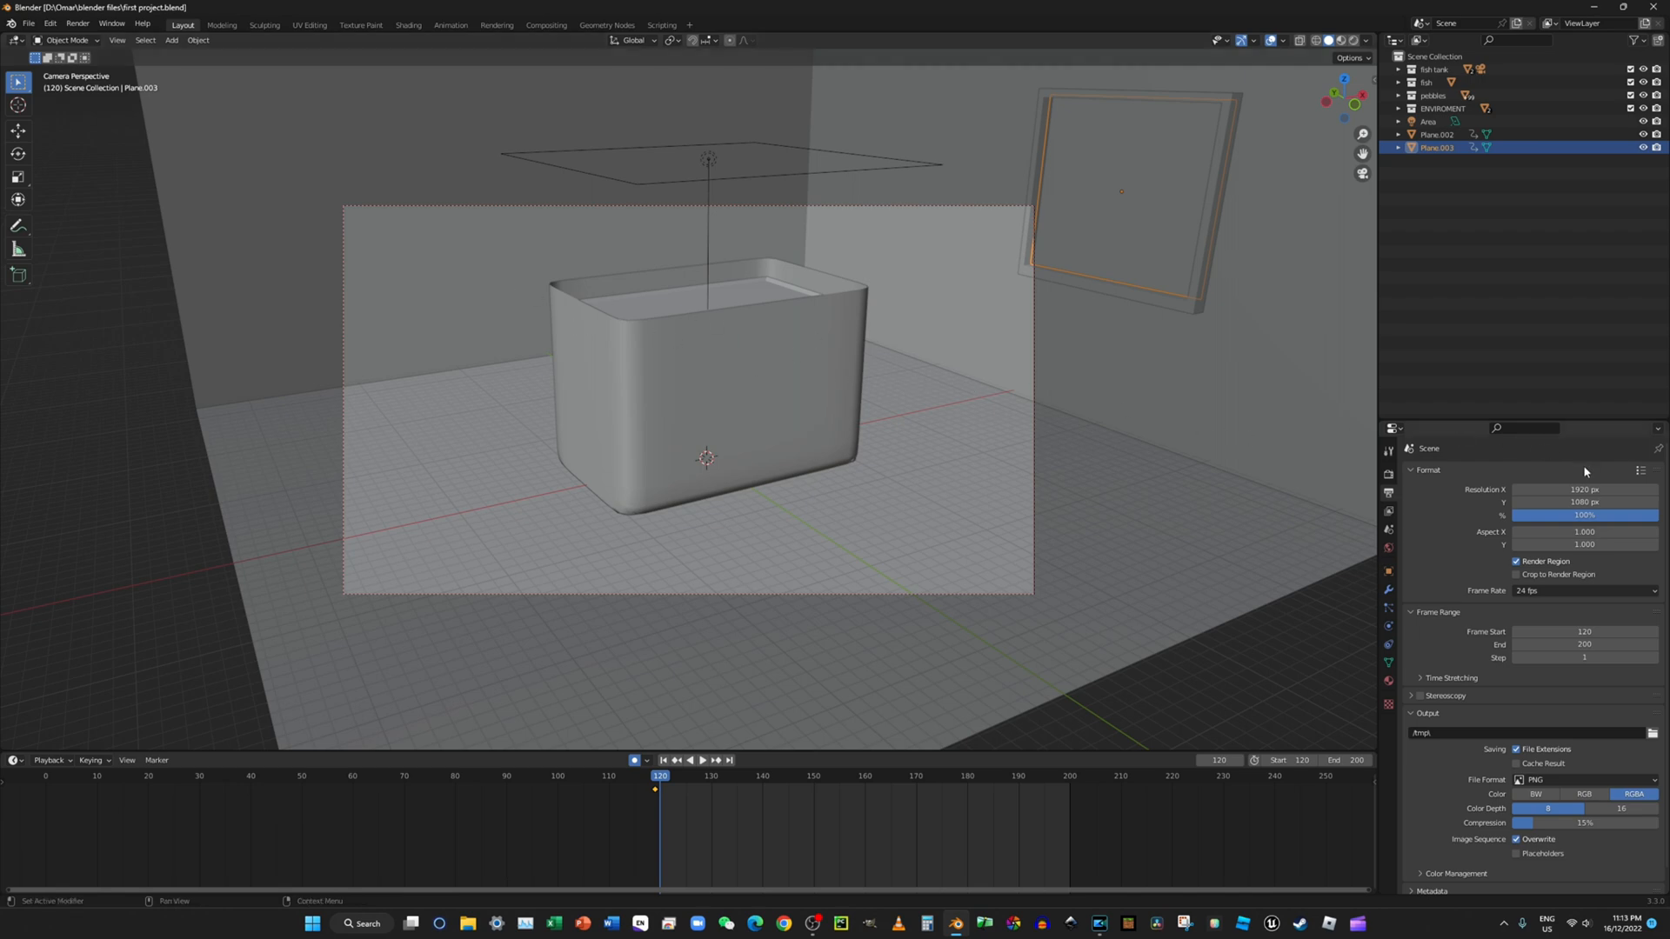
left_click_drag(1596, 490, 896, 490)
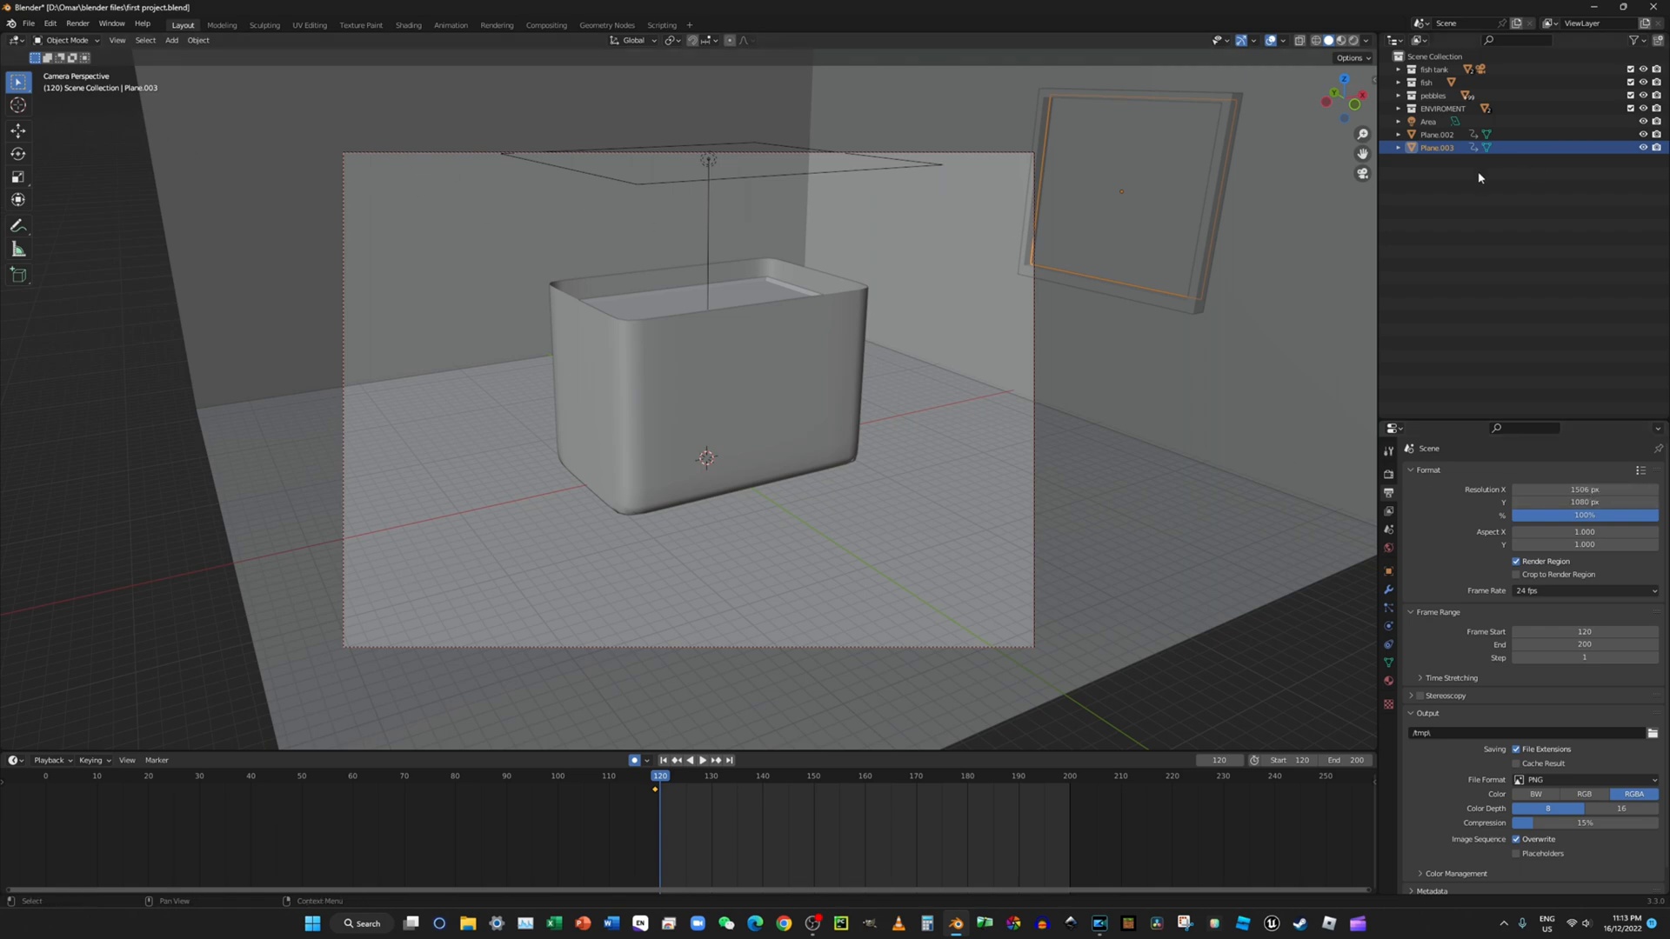
Step: Select the Camera in the fish tank collection and insert a Location & Rotation keyframe at frame 120
left_click(1398, 69)
left_click(1446, 83)
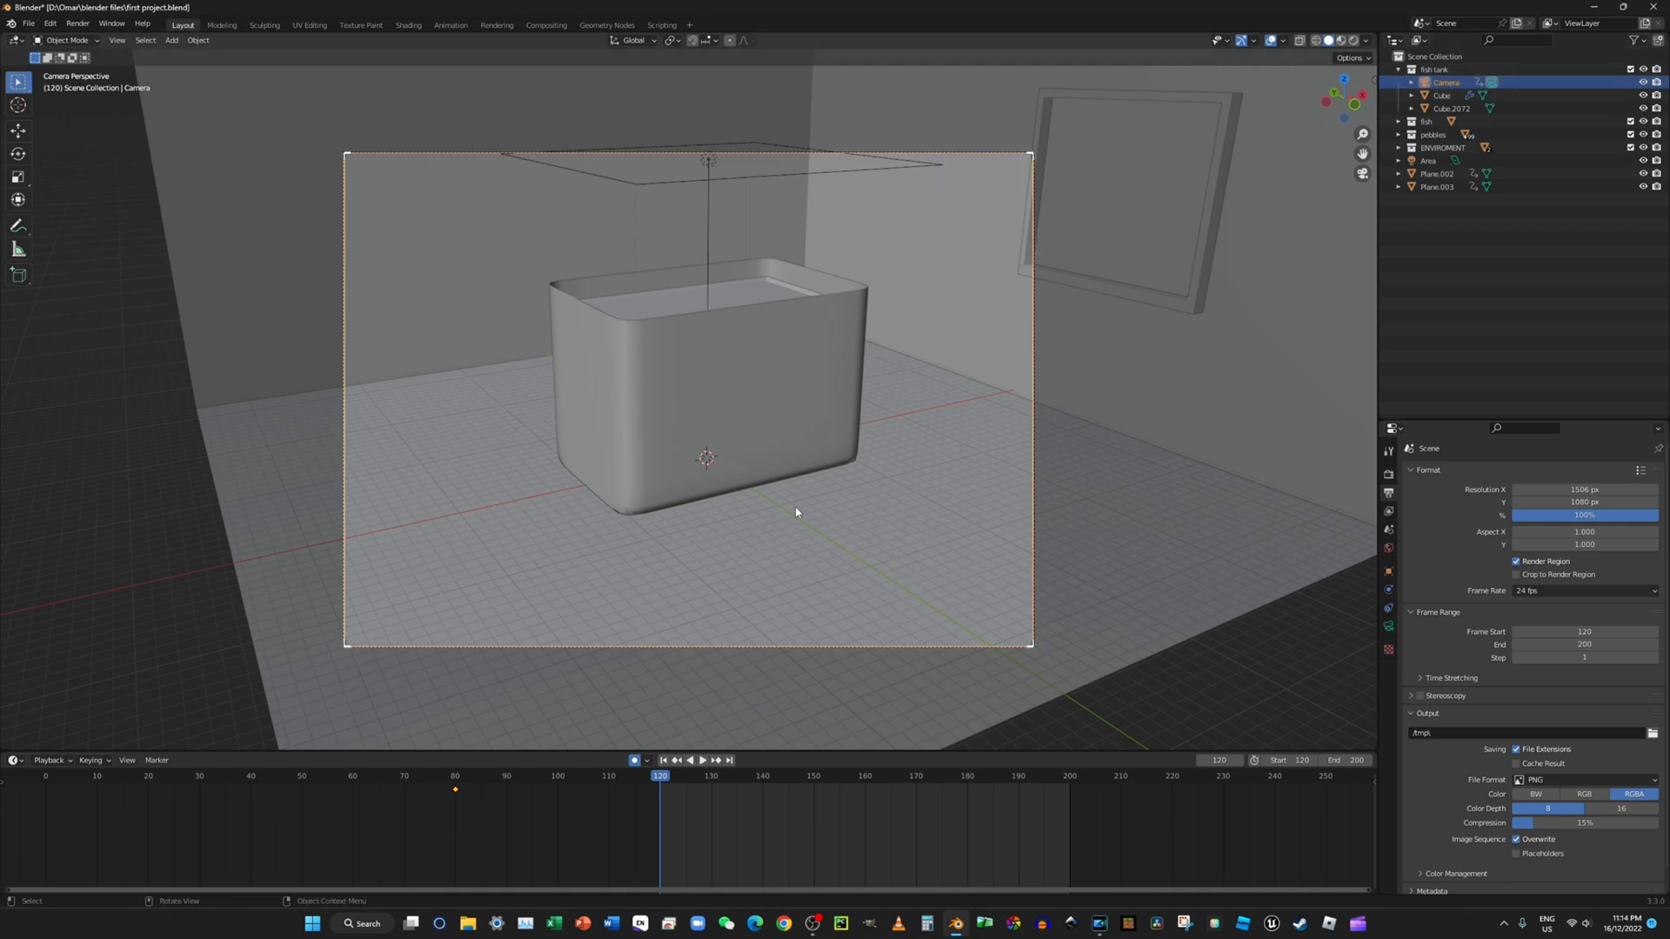
key("i")
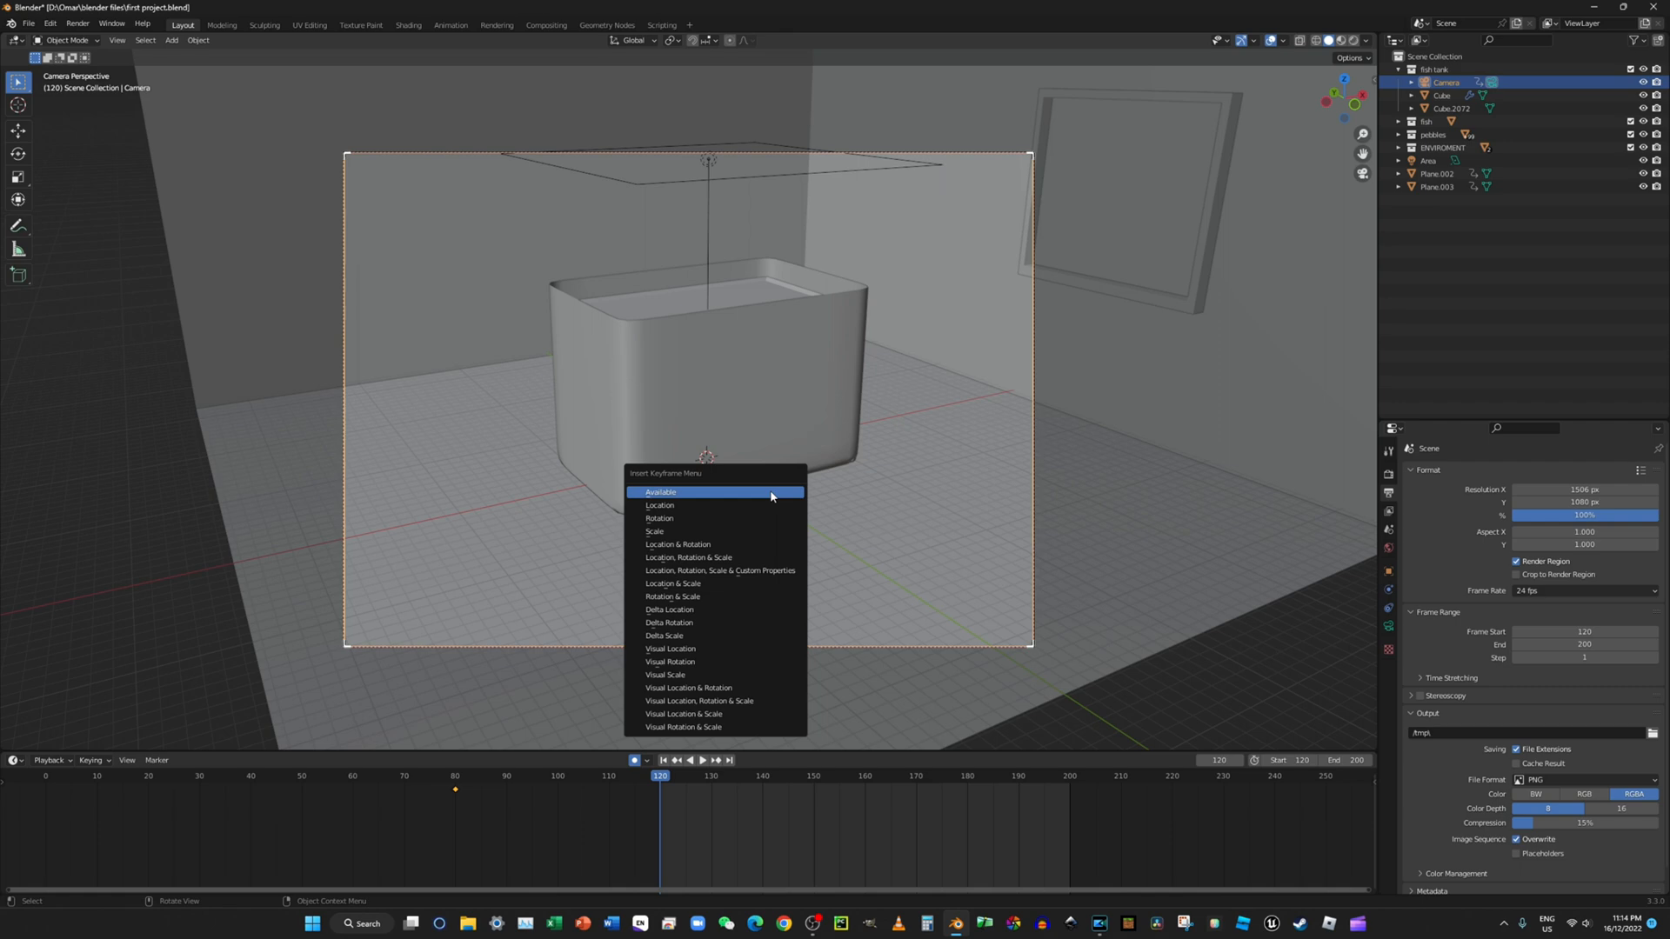
left_click(727, 544)
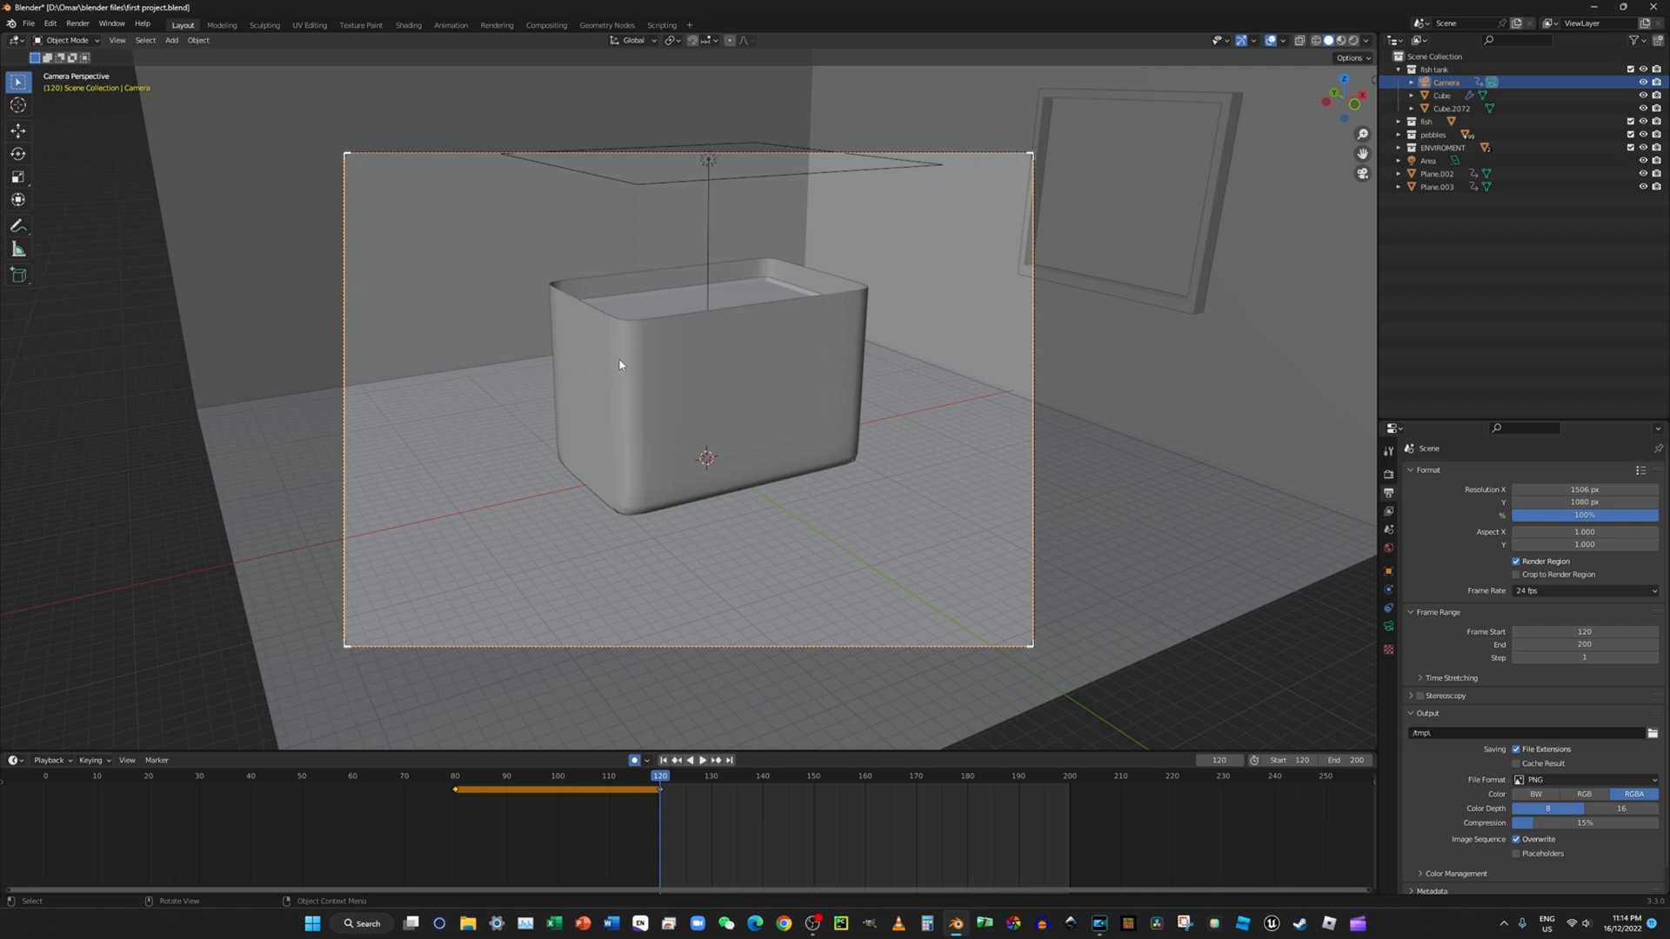
middle_click_drag(634, 367, 736, 372)
scroll(738, 372, "down", 3)
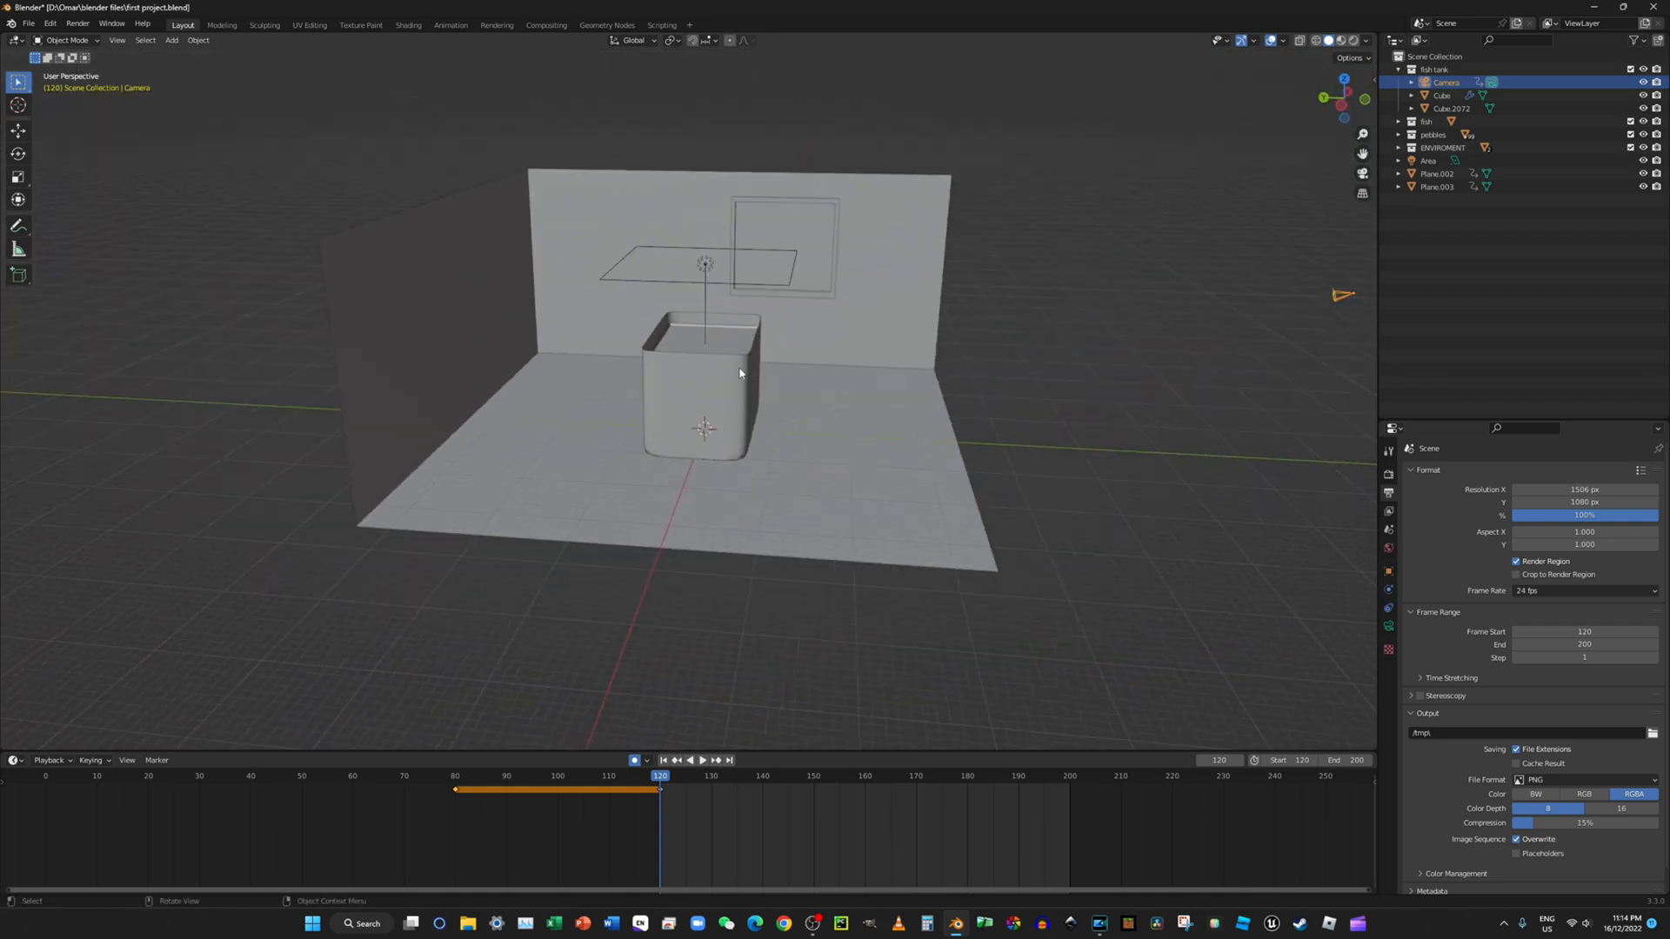
scroll(770, 370, "up", 2)
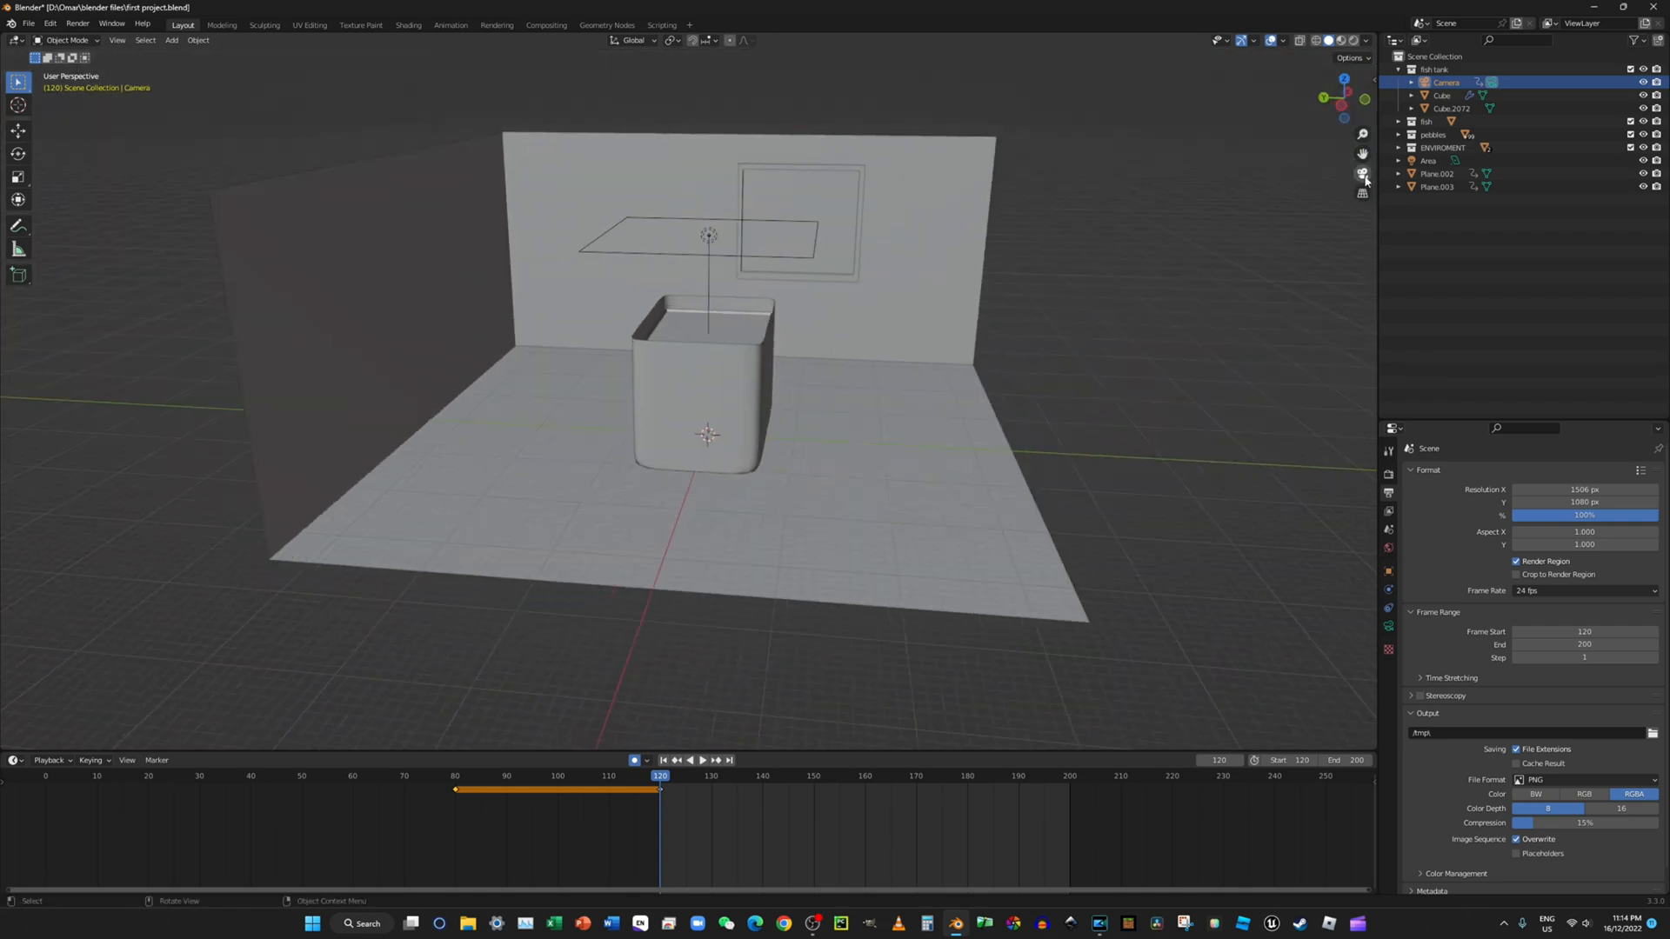
key("KP_0")
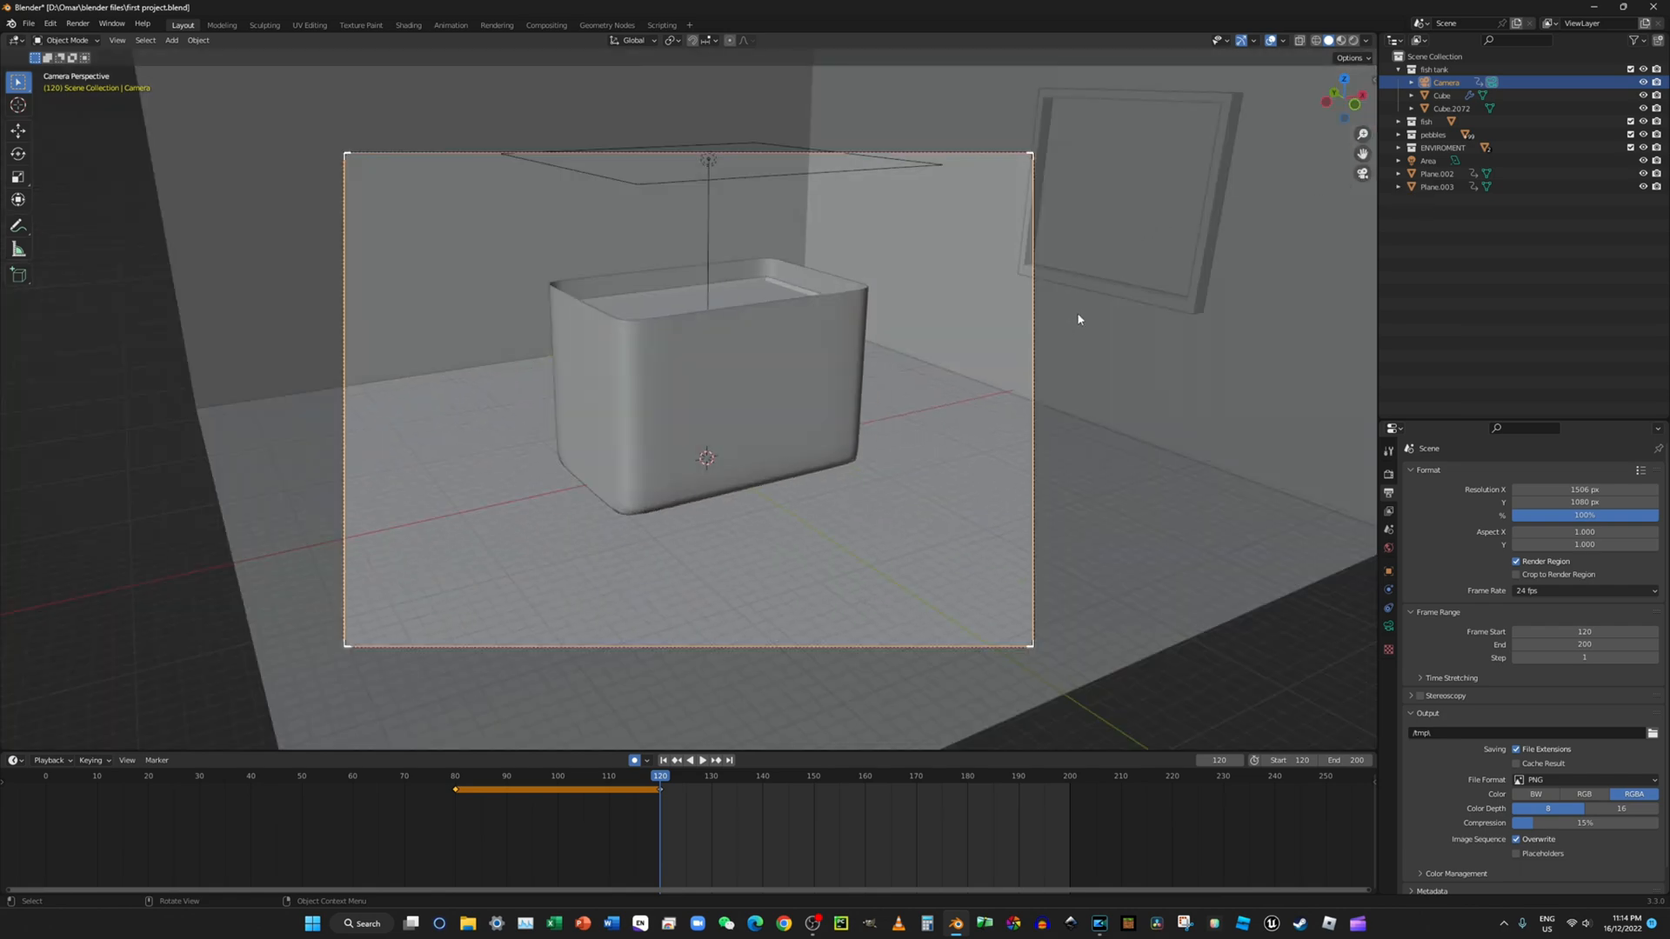
Step: At frame 130, move the camera by about -21, 21, -24 m and again by about -7.5, 14, -2.7 m in X, Y, Z
middle_click_drag(1081, 322, 1262, 316)
key("space")
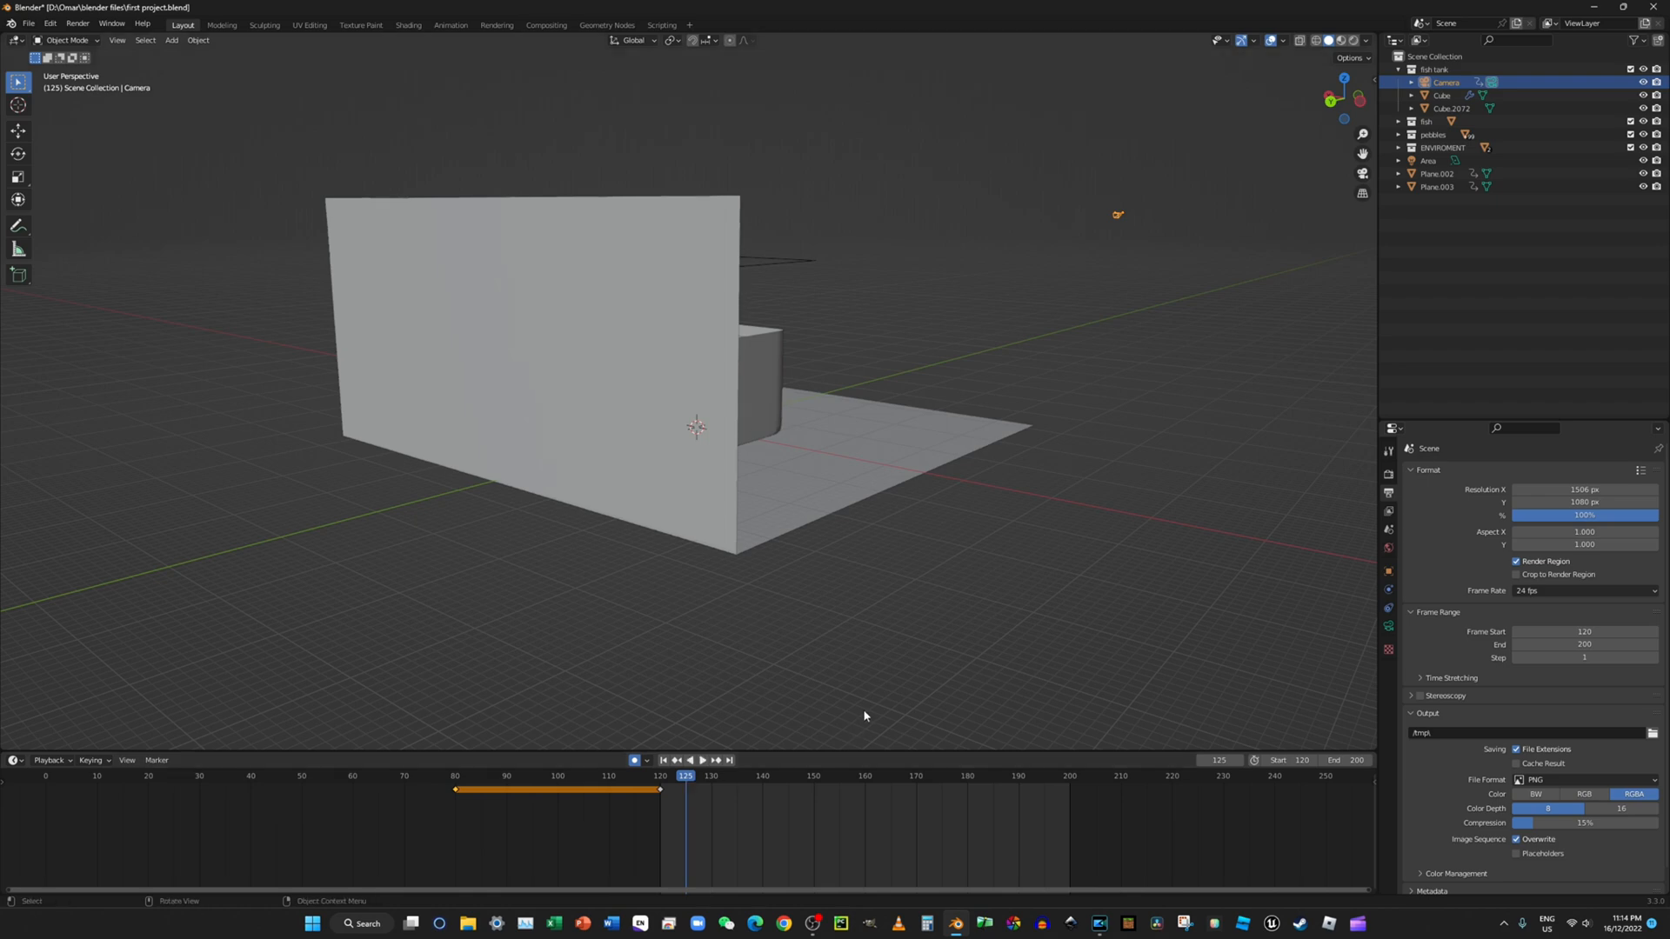
scroll(927, 661, "up", 1)
key("space")
middle_click_drag(1265, 168, 1140, 250)
key("g")
left_click(1152, 348)
middle_click_drag(1157, 347, 1223, 379)
key("g")
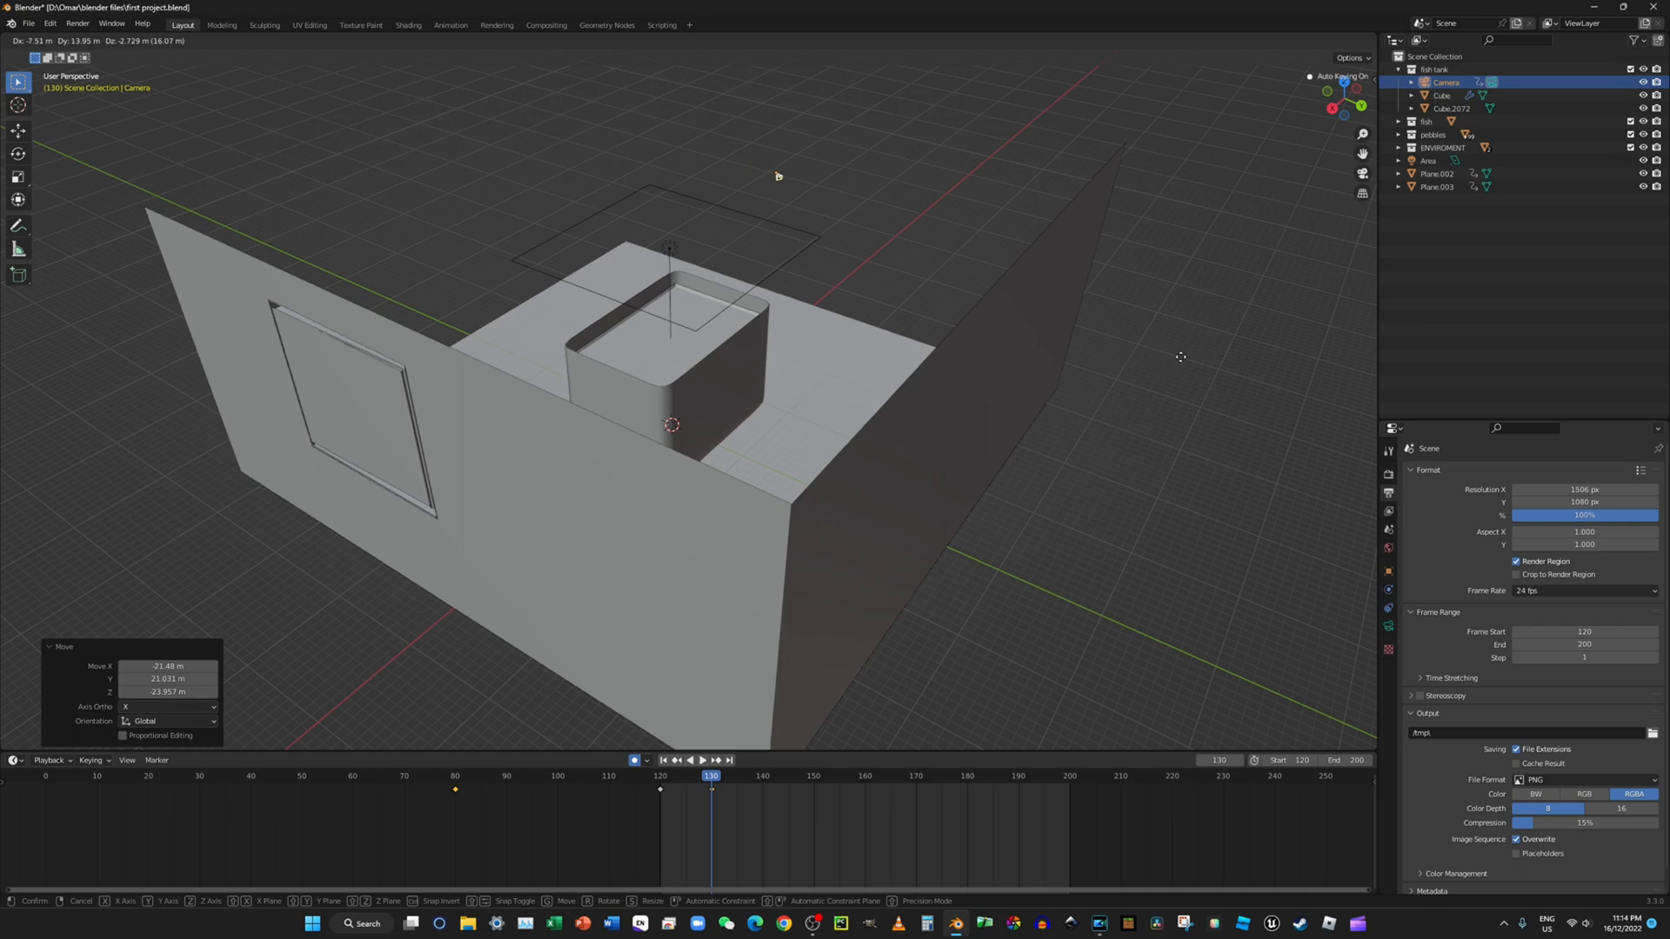
left_click(1154, 365)
Step: Rotate the camera about -41° around global Z and about -23° around global Y so the tank enters the frame
key("r")
key("z")
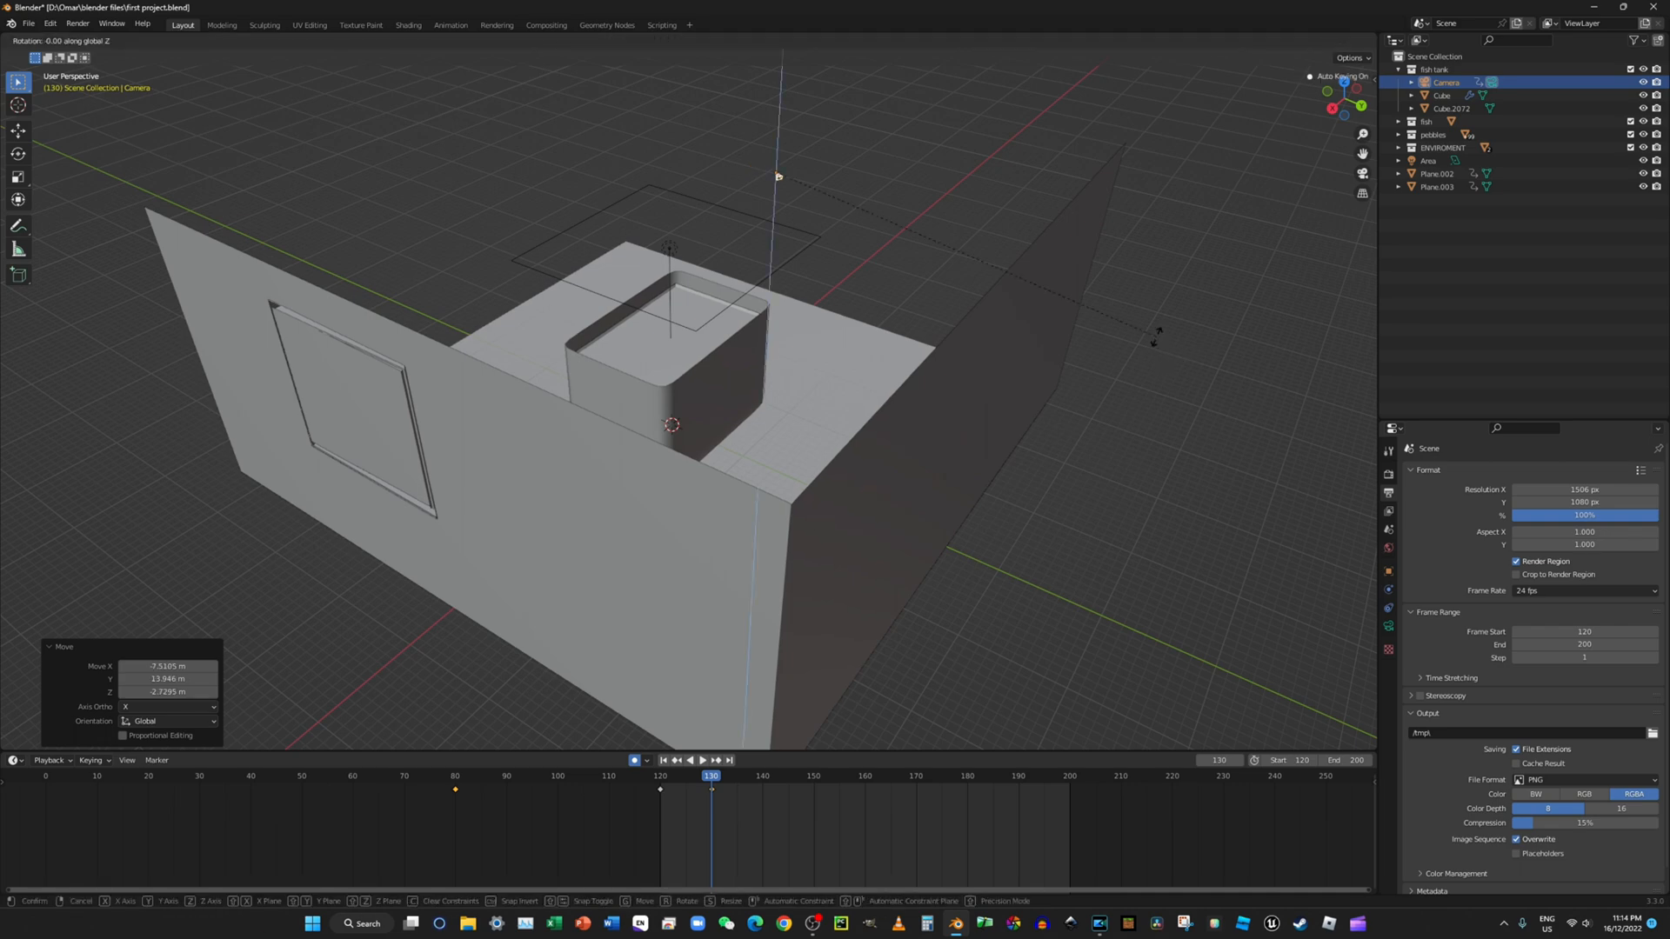
left_click(866, 368)
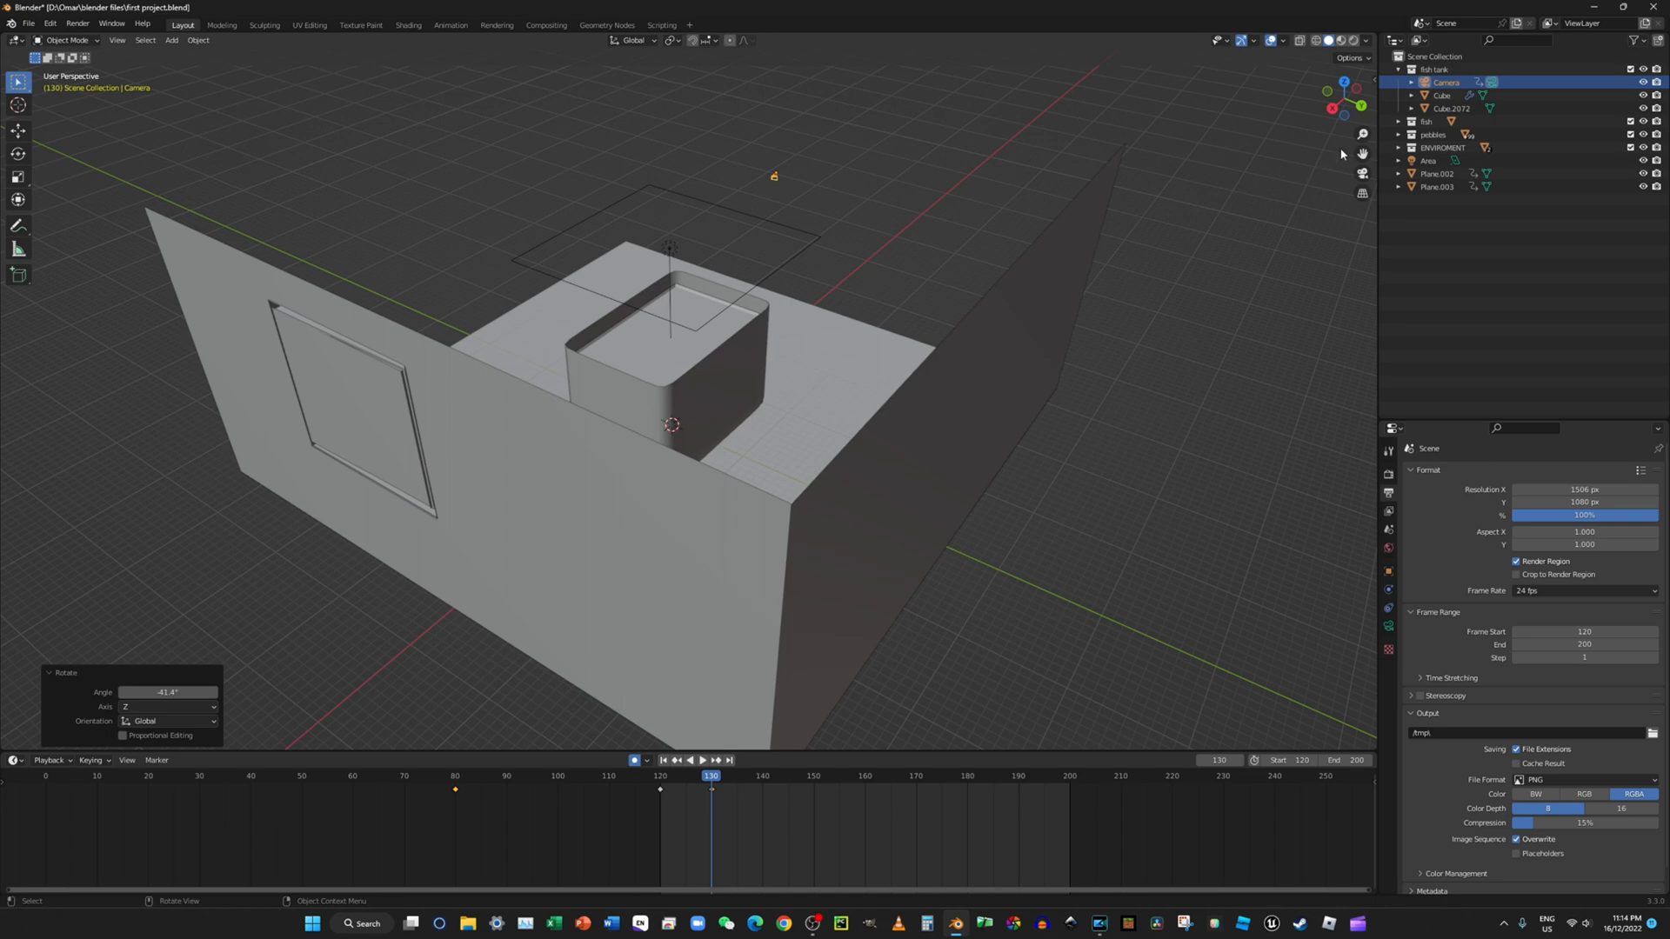
left_click(1362, 173)
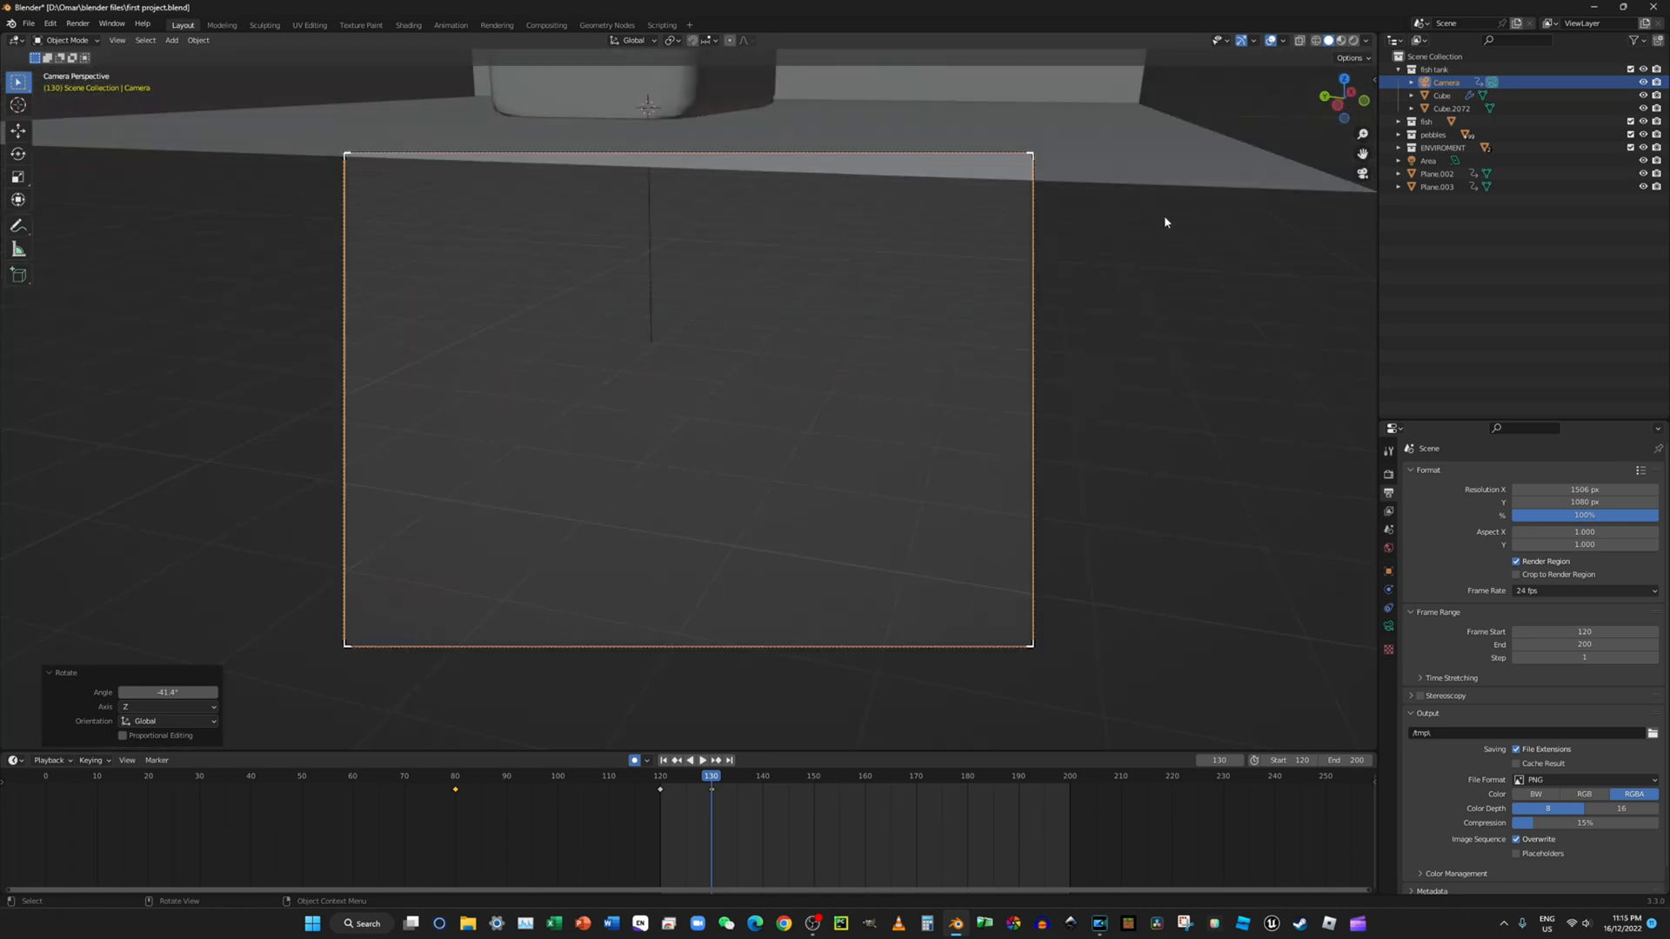
key("r")
key("y")
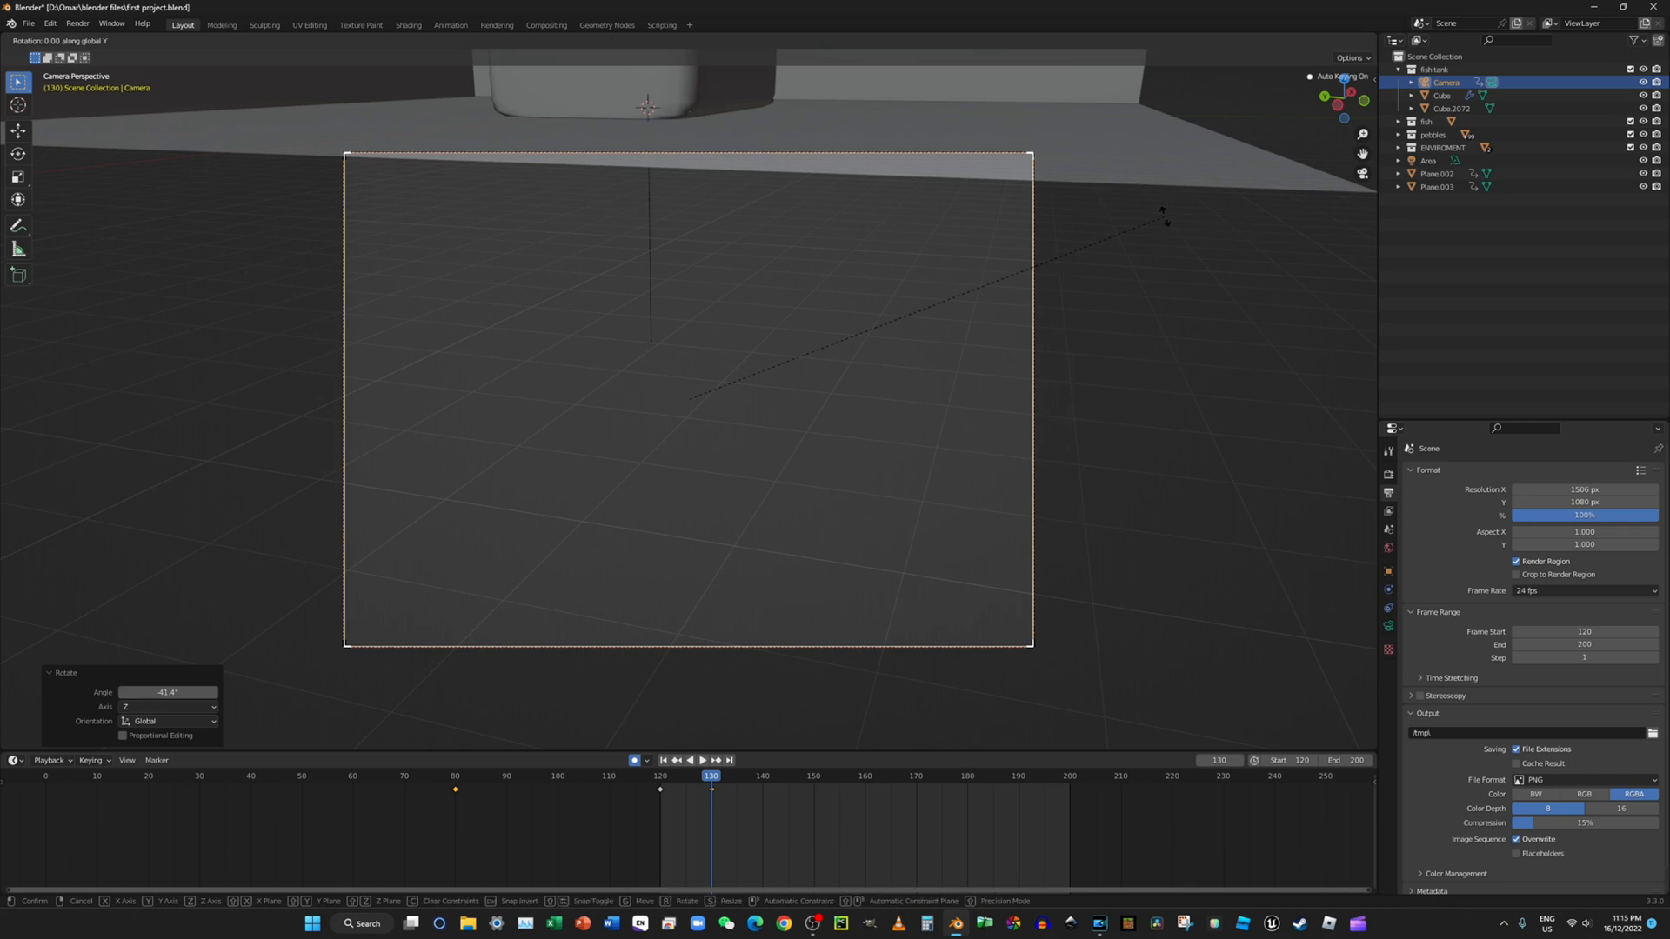
left_click(1137, 666)
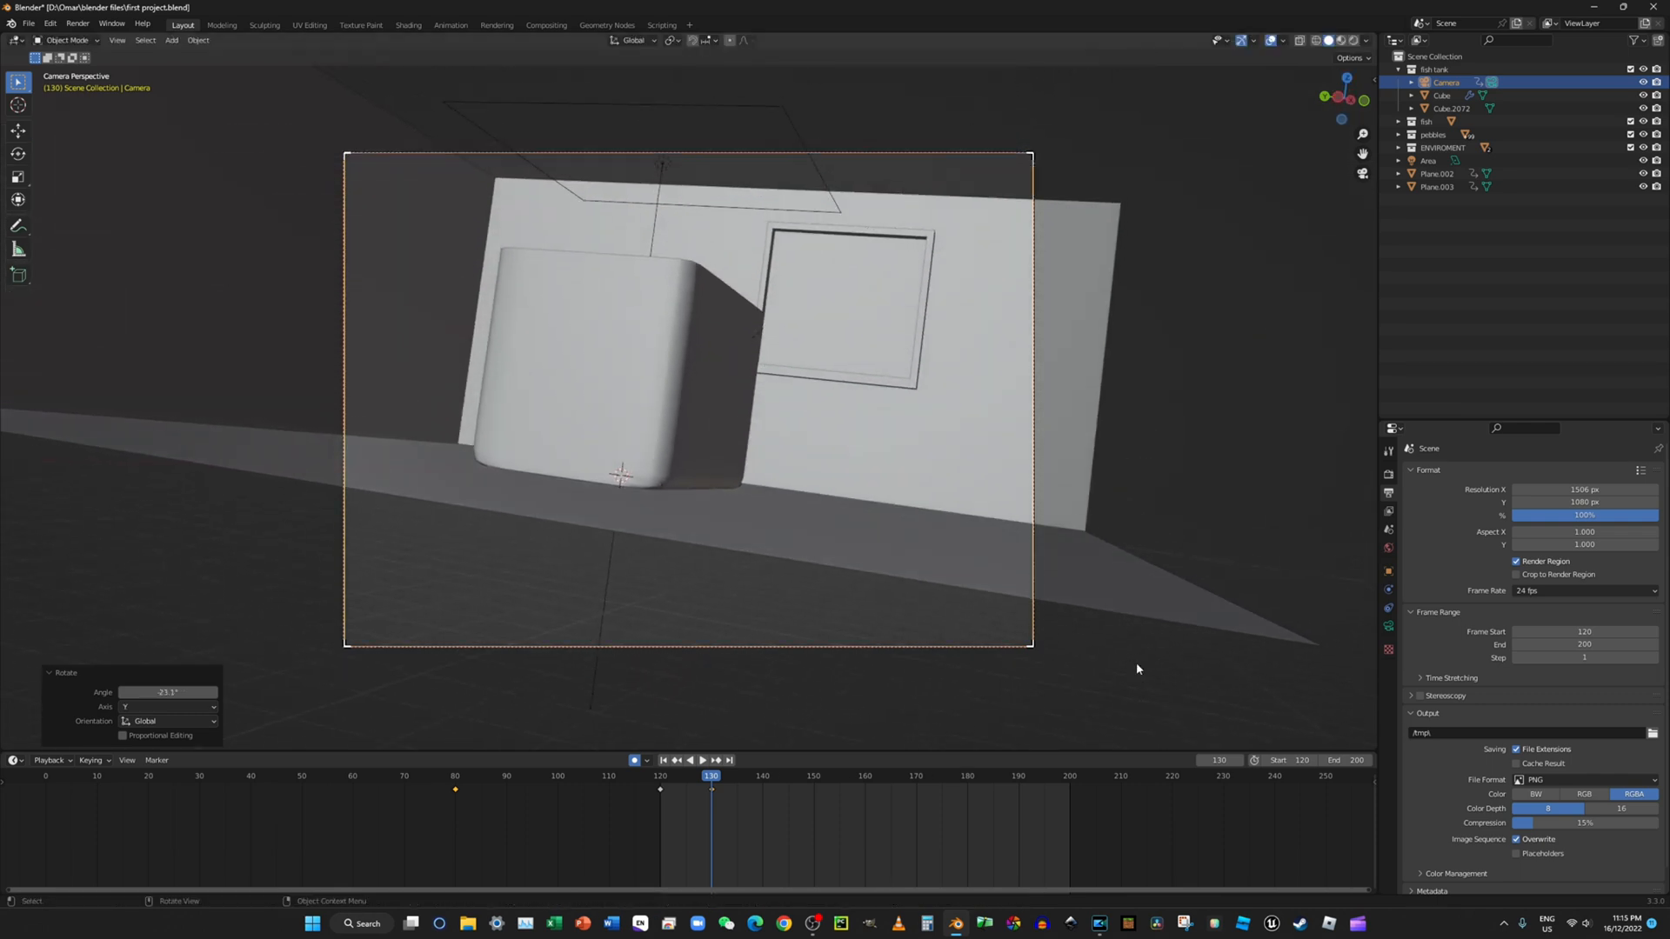
Step: Straighten the camera by rotating it about 8.5° around X, about 7° around Y and about 4° in the view plane
key("r")
key("x")
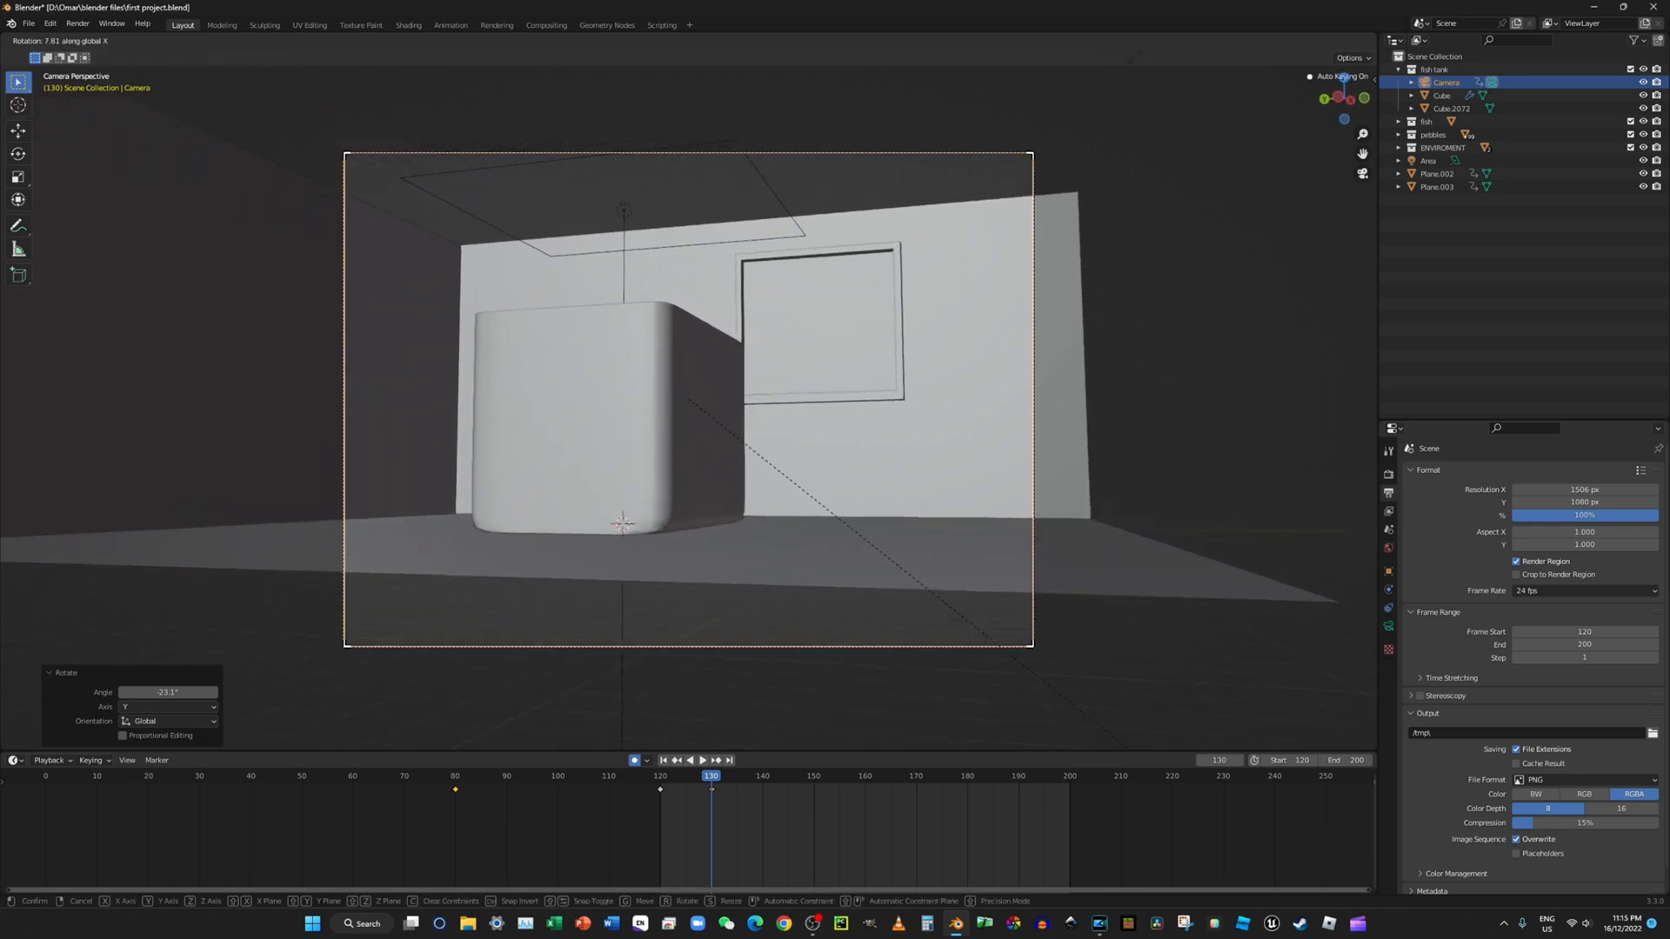
left_click(1136, 739)
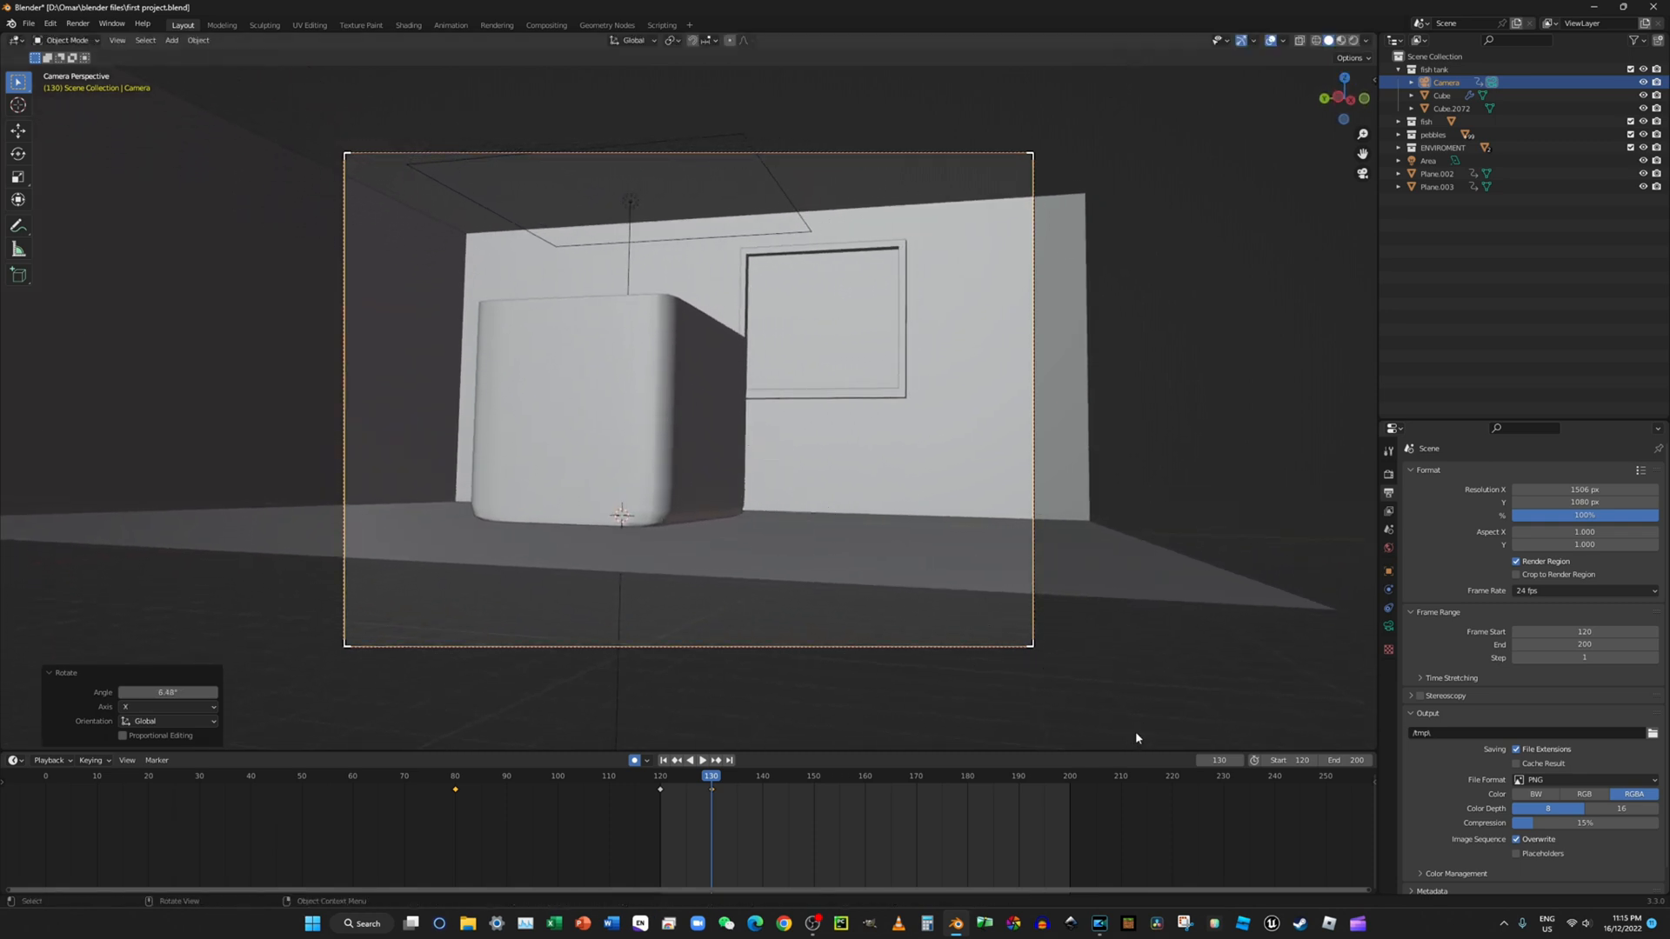
key("r")
key("y")
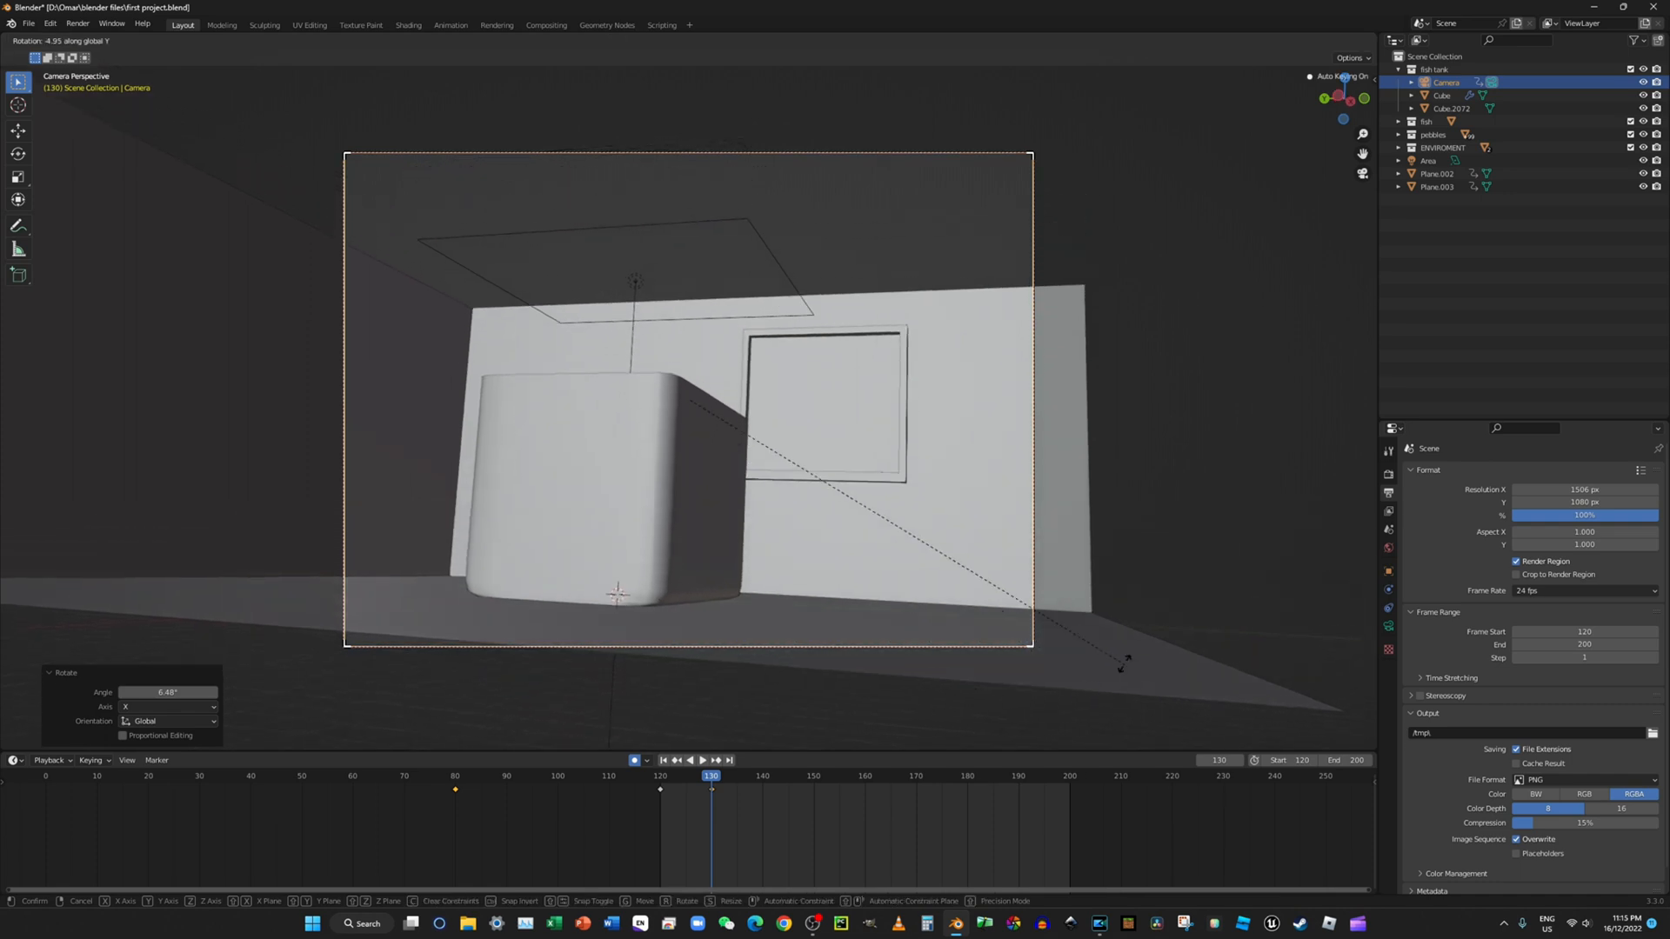
left_click(1115, 644)
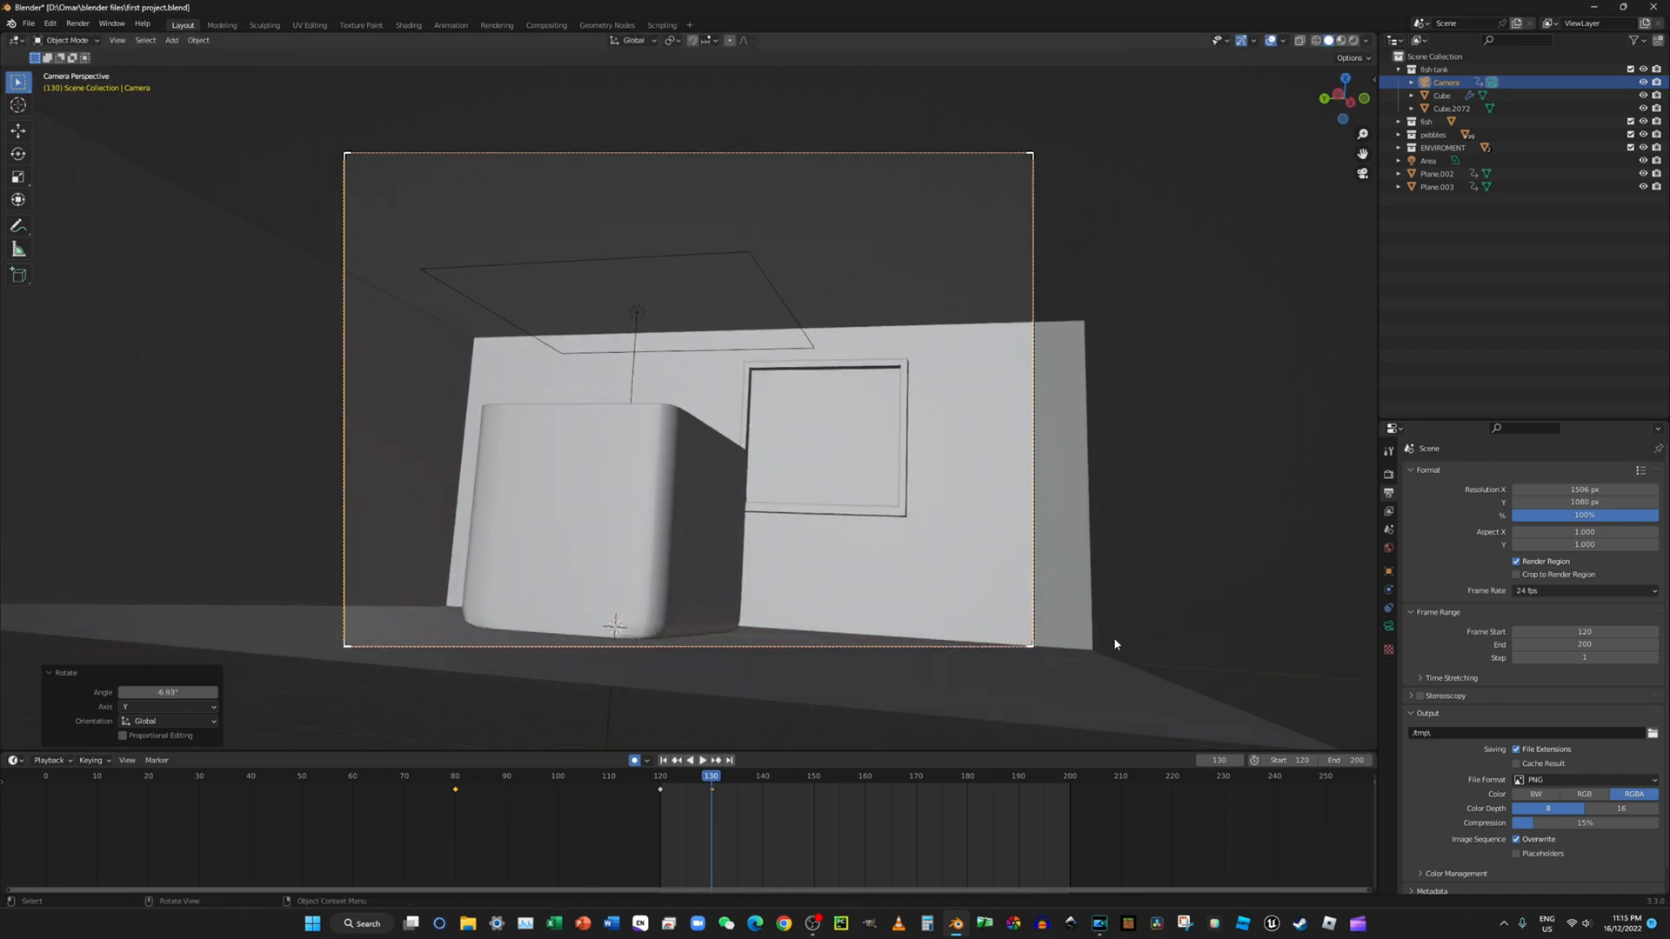
key("r")
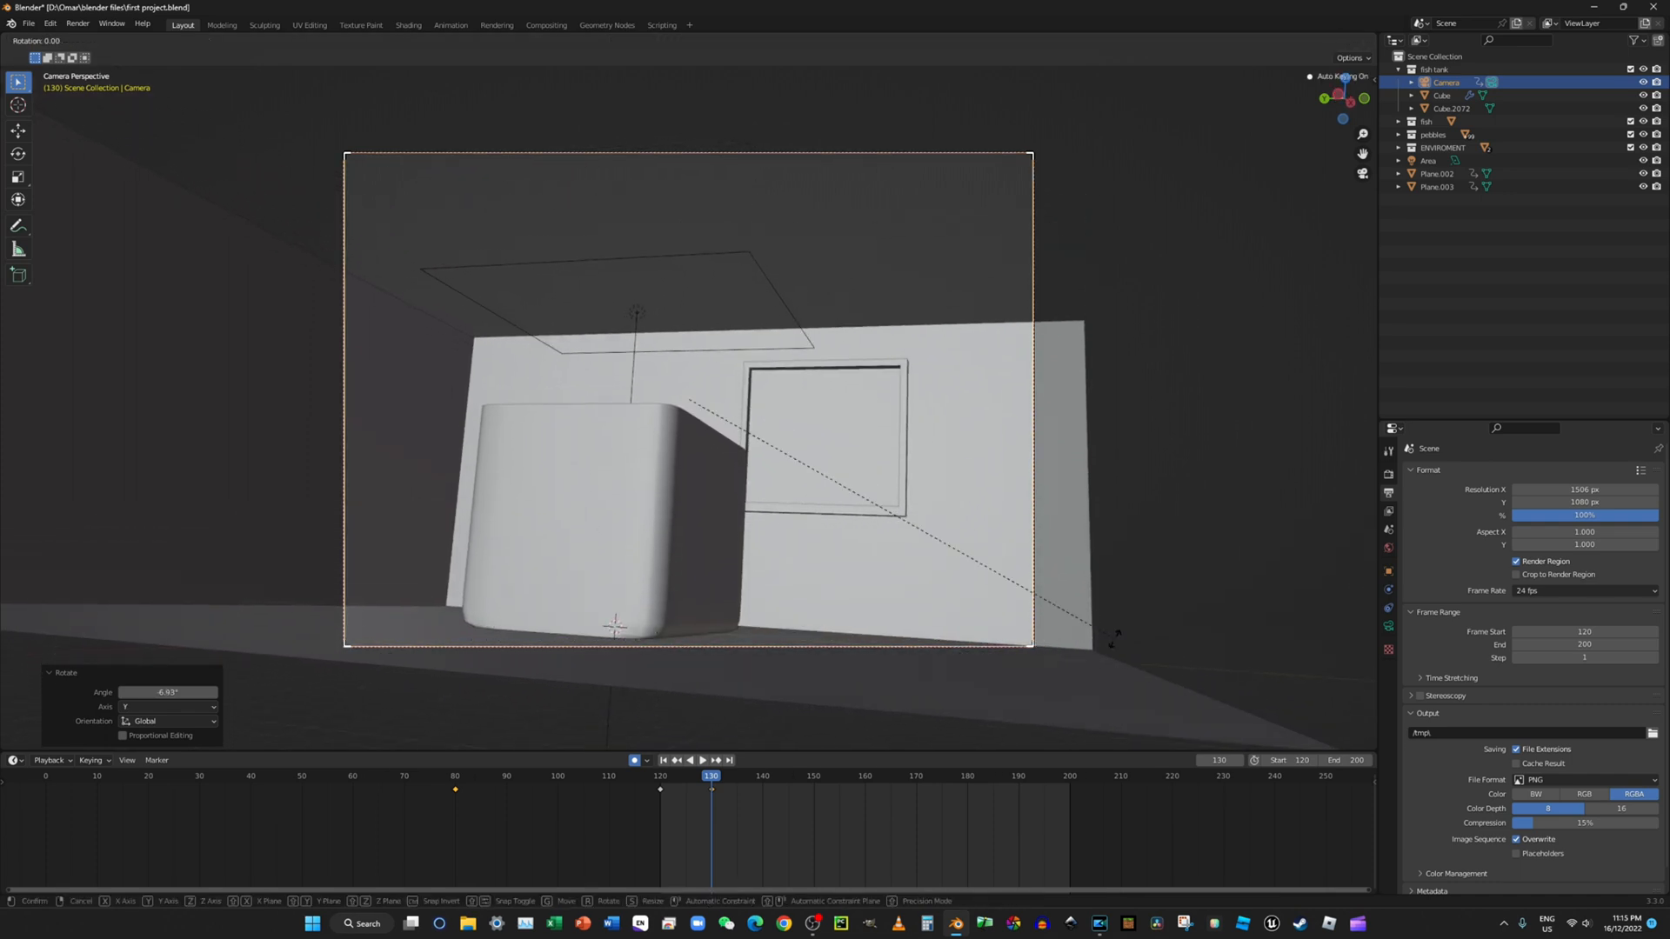
left_click(1118, 686)
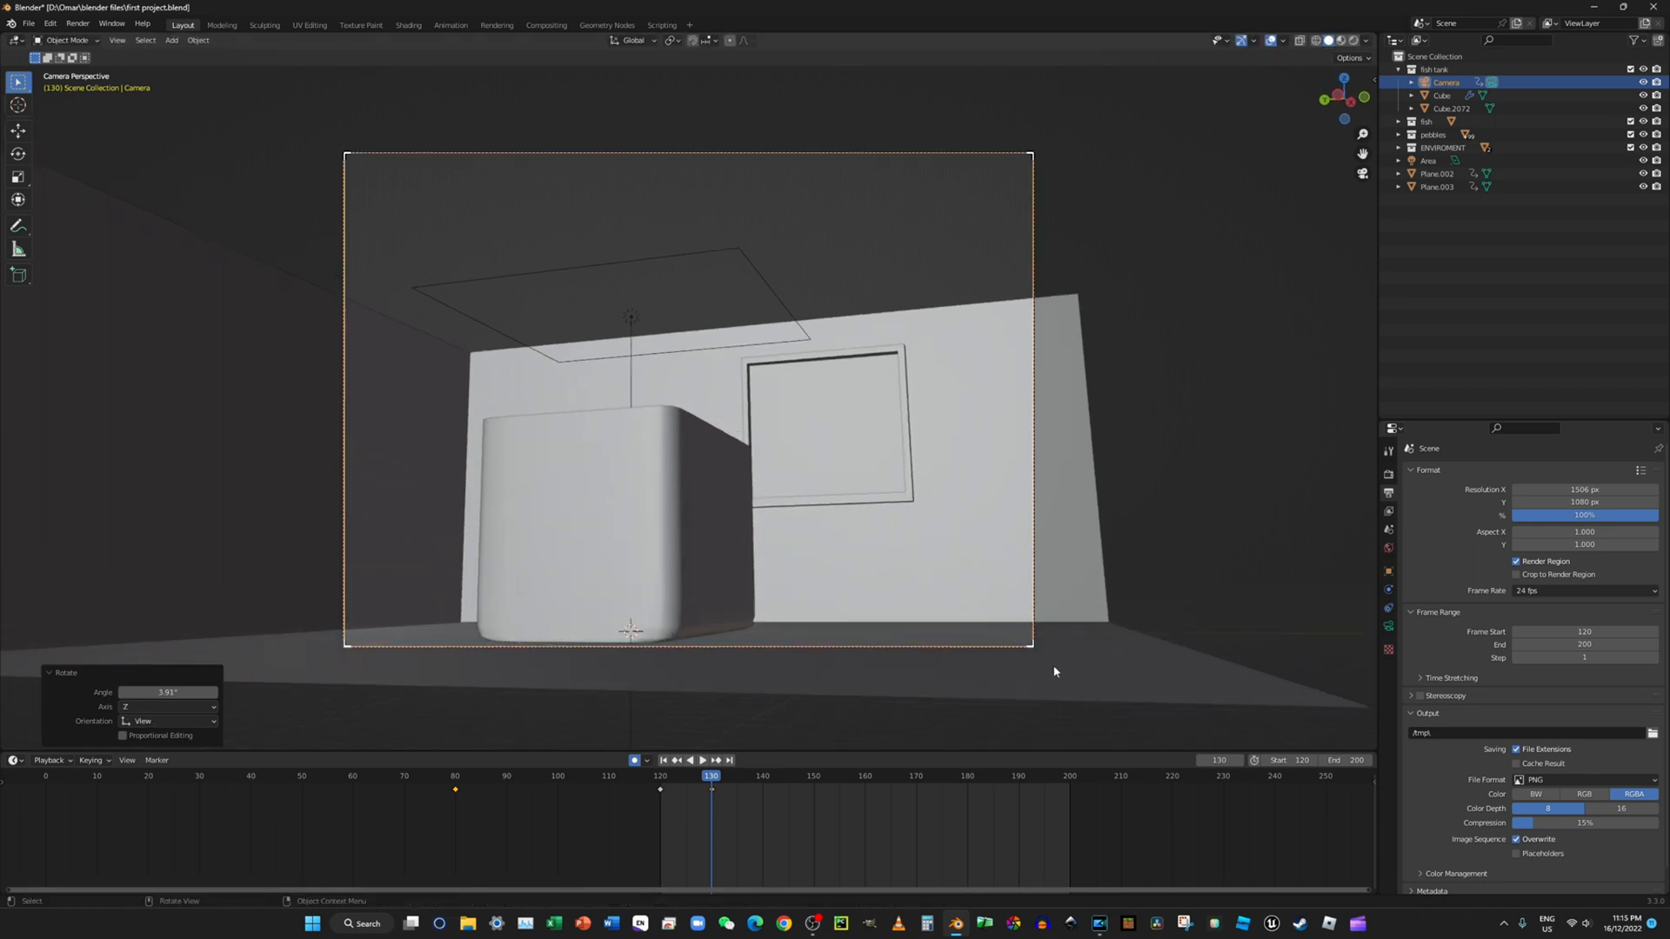
Step: Raise the camera about 13.5 m along global Z and tilt it about 19° around Y to look down at the tank
key("g")
key("z")
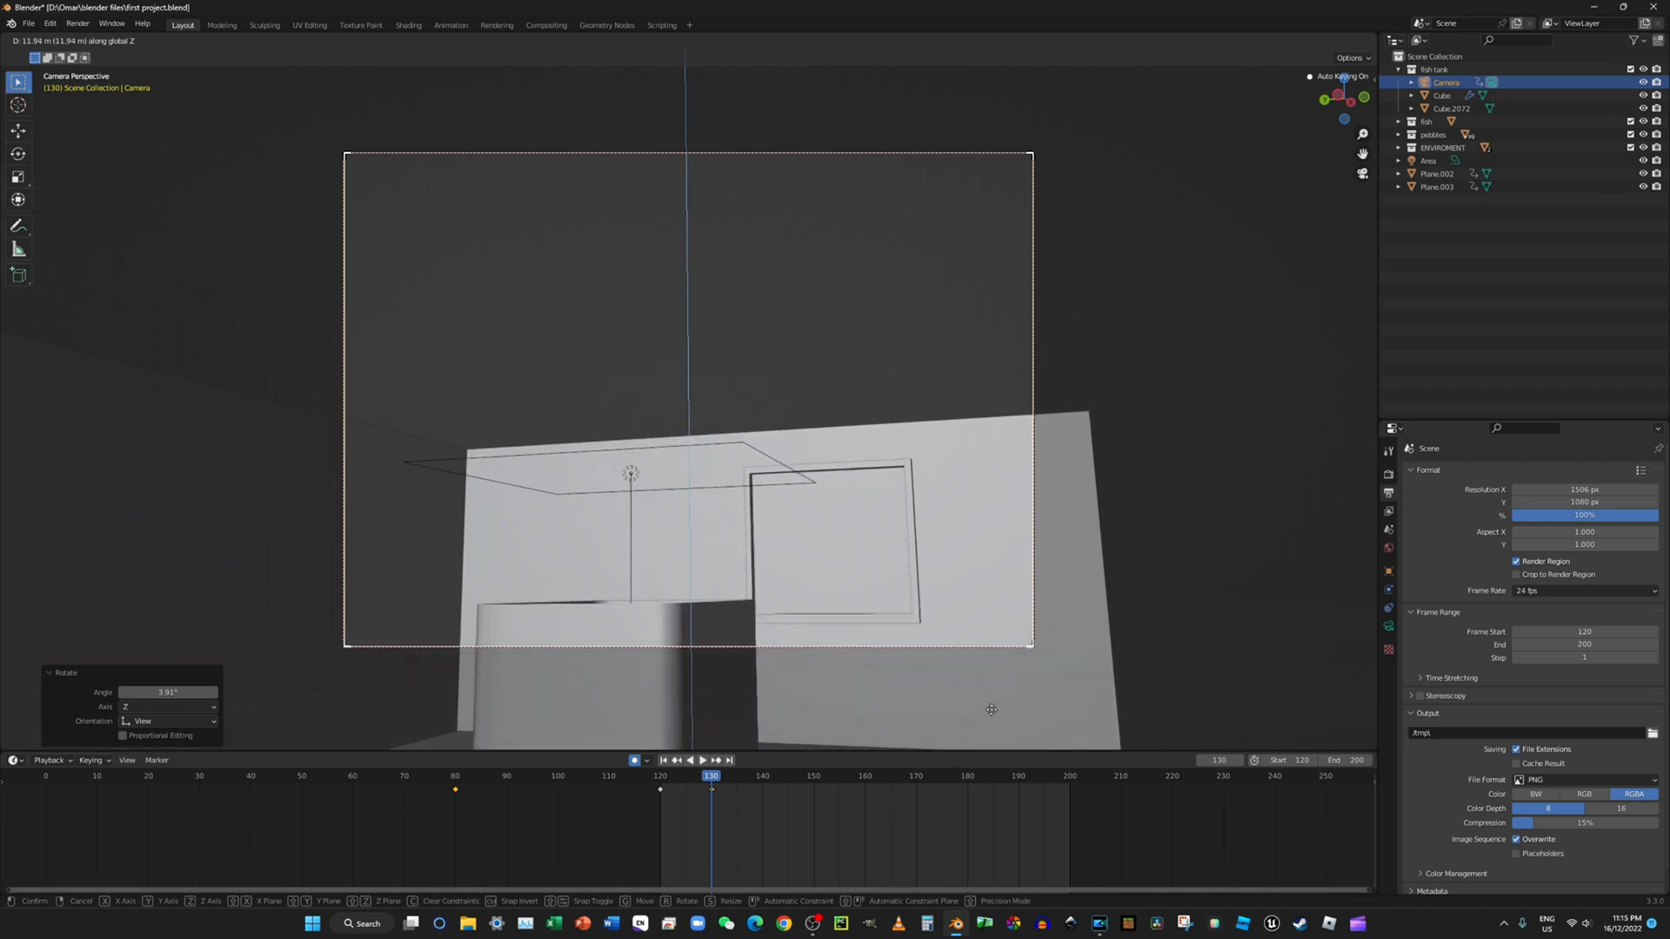
left_click(1000, 605)
key("r")
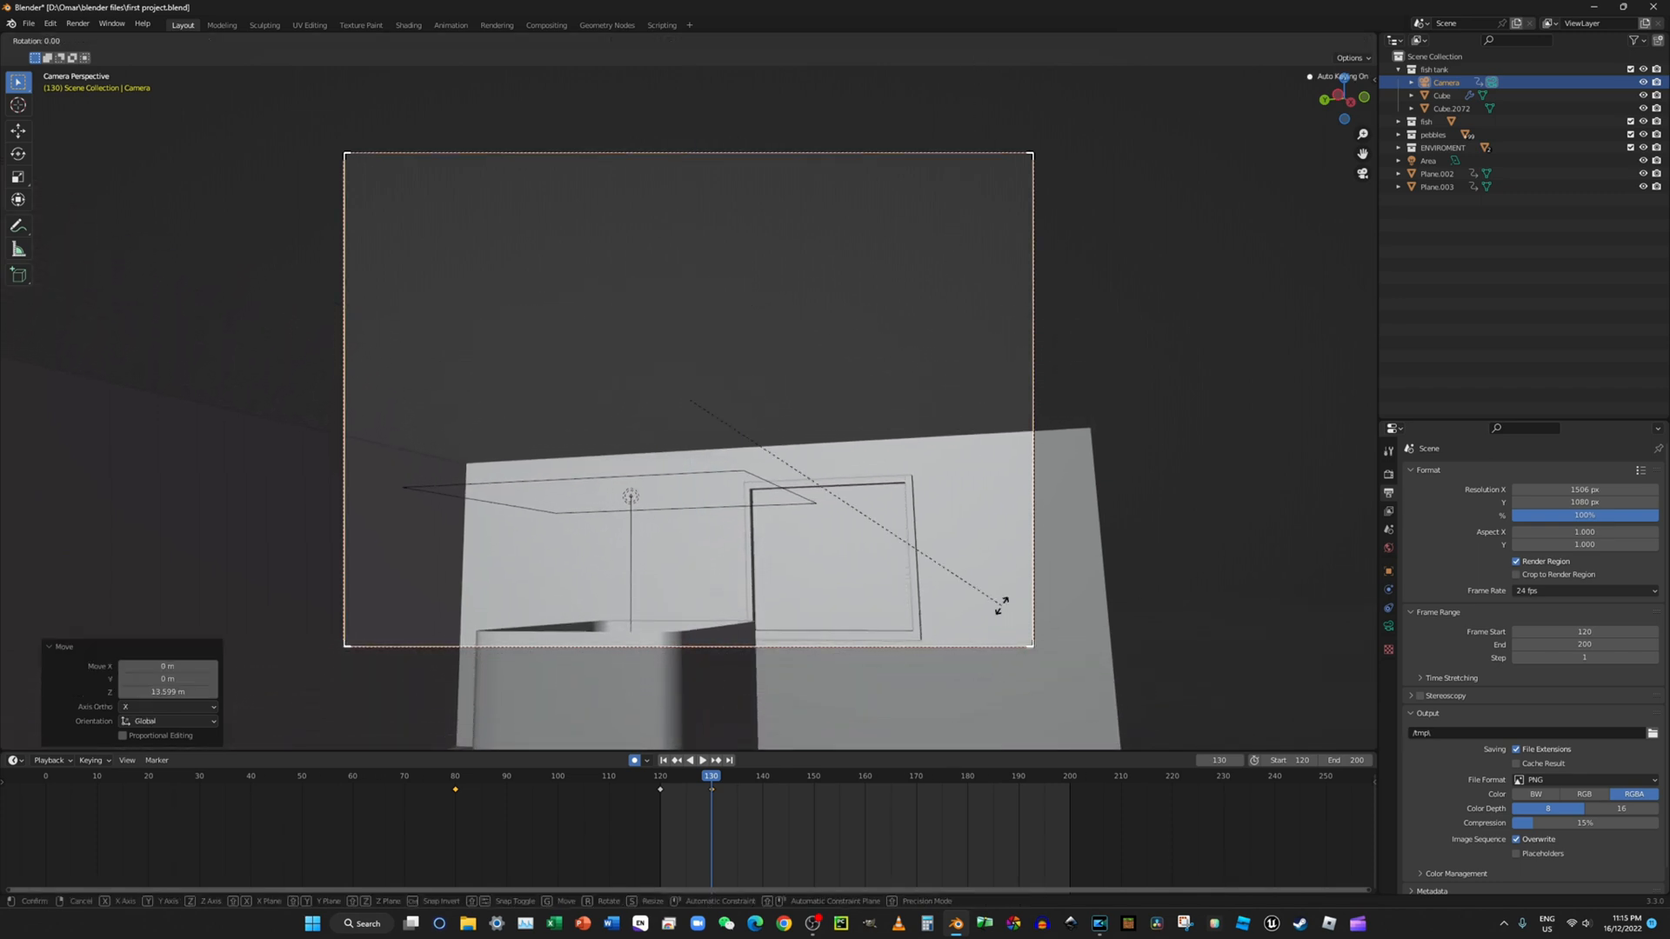
key("y")
left_click(993, 104)
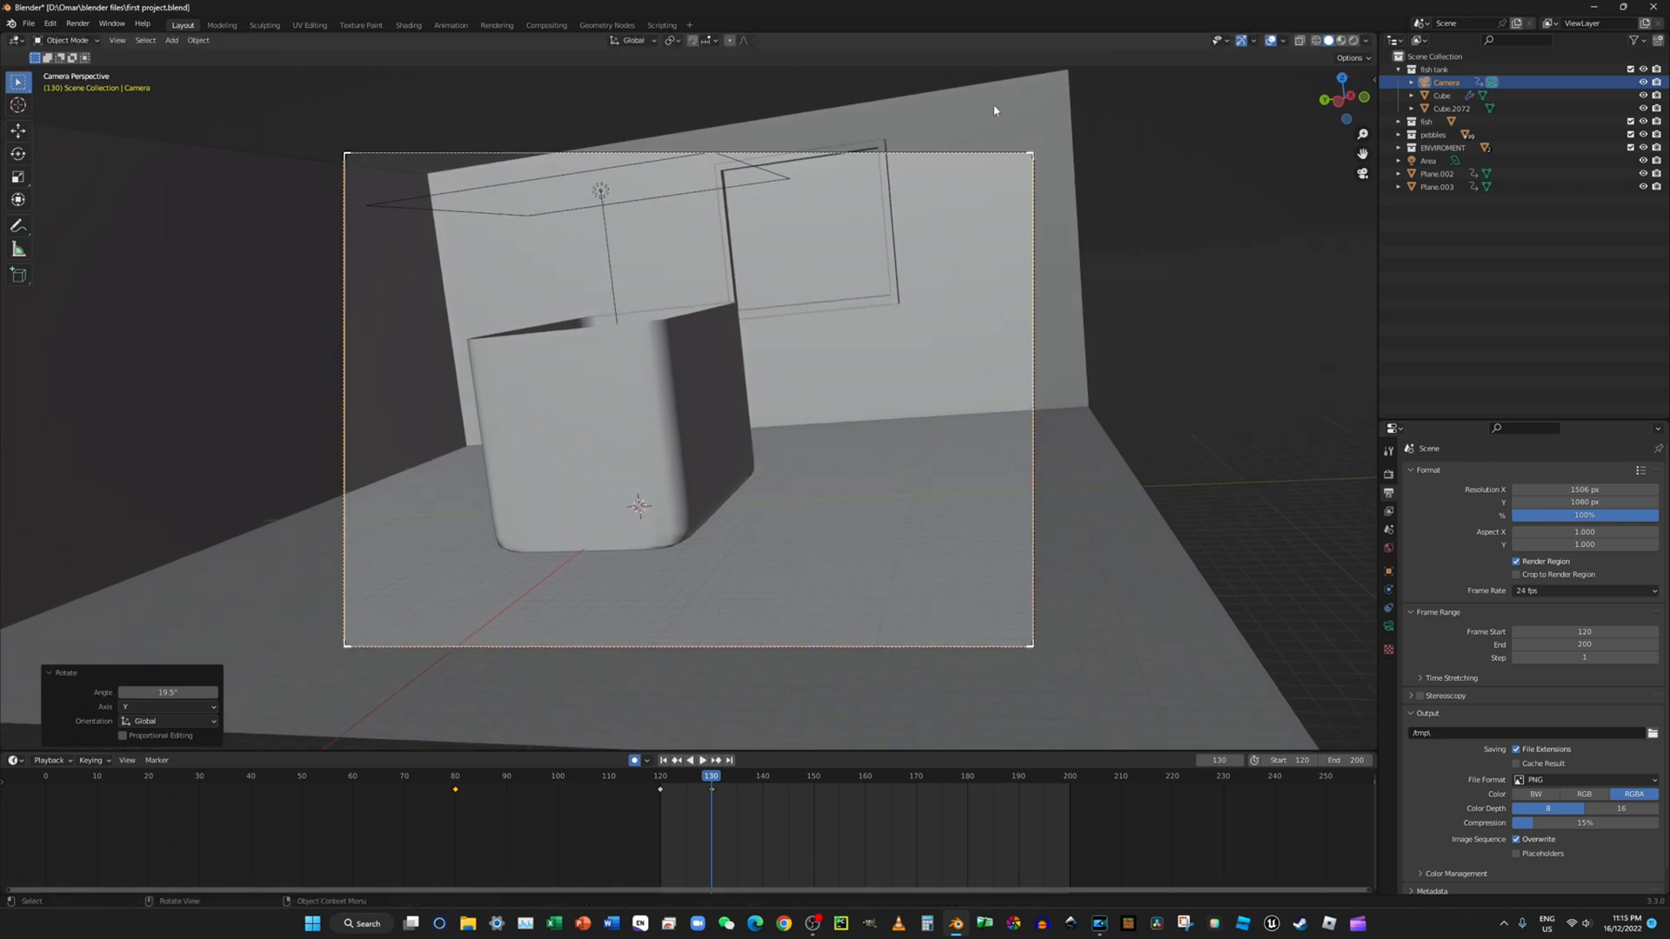
Step: Level the camera with a rotation of about -5° around X and insert a keyframe for it at frame 130
key("r")
key("x")
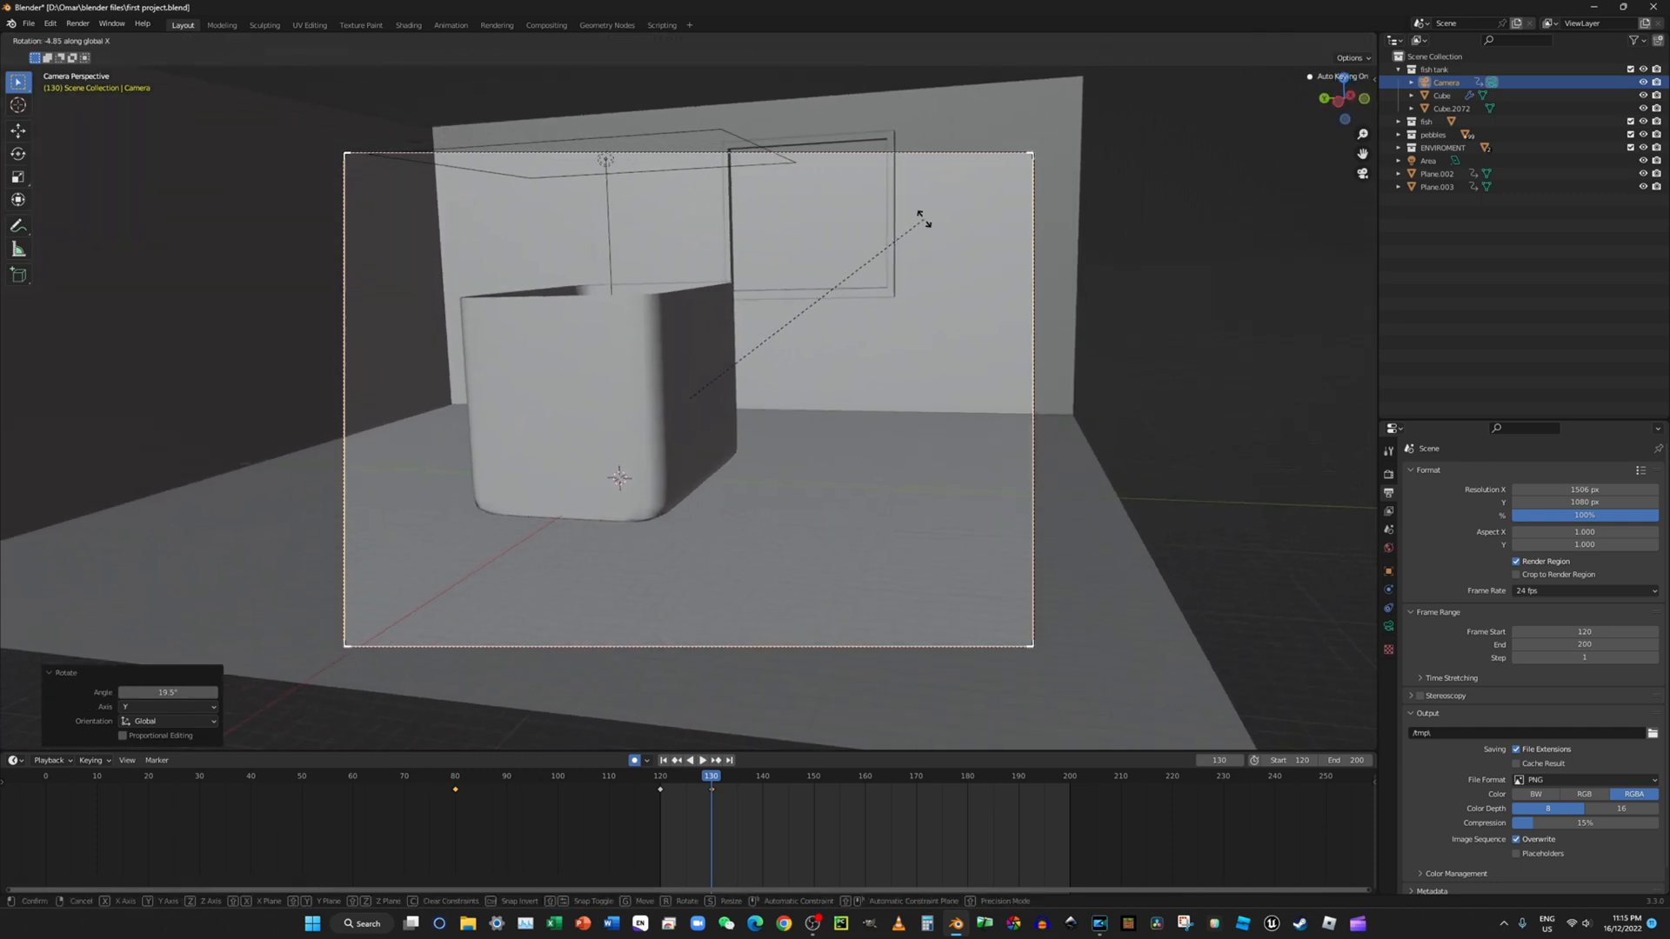
left_click(925, 221)
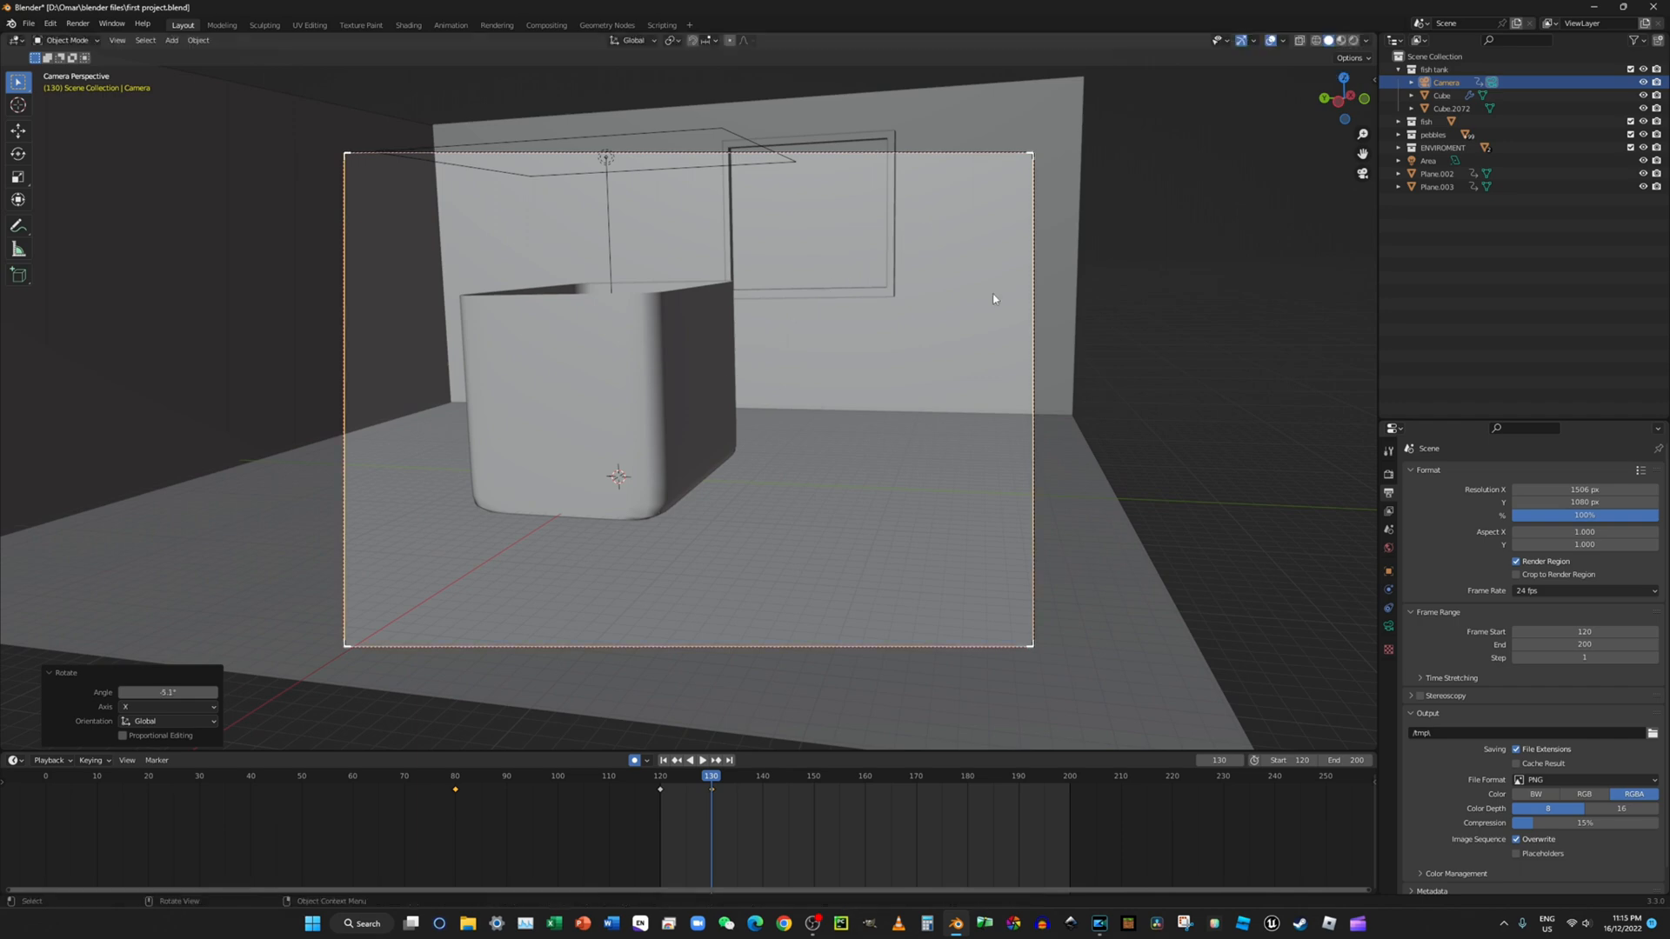
key("r")
left_click(1035, 366)
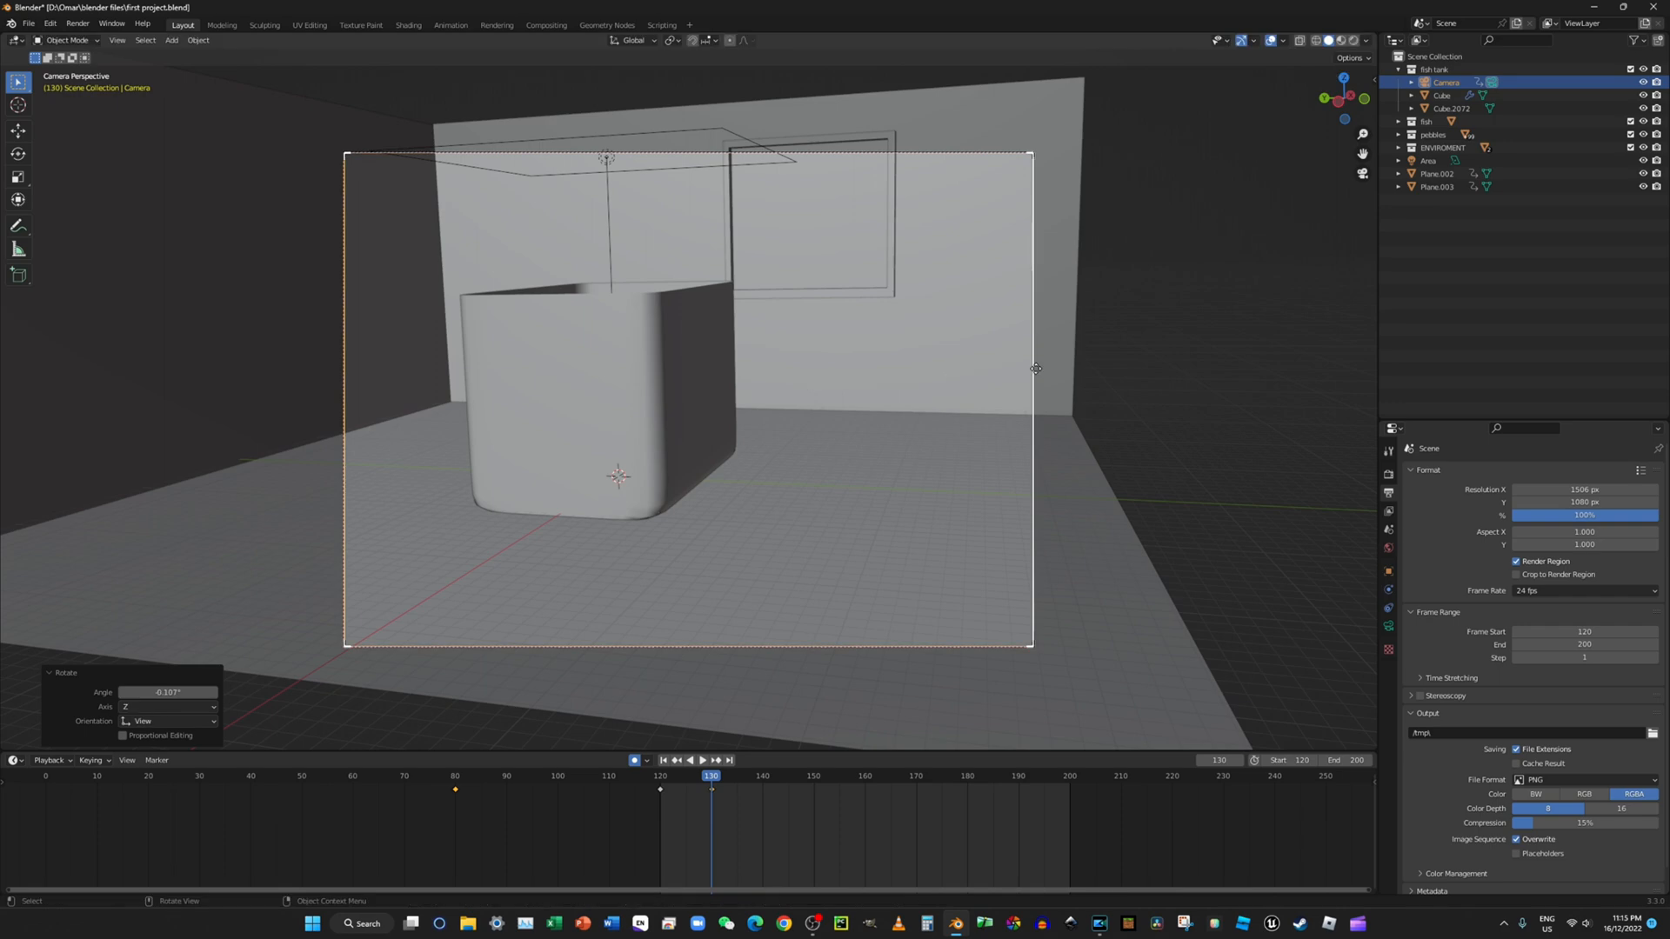
key("i")
left_click(885, 384)
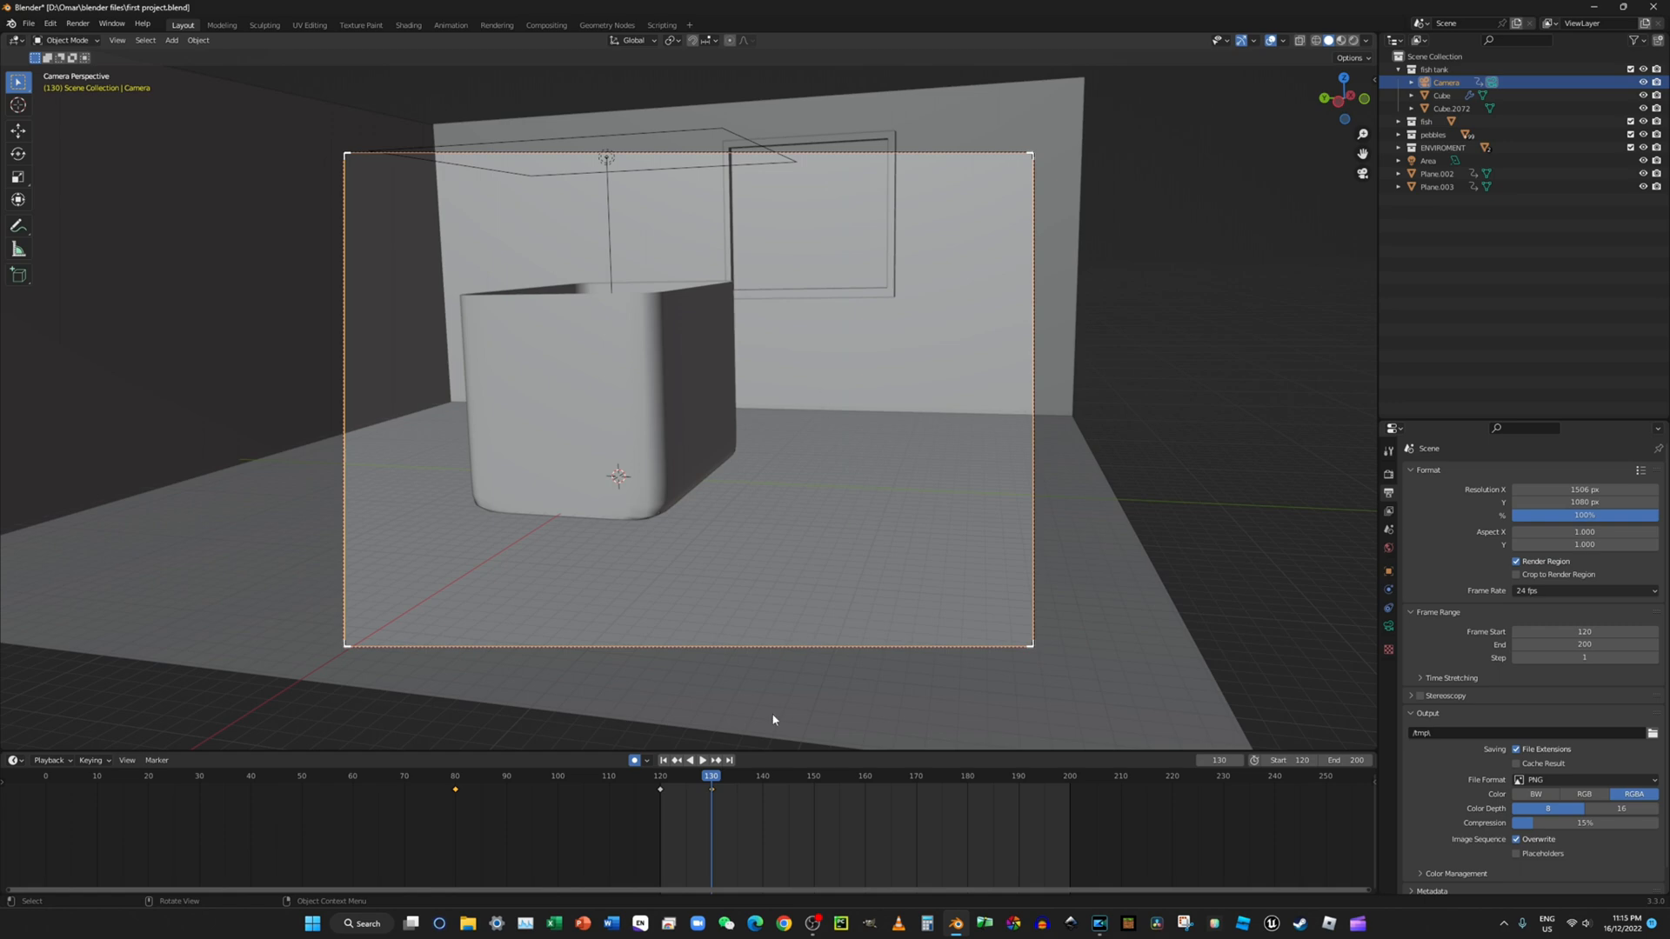
Step: At frame 135, move the camera about -15.5 m in X, 19.6 m in Y and -4.2 m in Z, and check its view
key("space")
key("space")
middle_click_drag(816, 371, 1008, 359)
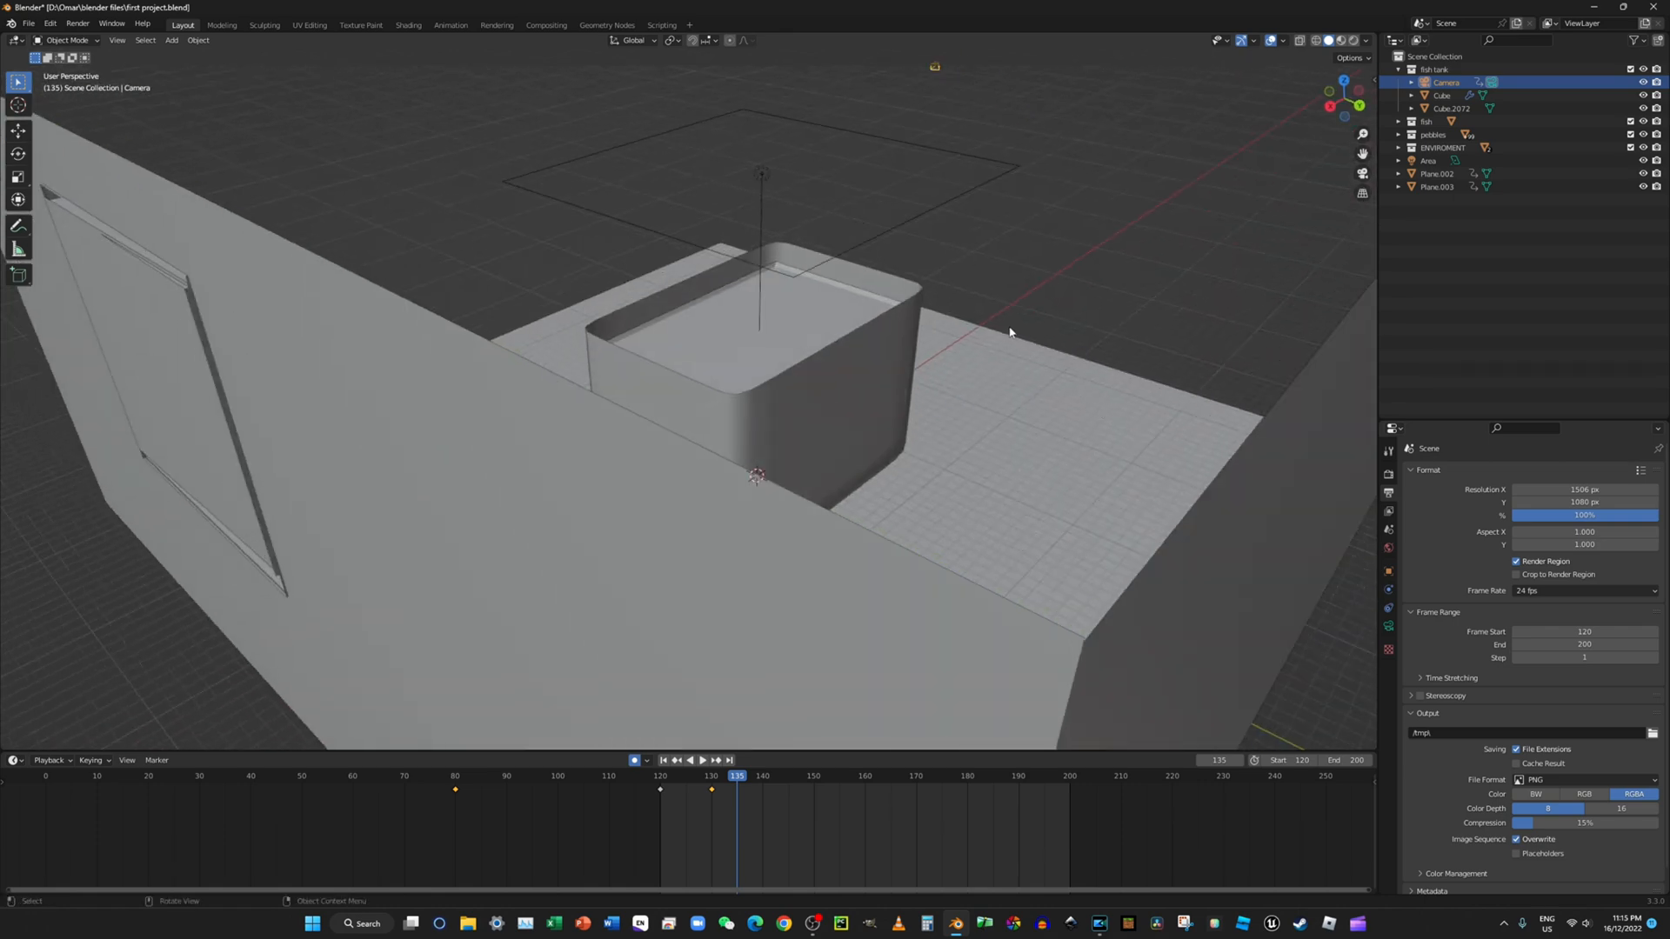
key("g")
left_click(1211, 363)
left_click(1363, 176)
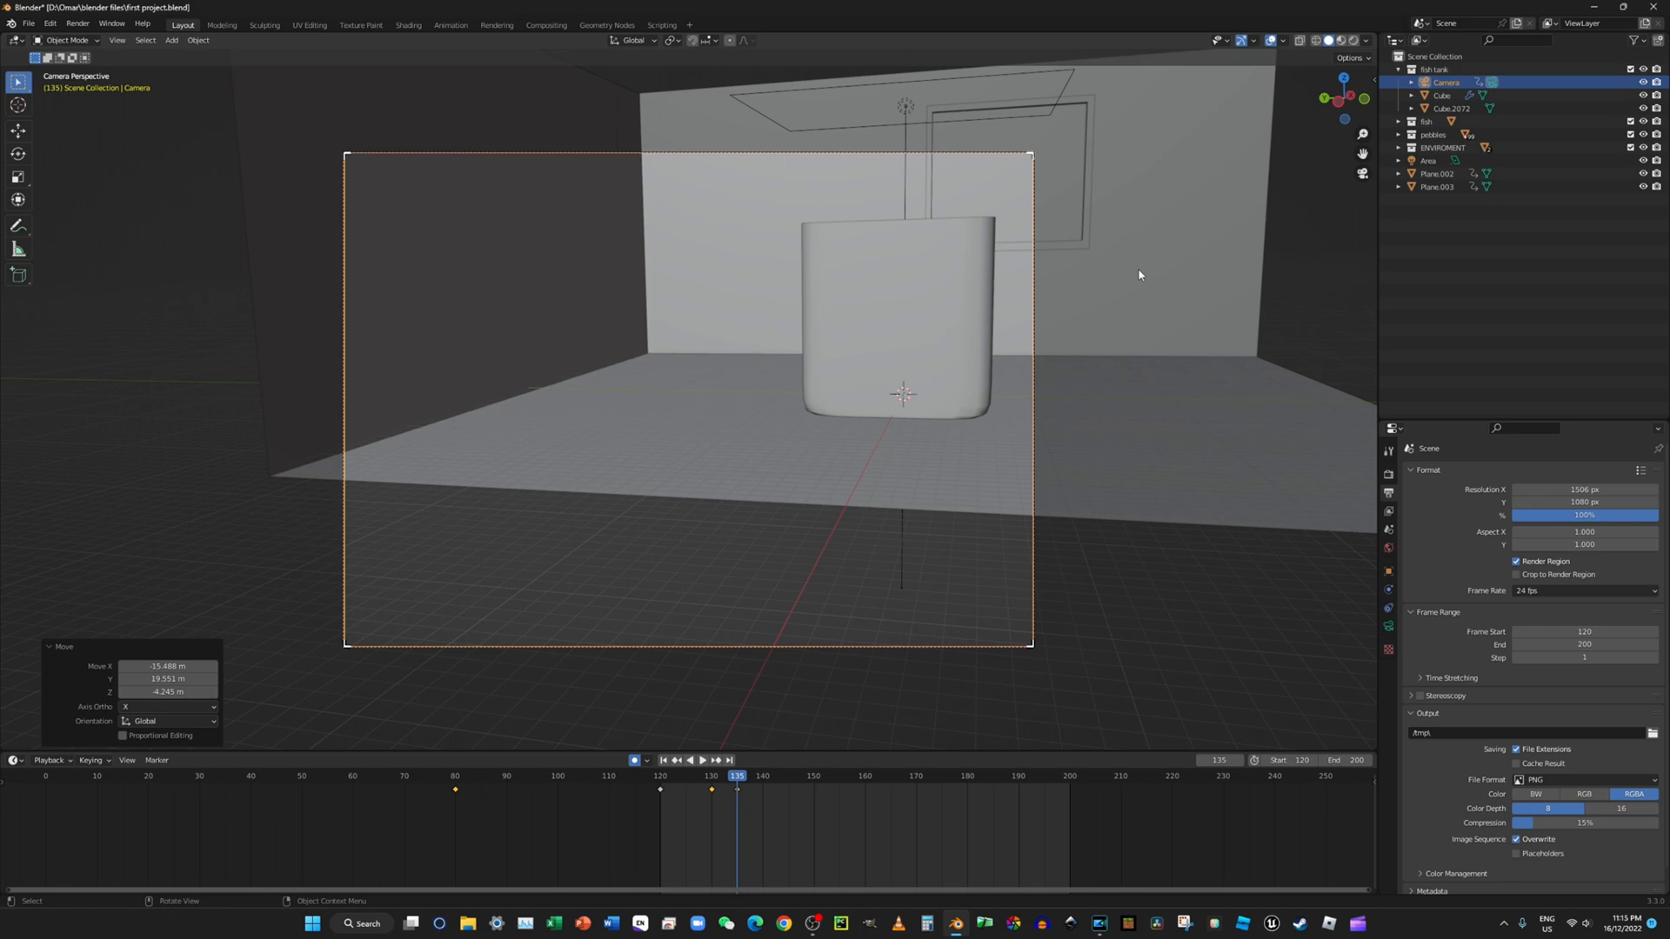
Step: Shift the camera by about 12 m in X, 6.5 m in Y and 2.9 m in Z
middle_click_drag(1140, 276, 1276, 332)
scroll(1282, 339, "down", 4)
key("g")
left_click(1168, 318)
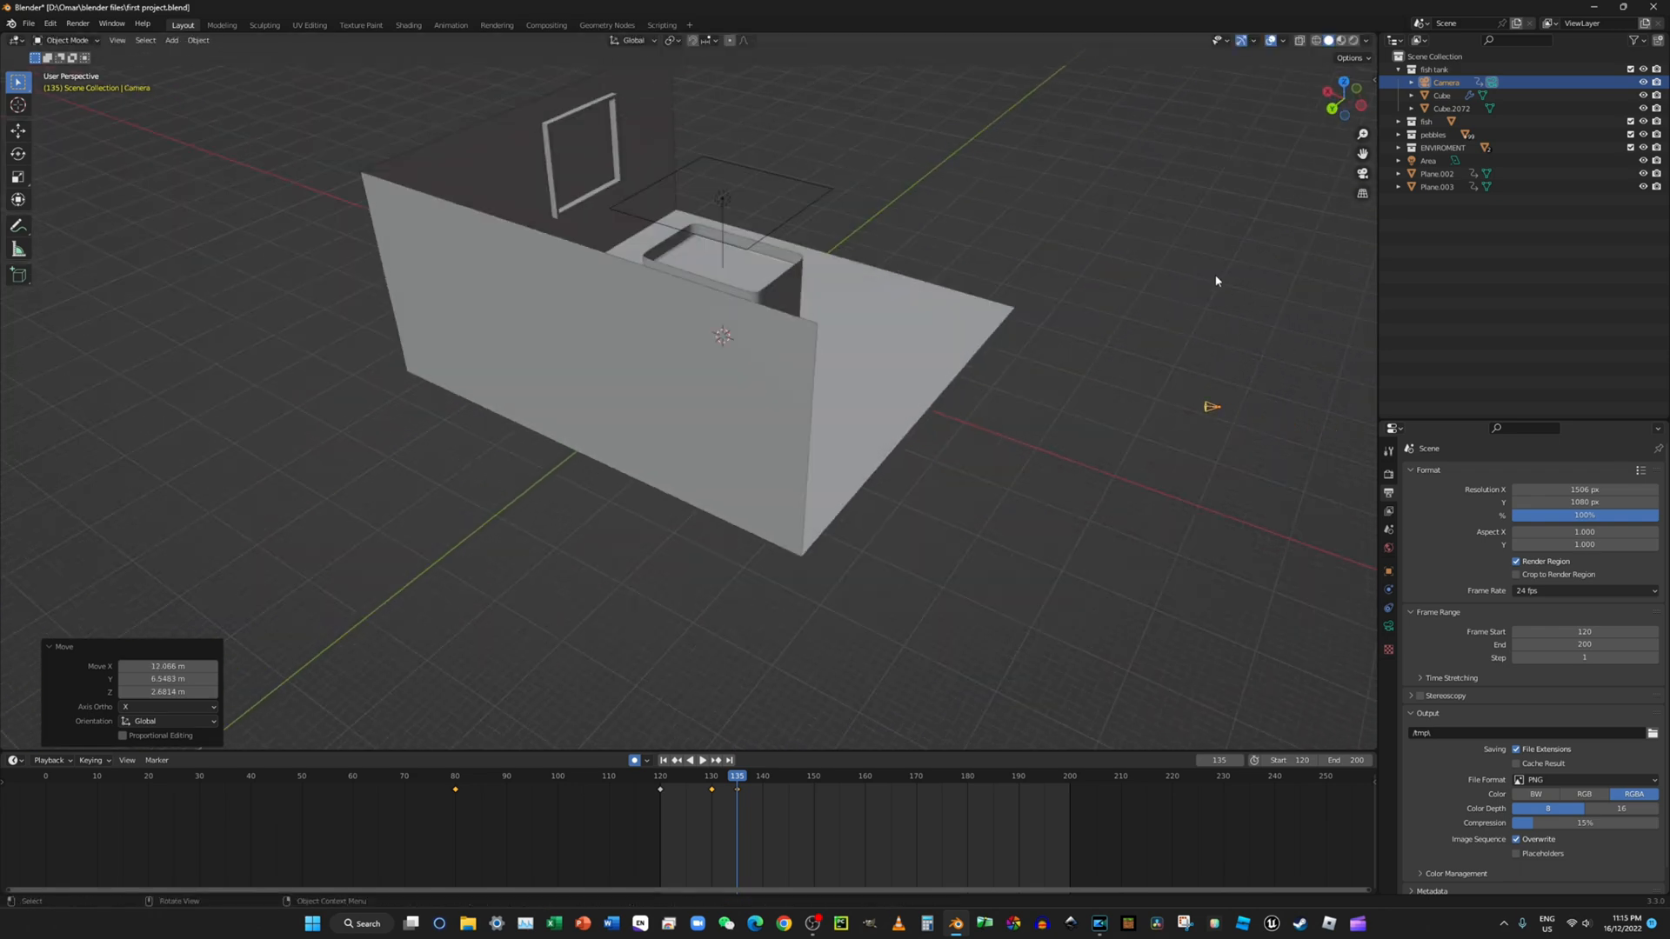
Step: Looking through the camera, raise it about 3.6 m along global Z and rotate it about -18.8° around global Z
left_click(1362, 173)
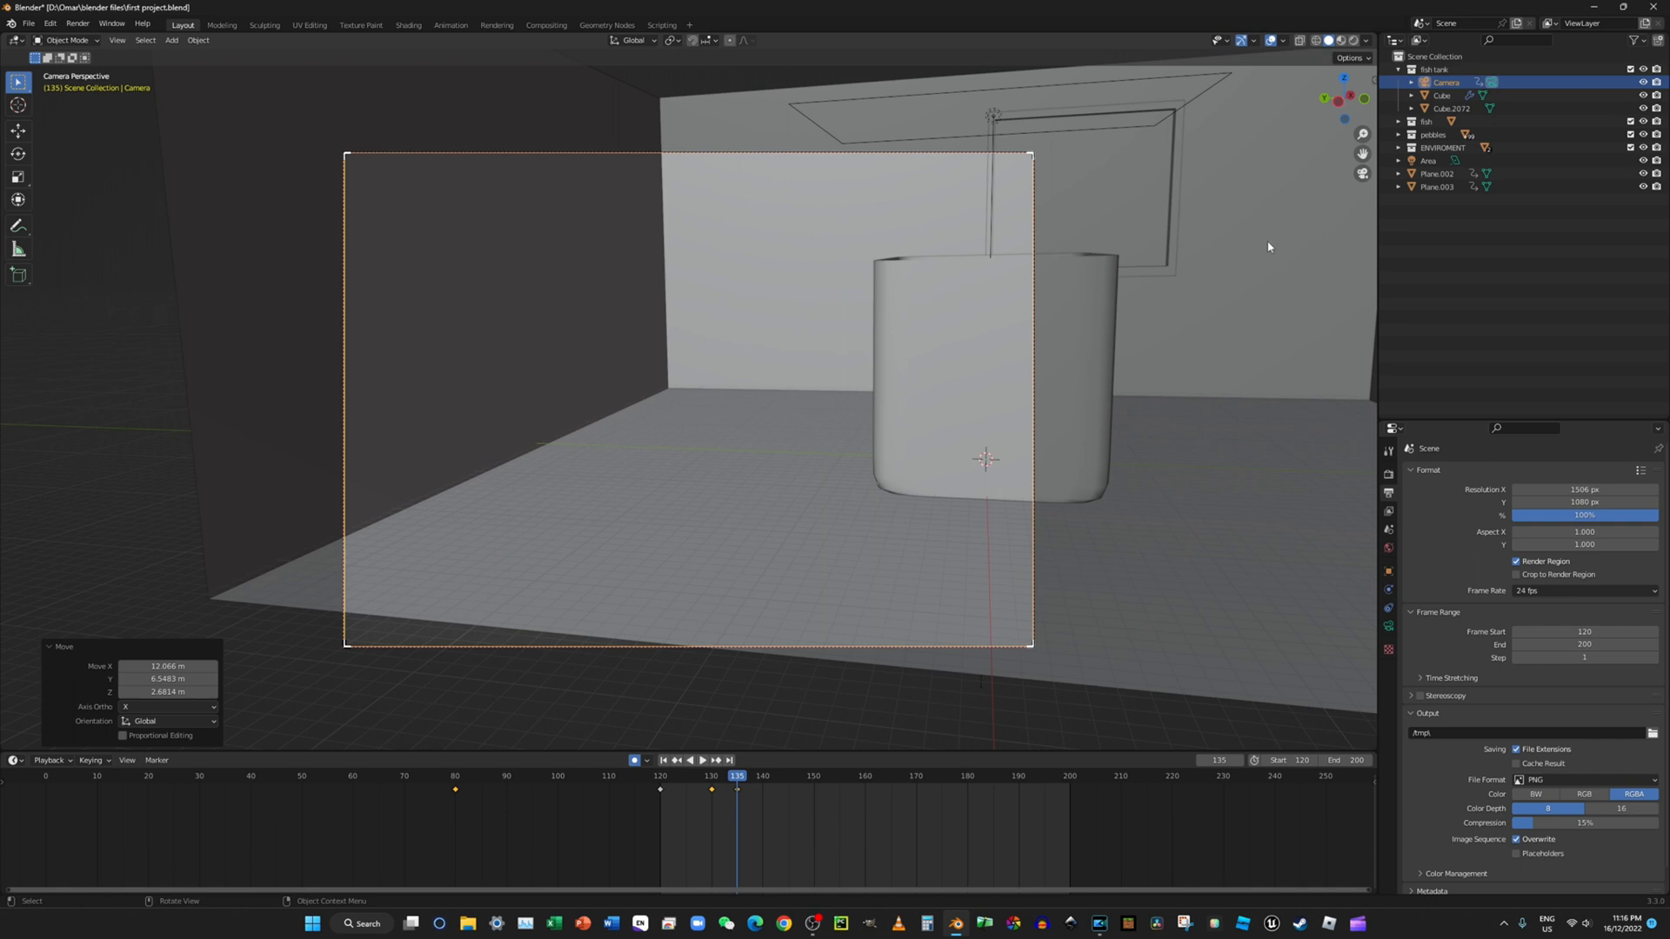
key("g")
key("z")
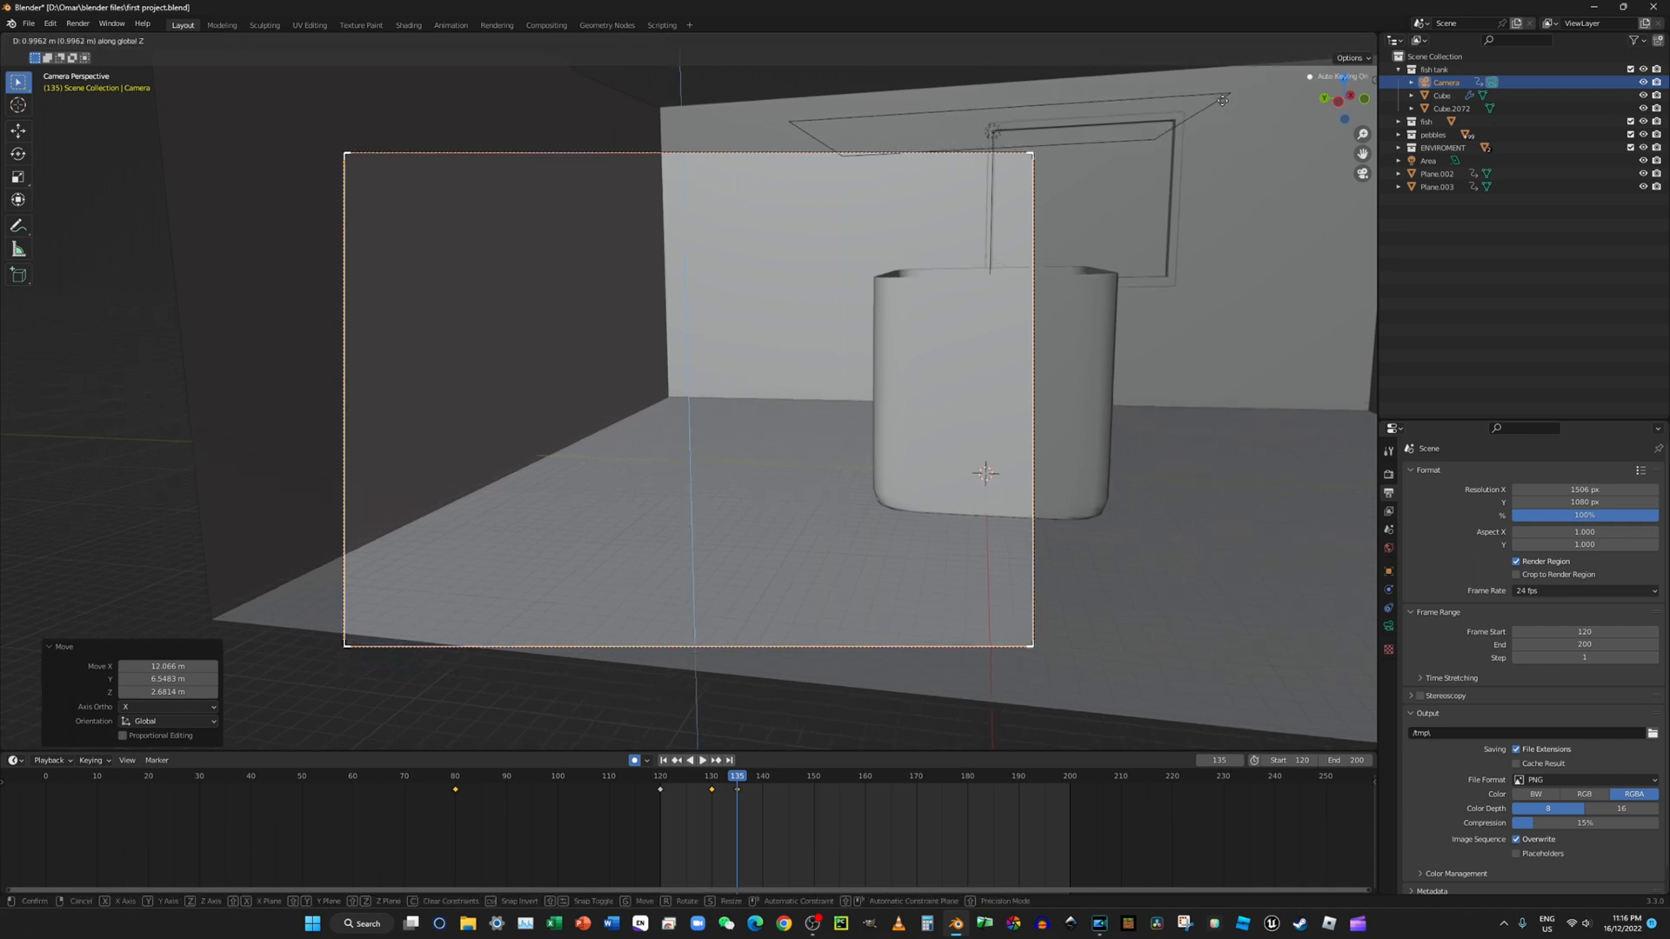
left_click(1223, 348)
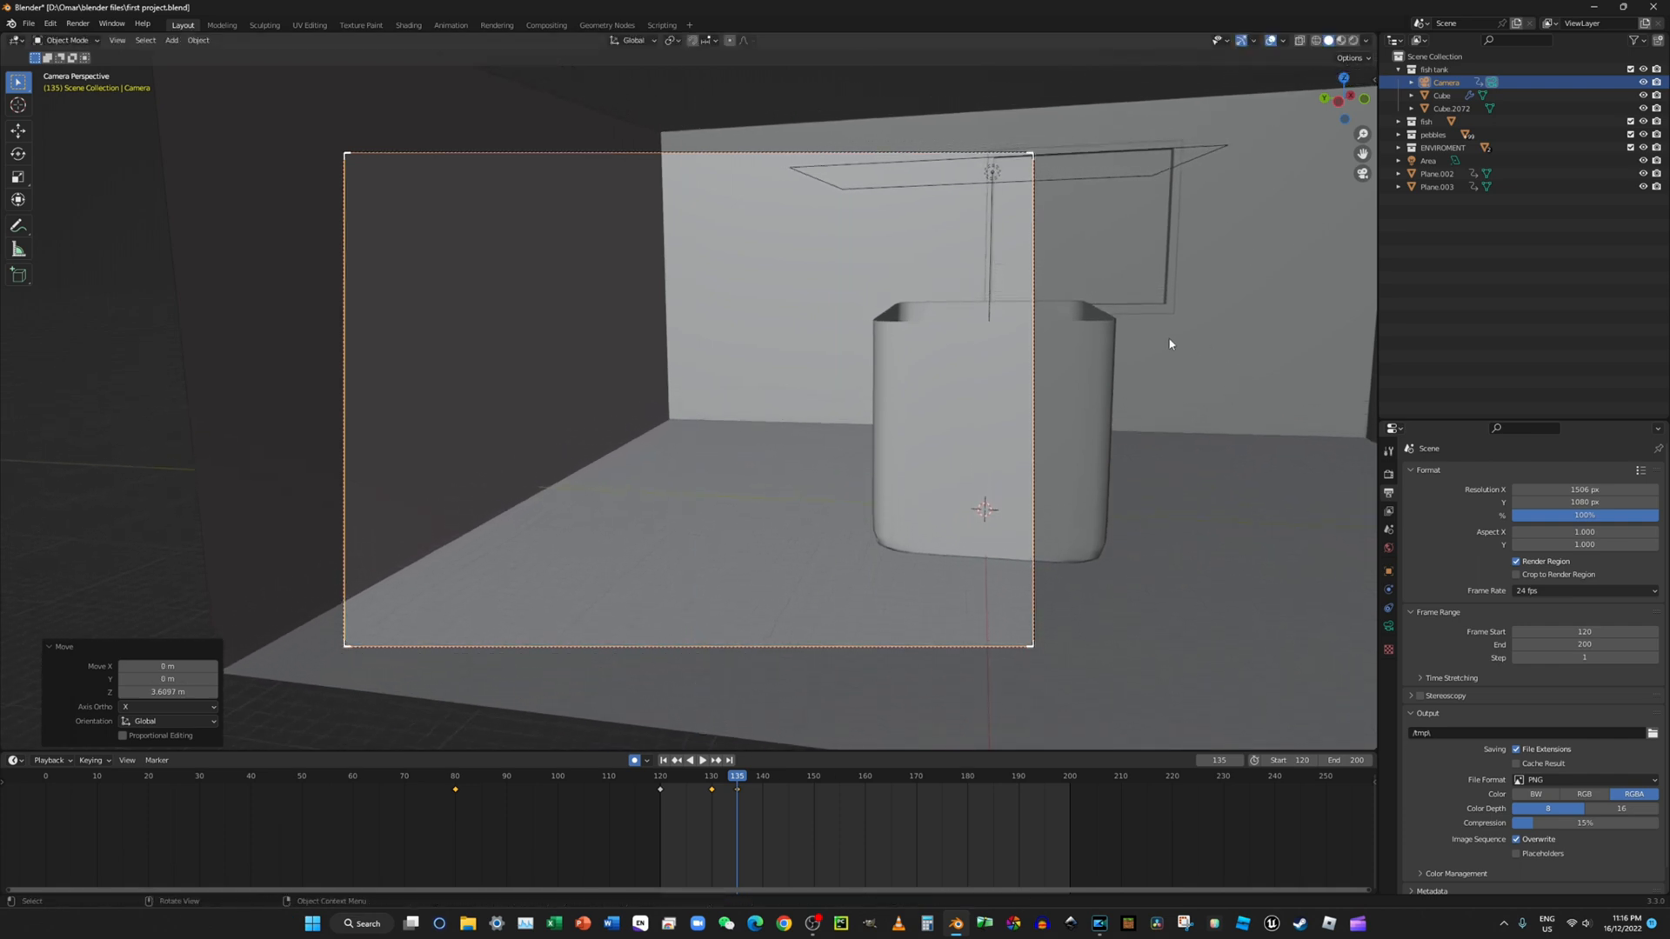
key("r")
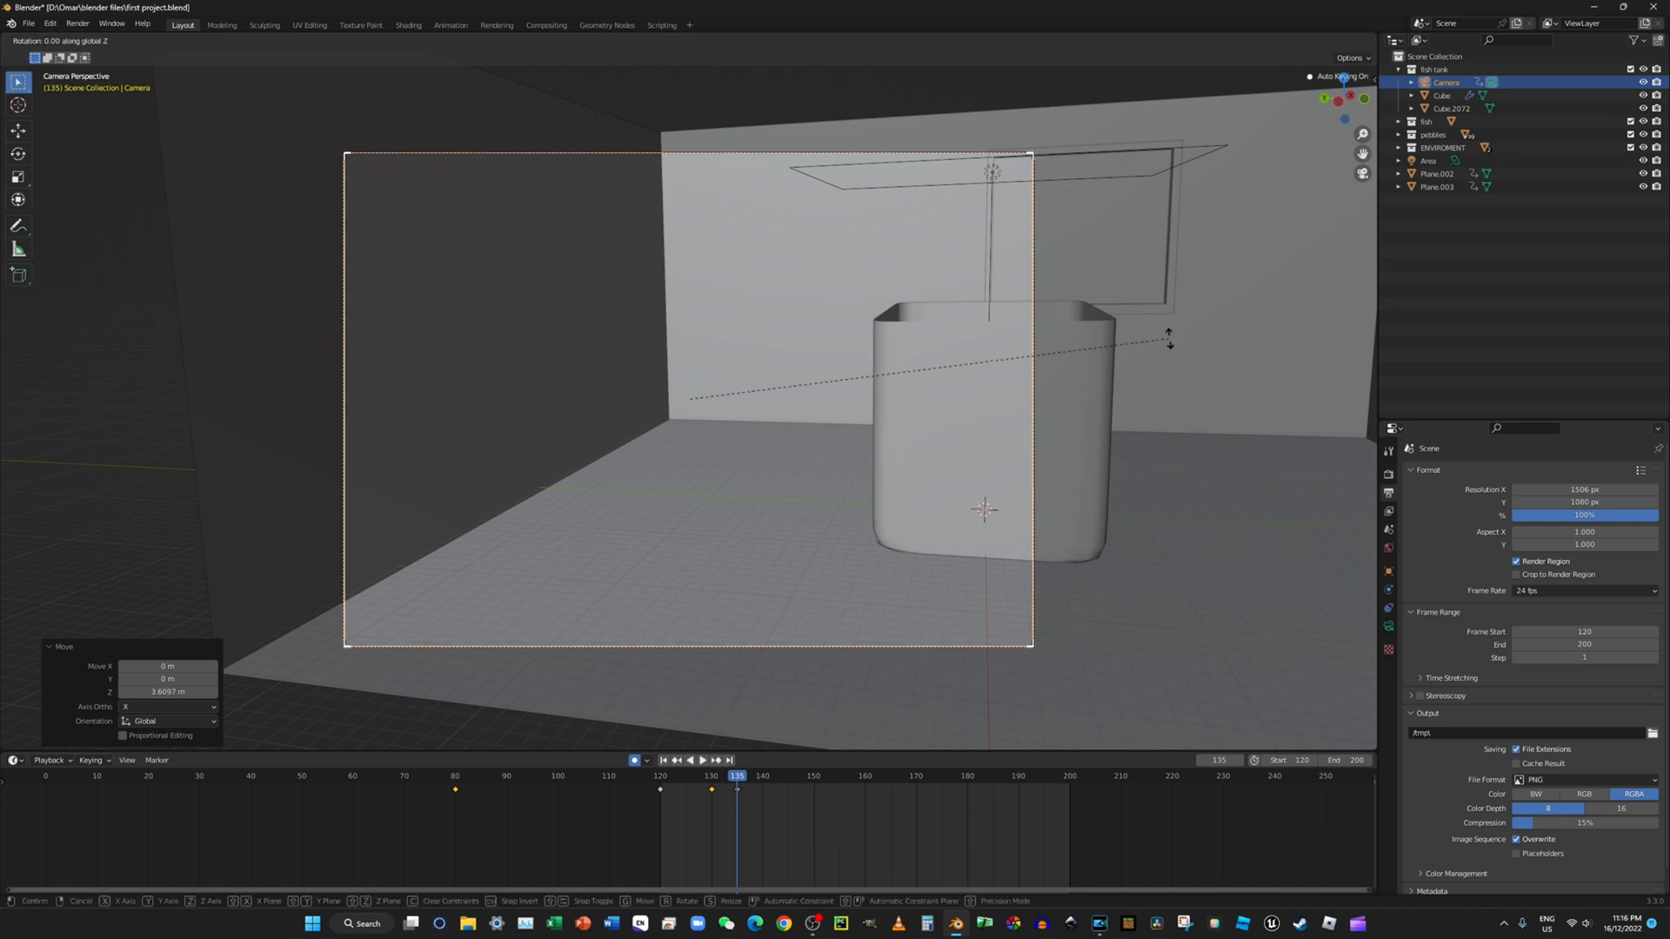
key("z")
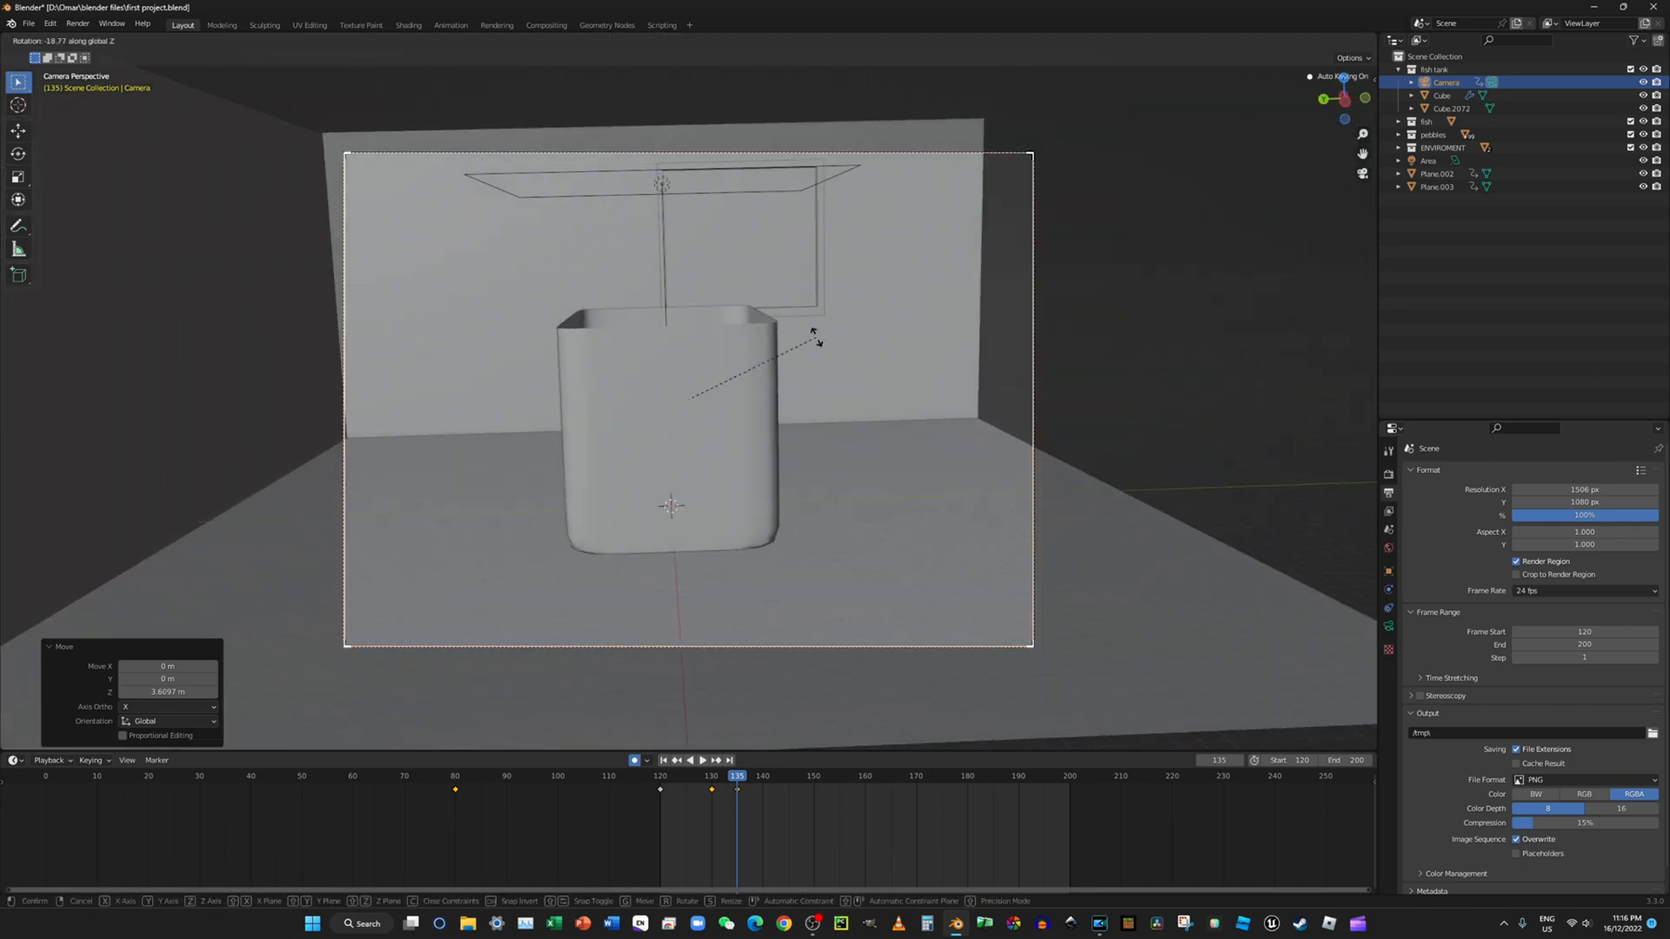
left_click(816, 340)
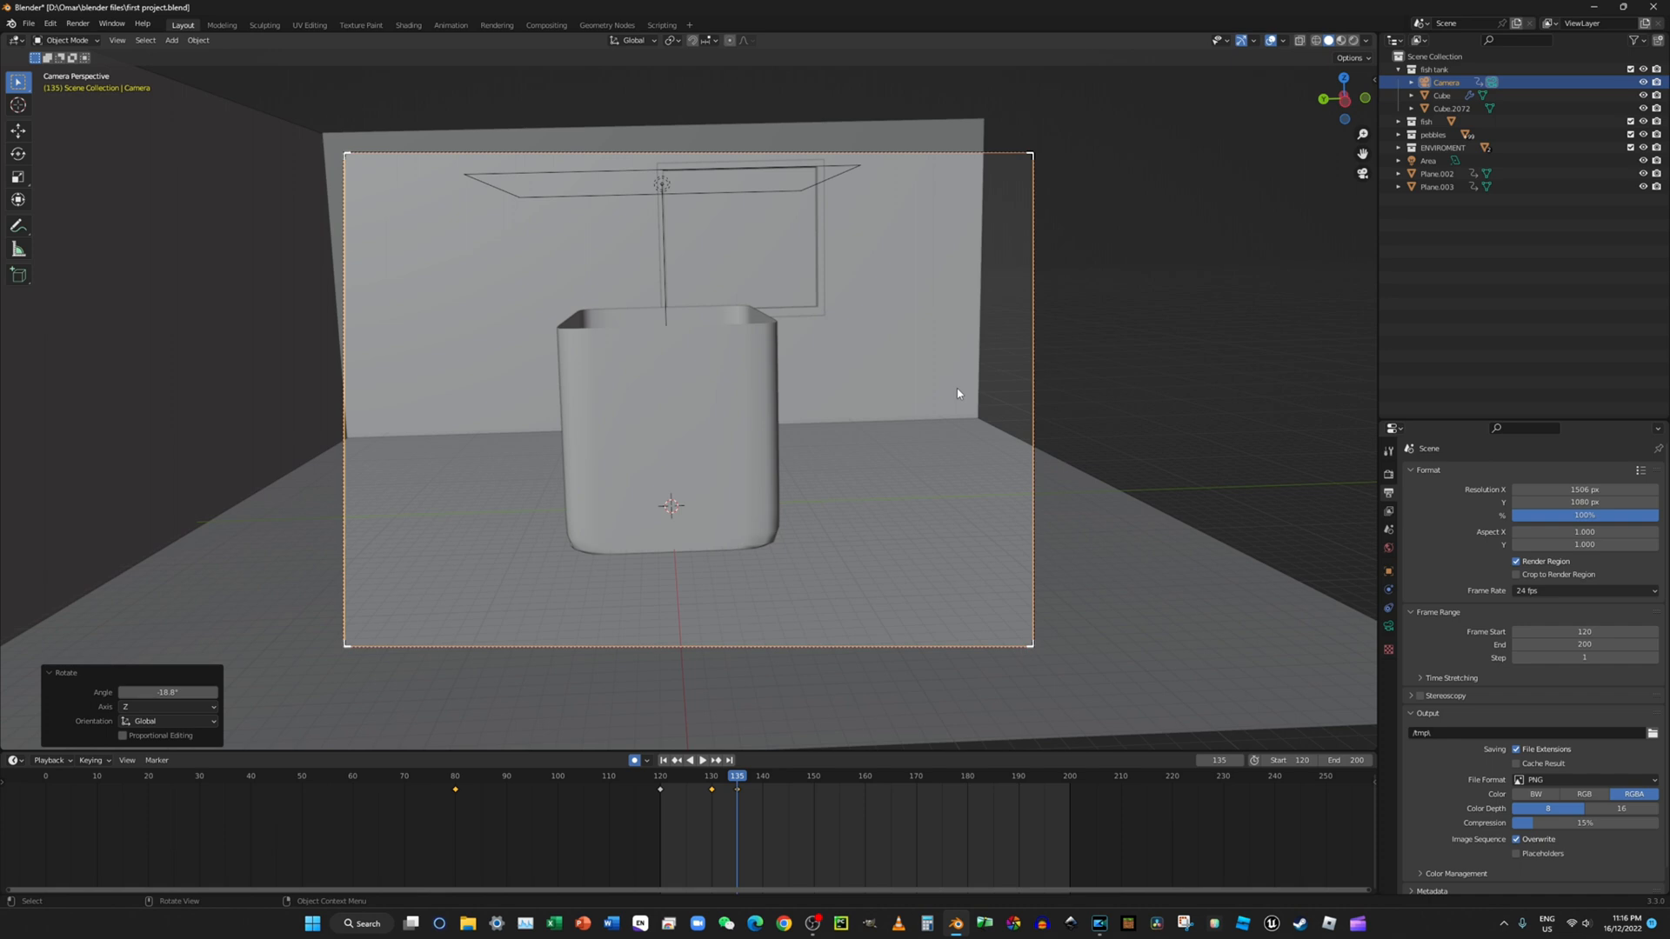
Step: Move the camera about -16 m in X and 0.5 m in Y of the view, and rotate it about -4.6° around global Z
key("g")
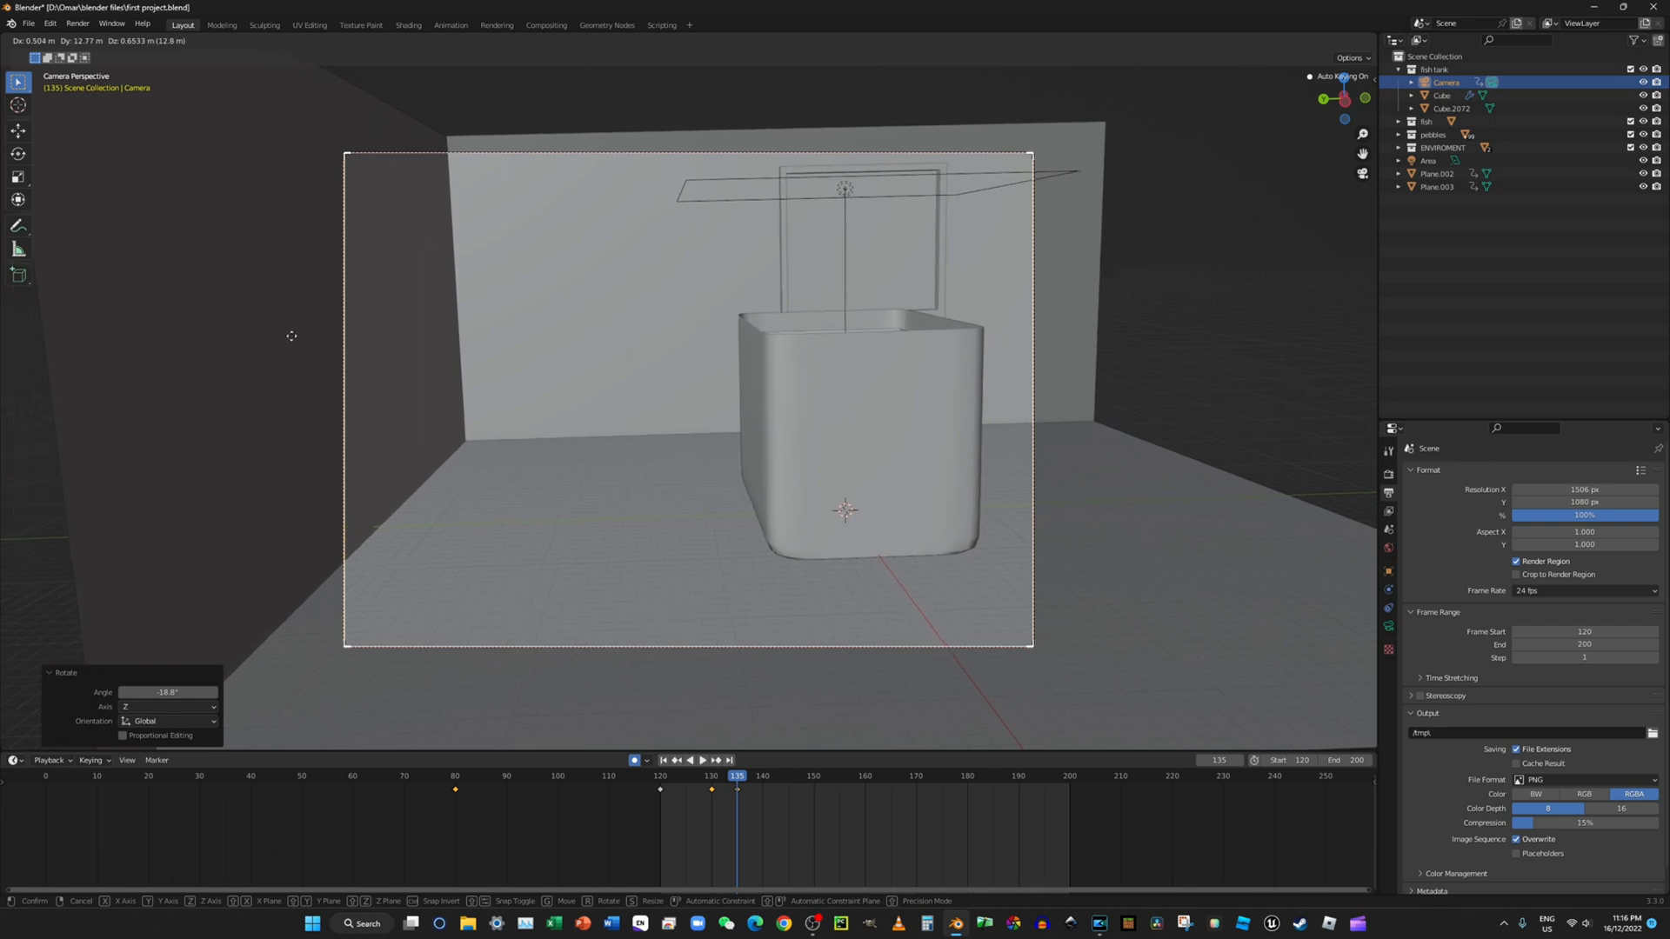
left_click(1156, 311)
key("r")
key("z")
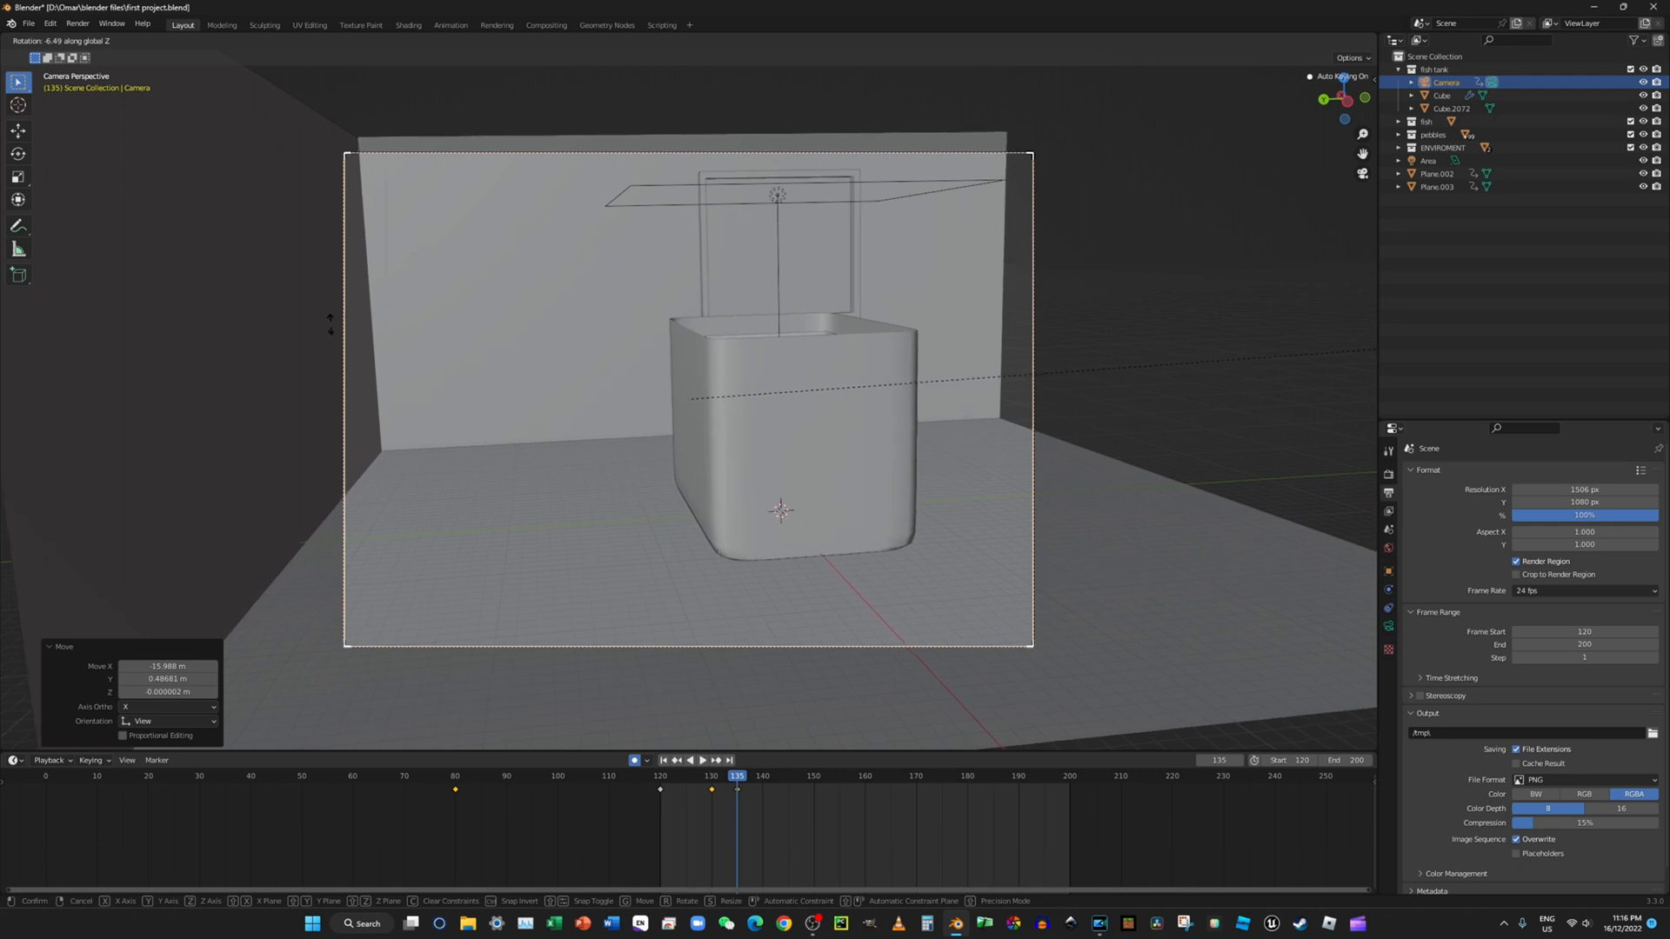
left_click(132, 315)
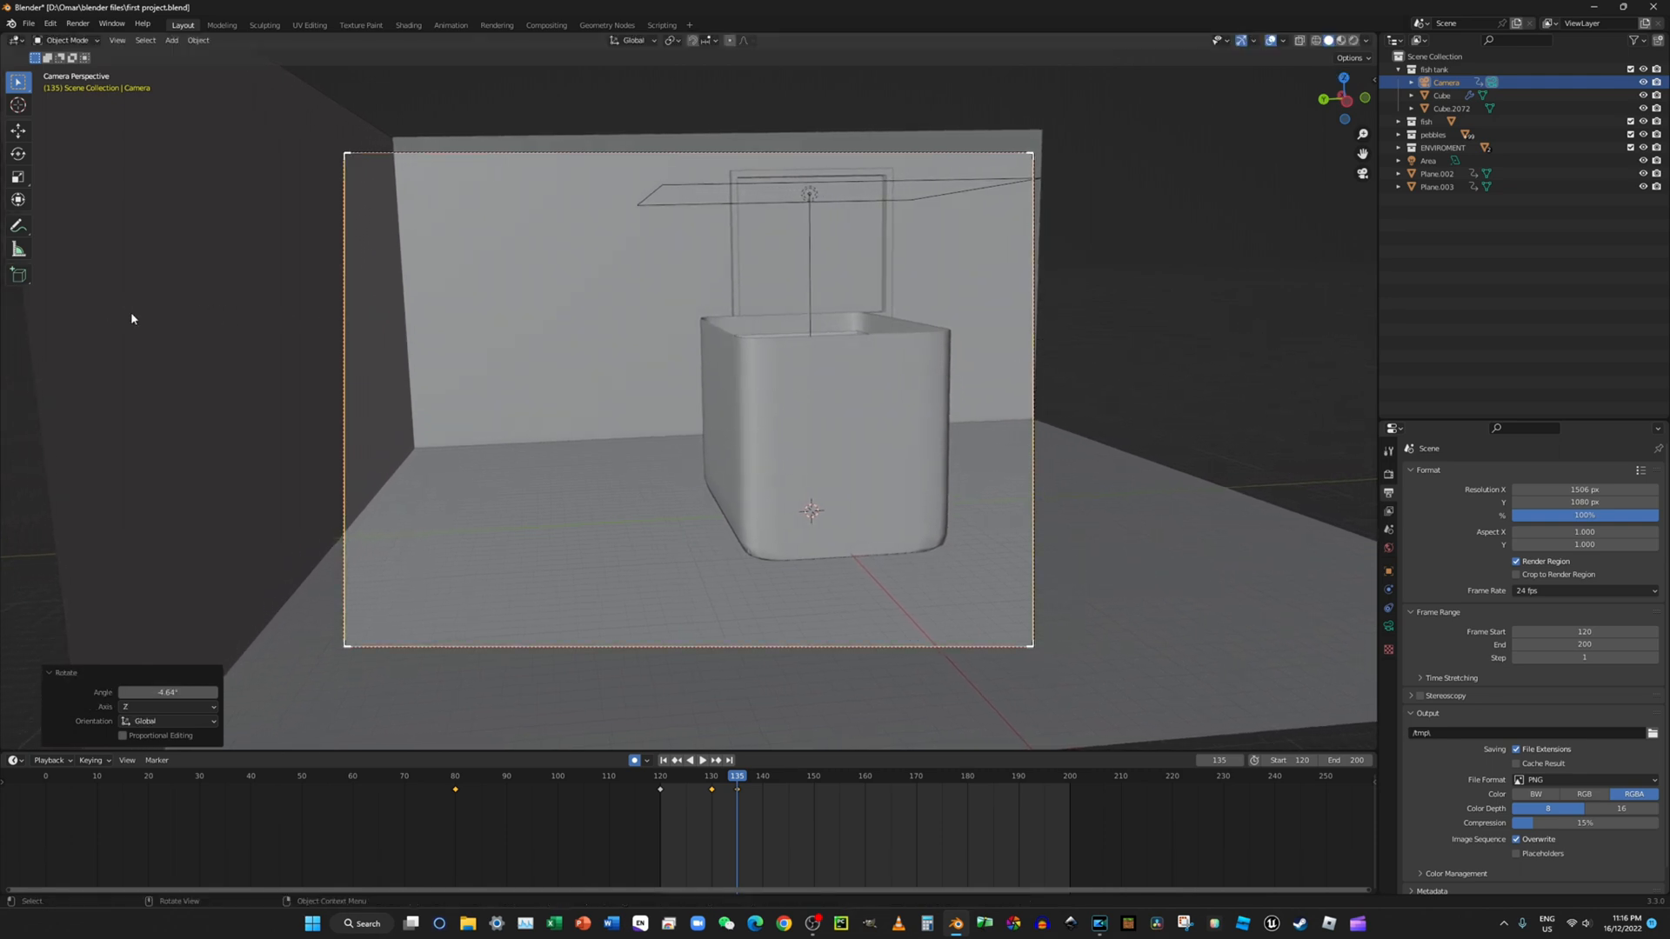
Step: At frame 145, move the camera about 50.7 m in X, 7.8 m in Y and -7 m in Z
key("space")
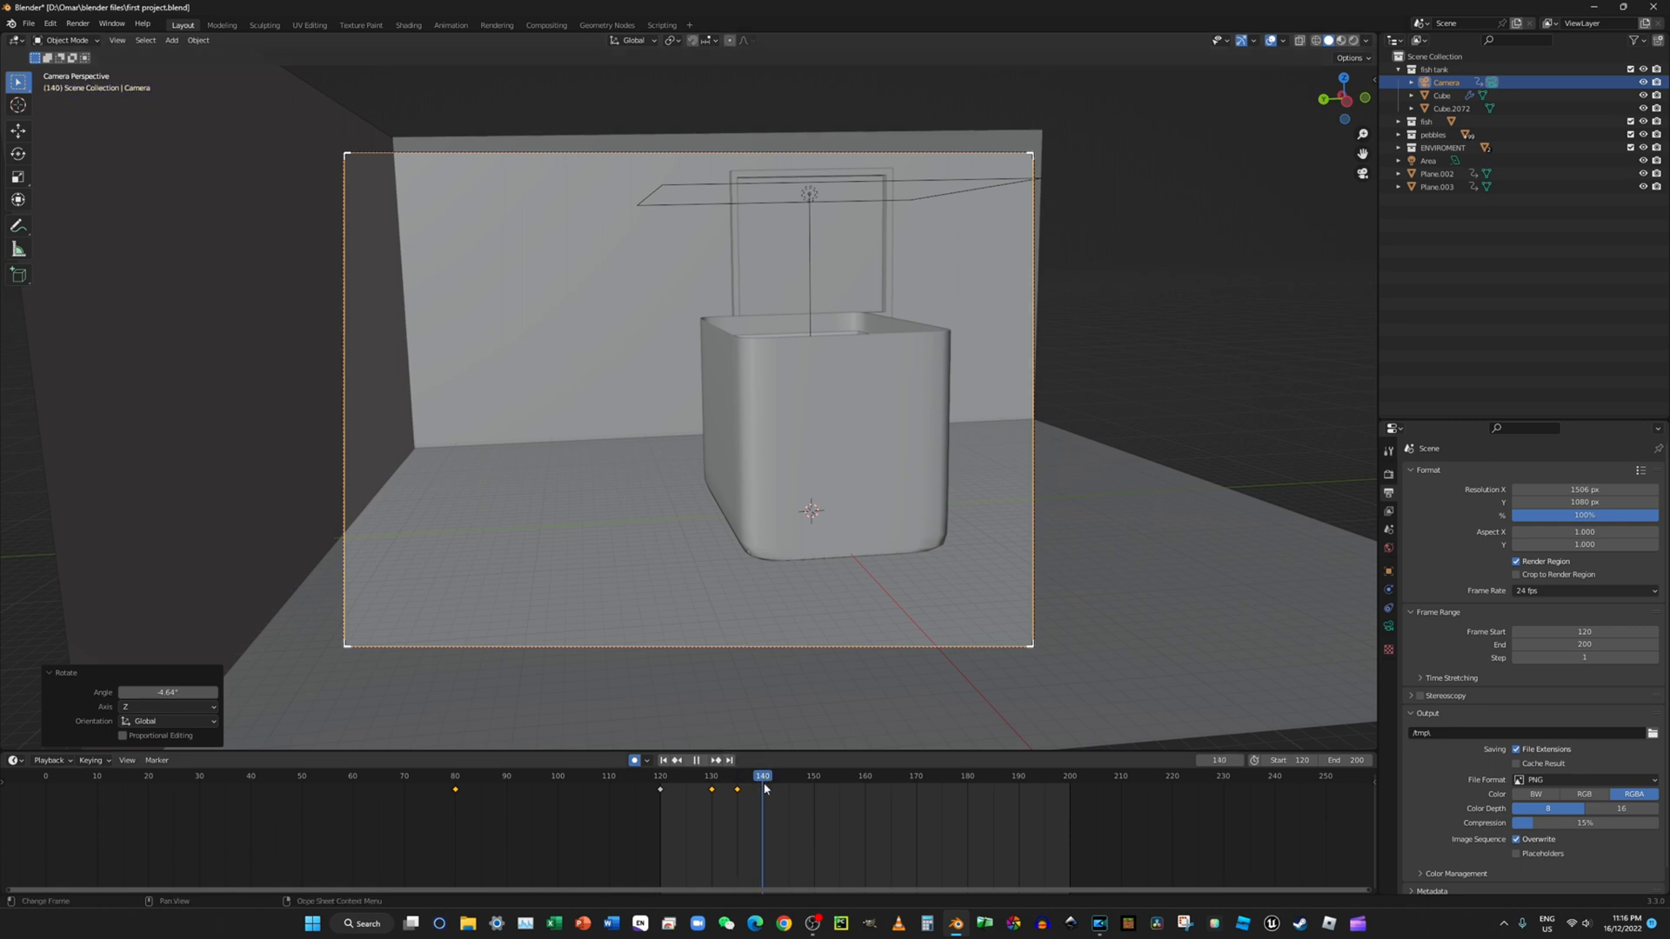
left_click_drag(762, 779, 789, 782)
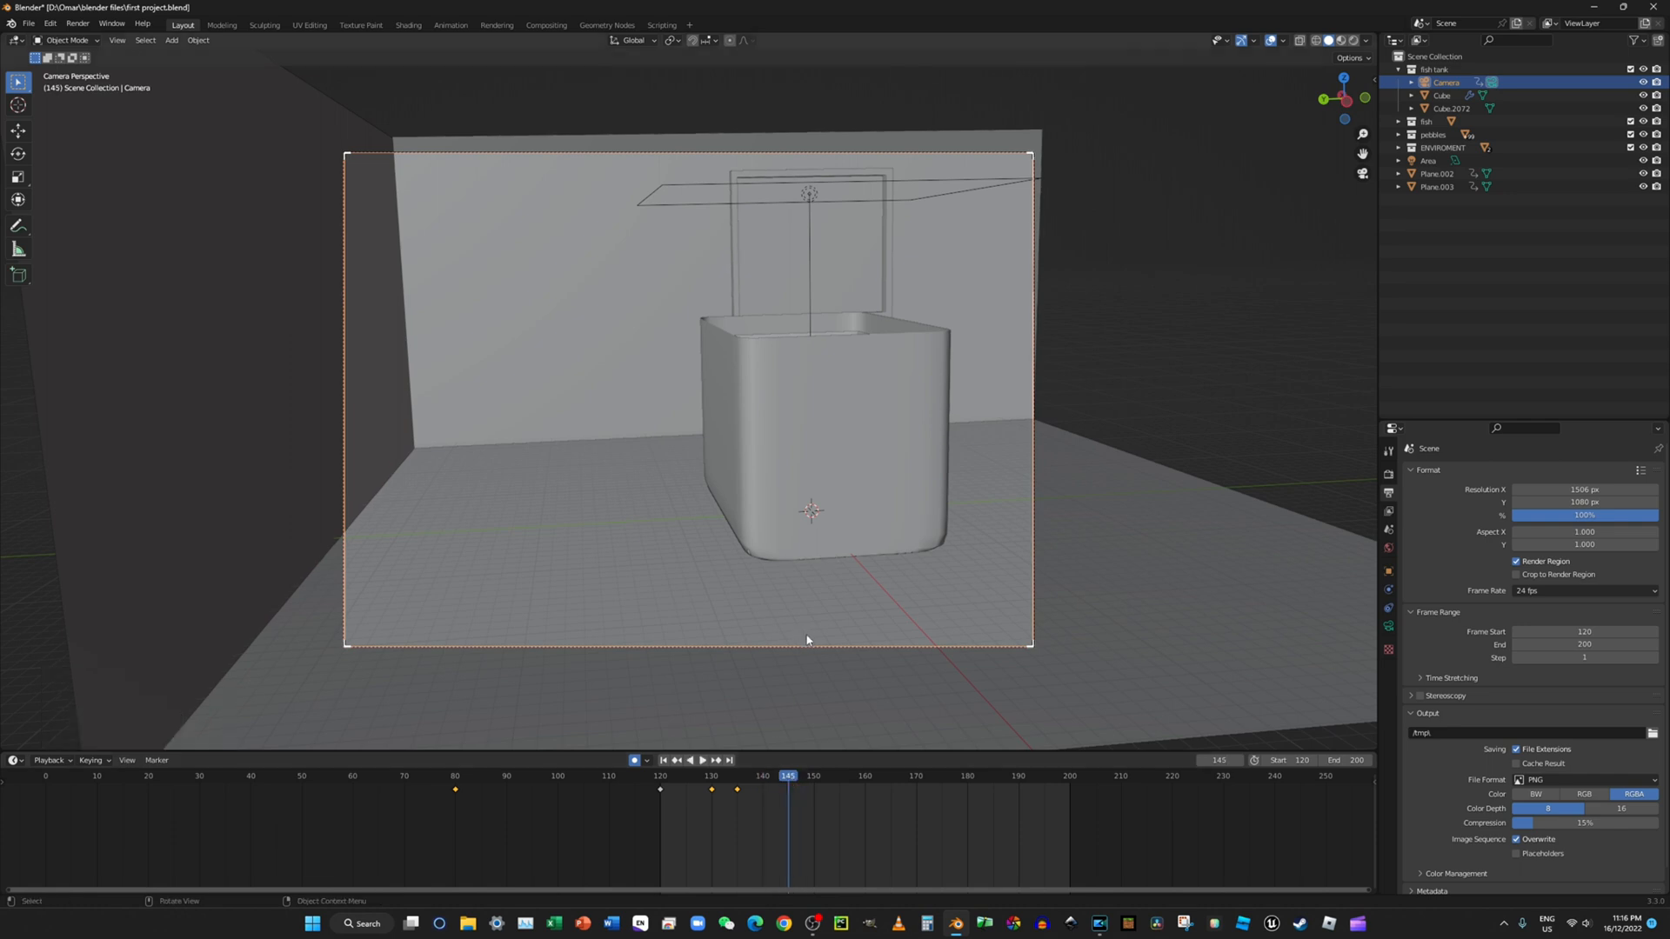
middle_click_drag(806, 620, 955, 699)
key("g")
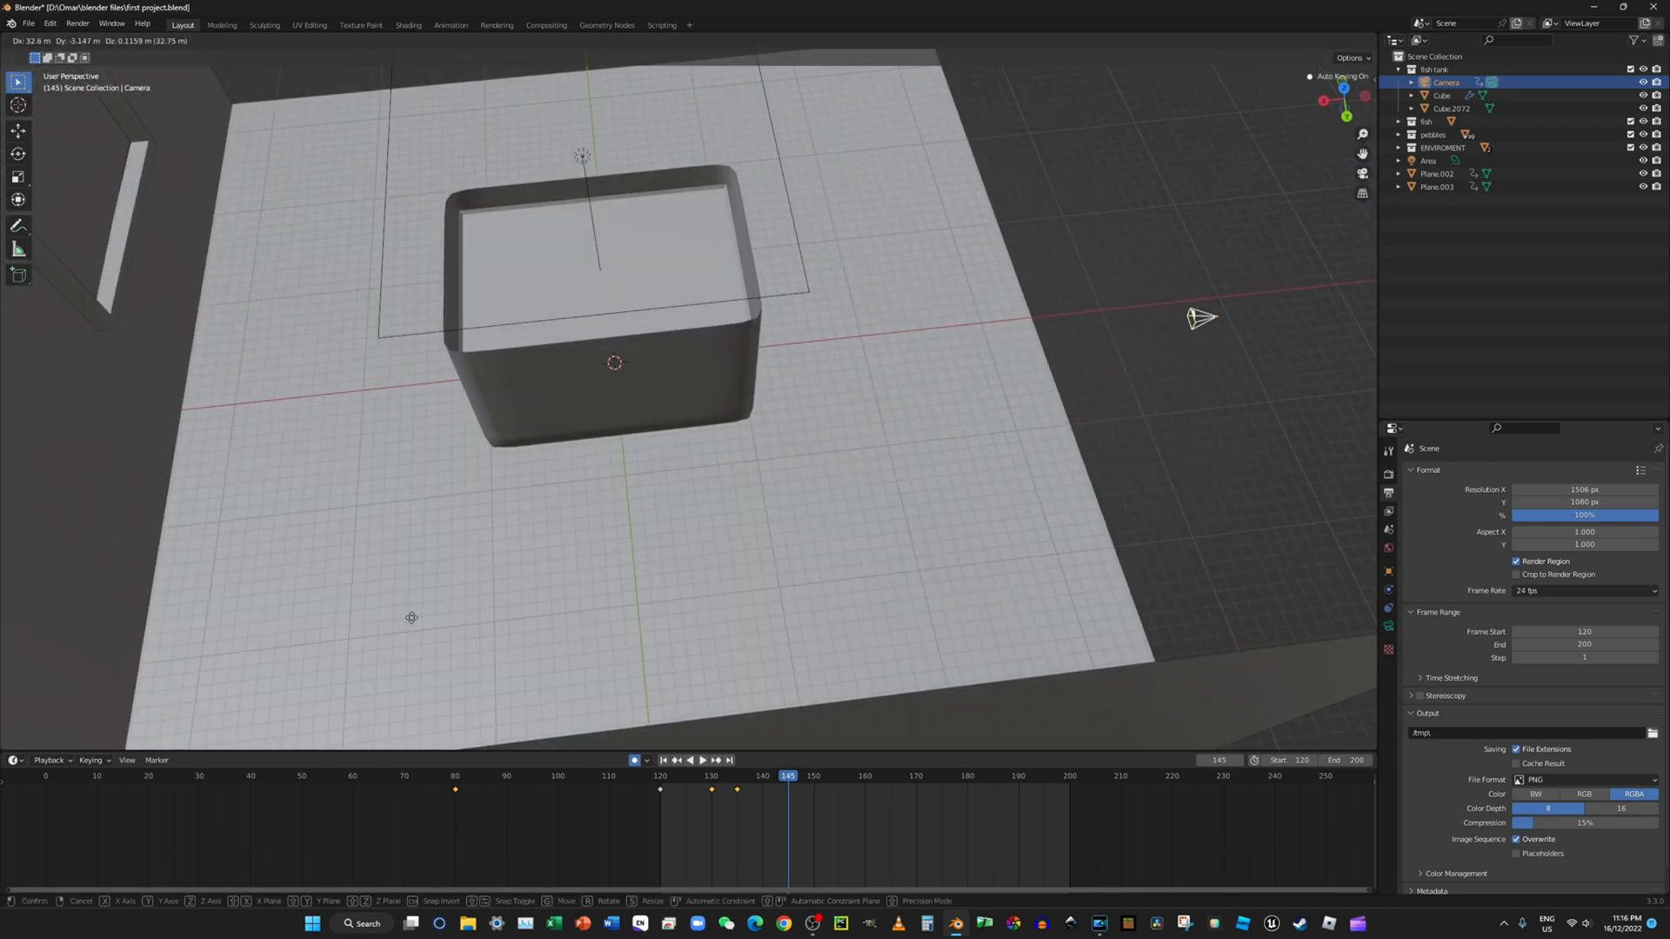
left_click(123, 179)
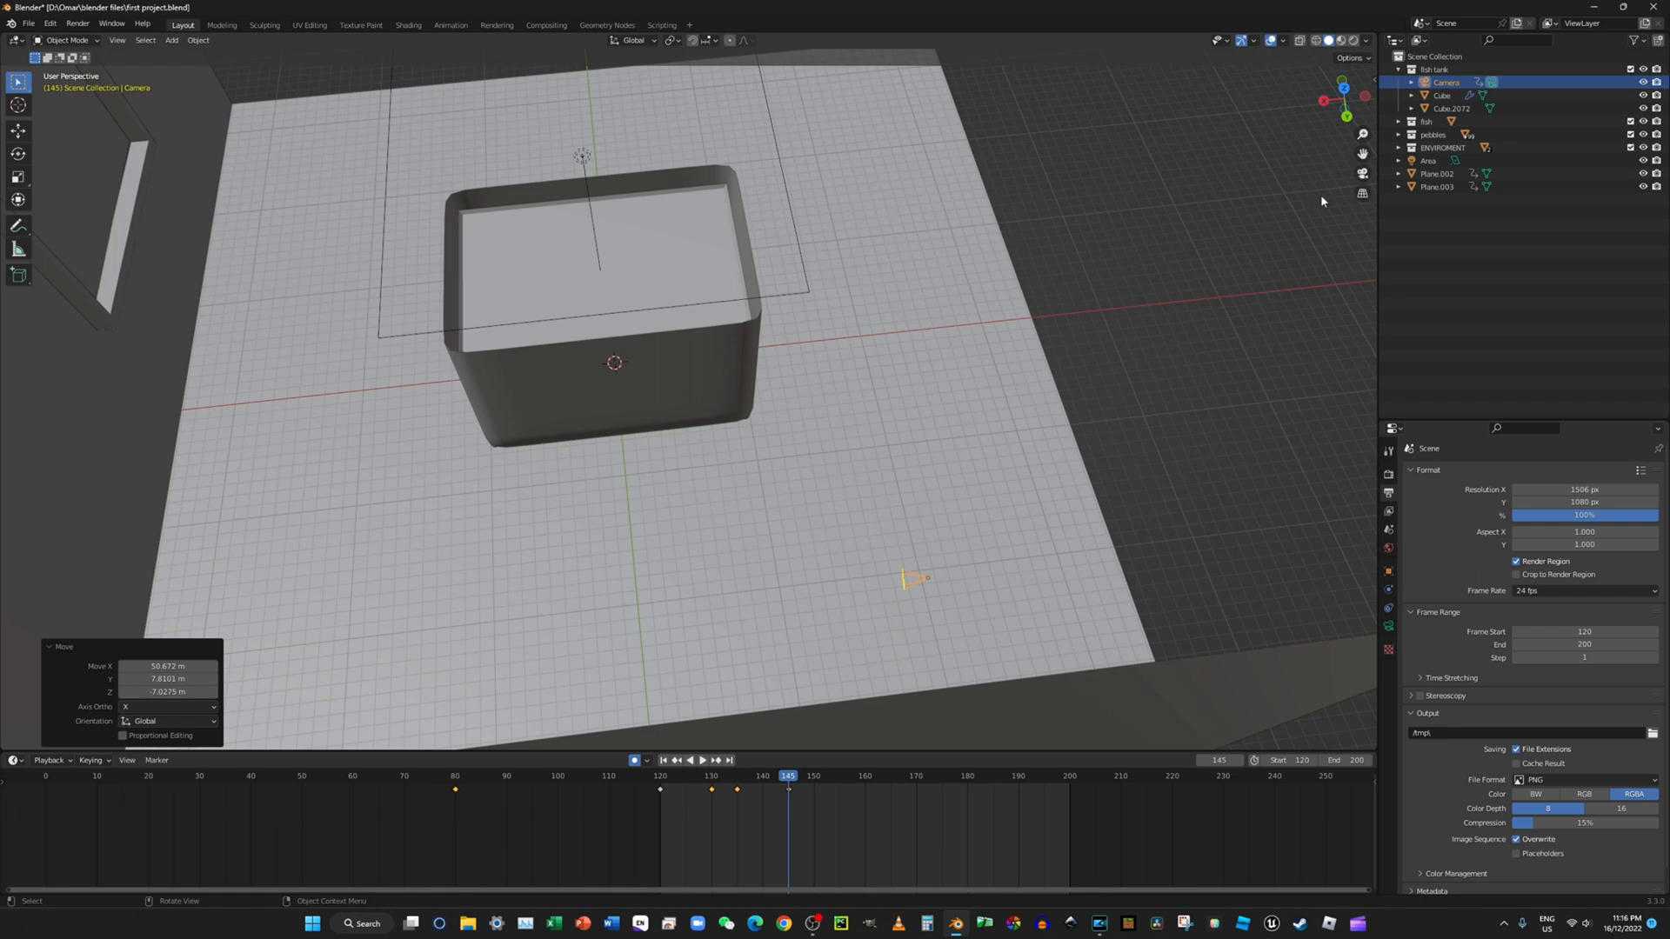
Step: Through the camera view, turn the camera about -39.6° around global Z towards the fish tank
left_click(1362, 173)
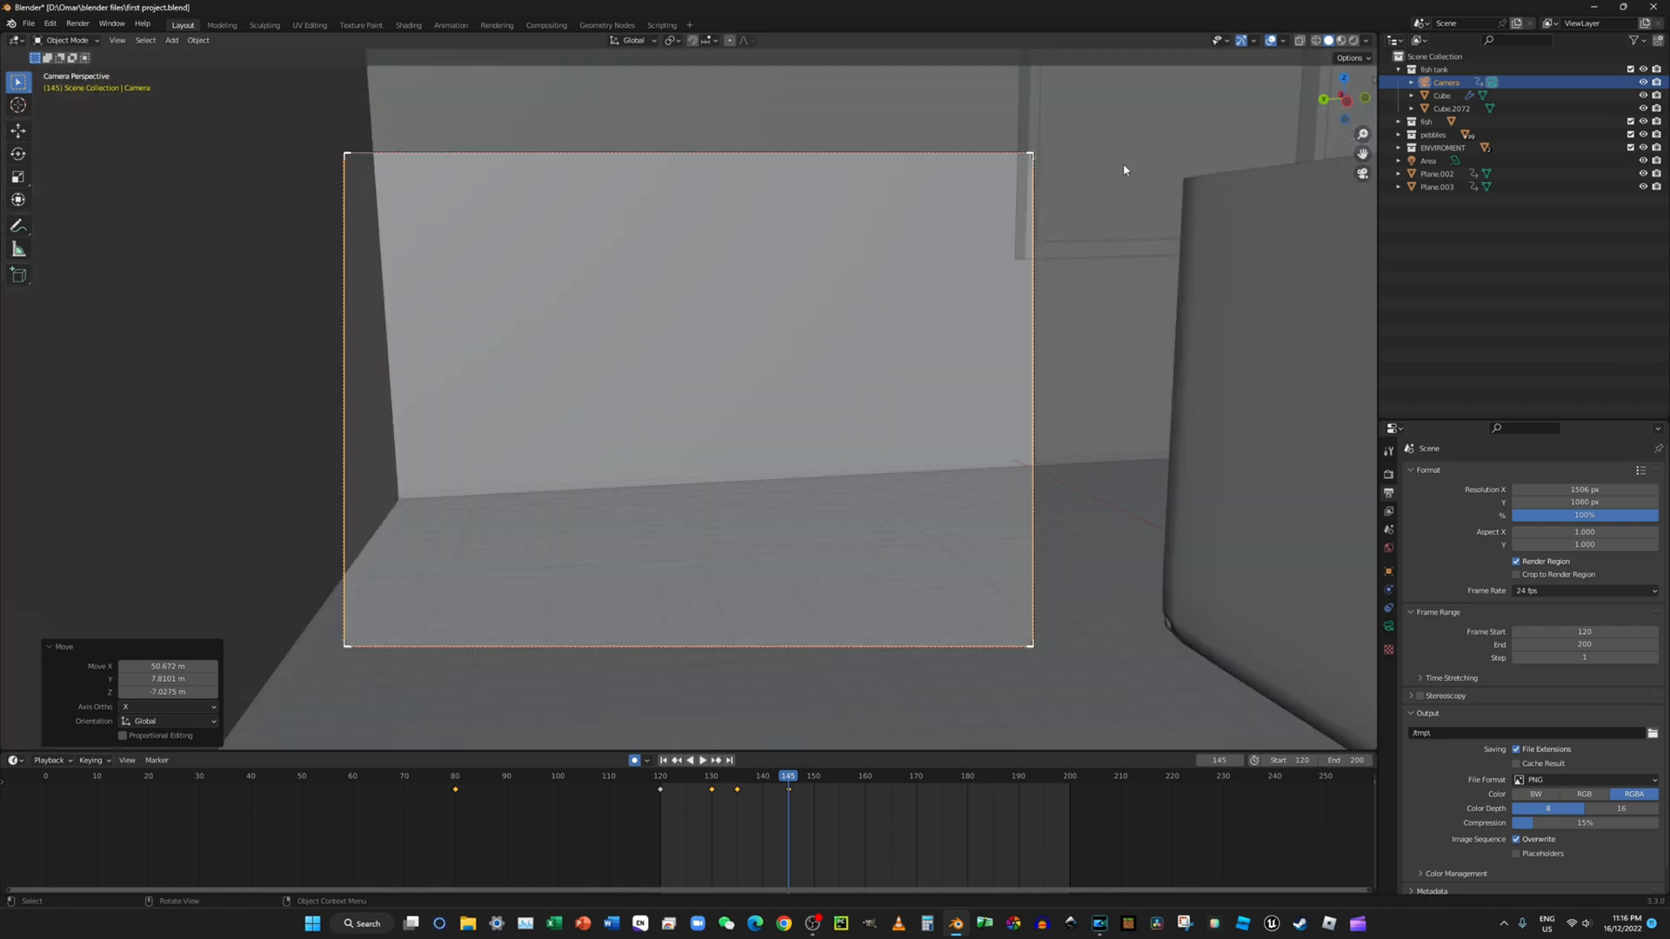
key("r")
key("z")
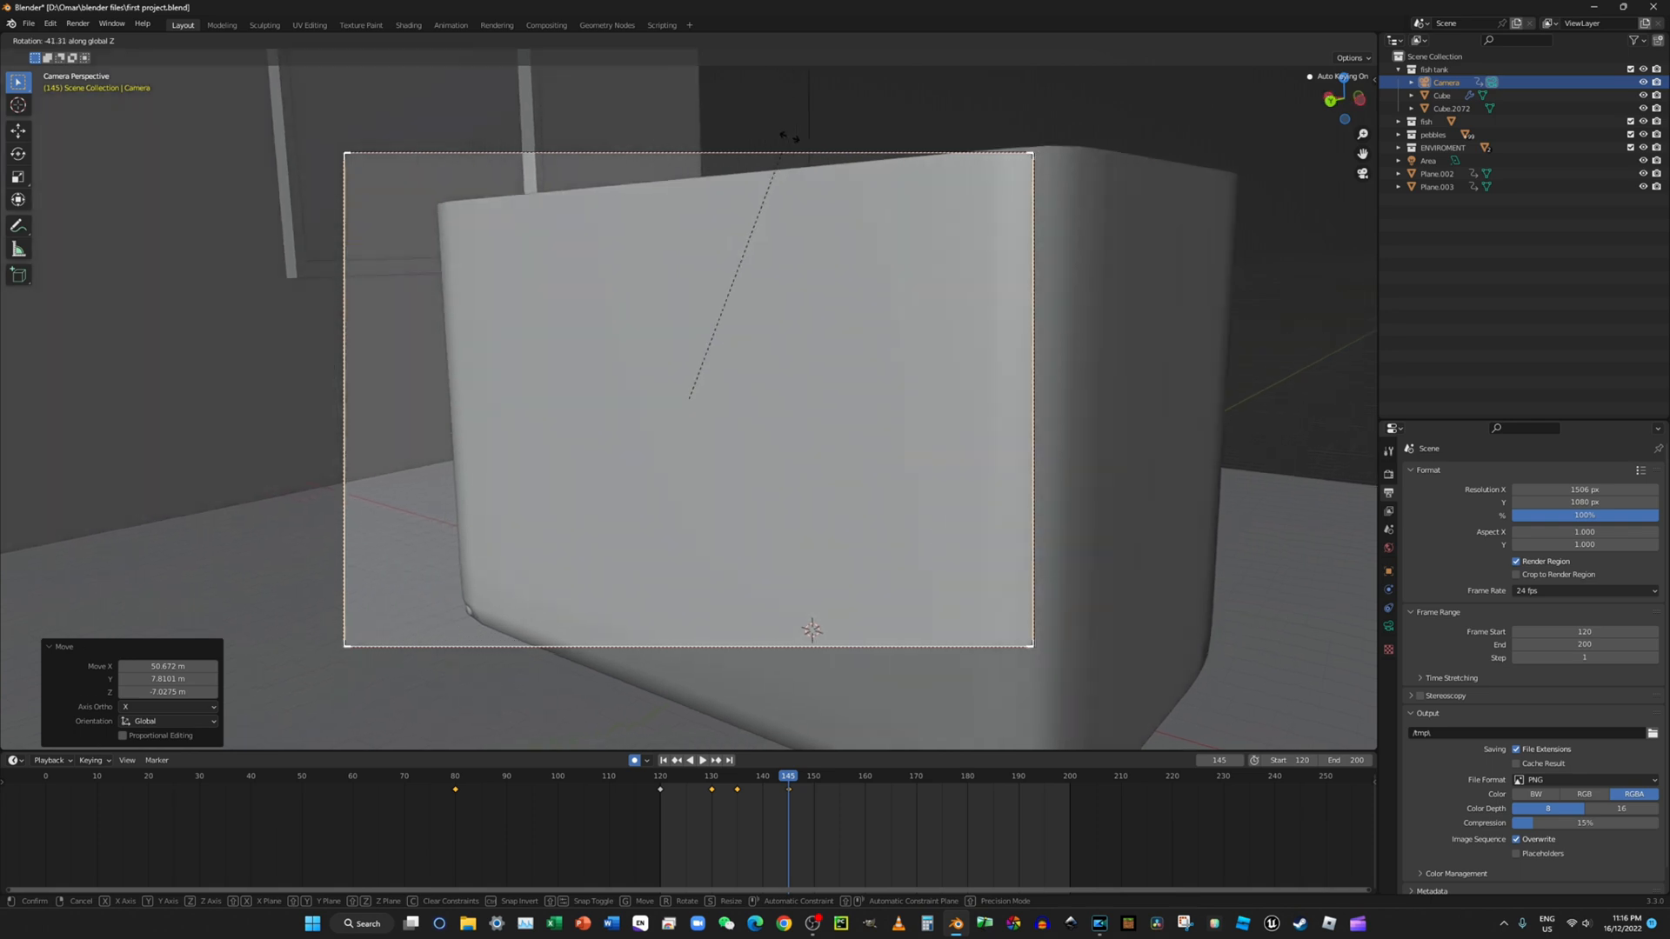
left_click(796, 144)
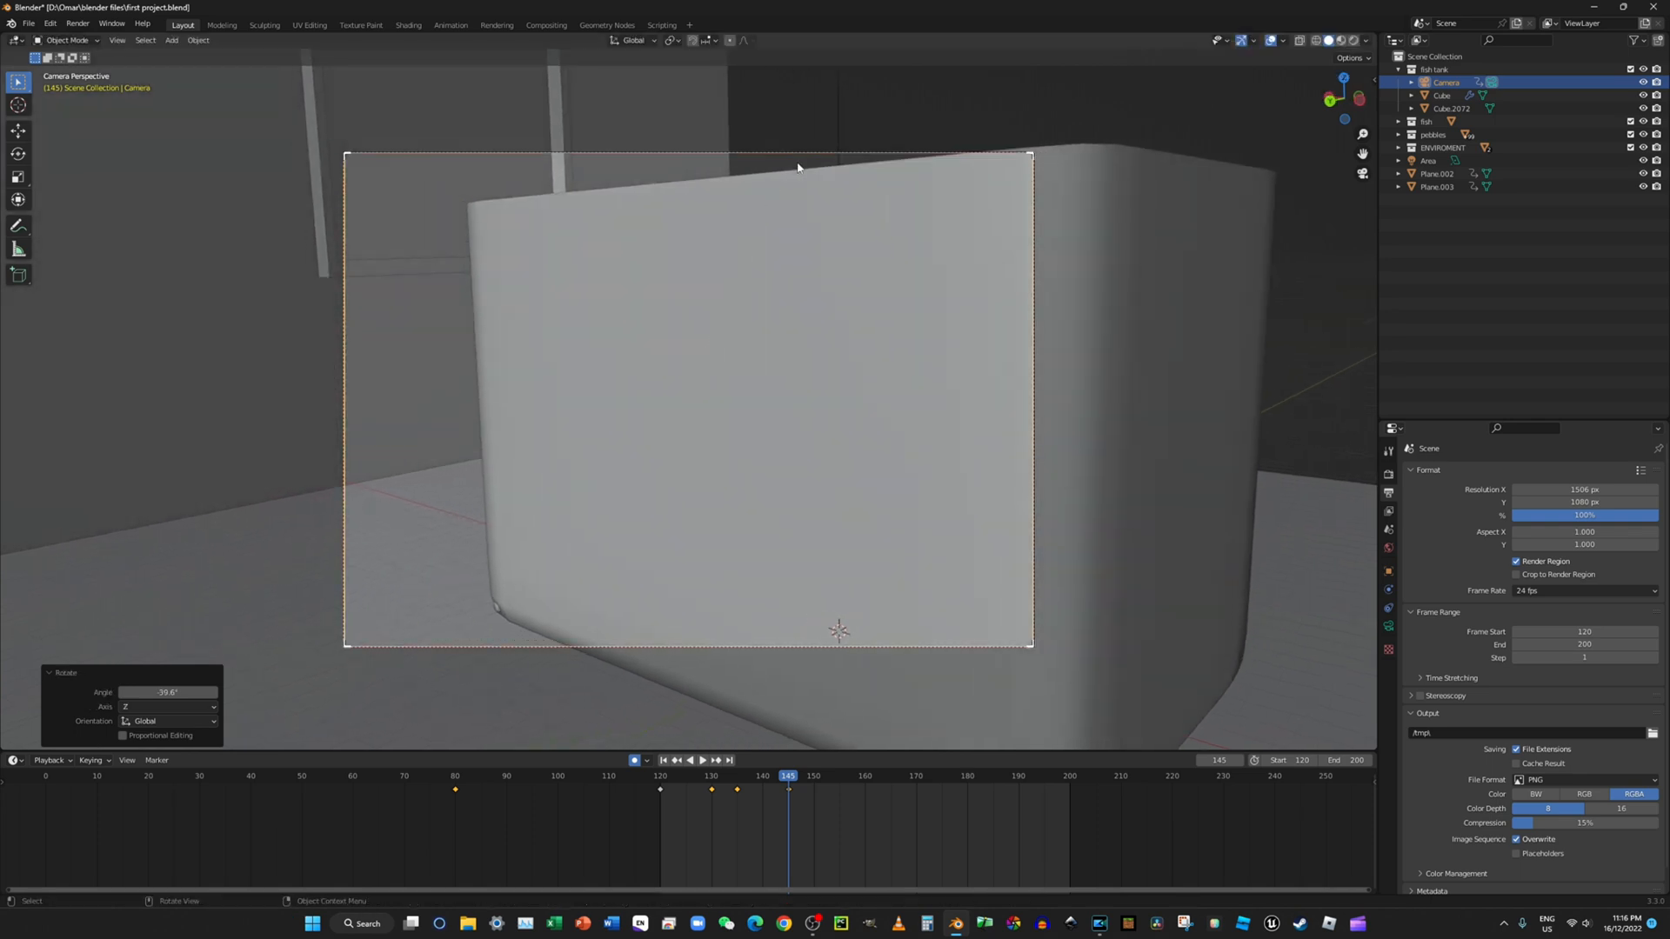
Step: Try tilting the camera around global Y and global X, and undo both rotations
key("r")
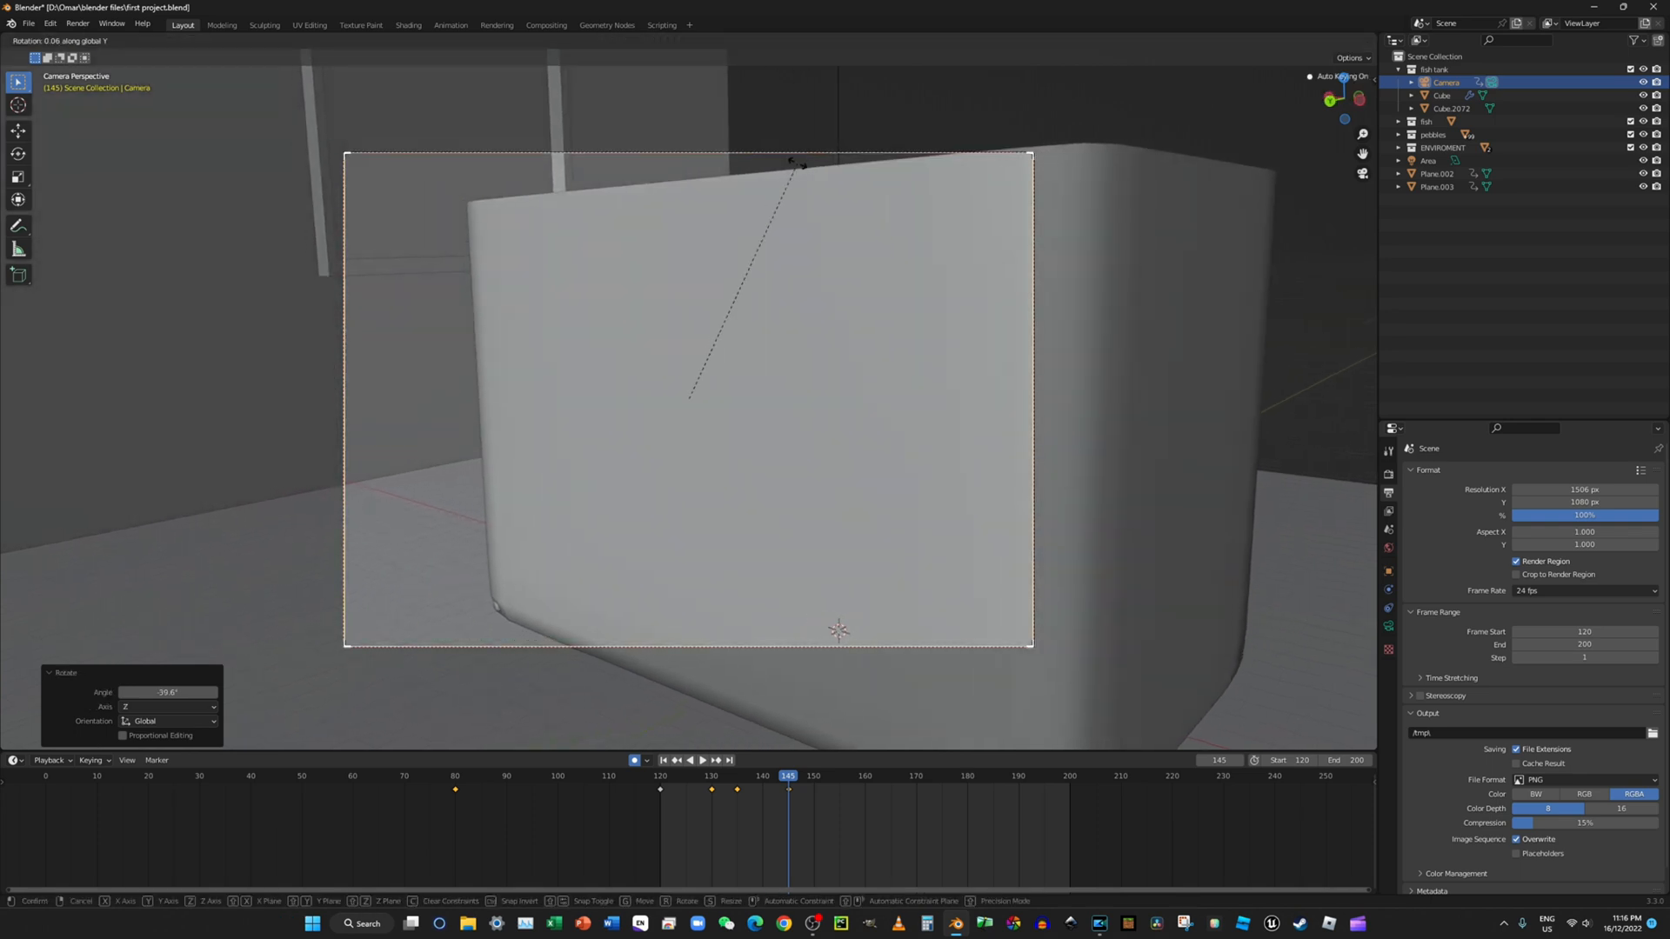
key("y")
key("Return")
key("r")
key("x")
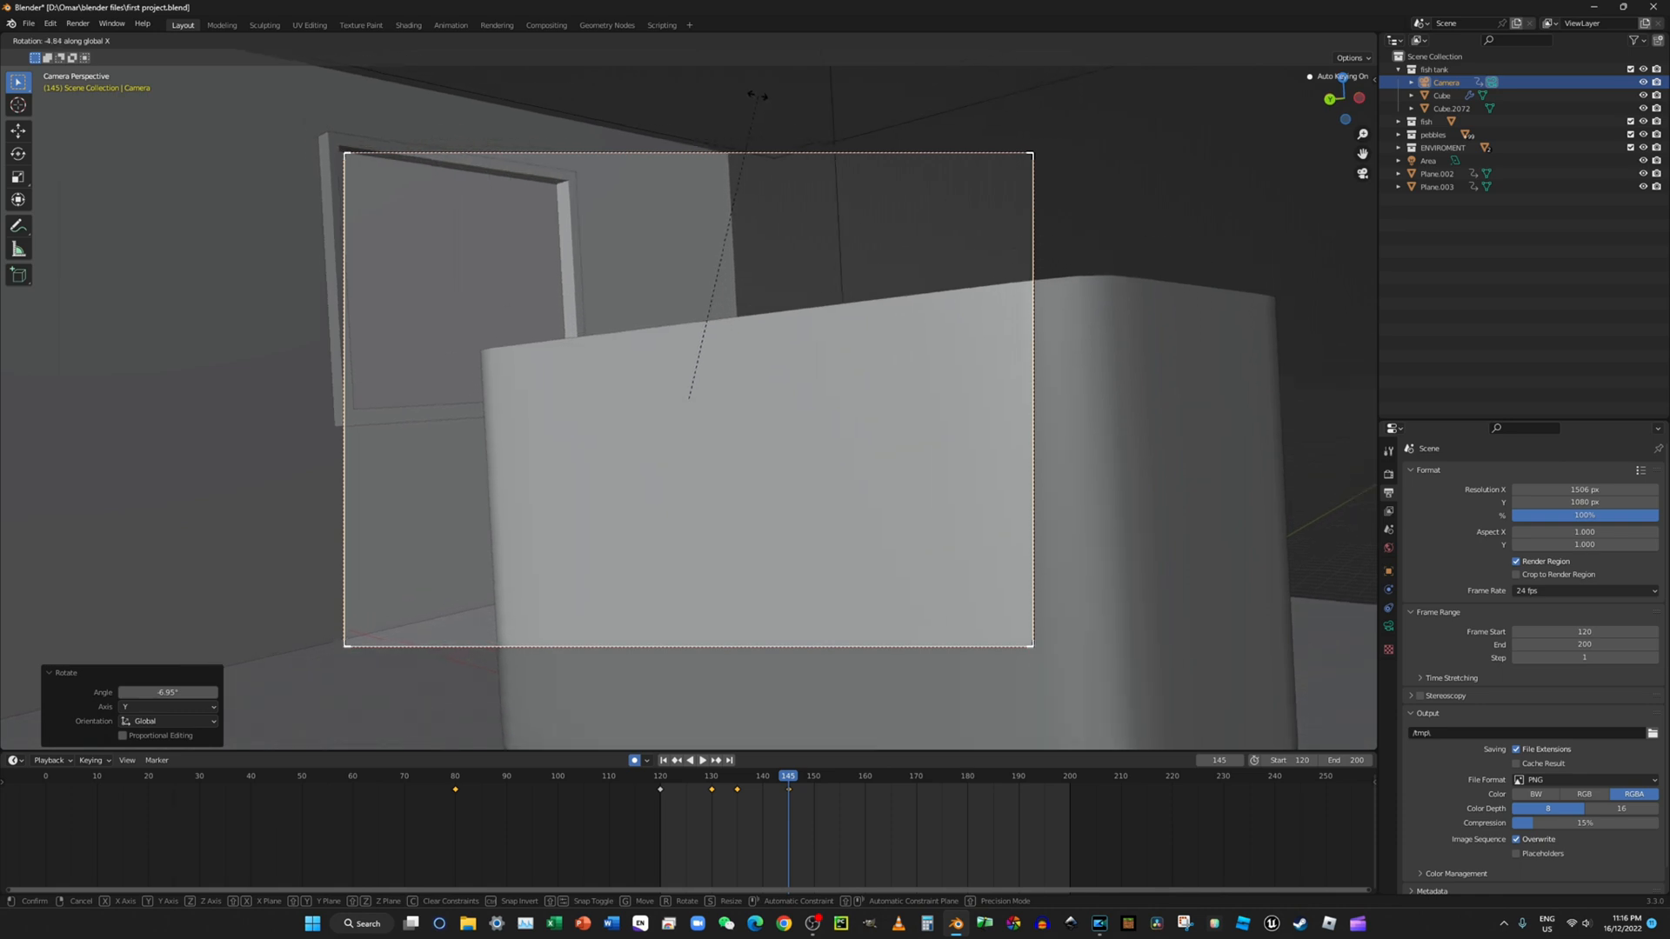
left_click(755, 92)
key("ctrl+z")
key("ctrl+z")
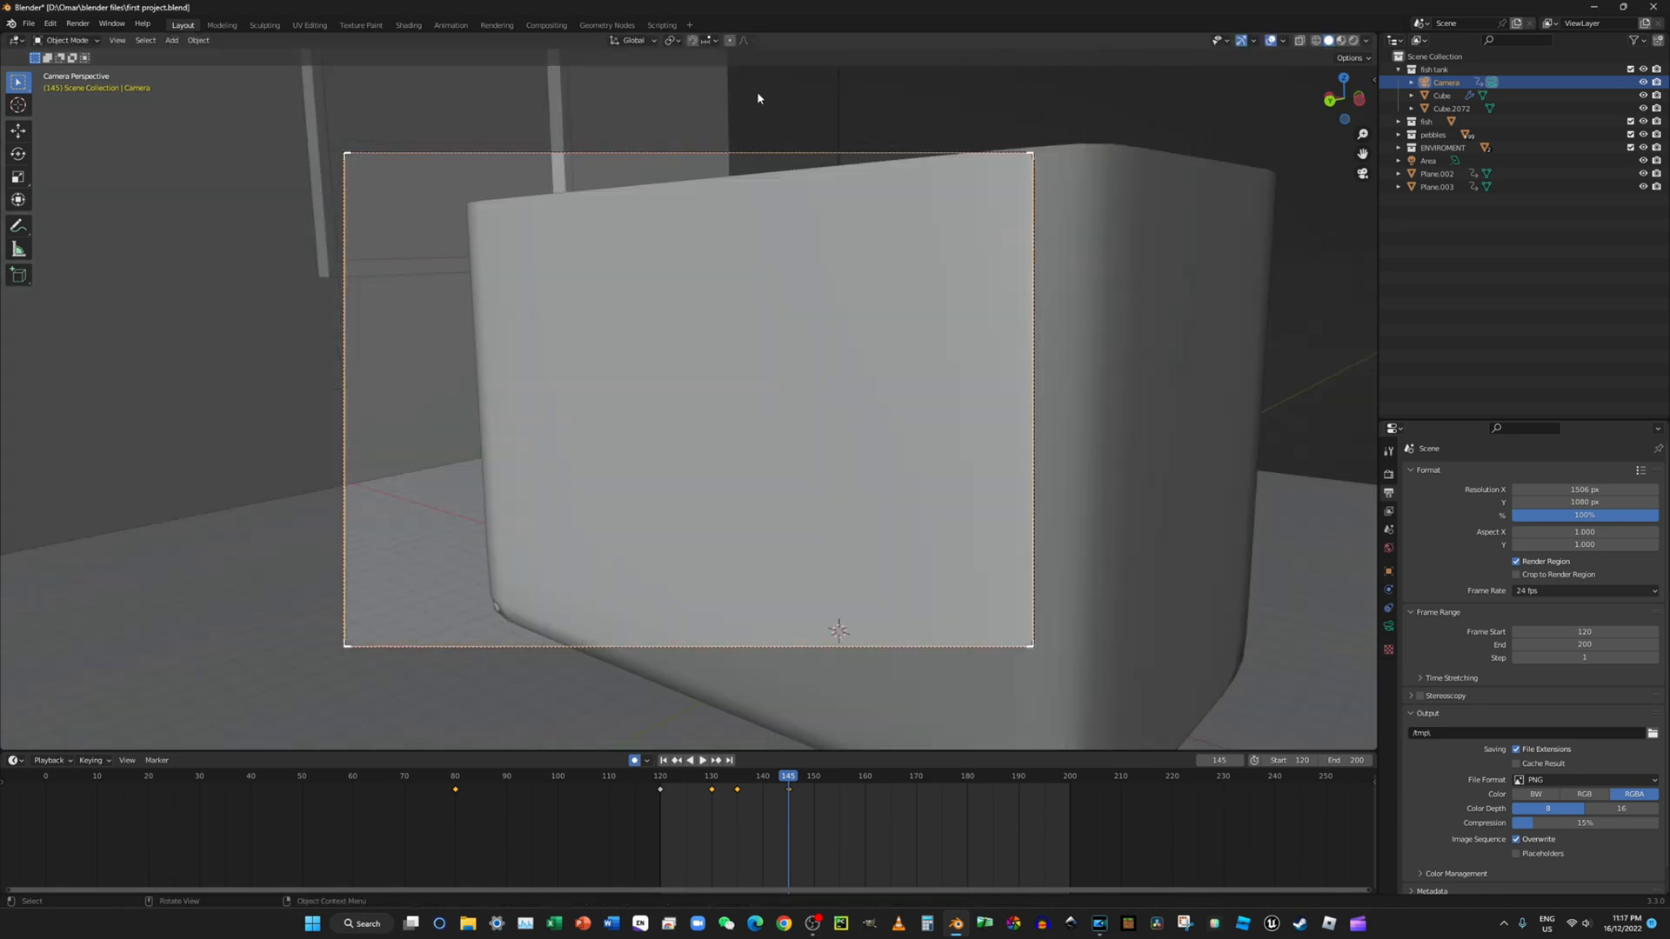
Step: Select the room's wall object and open its mesh in Edit Mode
middle_click_drag(759, 94, 1025, 388)
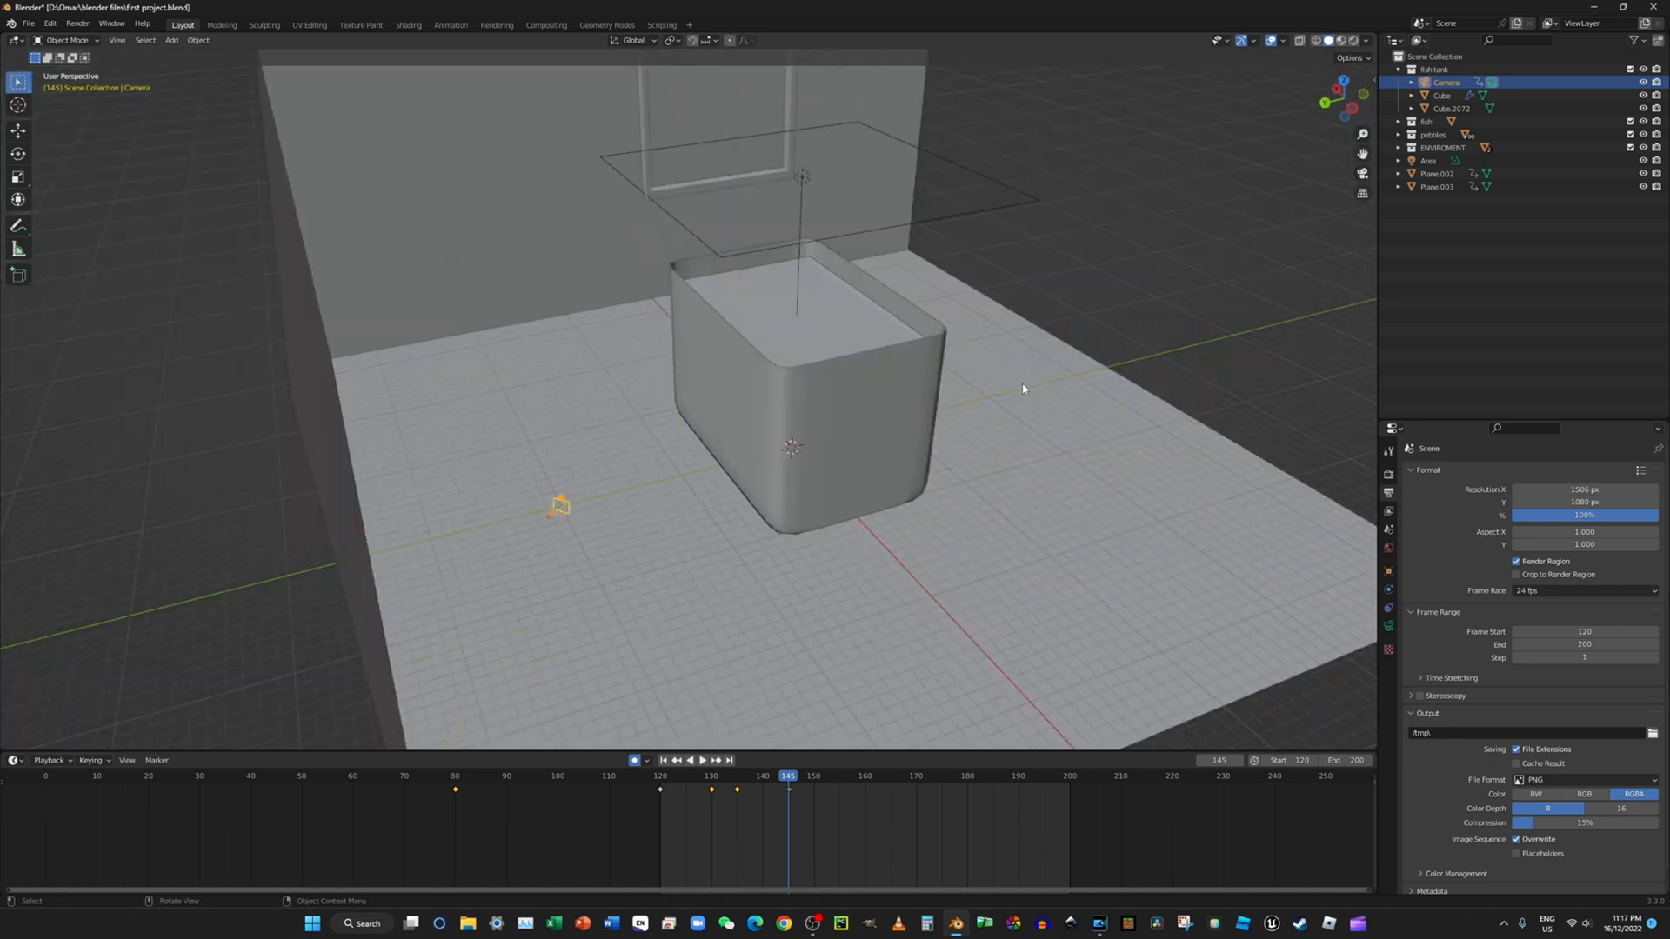
left_click(1070, 358)
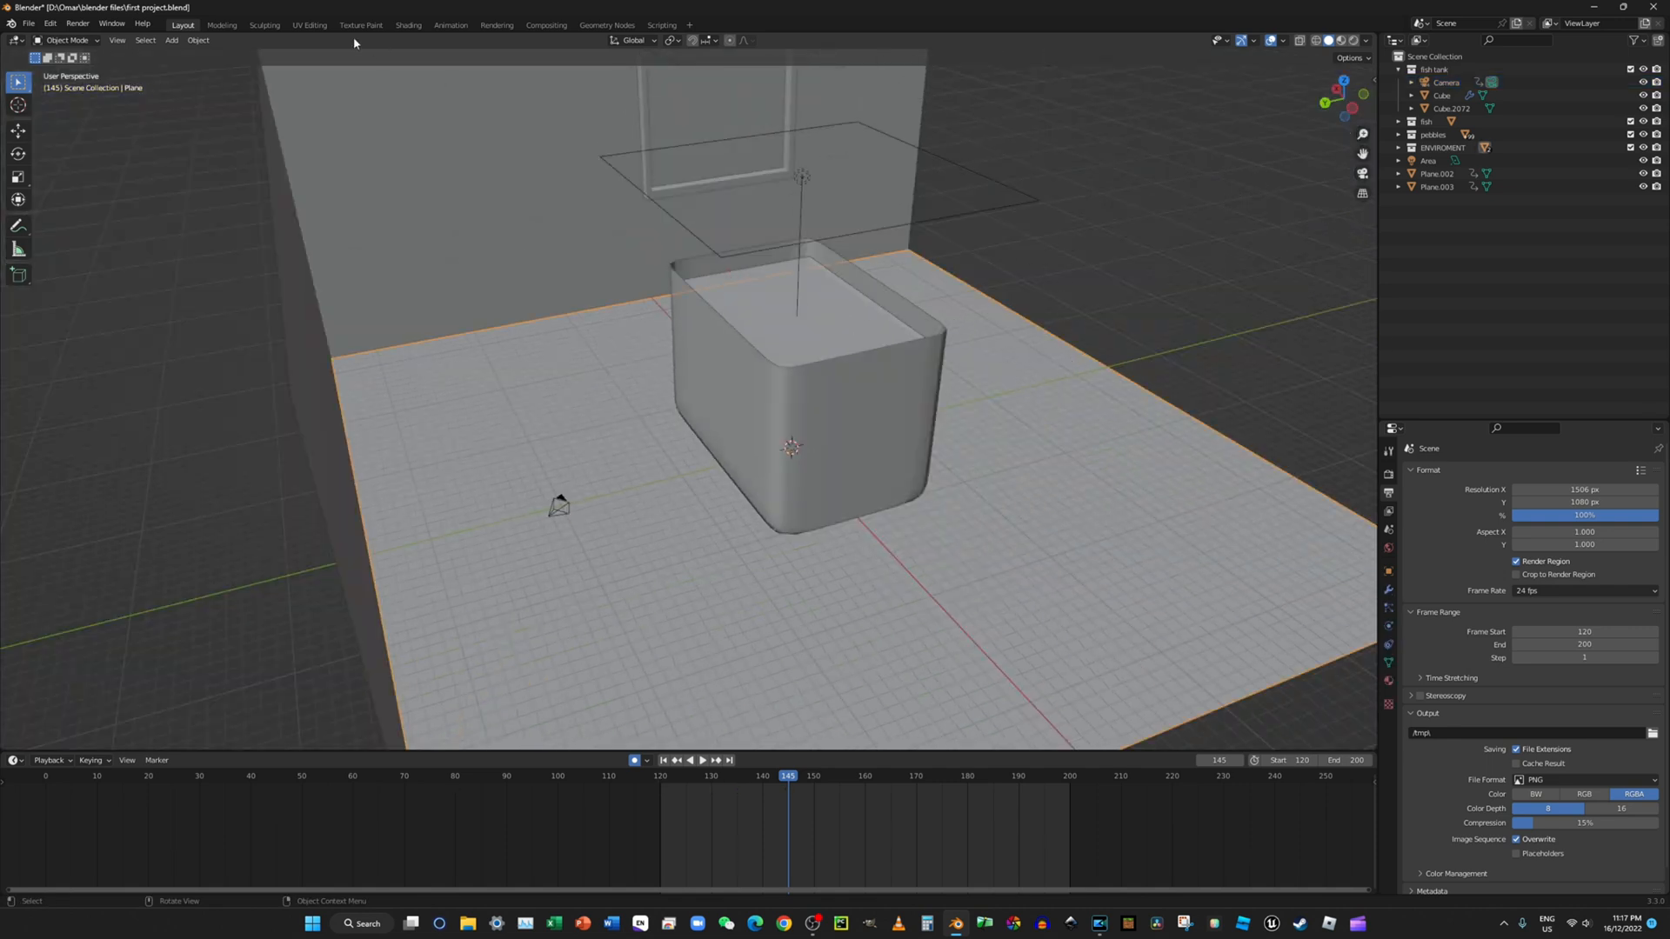
left_click(66, 40)
left_click(868, 148)
left_click(66, 40)
left_click(62, 59)
left_click(916, 110)
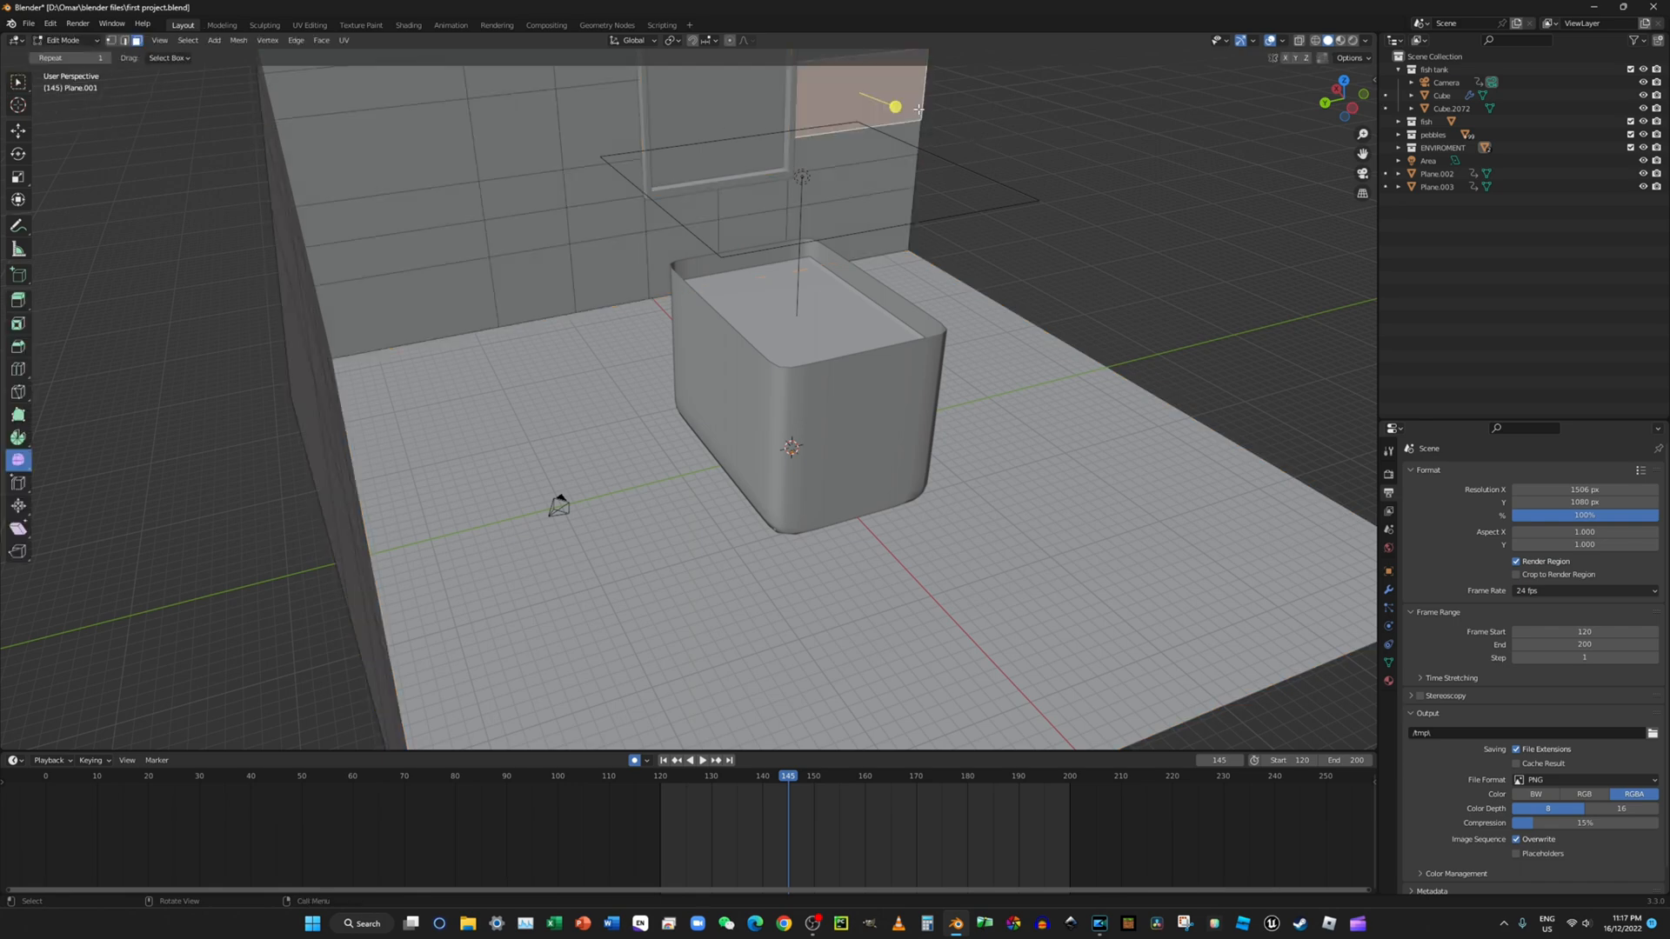
Step: Extrude the open vertical edges of the back wall about -68.5 m along global X to form a second side wall
key("2")
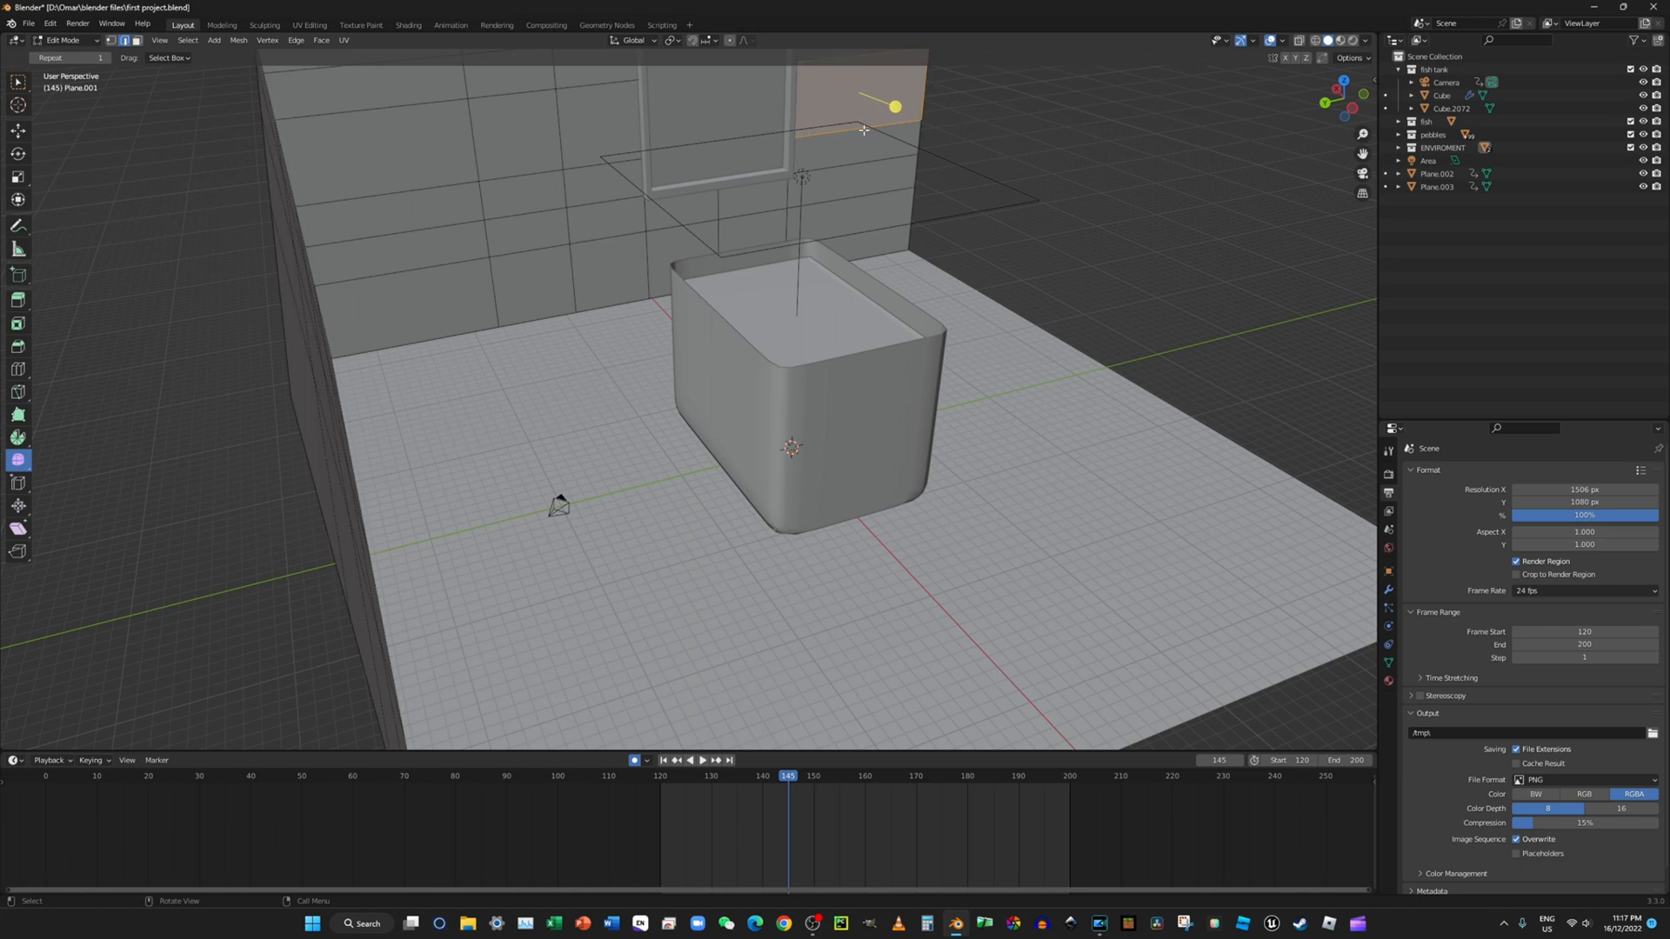
left_click(915, 126)
scroll(957, 153, "down", 4)
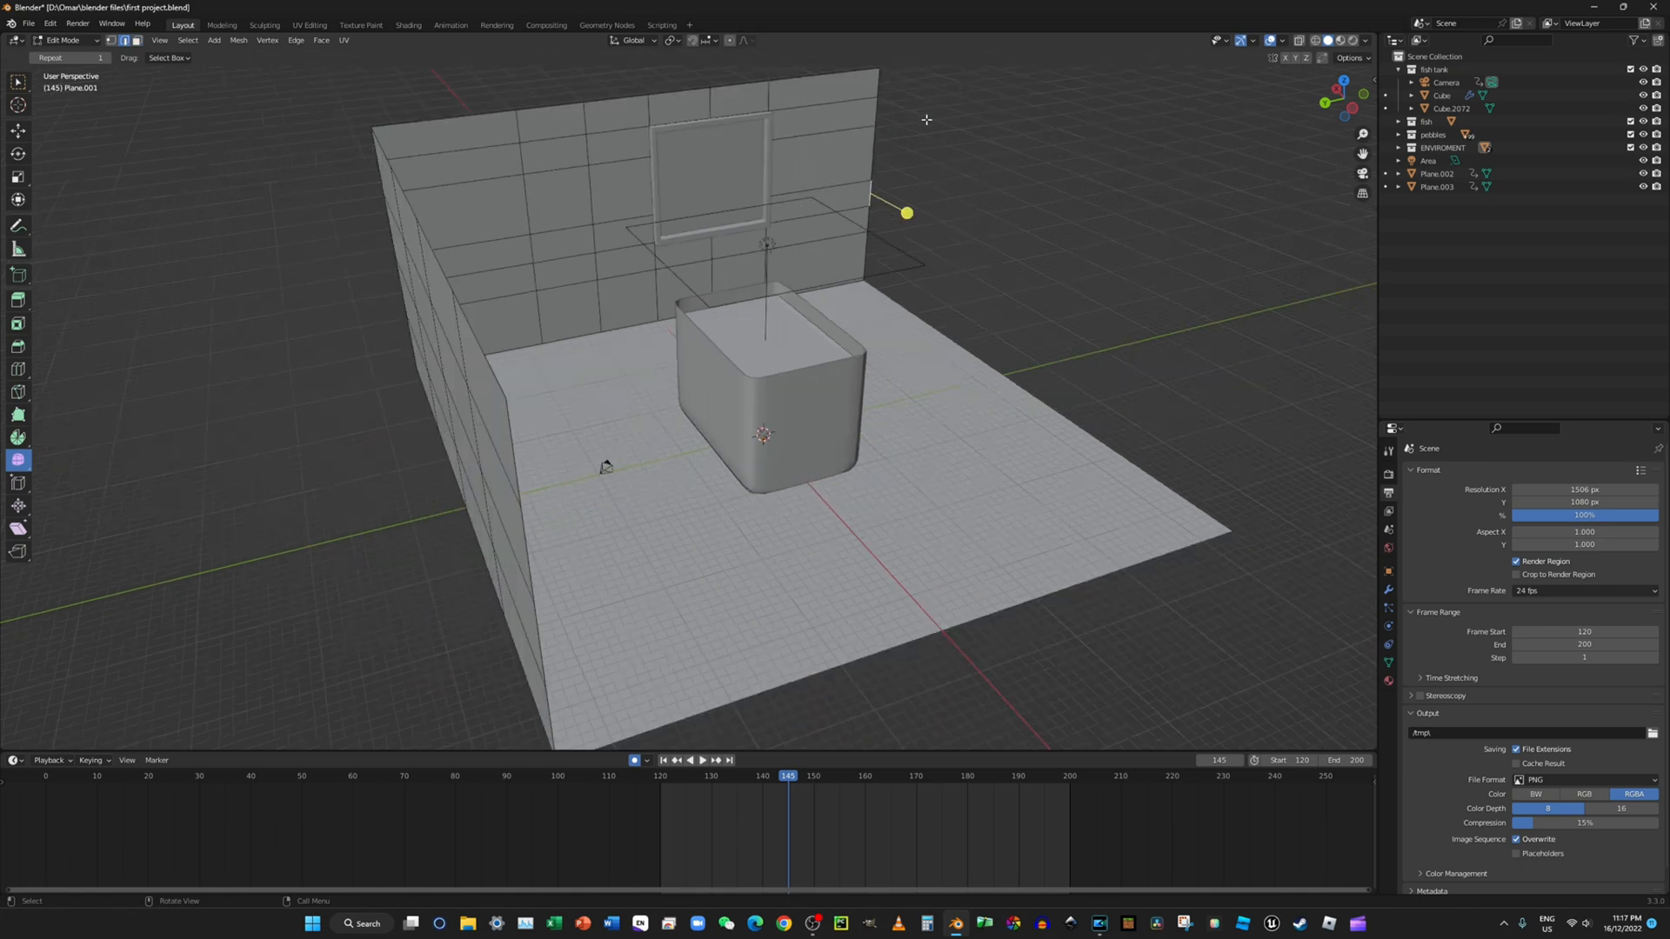
left_click(851, 179)
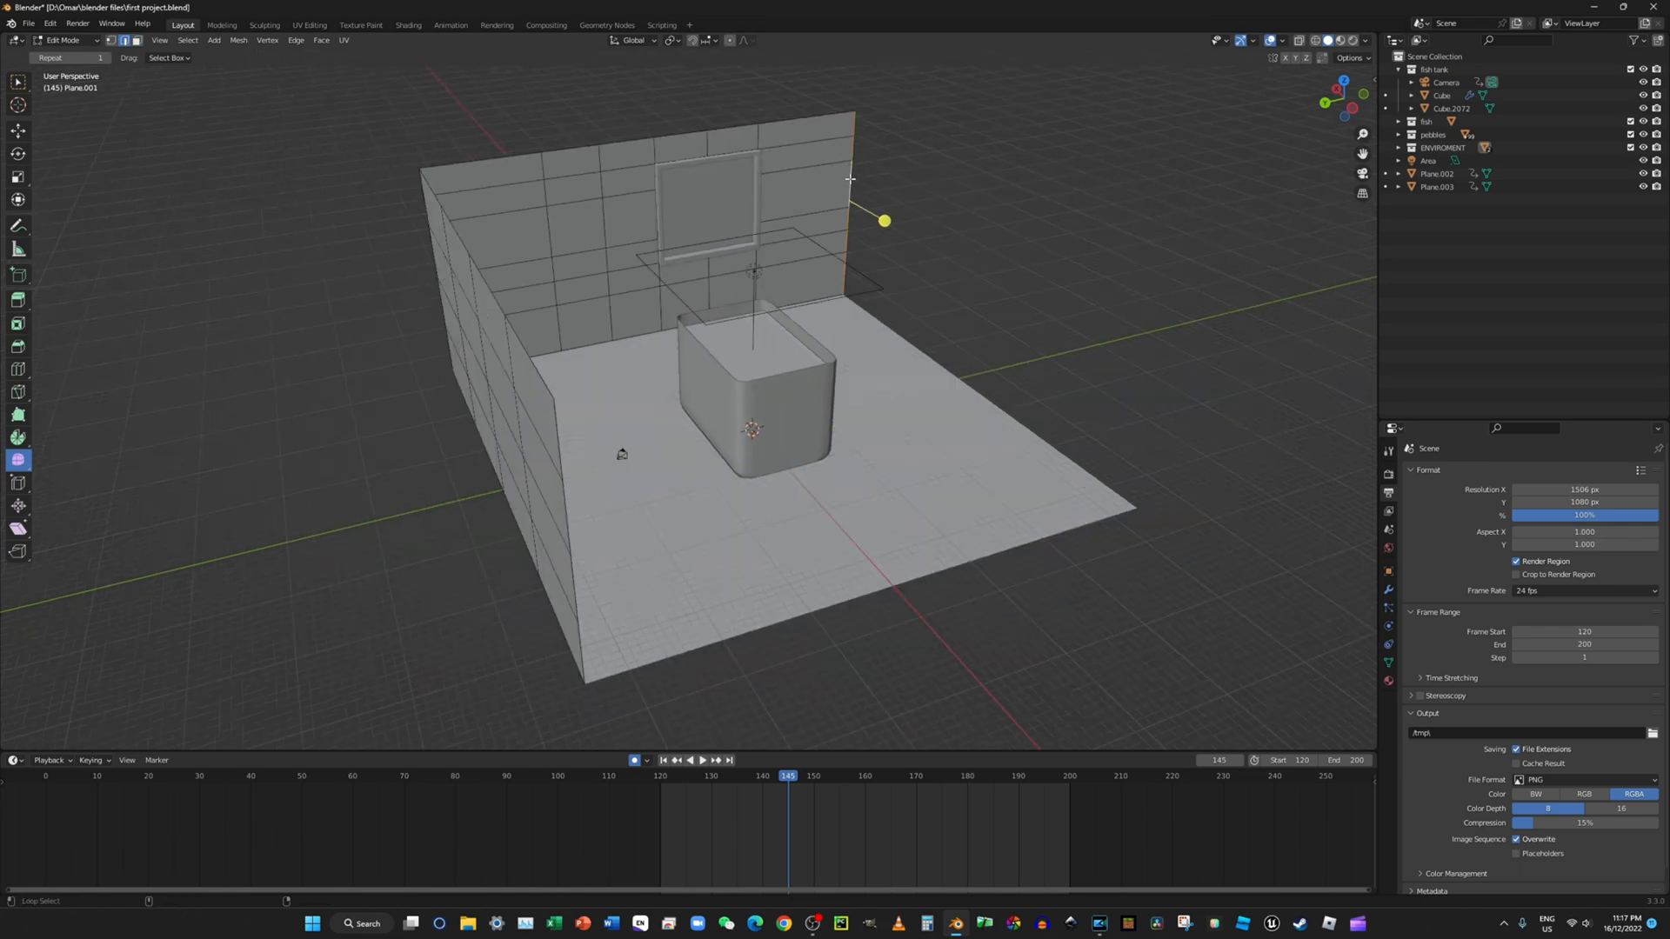
middle_click_drag(868, 180, 899, 179)
key("g")
key("x")
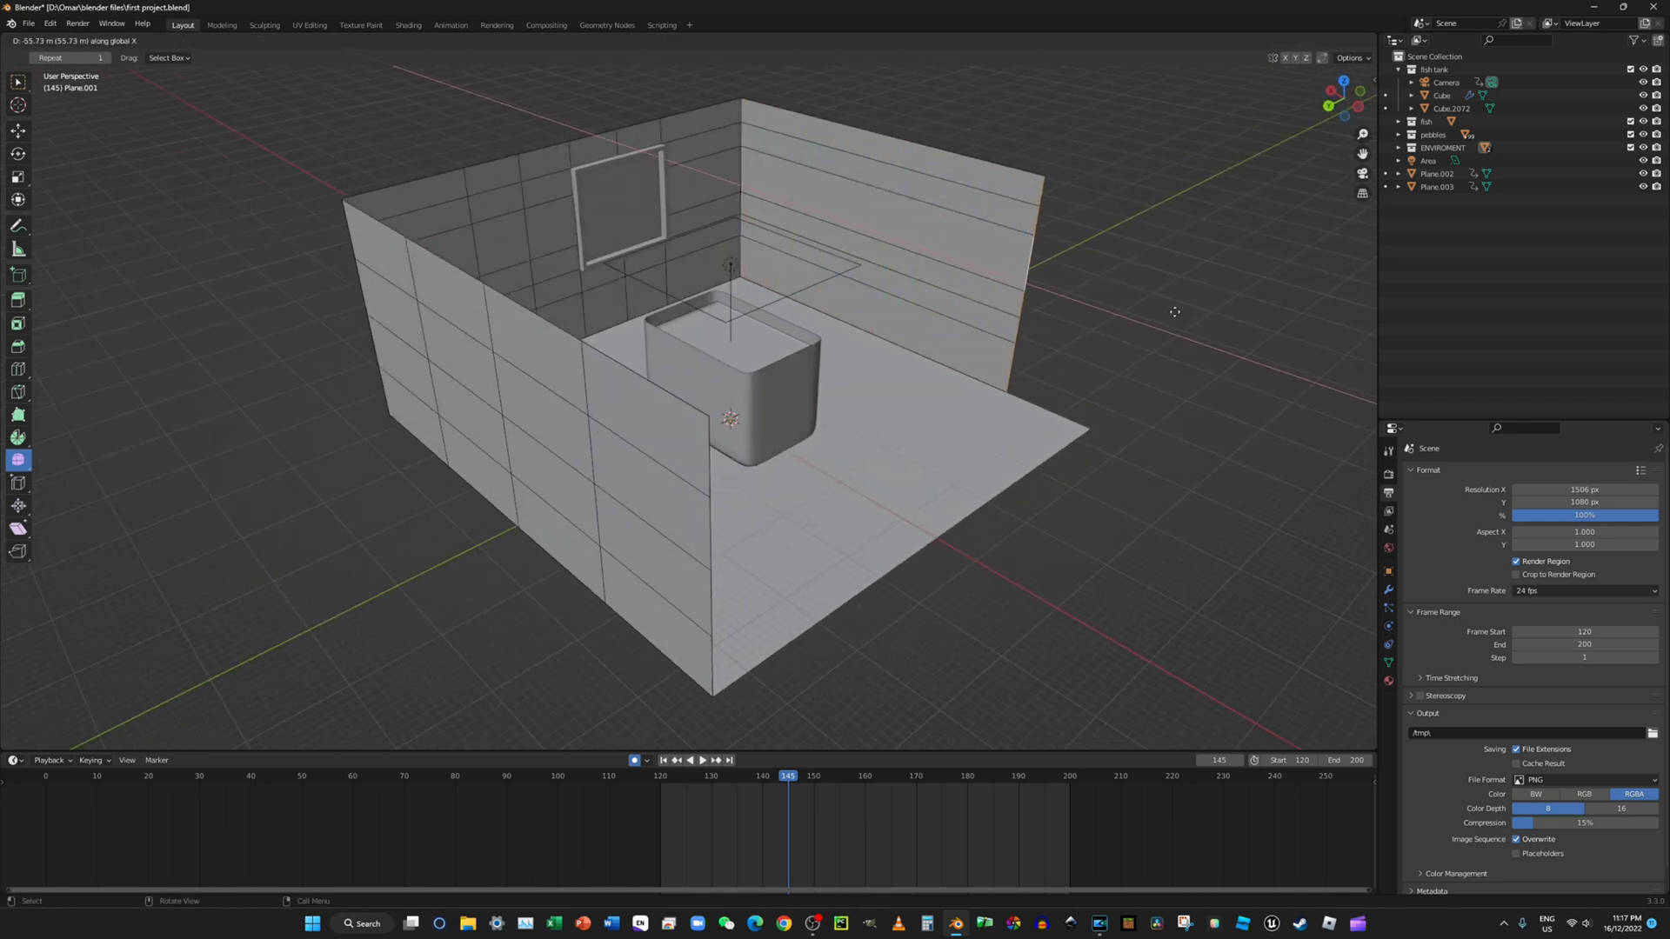
left_click(1263, 337)
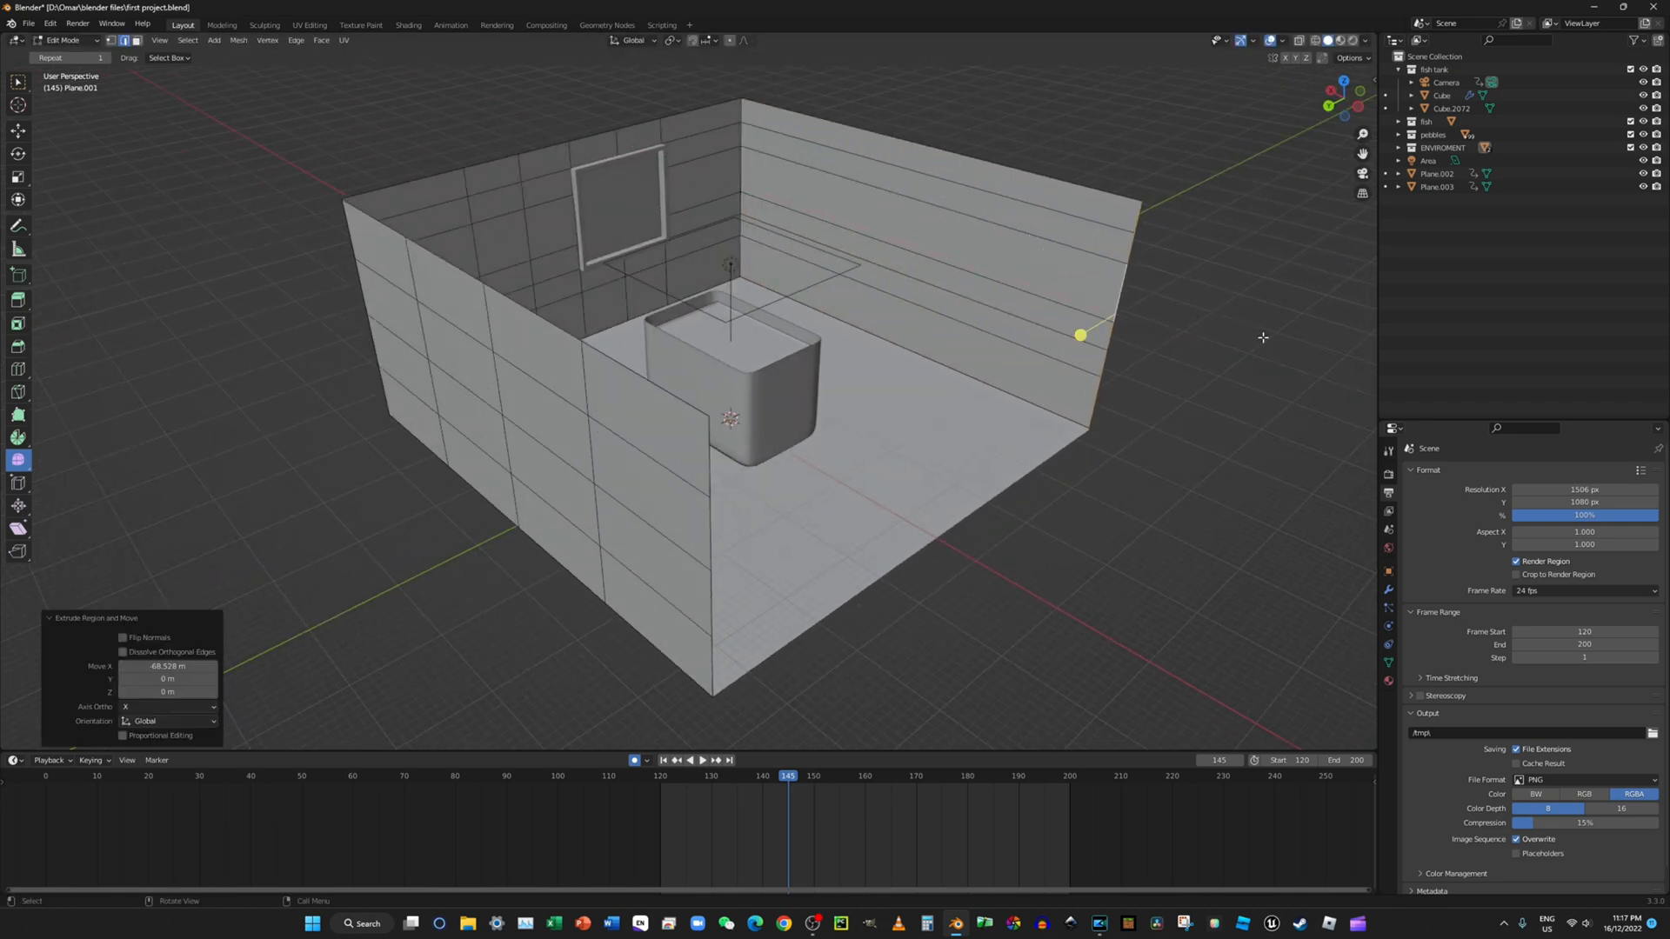
Step: Return to Object Mode and select the camera beside the fish tank
middle_click_drag(1232, 315, 1137, 340)
scroll(1094, 331, "up", 4)
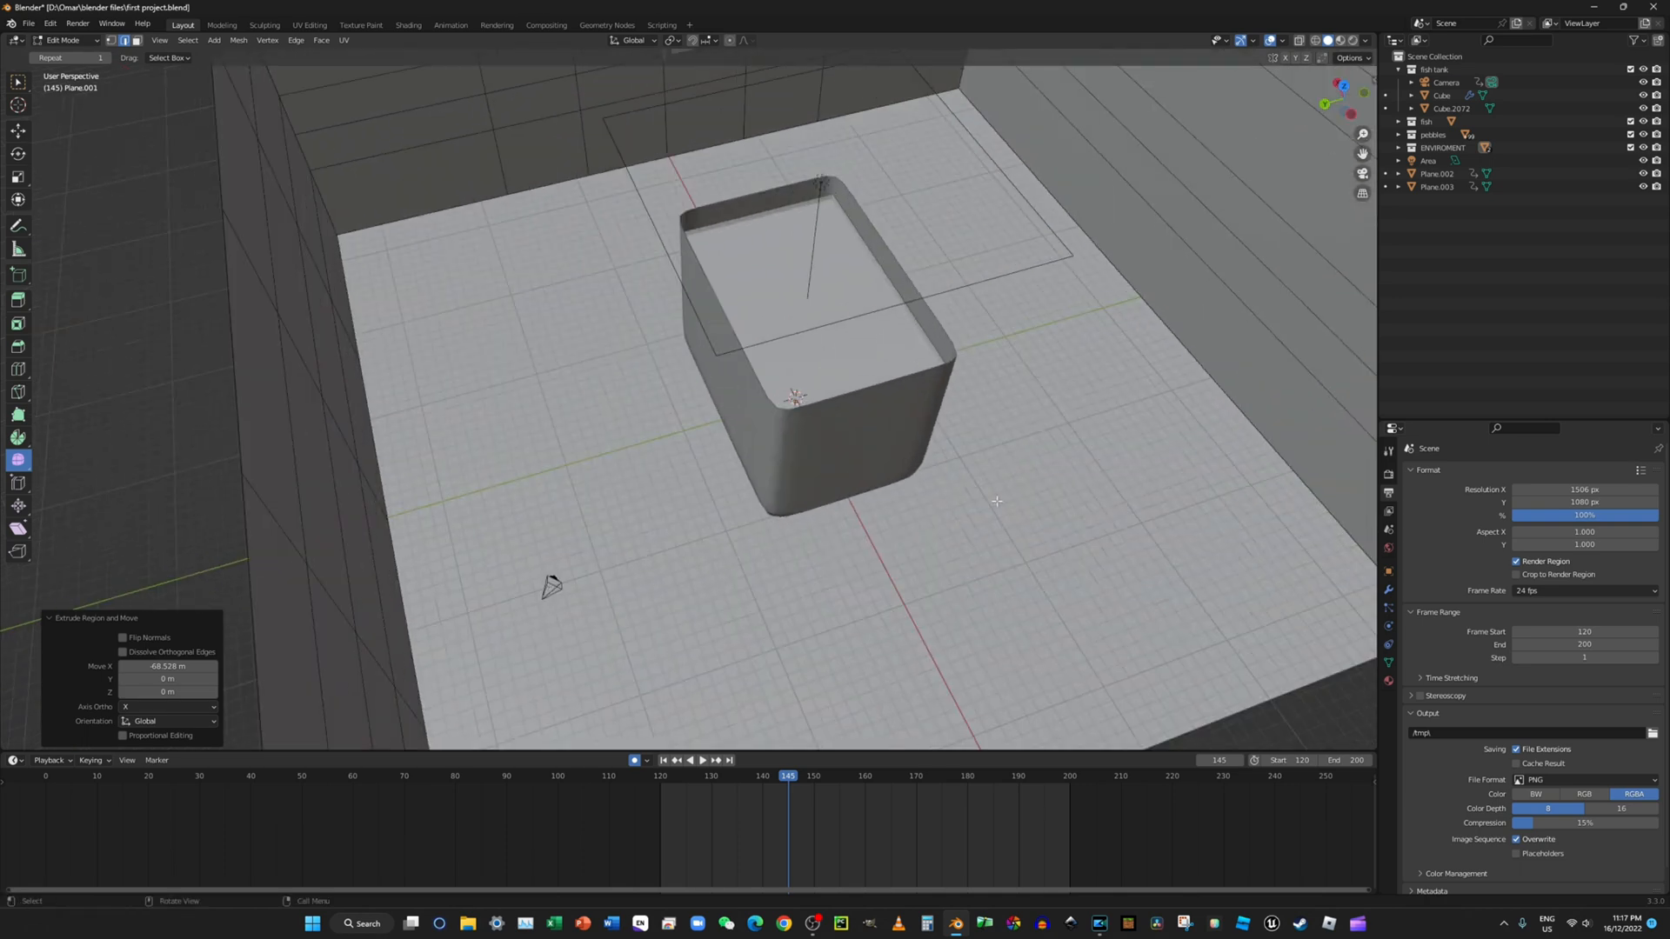
left_click(69, 40)
left_click(65, 50)
left_click(550, 586)
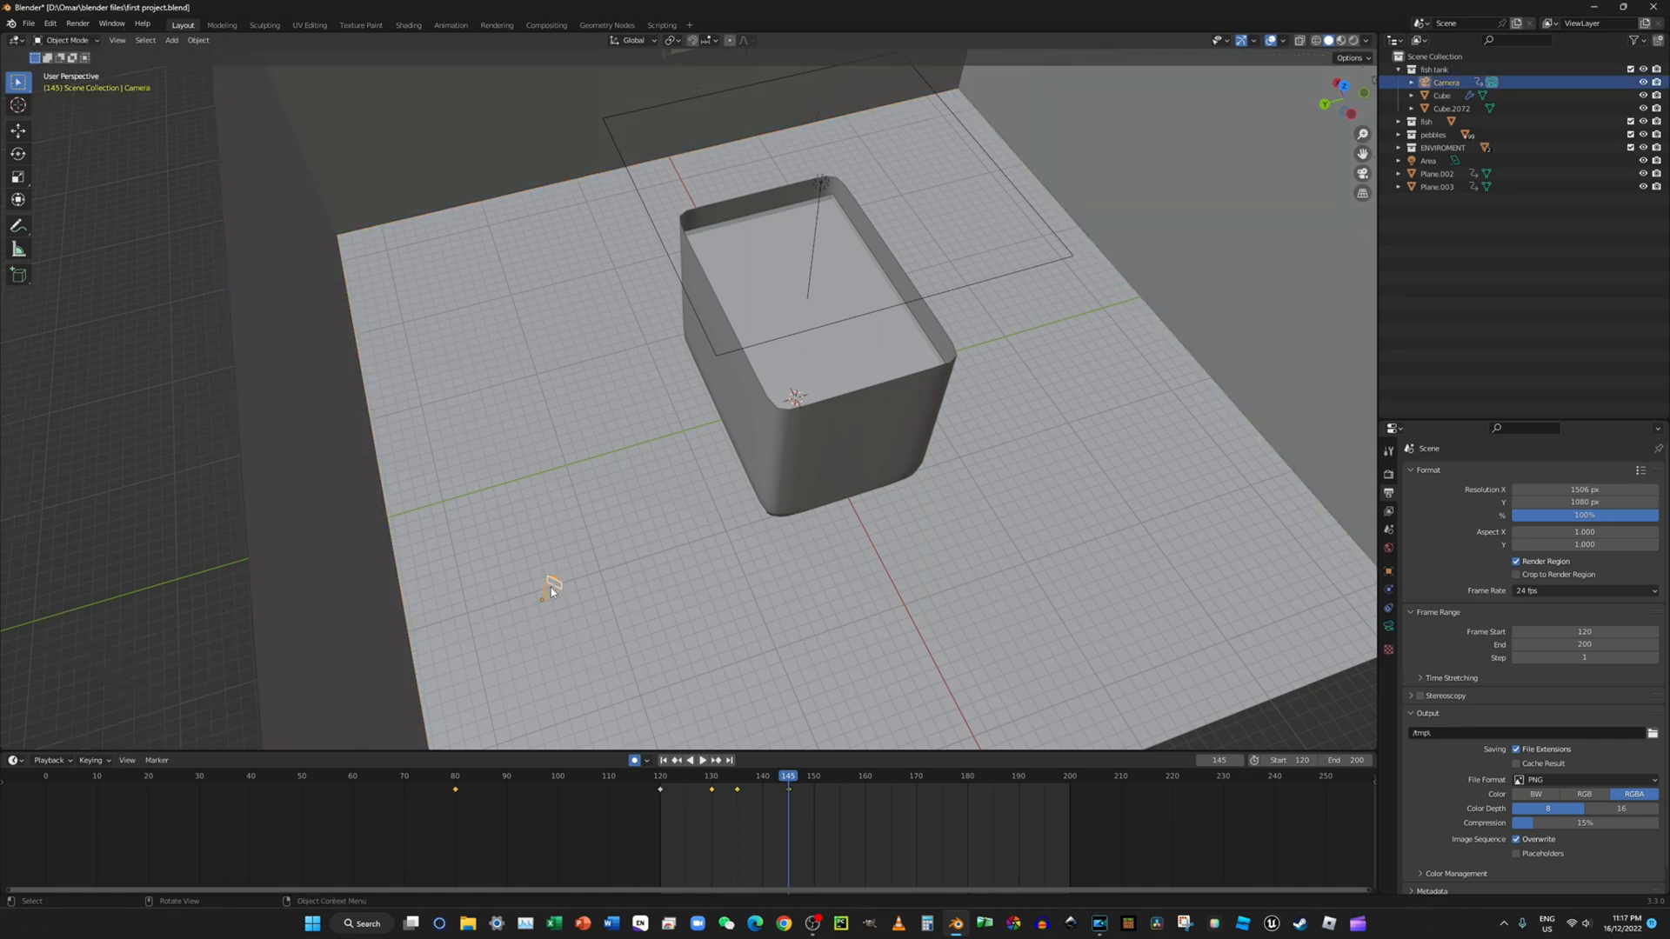
Step: Play back the keyframed camera animation through the camera view, starting near frame 120
left_click_drag(788, 776, 663, 772)
left_click(1362, 174)
left_click(703, 760)
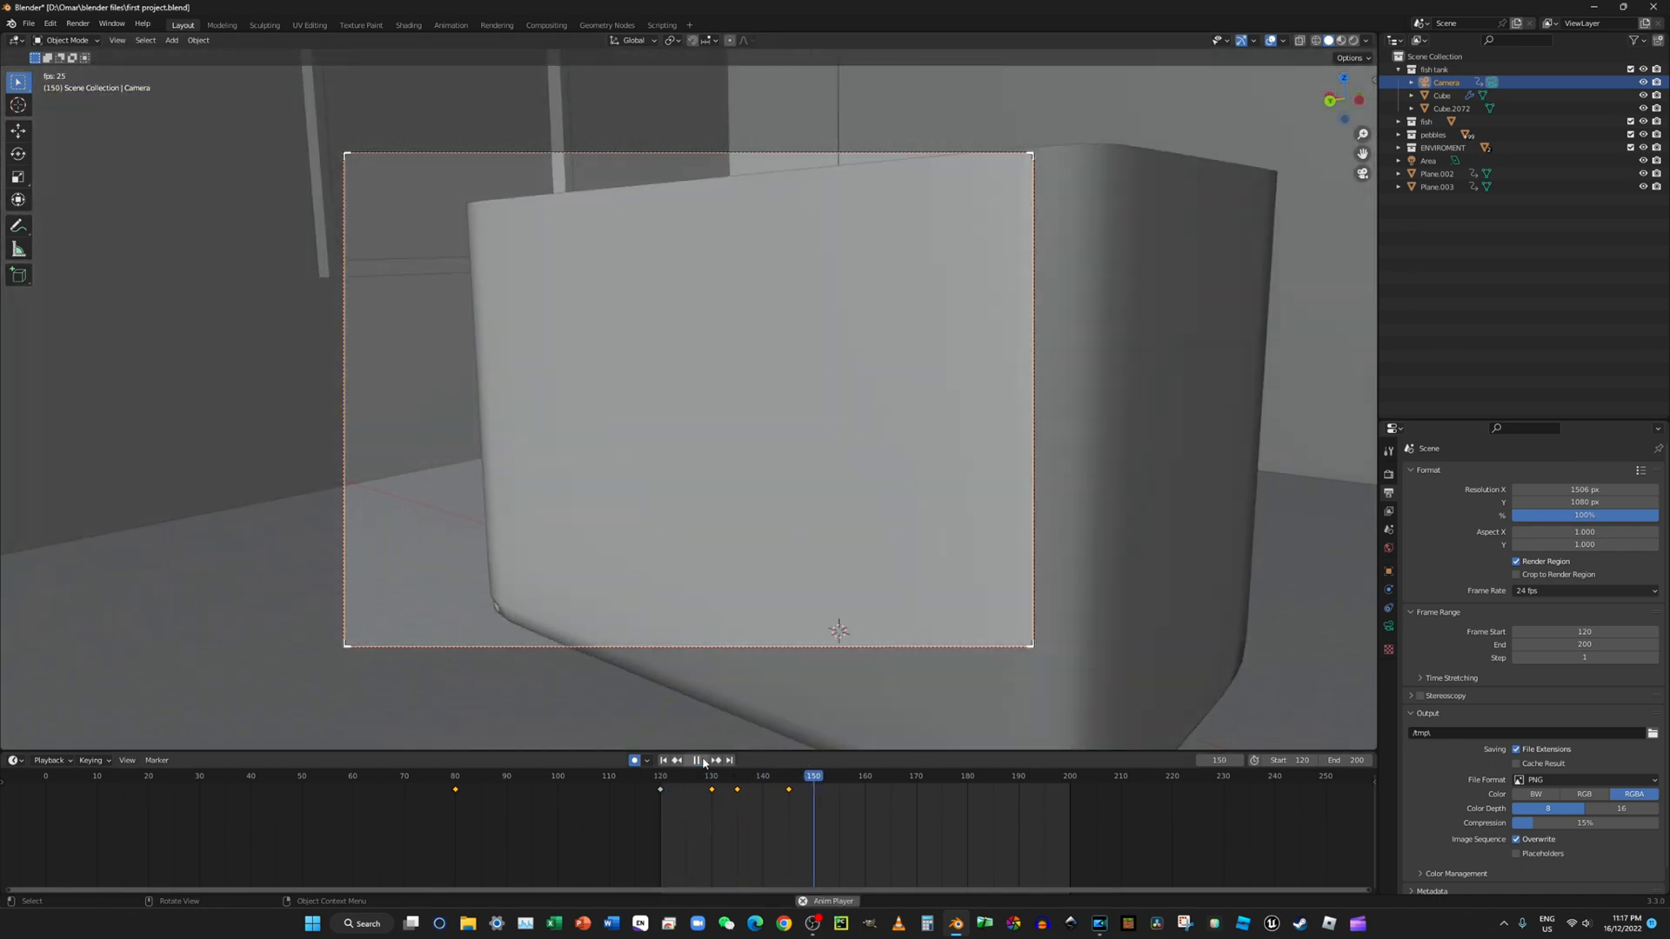
left_click(704, 761)
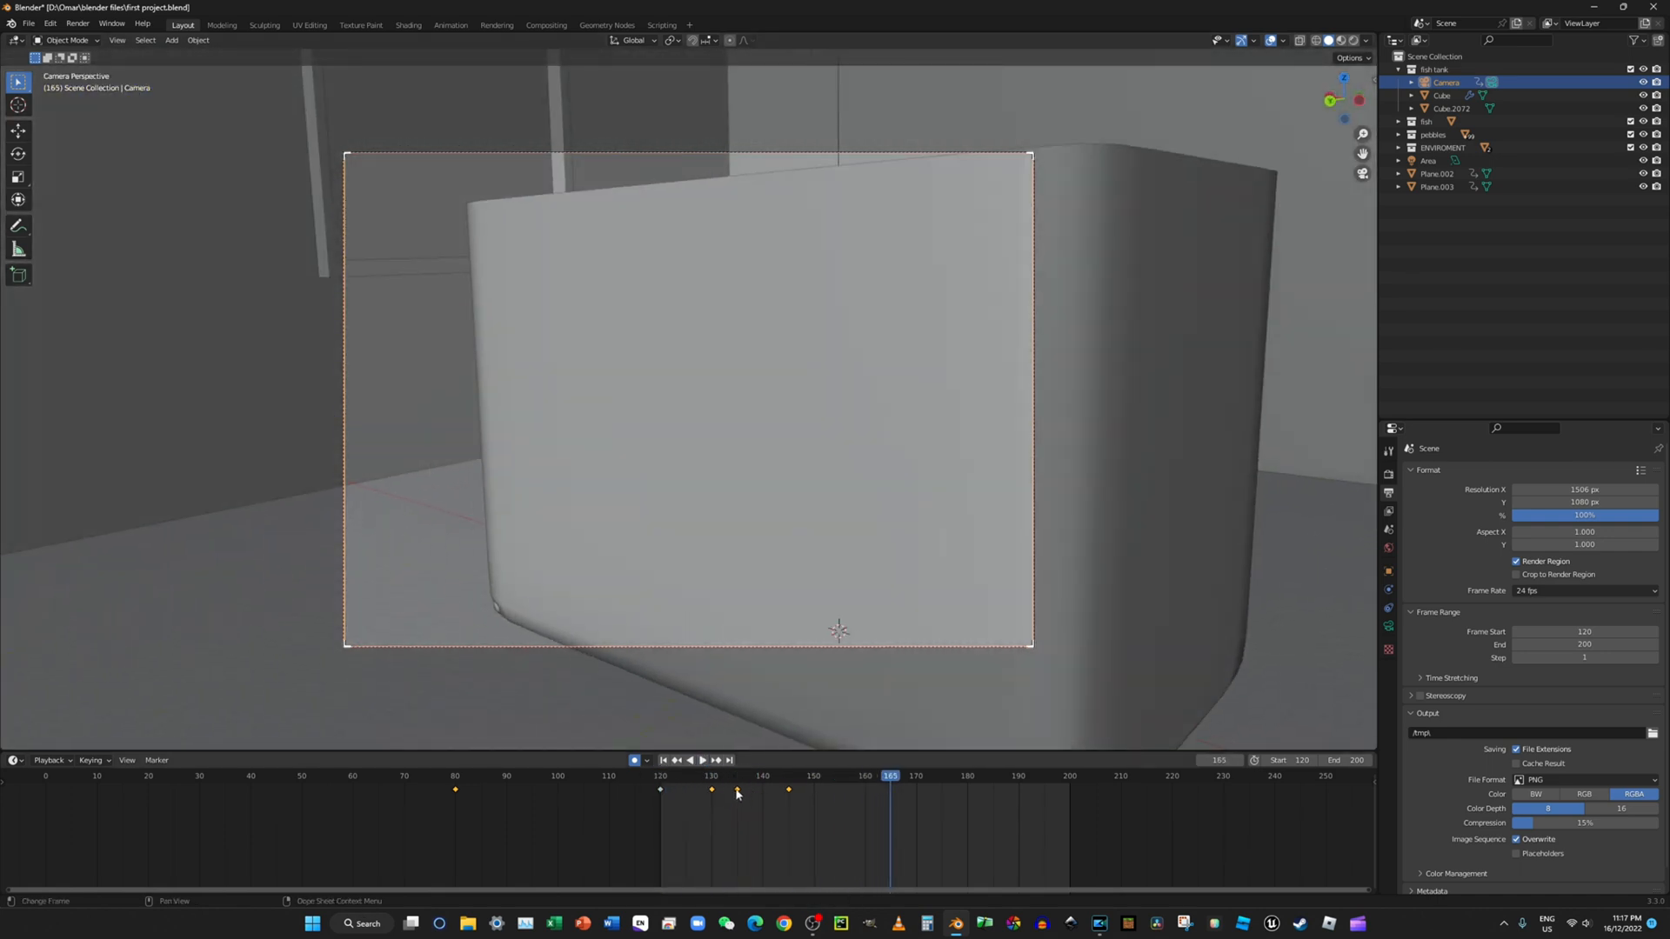
left_click_drag(738, 790, 738, 797)
Step: Reopen the wall mesh in Edit Mode and extrude the new side wall's outer vertical edges along global X
mouse_move(898, 469)
middle_mouse_down()
mouse_move(865, 362)
mouse_move(850, 369)
mouse_move(907, 471)
mouse_move(869, 477)
middle_mouse_up()
scroll(906, 472, "down", 5)
left_click(1064, 454)
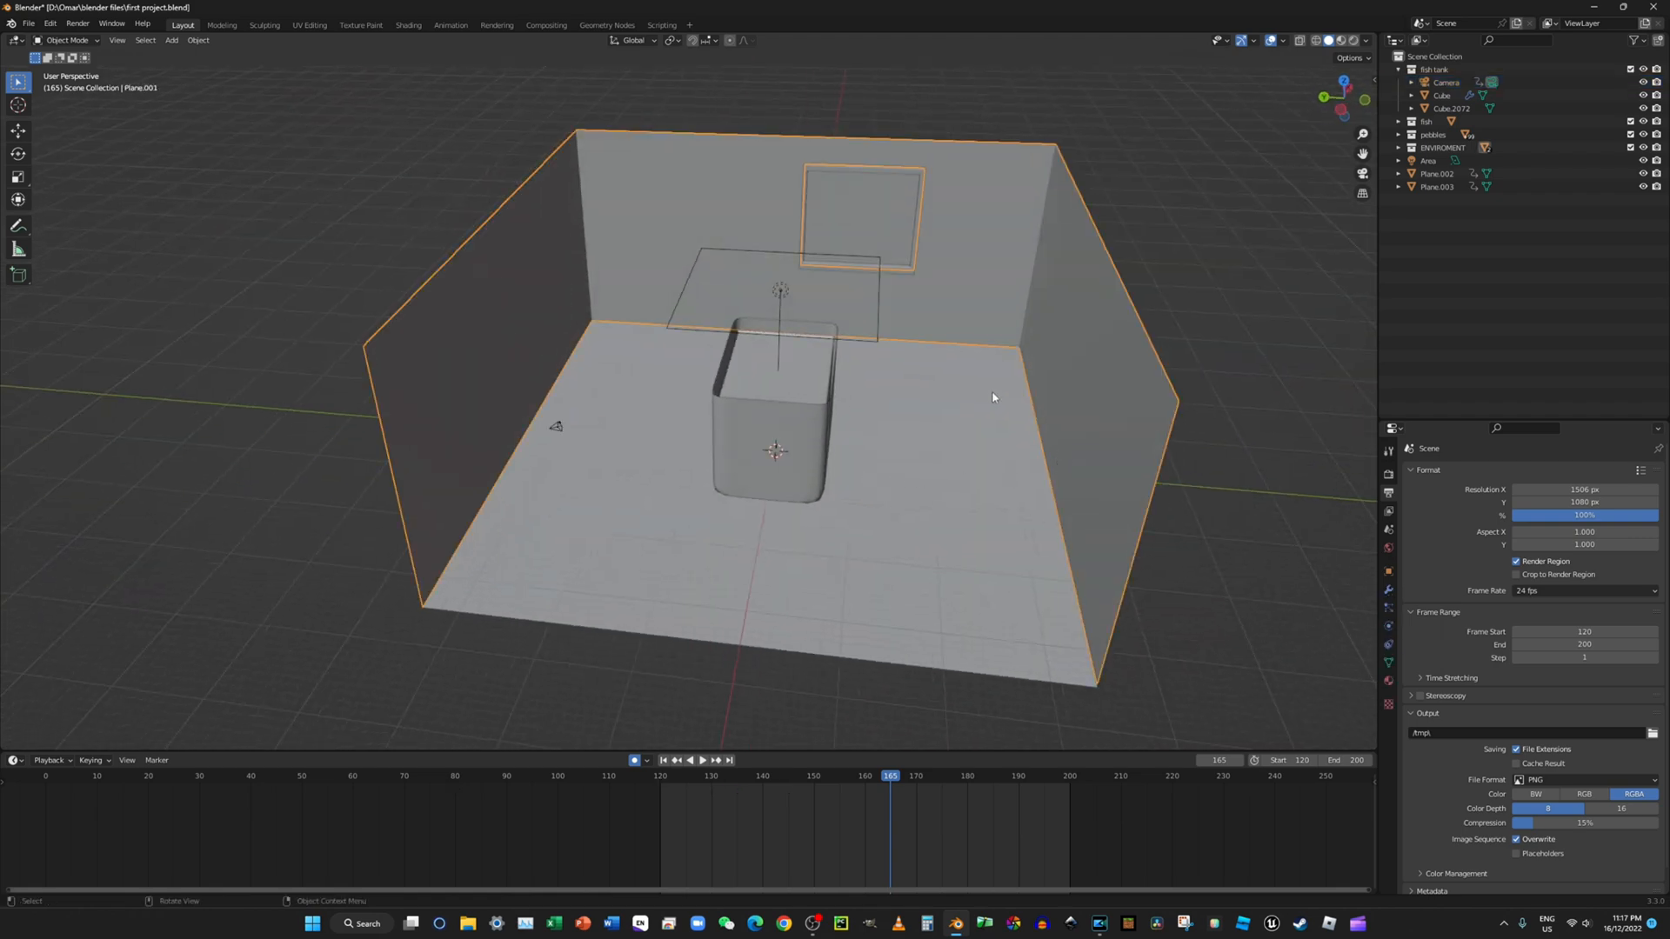
left_click(68, 40)
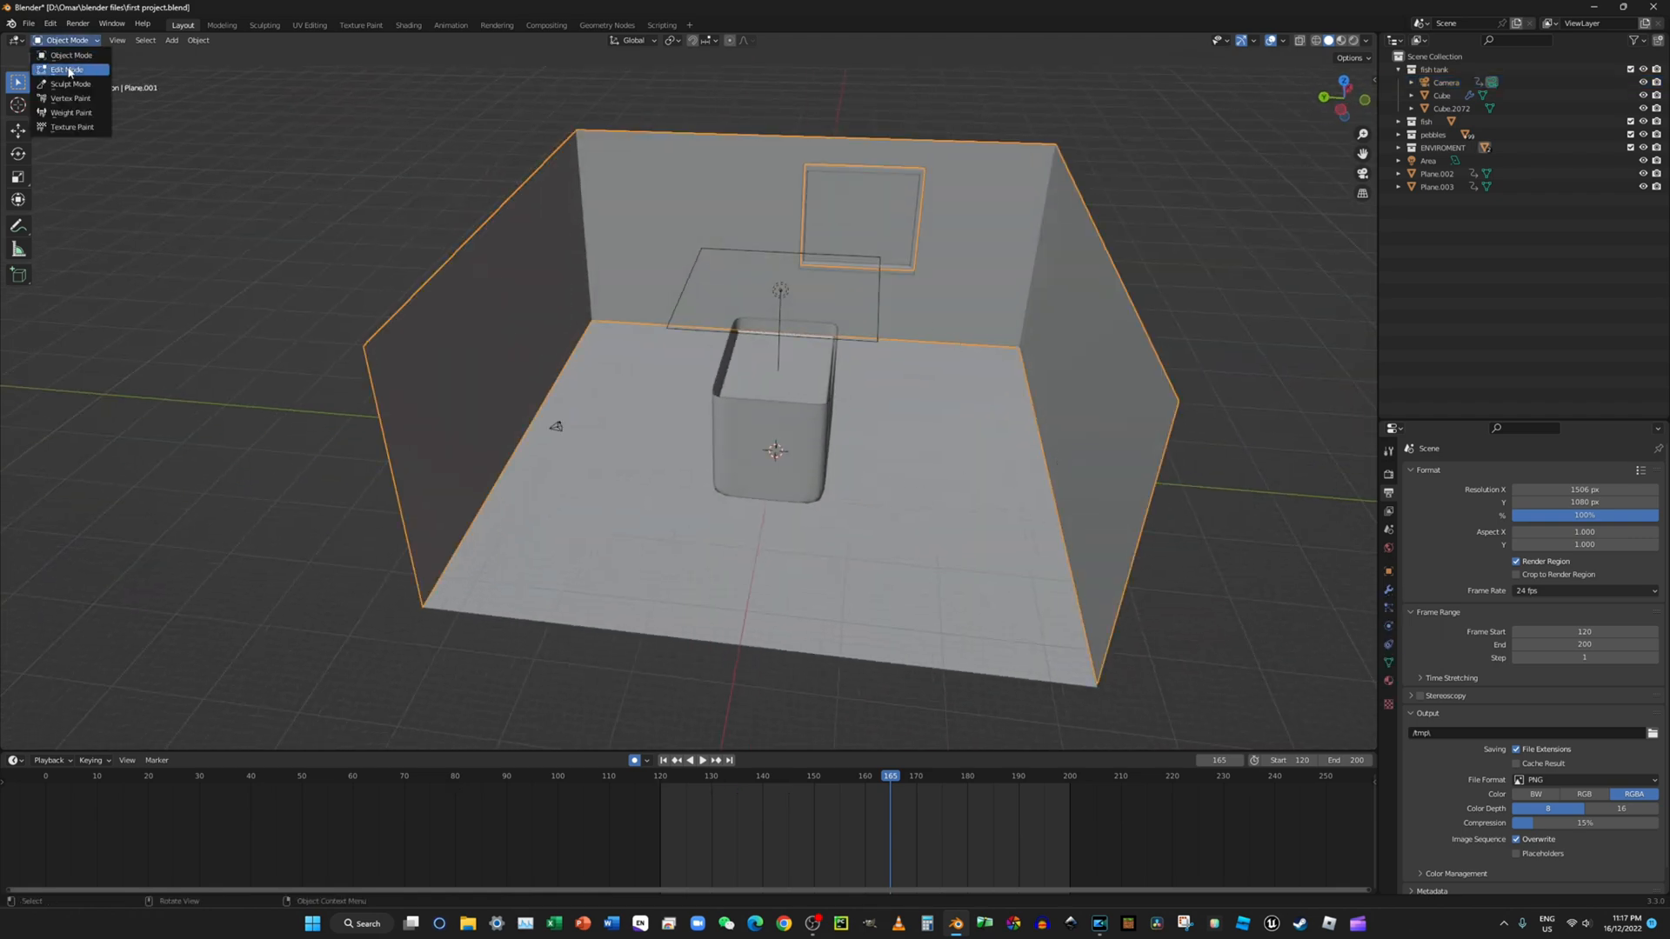
left_click(70, 71)
middle_click_drag(1174, 474, 1166, 470)
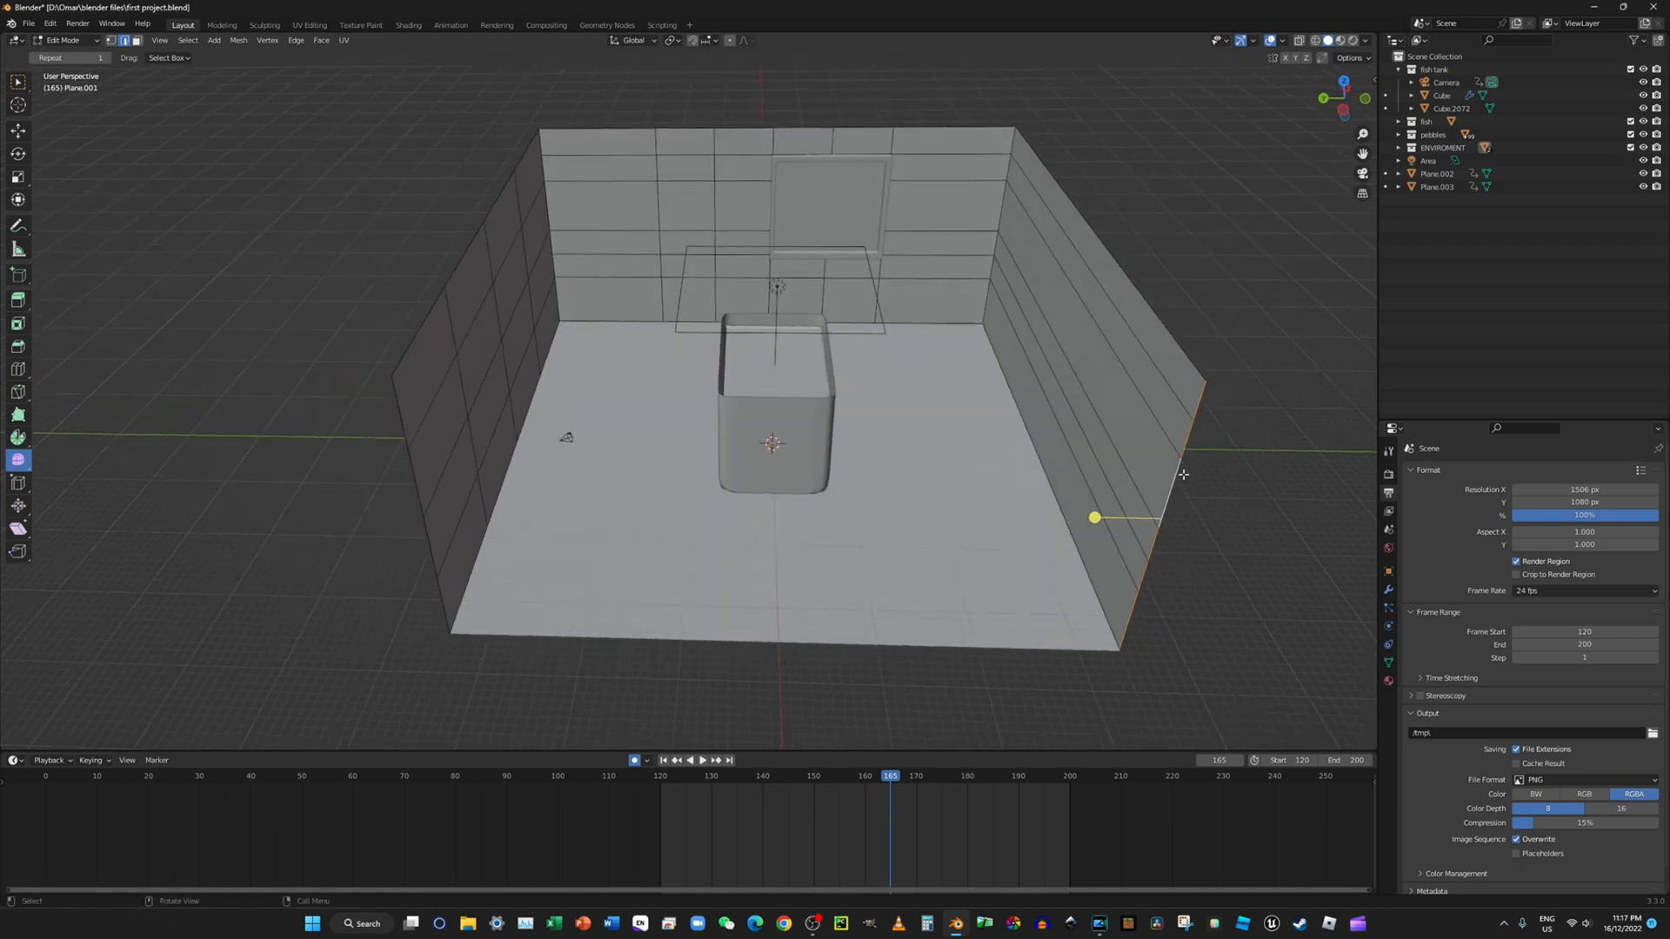
key("g")
key("x")
left_click(1056, 279)
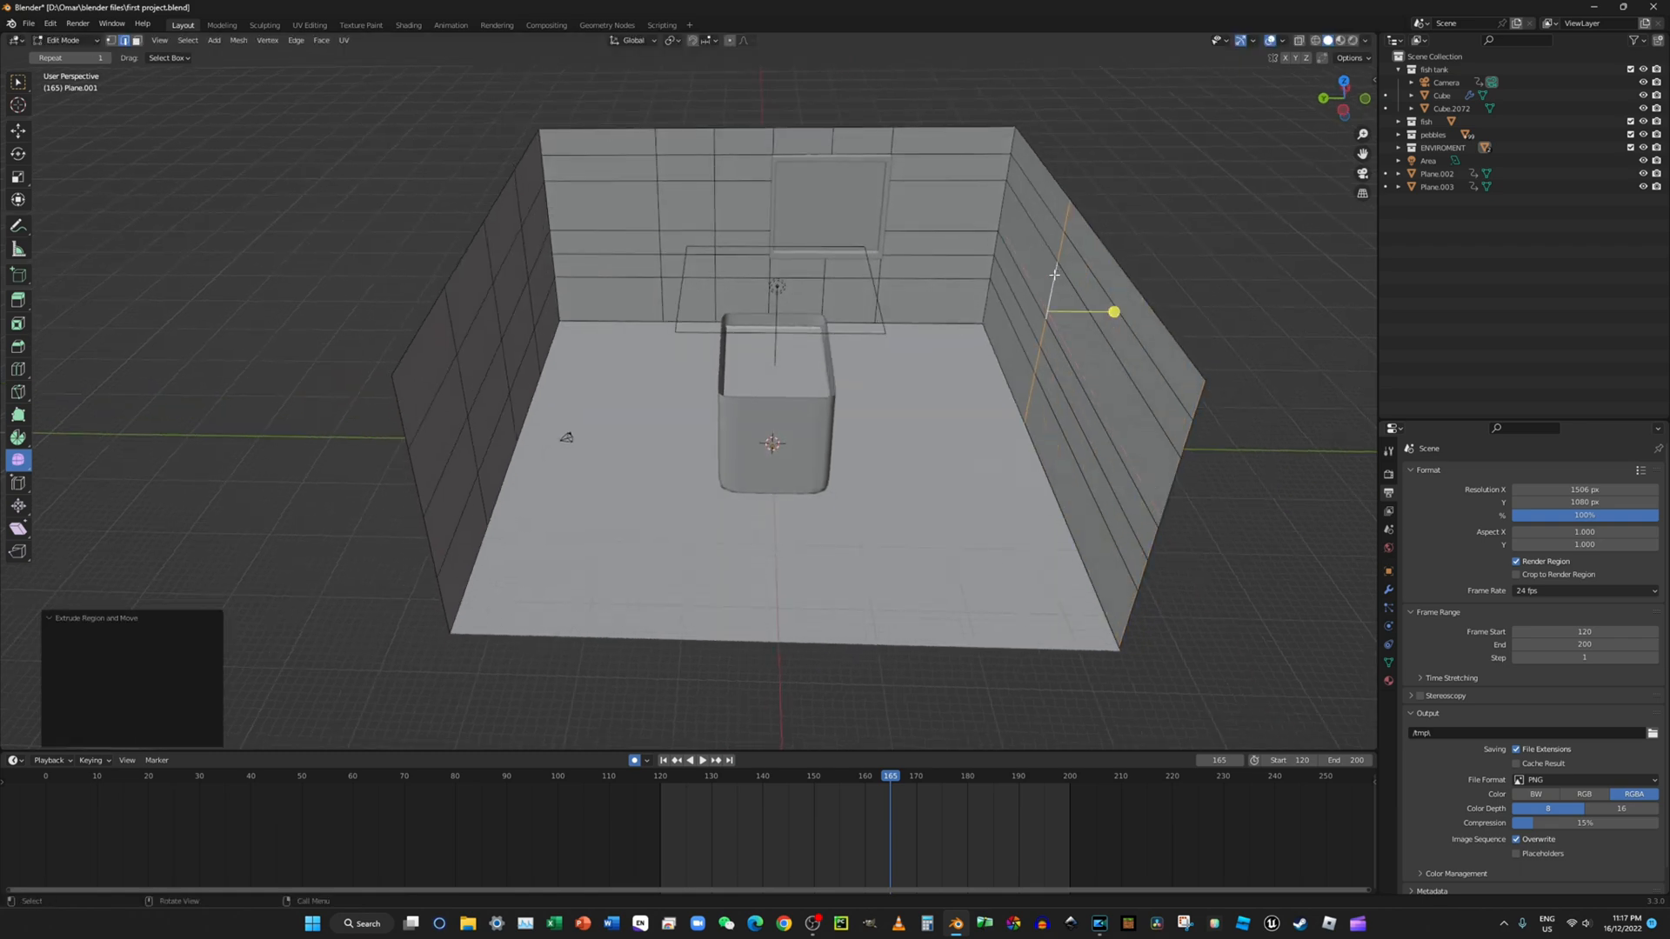
Step: Undo the last side wall extrusion and the preceding changes, back to the camera selected at frame 145
key("ctrl+z")
key("ctrl+z")
key("ctrl+z")
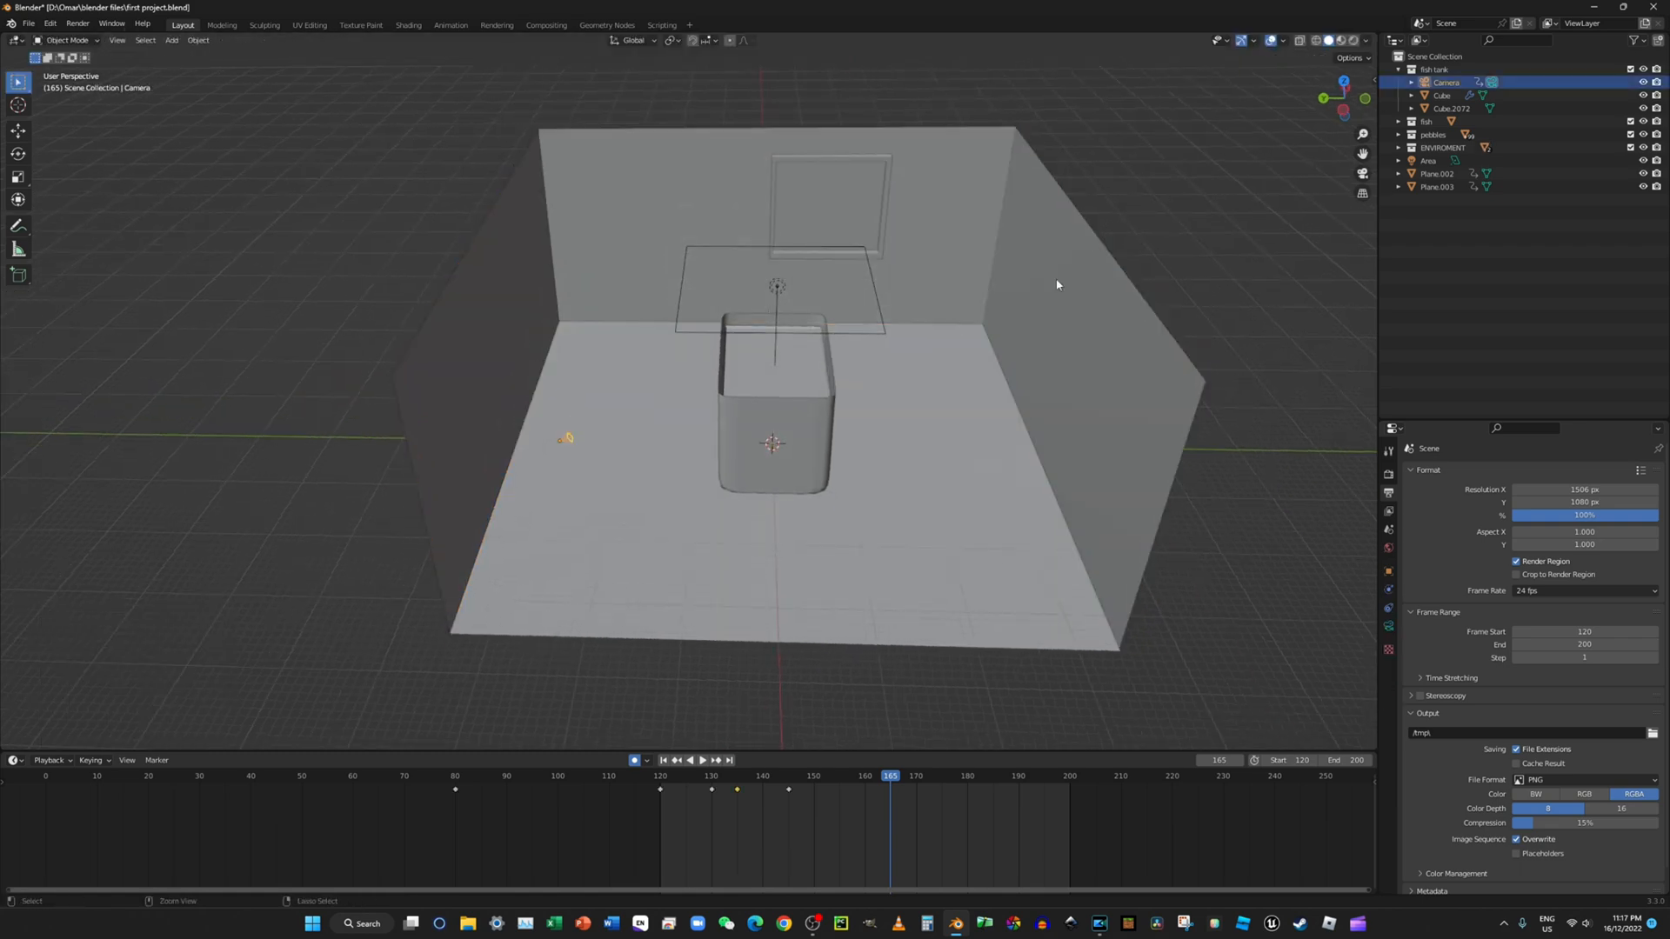
key("ctrl+z")
key("ctrl+z")
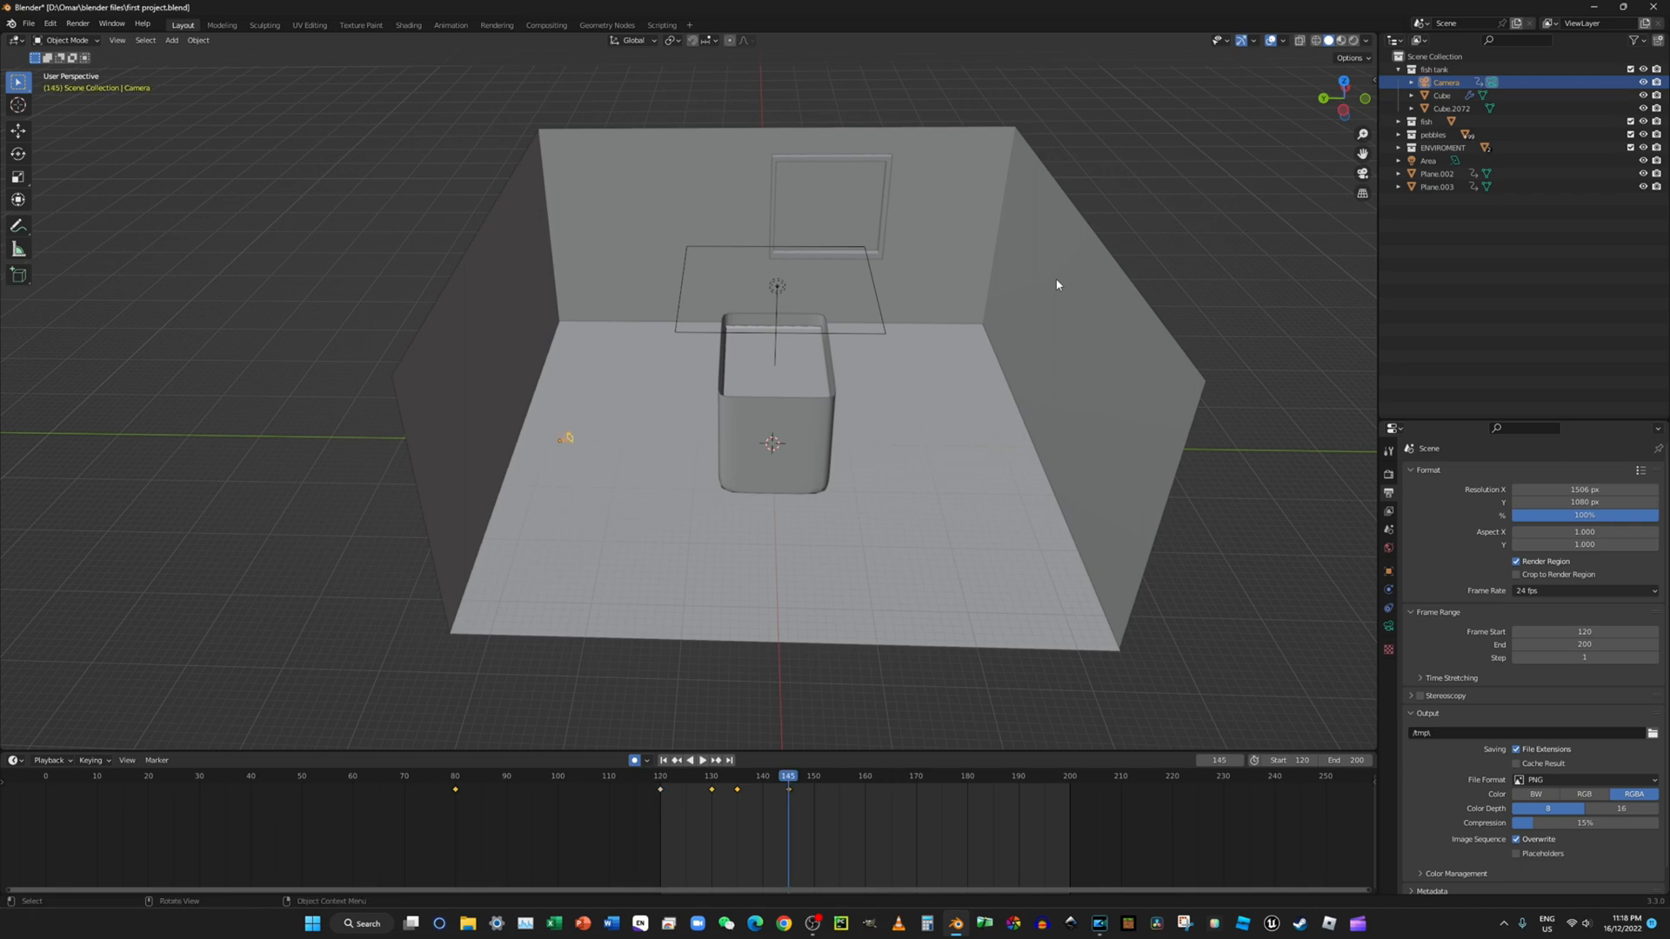
Step: Reopen the wall mesh in Edit Mode and move the new side wall's outer vertical edges back about 33 m along global X
left_click(1089, 287)
left_click(66, 40)
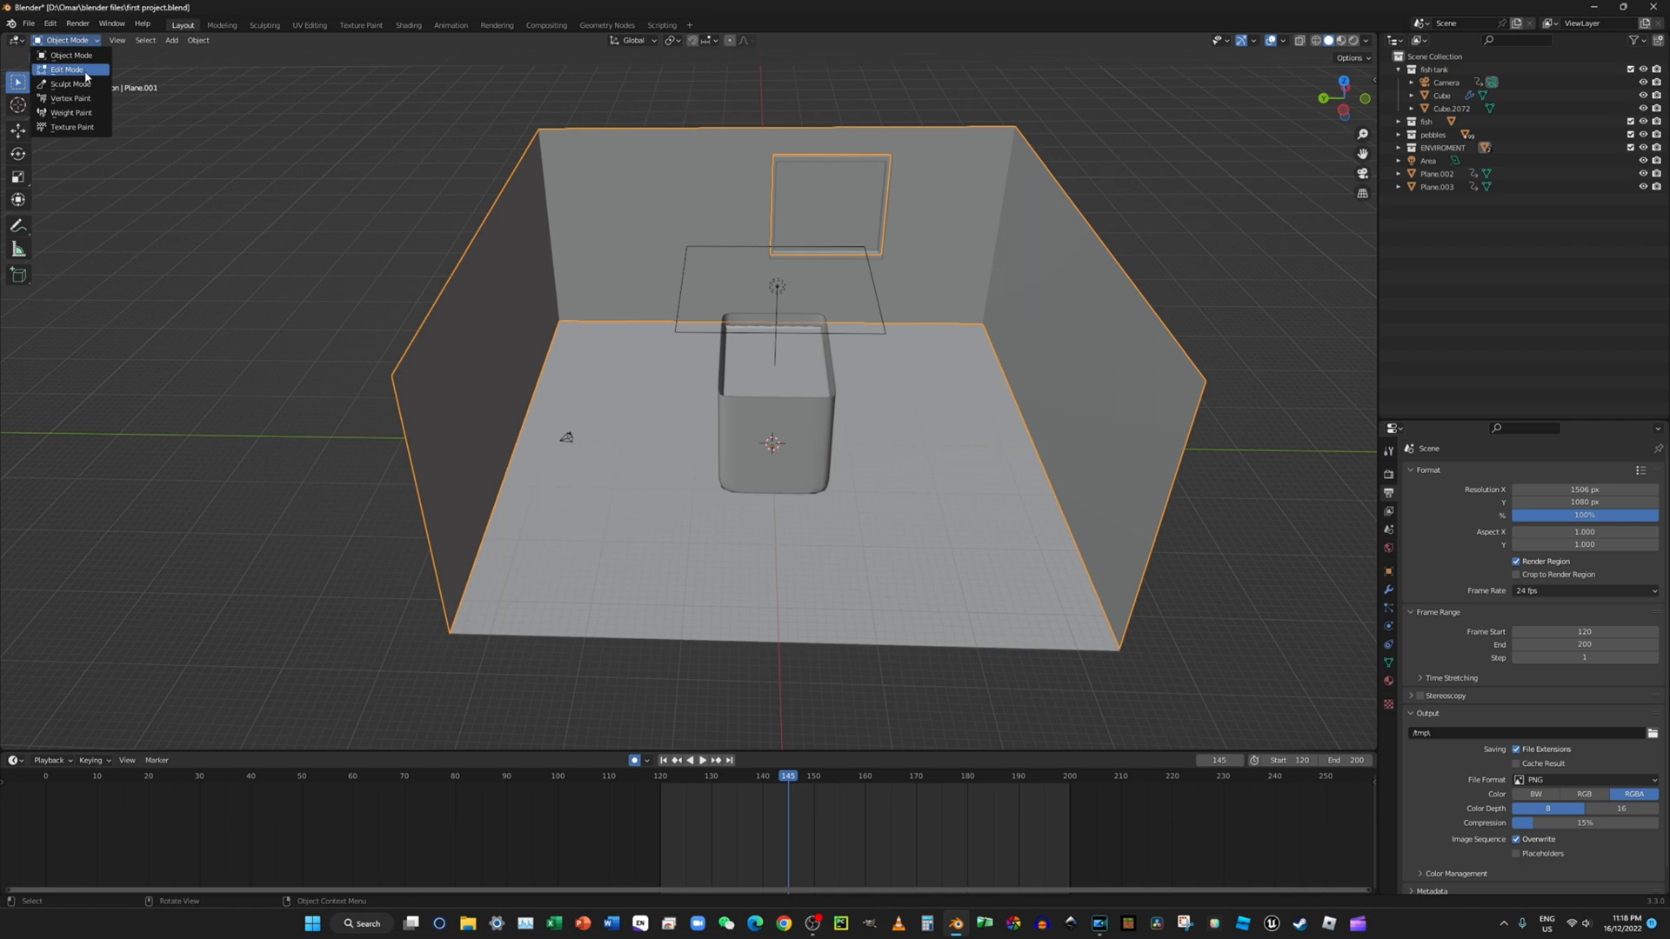
left_click(63, 74)
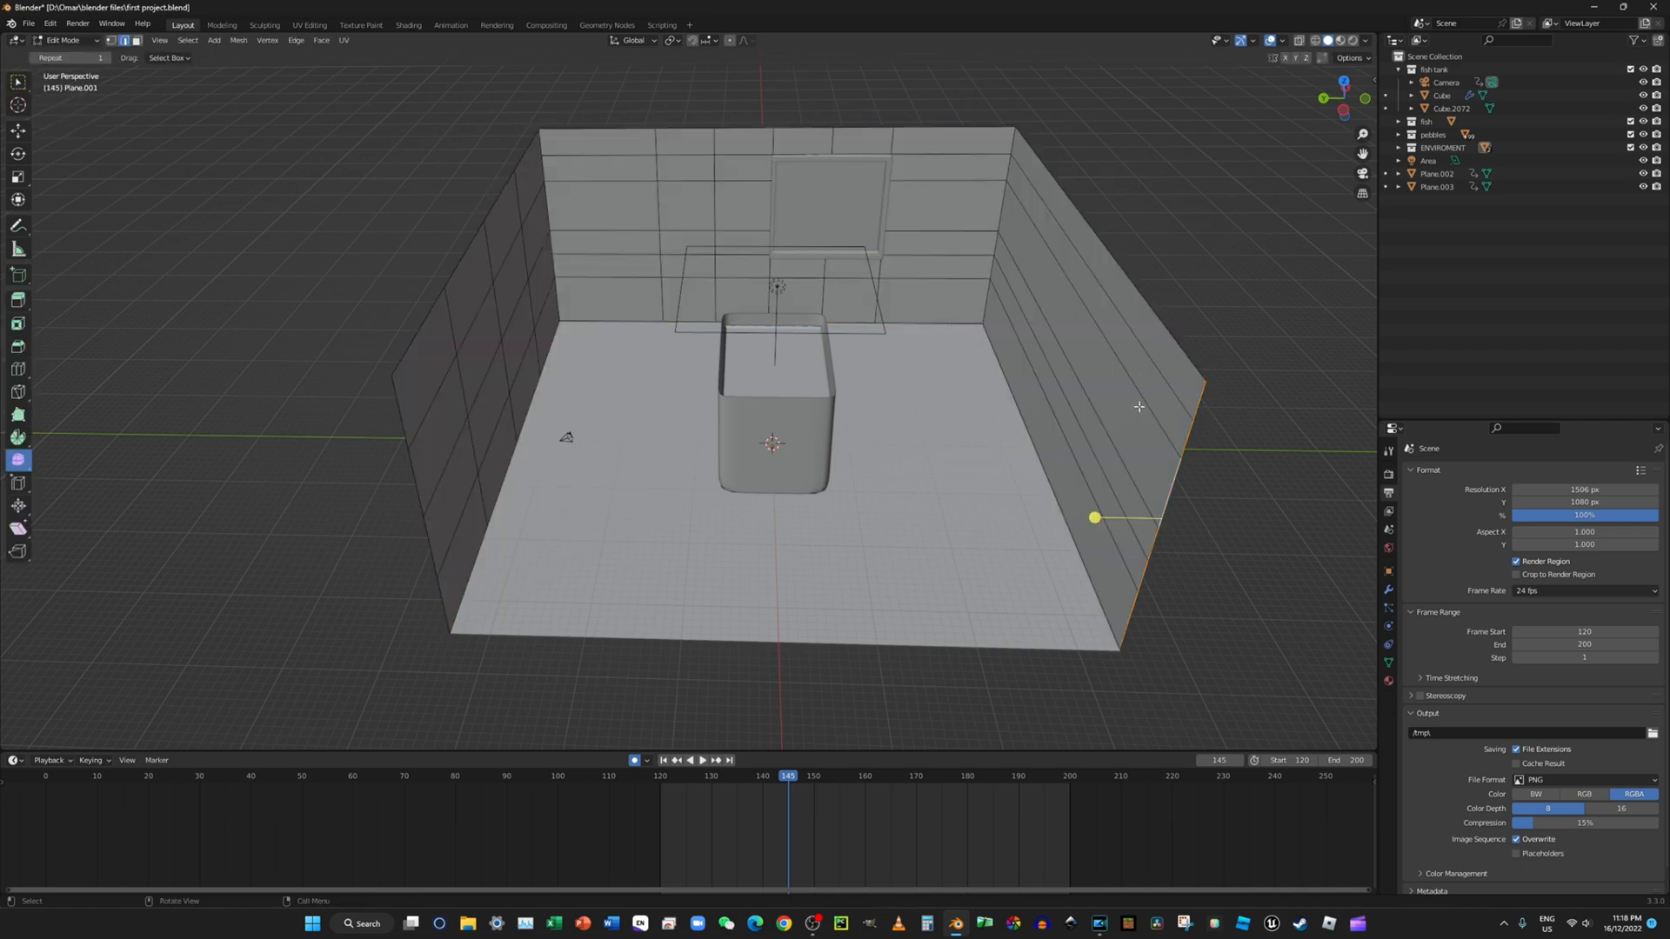
key("g")
key("x")
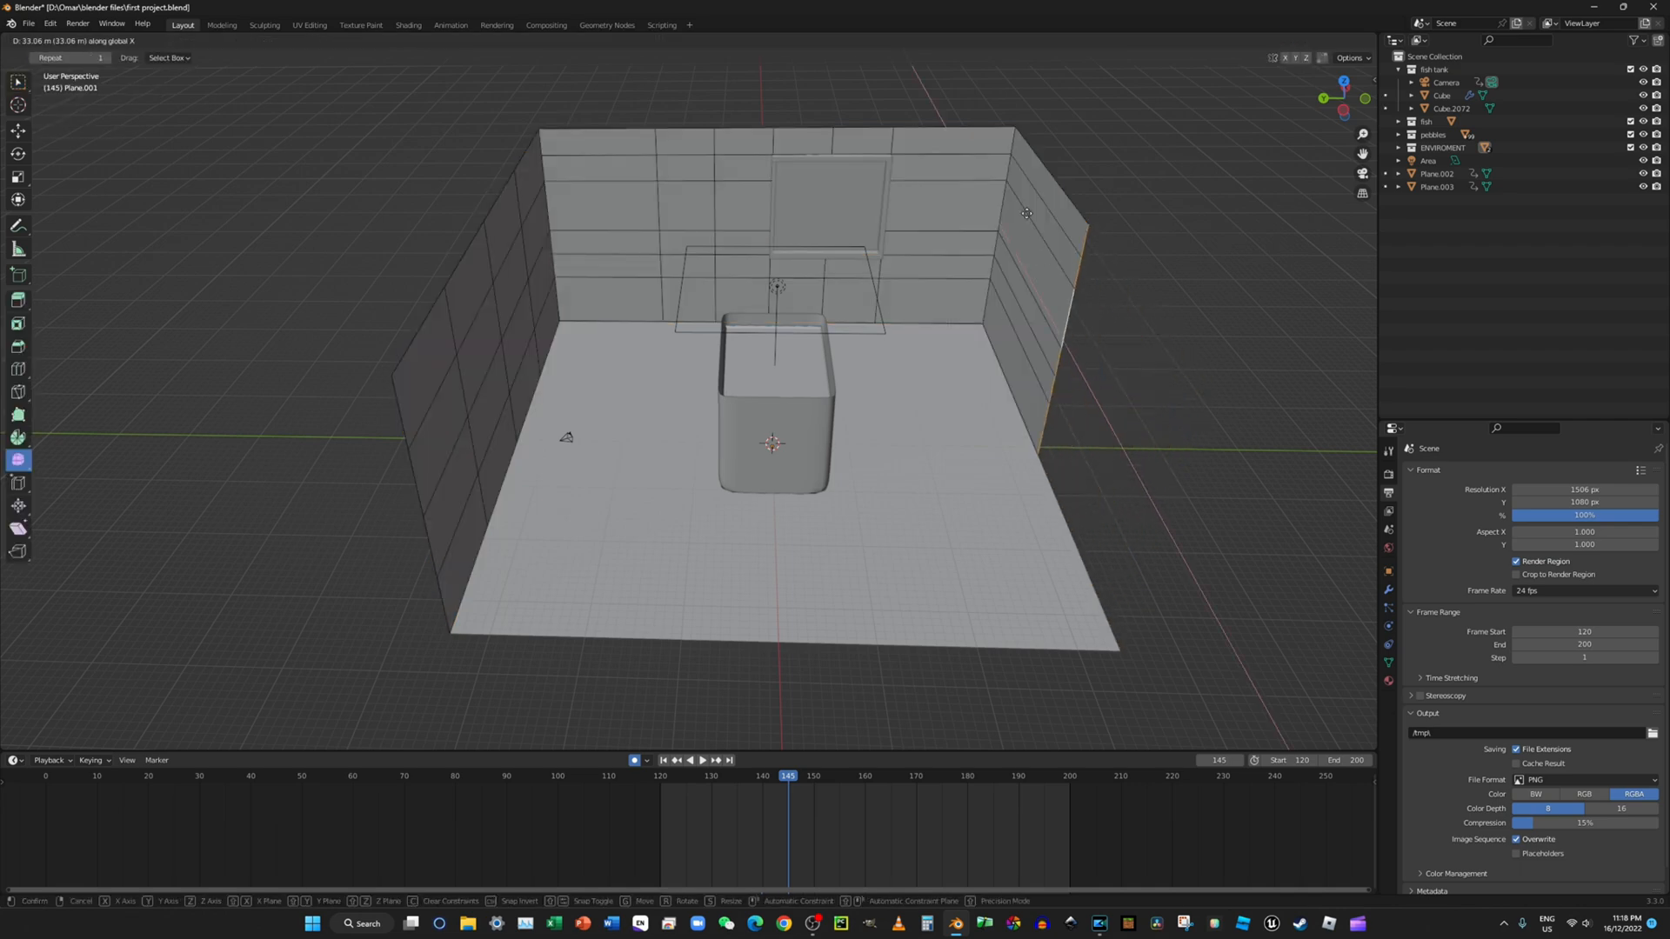
left_click(1031, 223)
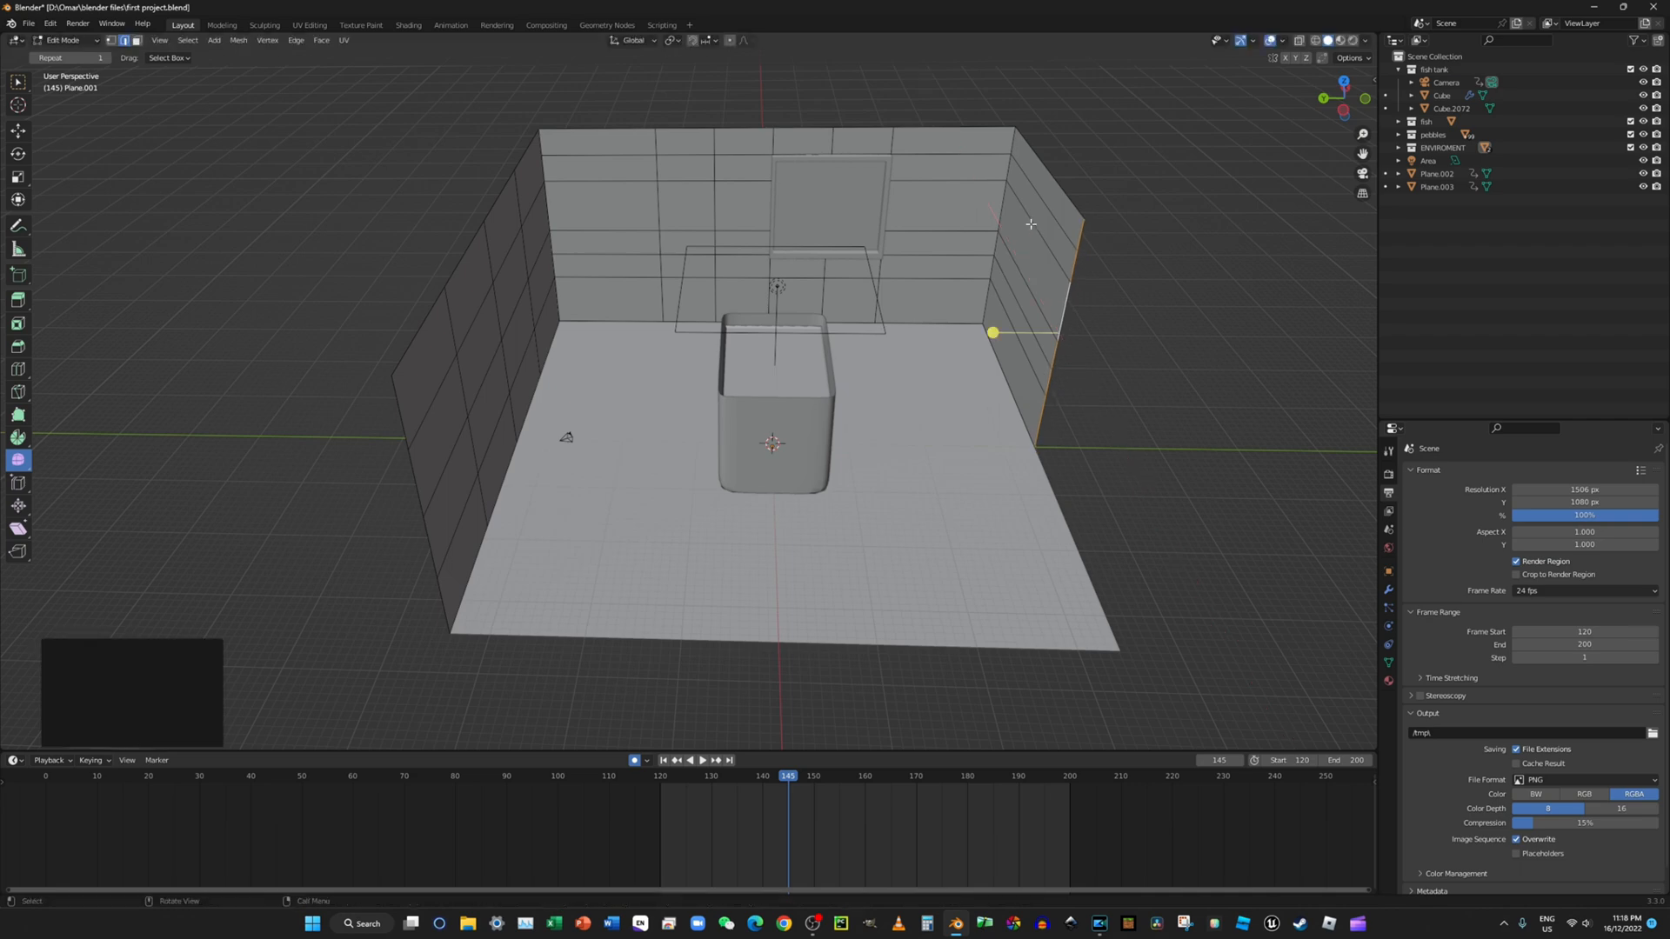
Step: Play back the animation through the camera view, starting at frame 120
left_click_drag(785, 785, 659, 785)
left_click(1361, 179)
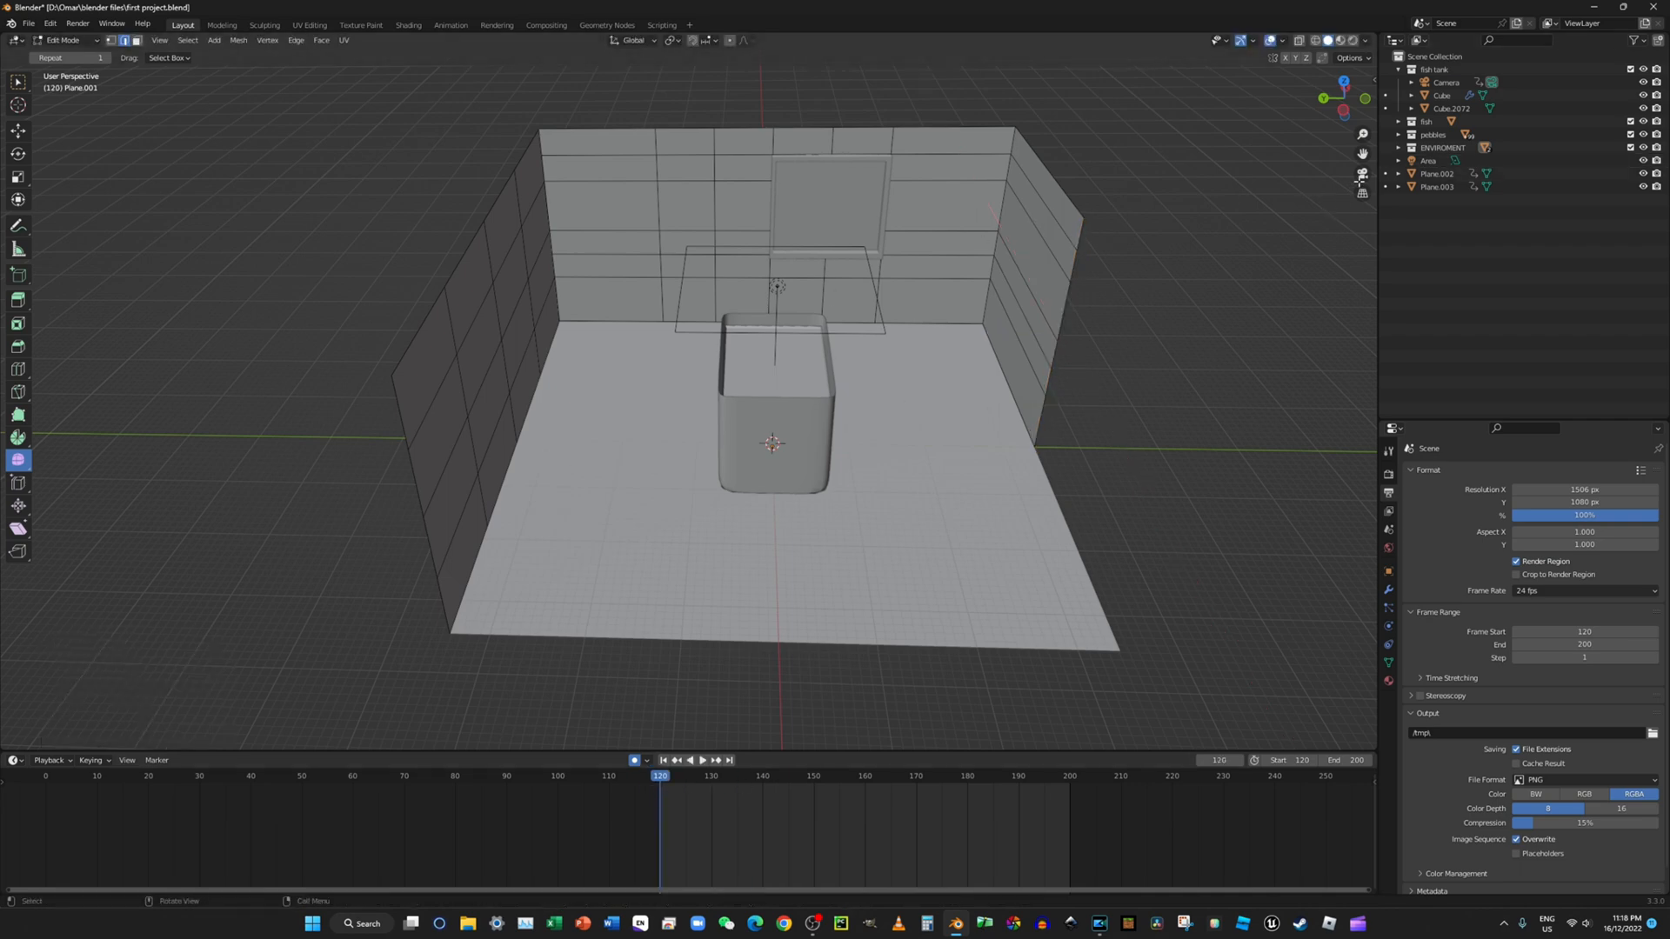
left_click(1362, 176)
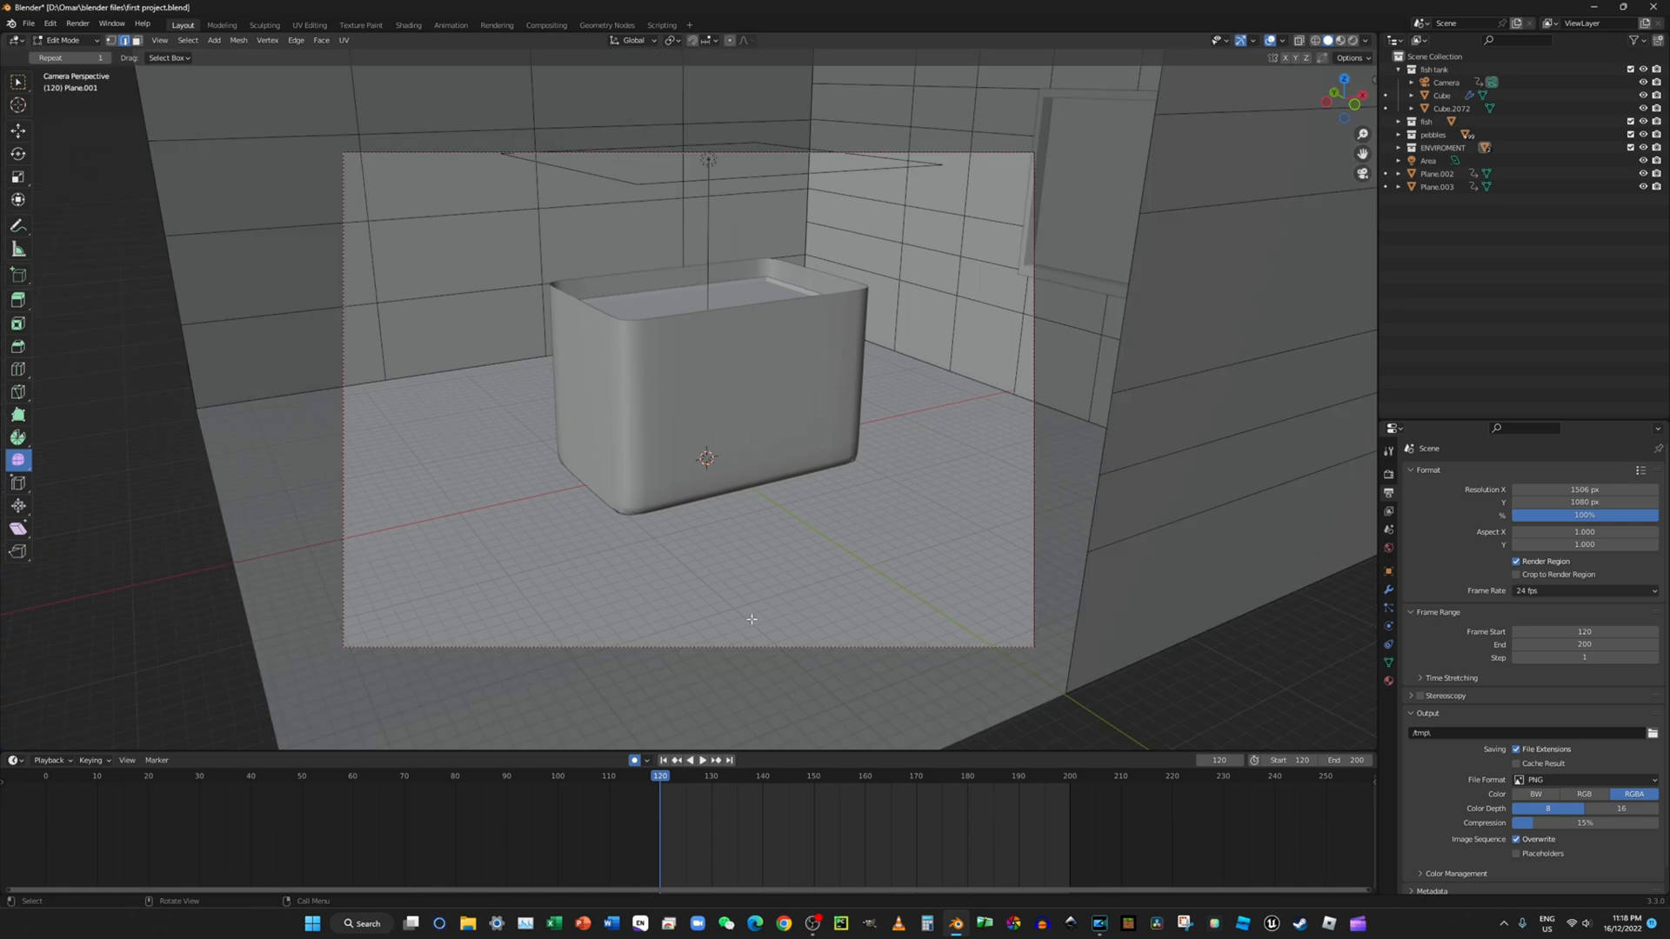
left_click(704, 761)
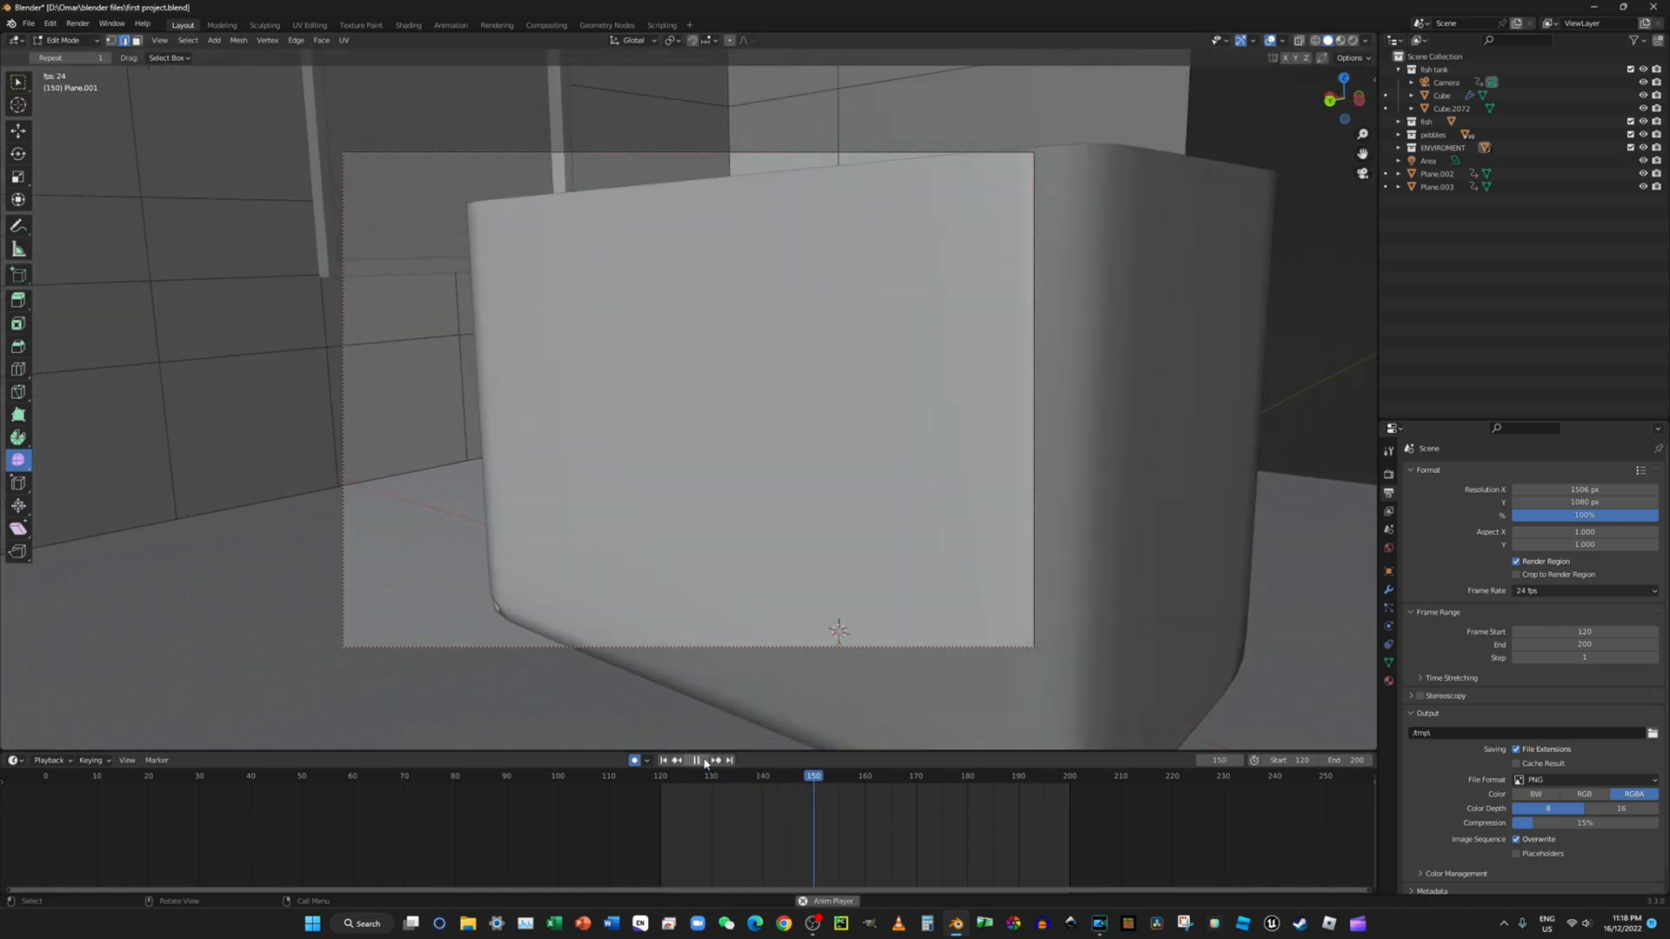
left_click(705, 761)
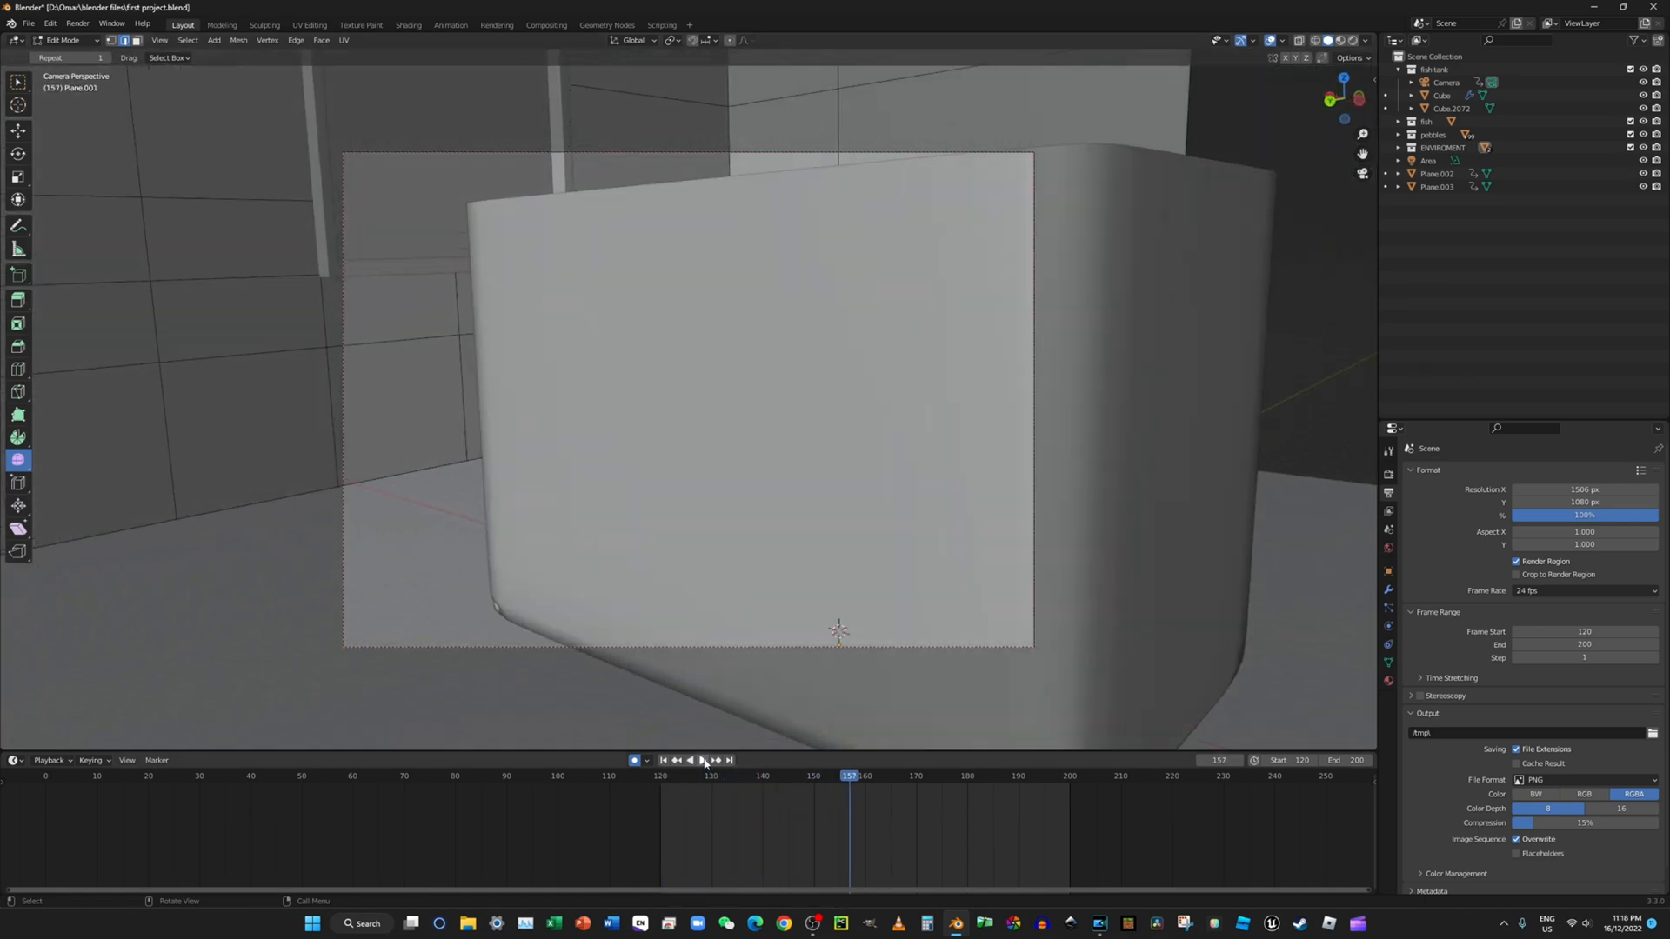
Step: Select the camera, respace its keyframes after frame 120 to frames 135, 145 and 155, and preview the timing from frame 120
left_click(1444, 83)
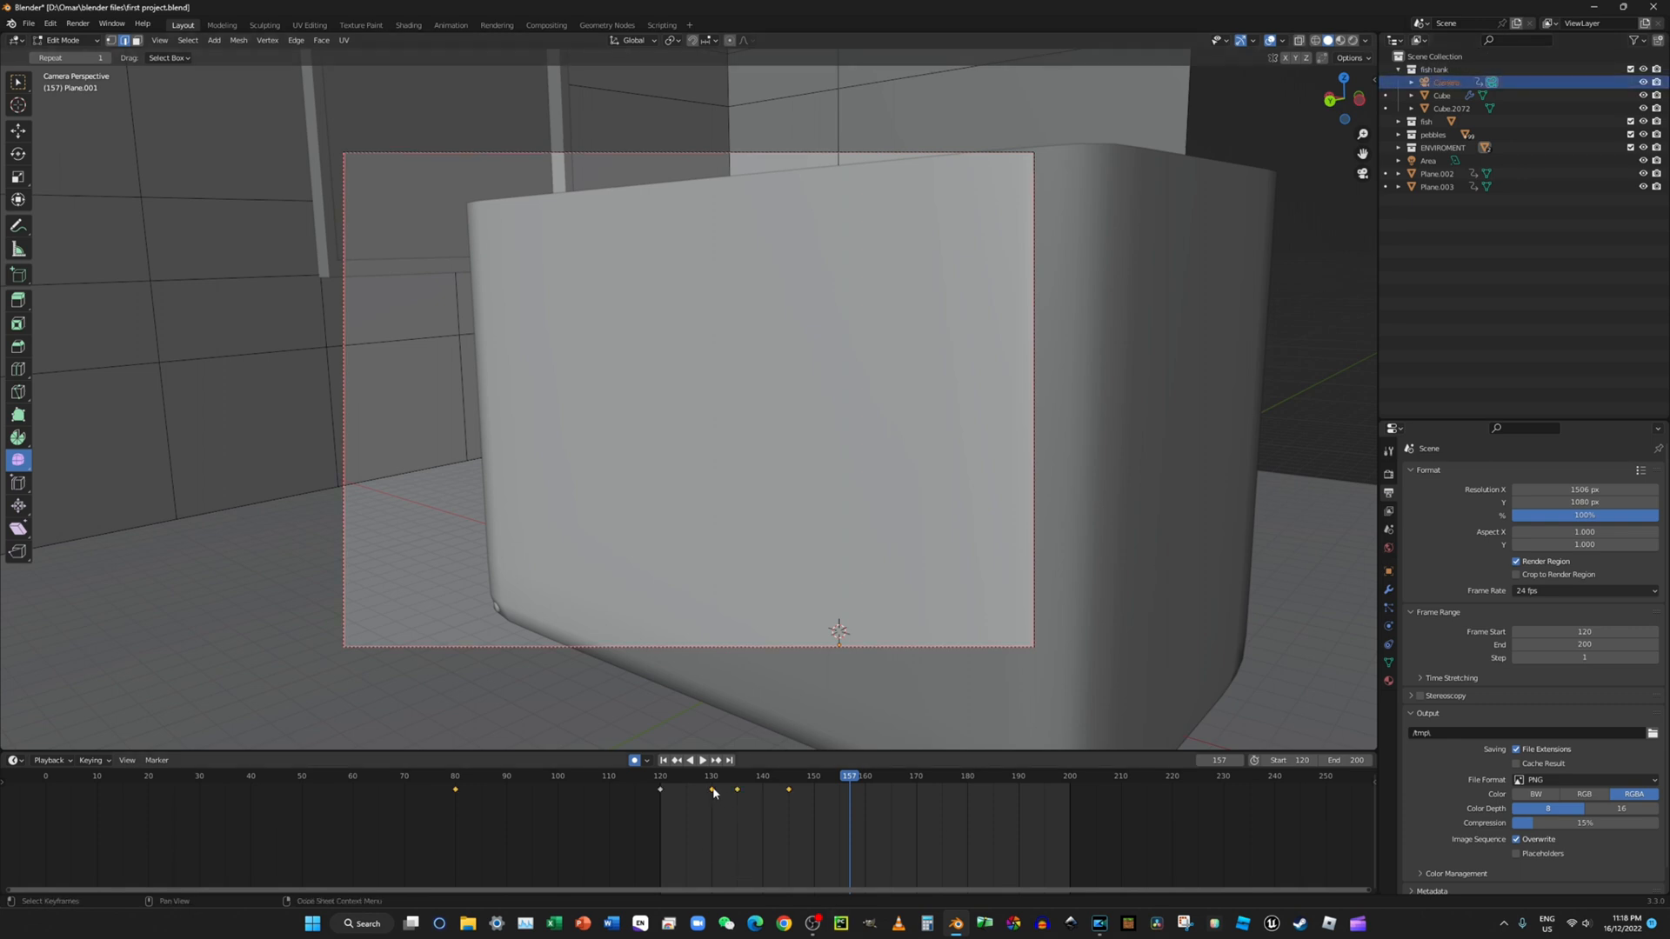
left_click_drag(712, 793, 661, 782)
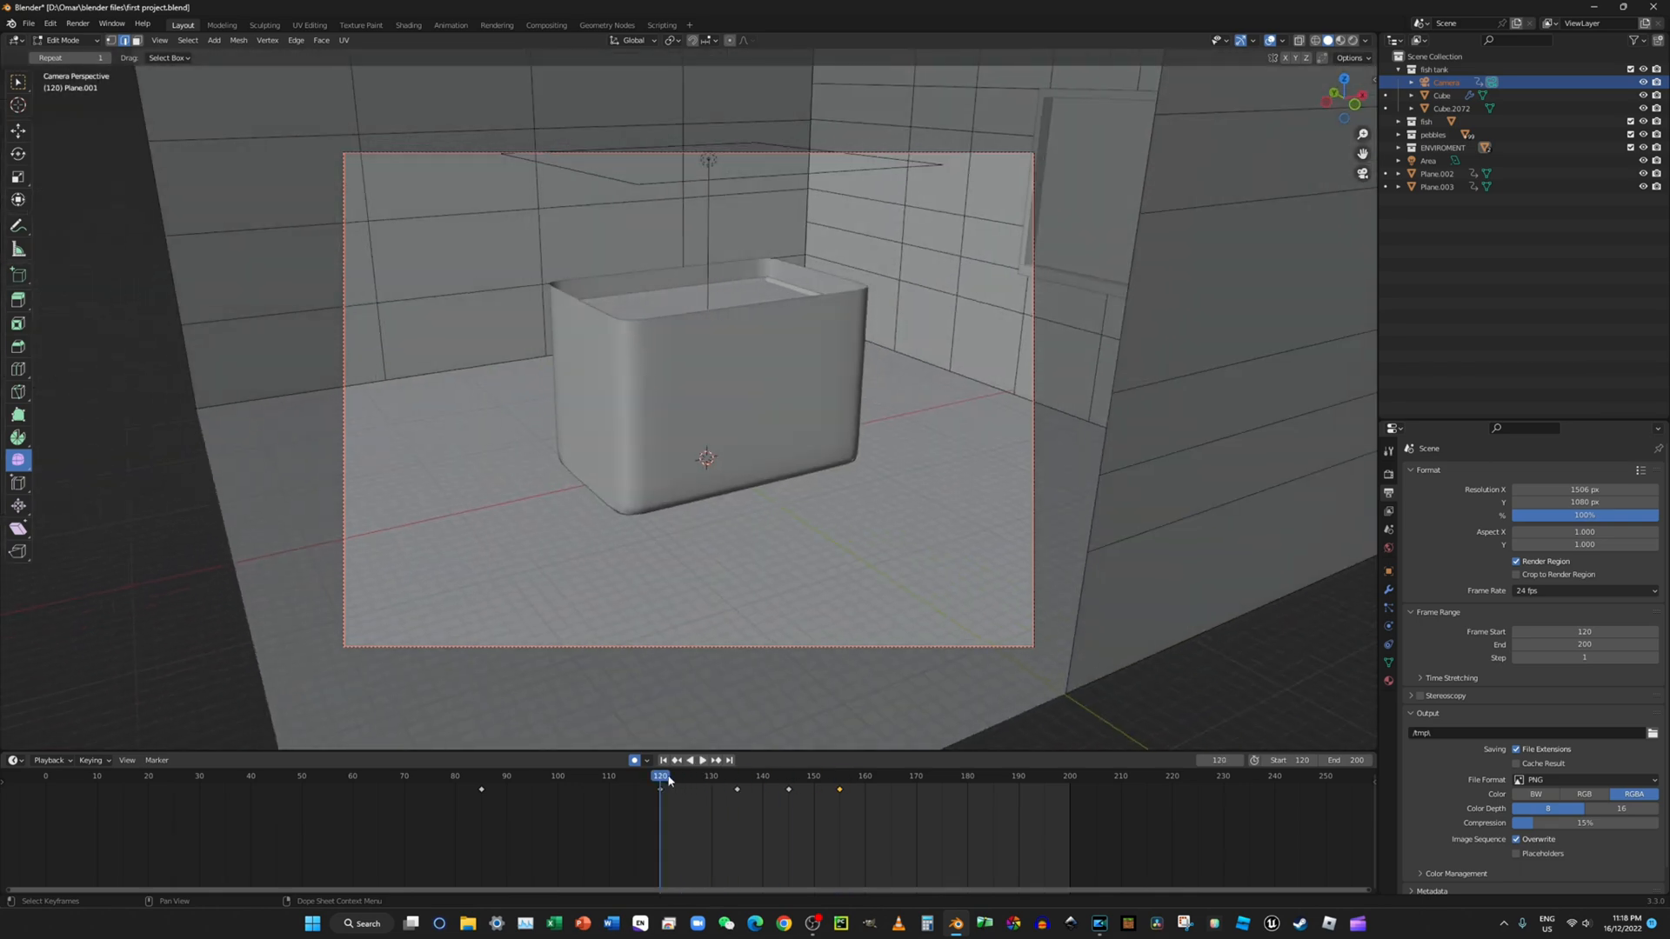
left_click(704, 761)
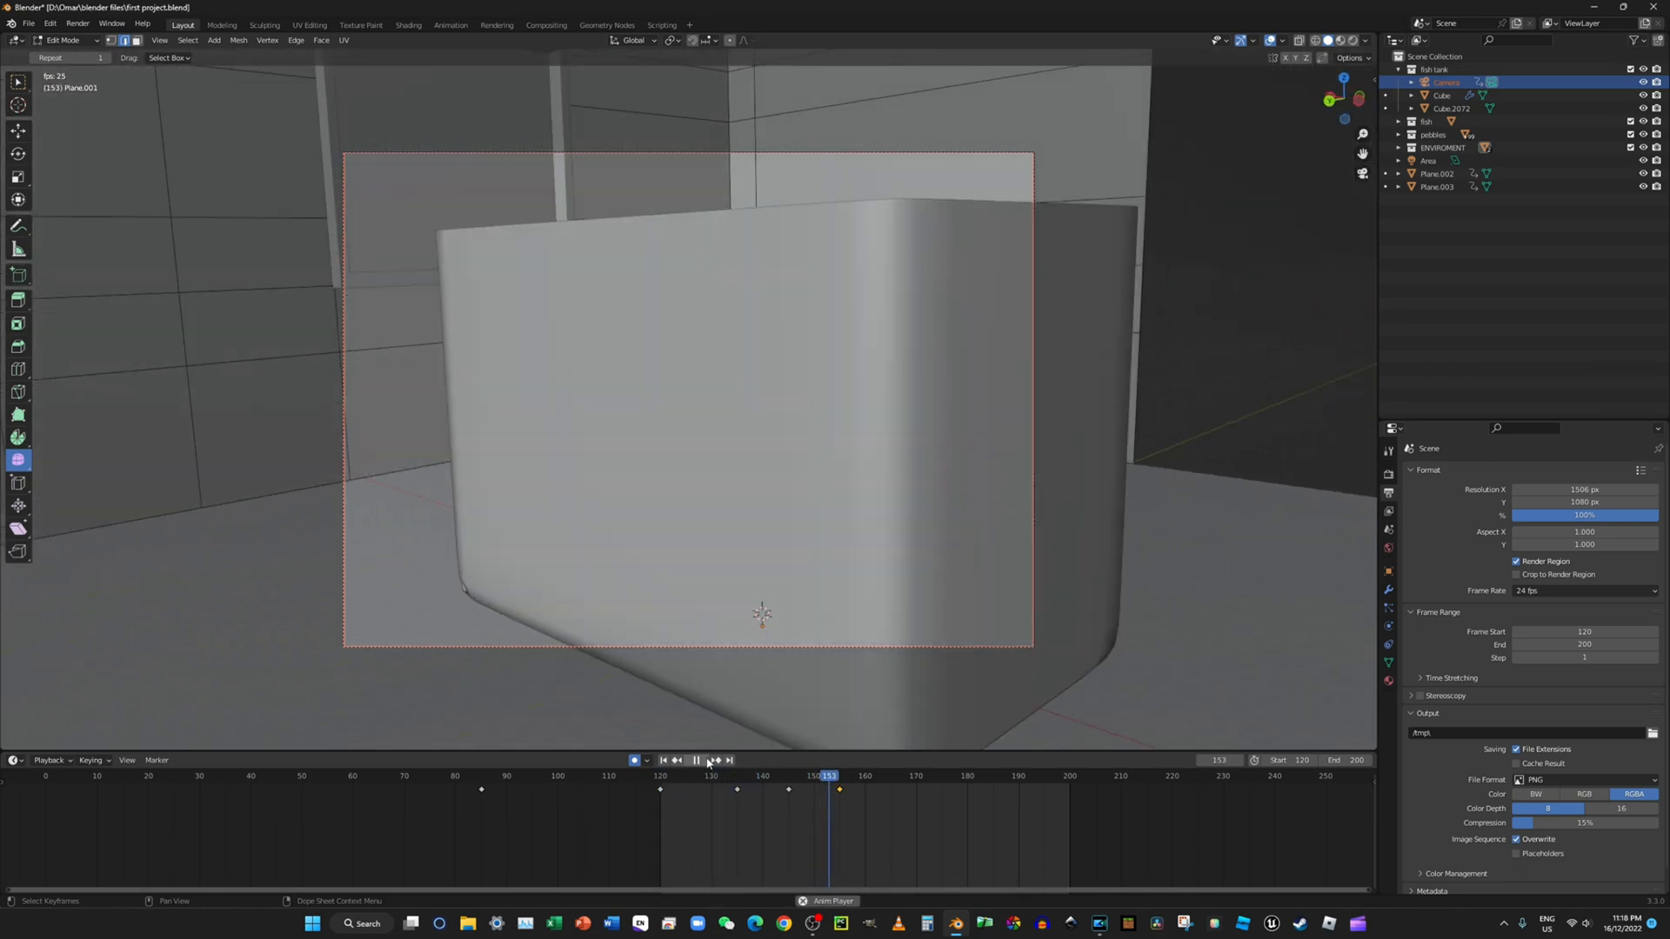
left_click(706, 760)
Step: Move the camera's keyframe at 155 to frame 165 and the one at 145 to frame 150, and replay from frame 120
left_click_drag(840, 791, 891, 789)
left_click_drag(789, 790, 820, 789)
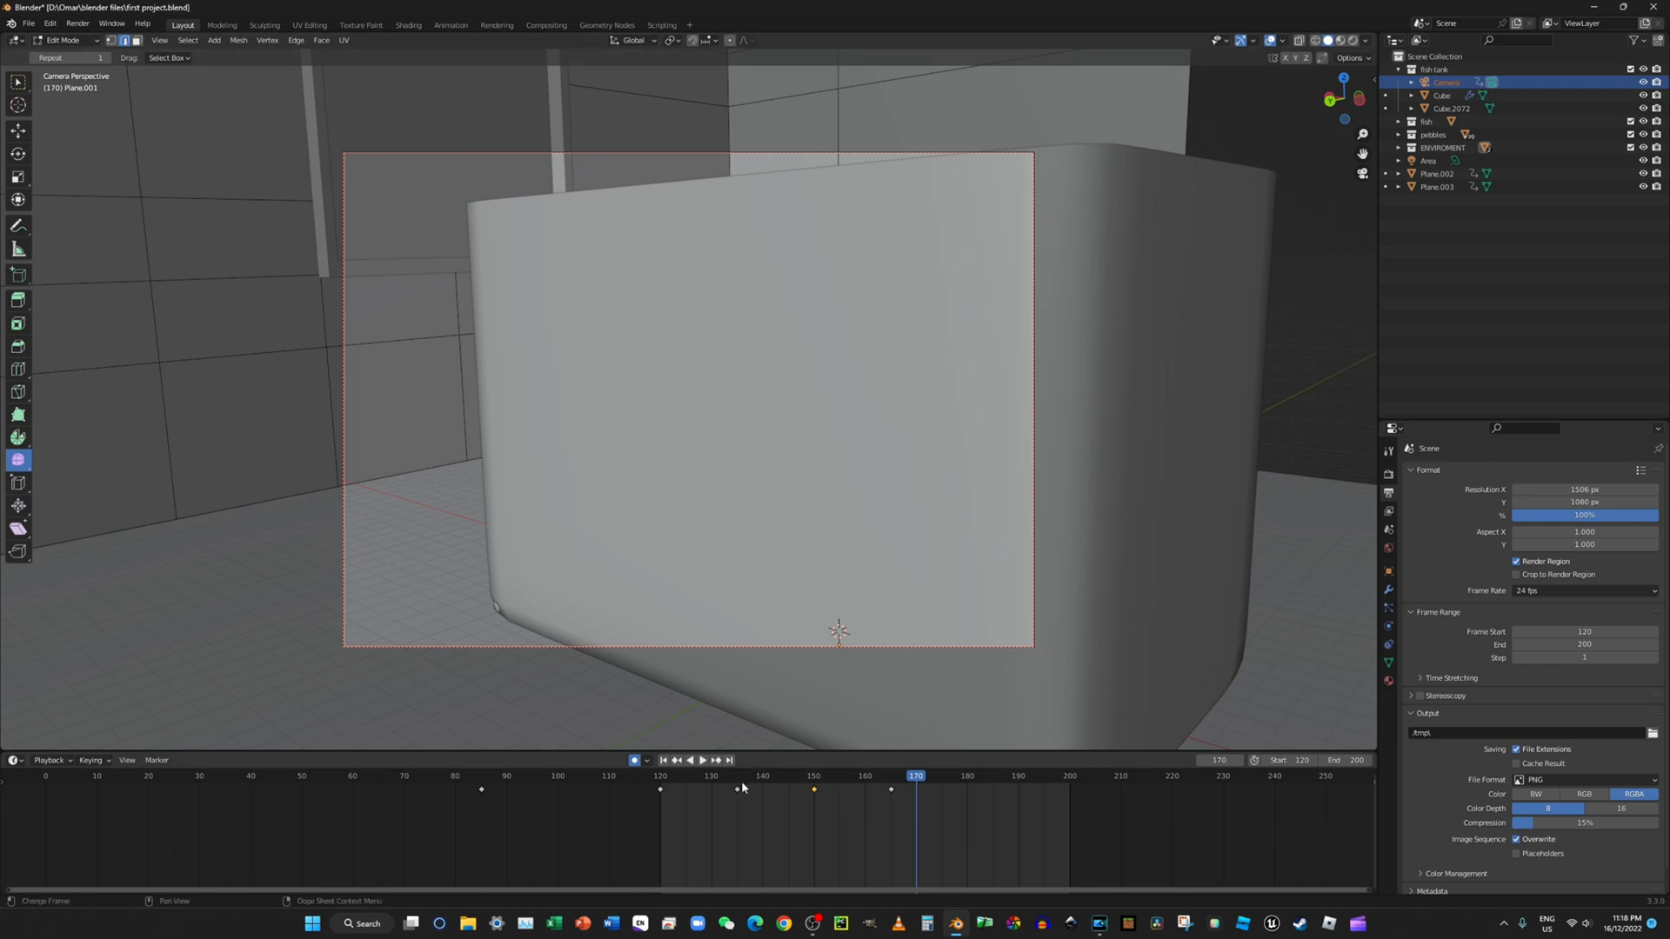
left_click_drag(725, 779, 661, 779)
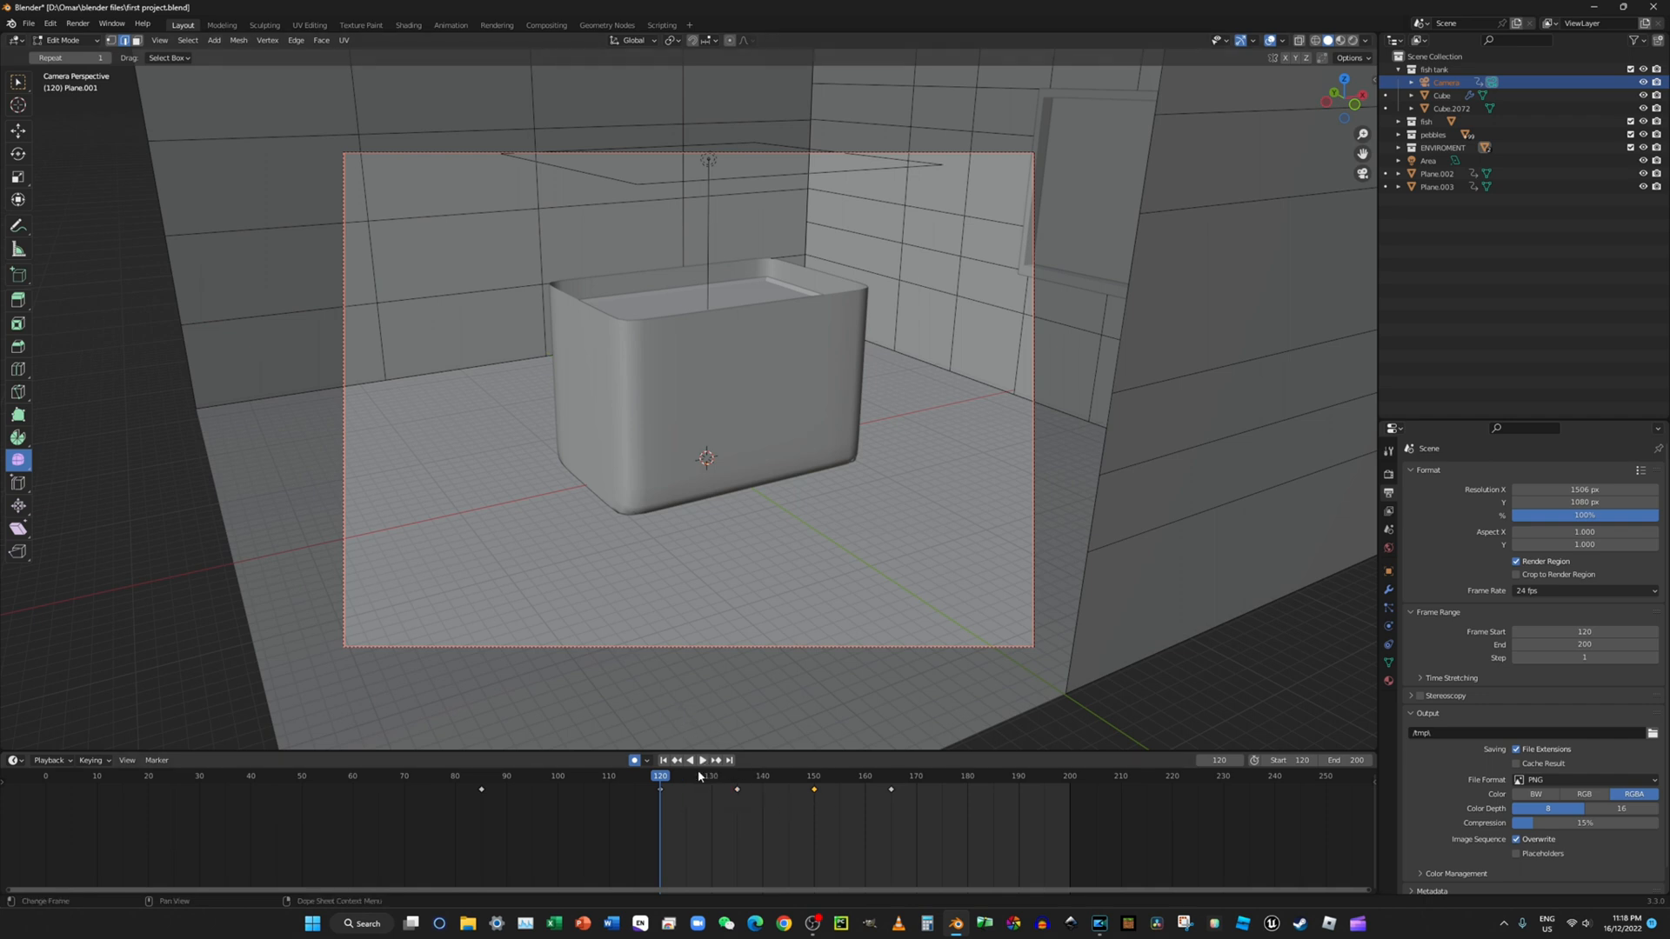
left_click(701, 762)
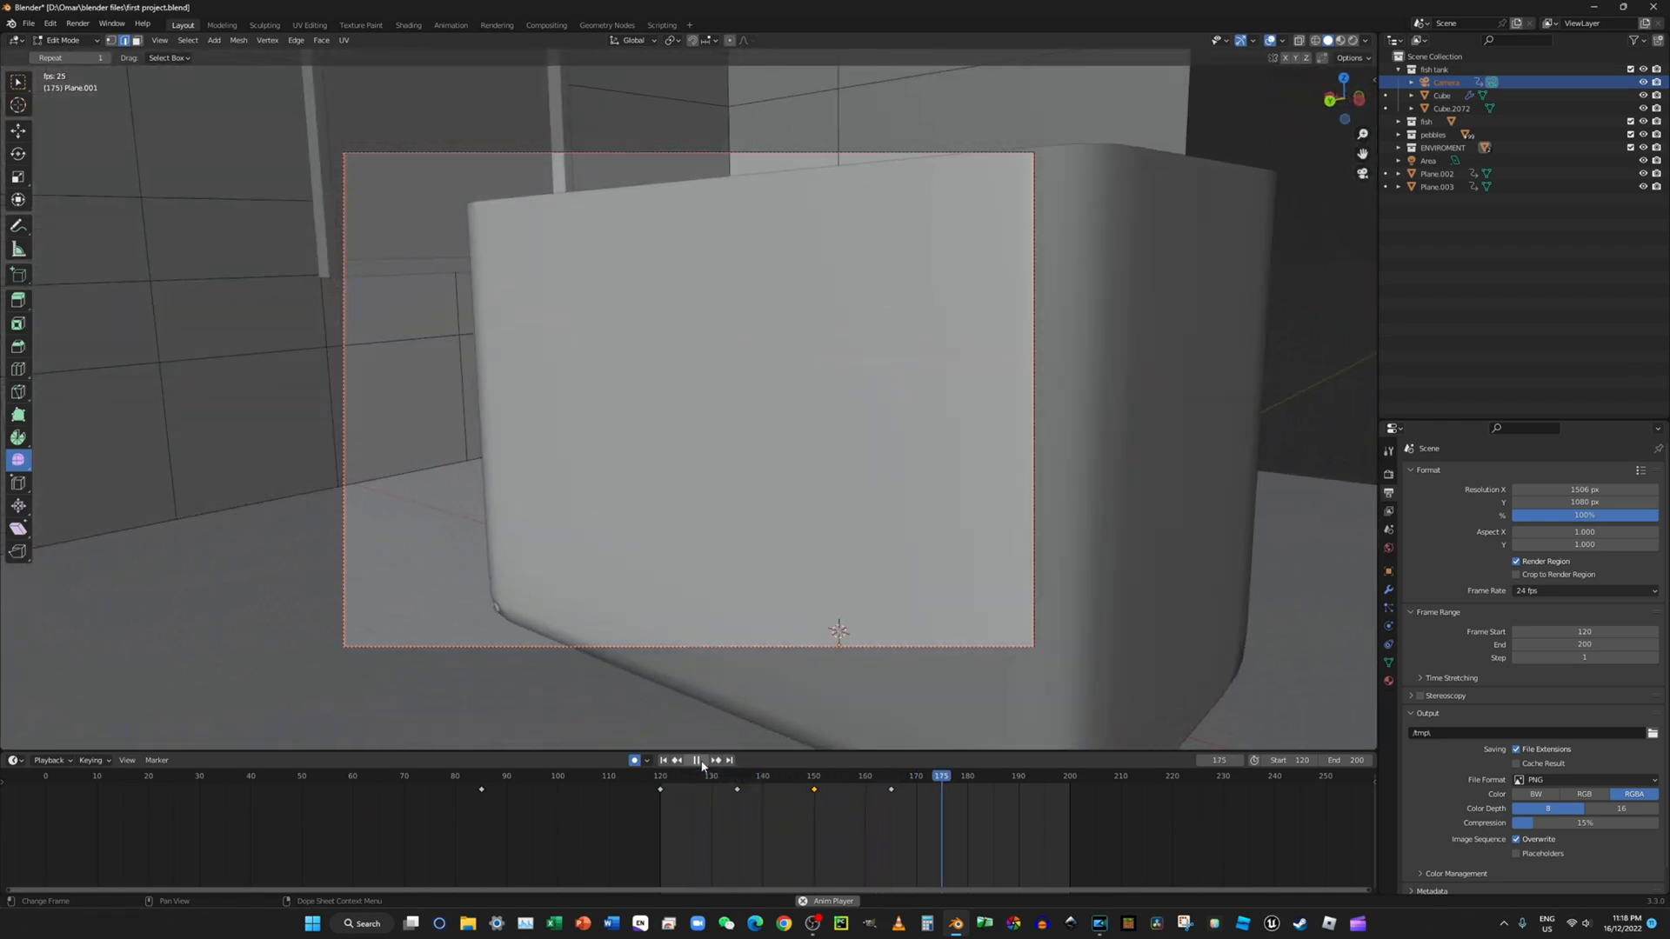
left_click(697, 761)
Step: Go to frame 180, return to Object Mode and move the camera about -4.4 m in X and 3.2 m in Y along the view axes
left_click_drag(983, 778, 969, 778)
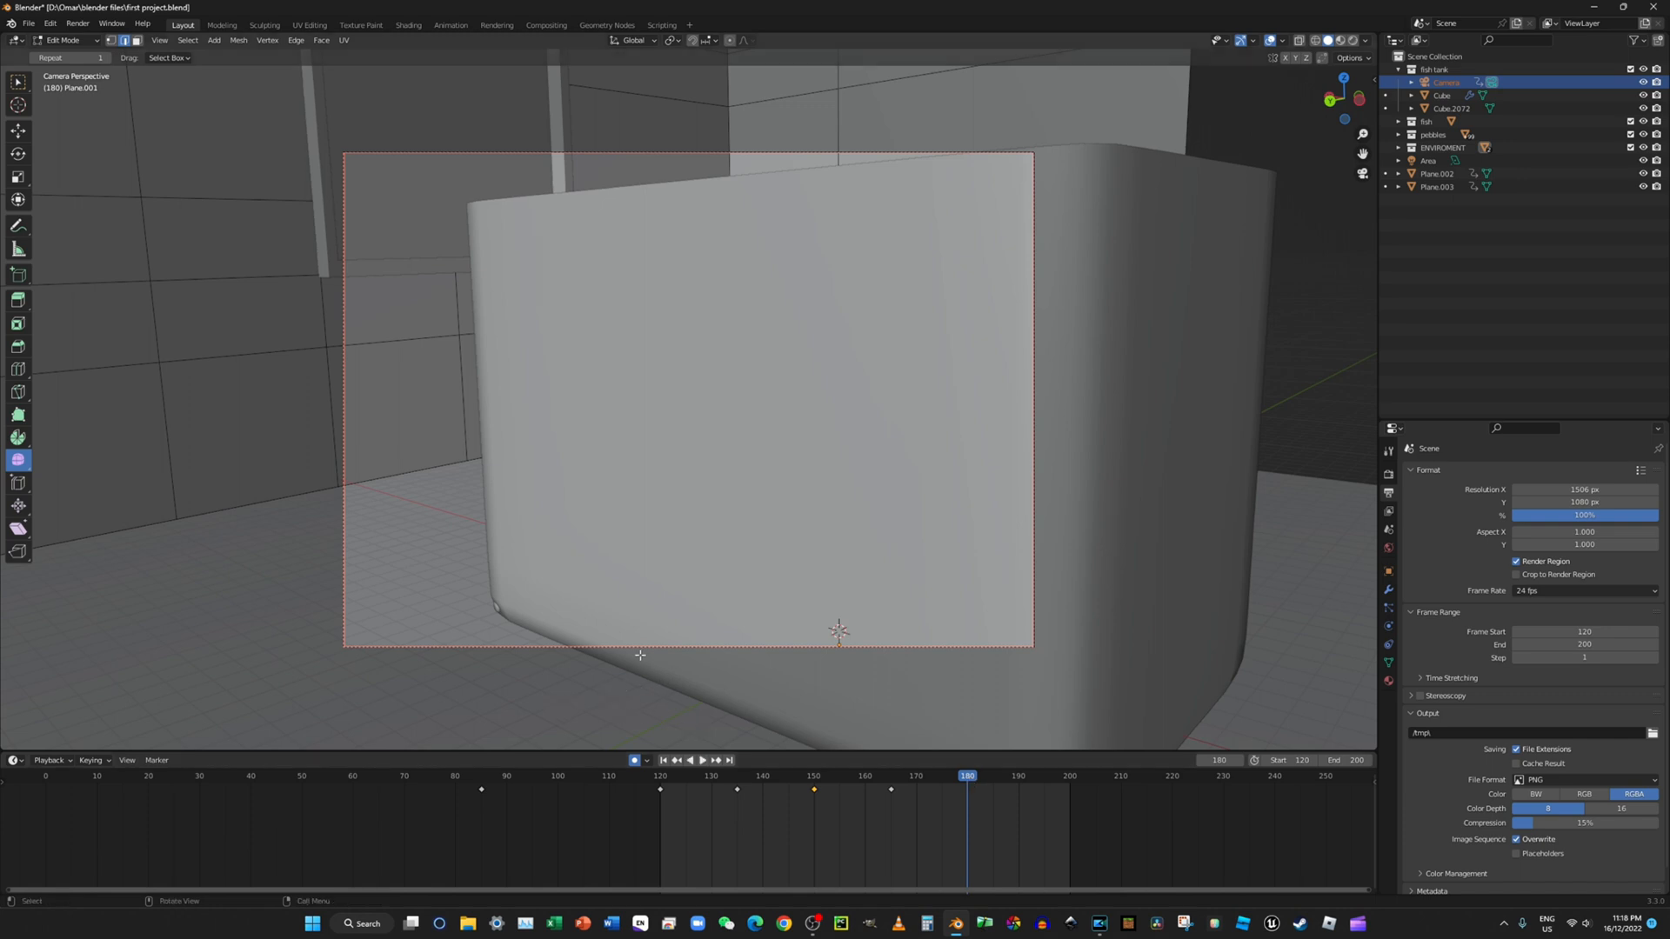
middle_click_drag(640, 655, 620, 694)
scroll(790, 645, "down", 3)
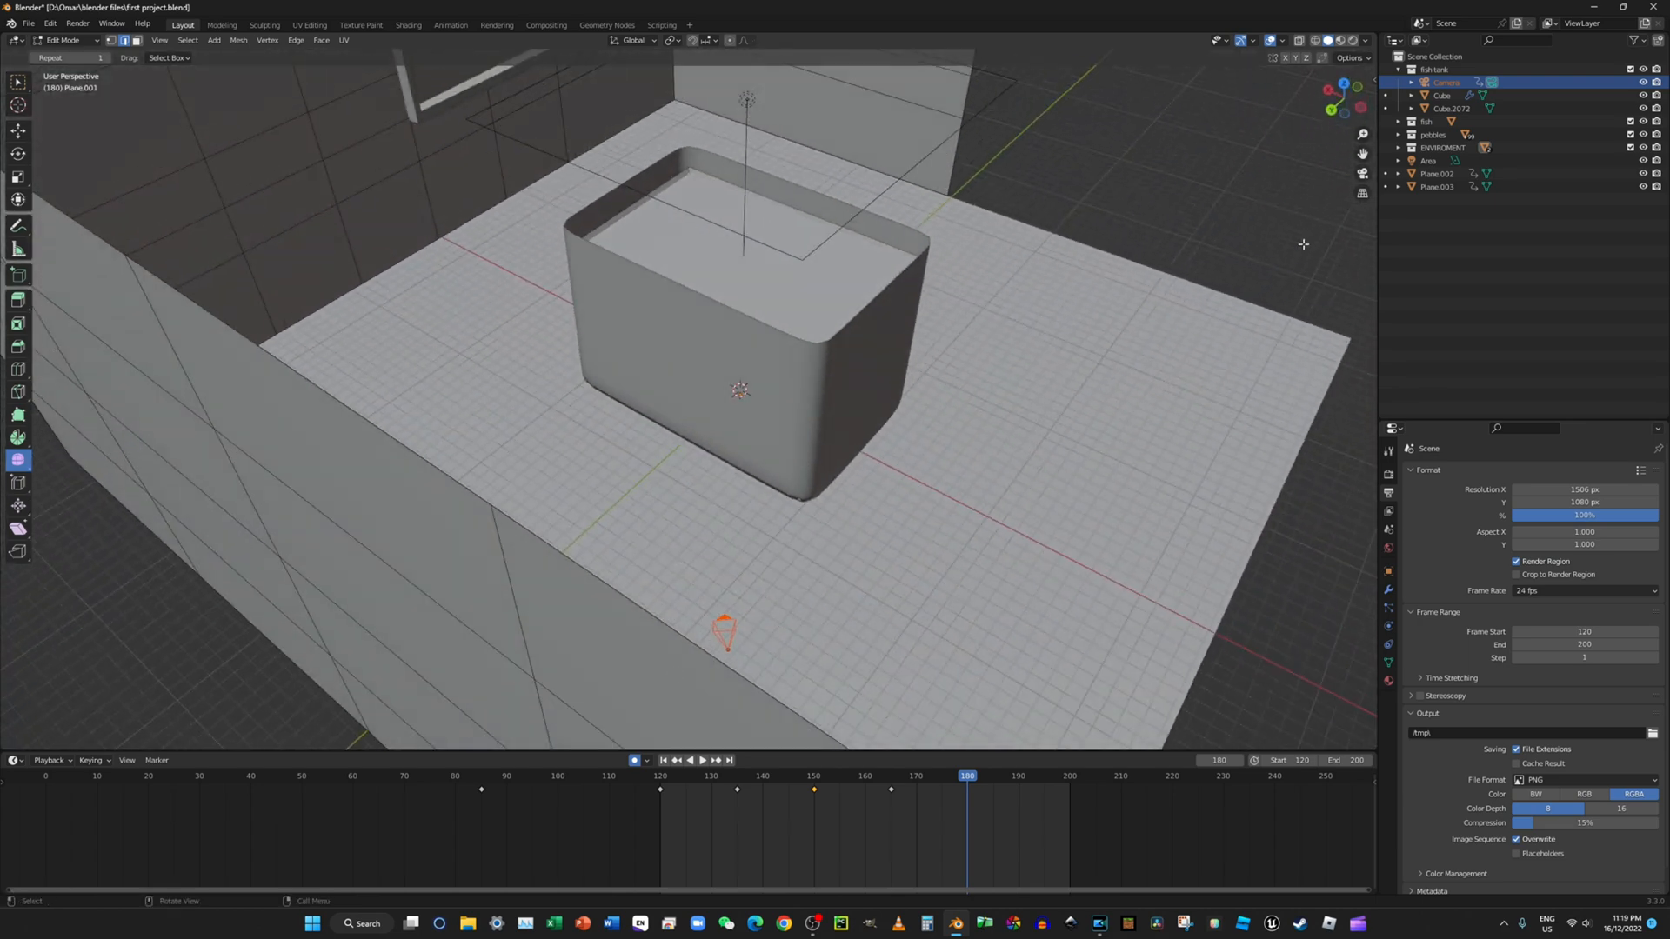
left_click(1363, 174)
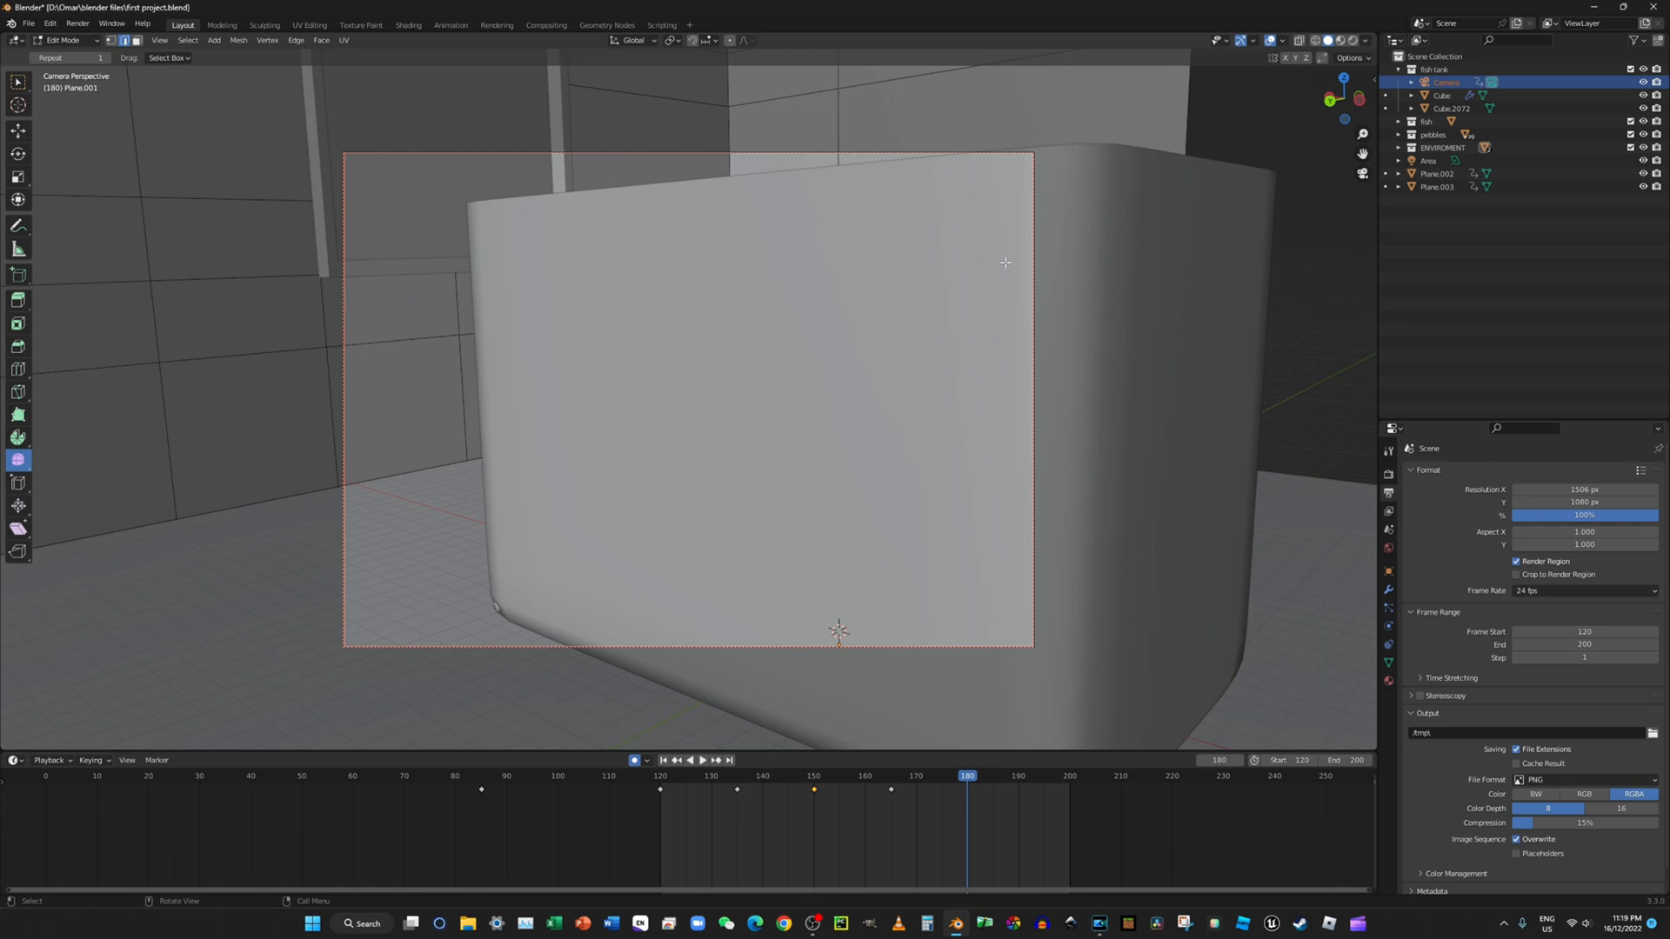
left_click(65, 40)
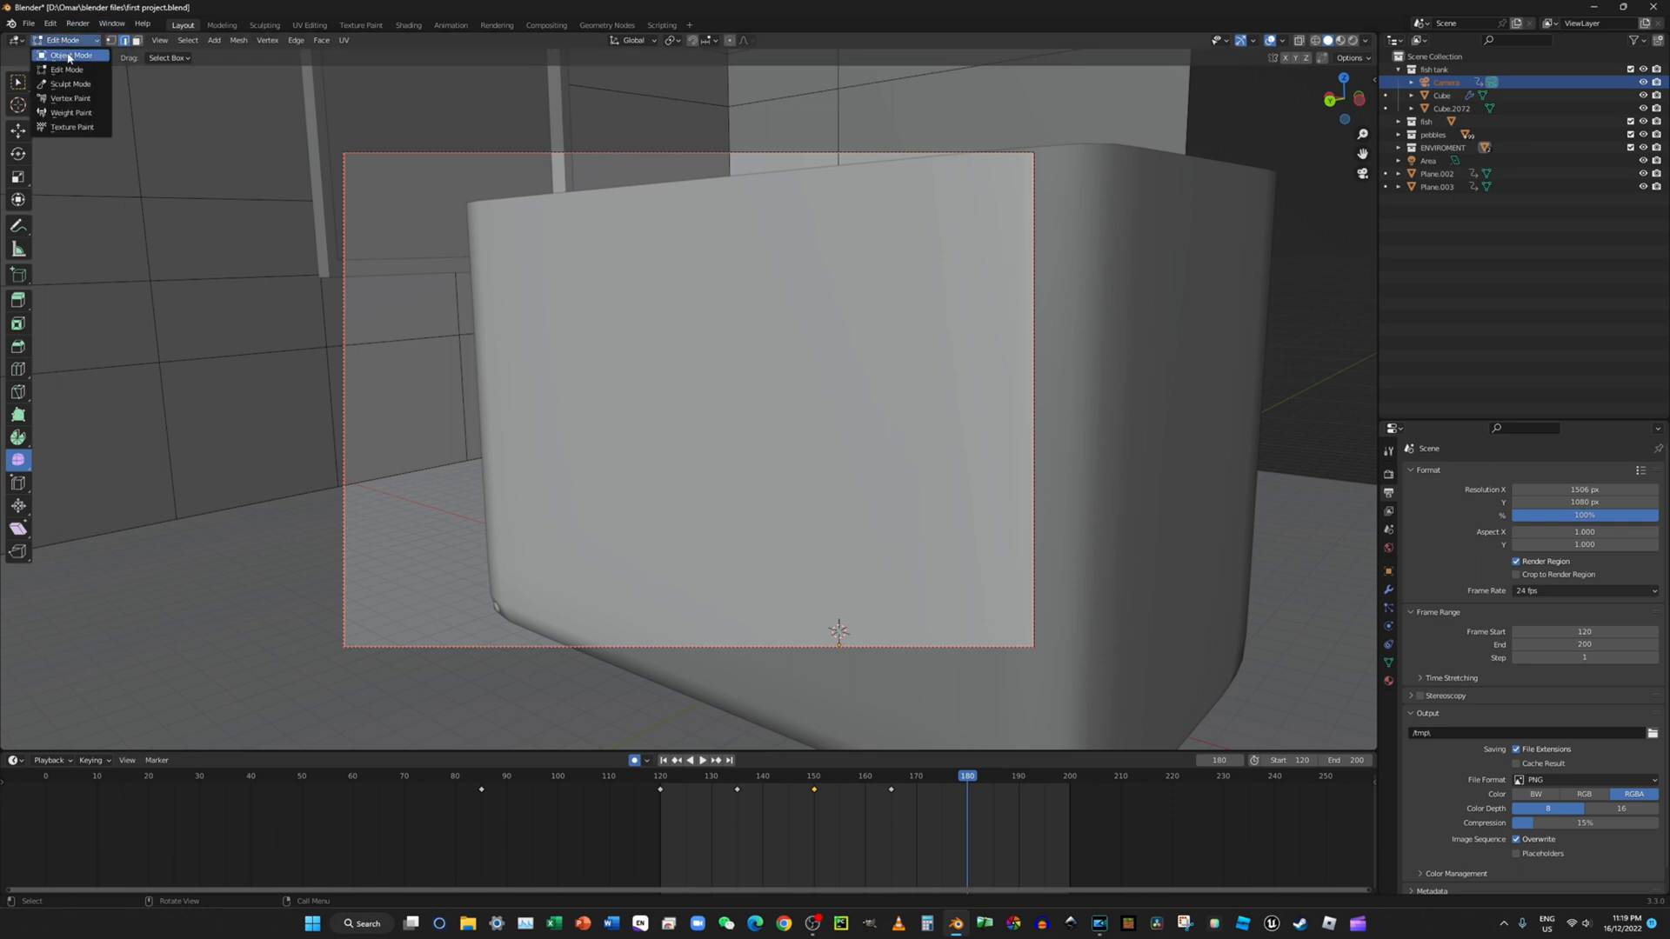
left_click(69, 55)
key("g")
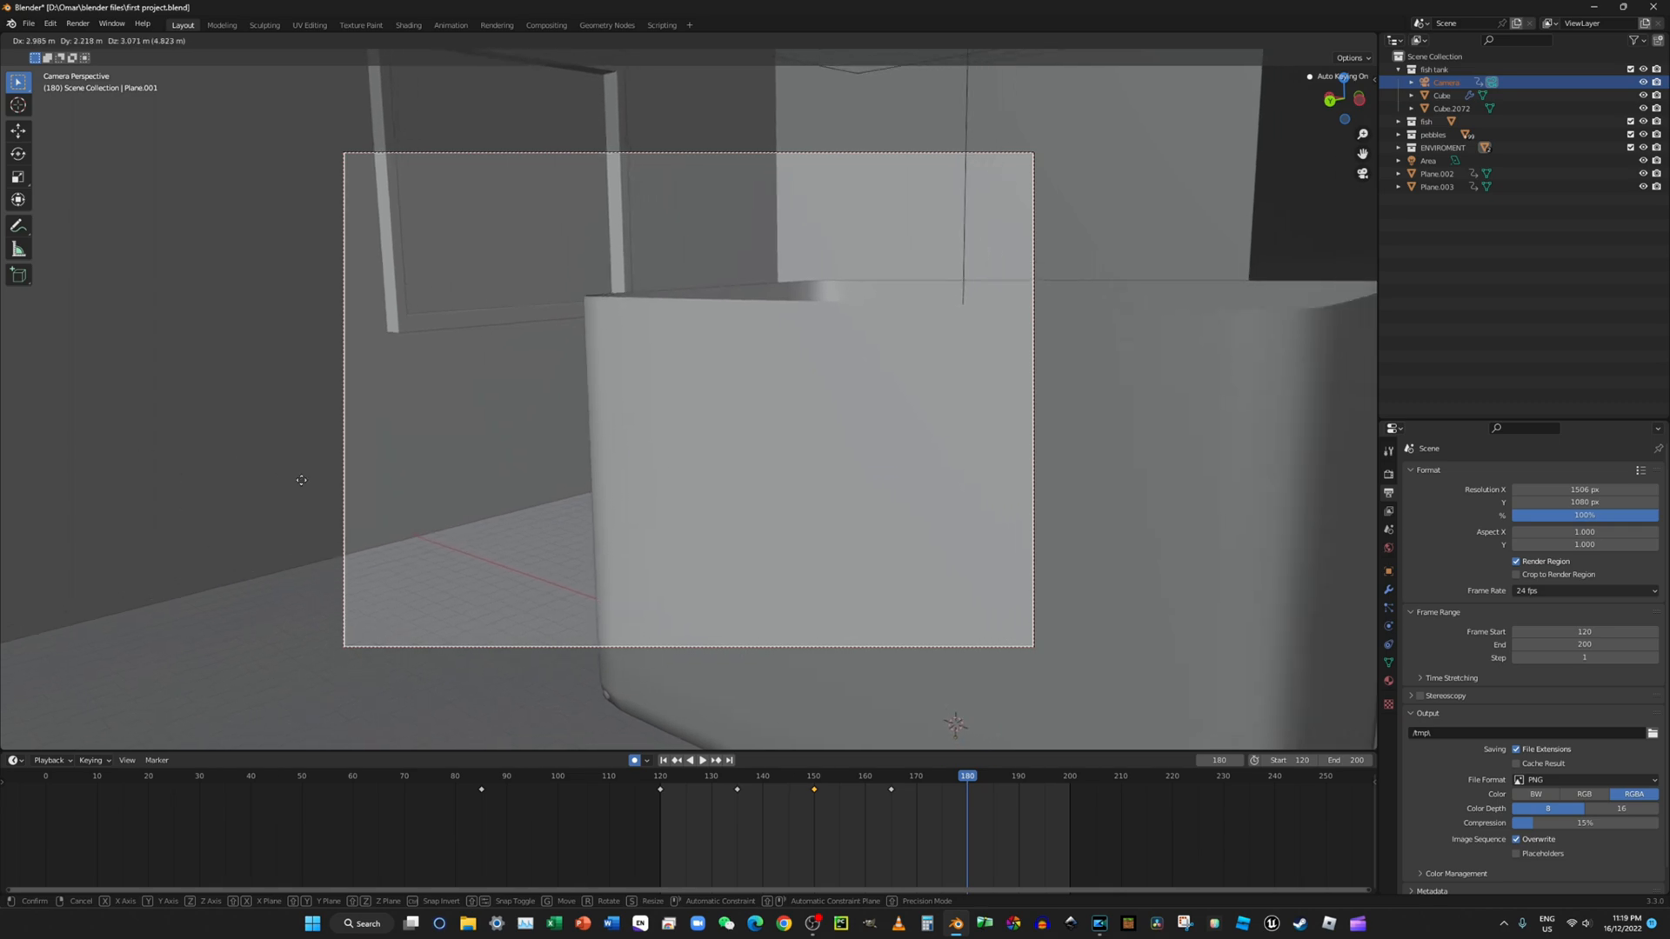
left_click(194, 455)
Step: Seen from above the tank, move the camera at frame 180 about 31.3 m in global X and -2.8 m in Y
middle_click_drag(194, 455, 554, 580)
scroll(481, 553, "down", 7)
key("g")
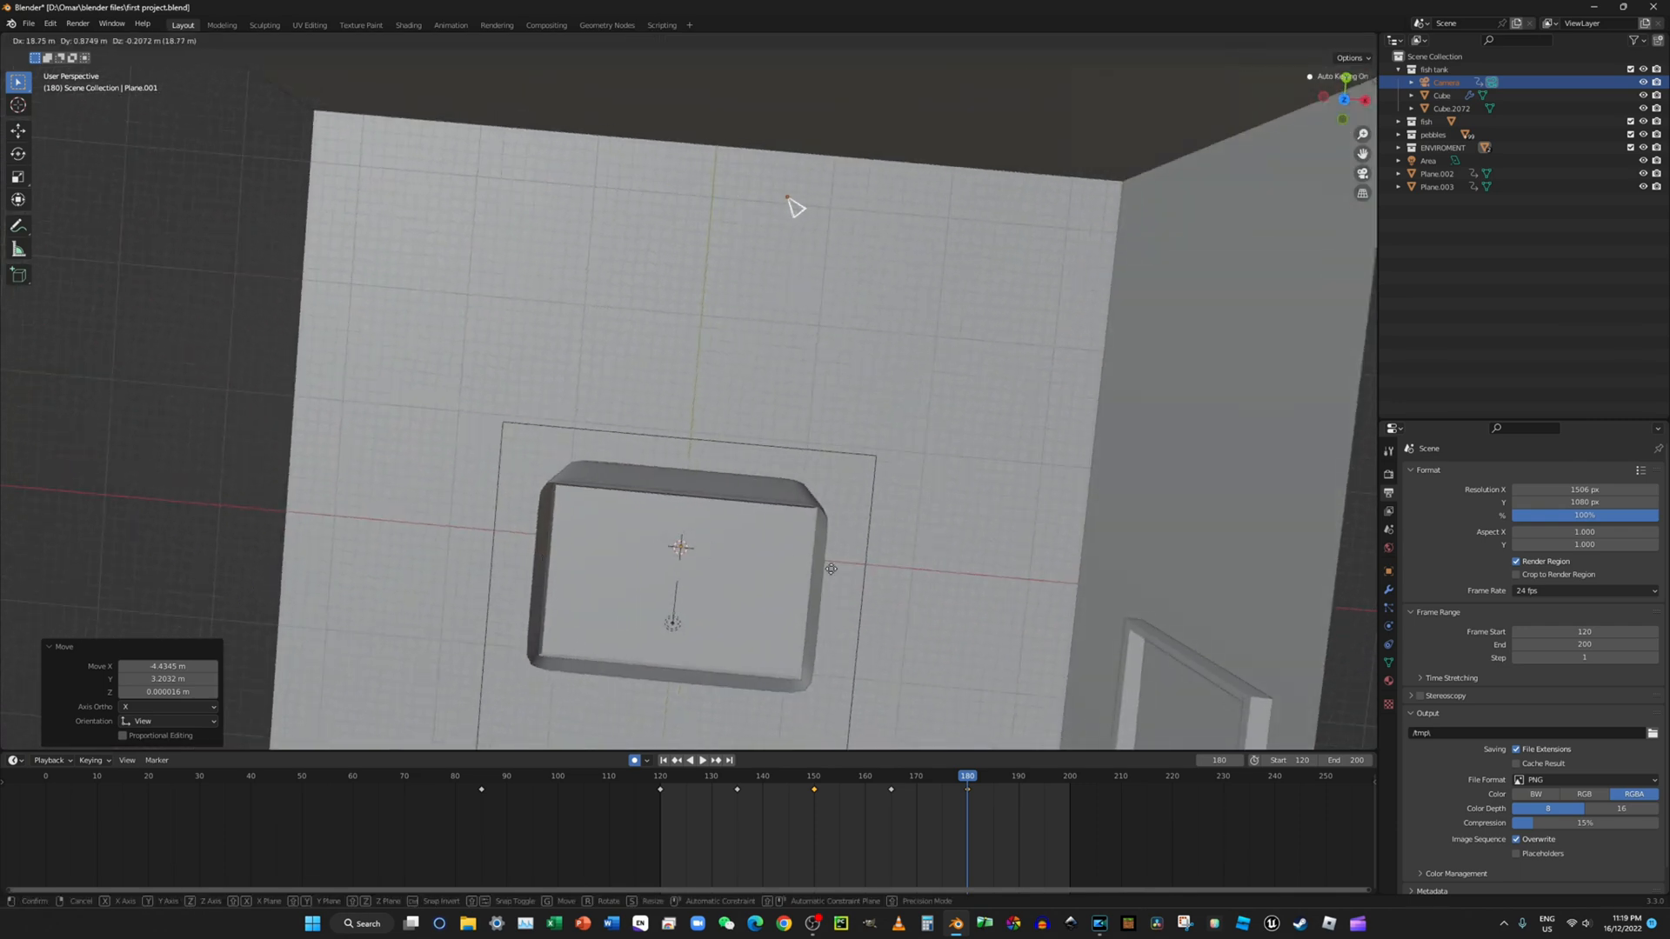
left_click(973, 272)
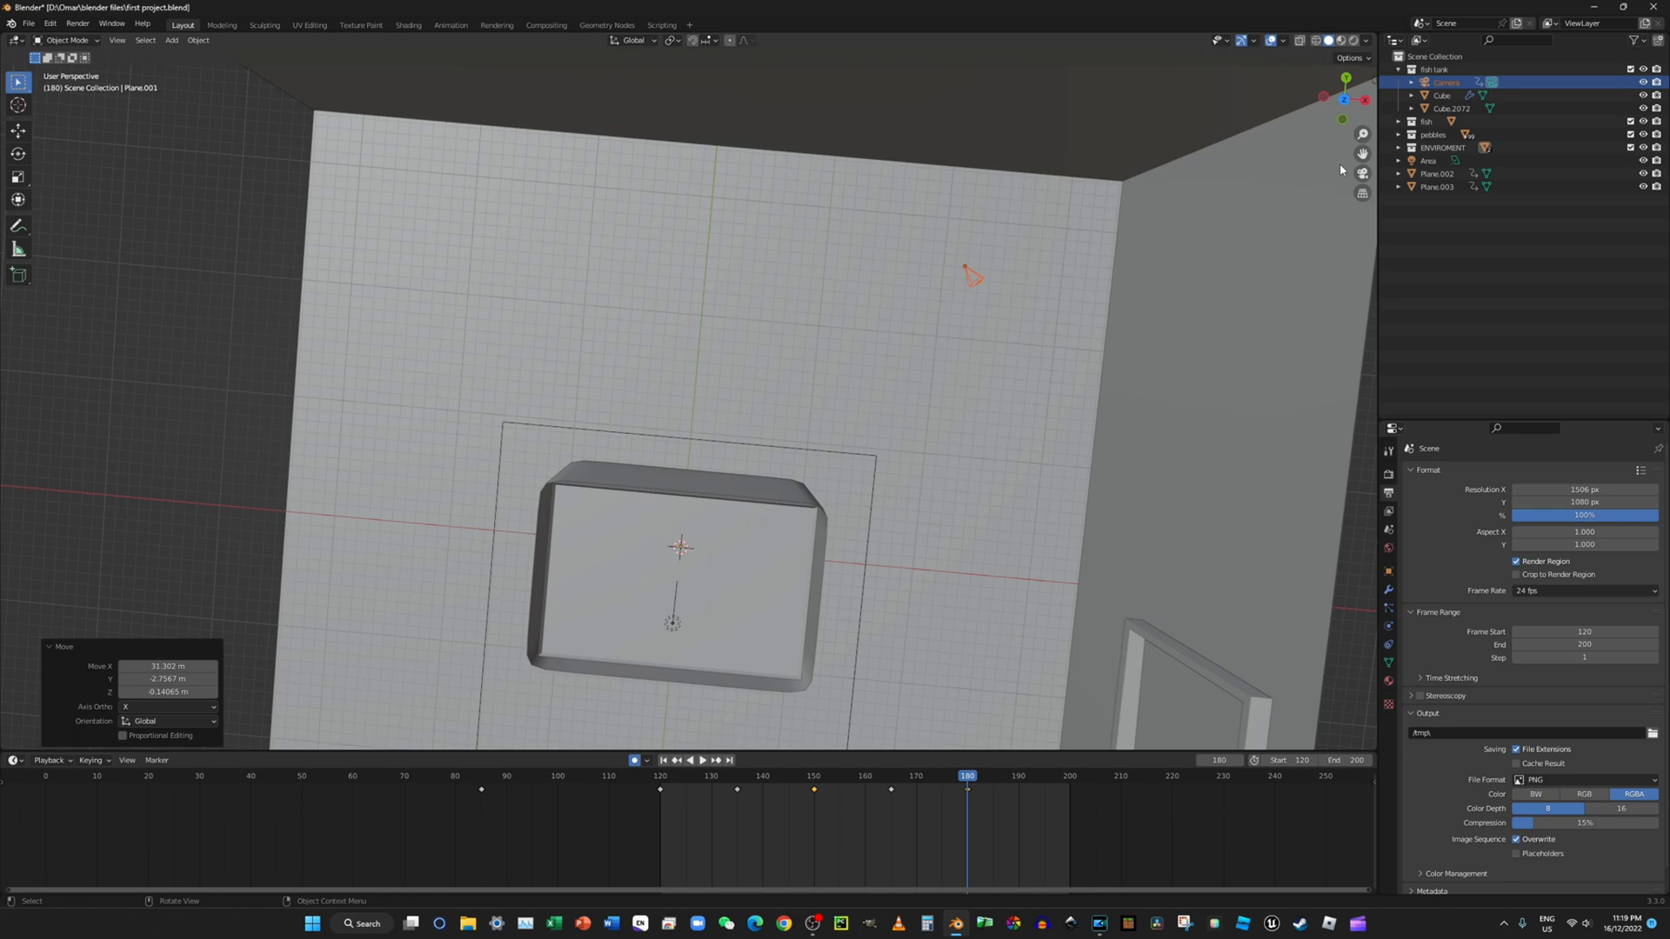
Step: In the camera view, rotate the camera at frame 180 about 67.6° around global Z so it faces the fish tank
left_click(1362, 173)
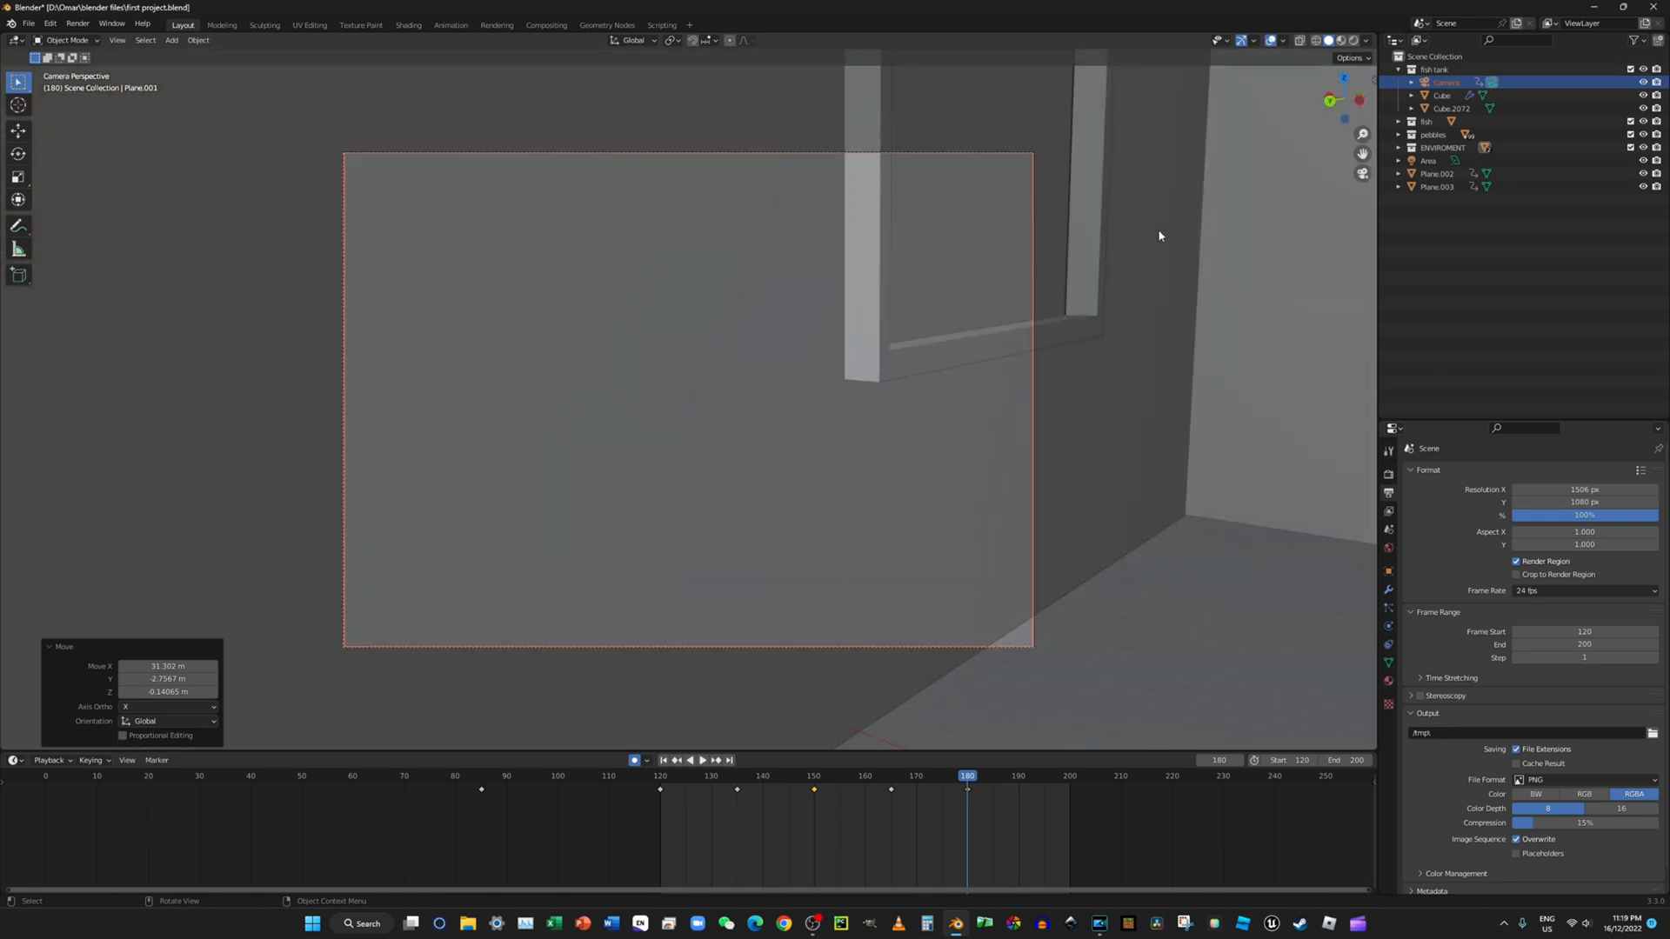
key("r")
key("z")
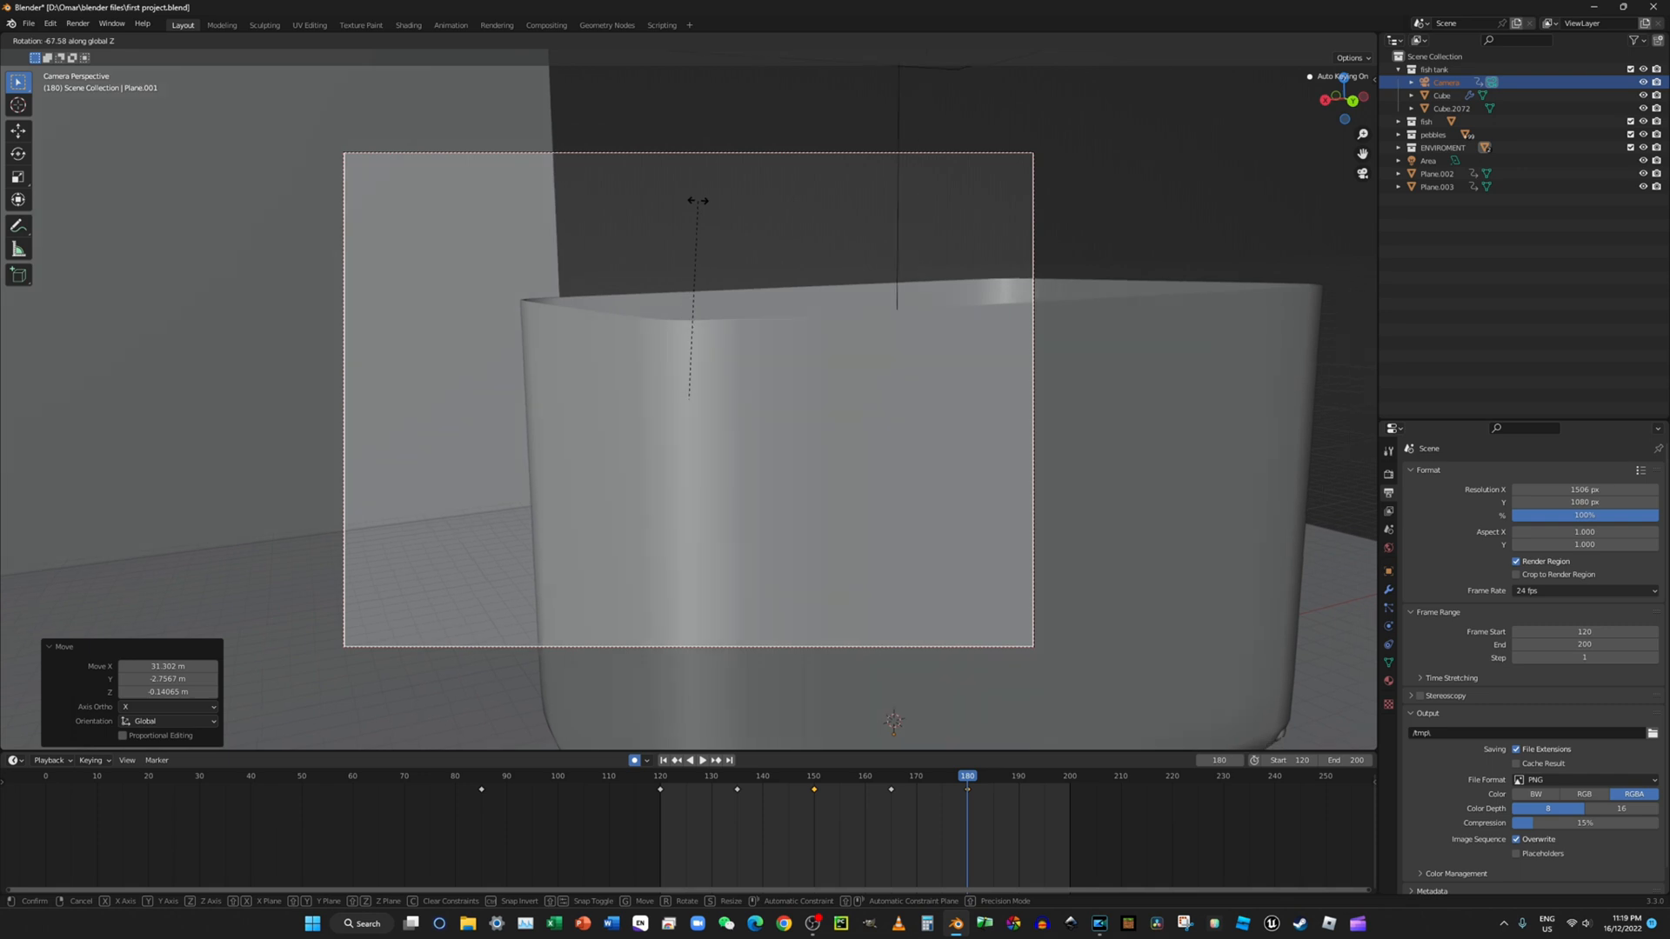
left_click(697, 201)
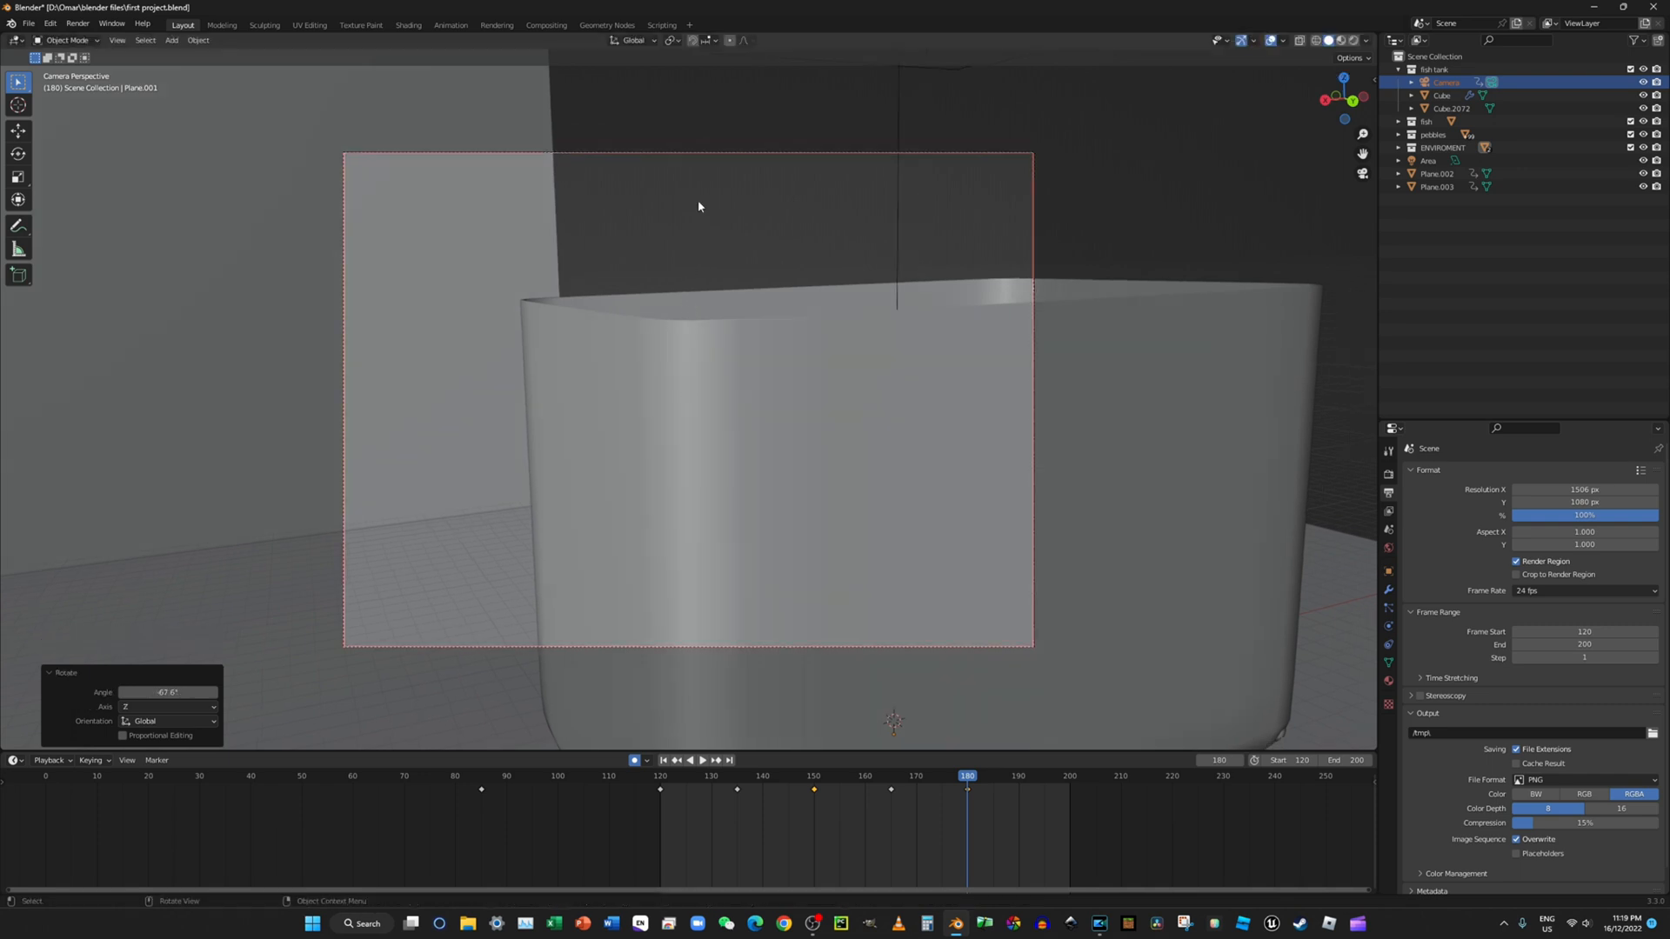
Step: At frame 190, move the camera about 7.7 m in X, -22.8 m in Y and -1 m in Z, beside the tank's short end
middle_click_drag(699, 206, 262, 196)
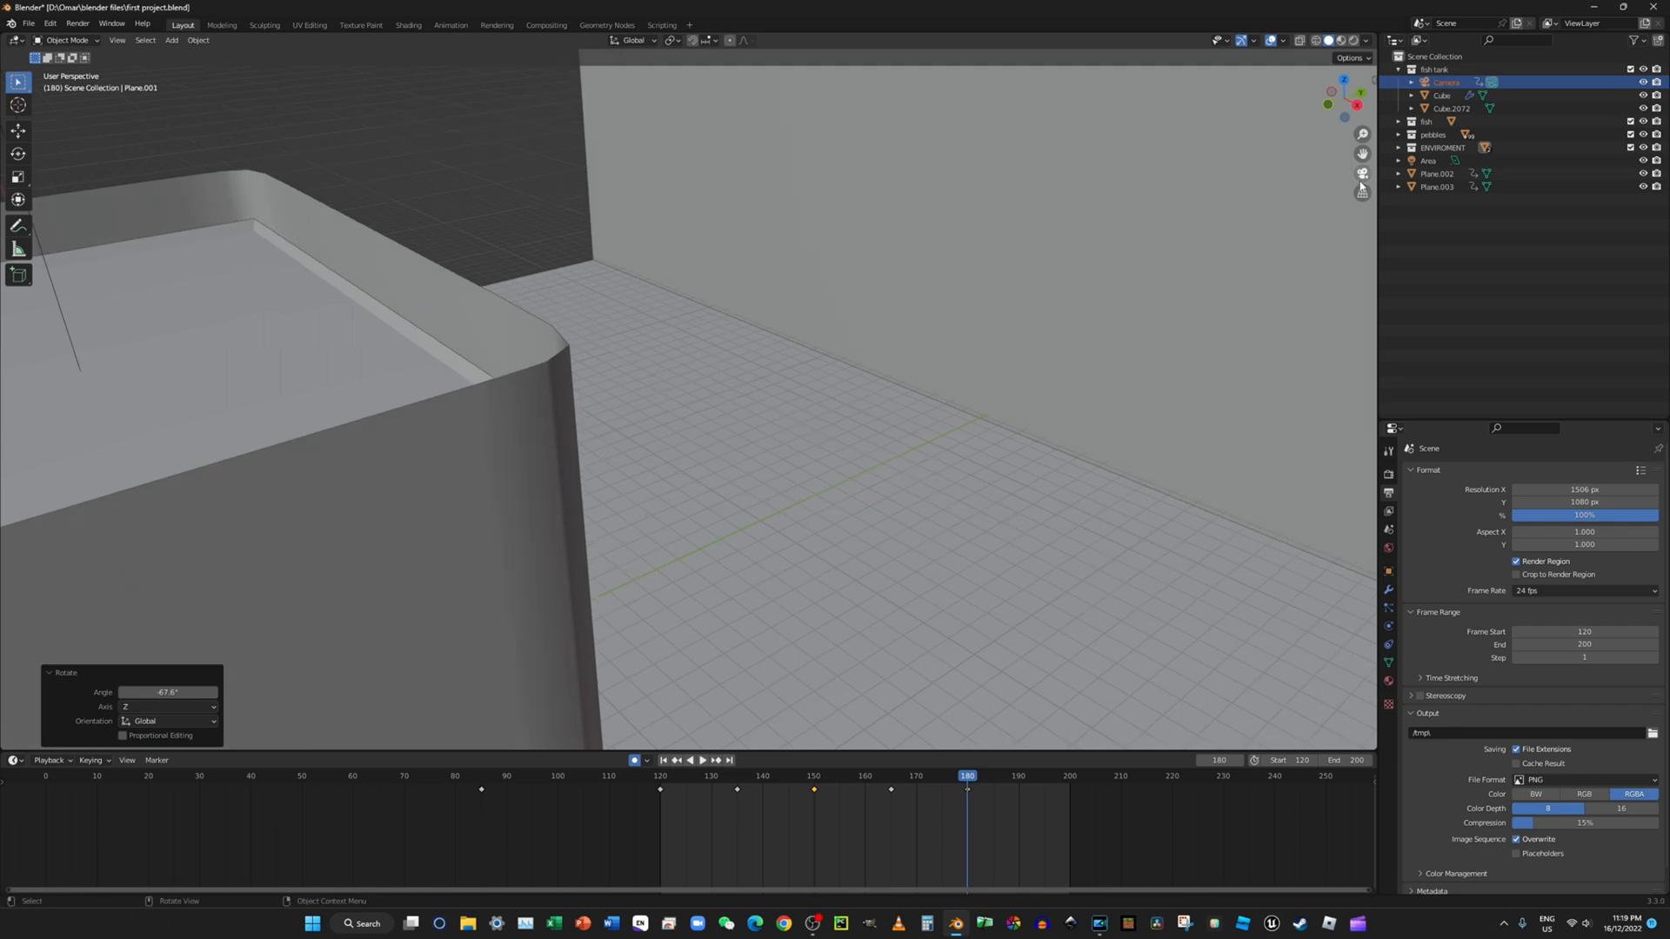
key("space")
key("space")
middle_click_drag(1249, 250, 1165, 294)
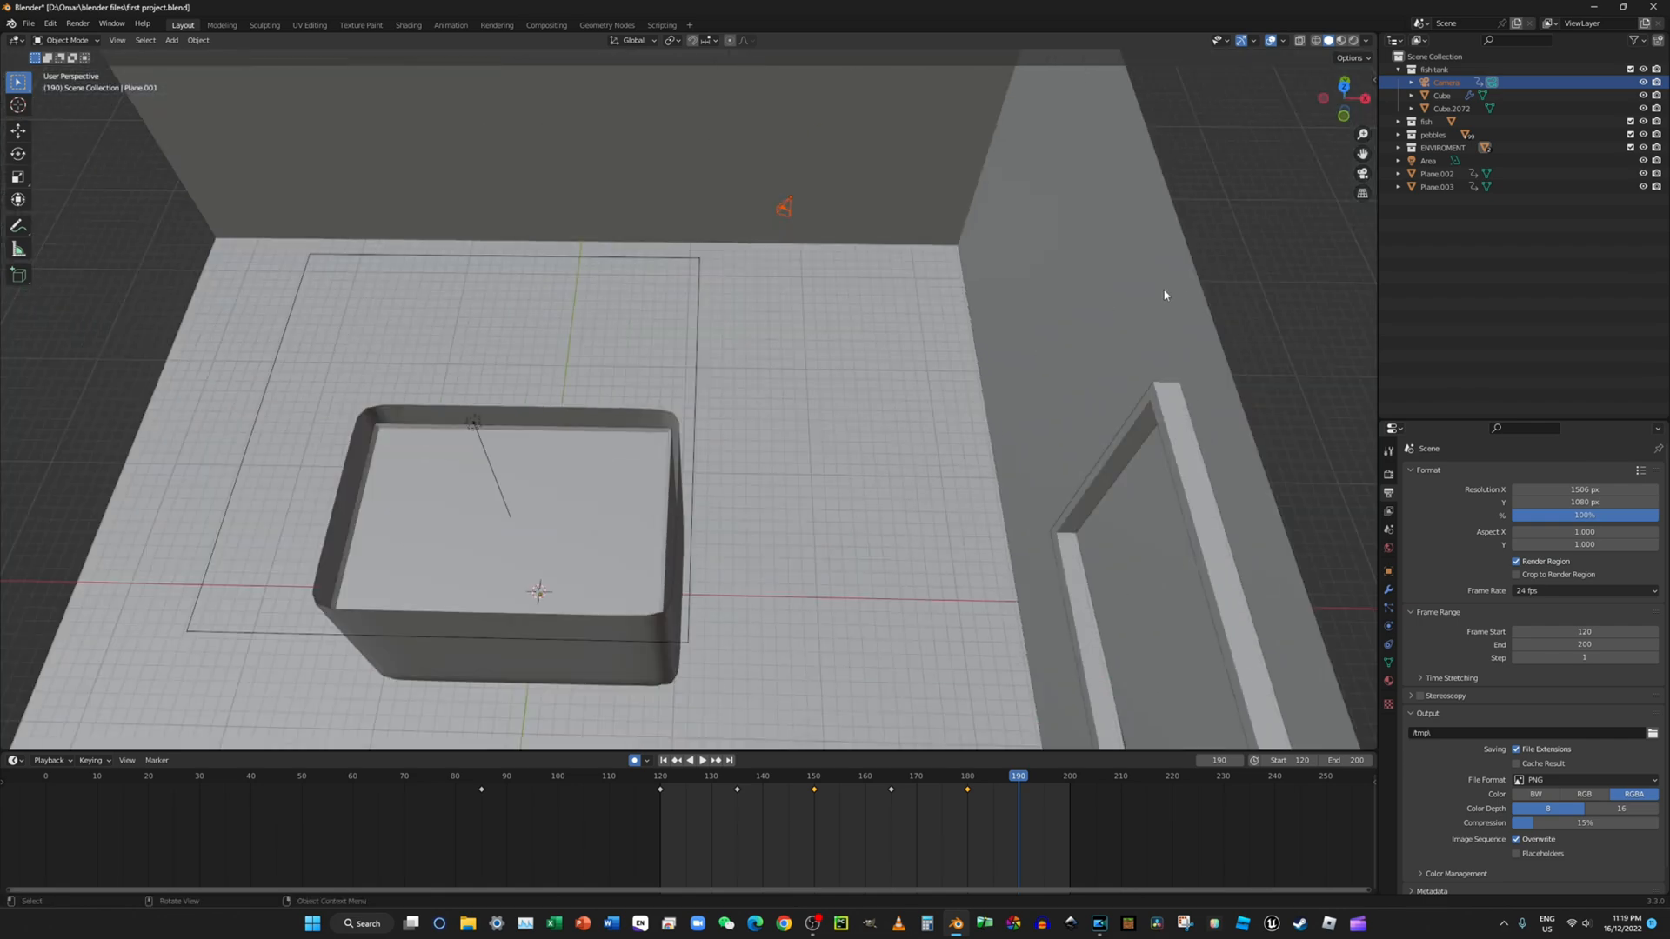
middle_click_drag(885, 289, 992, 313)
key("g")
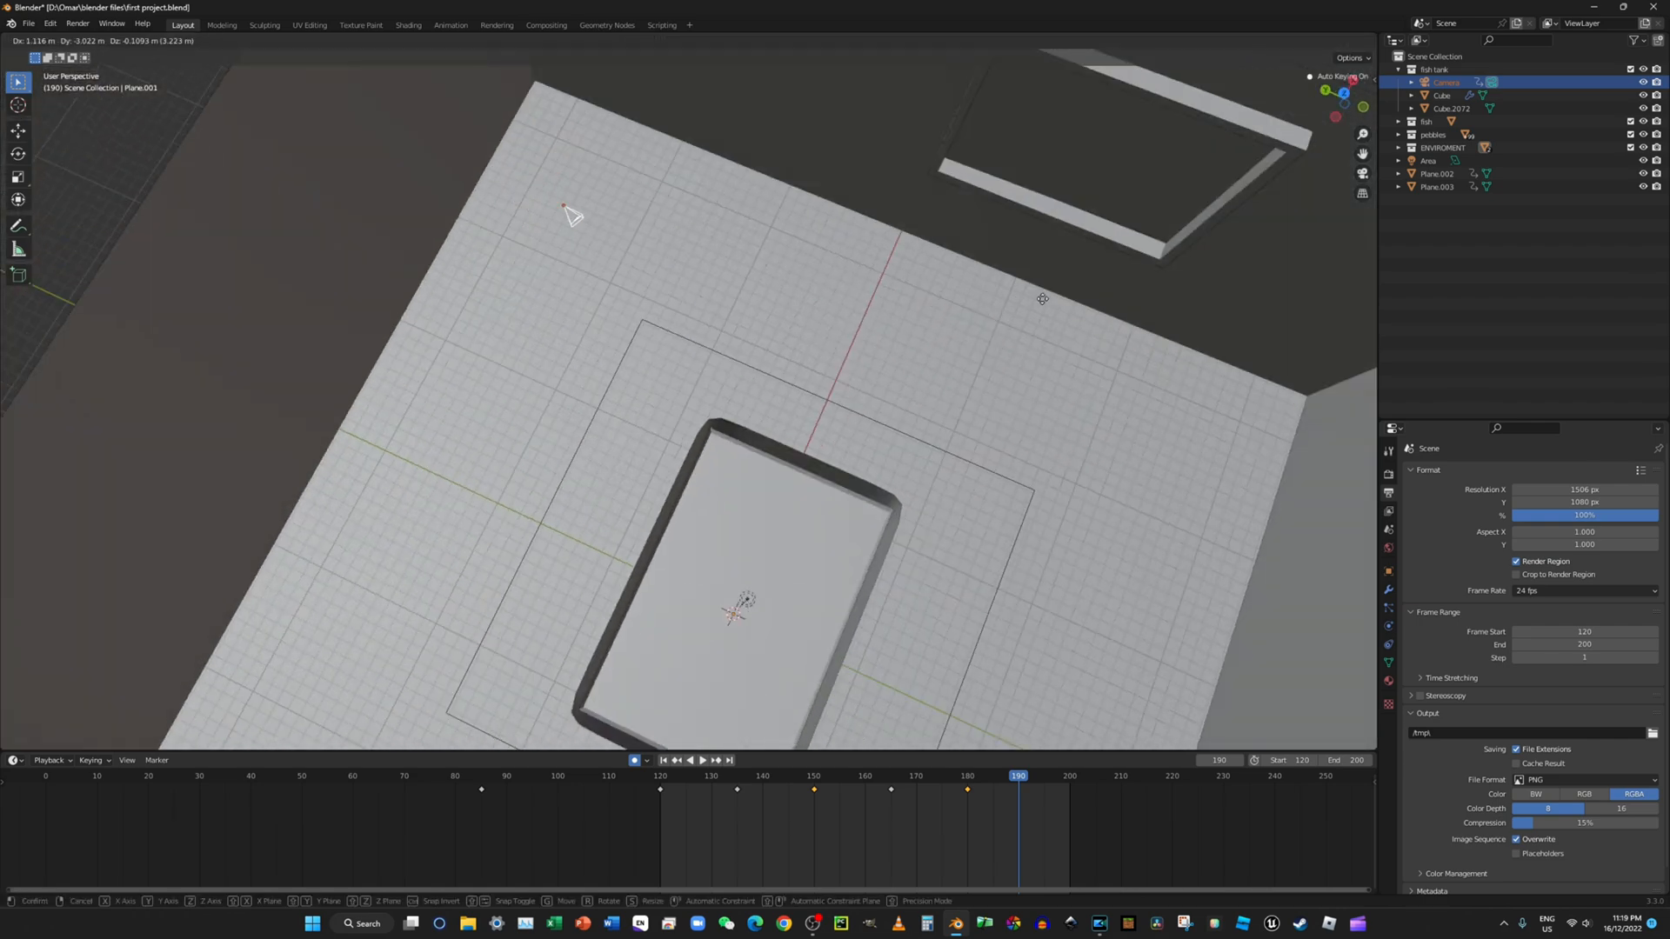
left_click(1341, 332)
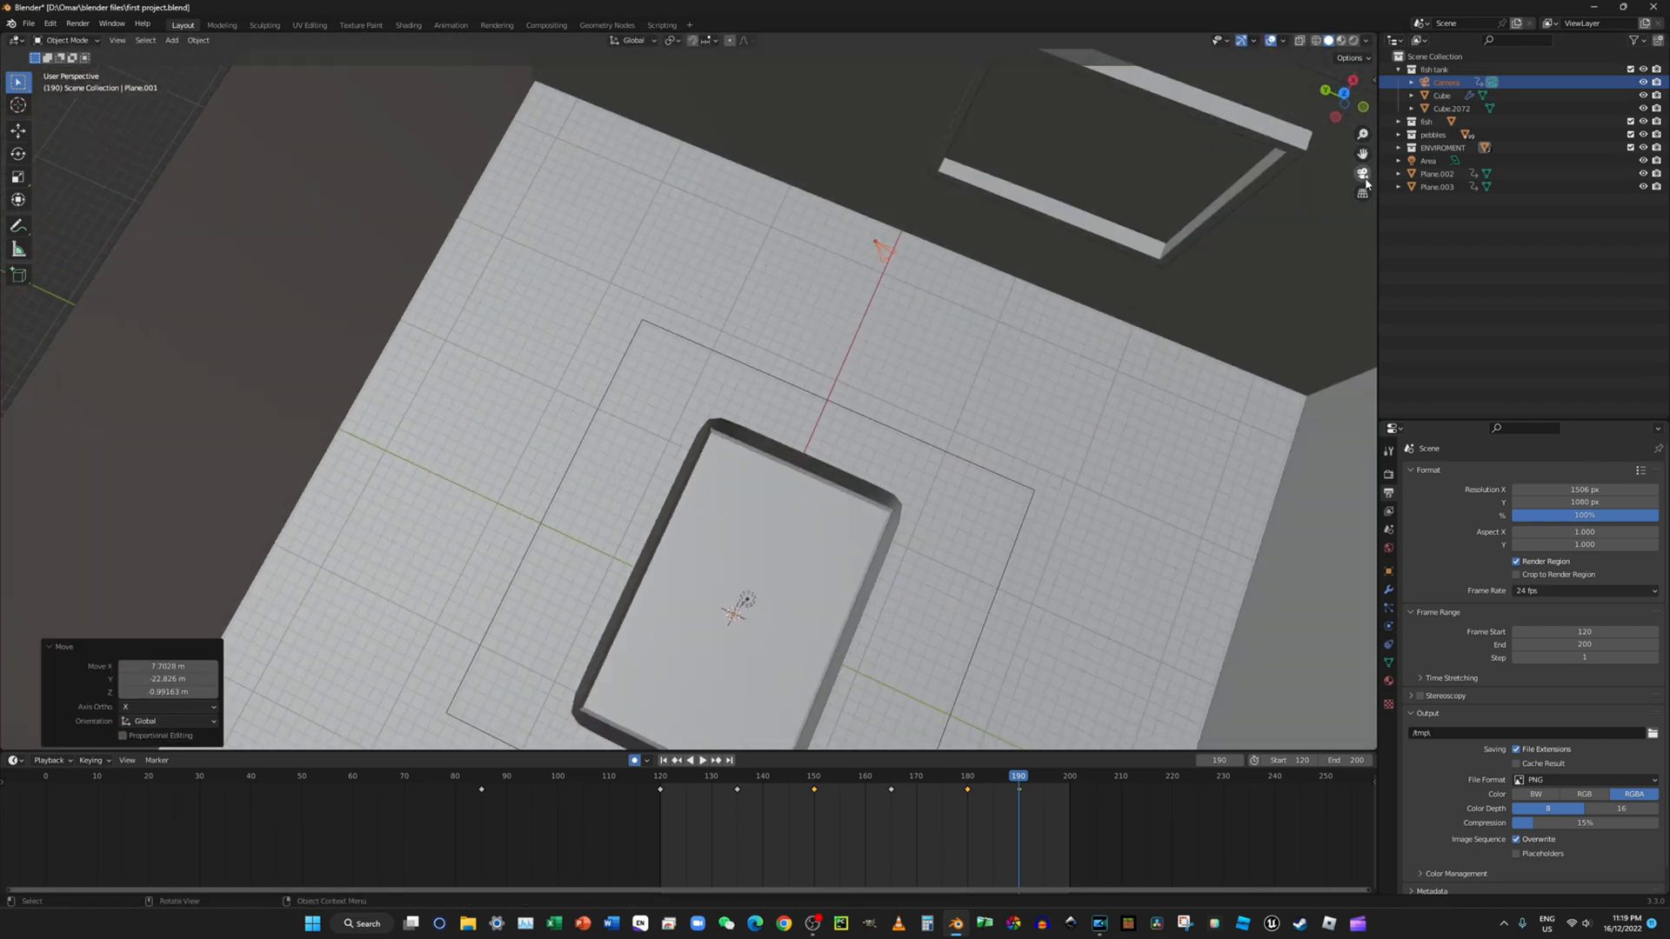
Step: In the camera view, rotate the camera at frame 190 about 60° around global Z so it faces the tank's short side
left_click(1362, 174)
key("r")
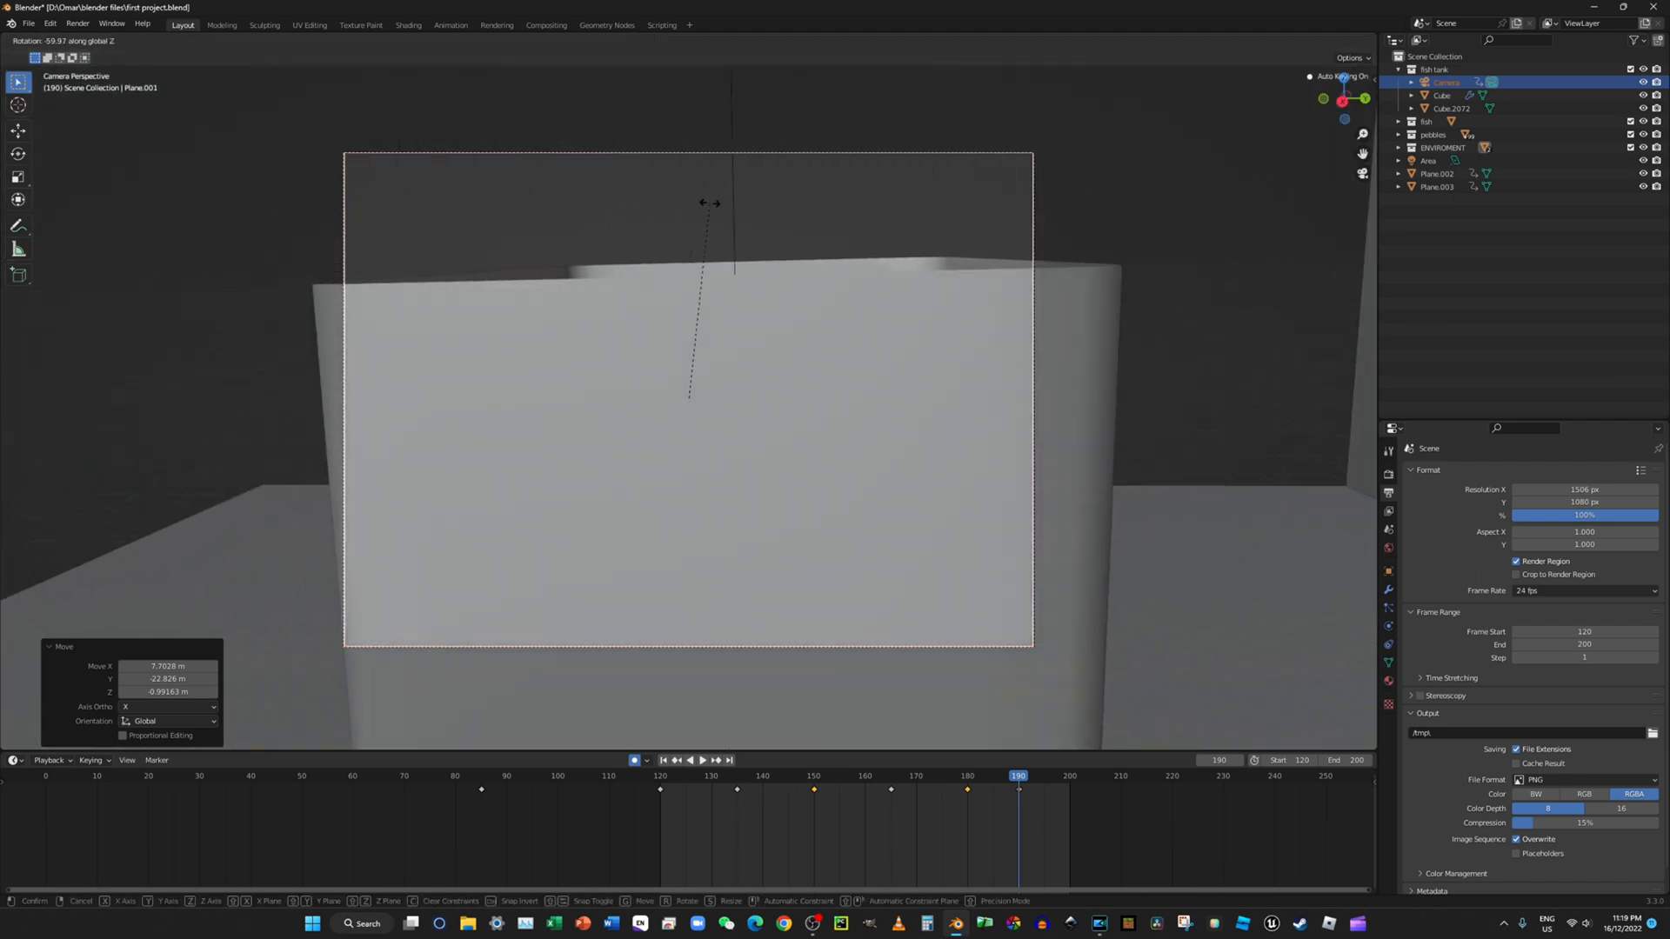
left_click(710, 204)
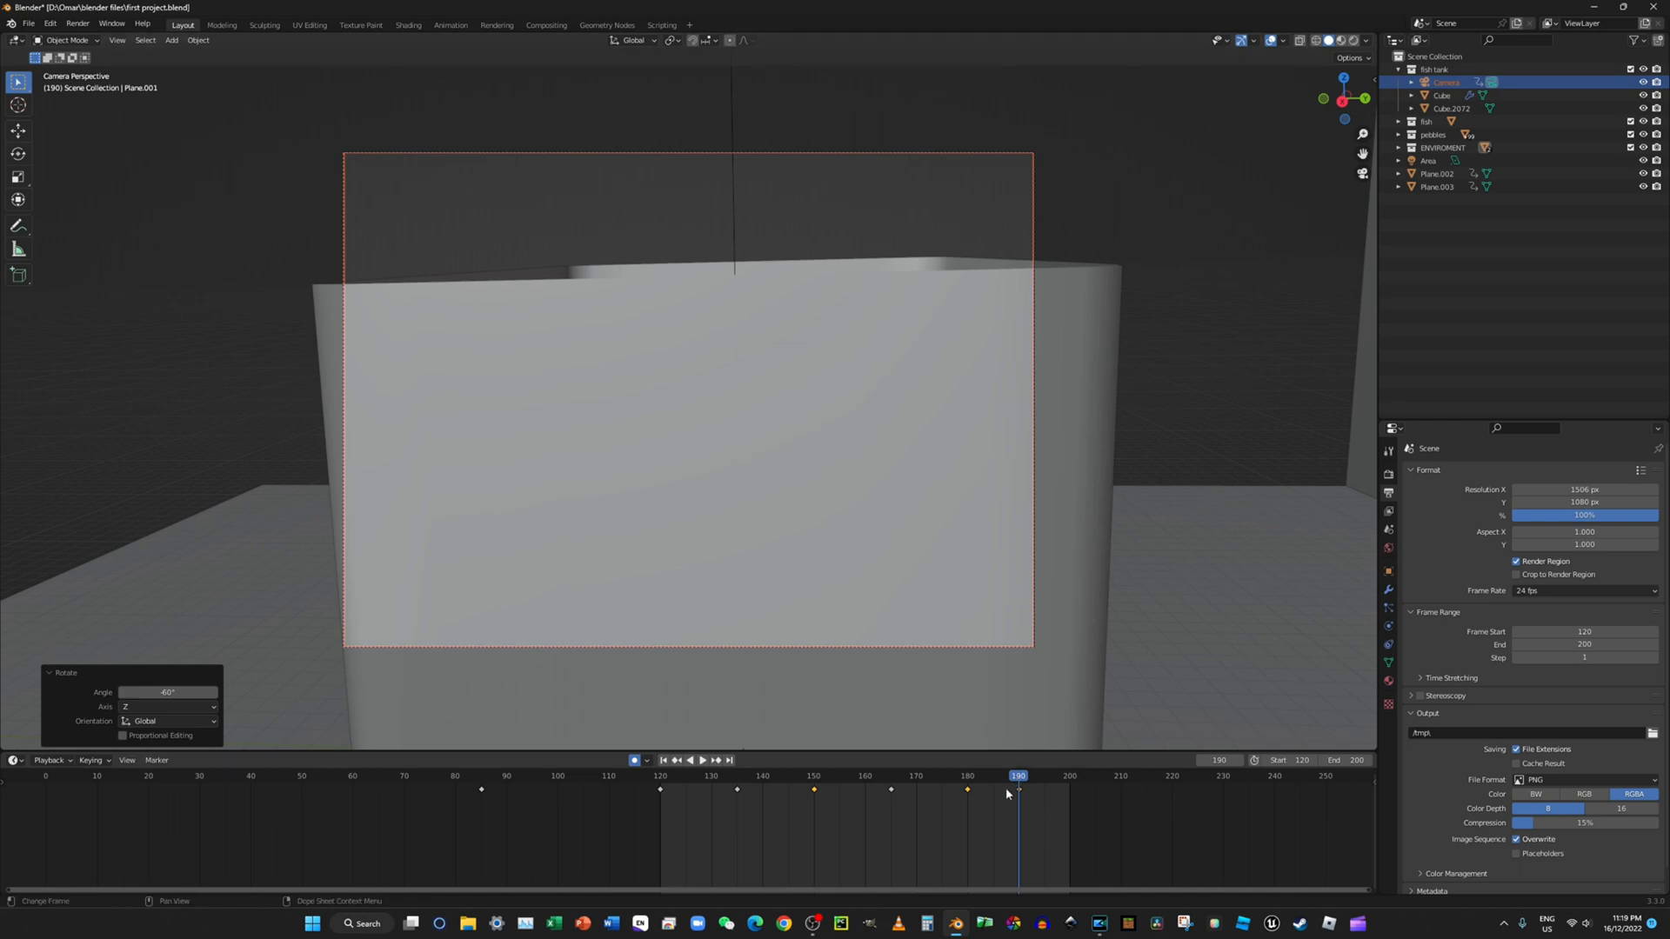
Step: At frame 200, move the camera about 2.9 m in X and -23.7 m in Y past the tank, and check it through the camera view
left_click_drag(1072, 792, 1069, 783)
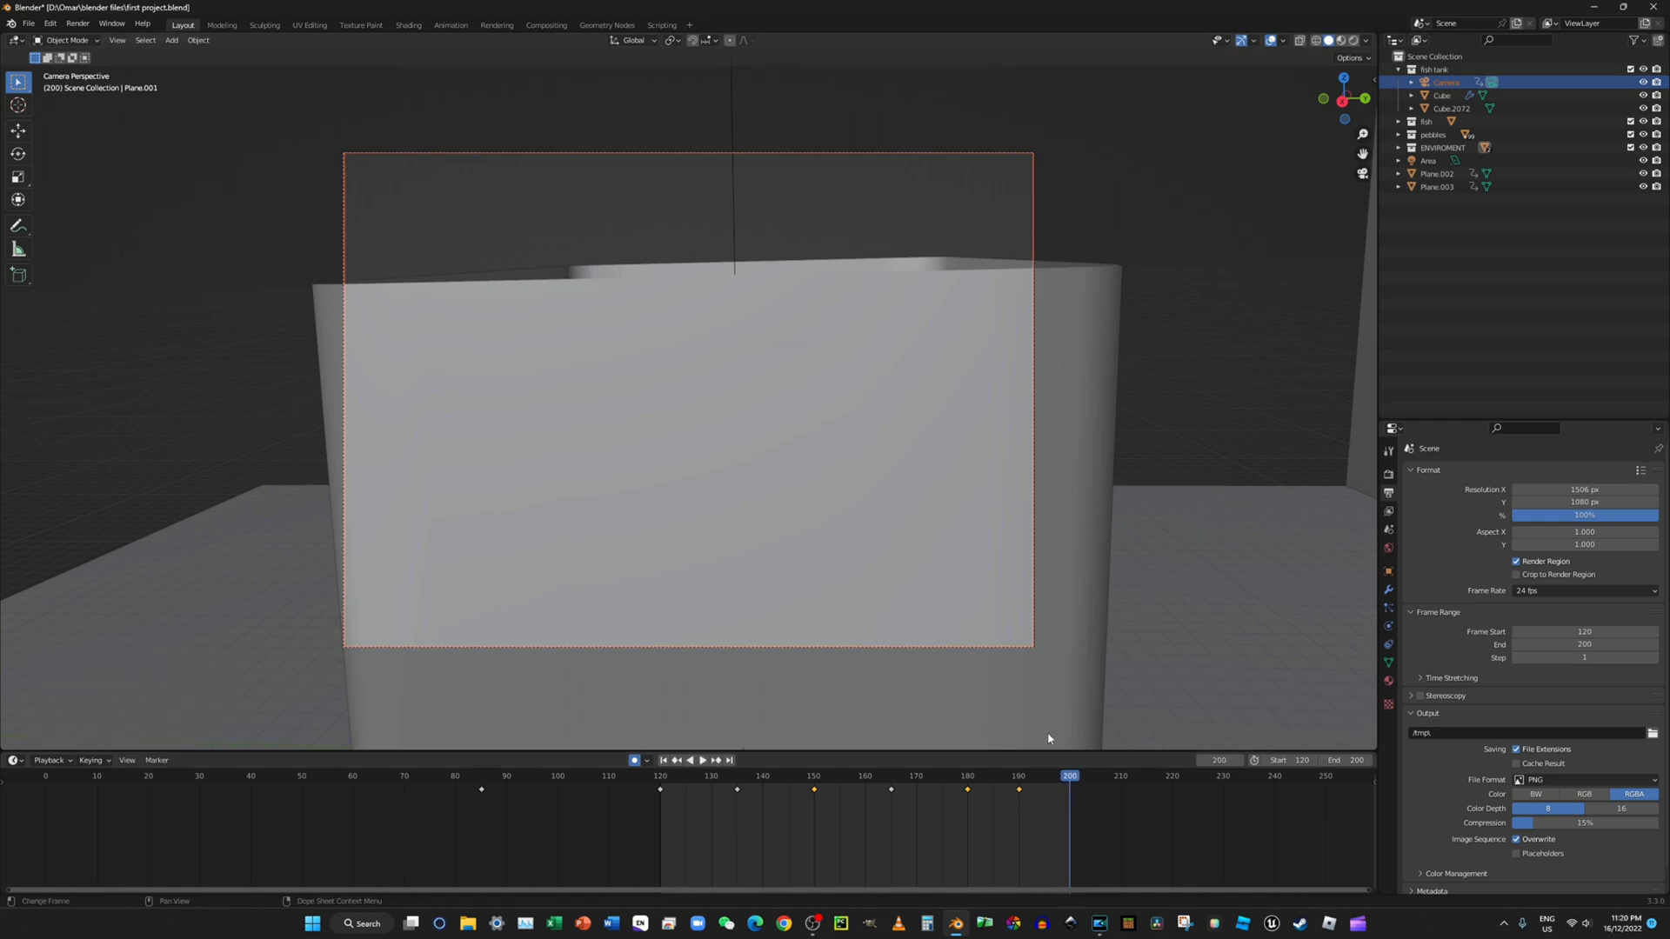
middle_click_drag(874, 372, 1042, 394)
key("g")
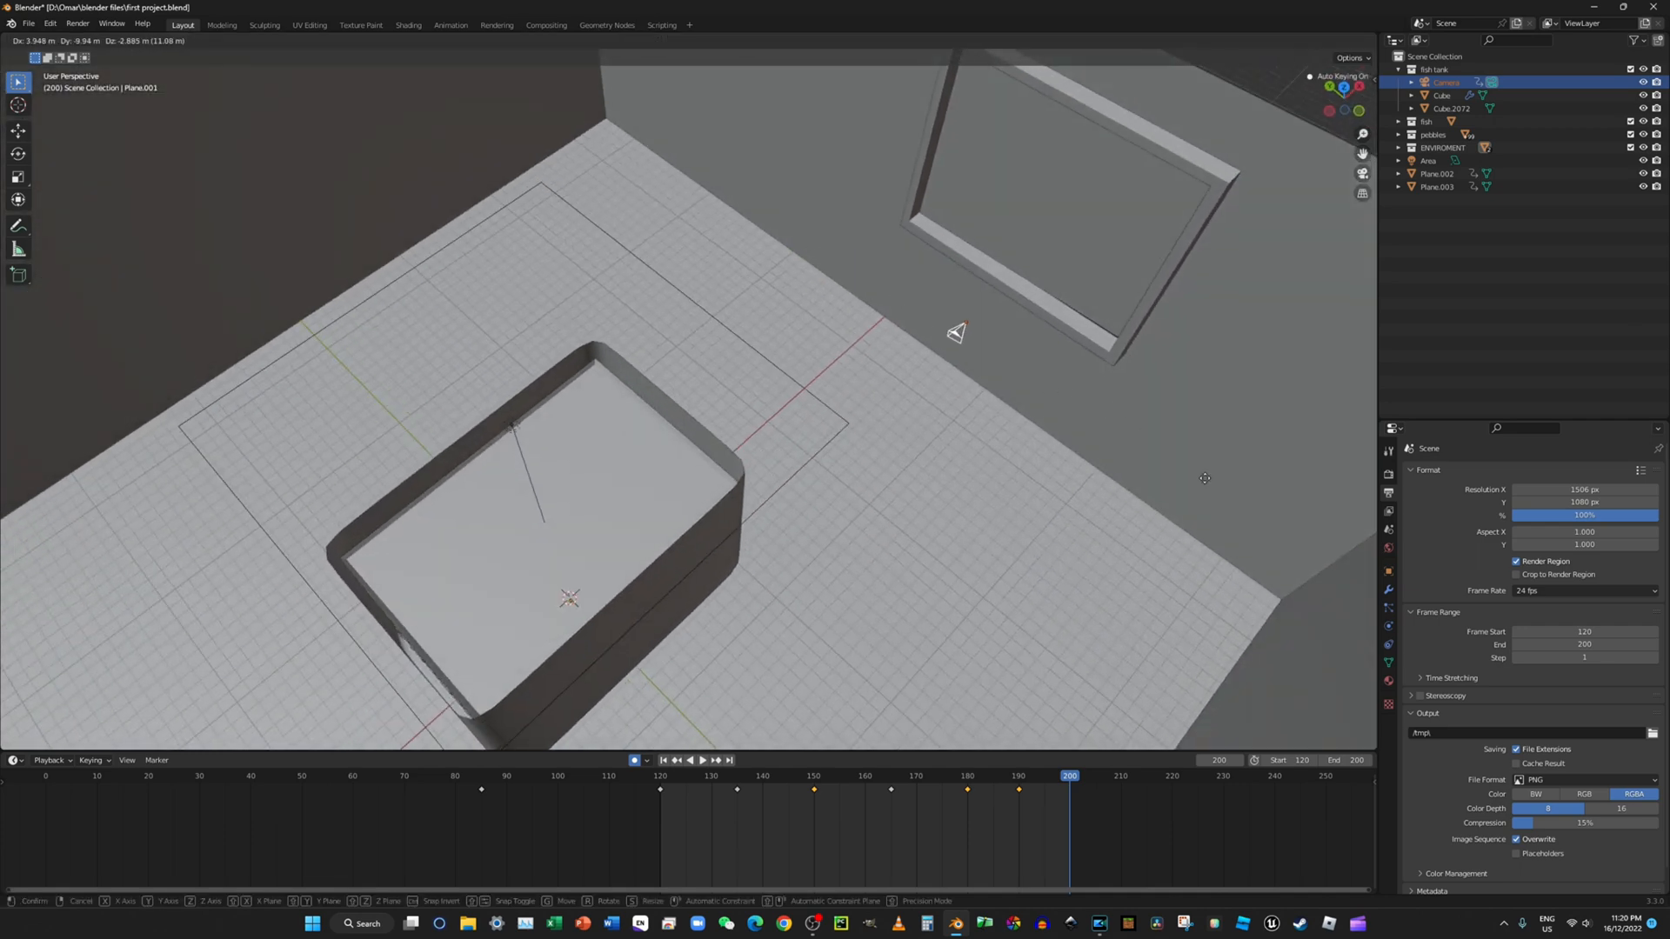
left_click(1313, 571)
left_click(1363, 173)
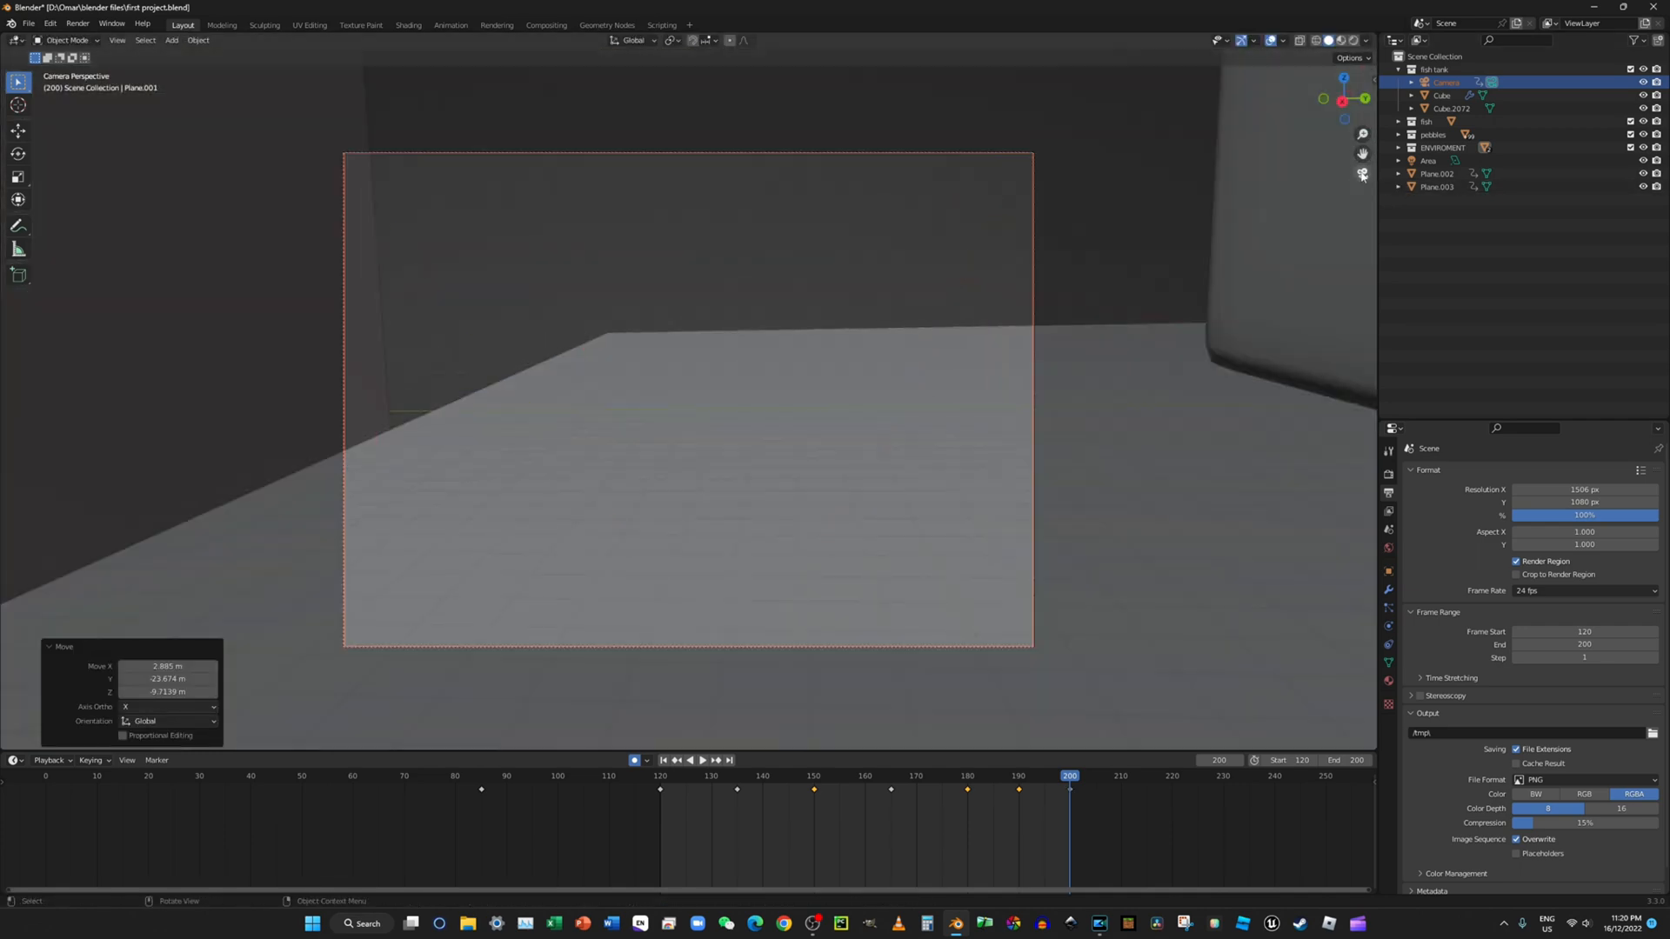
Step: At frame 200, rotate the camera about -29.3° around global Z and raise it about 9.6 m in Z
key("r")
key("z")
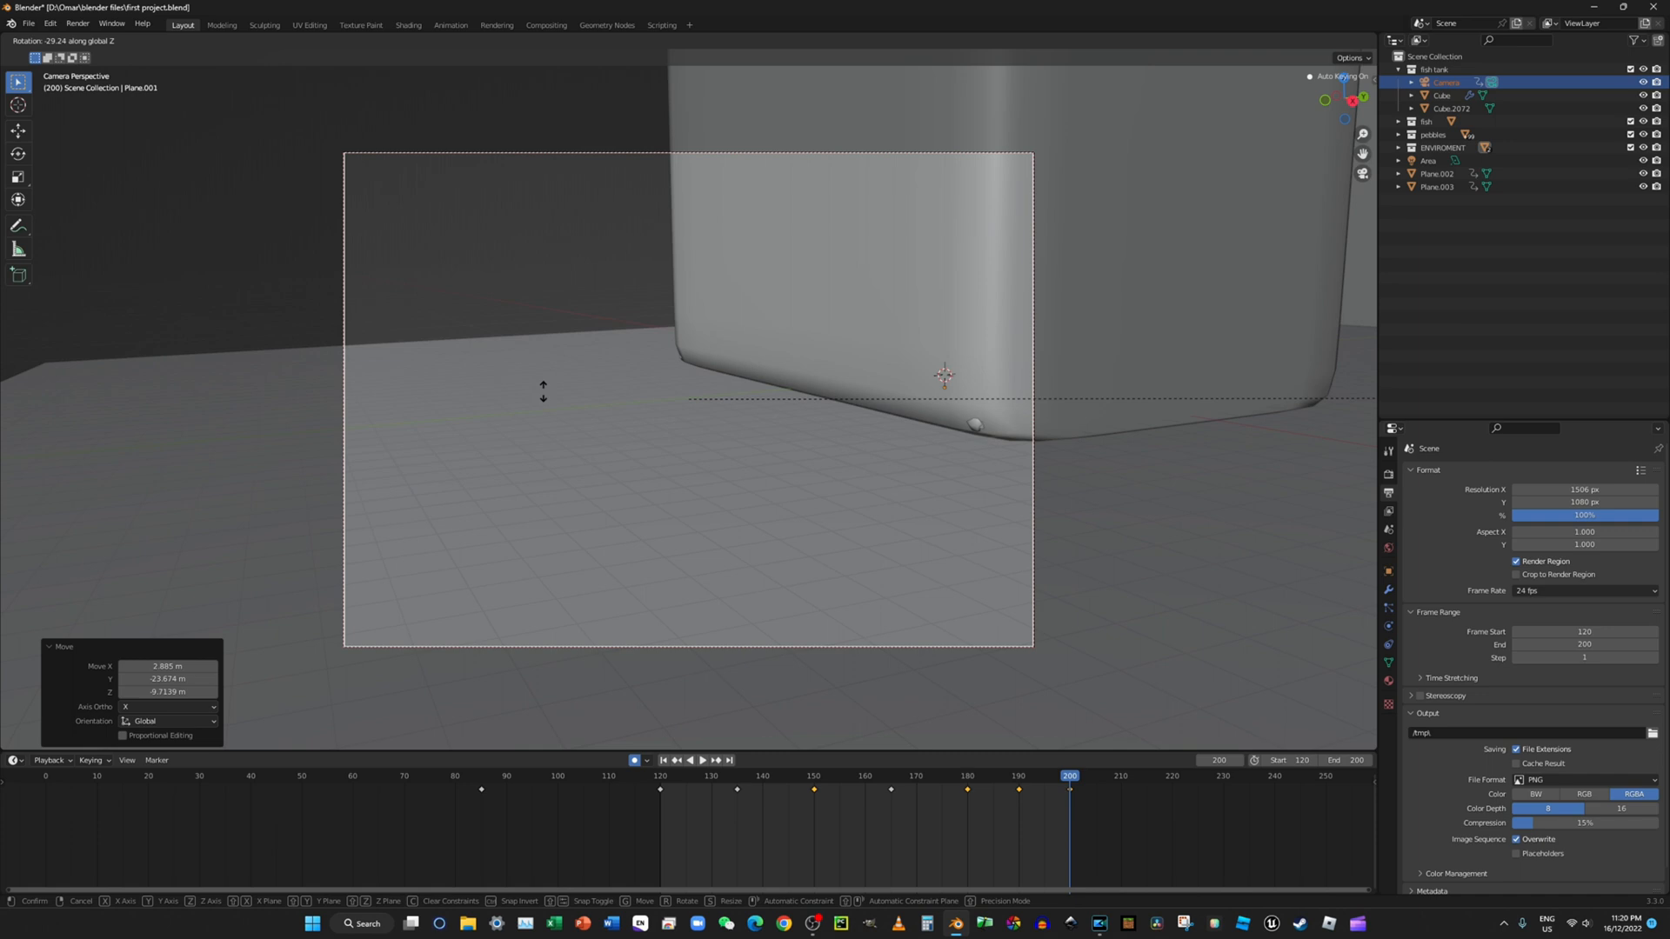
left_click(852, 401)
key("g")
key("z")
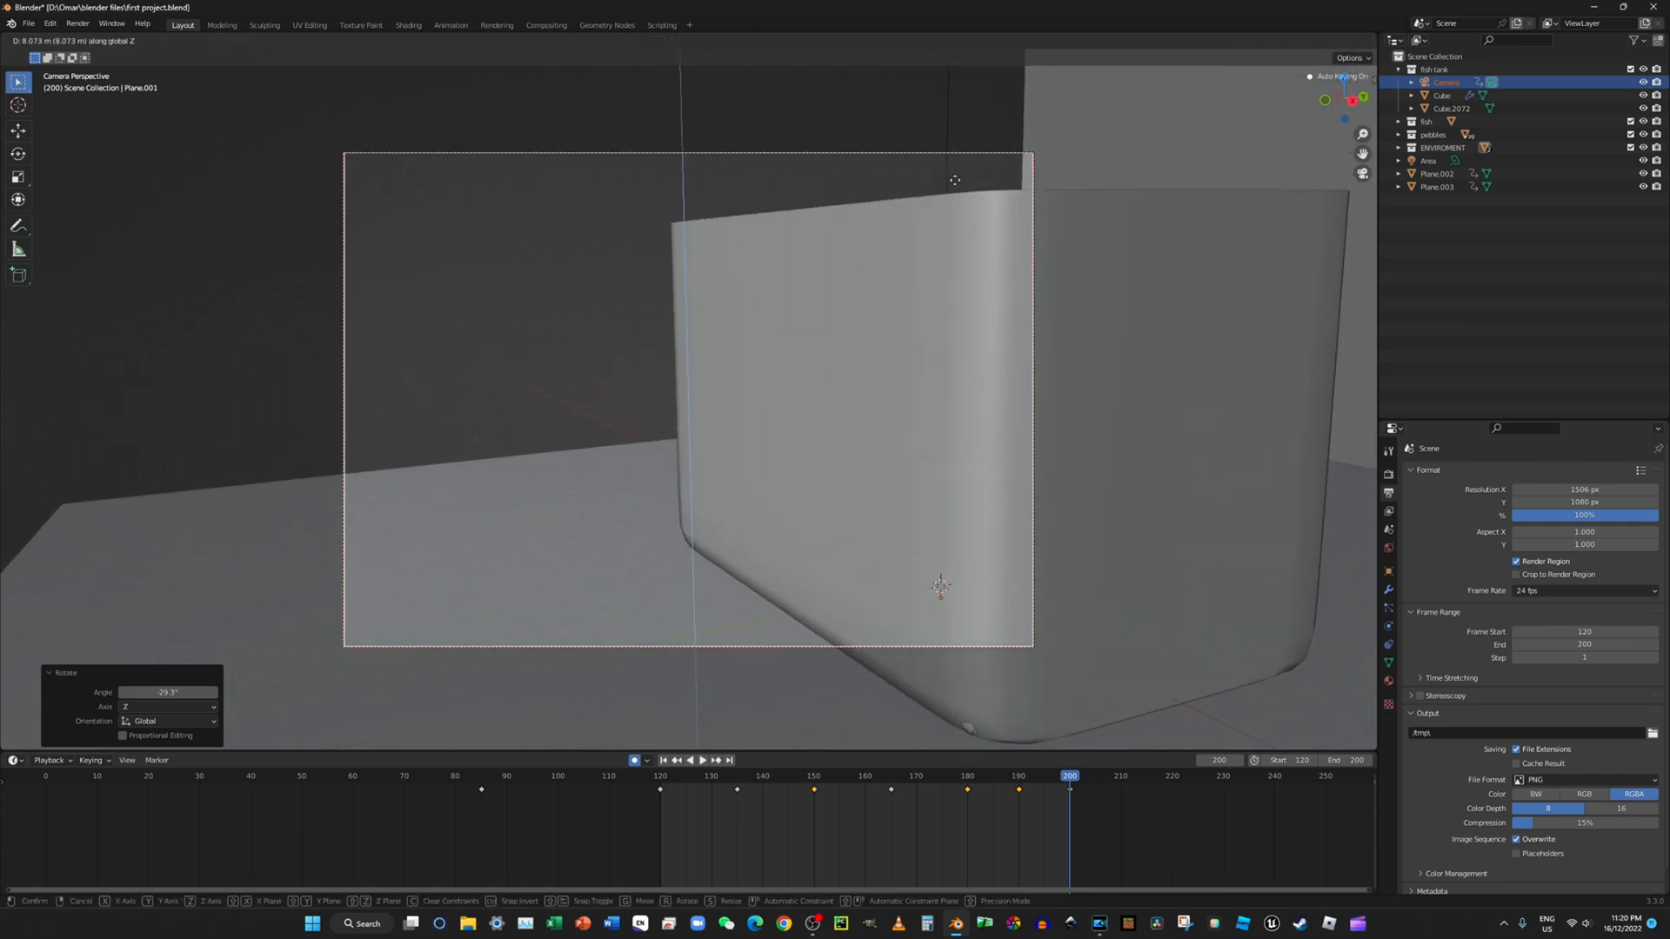
left_click(963, 493)
Step: Rotate the camera about another -14.3° around global Z to centre the tank in frame, and play back the animation
key("r")
key("z")
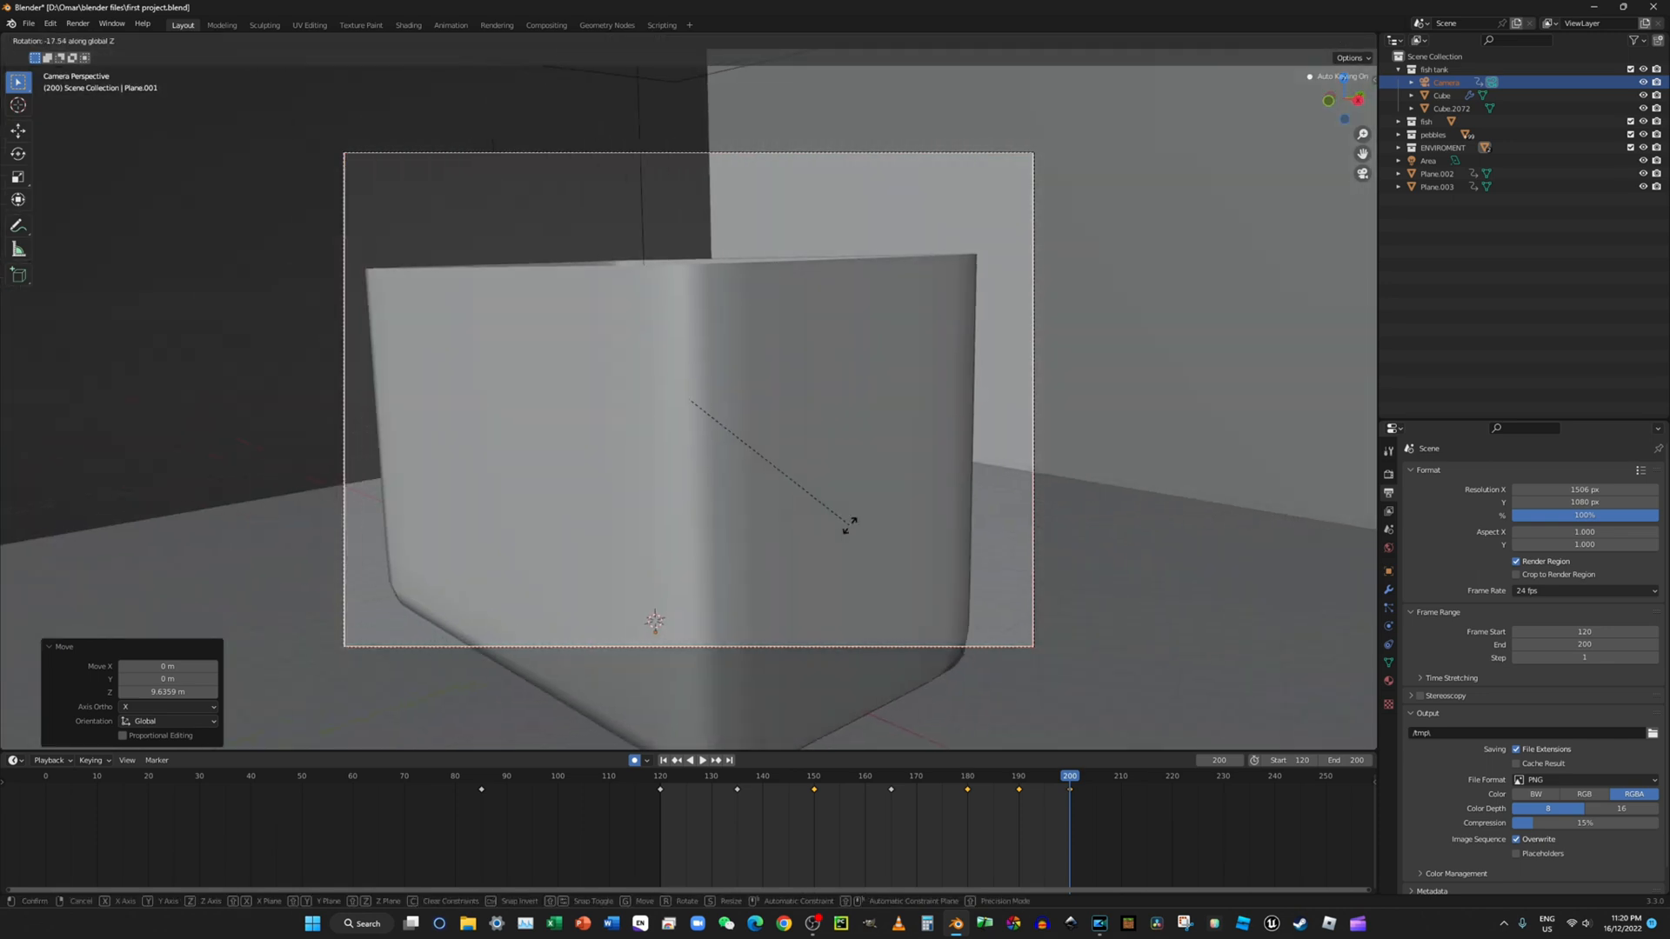
left_click(862, 521)
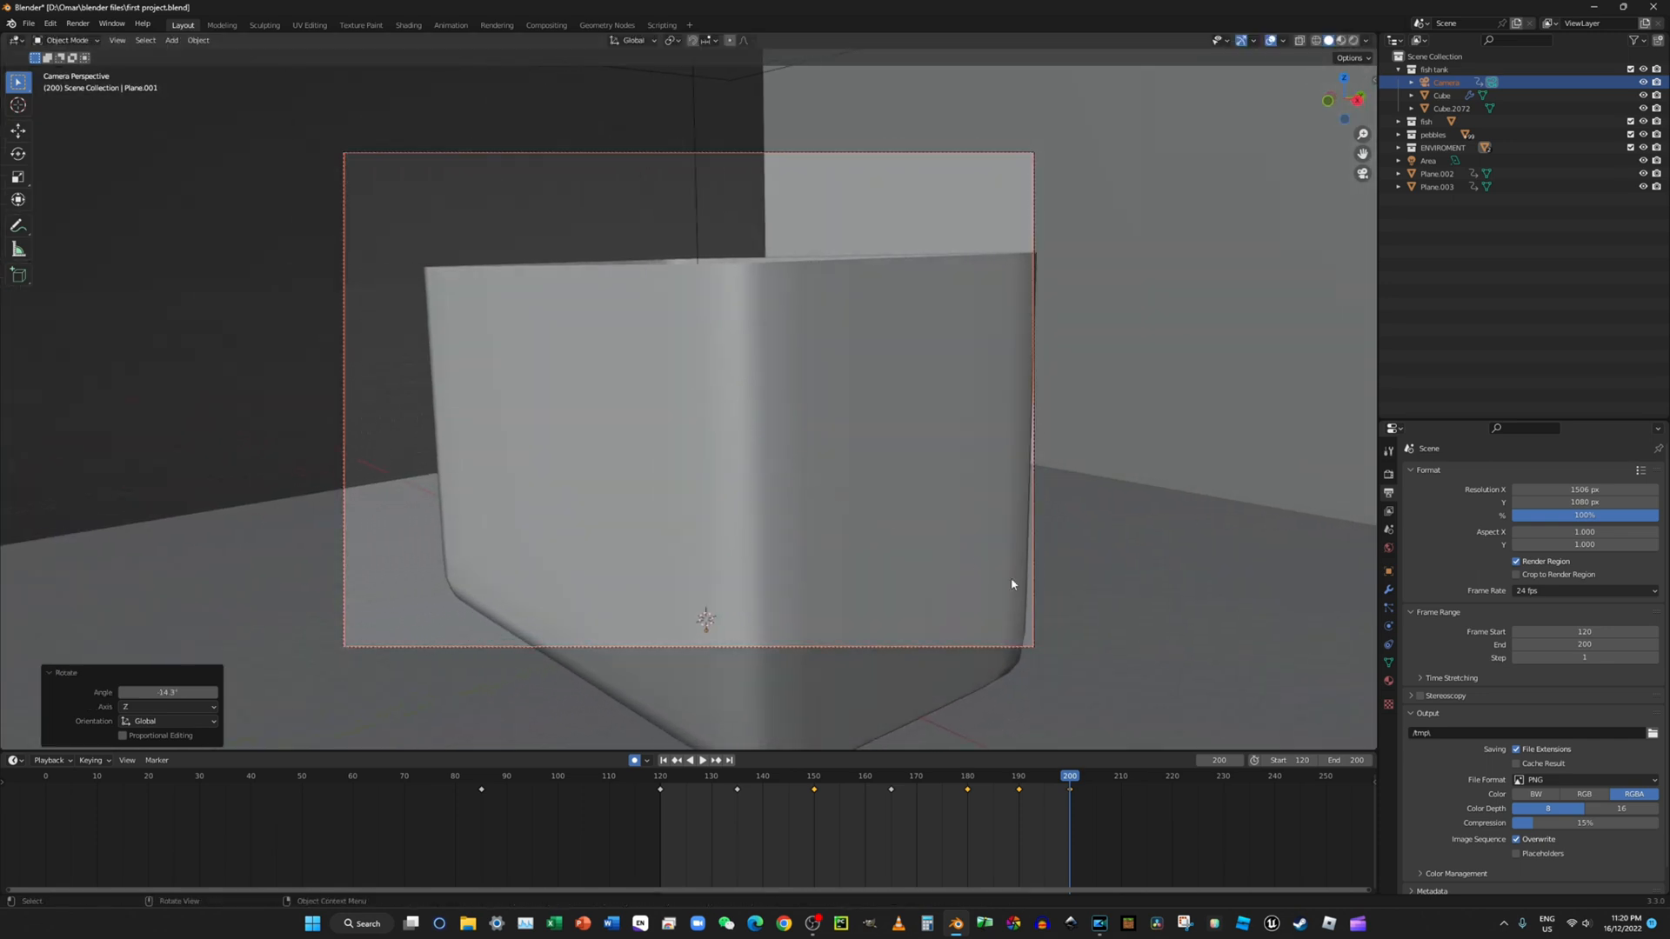
left_click(704, 761)
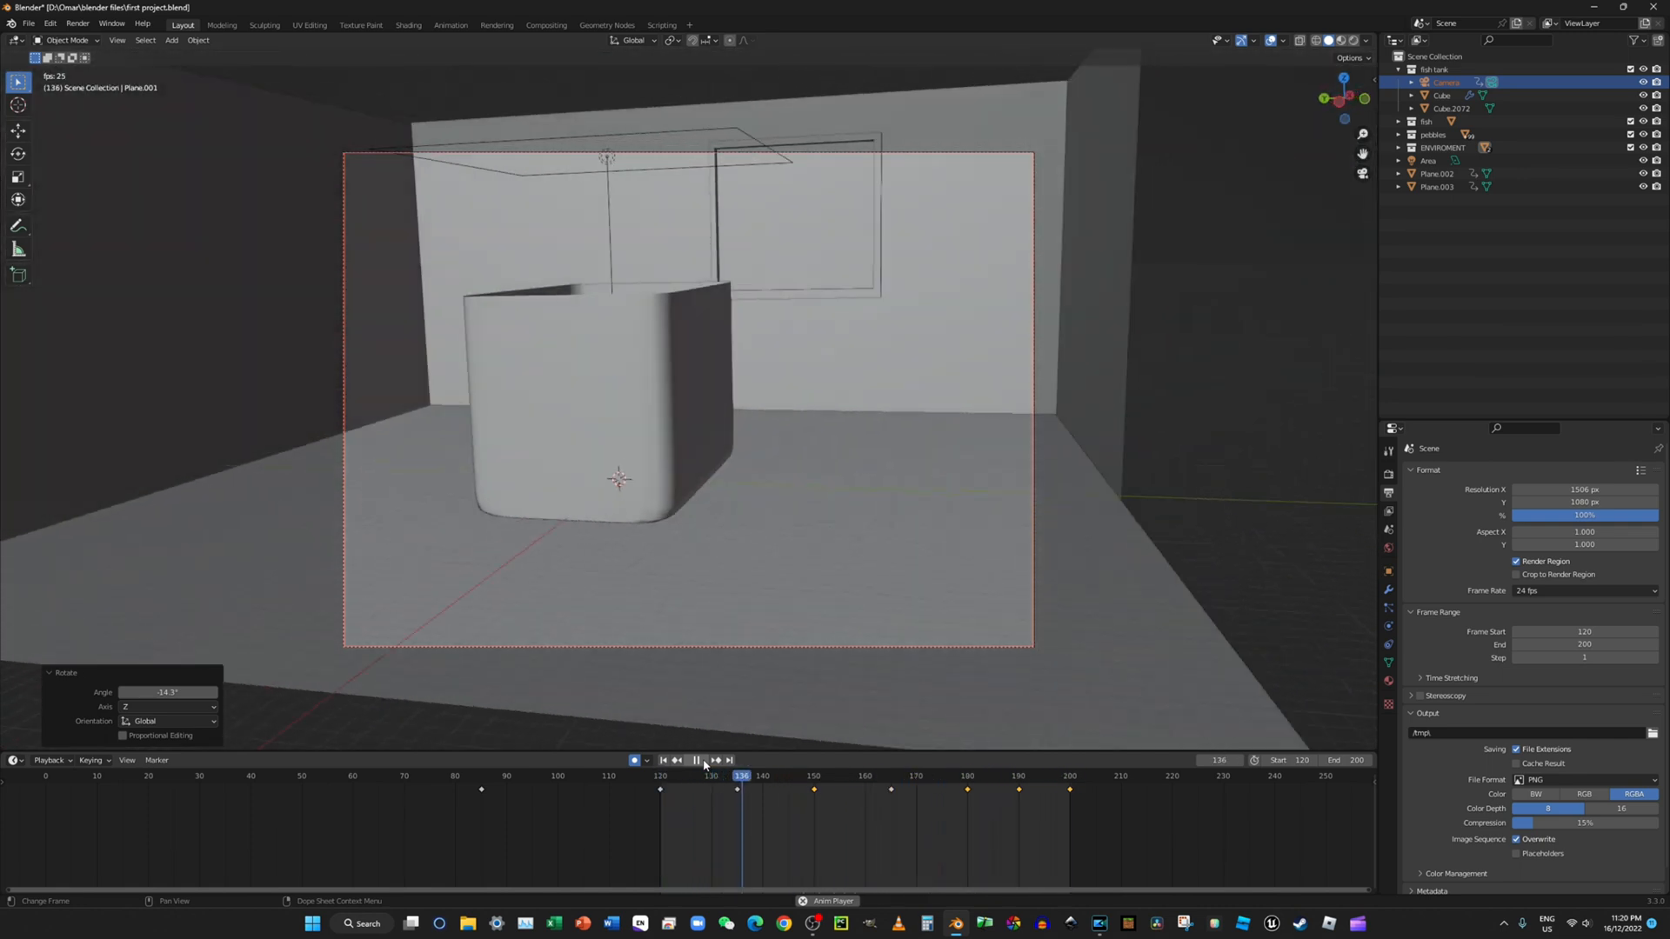
left_click(704, 761)
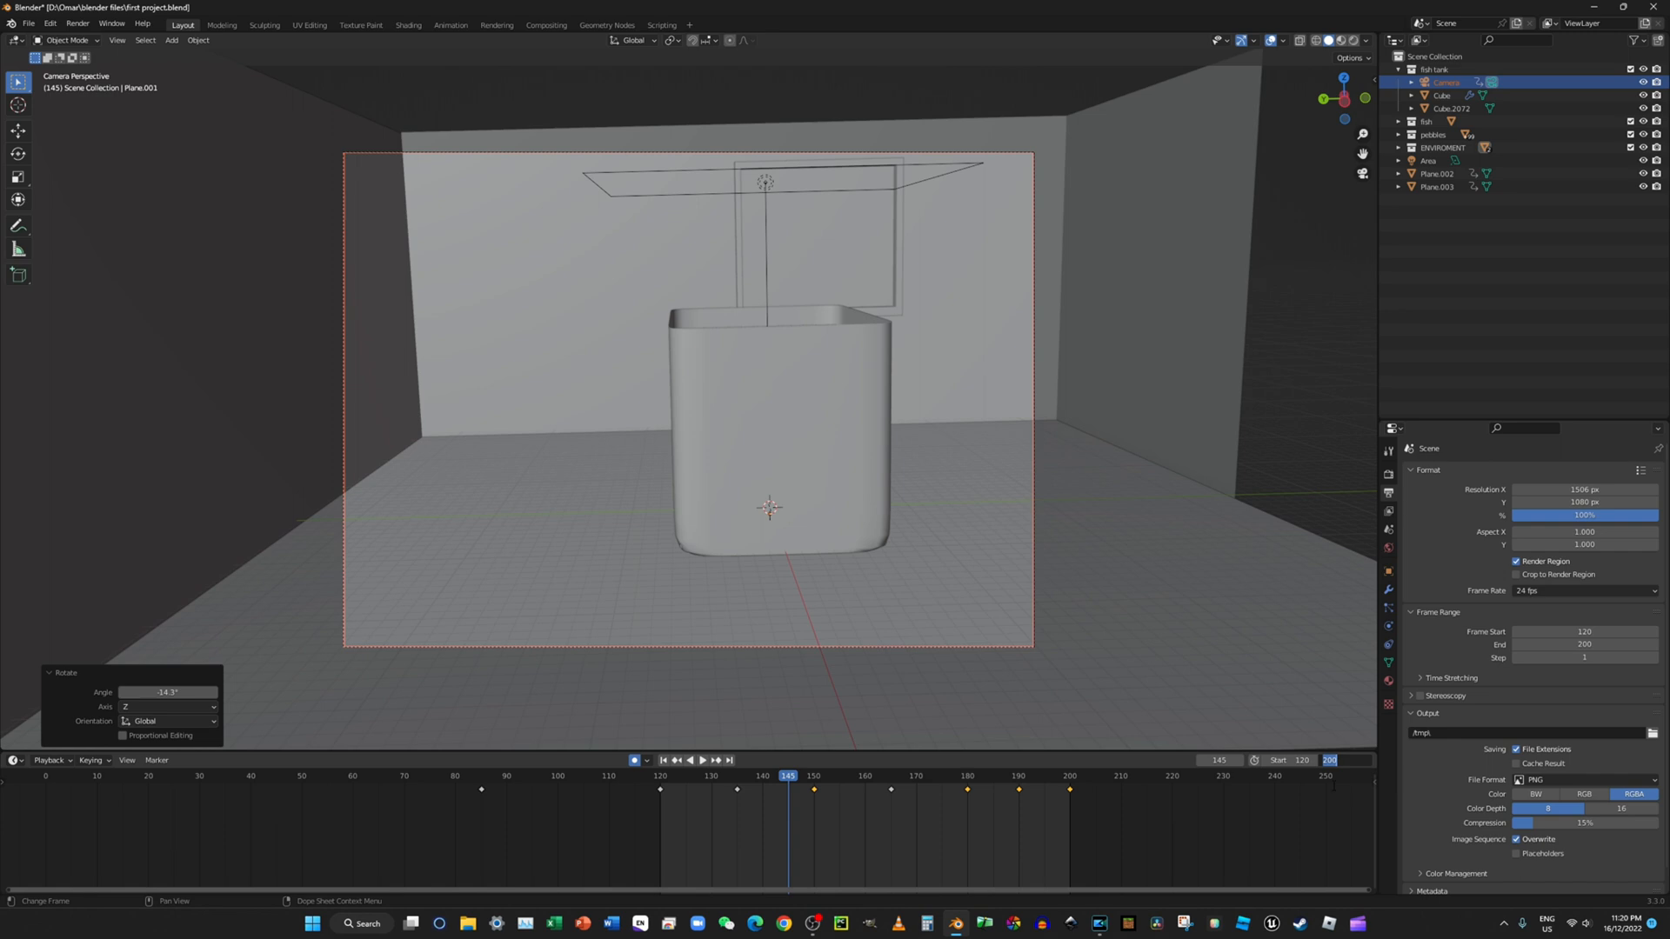
Step: Set the end frame to 250, retime the last five camera keyframes to 155, 170, 185, 195 and 205, and preview
key("Return")
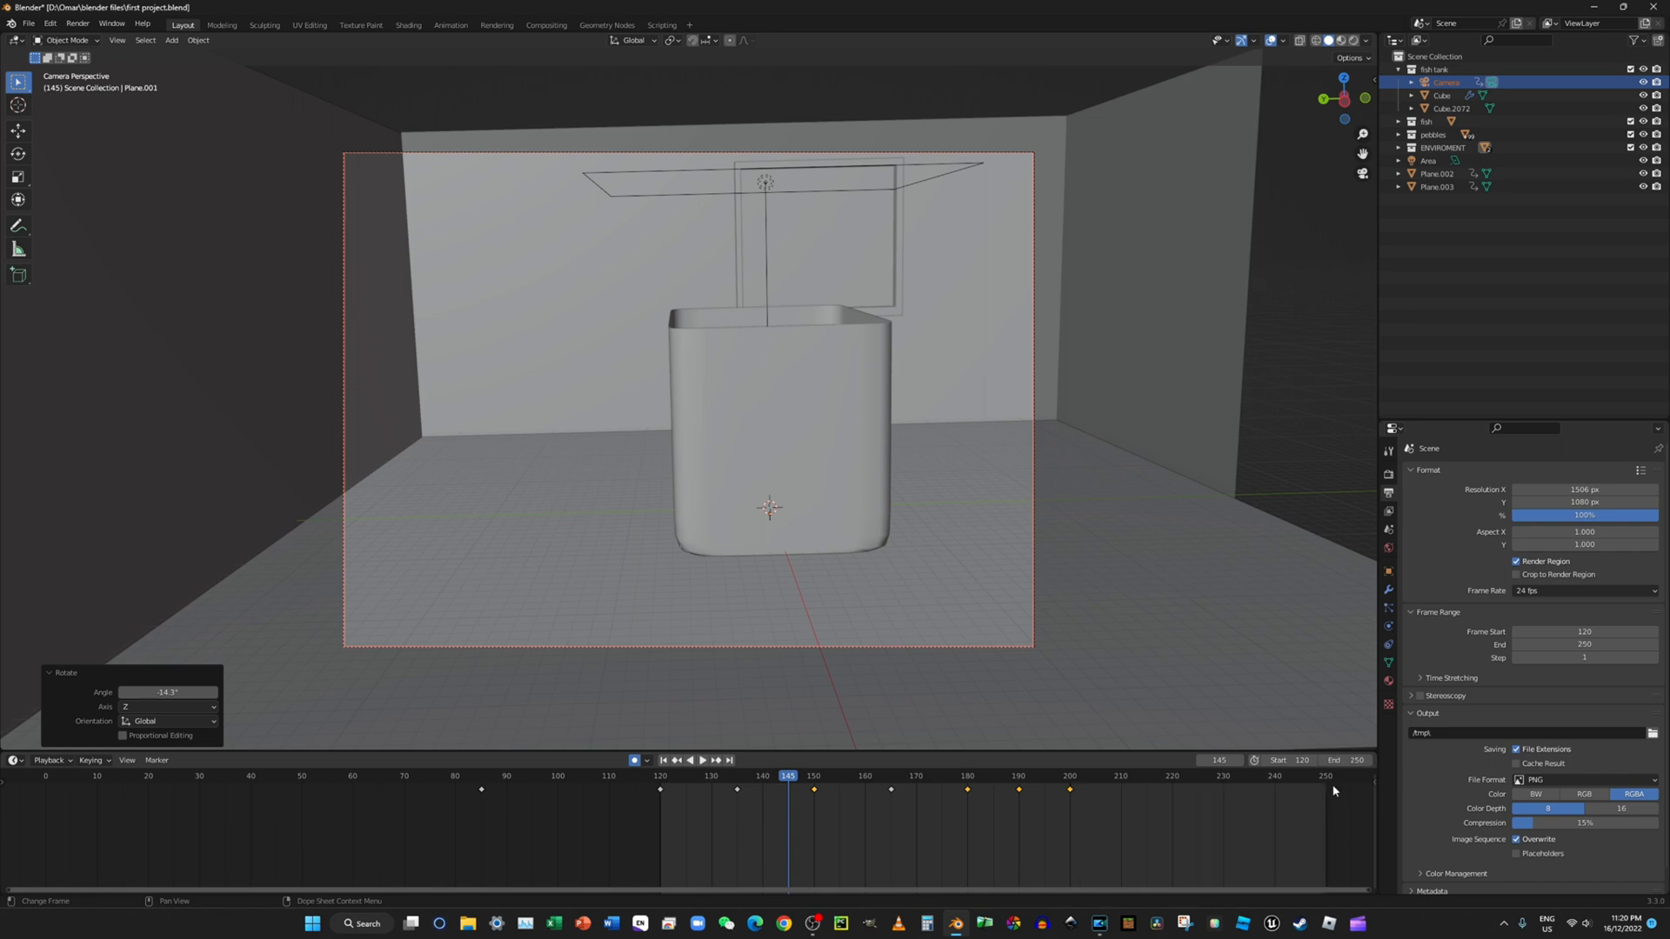
left_click(815, 794)
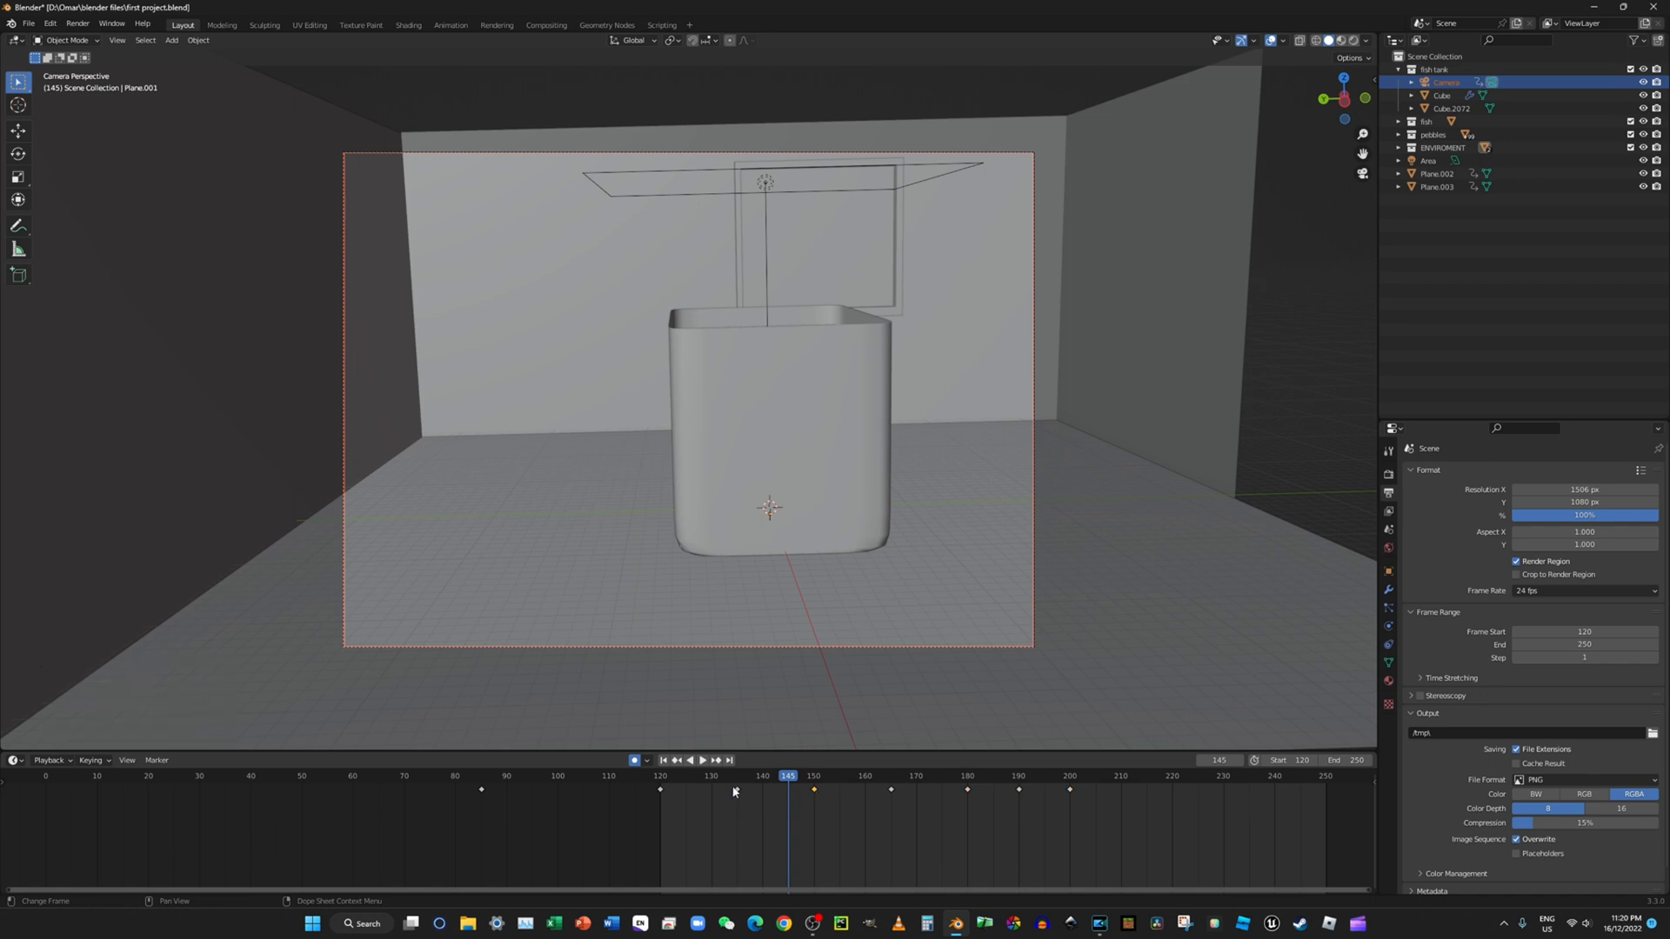
left_click_drag(816, 793, 1099, 793)
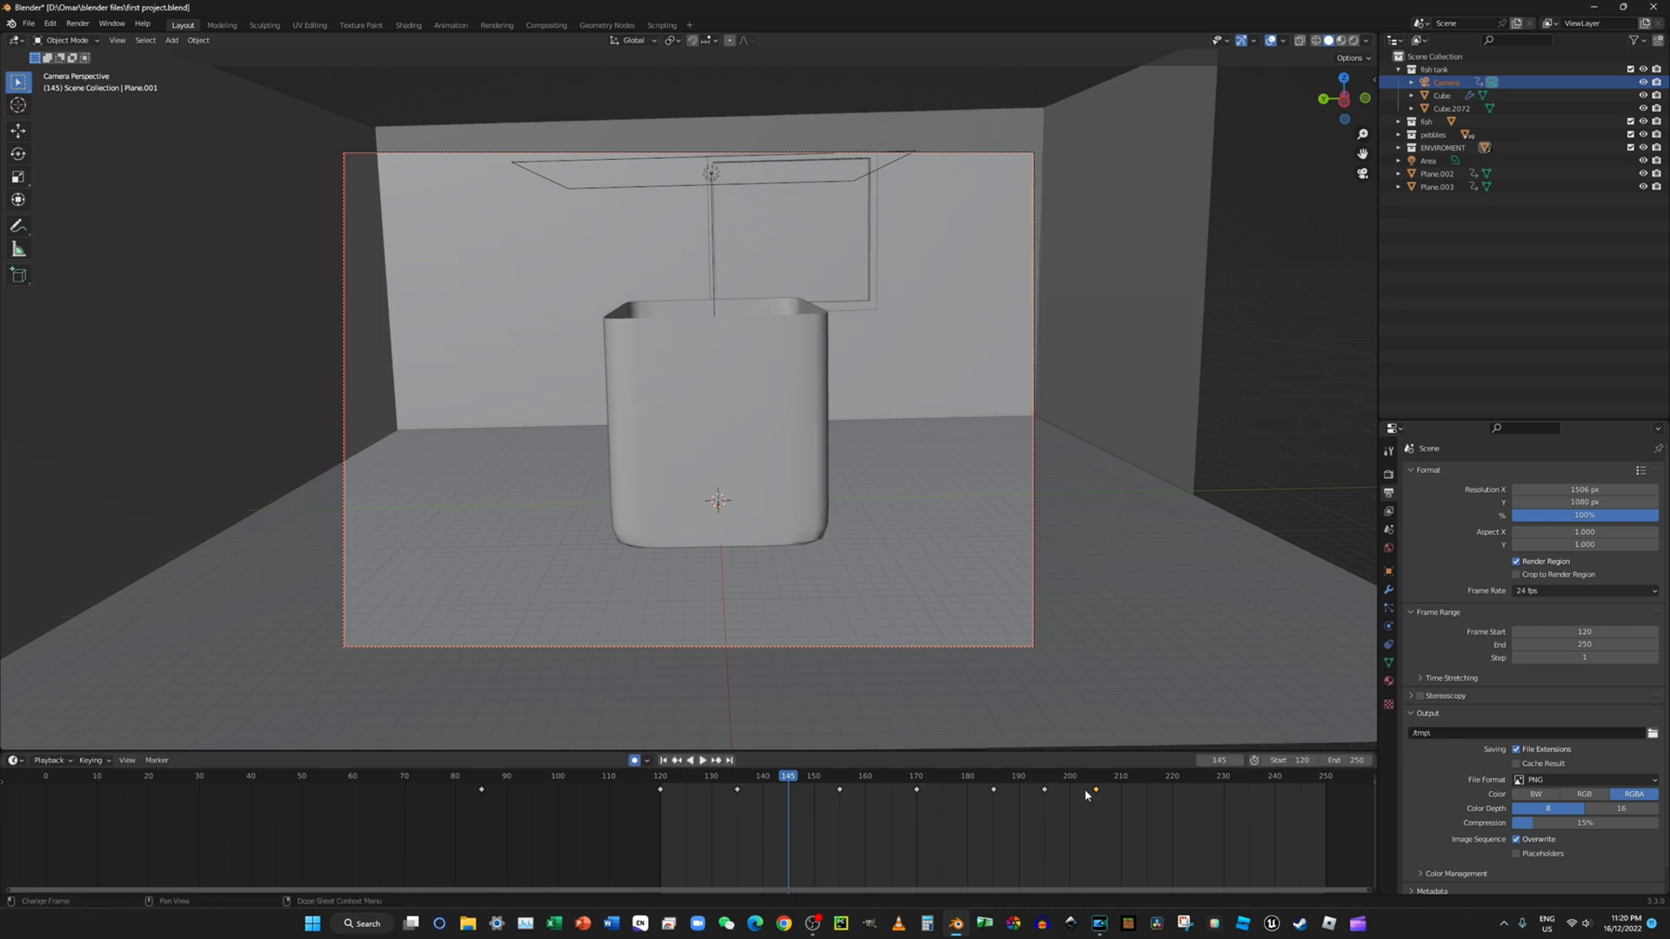
left_click(701, 761)
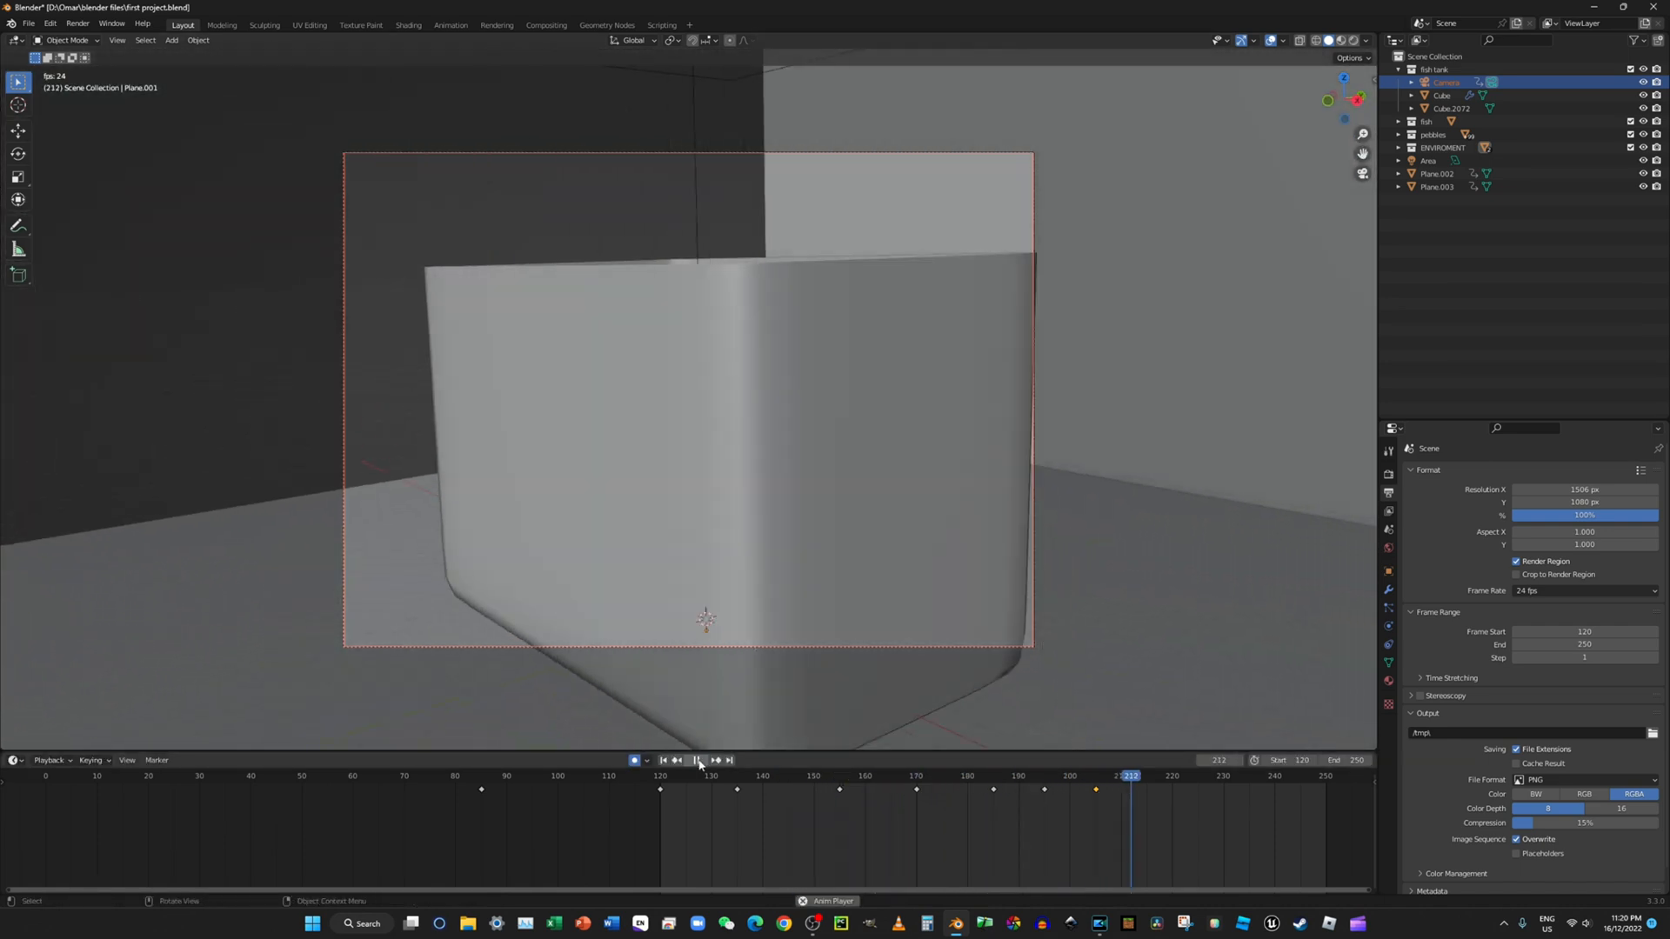
left_click(699, 761)
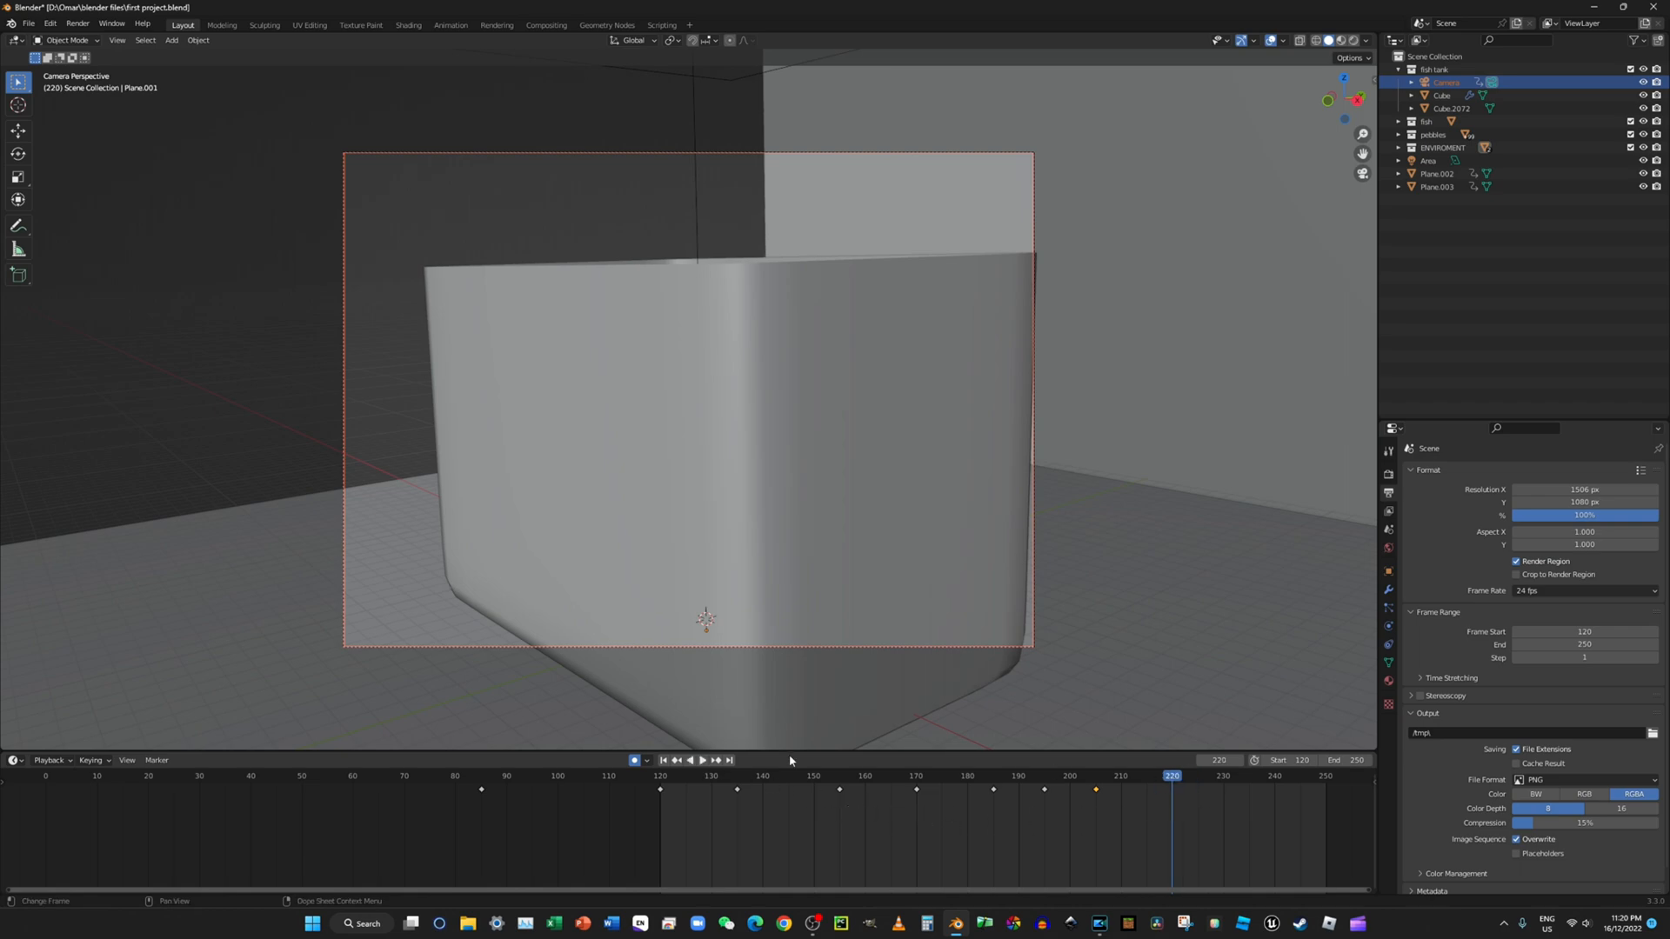
Step: At frame 220, move the camera about -28.3 m in X and -3.3 m in Y, and check it through the camera view
middle_click_drag(864, 599, 1098, 492)
key("g")
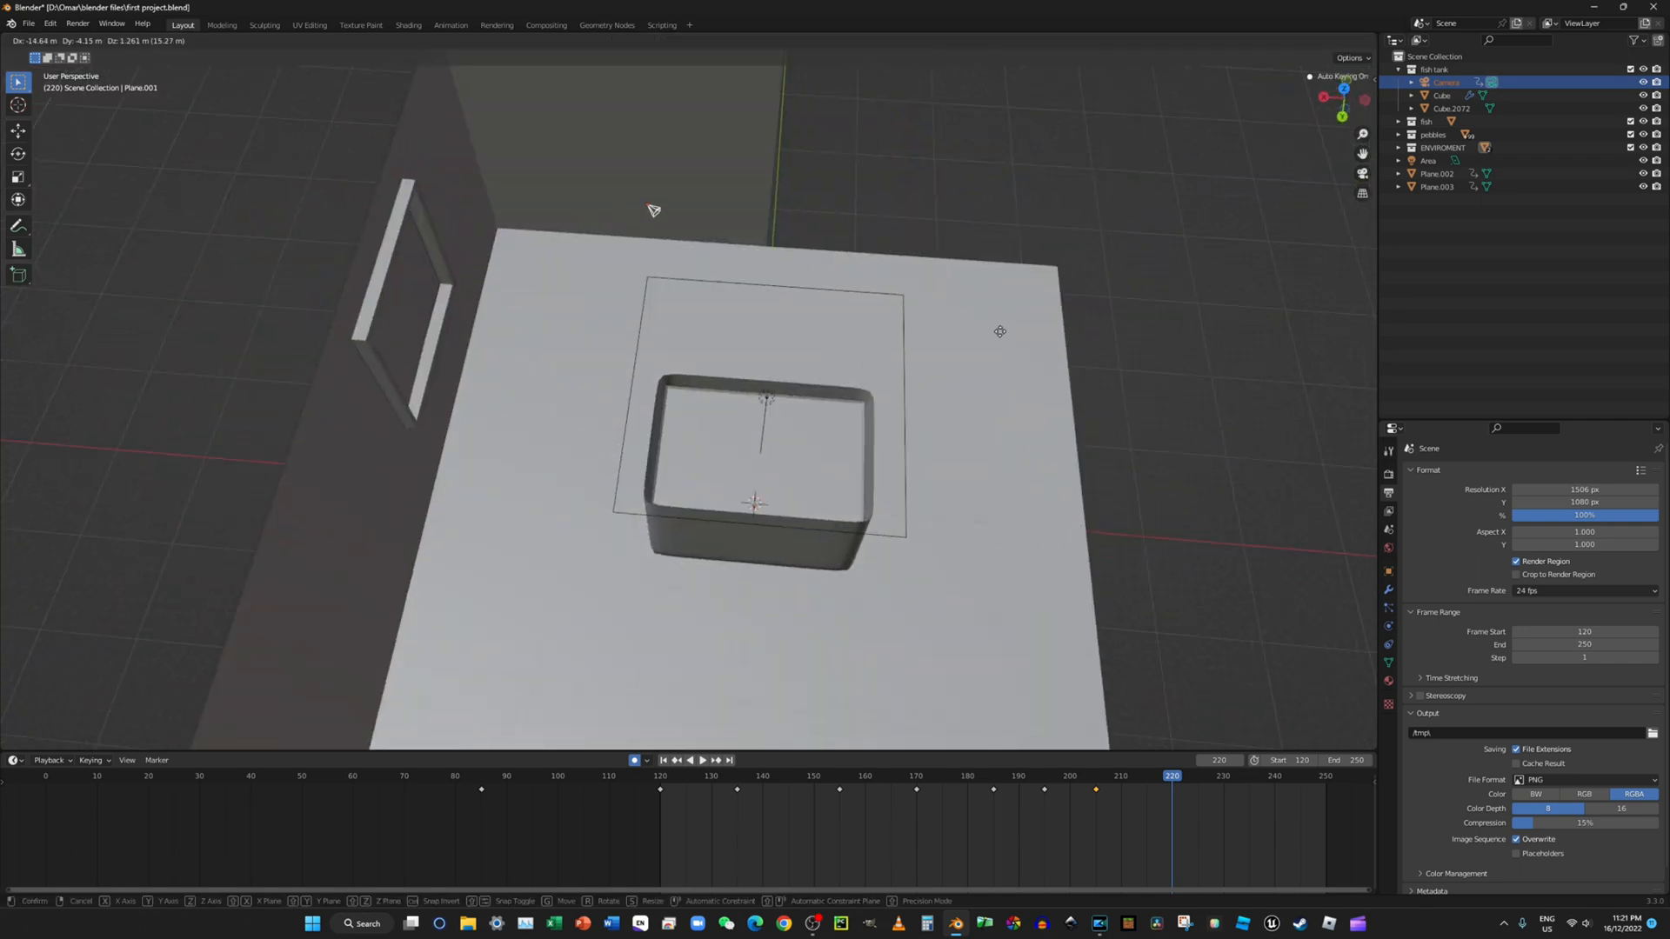
left_click(1088, 358)
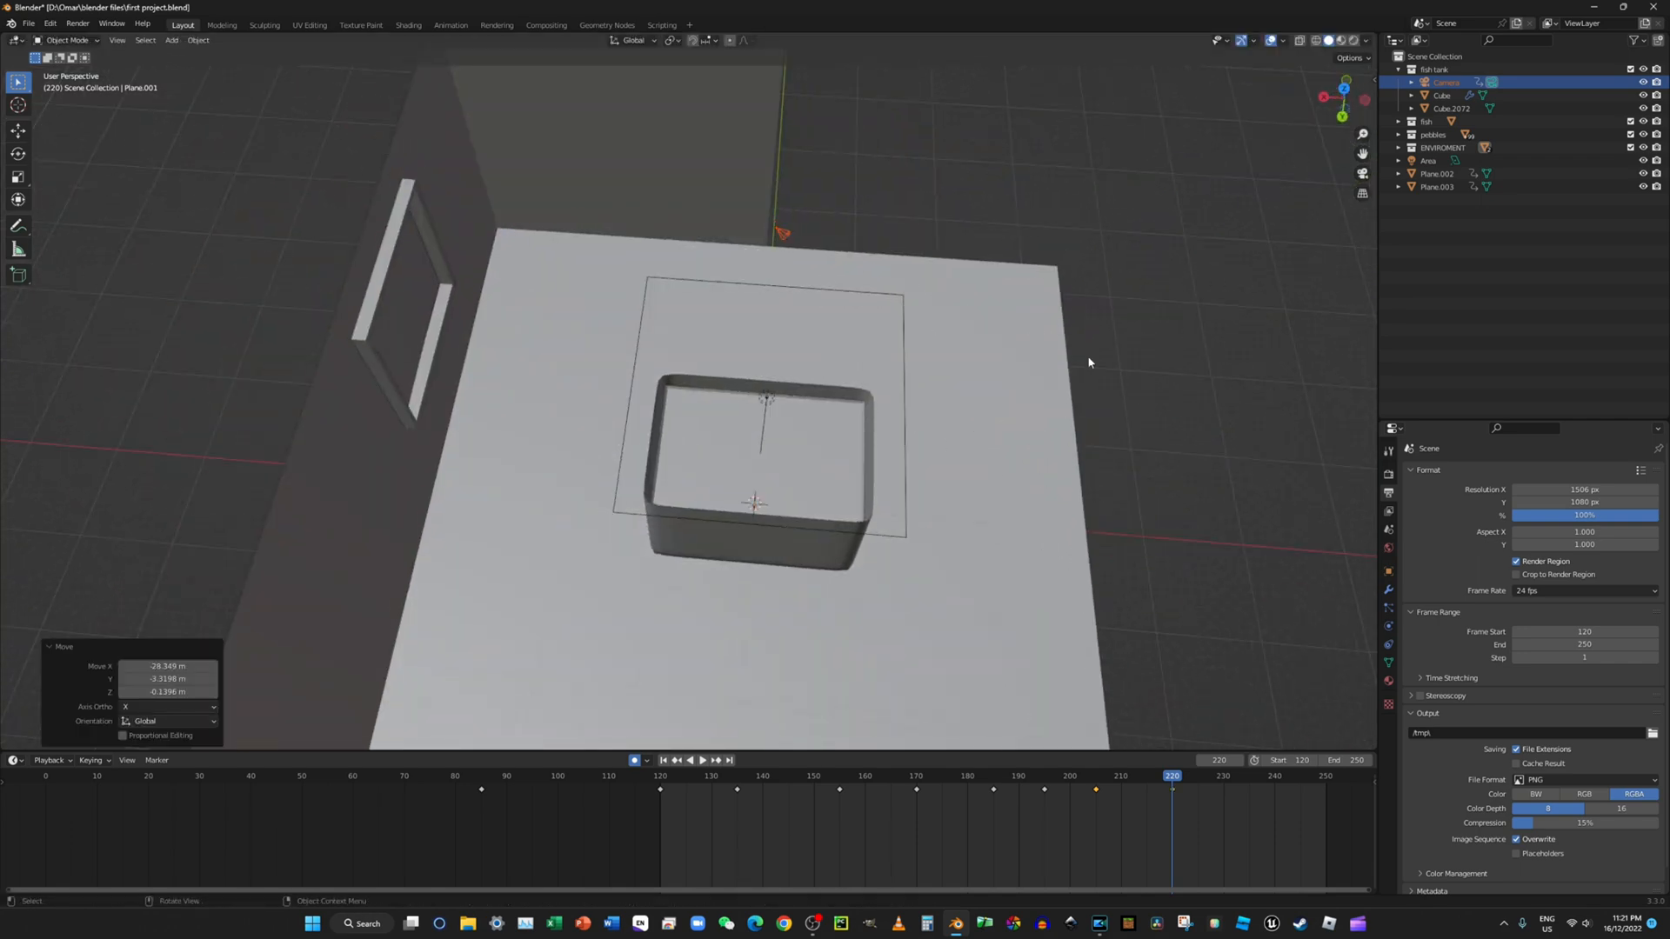
left_click(1362, 174)
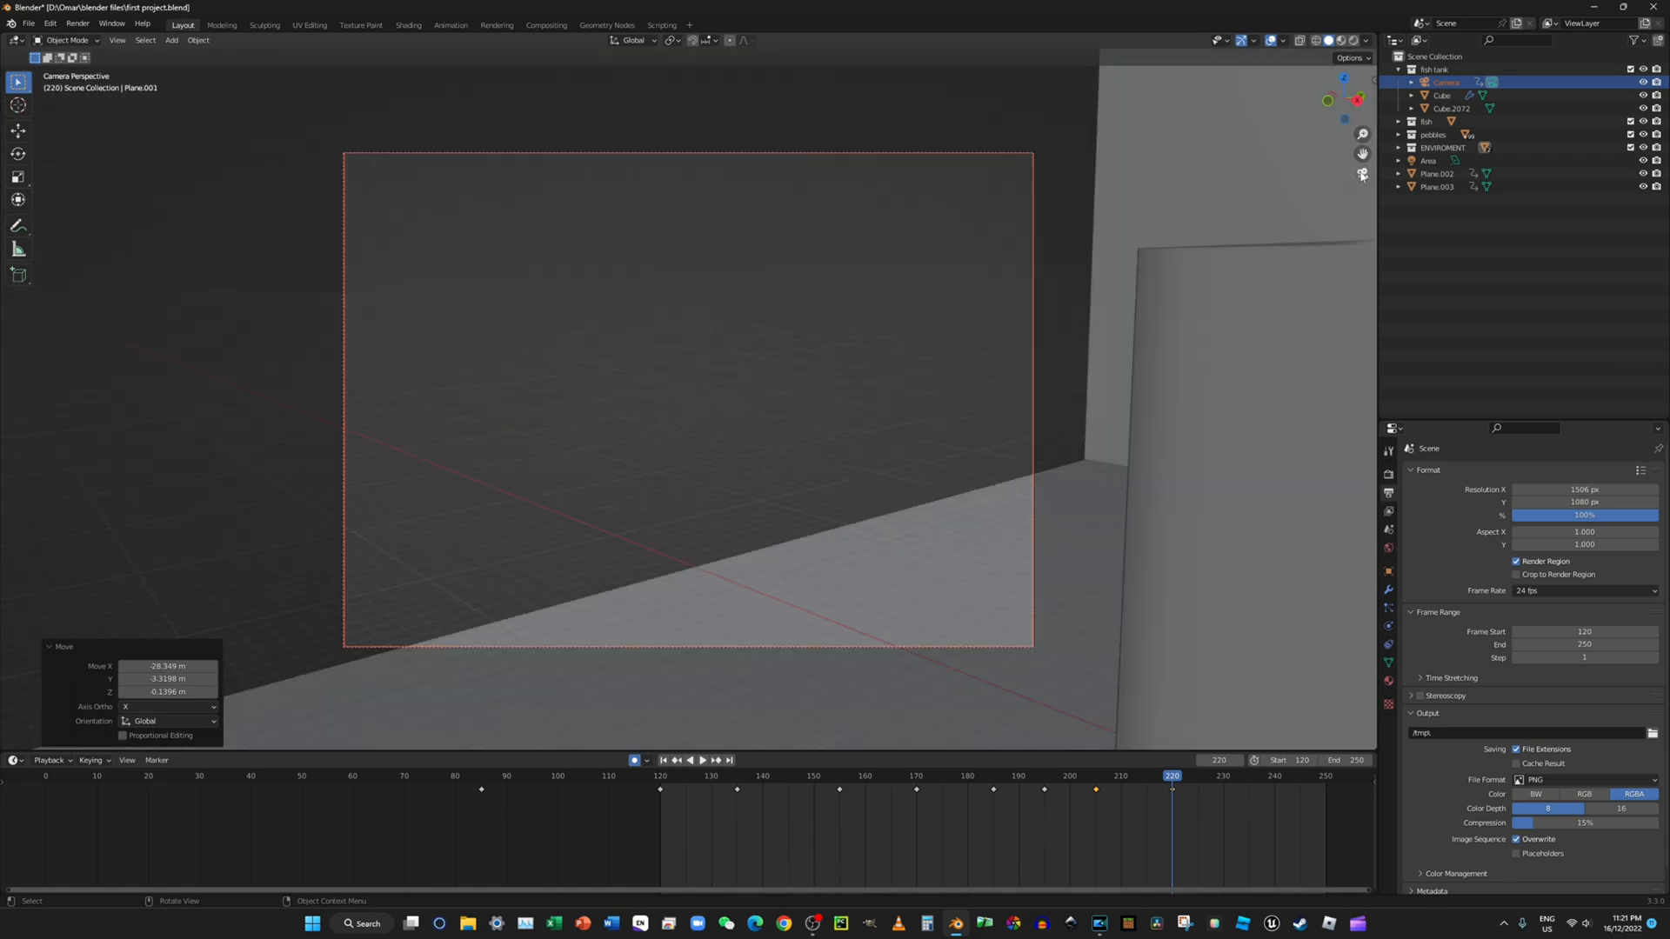
Step: In the camera view at frame 220, rotate the camera about -19.2° and back about 1.5° around global Z
key("r")
key("z")
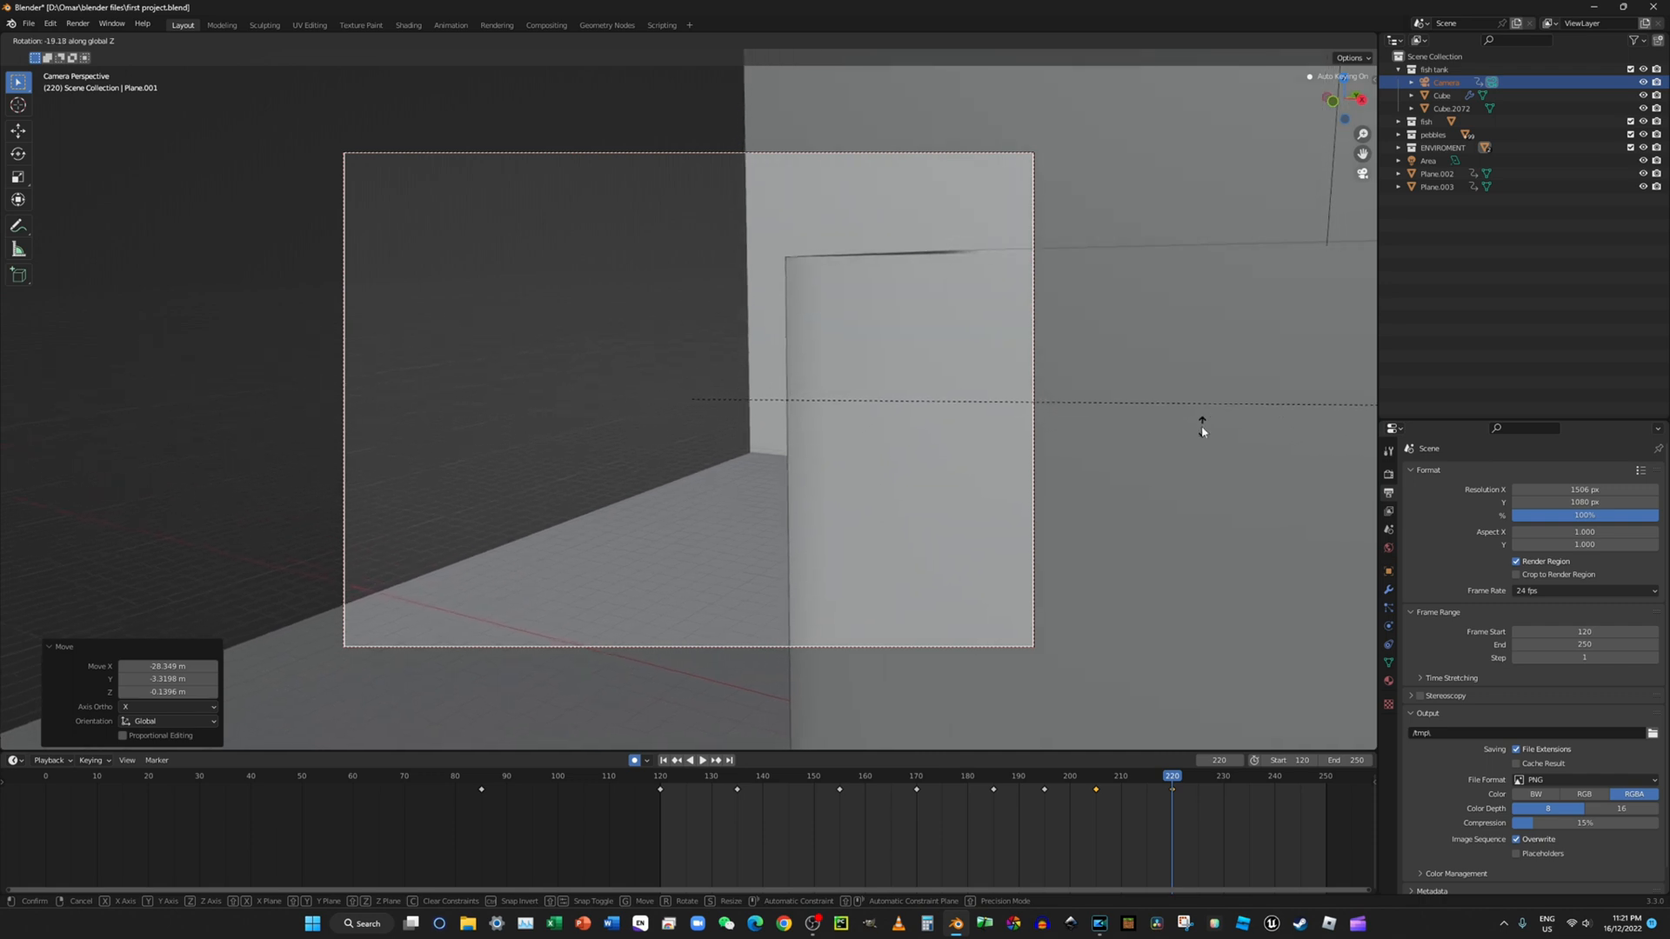
left_click(1185, 433)
key("r")
key("z")
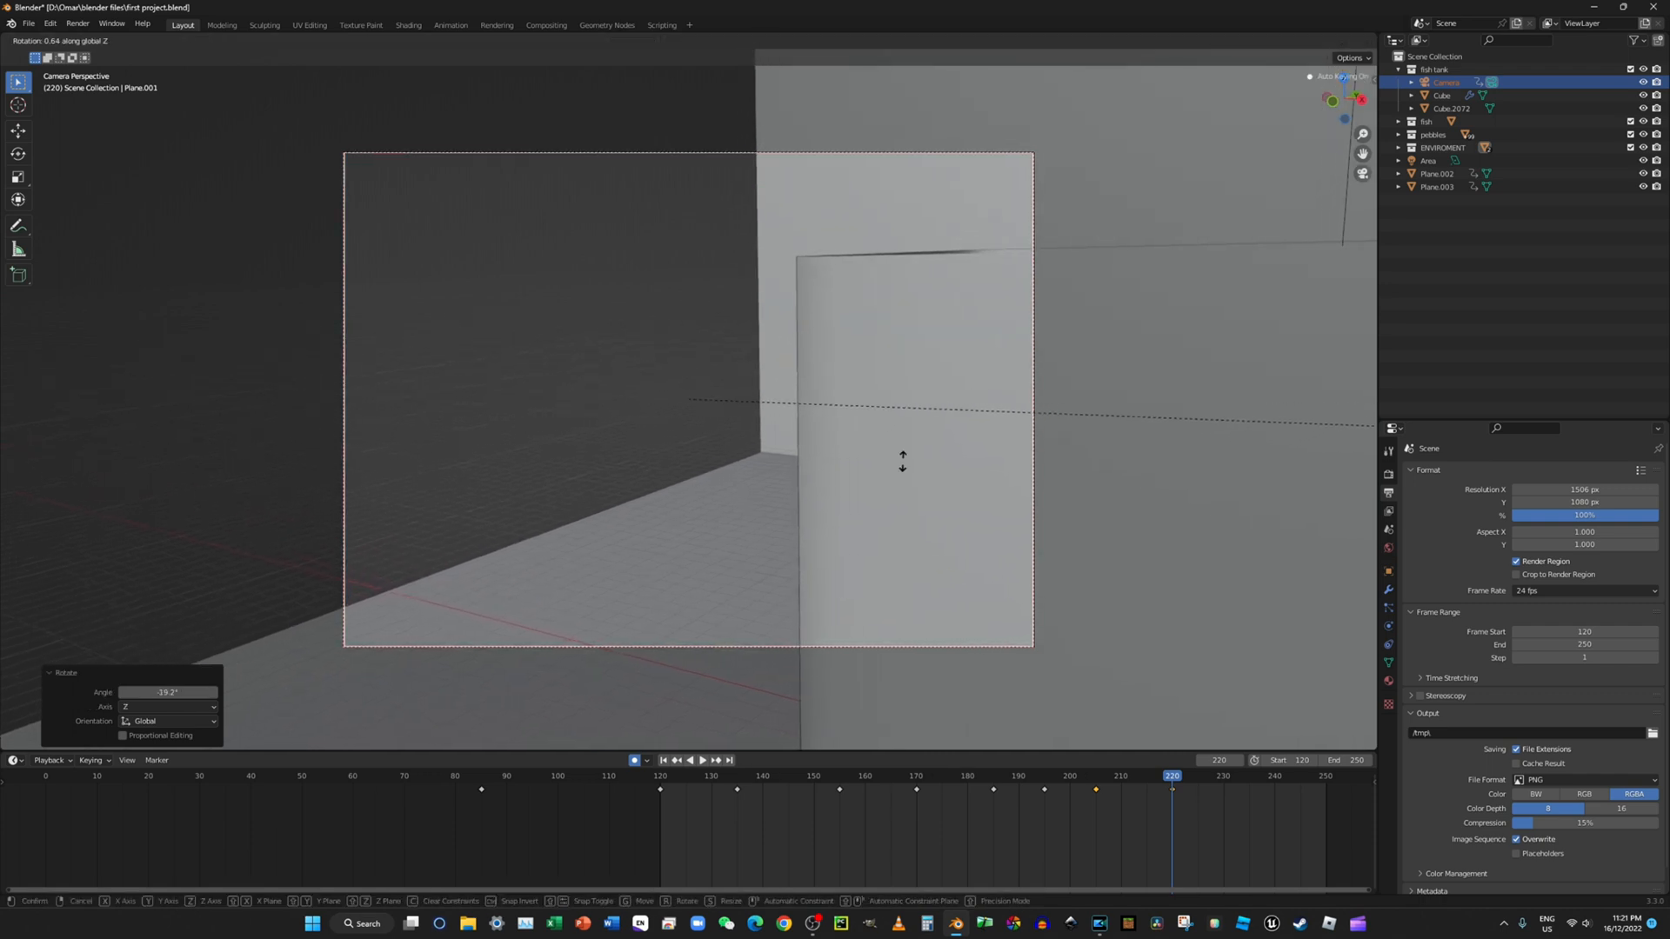
left_click(1022, 446)
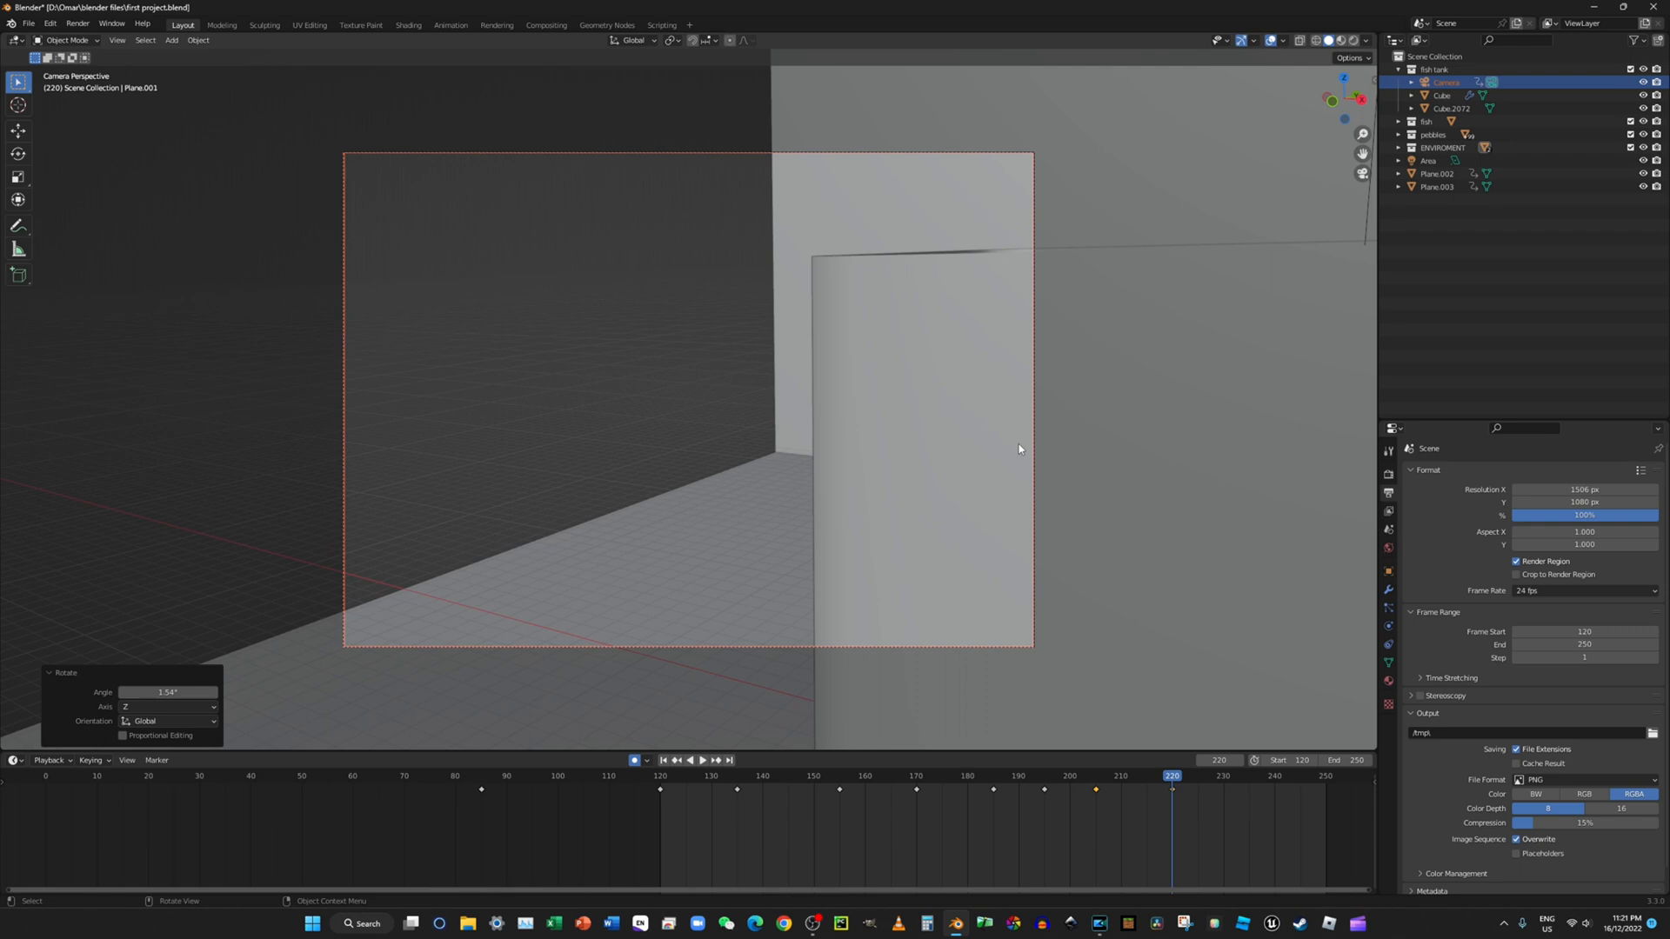
Step: Nudge the camera about 0.3 m sideways in the camera view and rotate it about 18.6° around global Z
key("g")
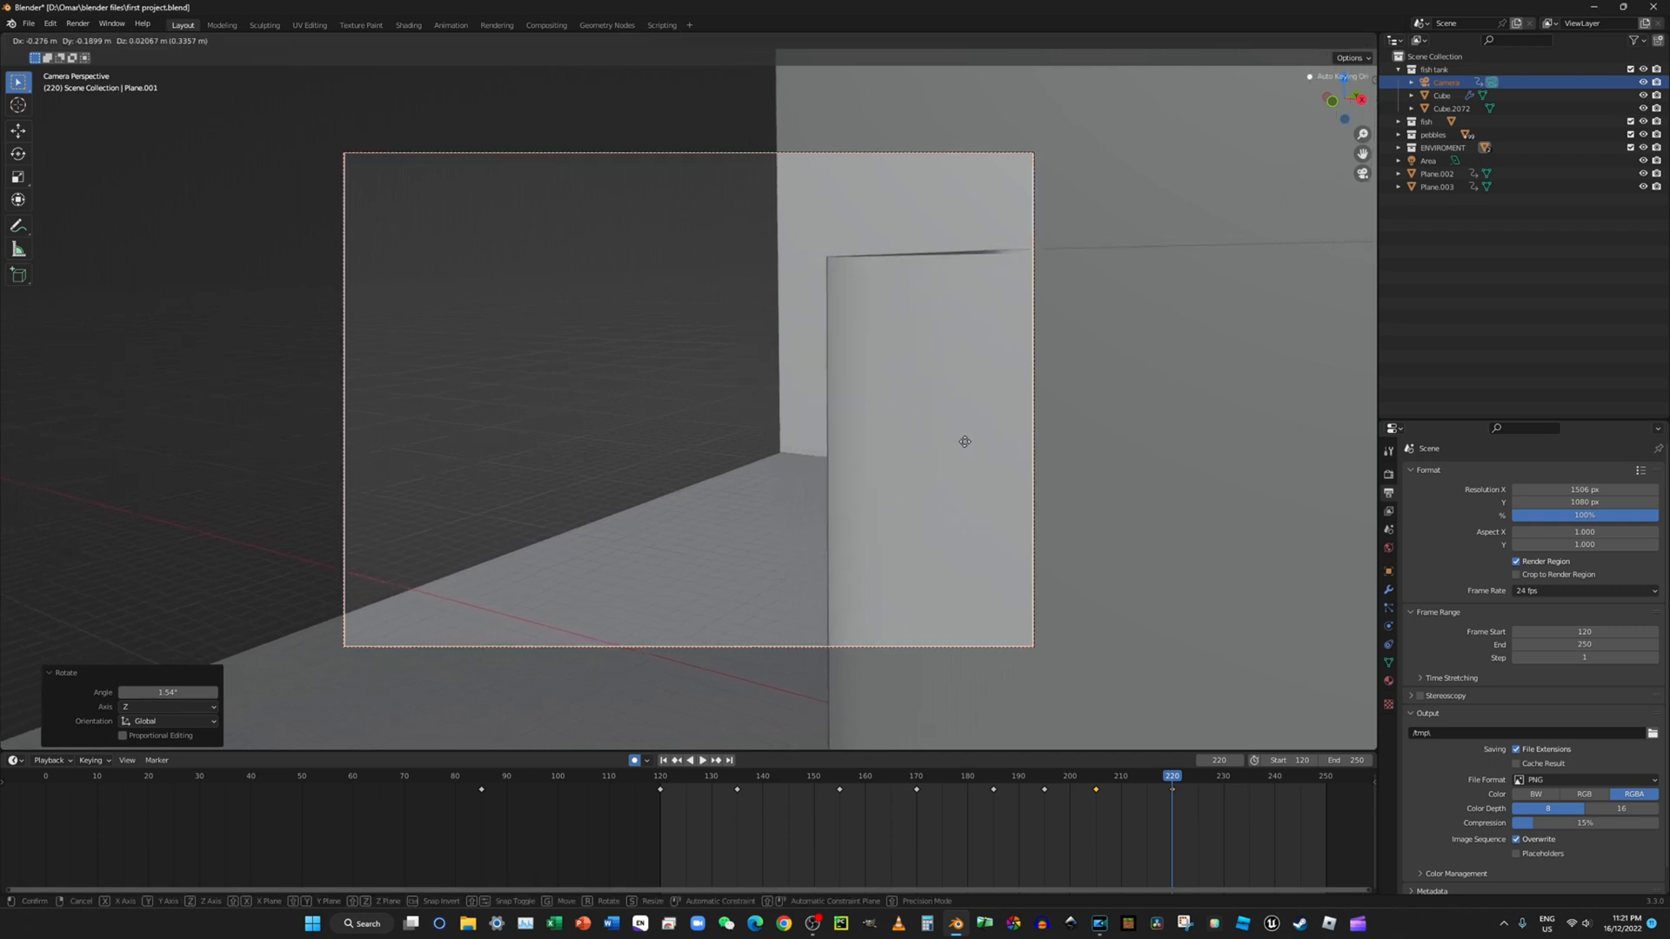
left_click(969, 440)
key("r")
key("z")
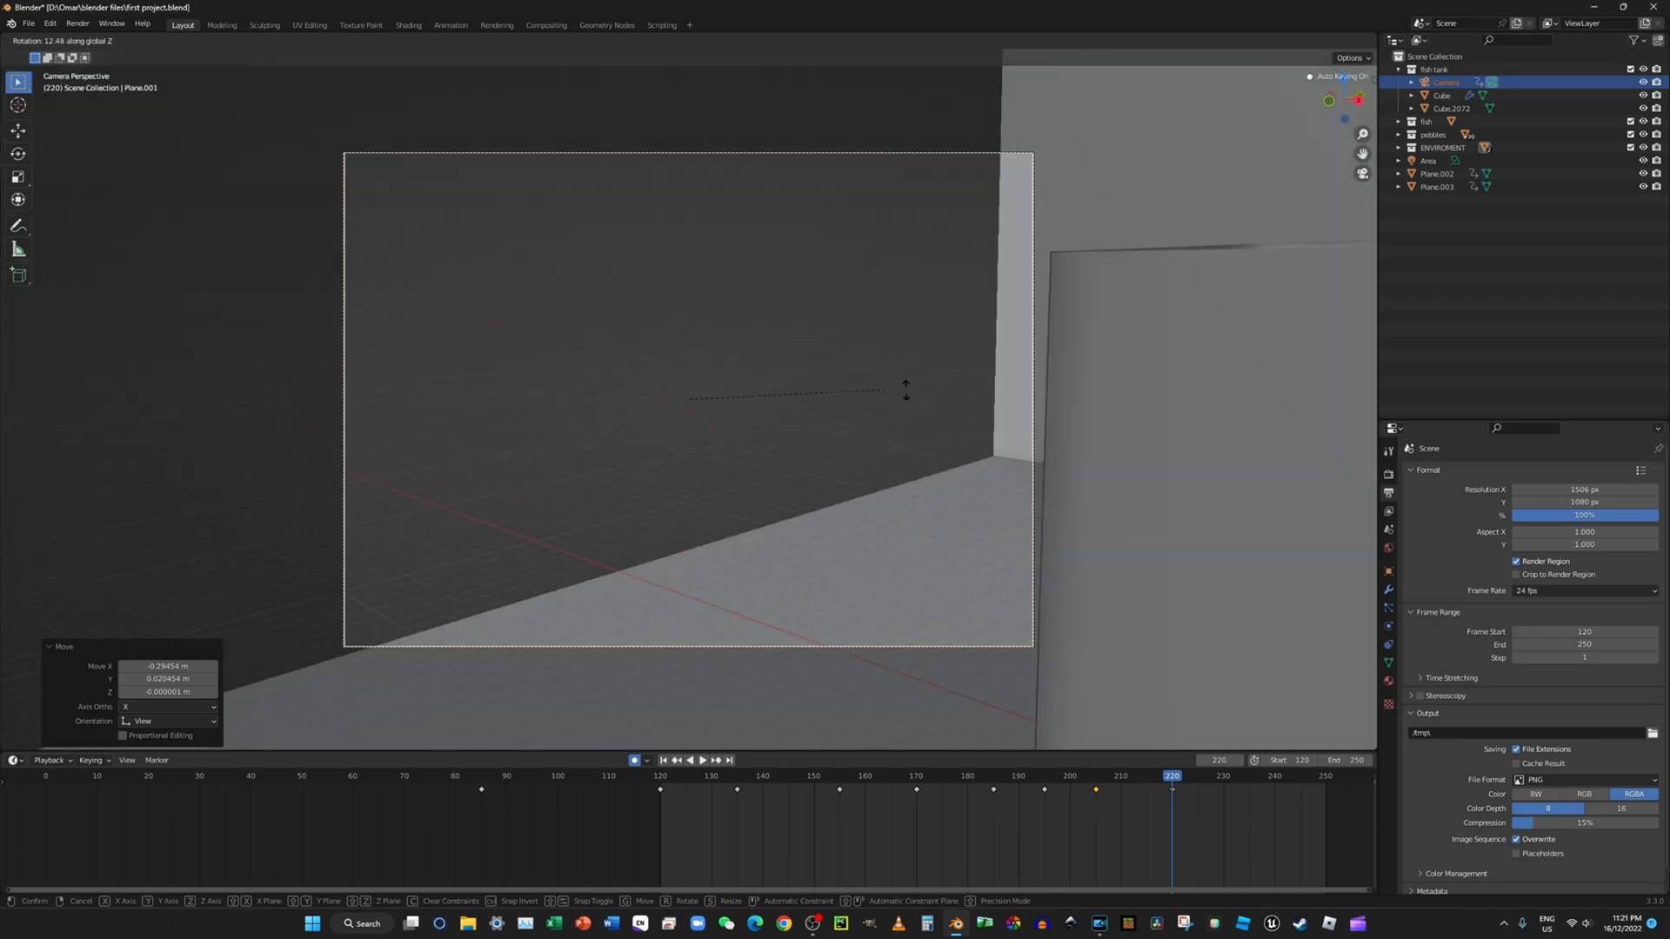
left_click(790, 389)
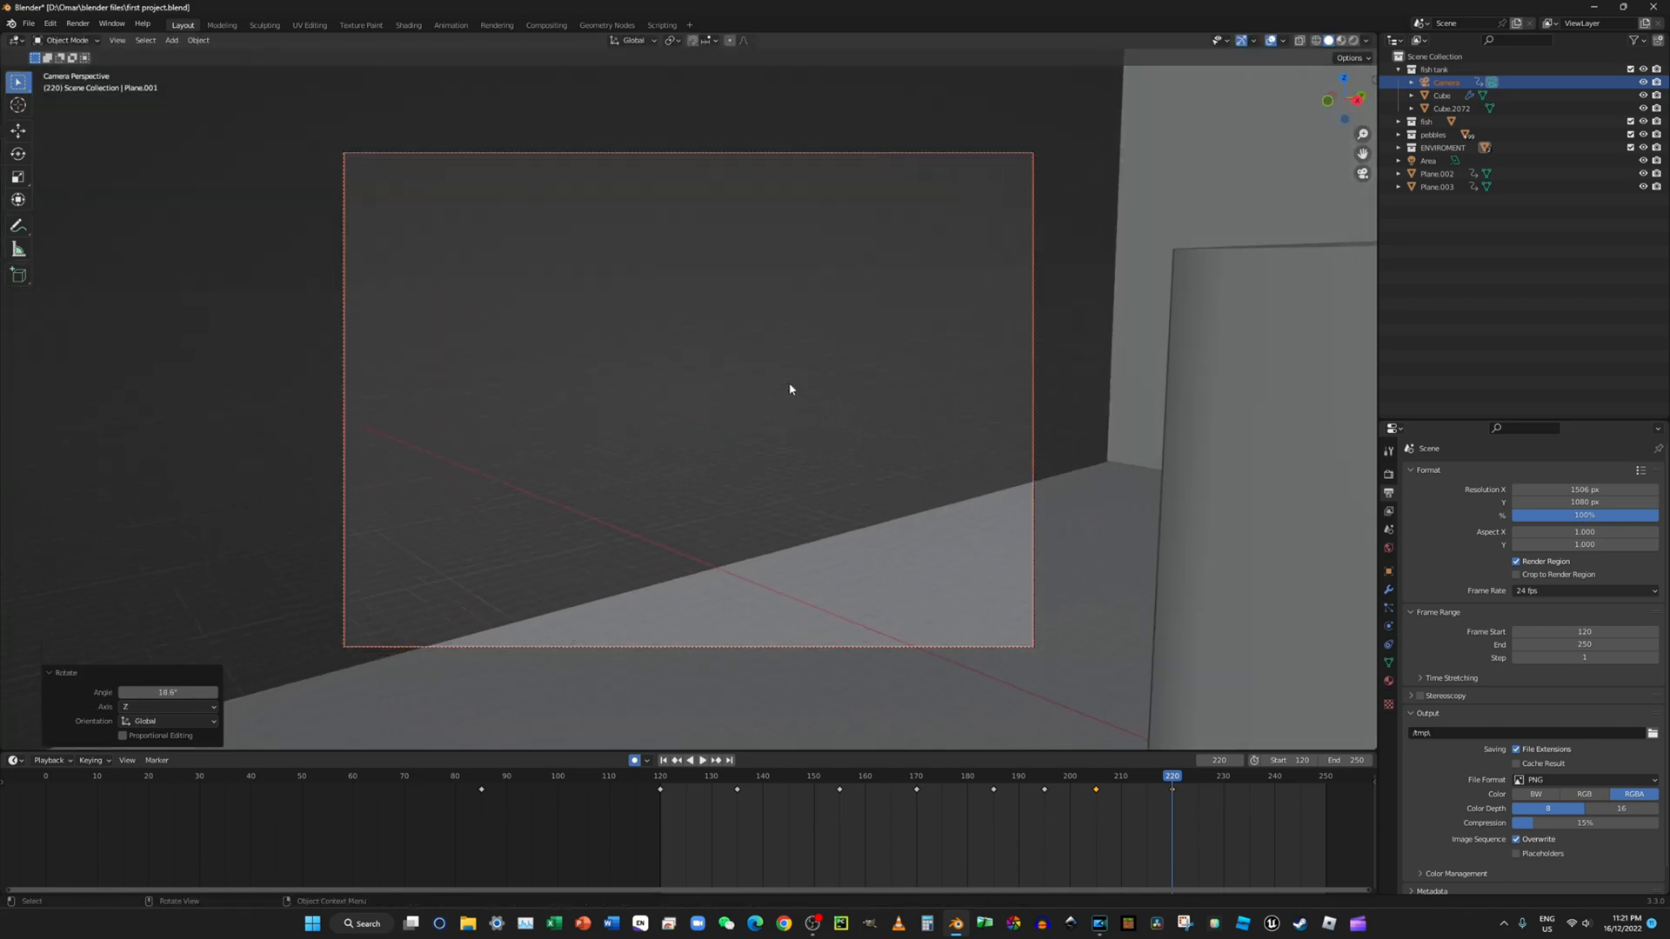
Step: Outside the camera view, rotate the camera about -60.1° around global Z to face the tank's long side, and check the framing
middle_click_drag(788, 379, 914, 435)
key("r")
key("z")
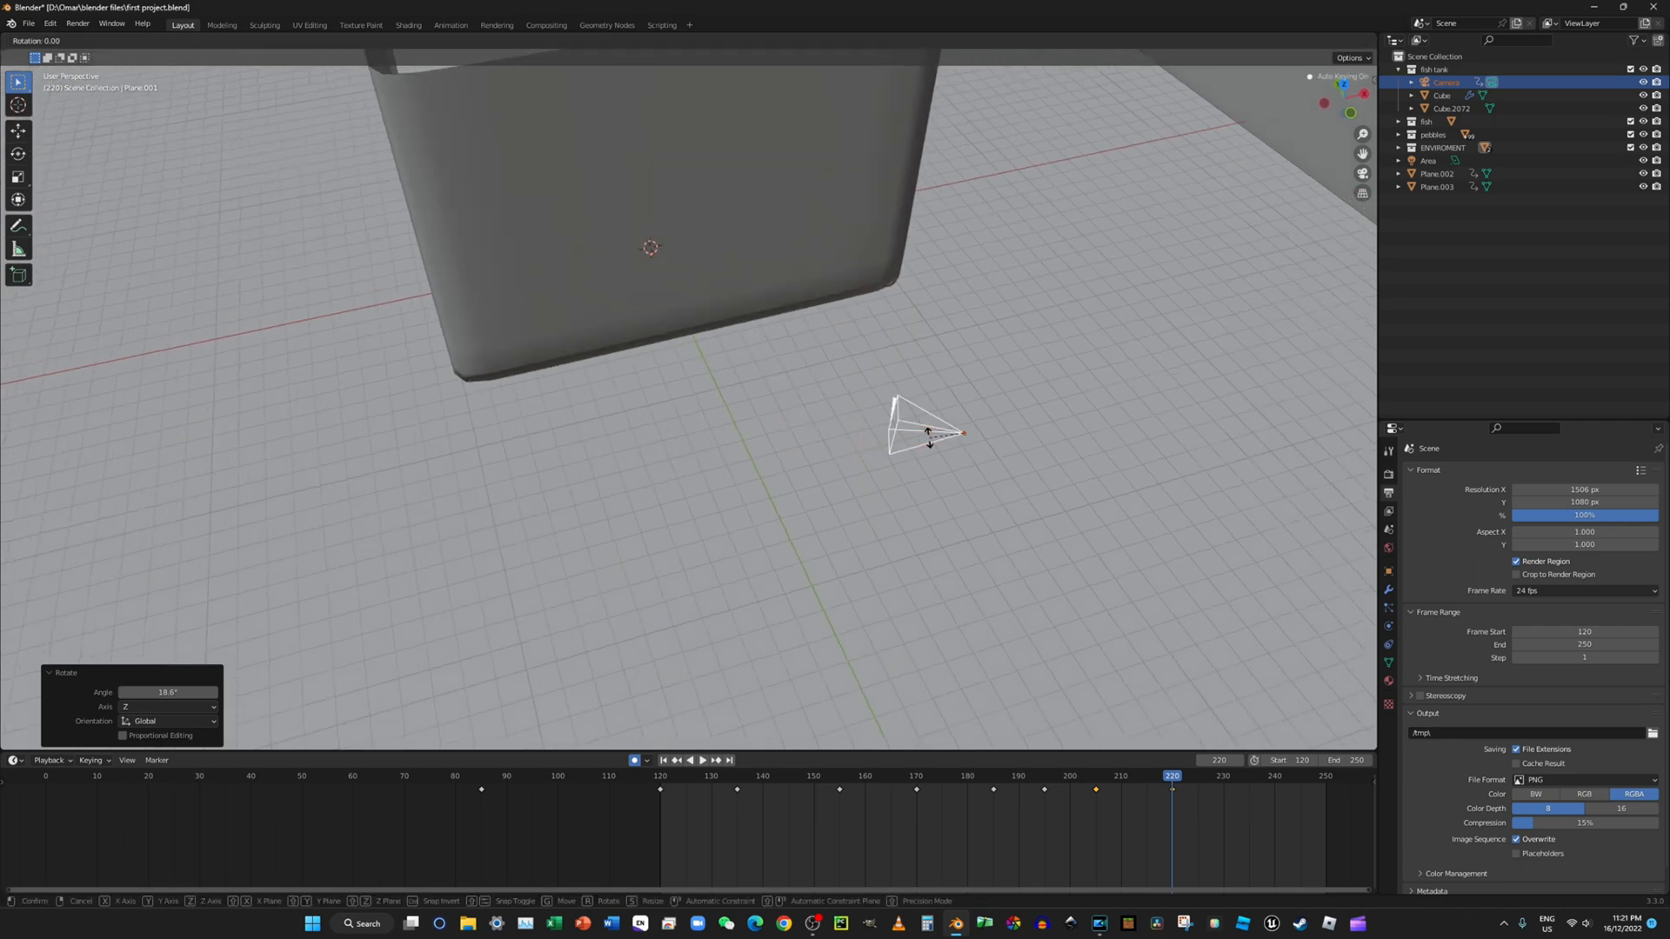
left_click(950, 413)
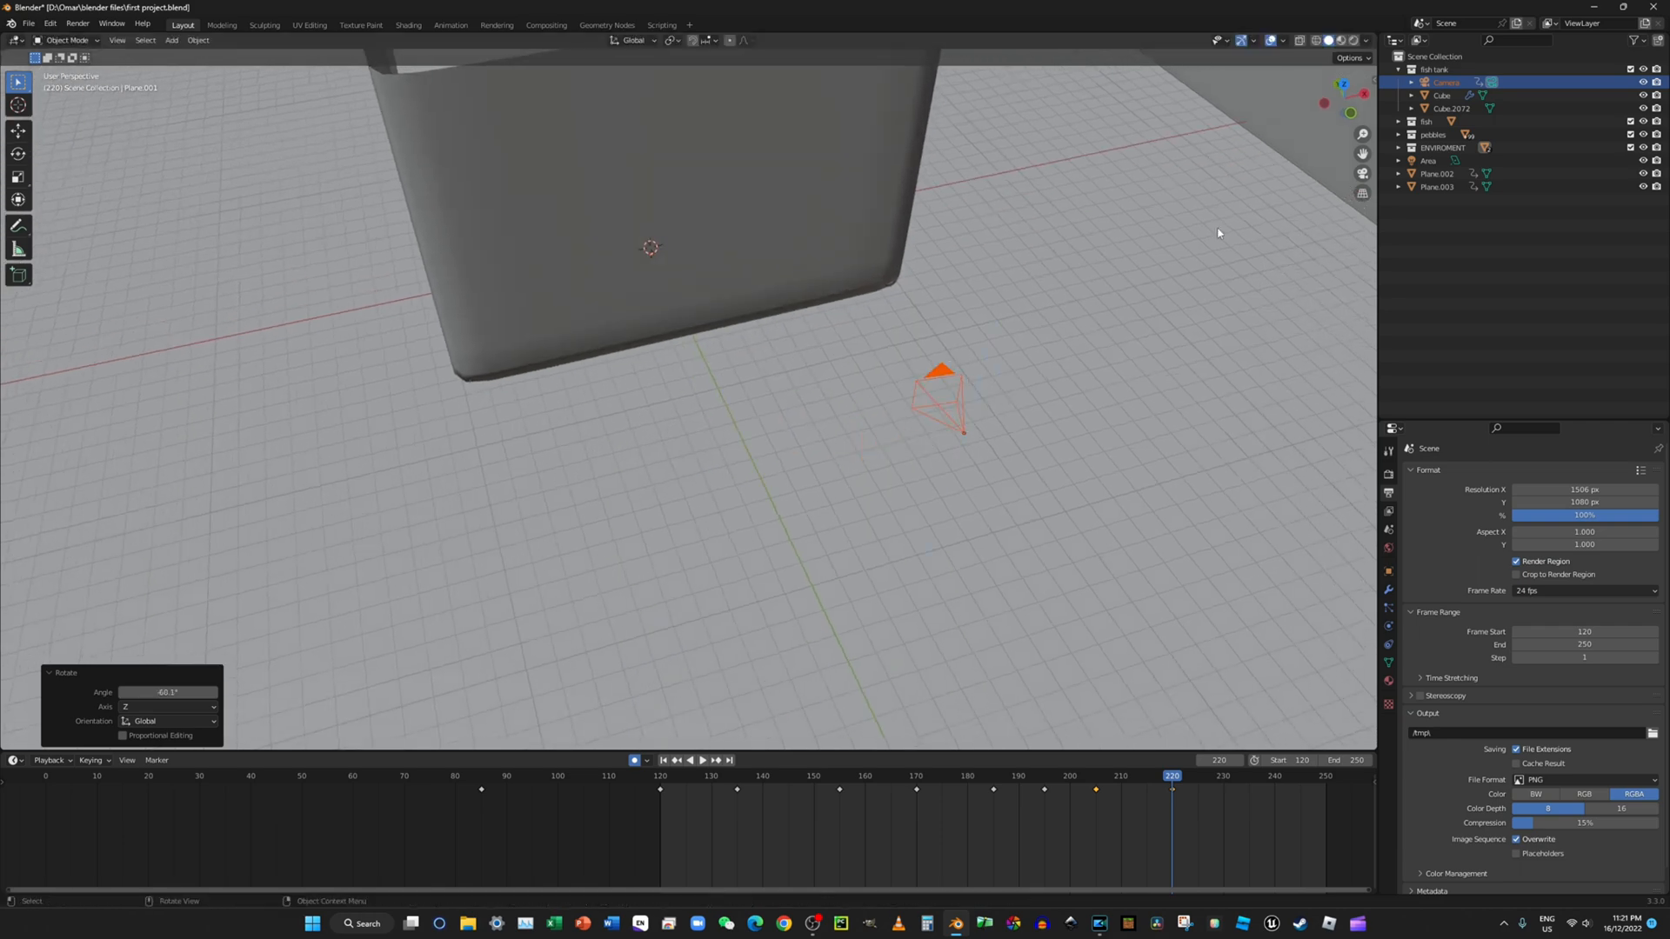
left_click(1362, 174)
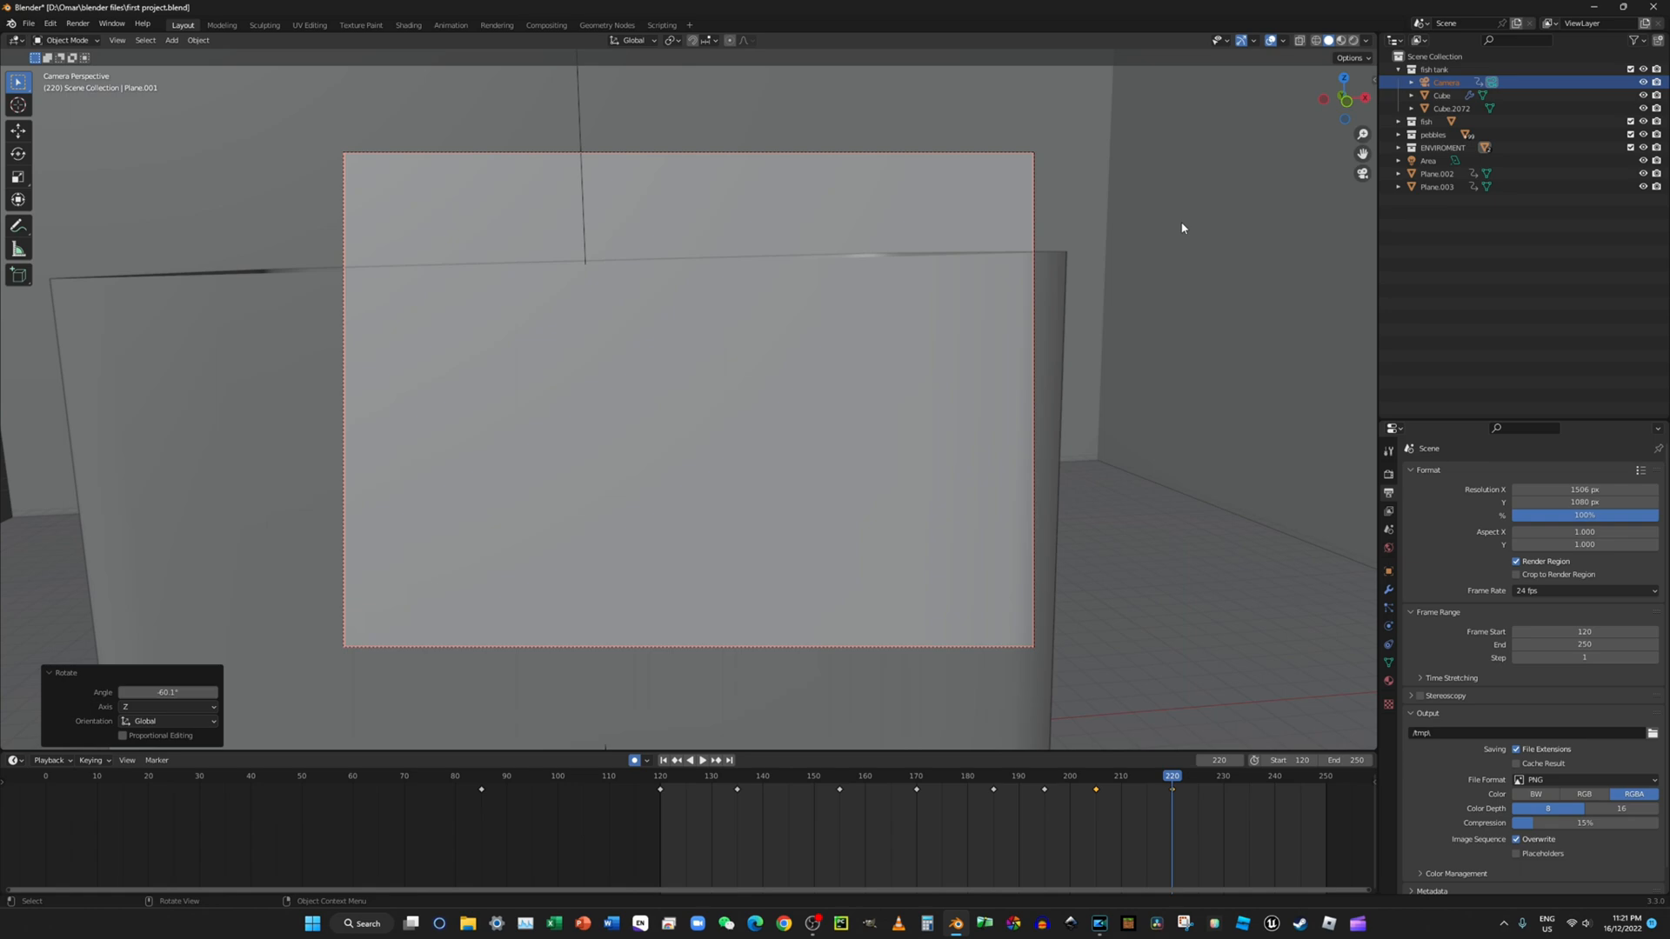
Step: Move the camera away from the tank by about -0.9 m in X and -6.4 m in Y, and check the framing
middle_click_drag(1178, 231, 1120, 341)
scroll(1294, 313, "down", 6)
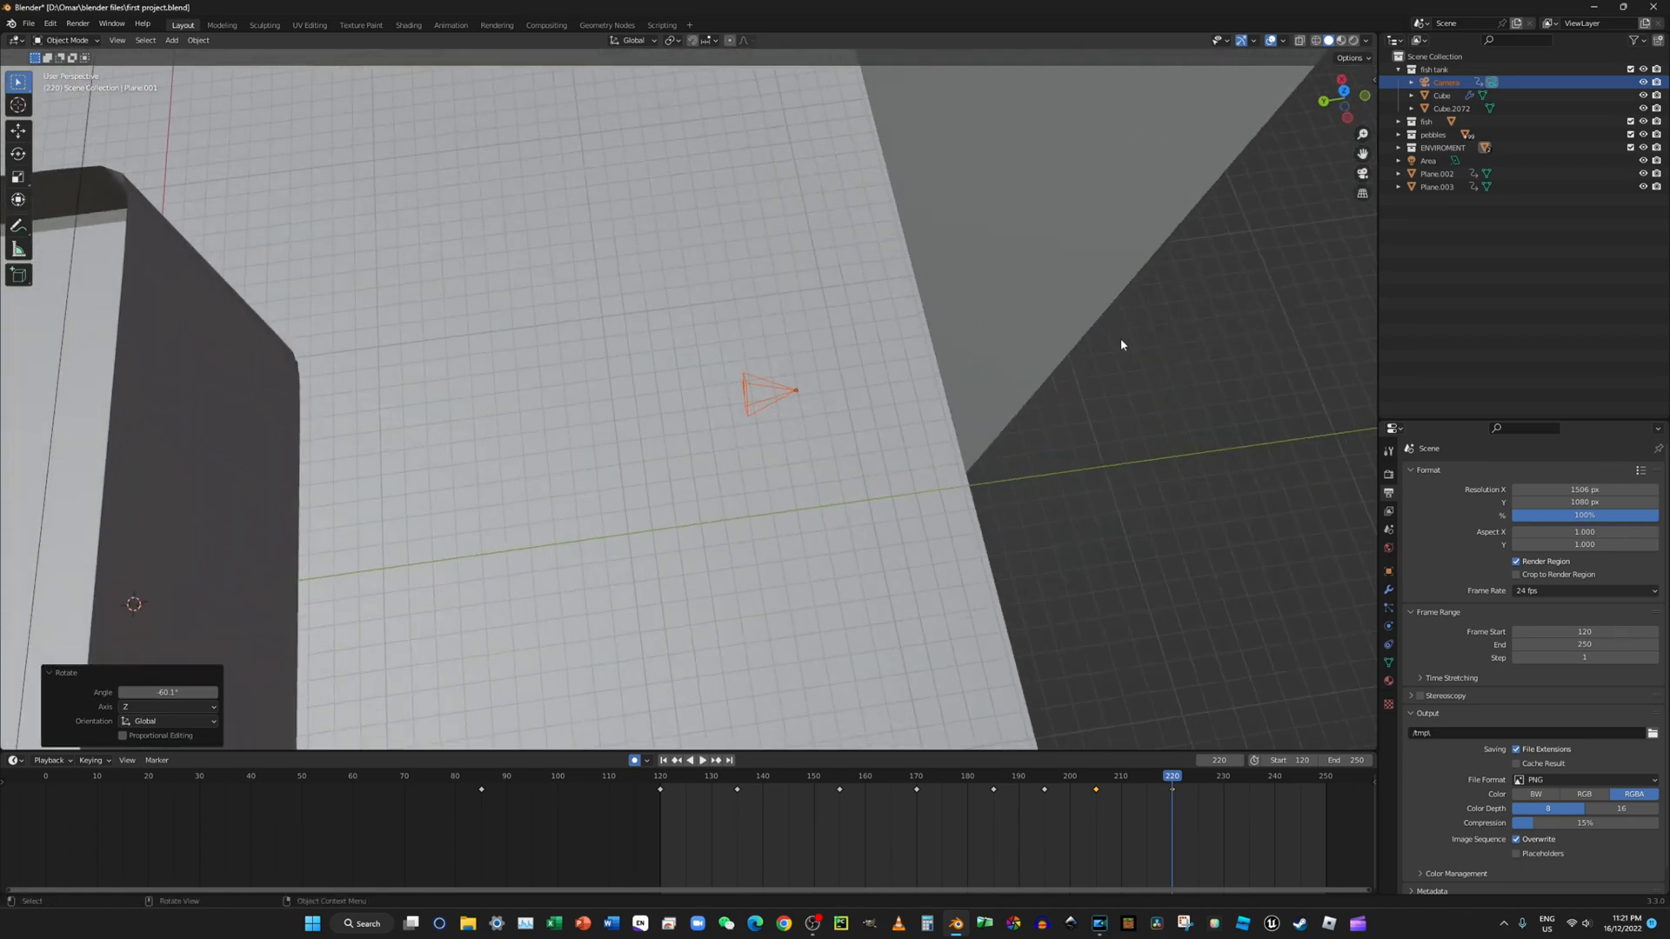
key("g")
left_click(1357, 341)
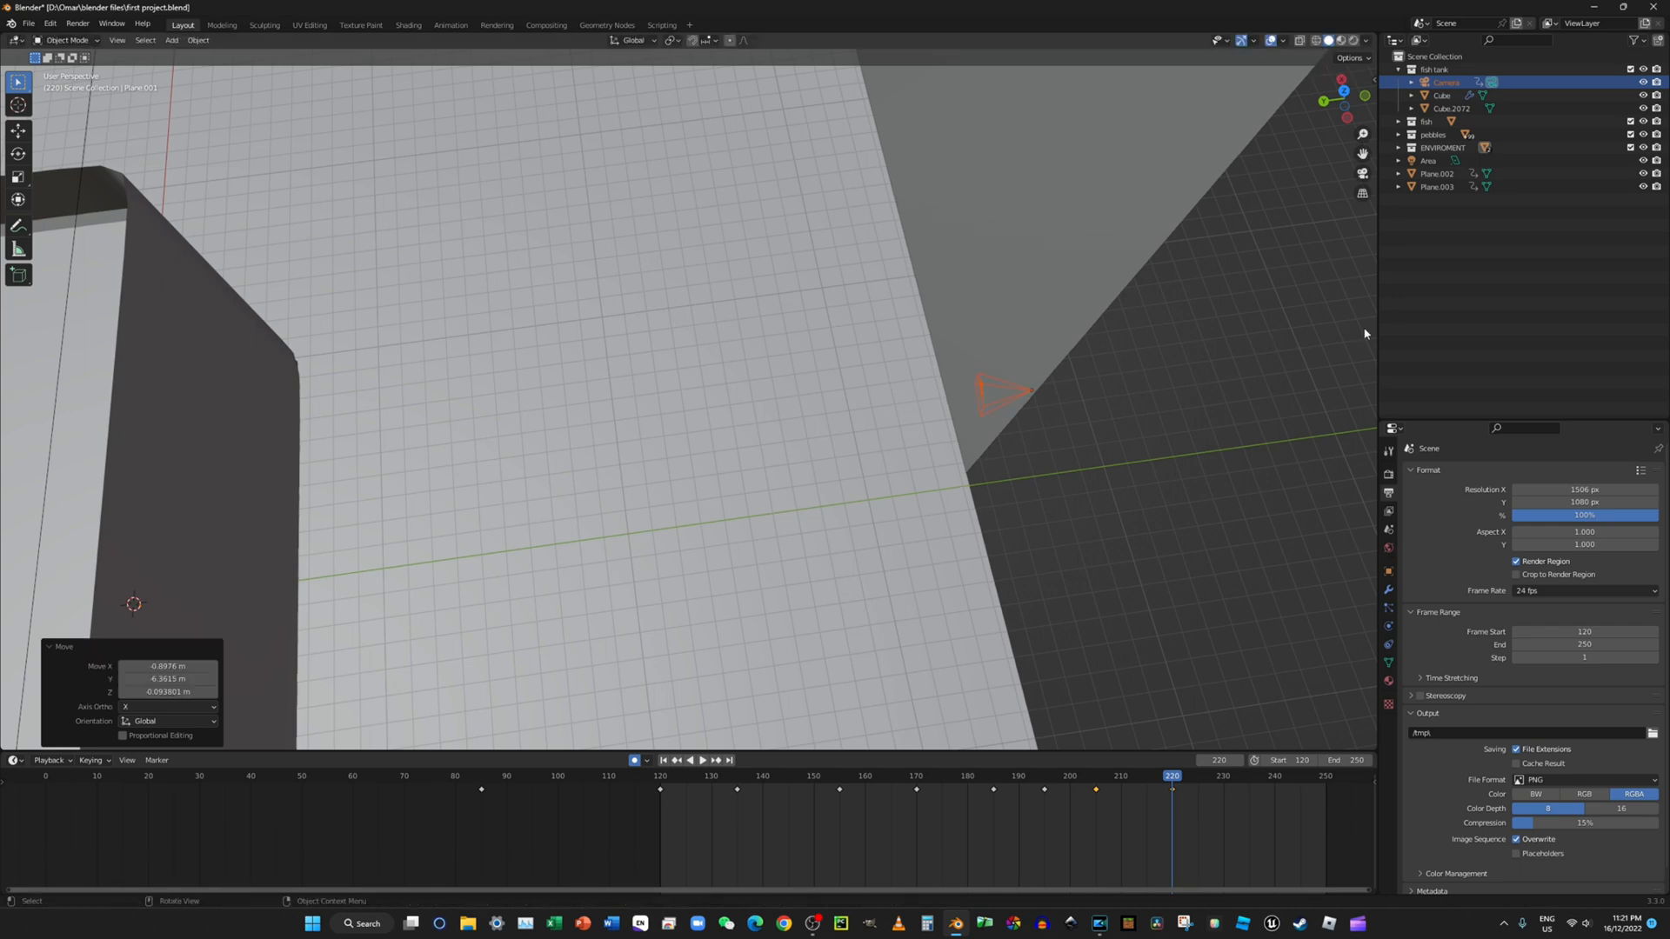
left_click(1363, 176)
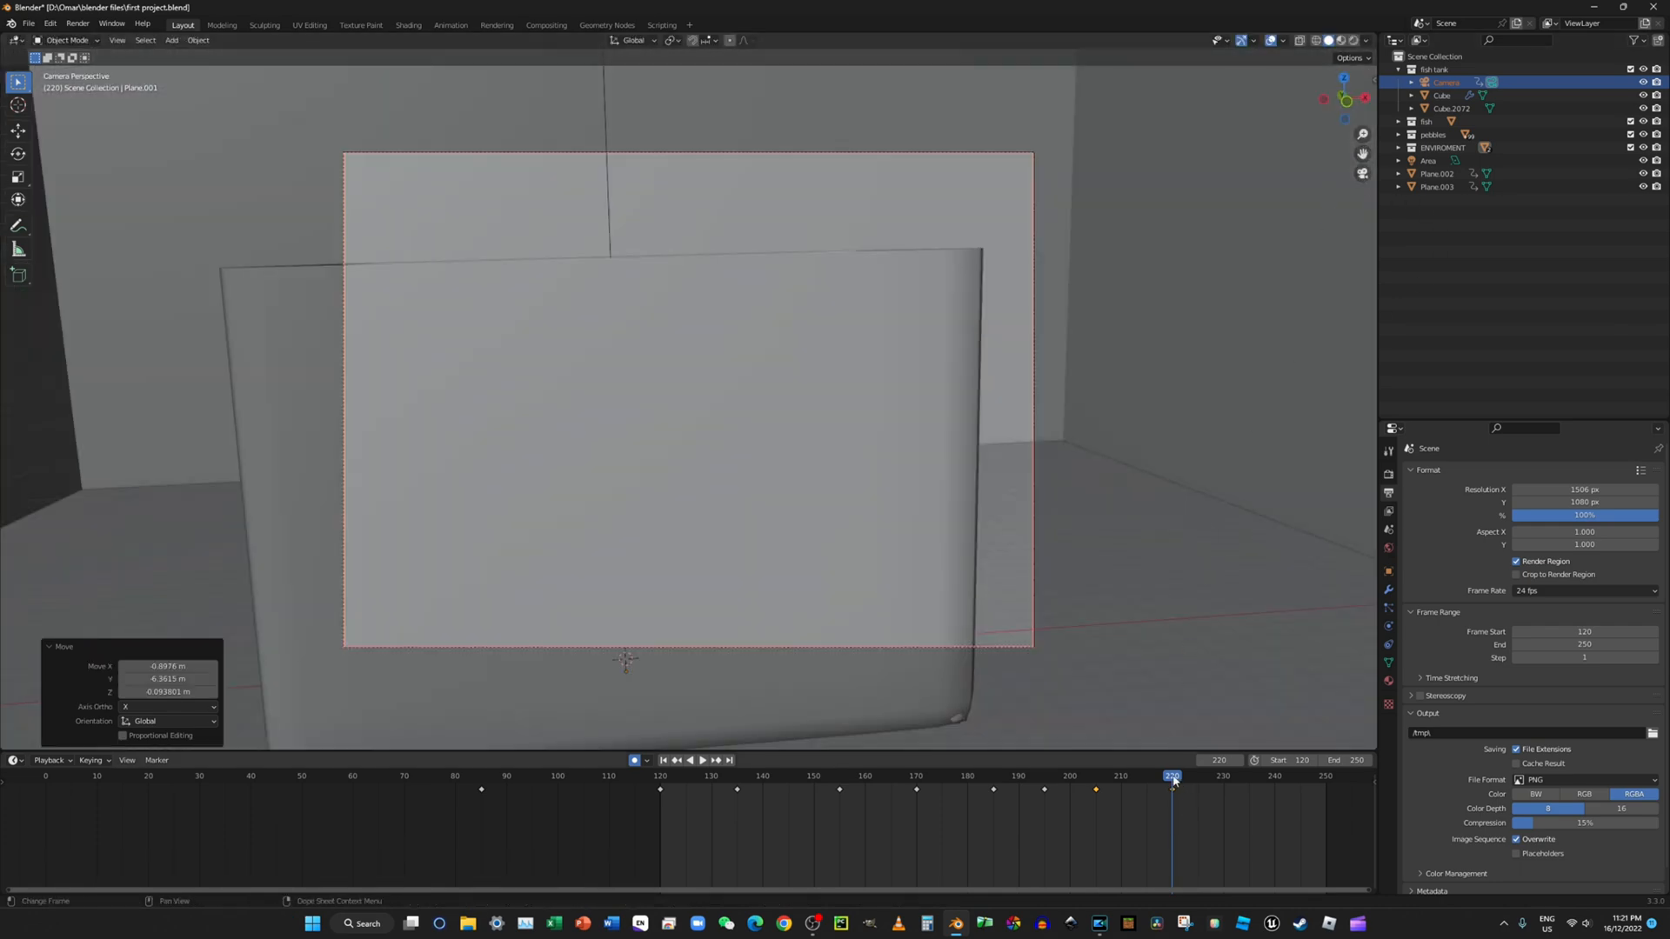
Step: Retime the camera keyframes after frame 120 to frames 140, 160, 180, 195, 210, 225 and 240, and play back the animation
left_click_drag(737, 790, 1278, 800)
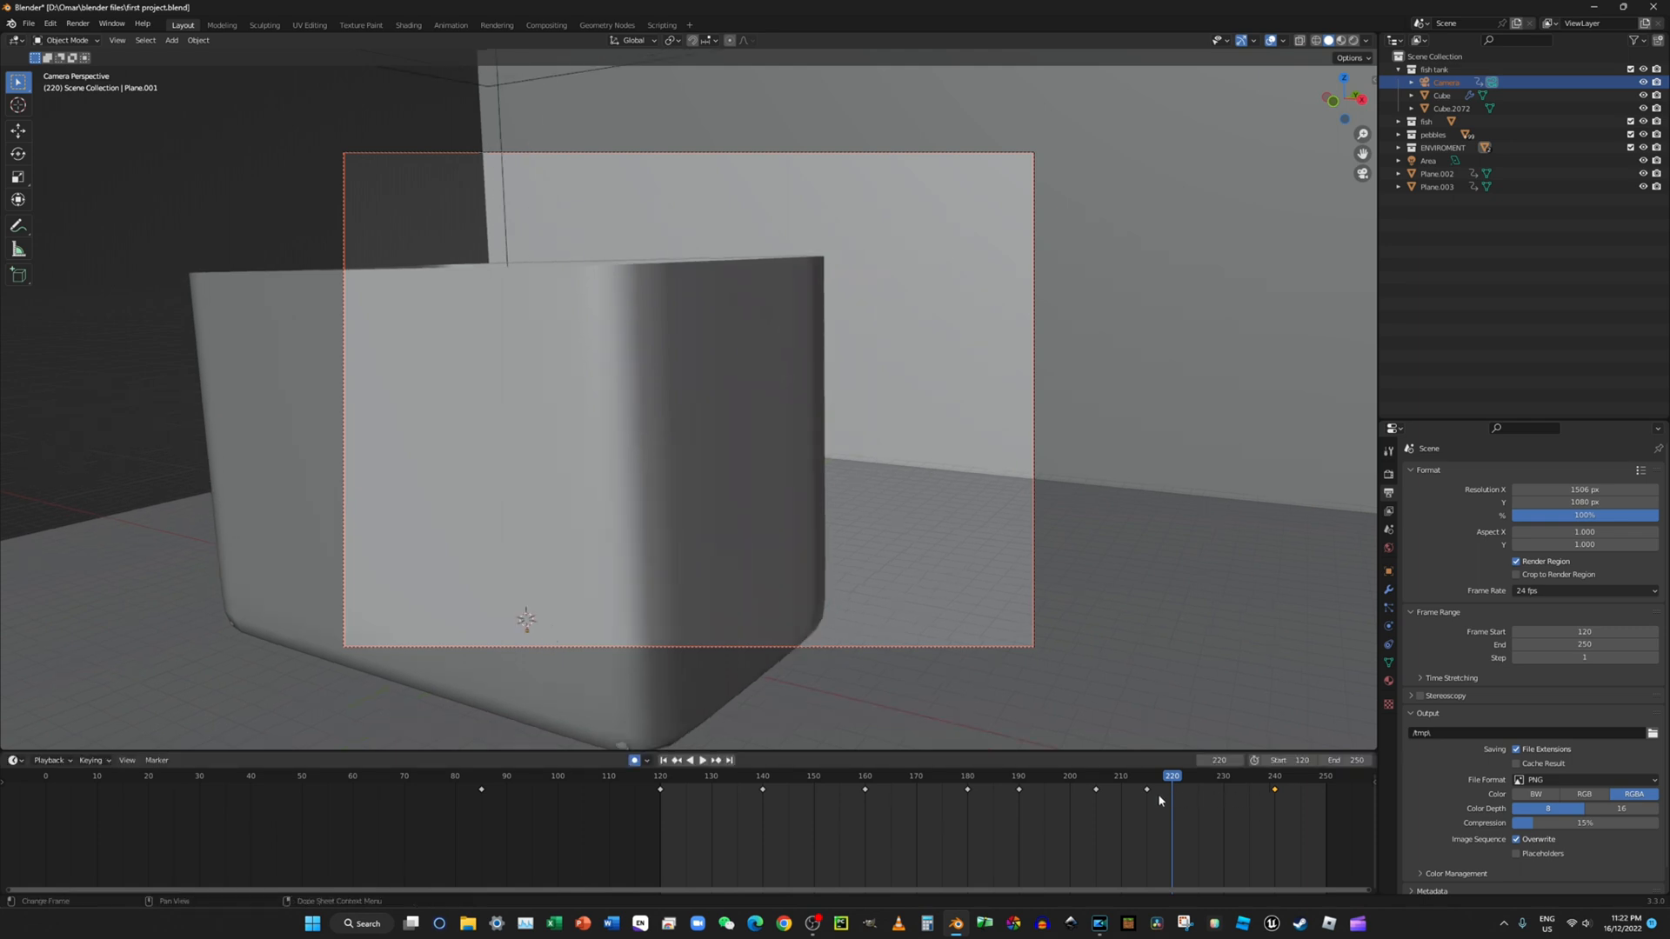
left_click_drag(1150, 793, 1200, 795)
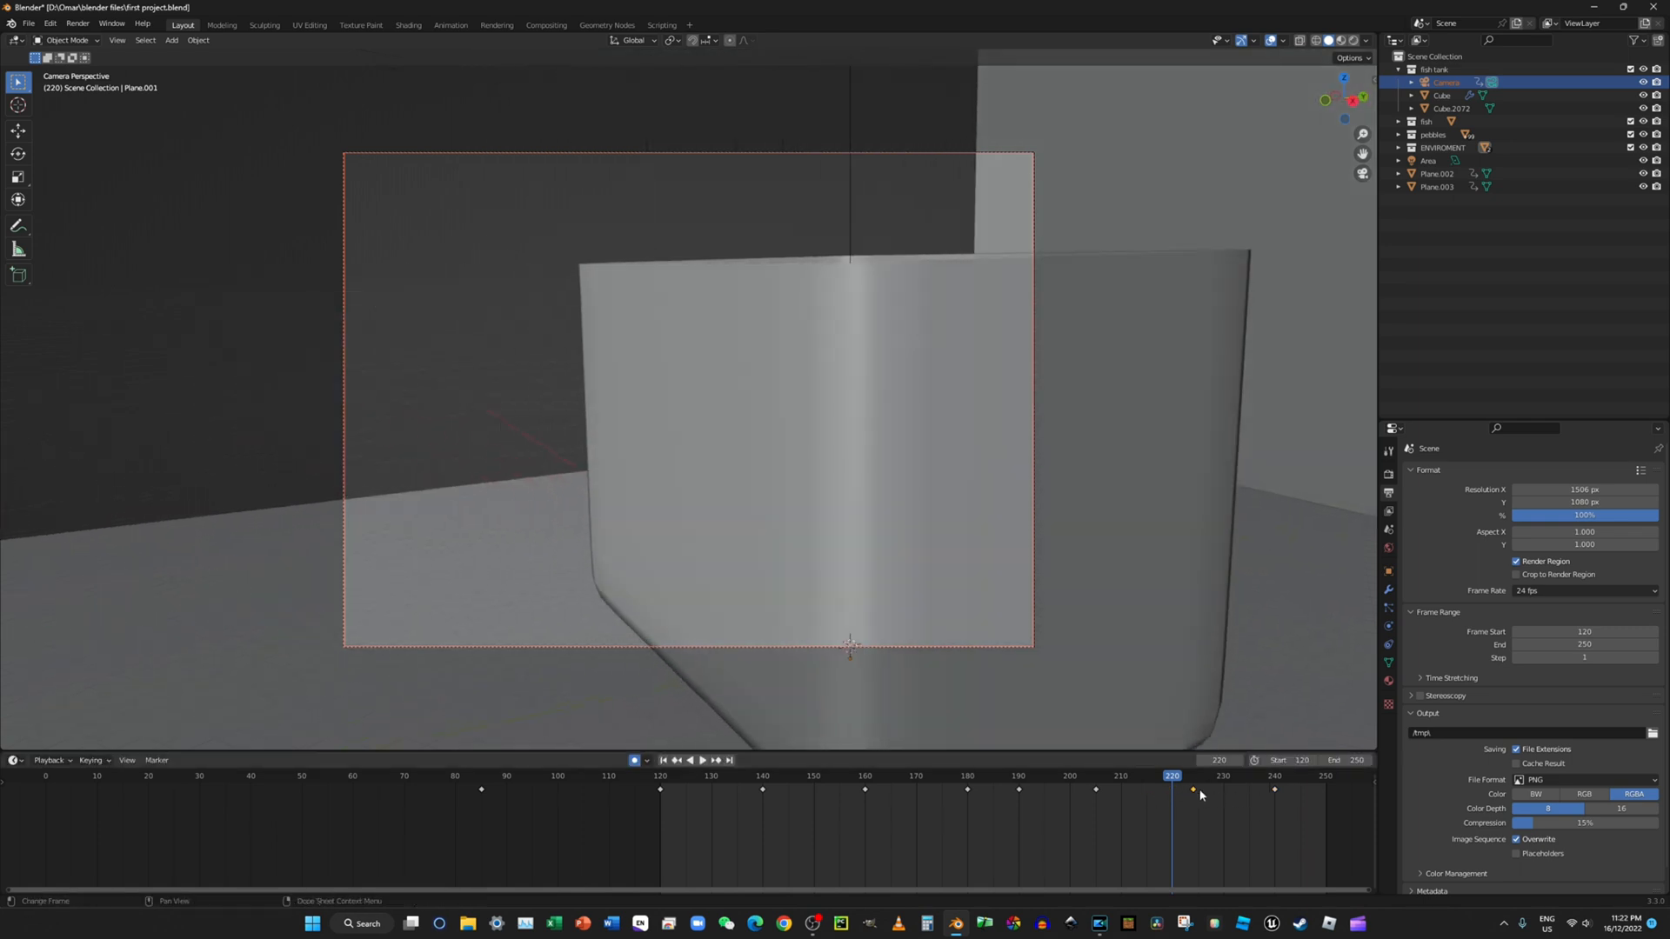
left_click_drag(1097, 792, 1131, 793)
left_click_drag(1017, 791, 1046, 794)
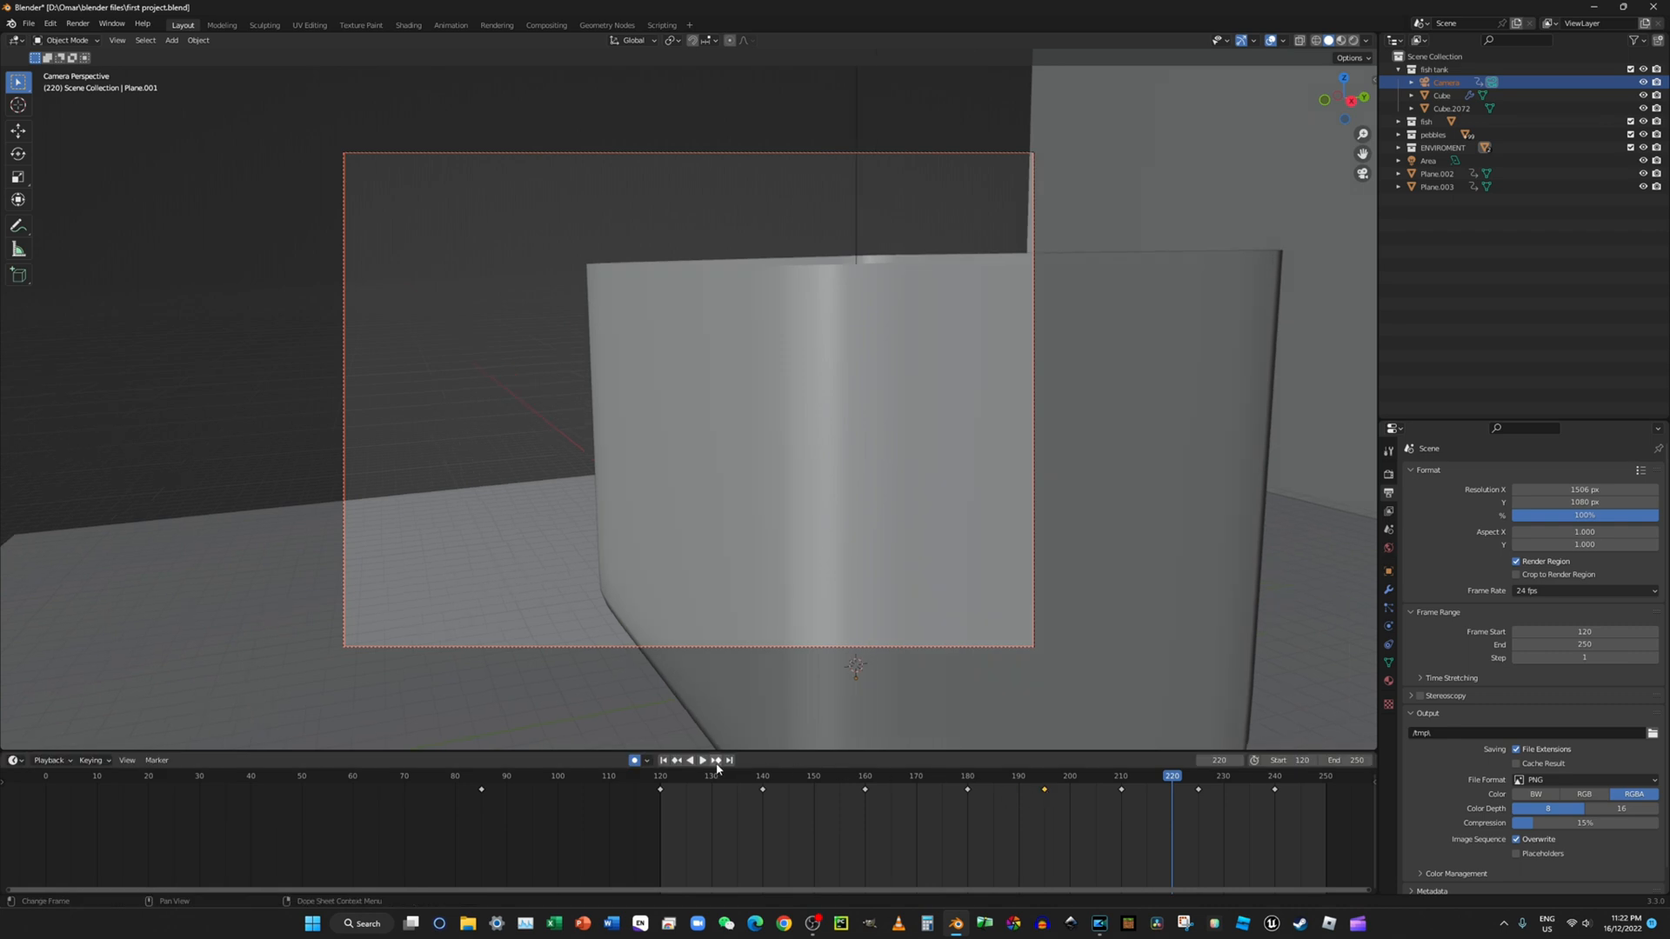
left_click(704, 761)
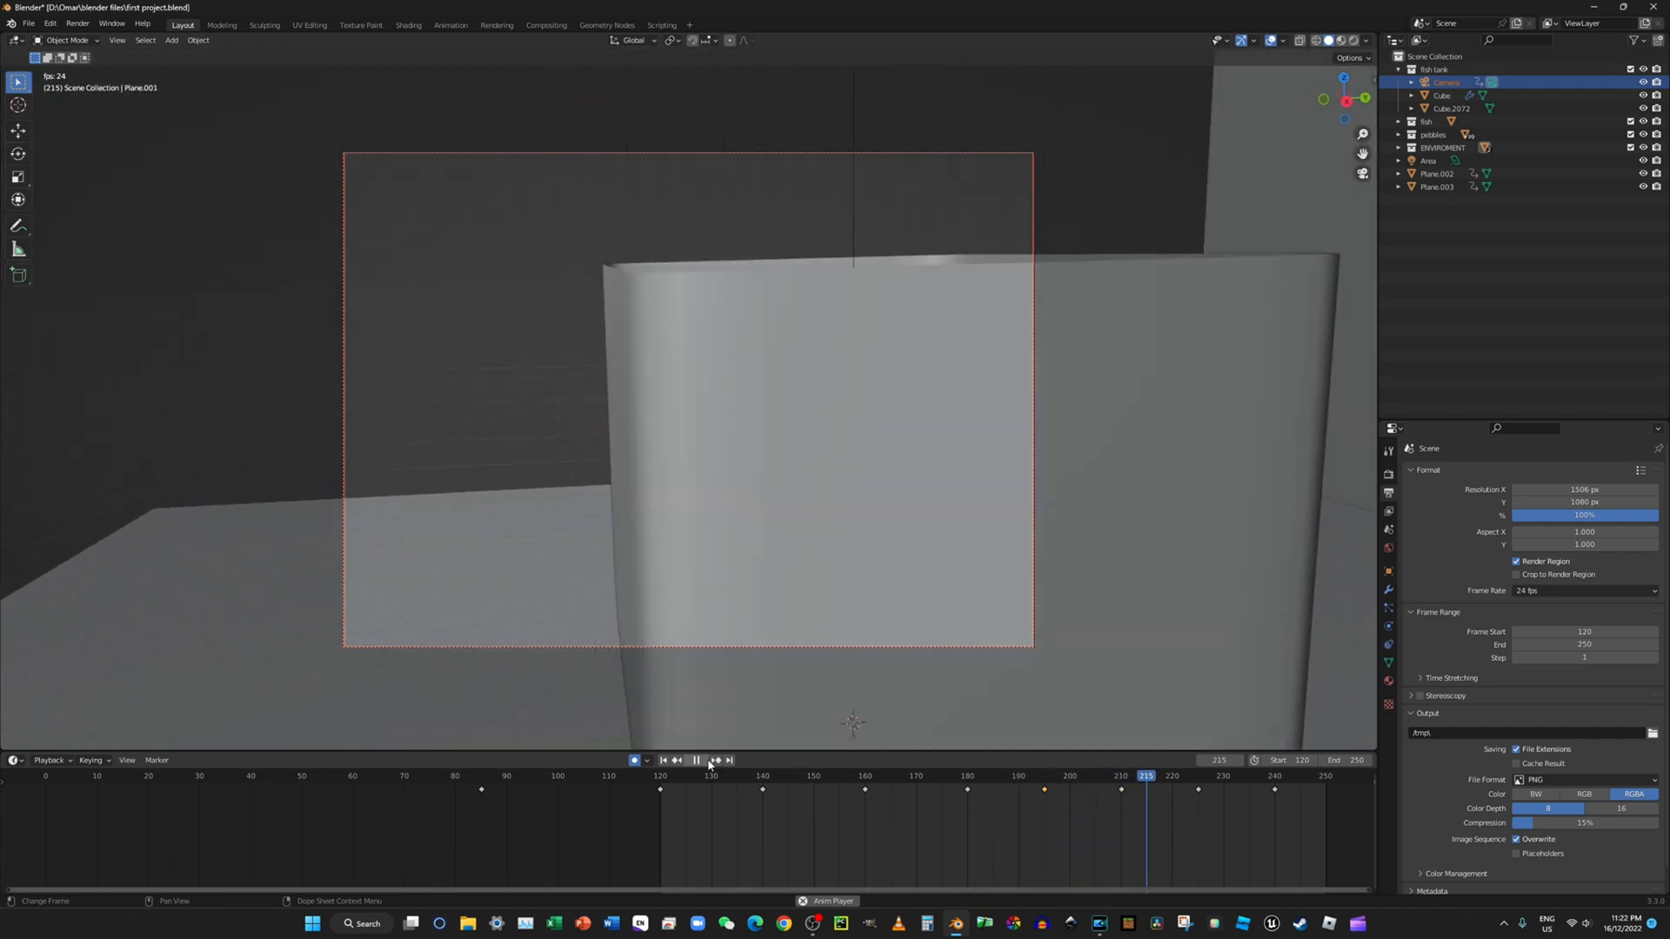
key("space")
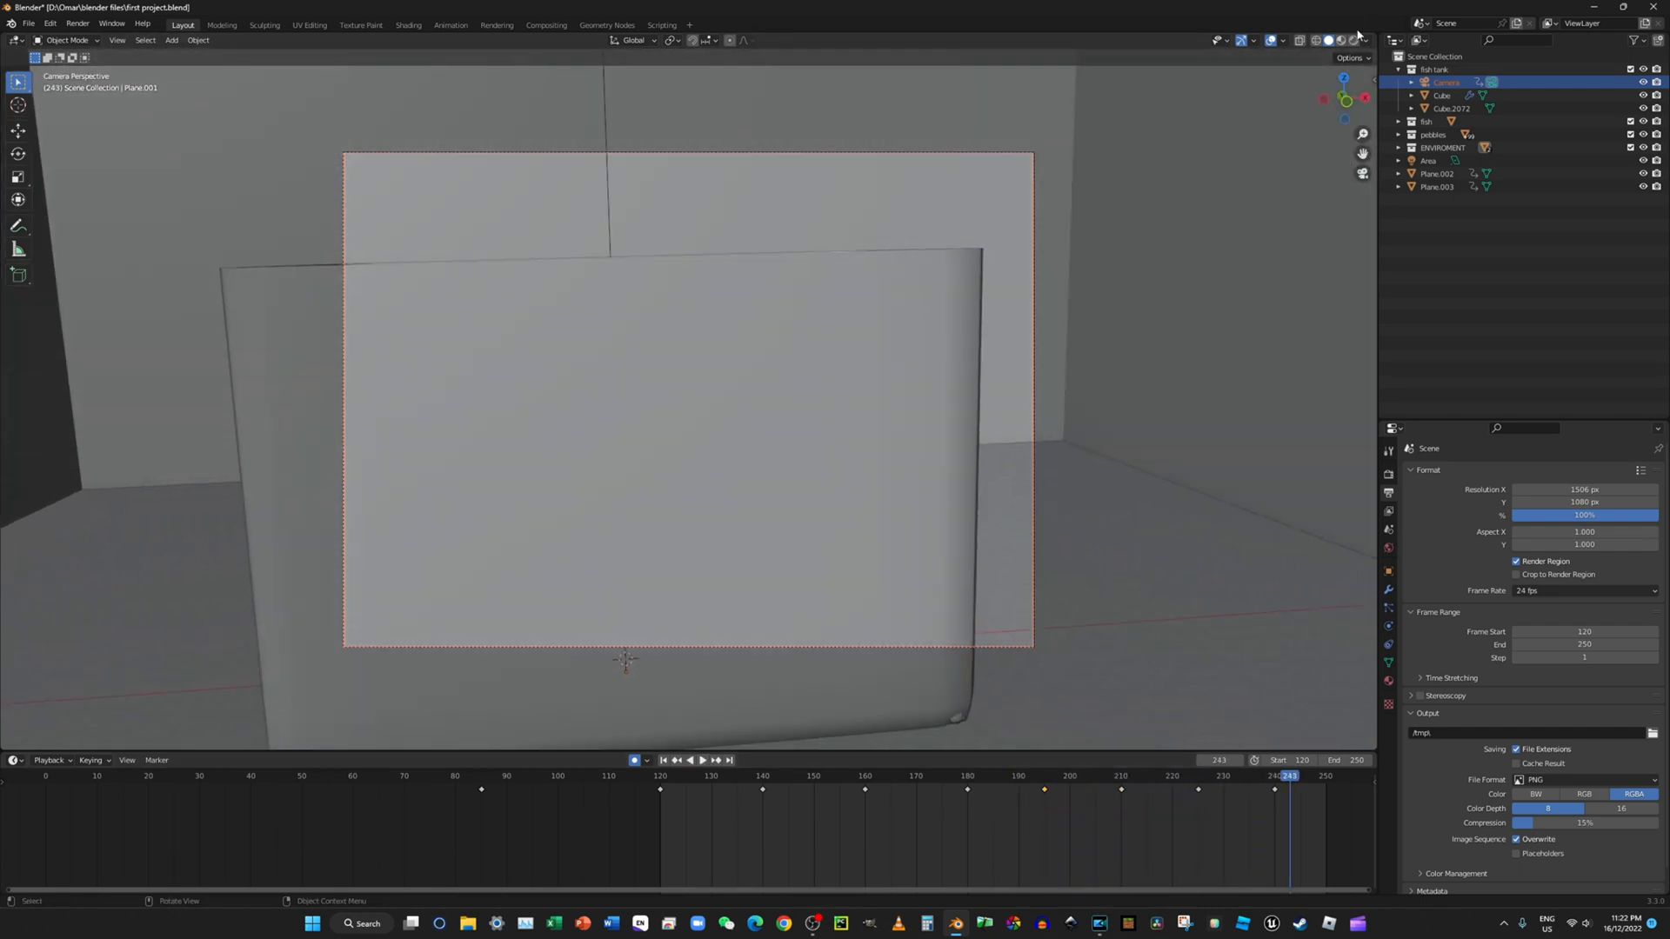
Step: Preview the camera animation in rendered shading, stop playback and return to solid shading
left_click(1353, 41)
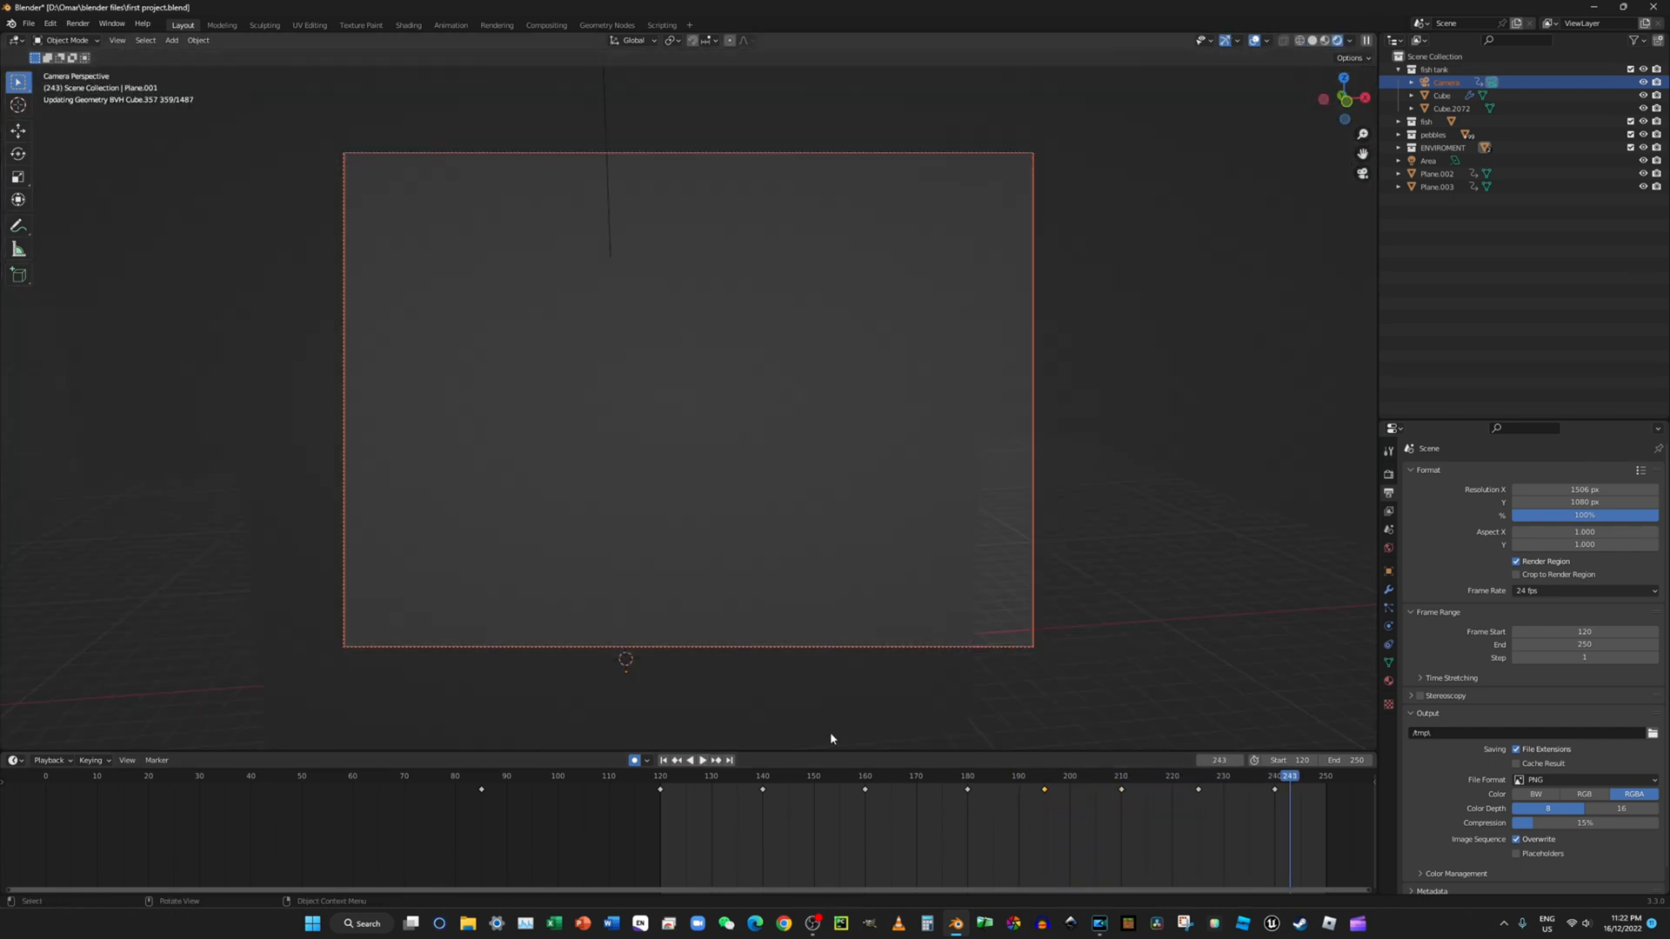
left_click(705, 762)
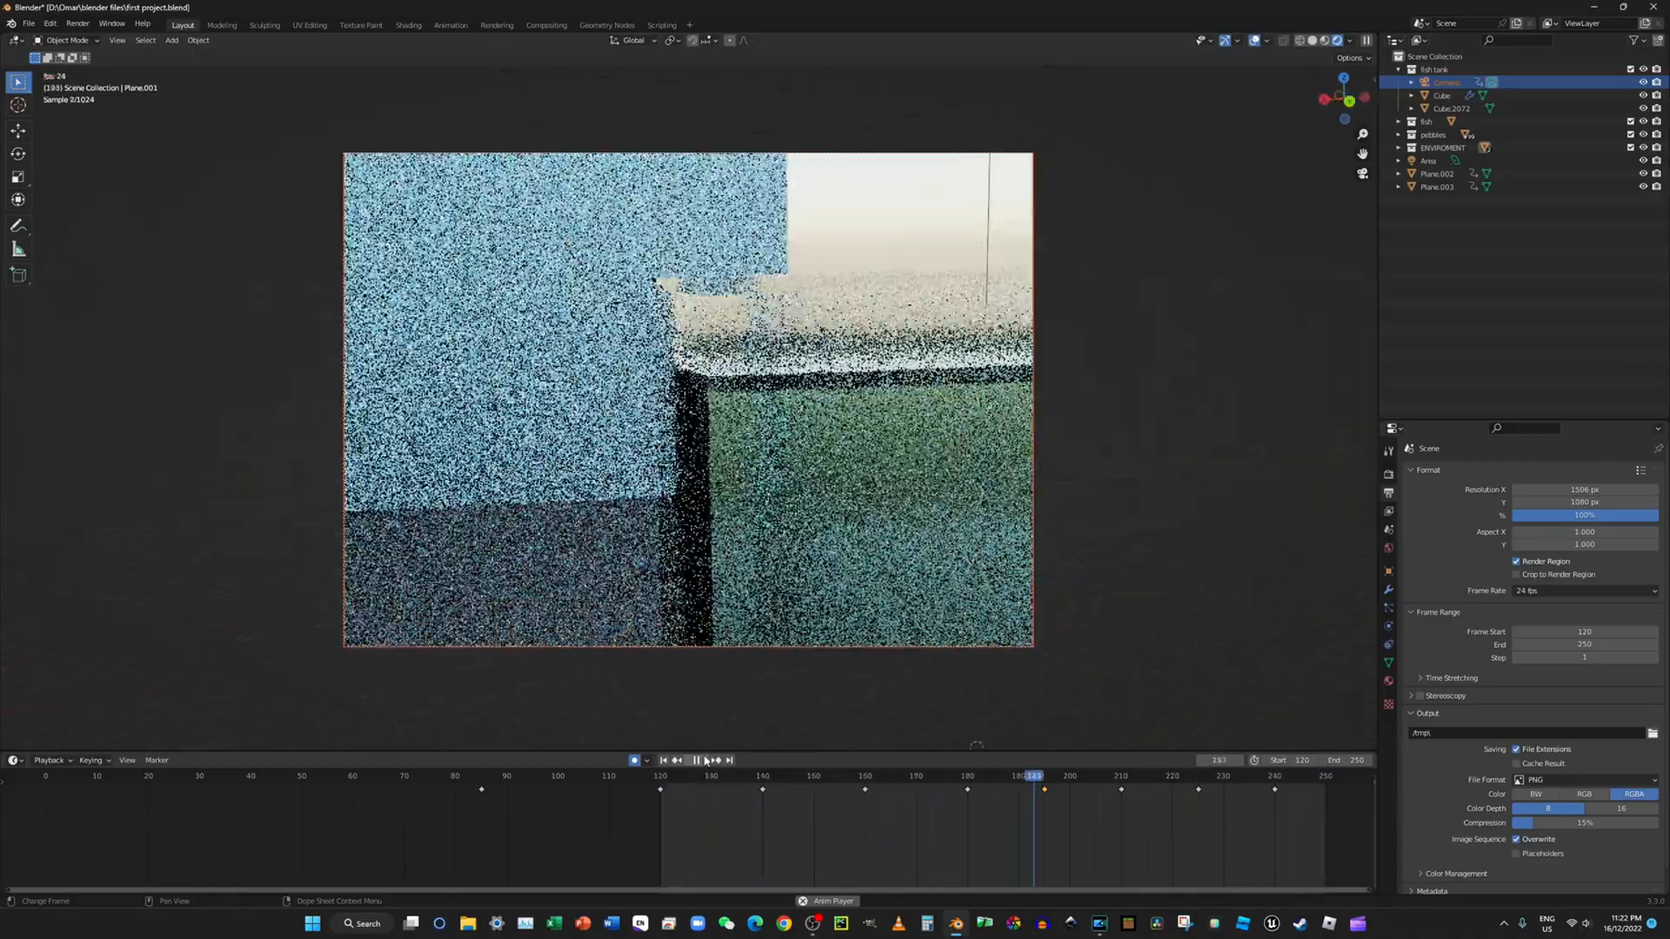
left_click(700, 760)
left_click(1311, 41)
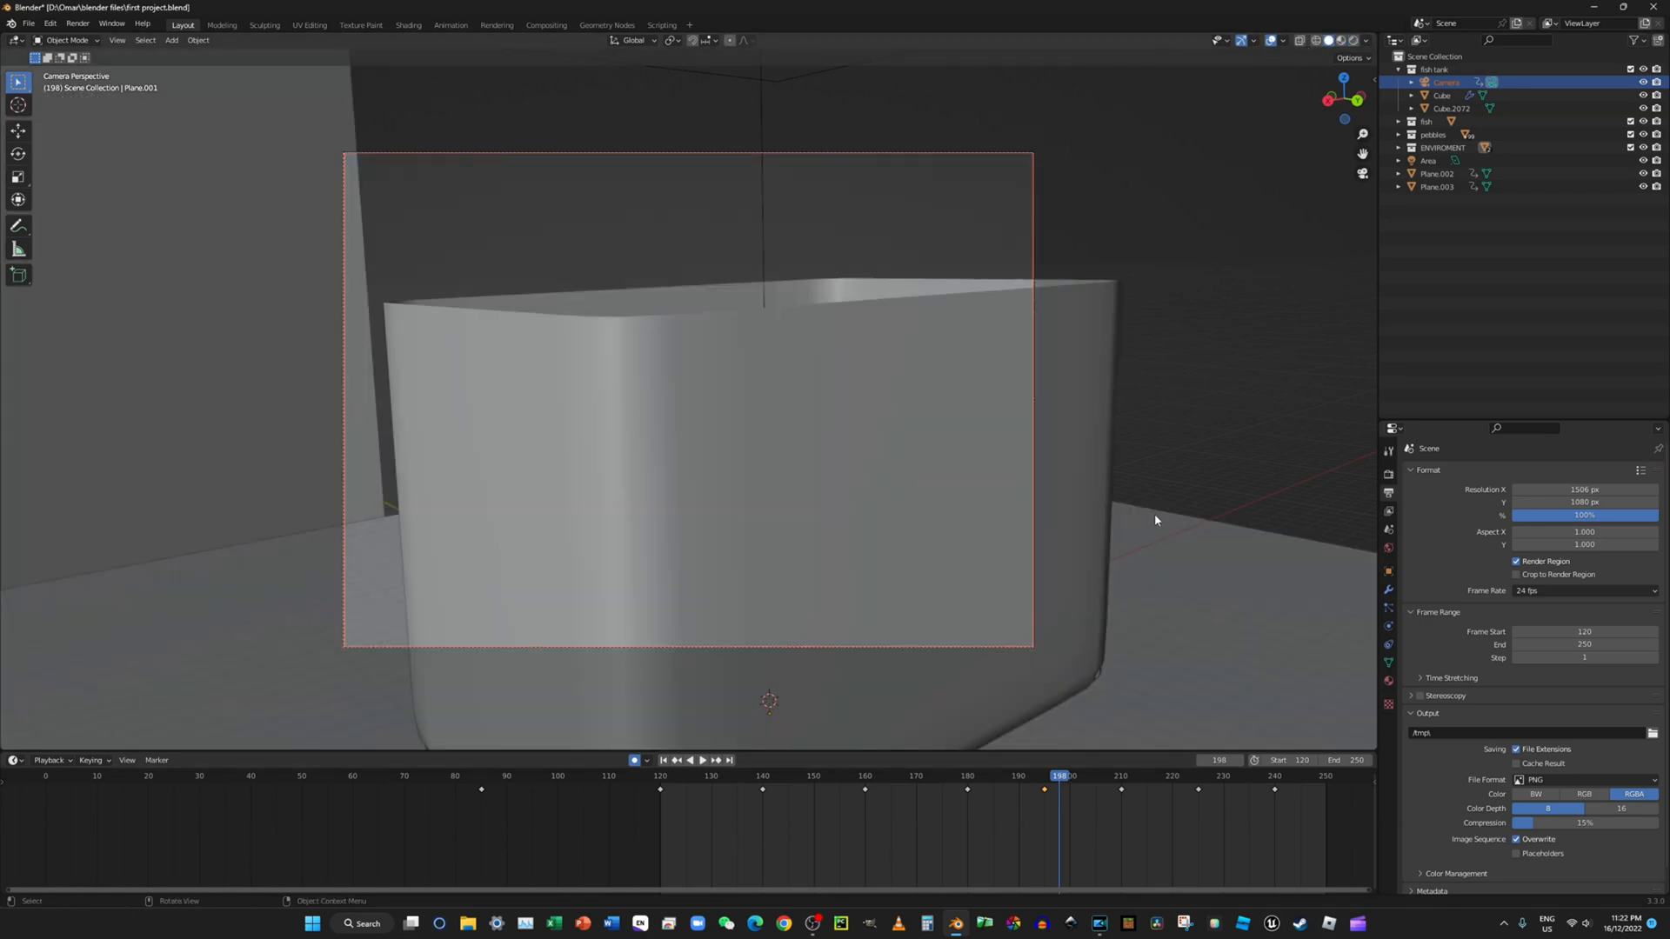
Step: Return to frame 120 and inspect the open side of the room beside the tank from outside the camera view
left_click_drag(1064, 775, 662, 795)
key("space")
middle_click_drag(752, 552, 807, 515)
scroll(807, 514, "up", 5)
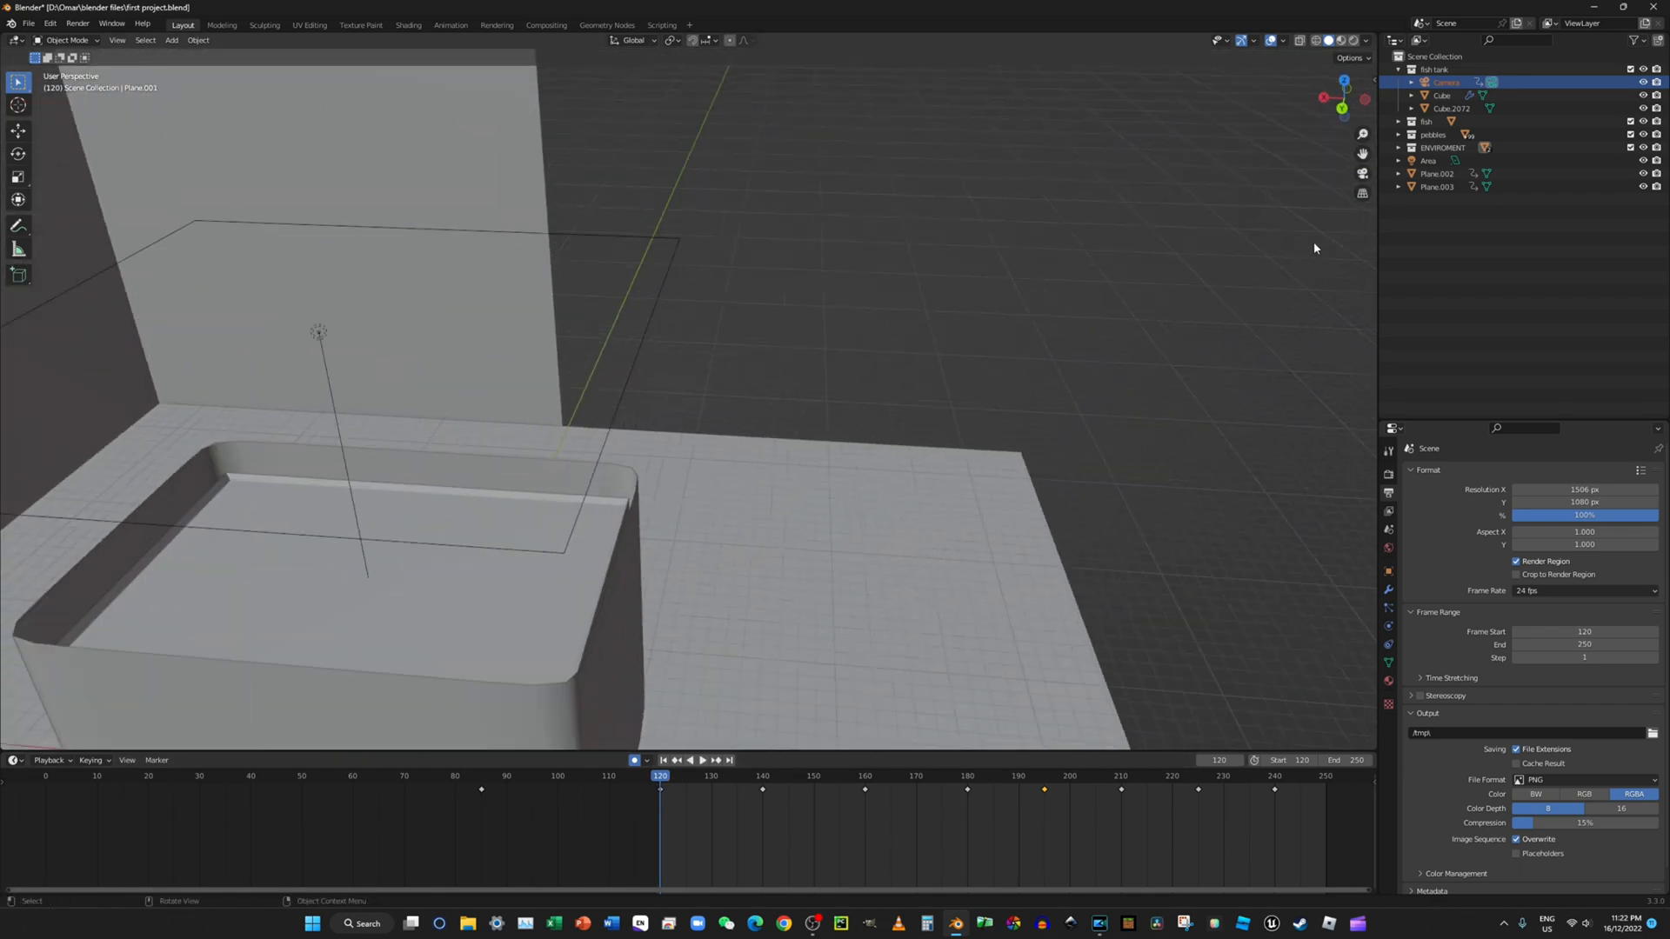
Step: Select the fish object inside the fish collection and frame the view on it
left_click(1444, 108)
left_click(1398, 122)
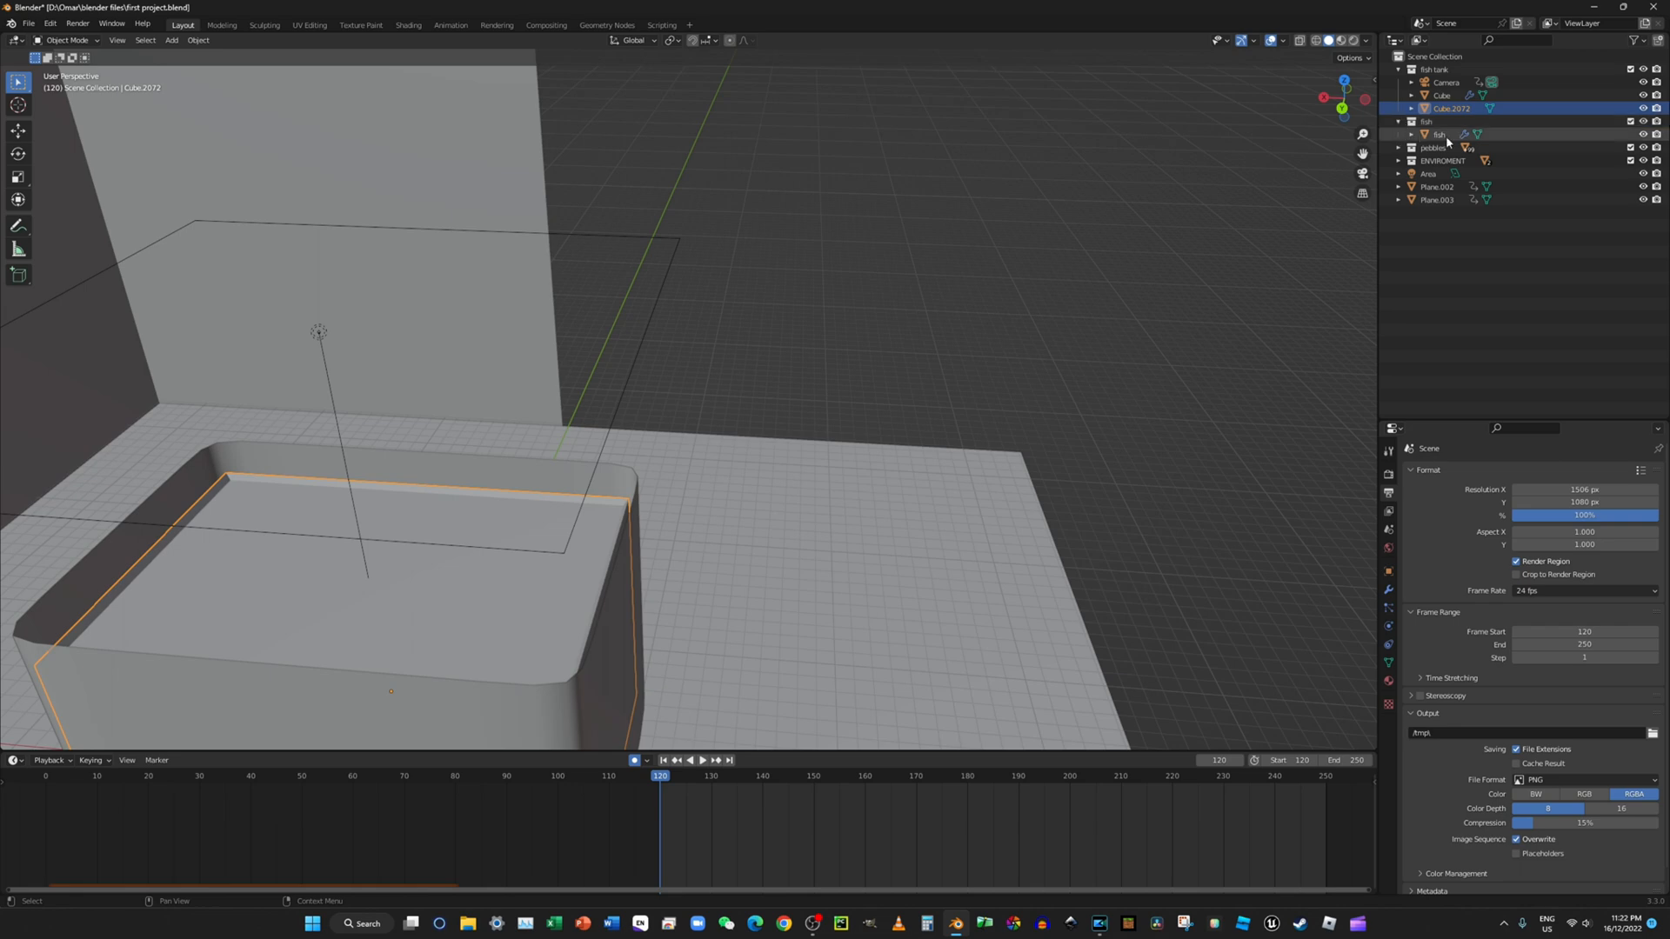
left_click(1439, 135)
key("KP_Decimal")
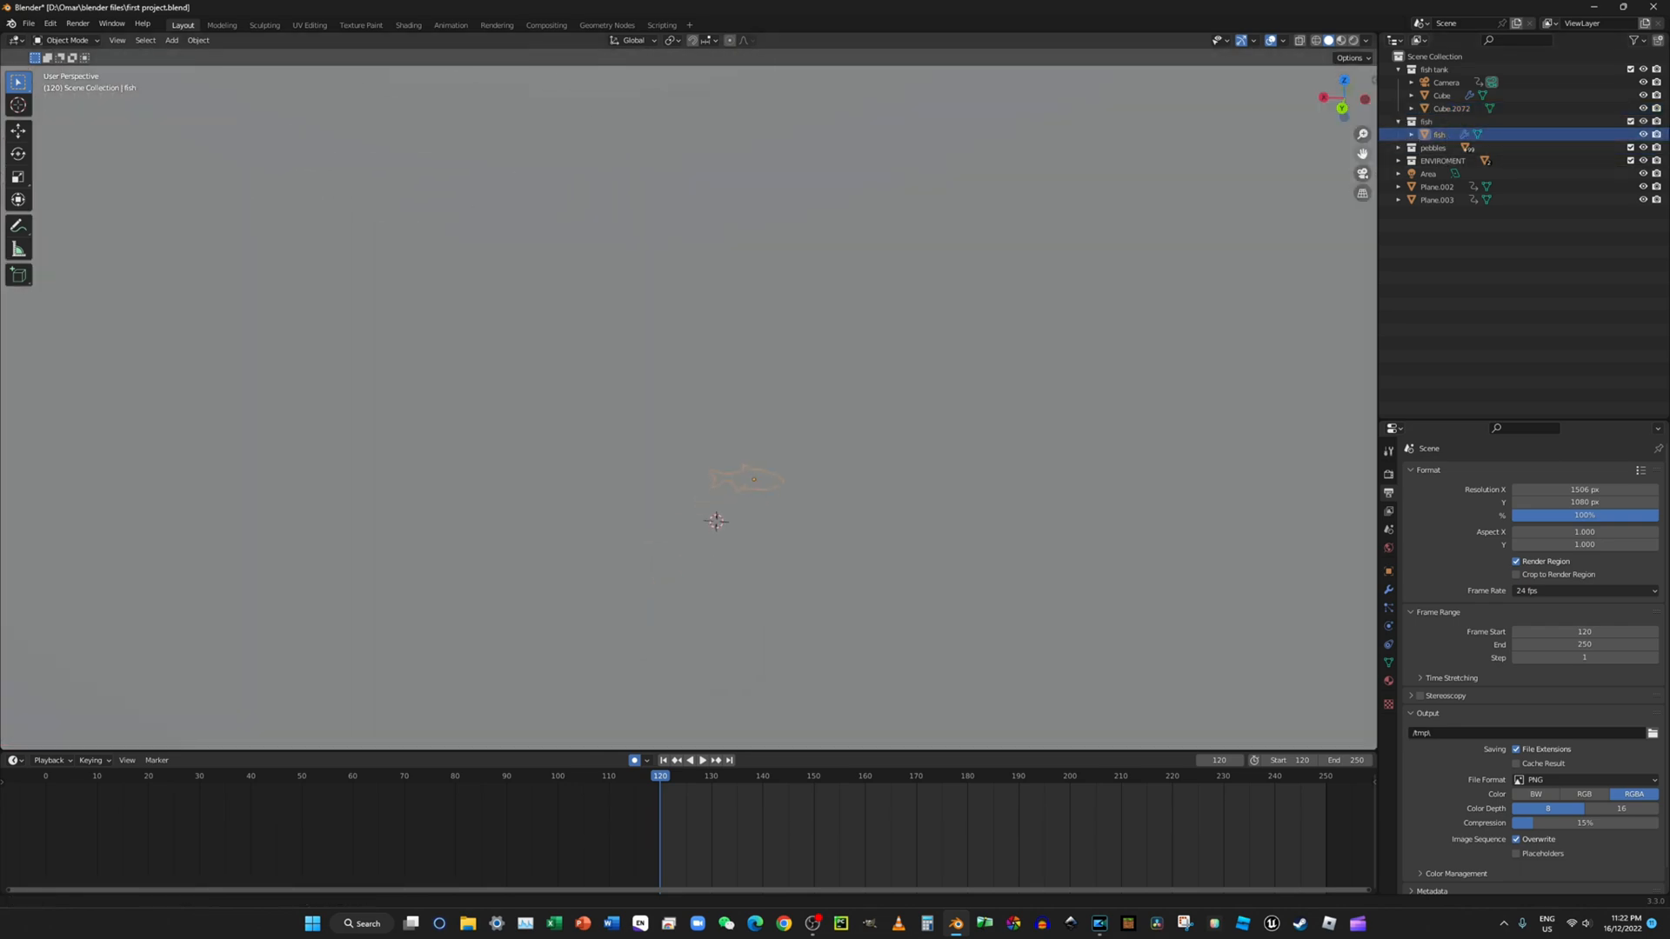
Step: At frame 120, move the fish about 8.8 m along X toward one end of the tank
scroll(1125, 301, "down", 8)
middle_click_drag(1125, 301, 961, 315)
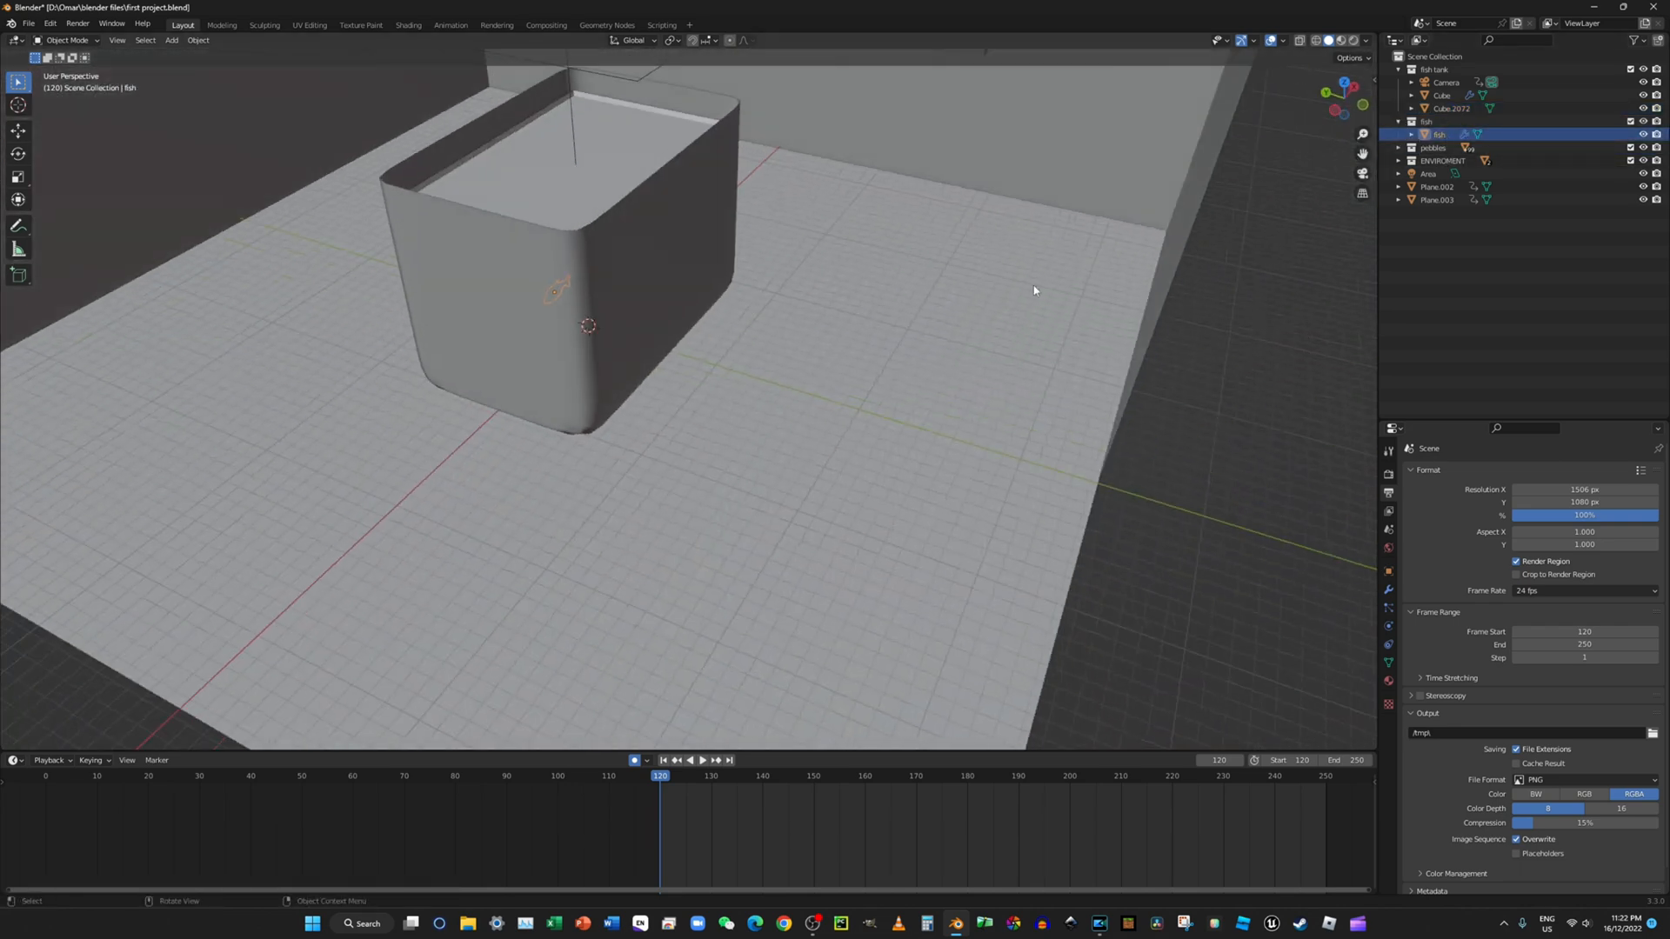
left_click_drag(1363, 154, 287, 4)
middle_click_drag(1205, 331, 1204, 272)
scroll(932, 455, "up", 2)
scroll(932, 444, "up", 3)
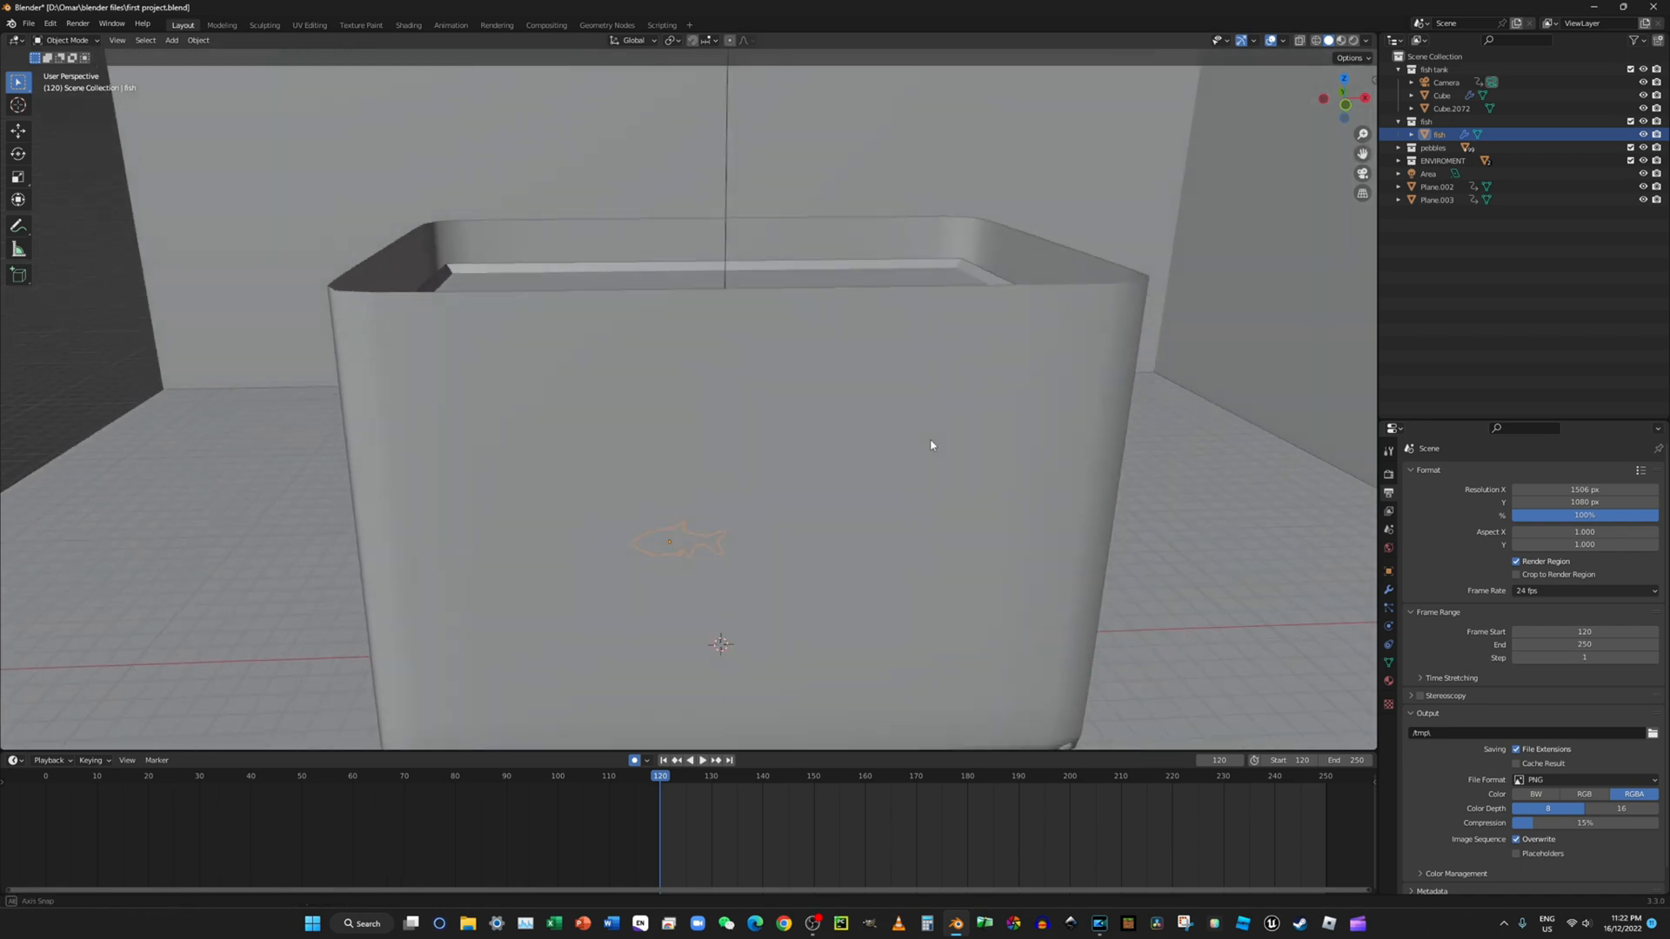
key("g")
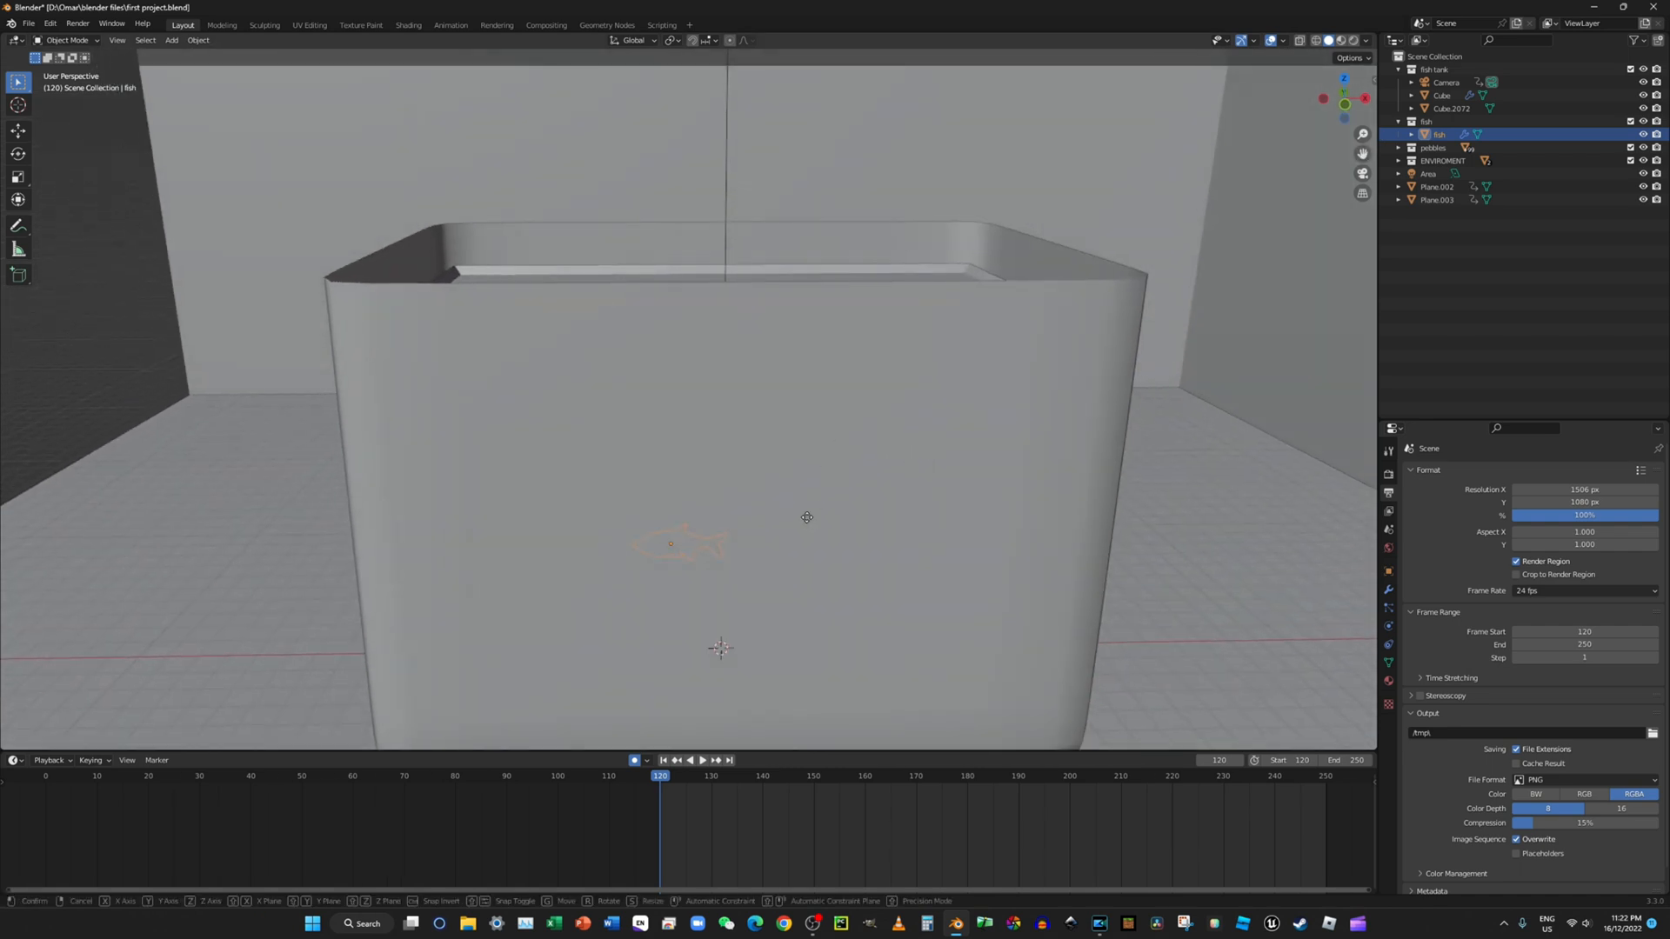
key("x")
left_click(1059, 511)
middle_click_drag(1058, 511, 1029, 544)
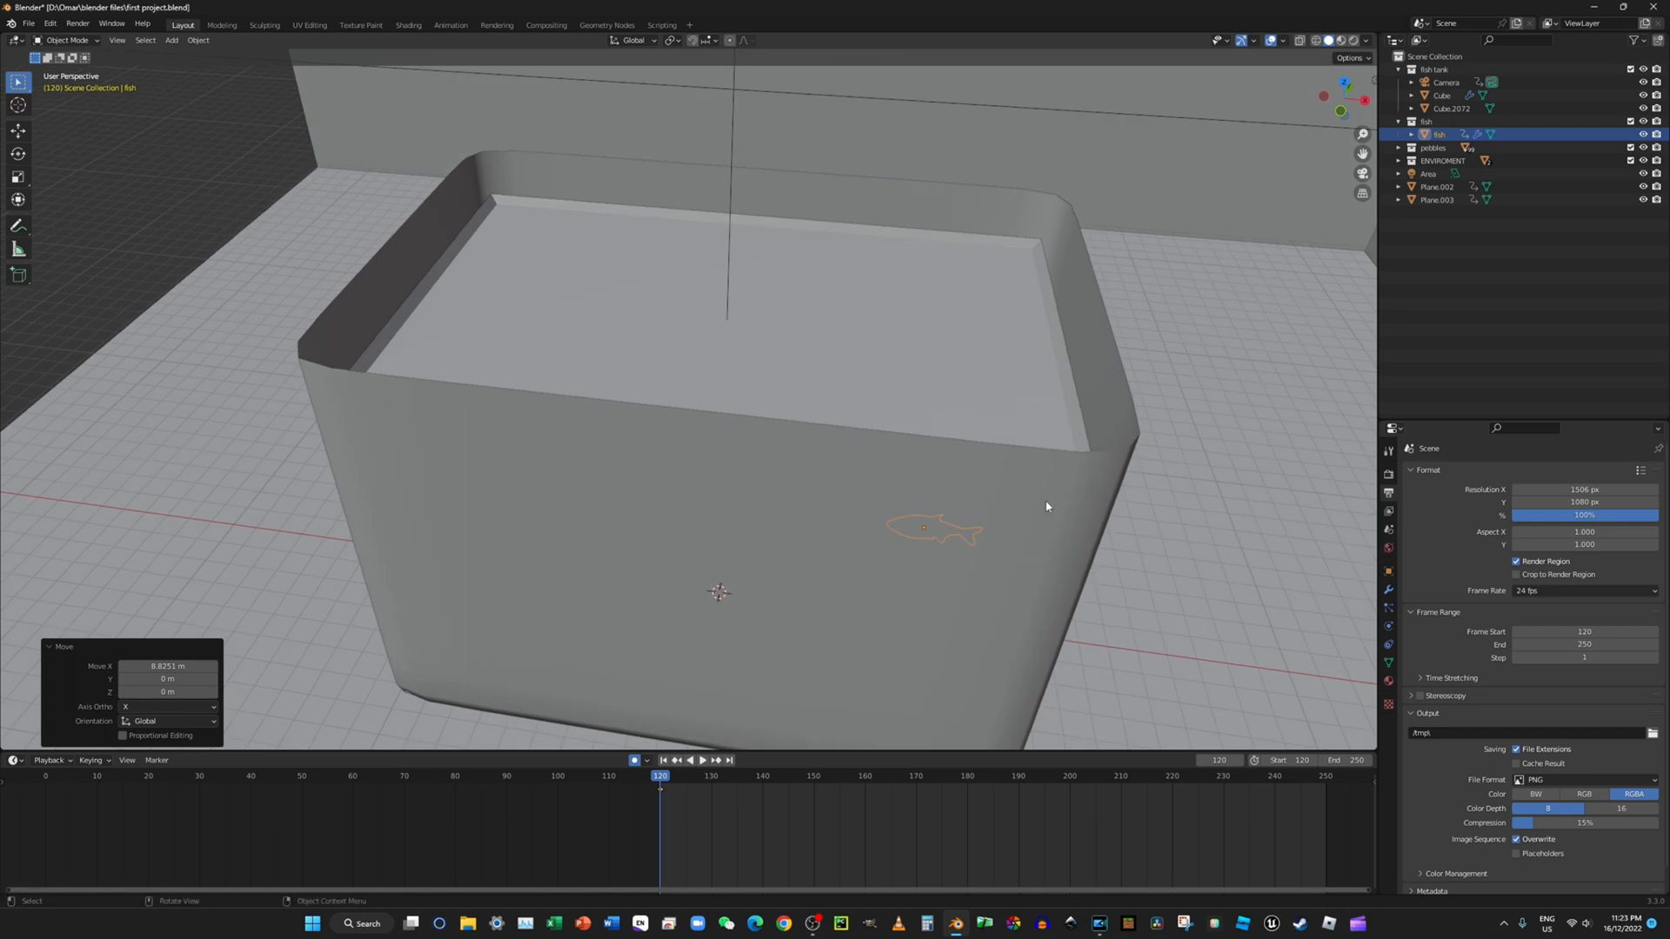
Step: View the tank from above with X-ray enabled and insert a keyframe for the fish at frame 120
left_click(1345, 82)
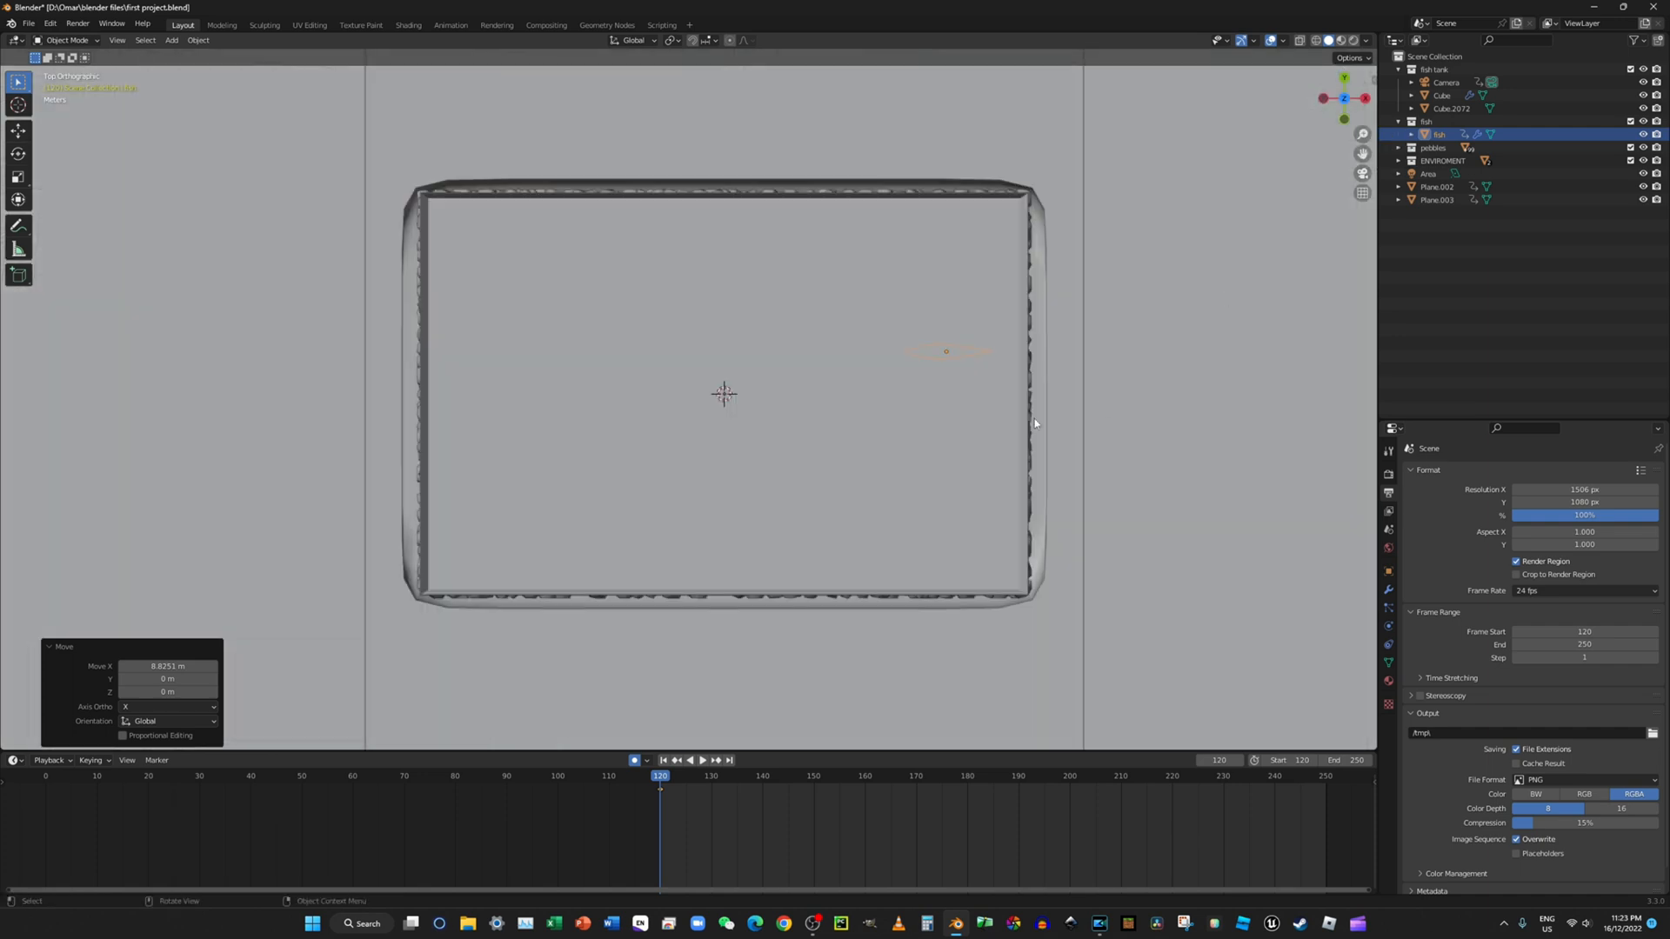
left_click(1300, 41)
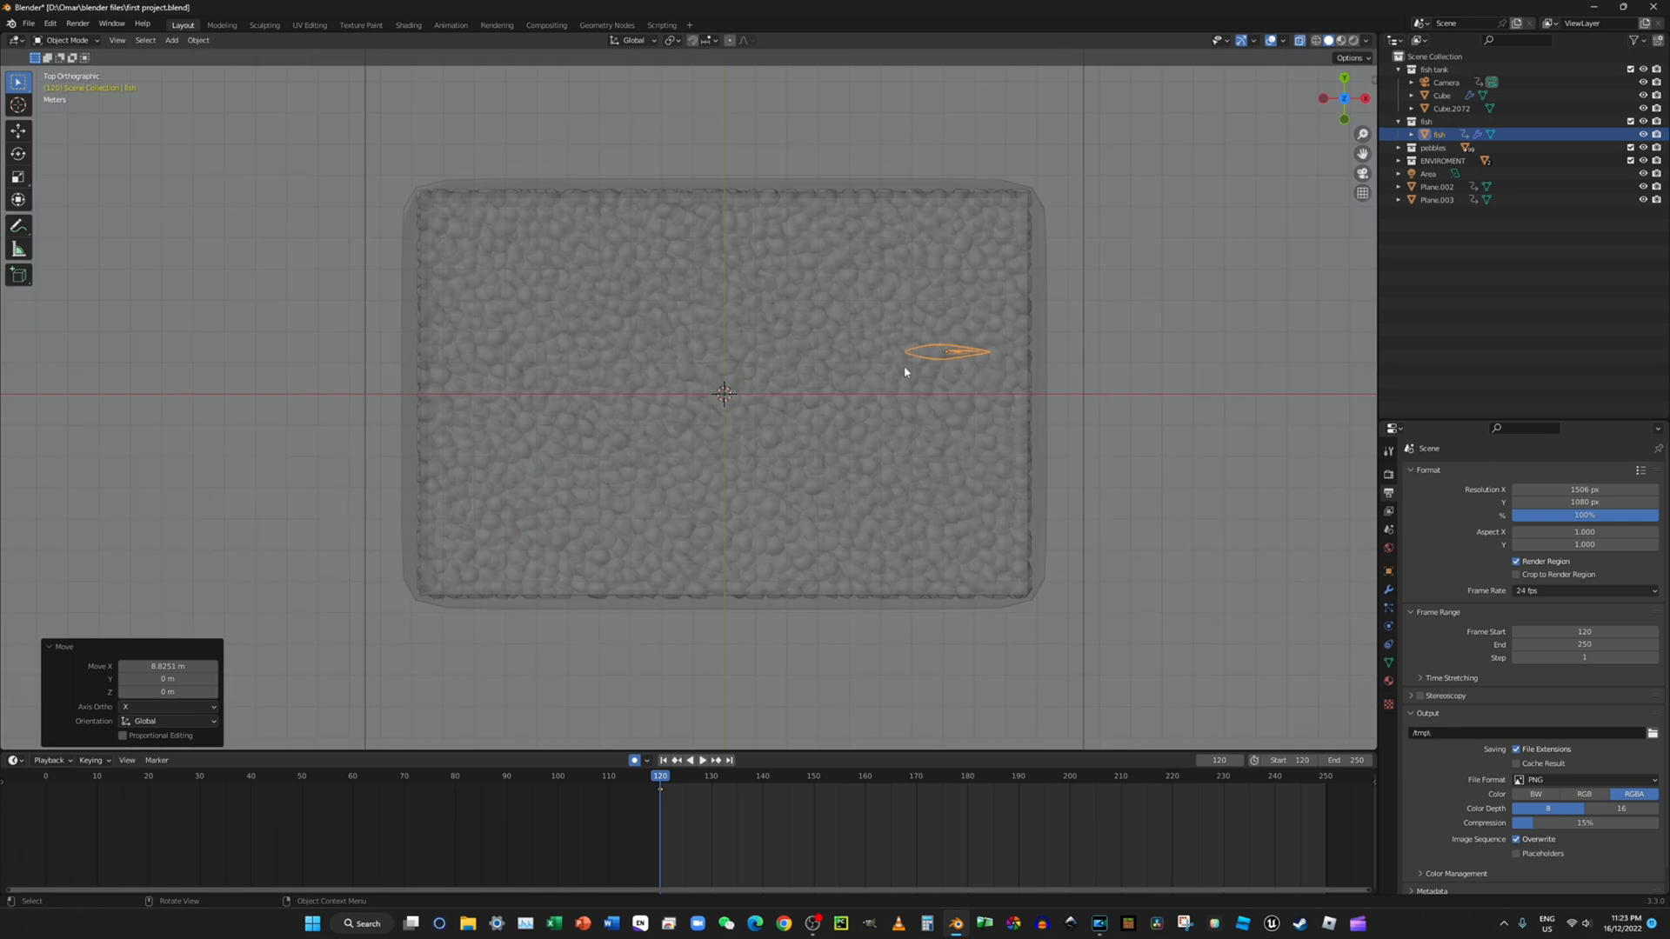
key("i")
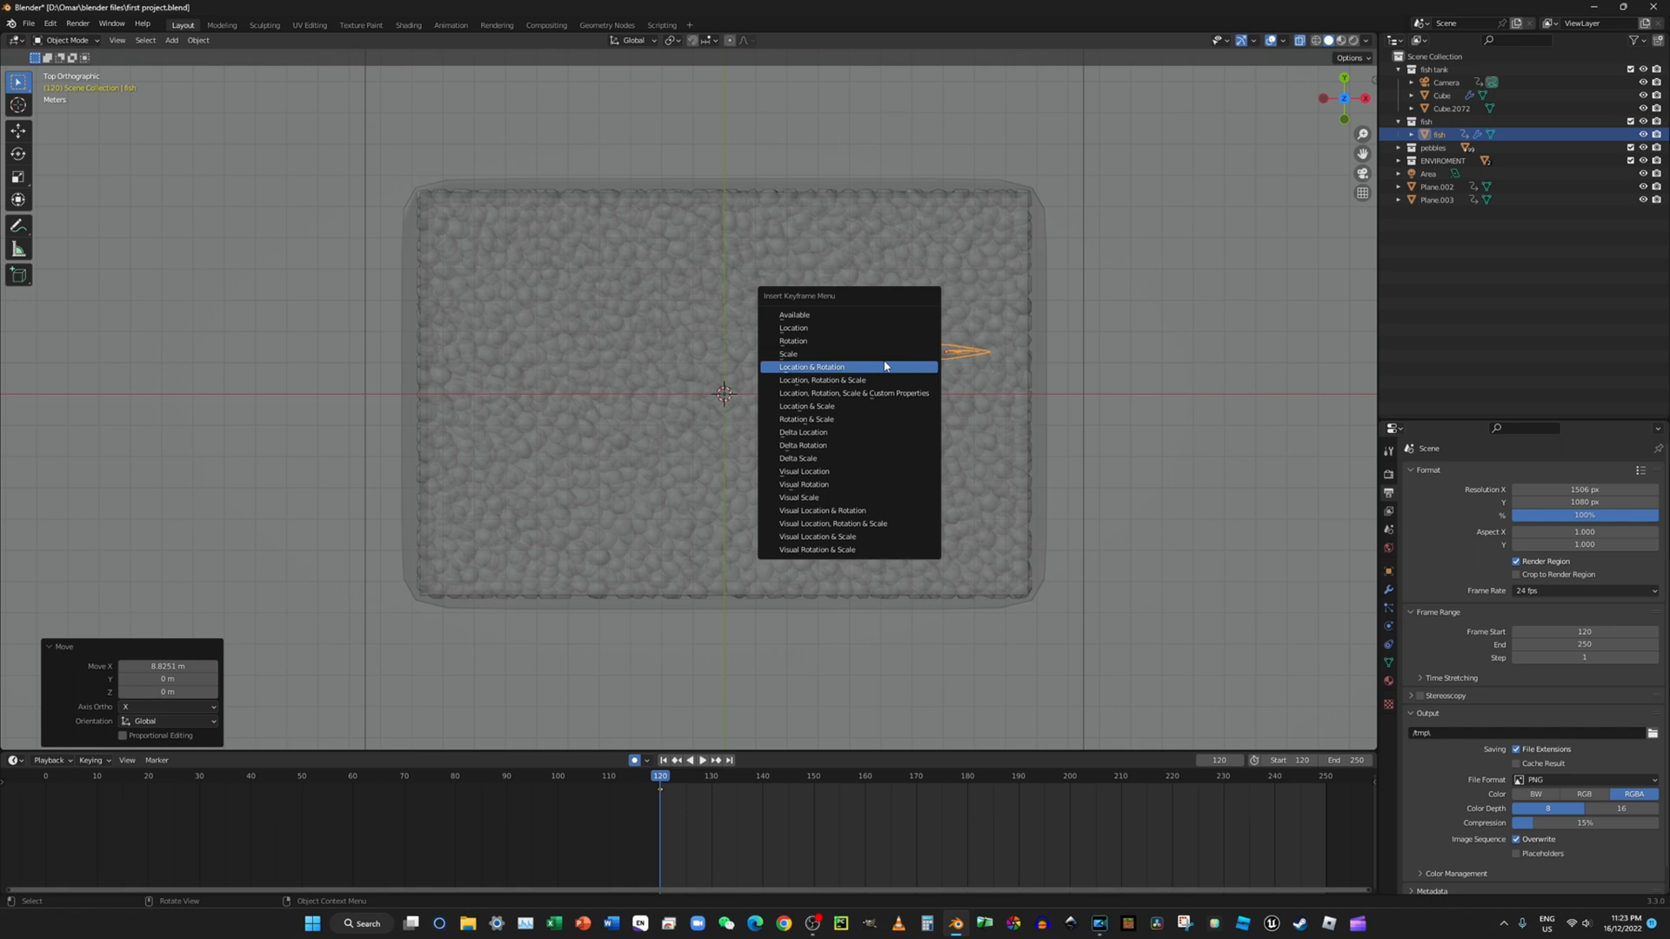
left_click(887, 356)
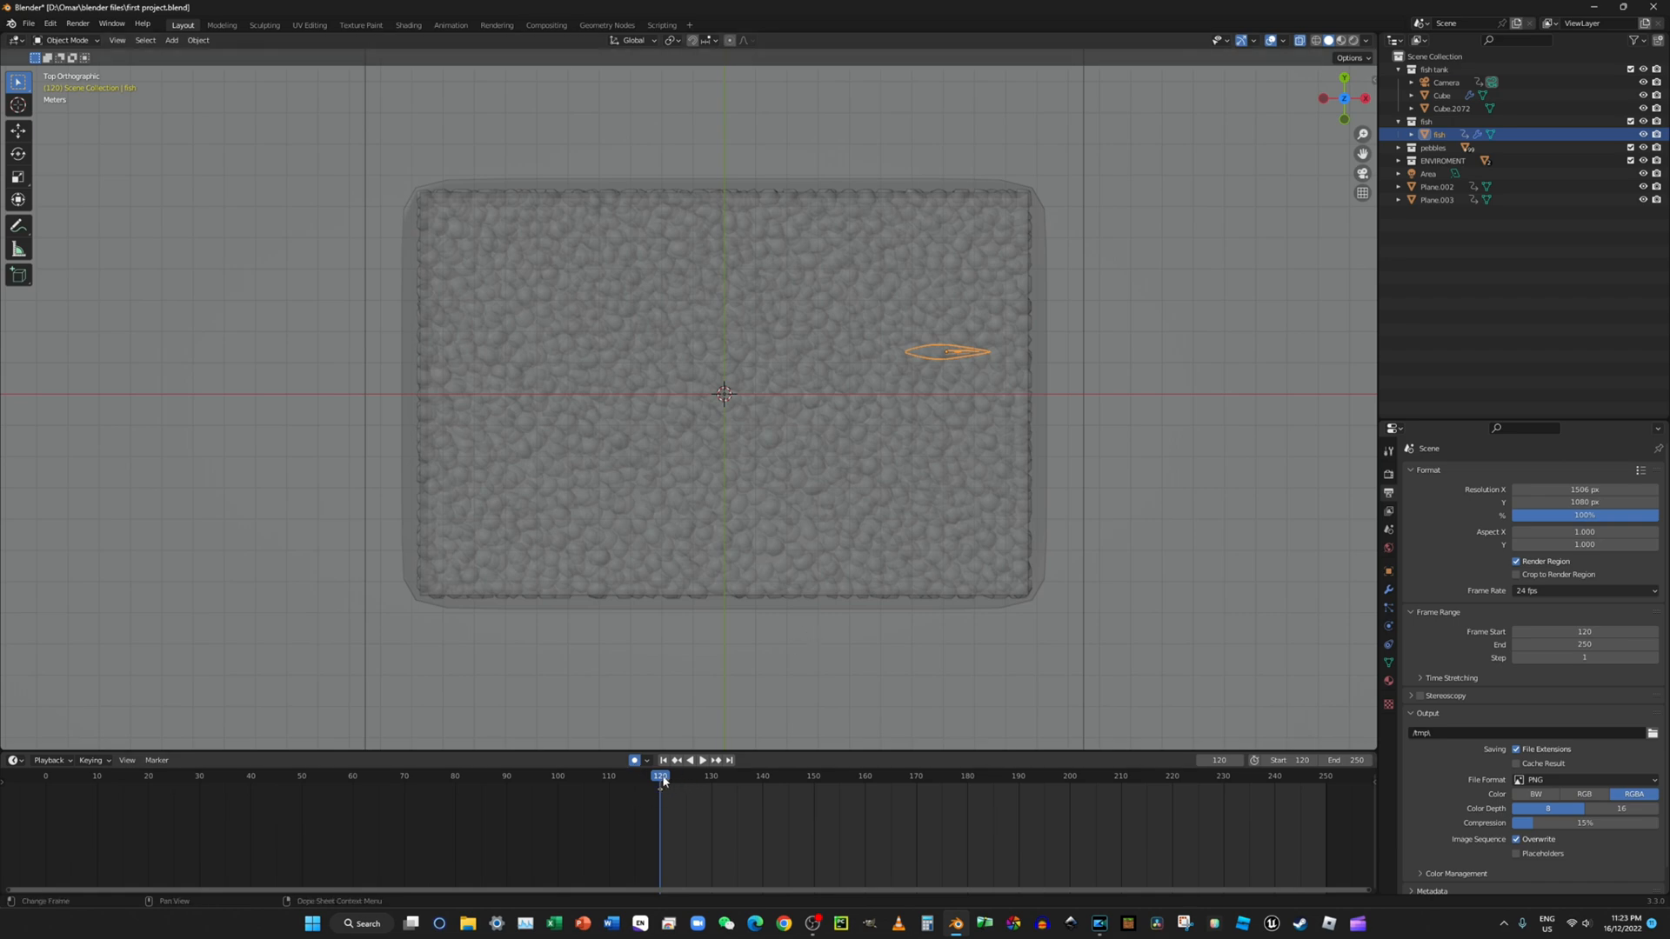
Step: At frame 125, move the fish about -2.7 m in X and -1.4 m in Y and rotate it about 11° counterclockwise
key("space")
key("g")
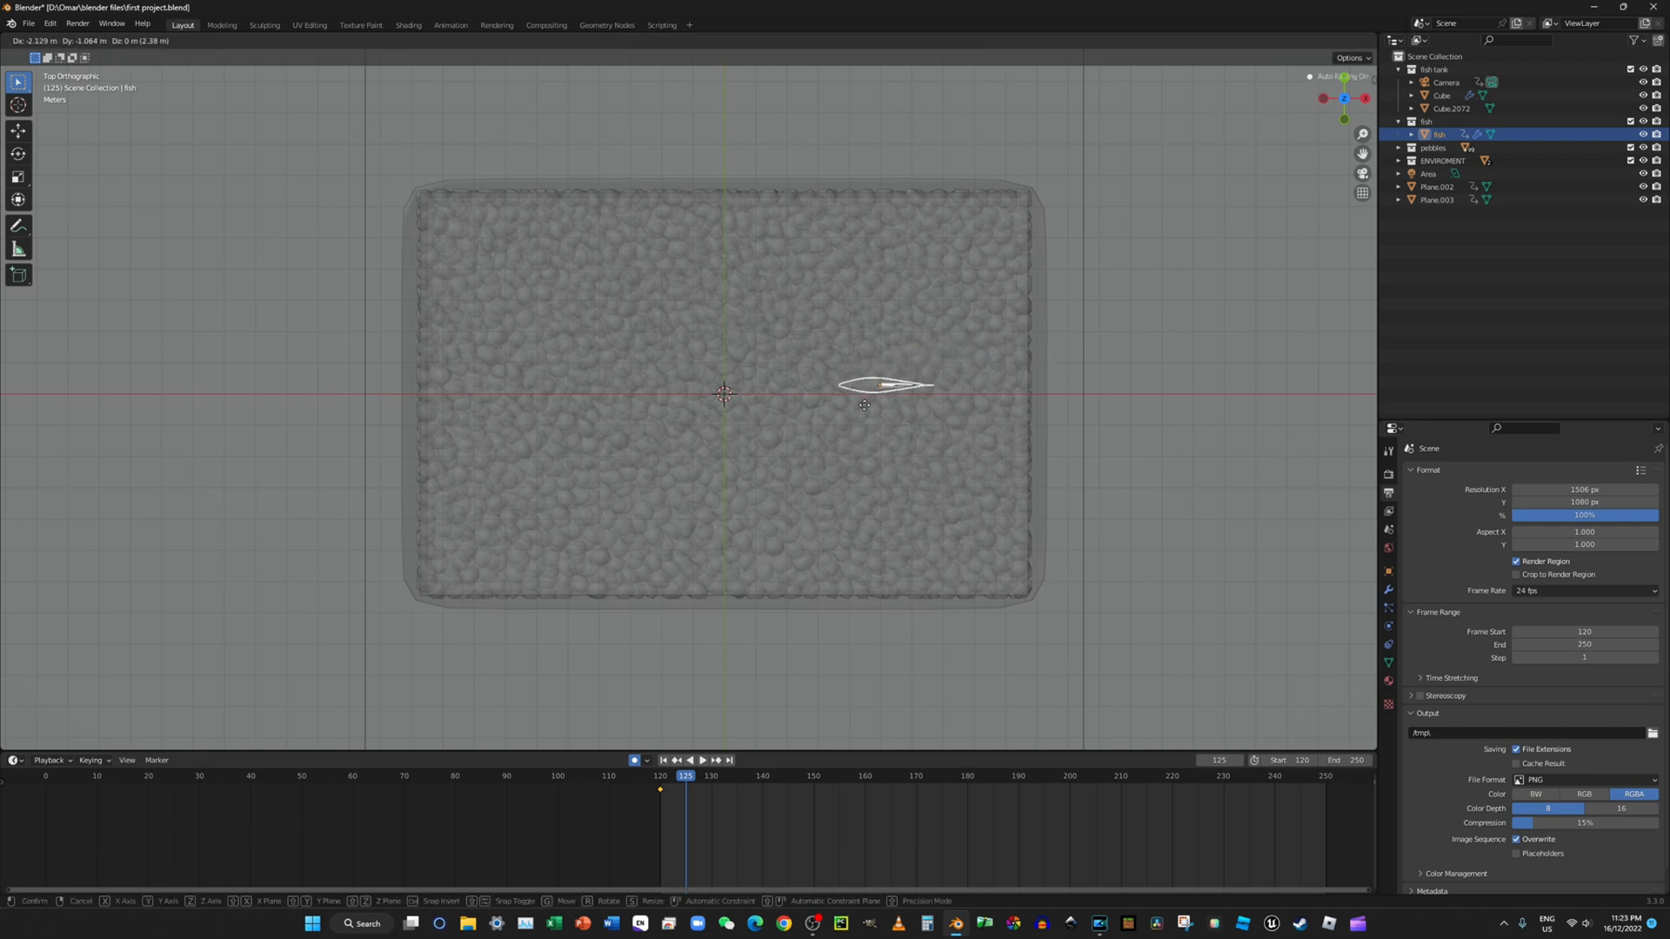
left_click(864, 407)
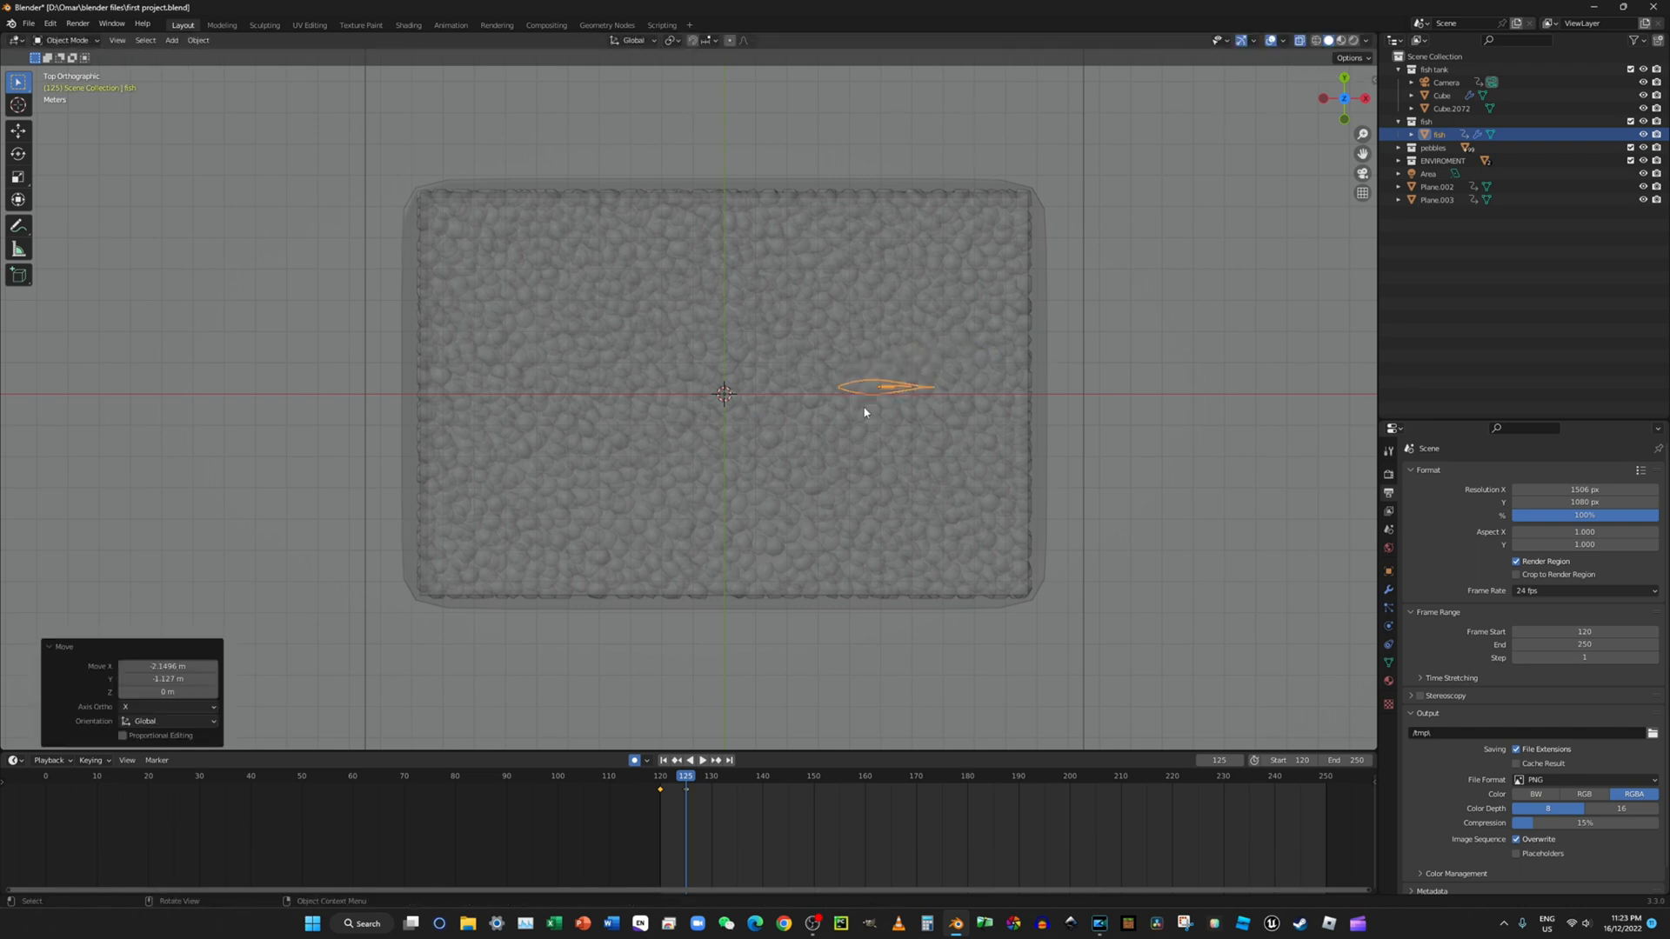
key("g")
left_click(846, 420)
key("r")
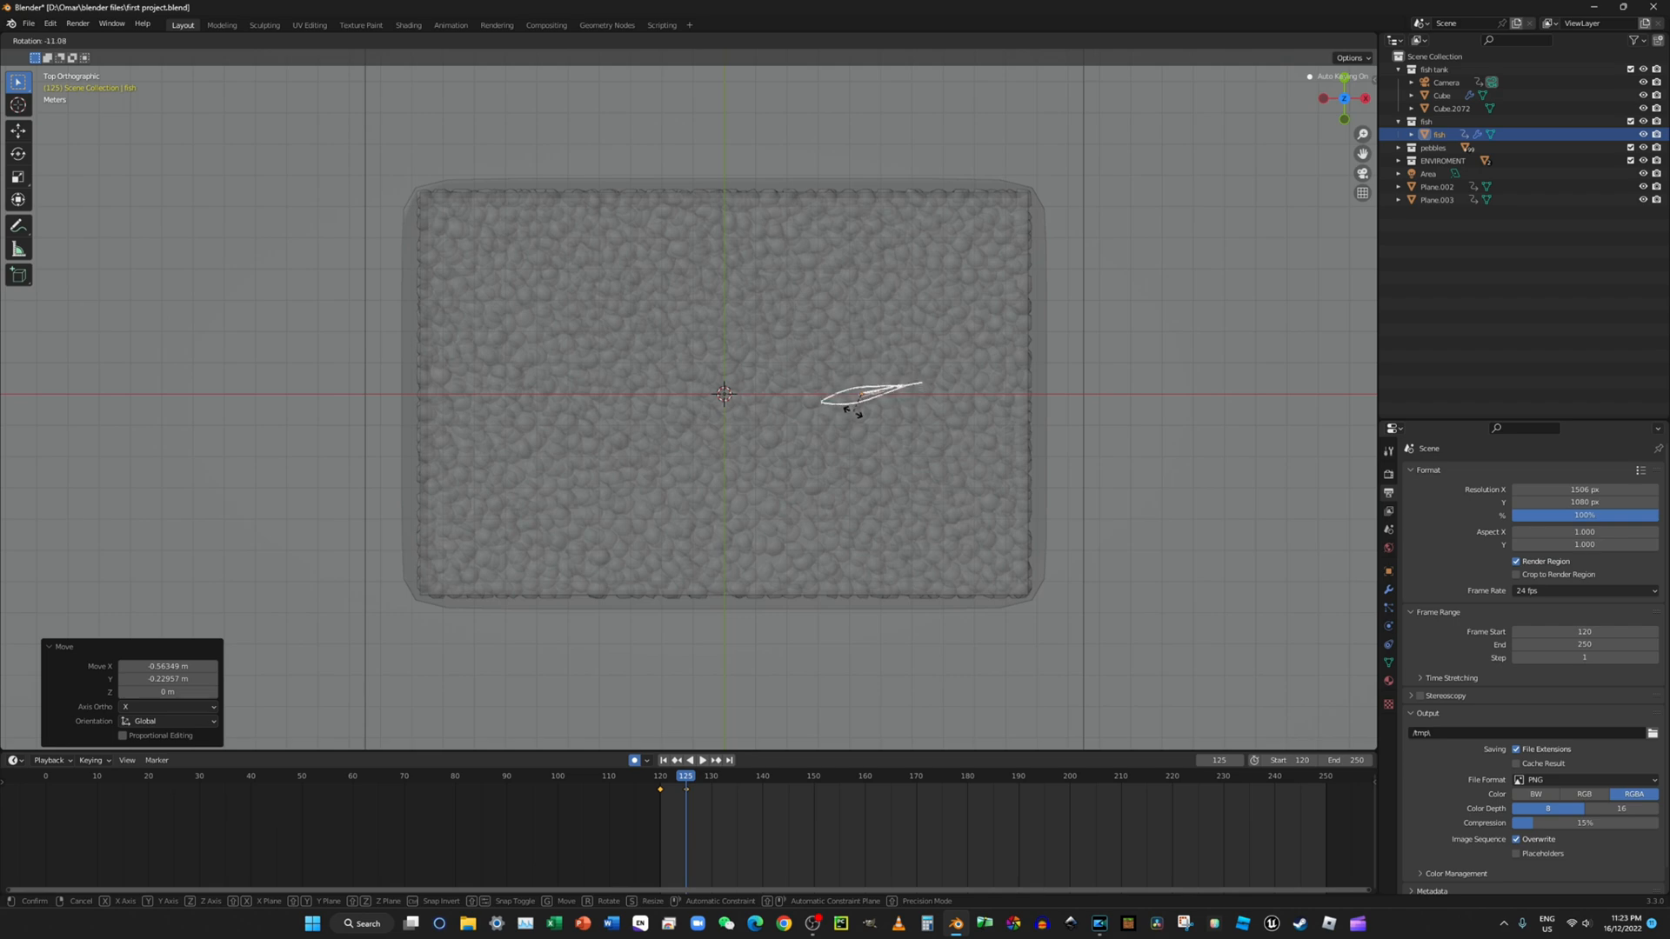
left_click(854, 416)
Step: At frame 130, move the fish about -1.5 m in X and 1.1 m in Y and rotate it about 31° clockwise
key("space")
left_click(714, 775)
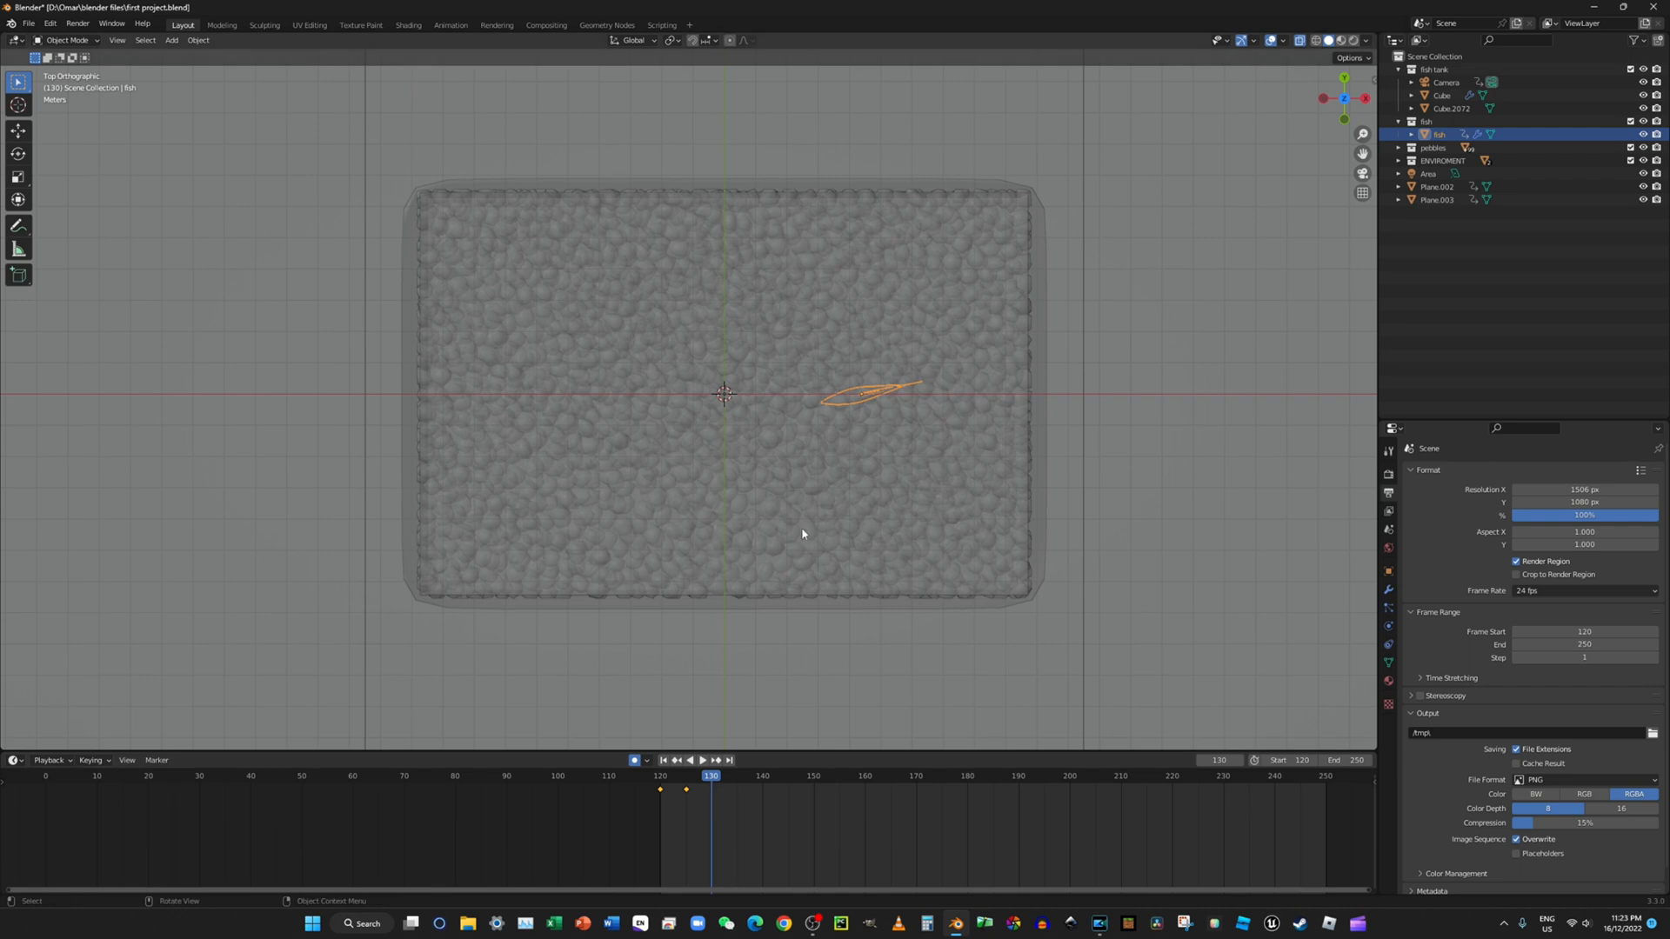
key("g")
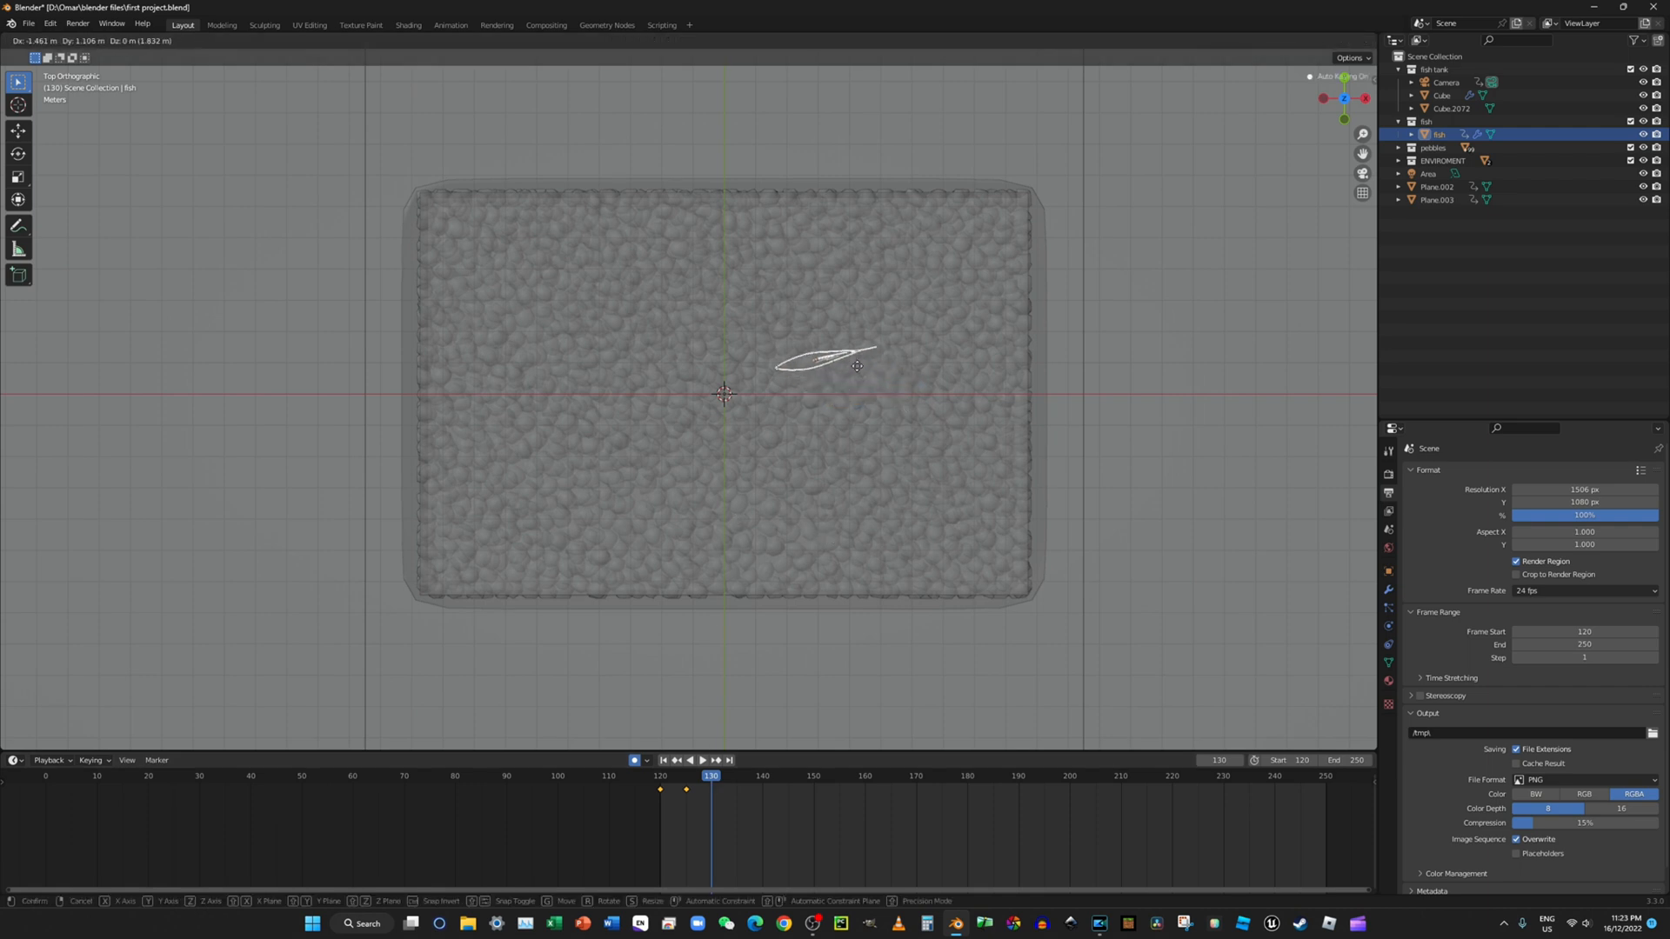
left_click(858, 363)
key("r")
left_click(876, 405)
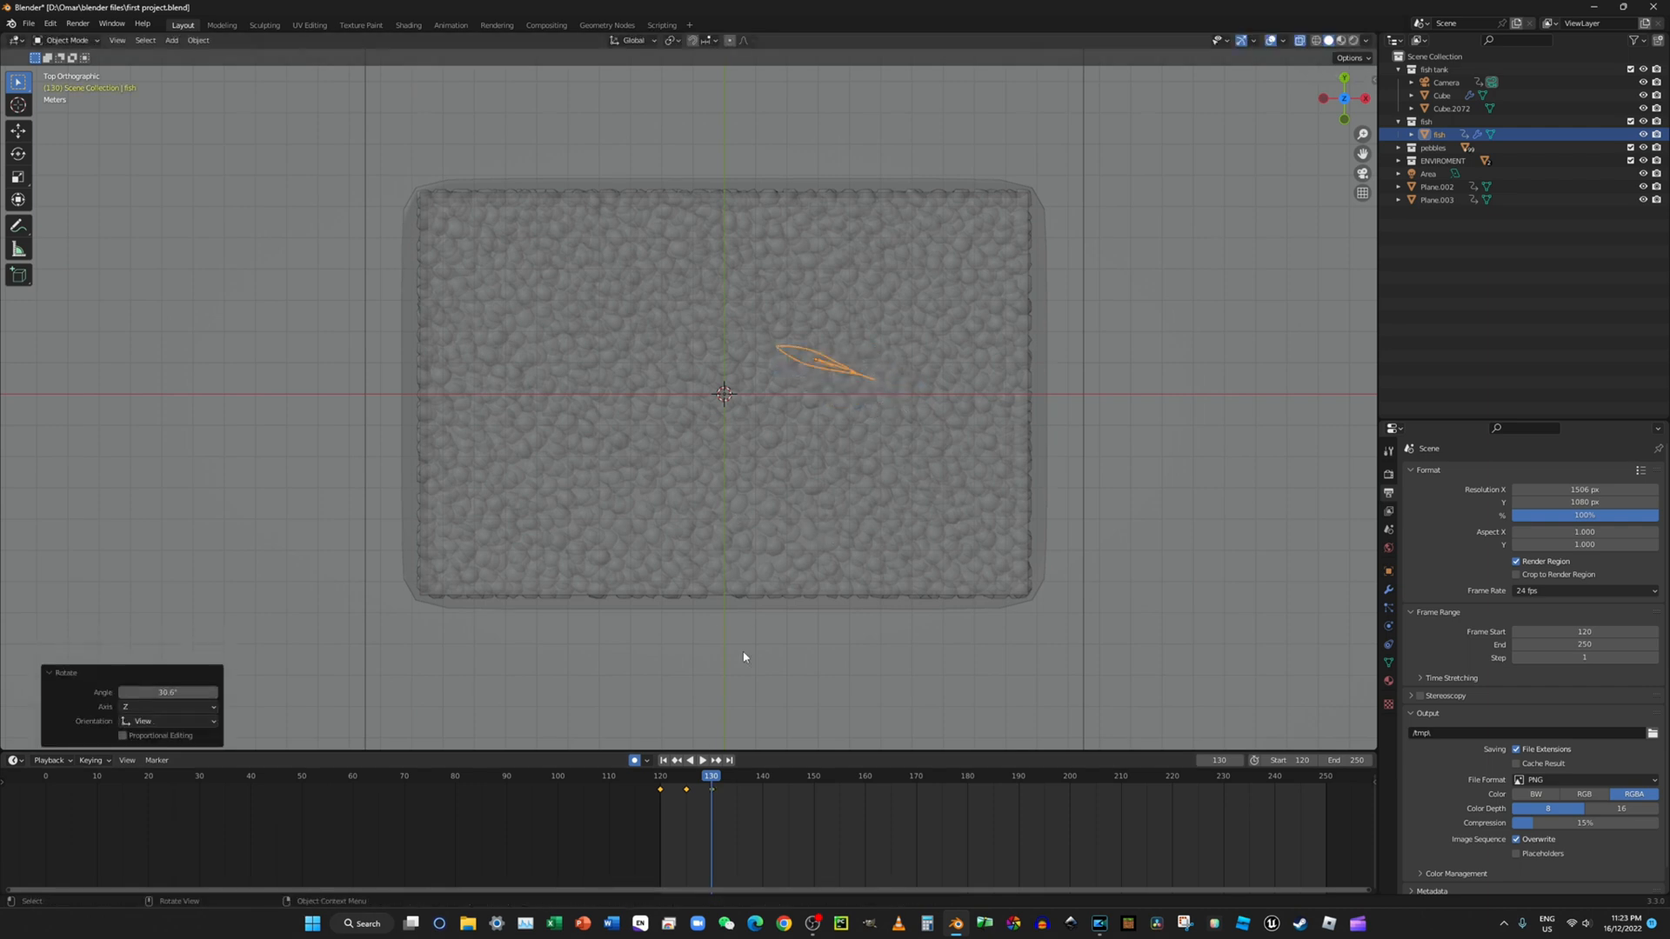
key("i")
Step: At frame 135, move the fish about -1.7 m in X and -1.2 m in Y and turn it counterclockwise
key("space")
left_click_drag(737, 776, 739, 776)
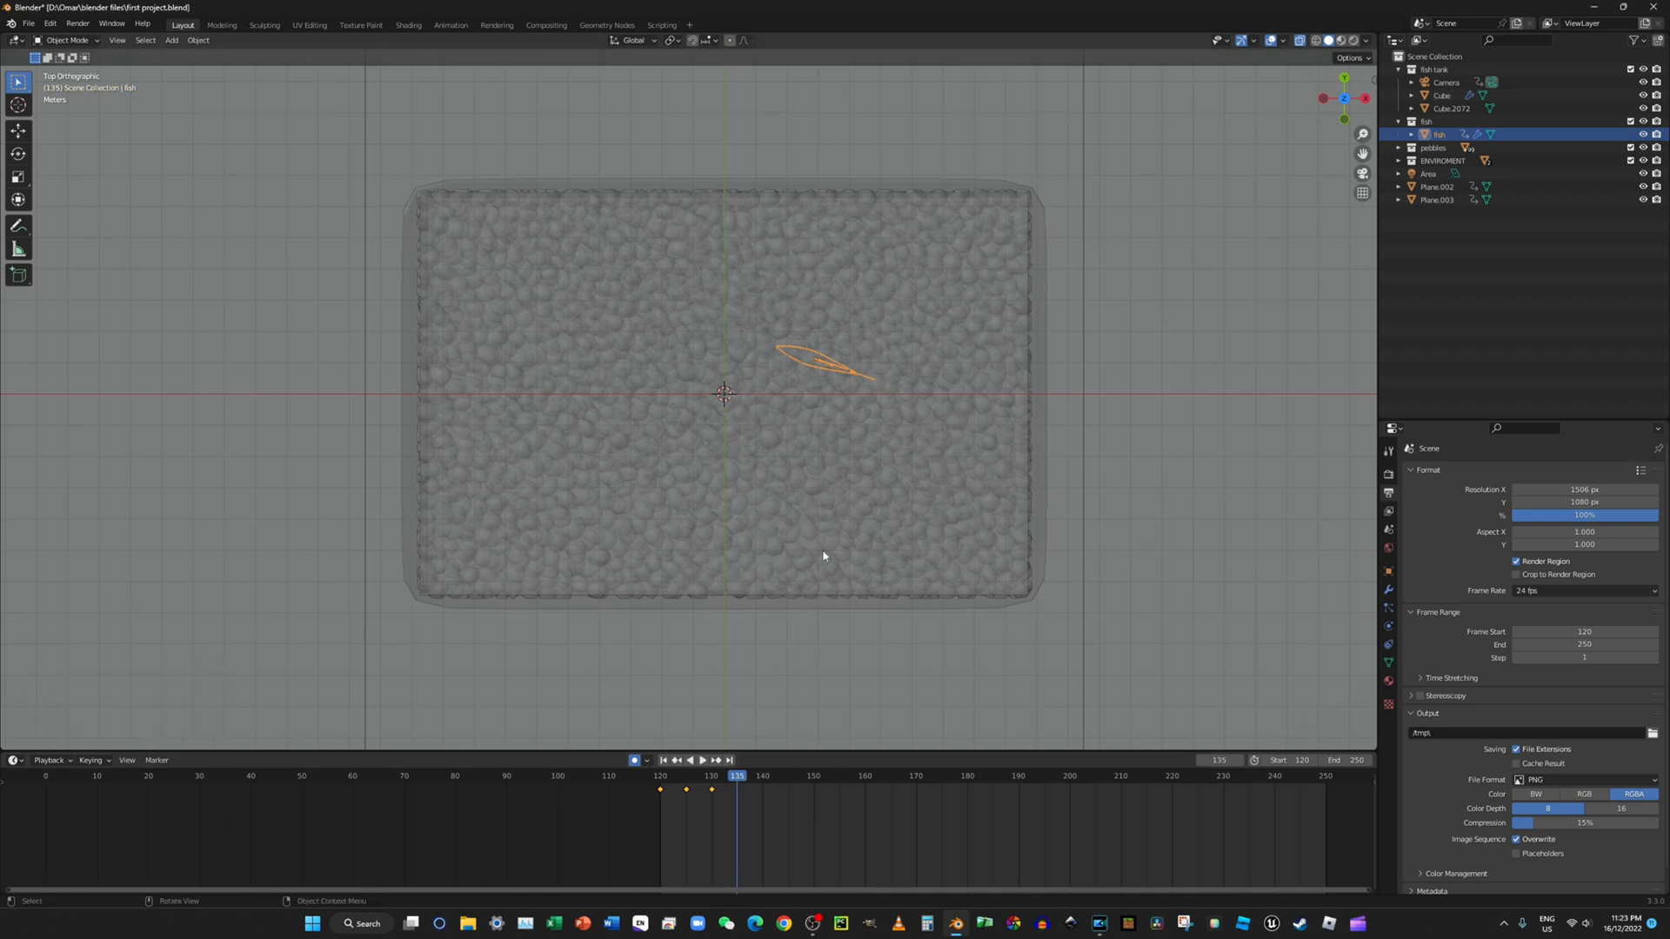
key("g")
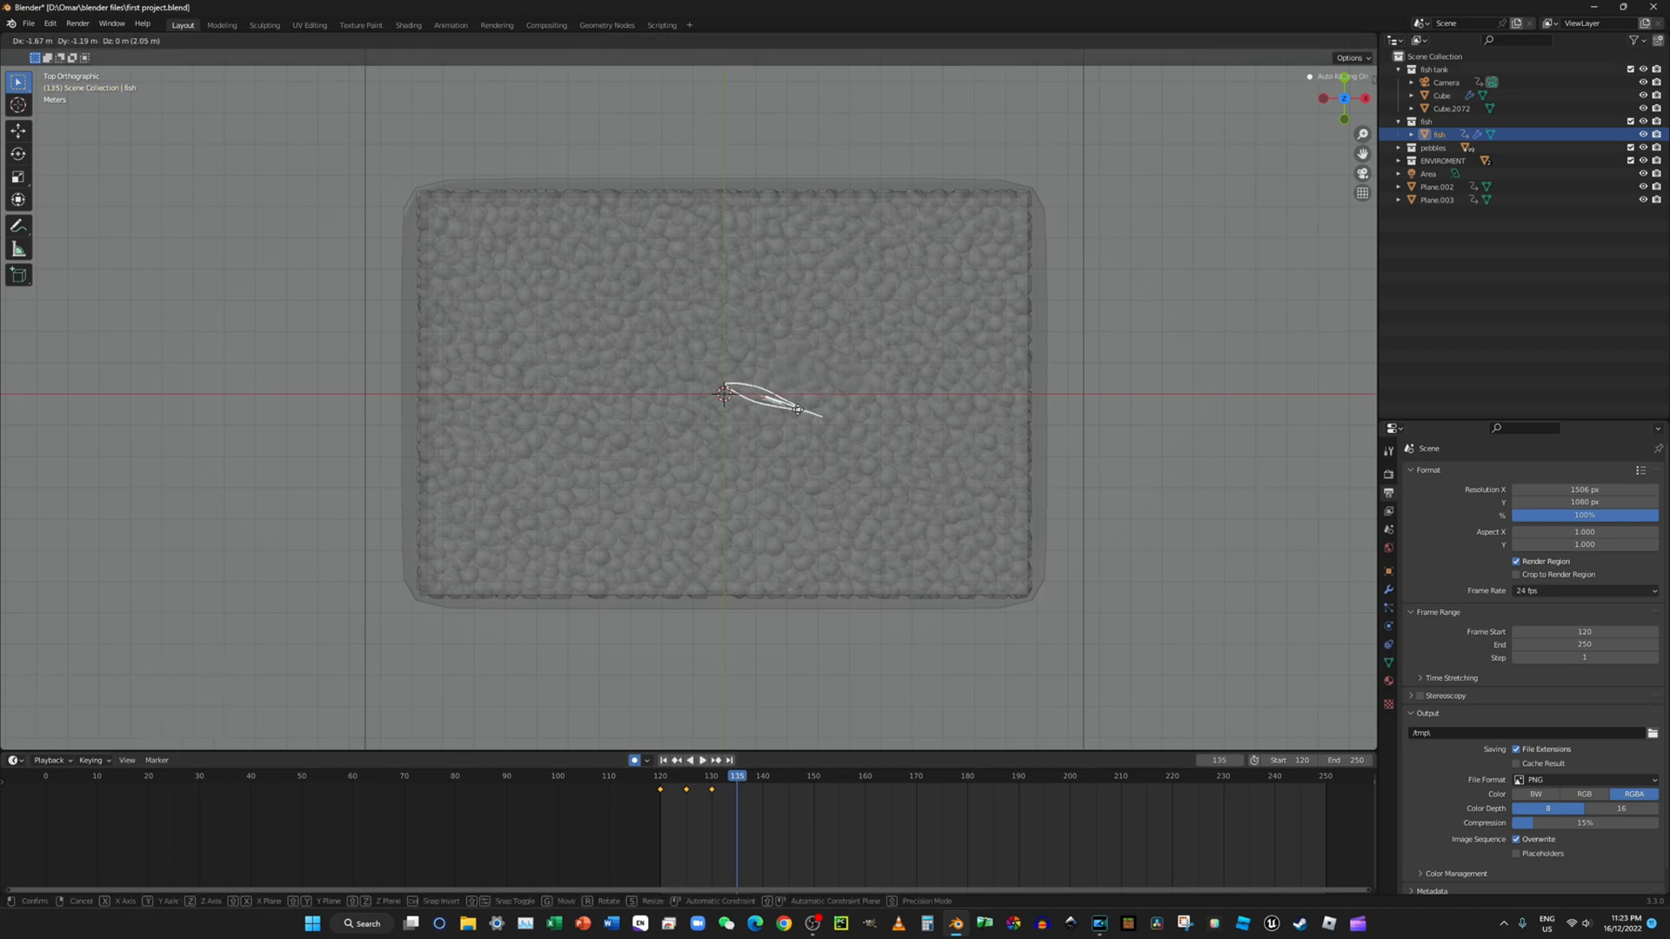
left_click(798, 414)
key("r")
left_click(806, 394)
Step: At frame 140, move the fish about -2.3 m in X and 0.8 m in Y and turn it clockwise
key("space")
key("space")
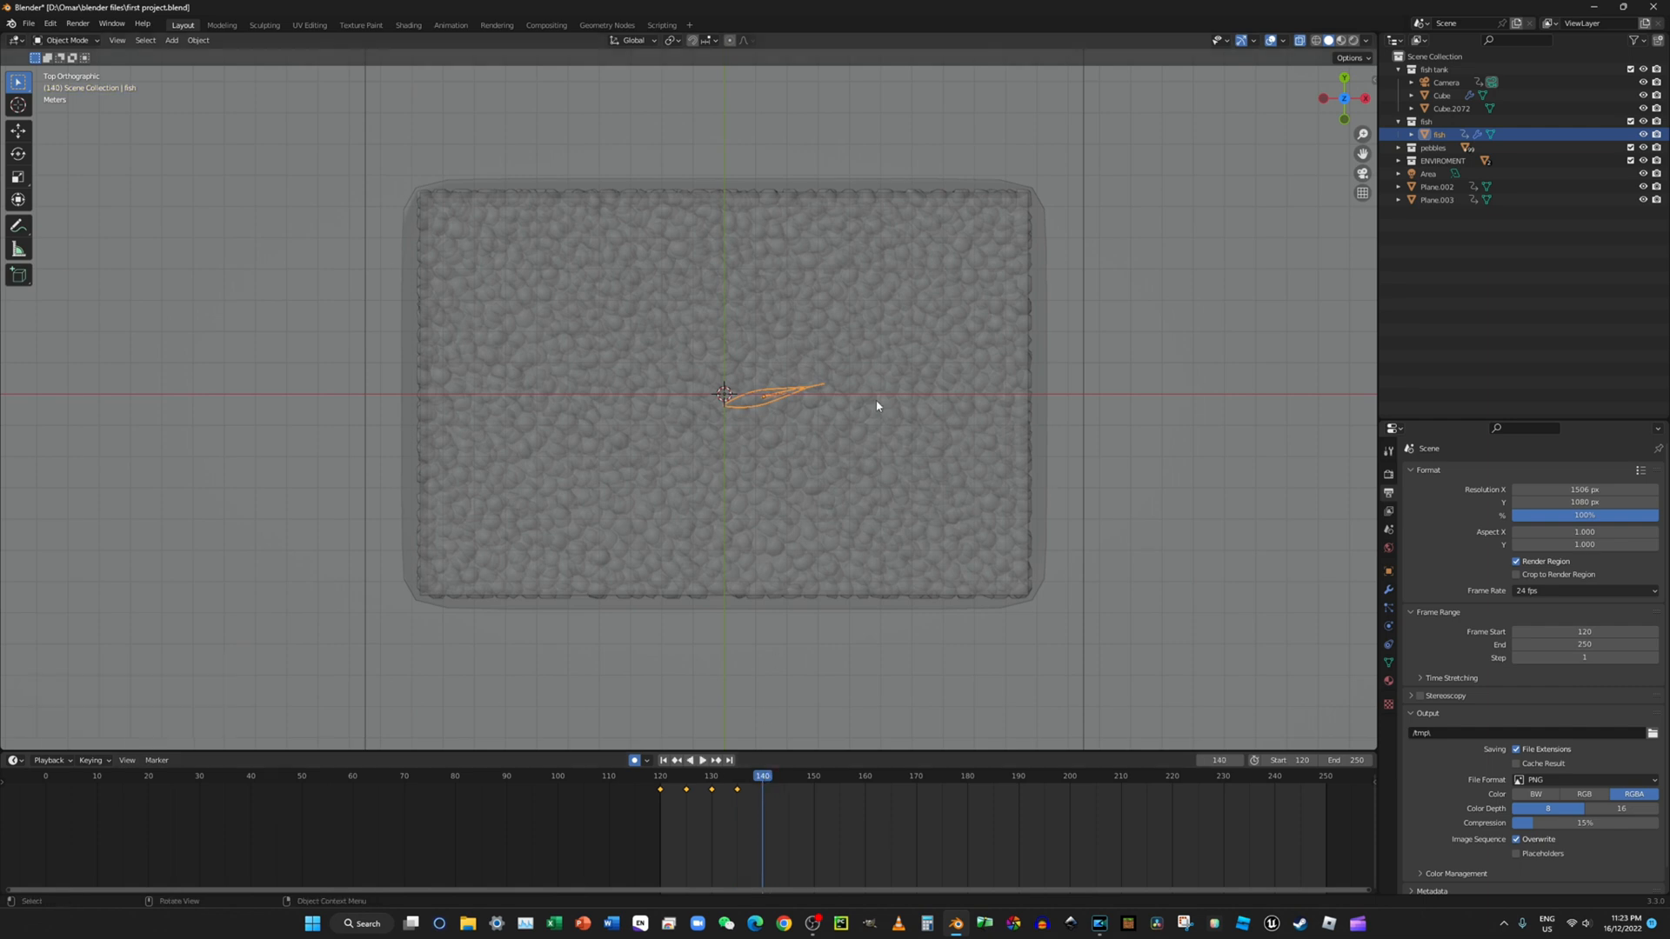
key("g")
left_click(804, 376)
key("r")
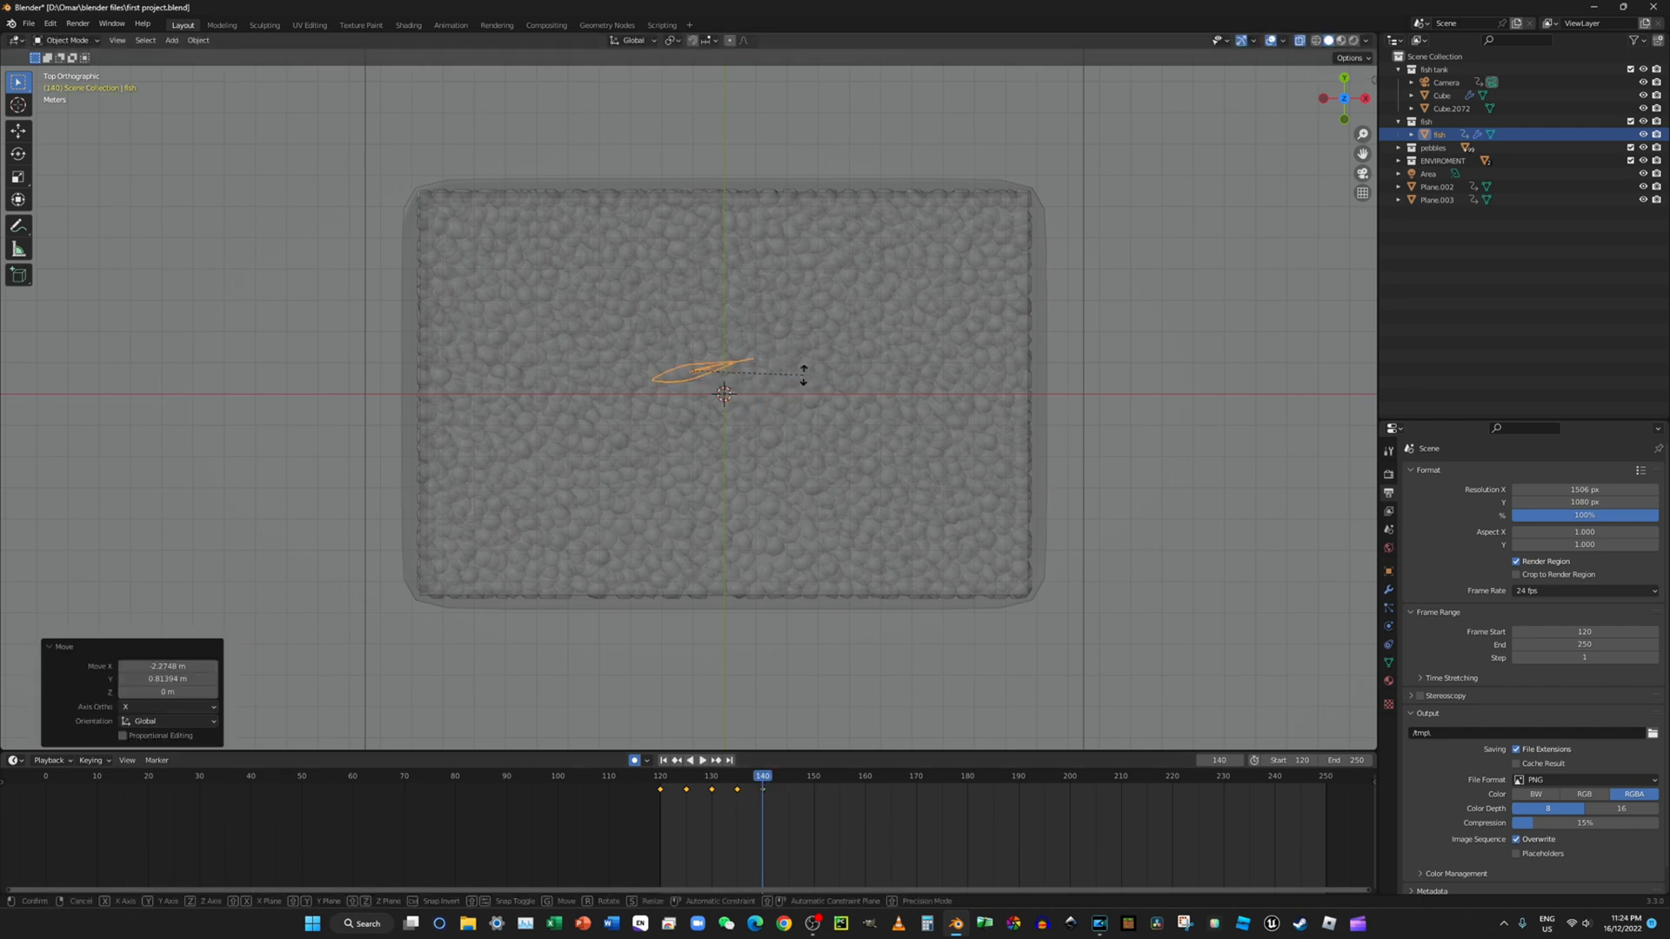
left_click(798, 474)
key("i")
Step: At frame 145, move the fish diagonally toward -X and +Y and rotate it about 29° clockwise
key("space")
key("space")
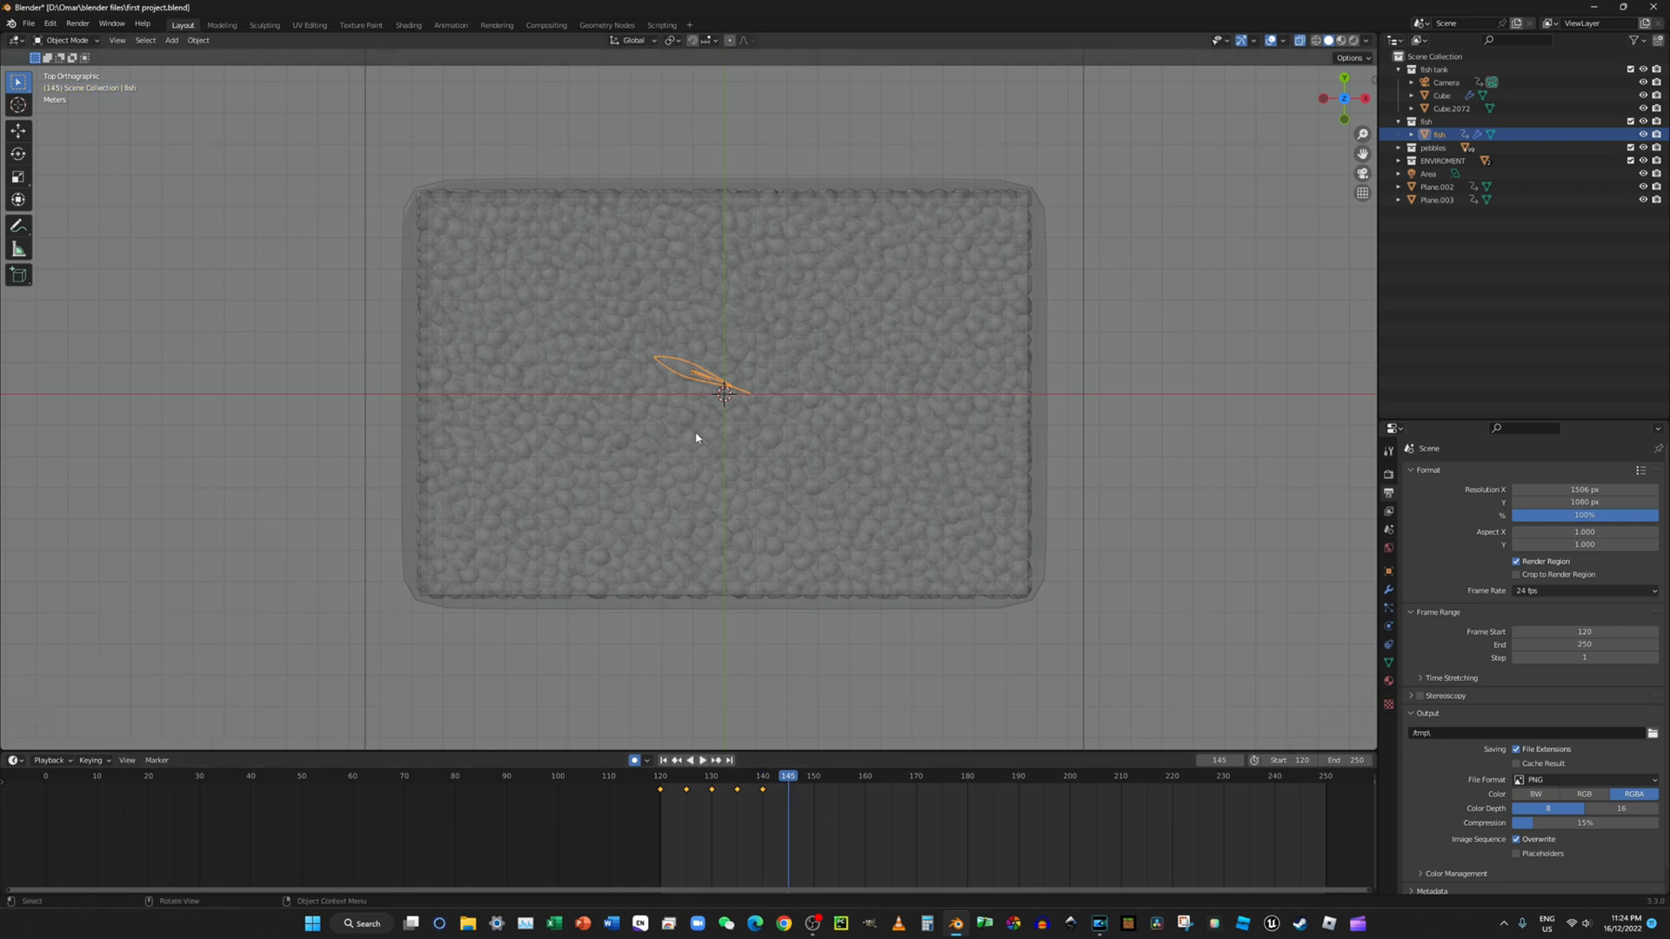
key("g")
left_click(634, 388)
key("r")
left_click(608, 381)
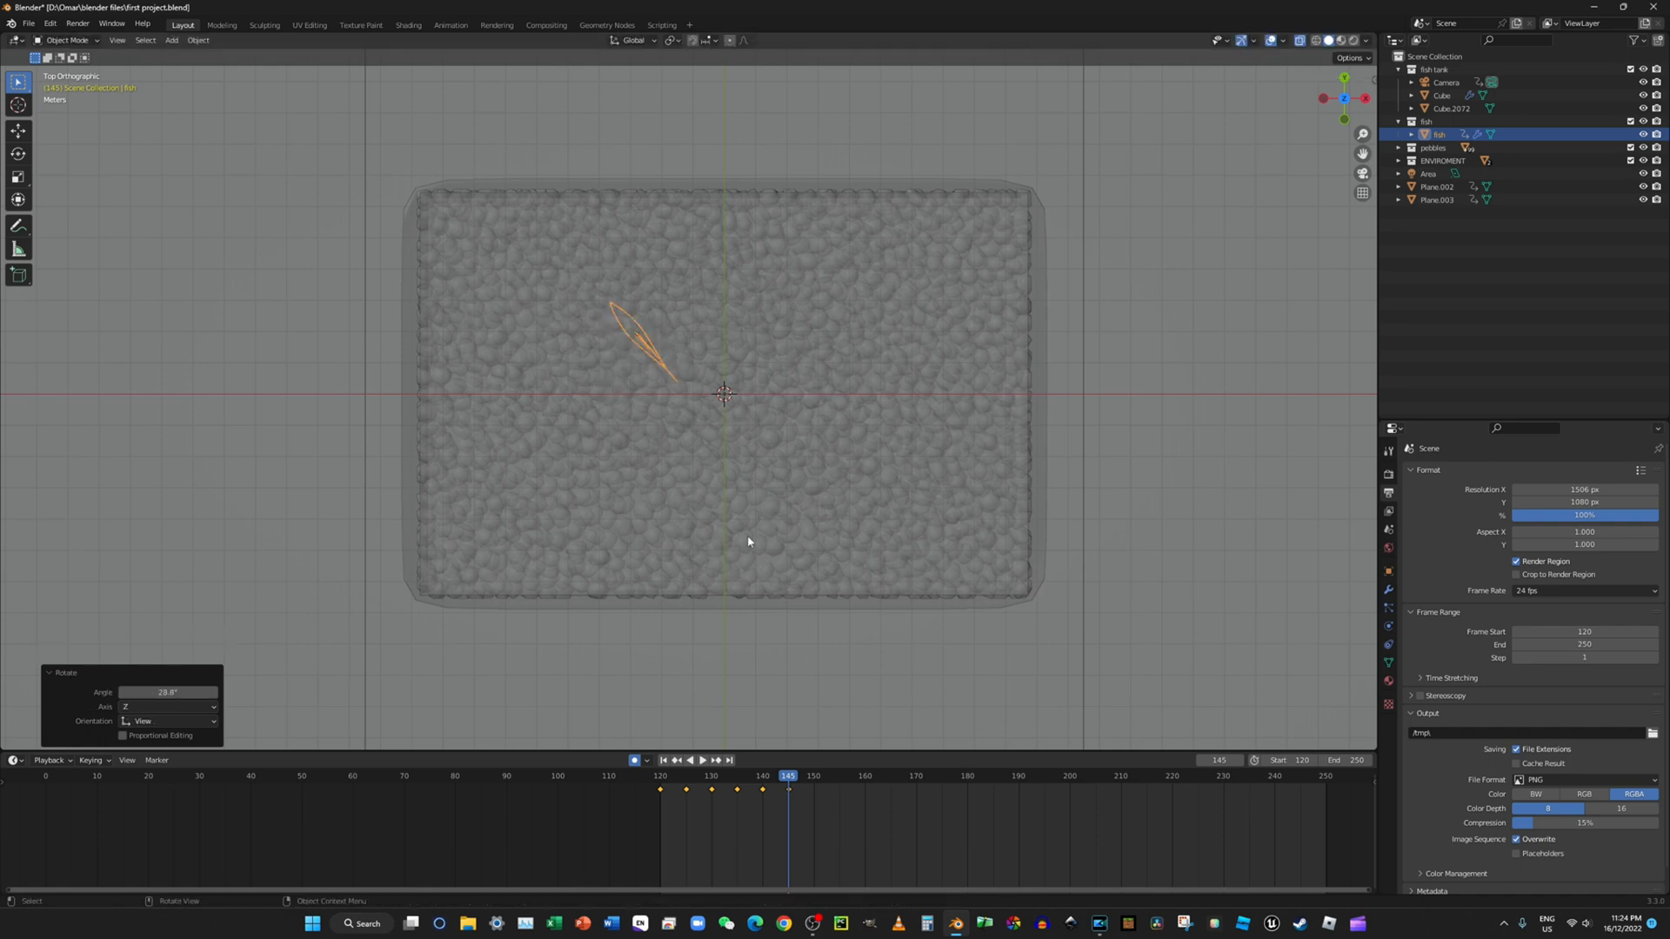
Step: At frame 150, move the fish about -1.4 m in X and 2.1 m in Y and rotate it about 41° to point along +Y
left_click_drag(793, 783, 816, 785)
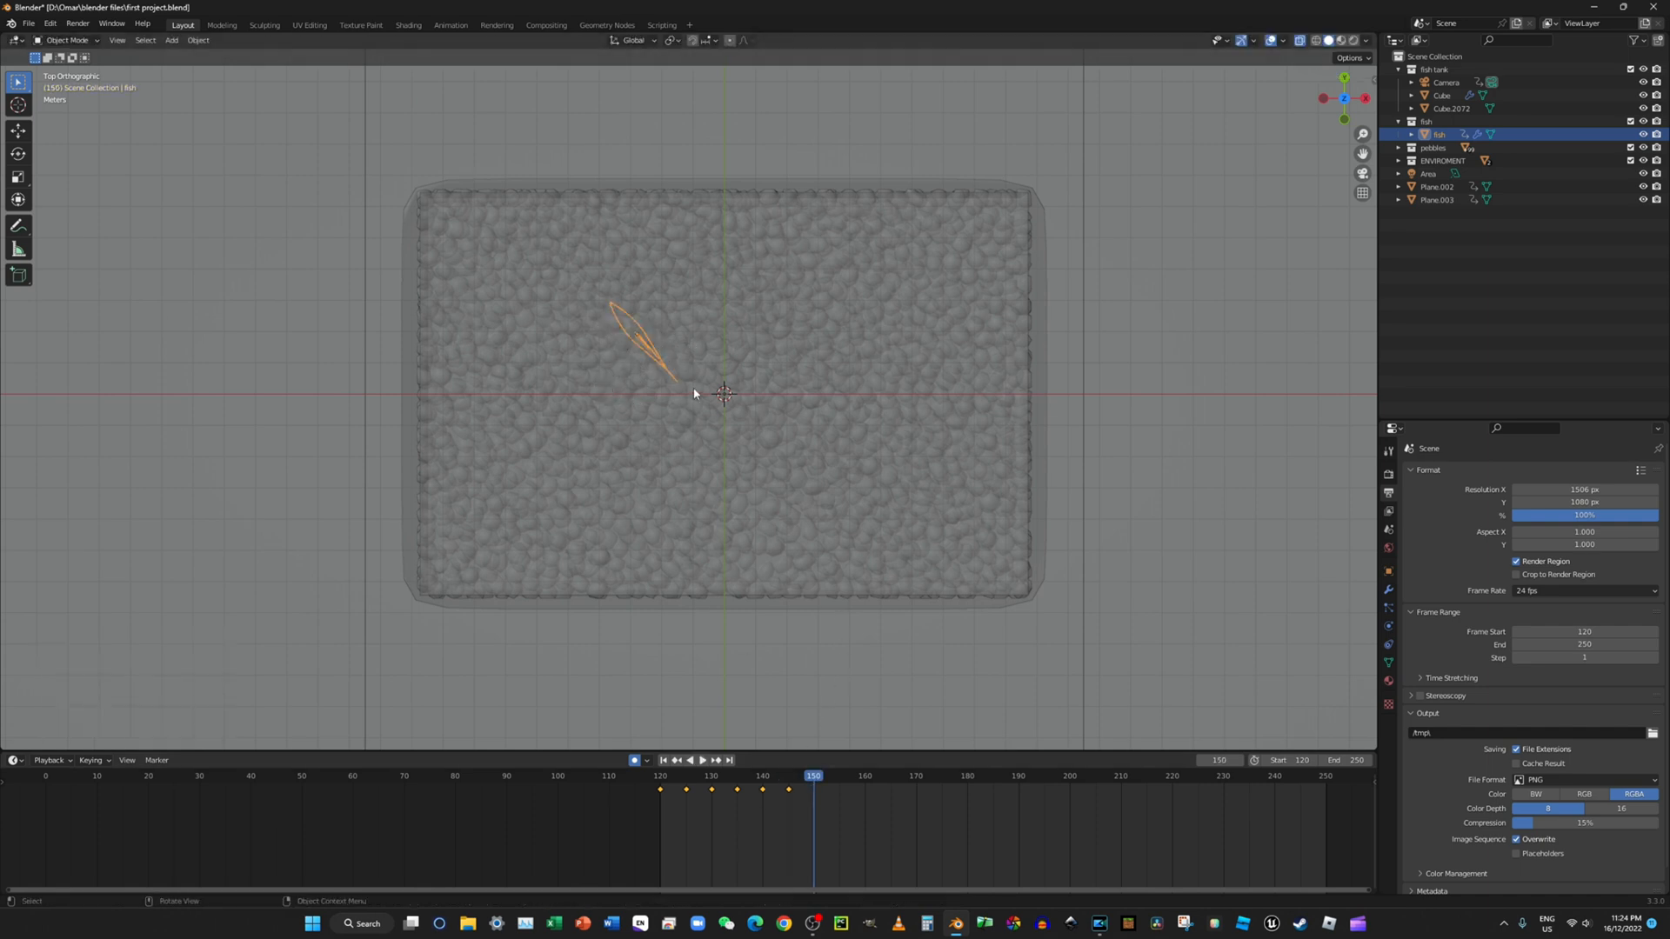
key("g")
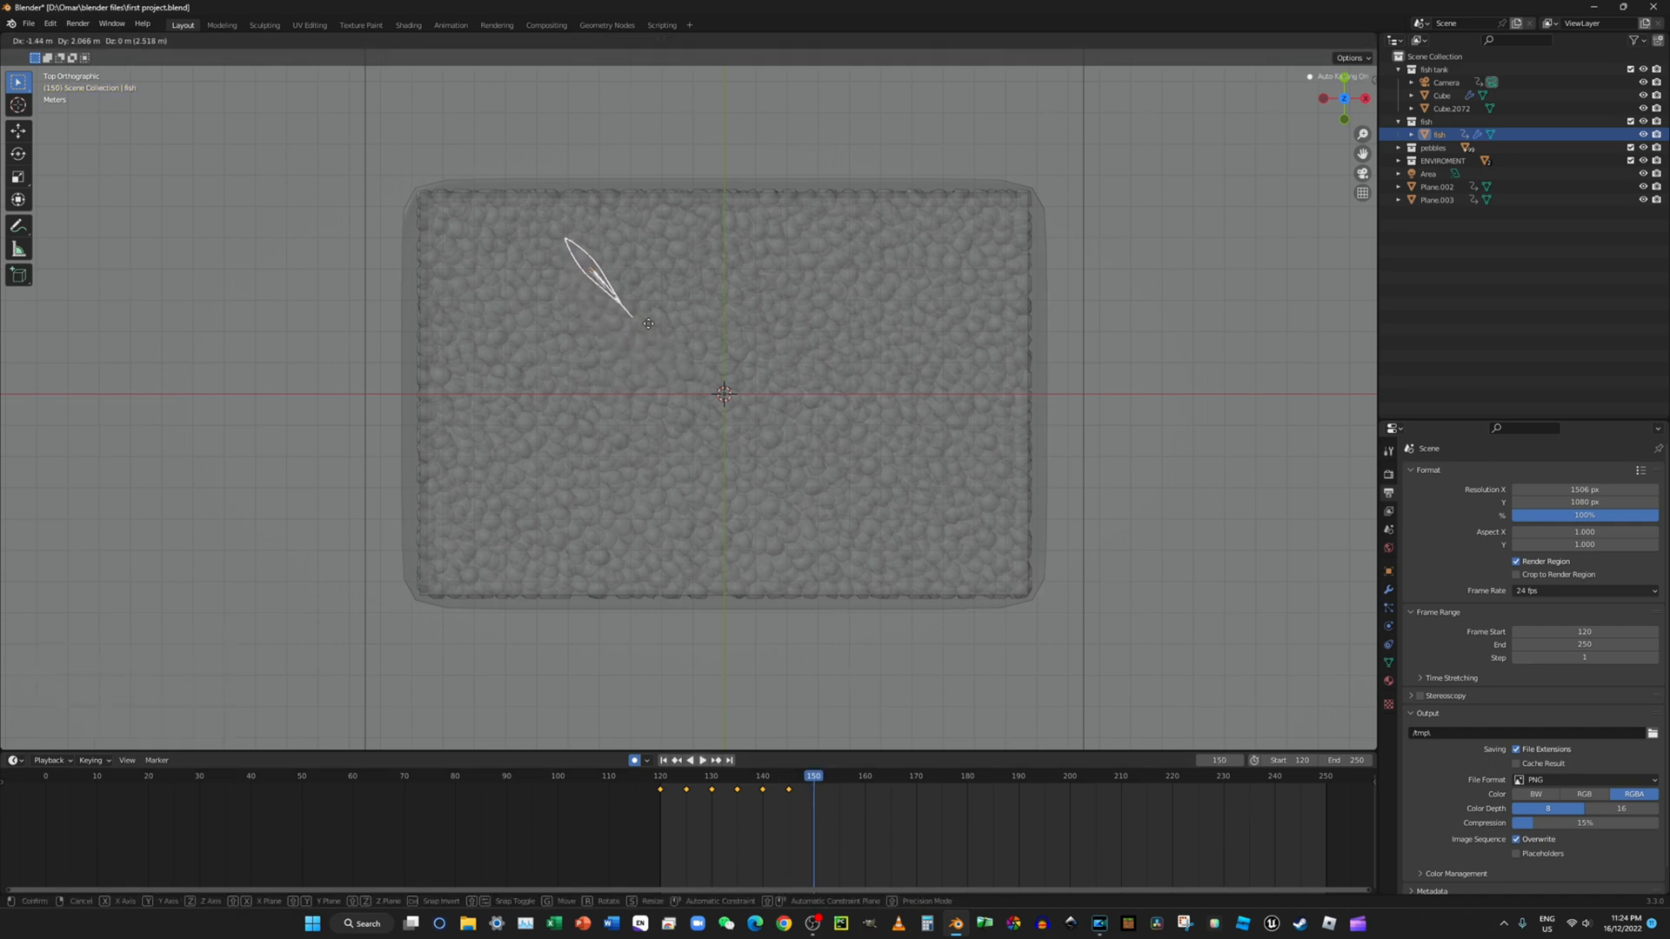
left_click(651, 324)
key("r")
left_click(597, 361)
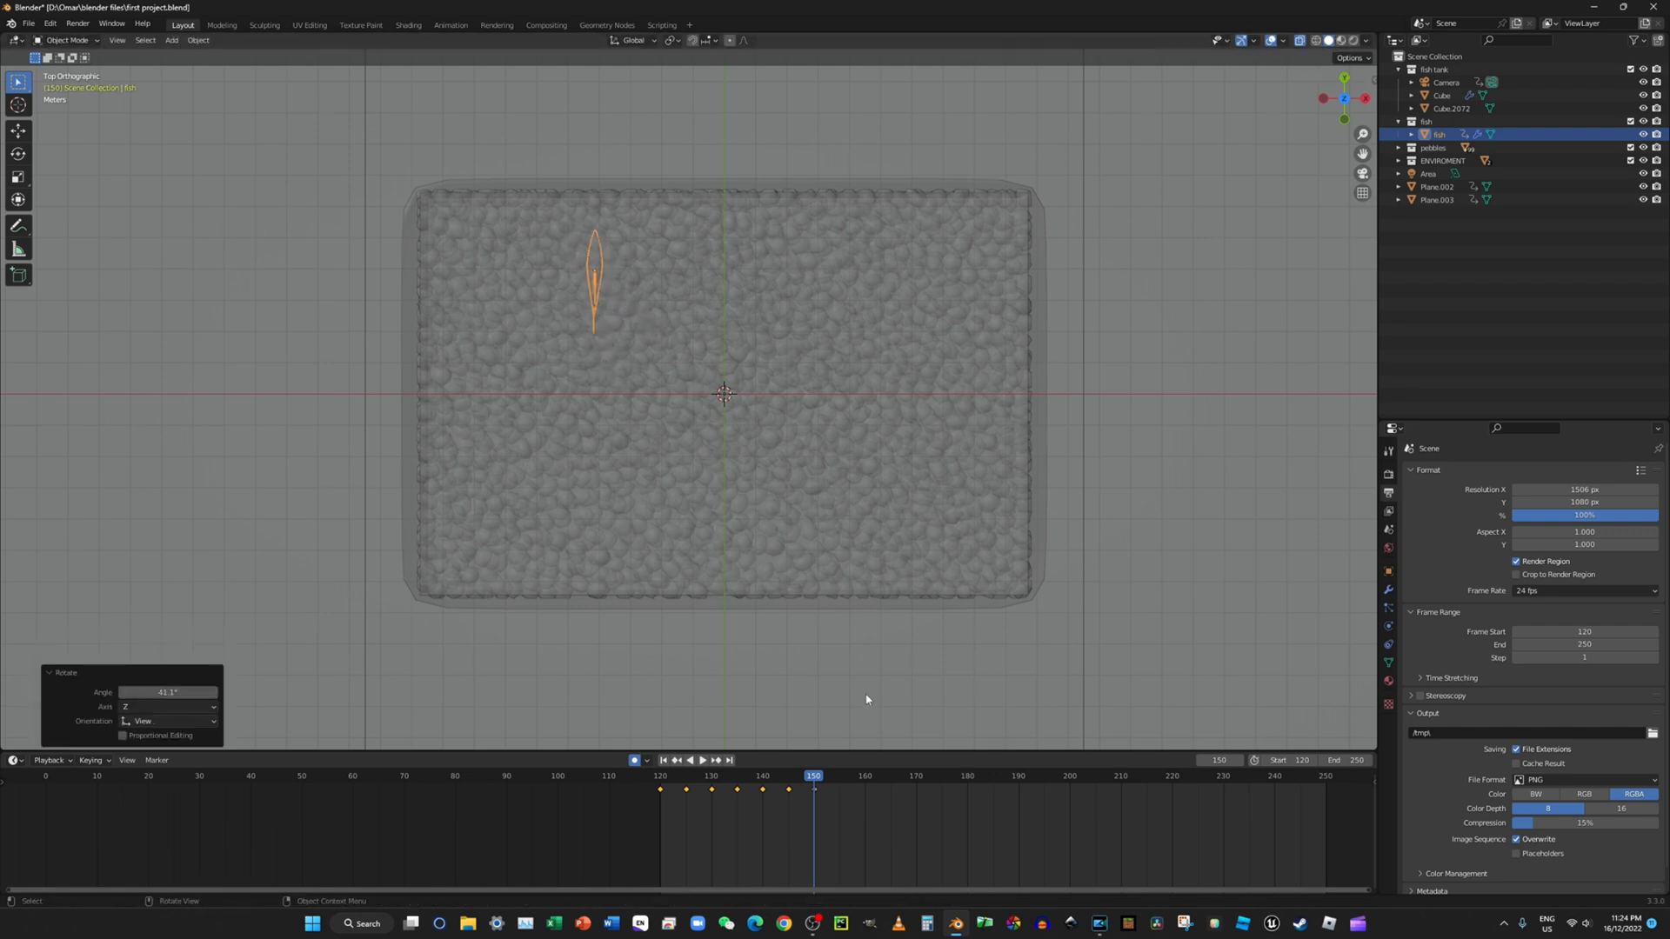
Step: At frame 155, move the fish about 2.2 m in X and 0.65 m in Y and rotate it about 75° clockwise toward +X
key("space")
key("space")
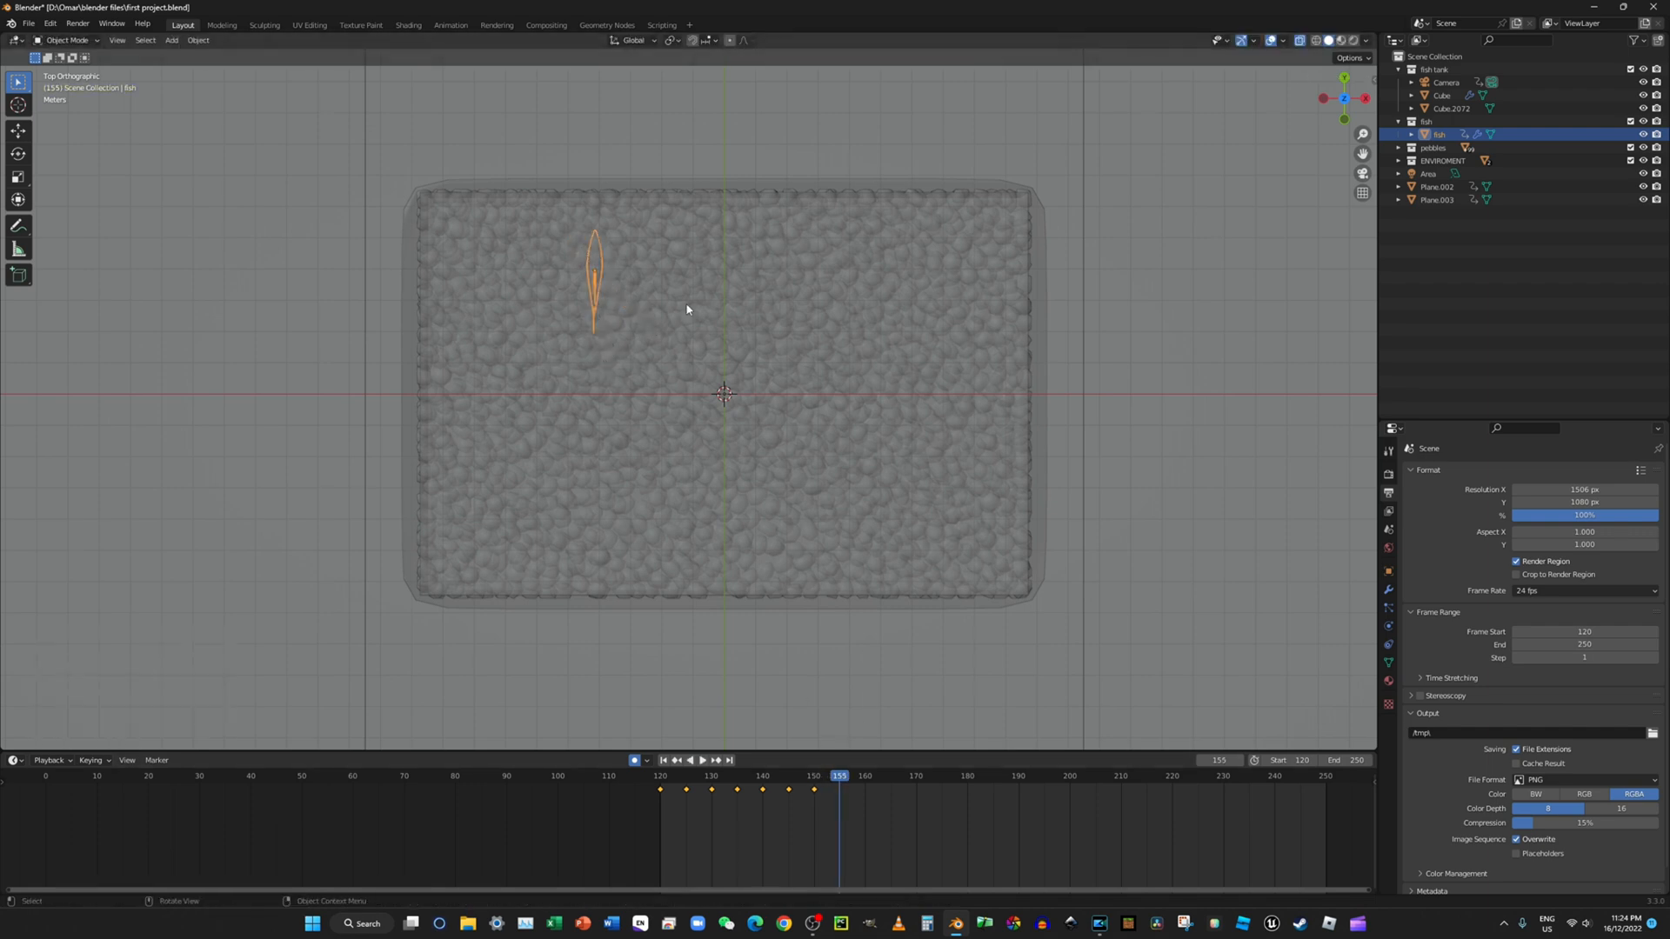
key("g")
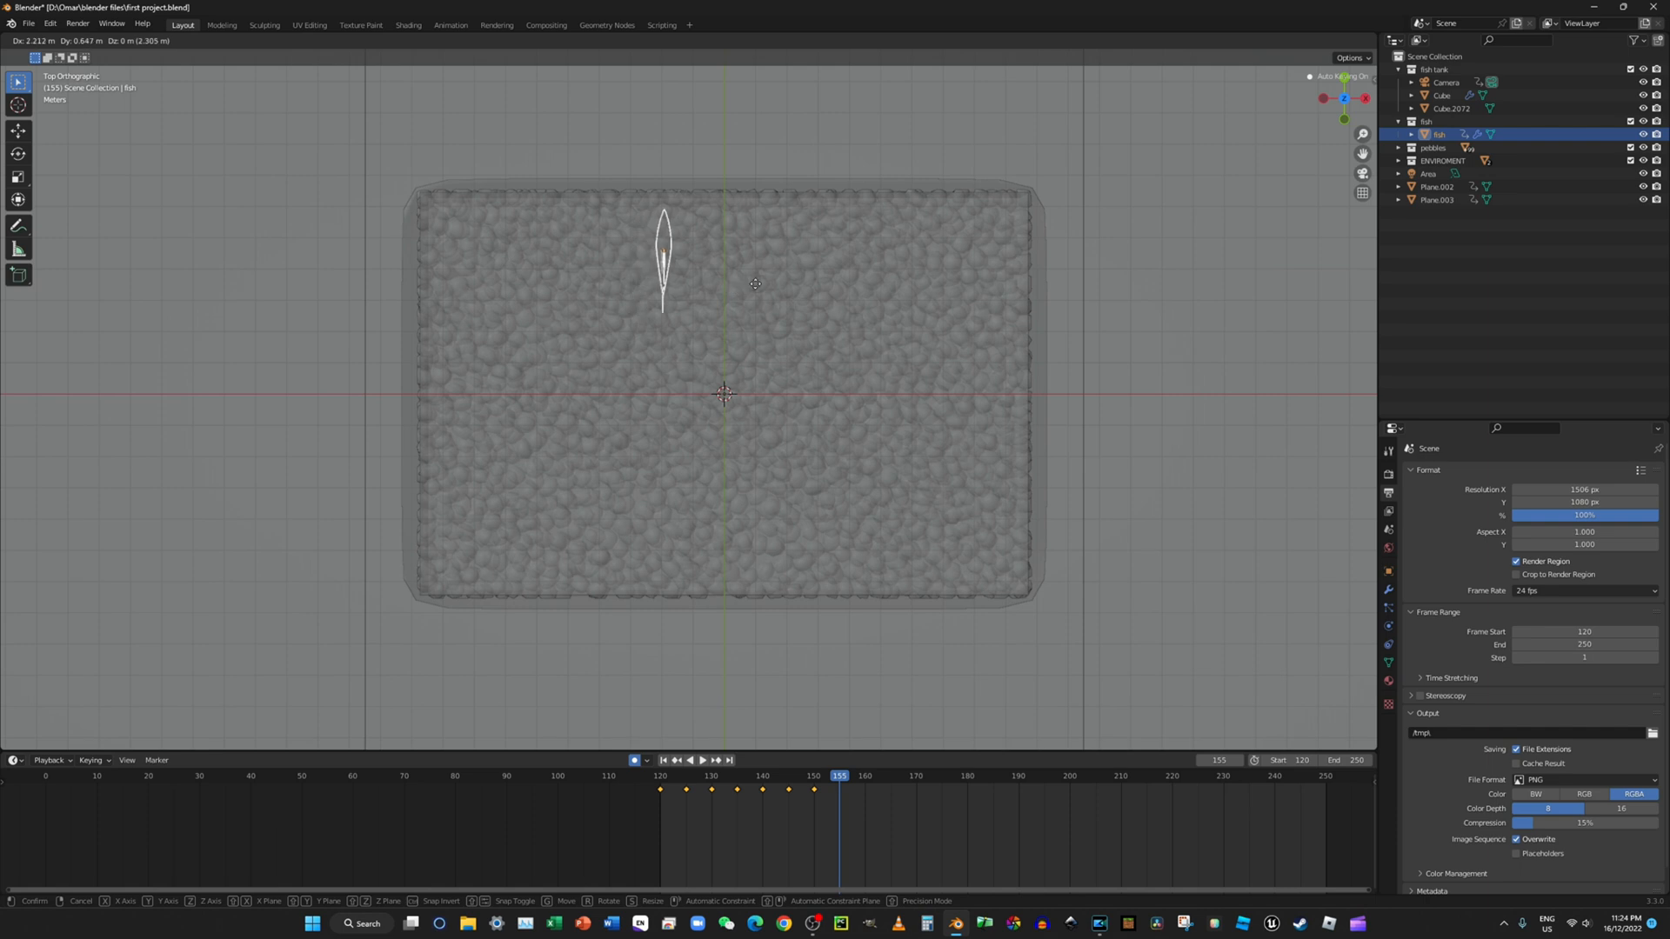
left_click(755, 290)
key("r")
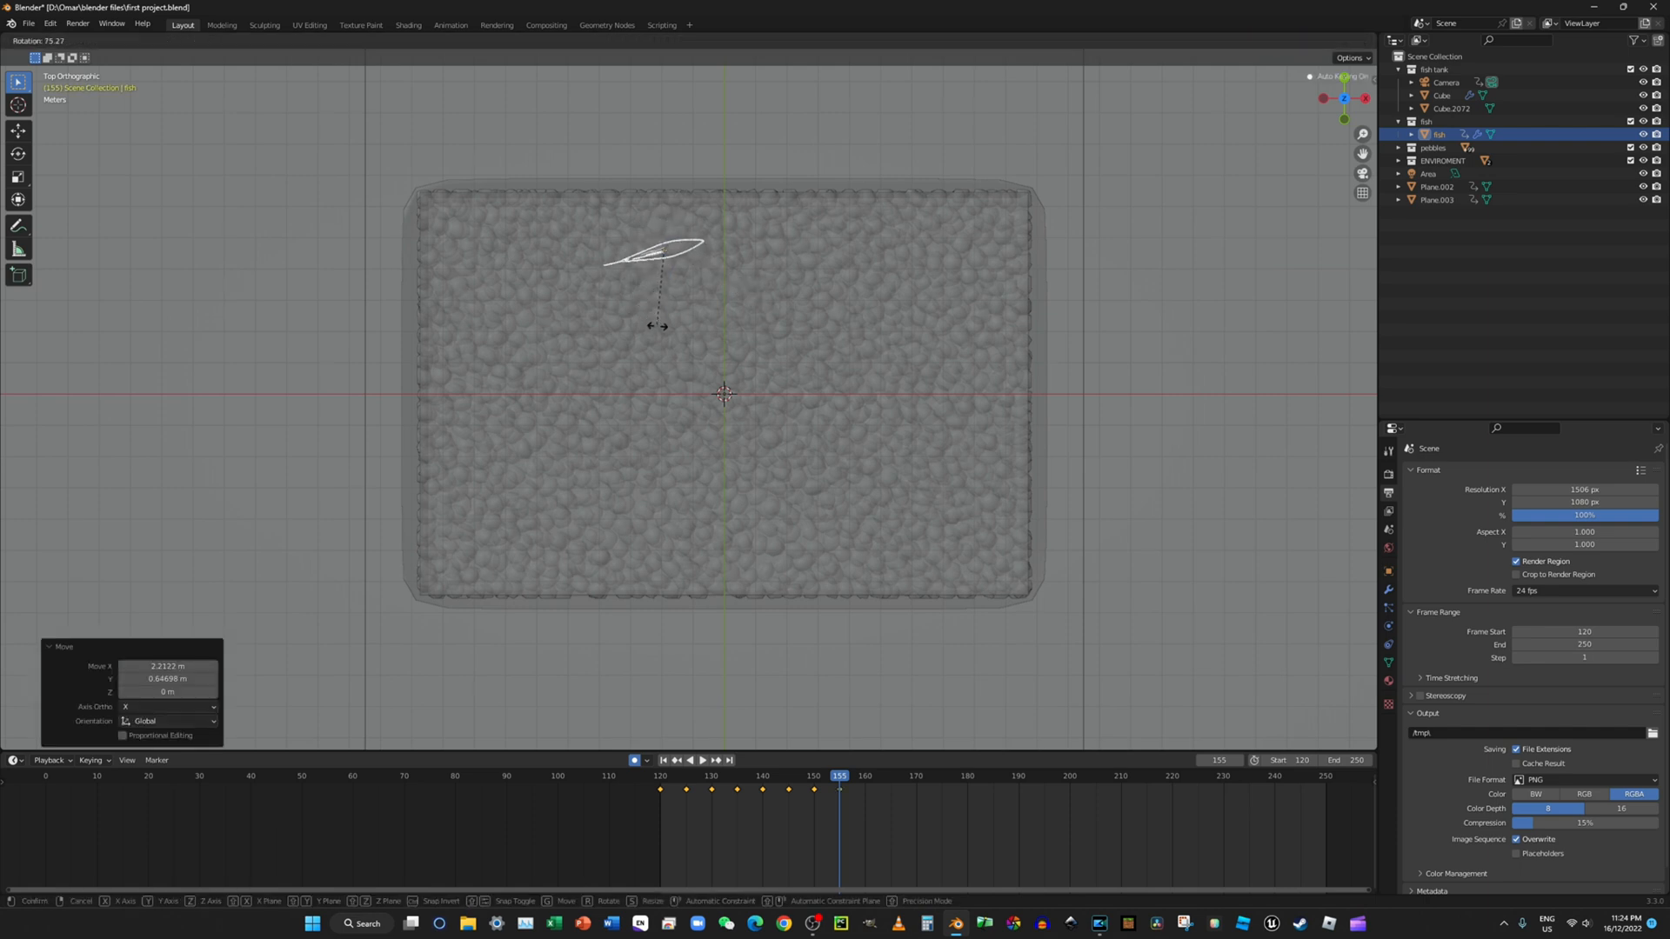
left_click(652, 324)
Step: At frame 160, move the fish about 3 m in X and 0.5 m in Y and rotate it 22° clockwise
left_click_drag(850, 788, 866, 781)
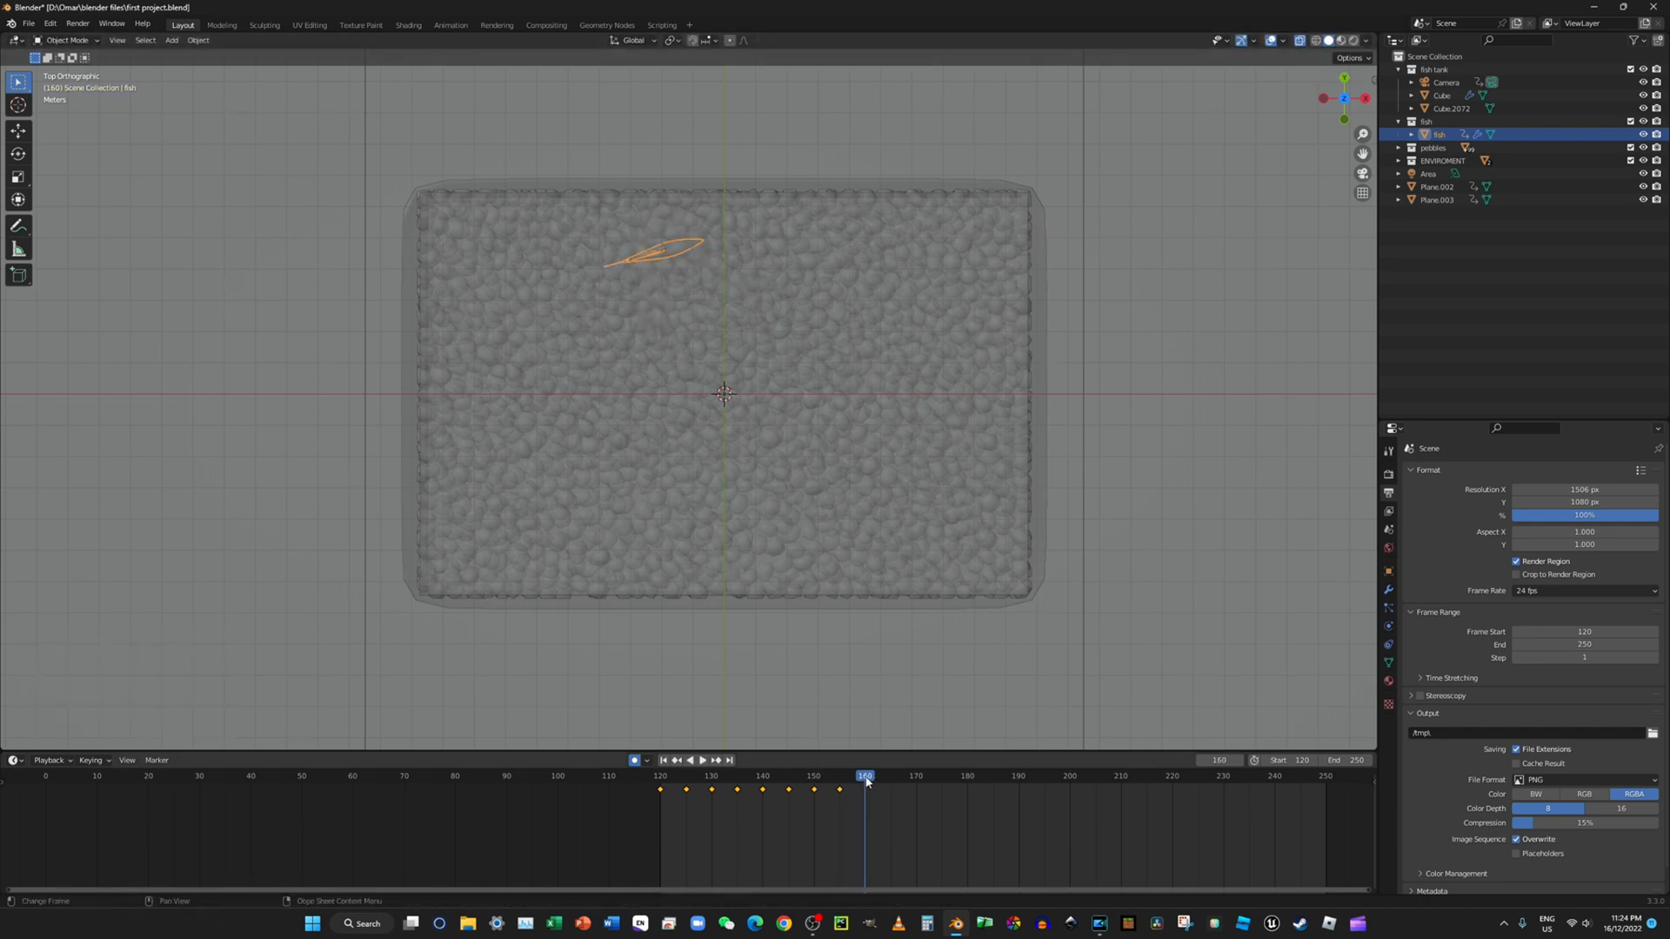
key("g")
left_click(840, 235)
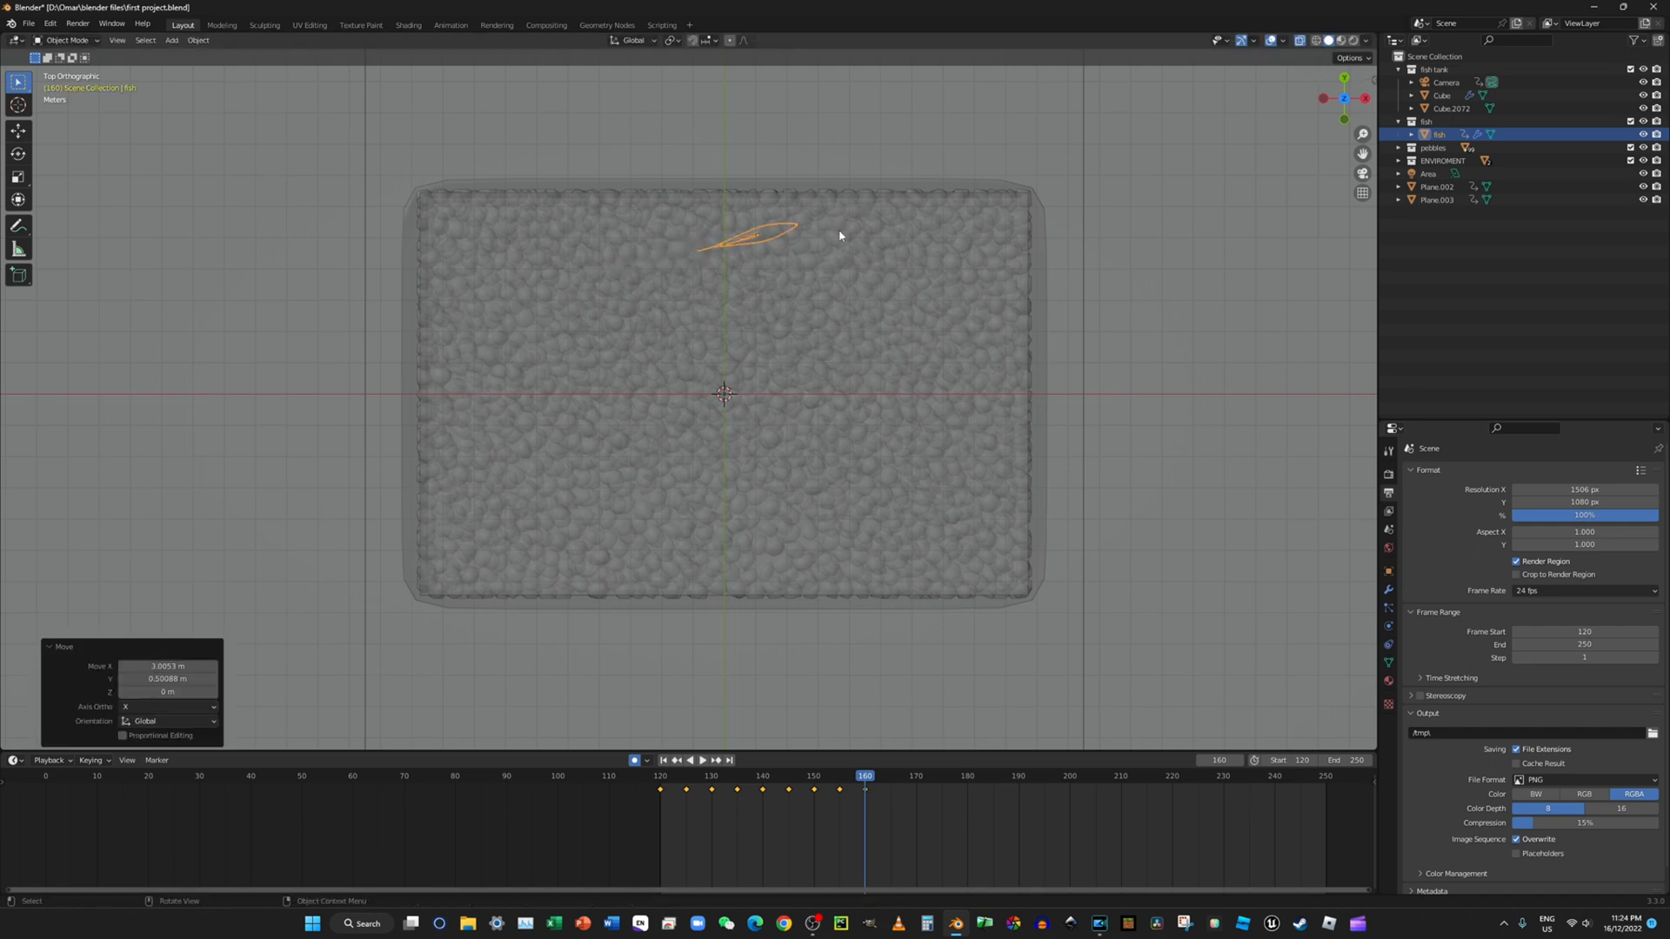
key("r")
left_click(855, 269)
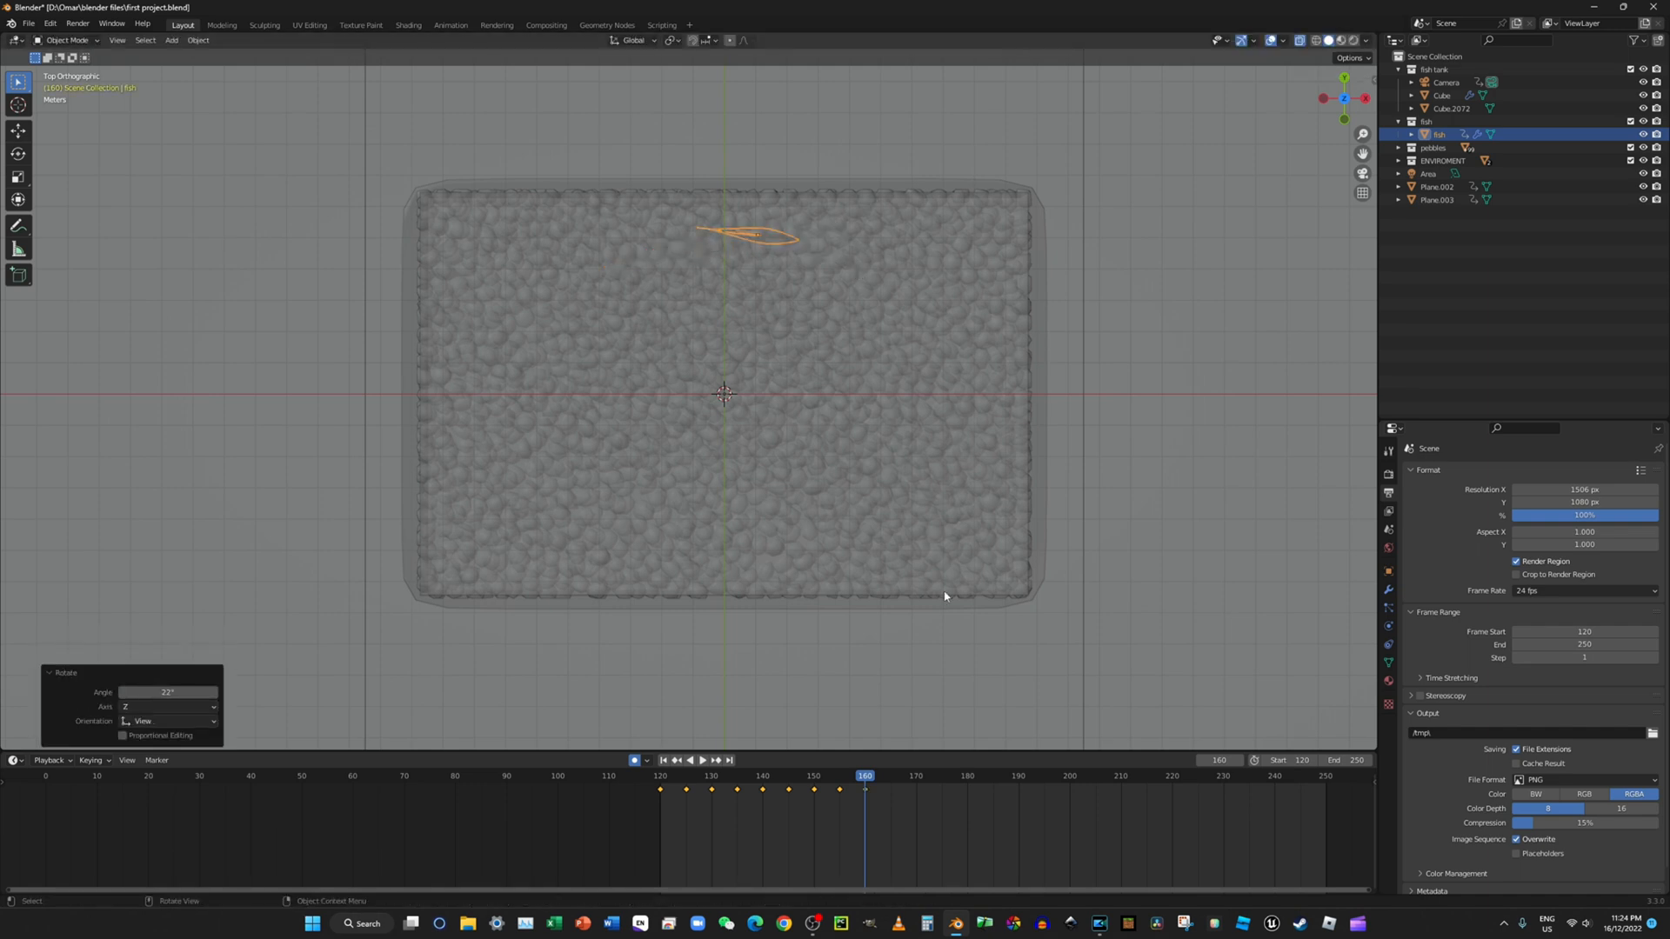
Step: At frame 165, move the fish about 3.7 m in X and -0.8 m in Y and turn it clockwise along its path
key("space")
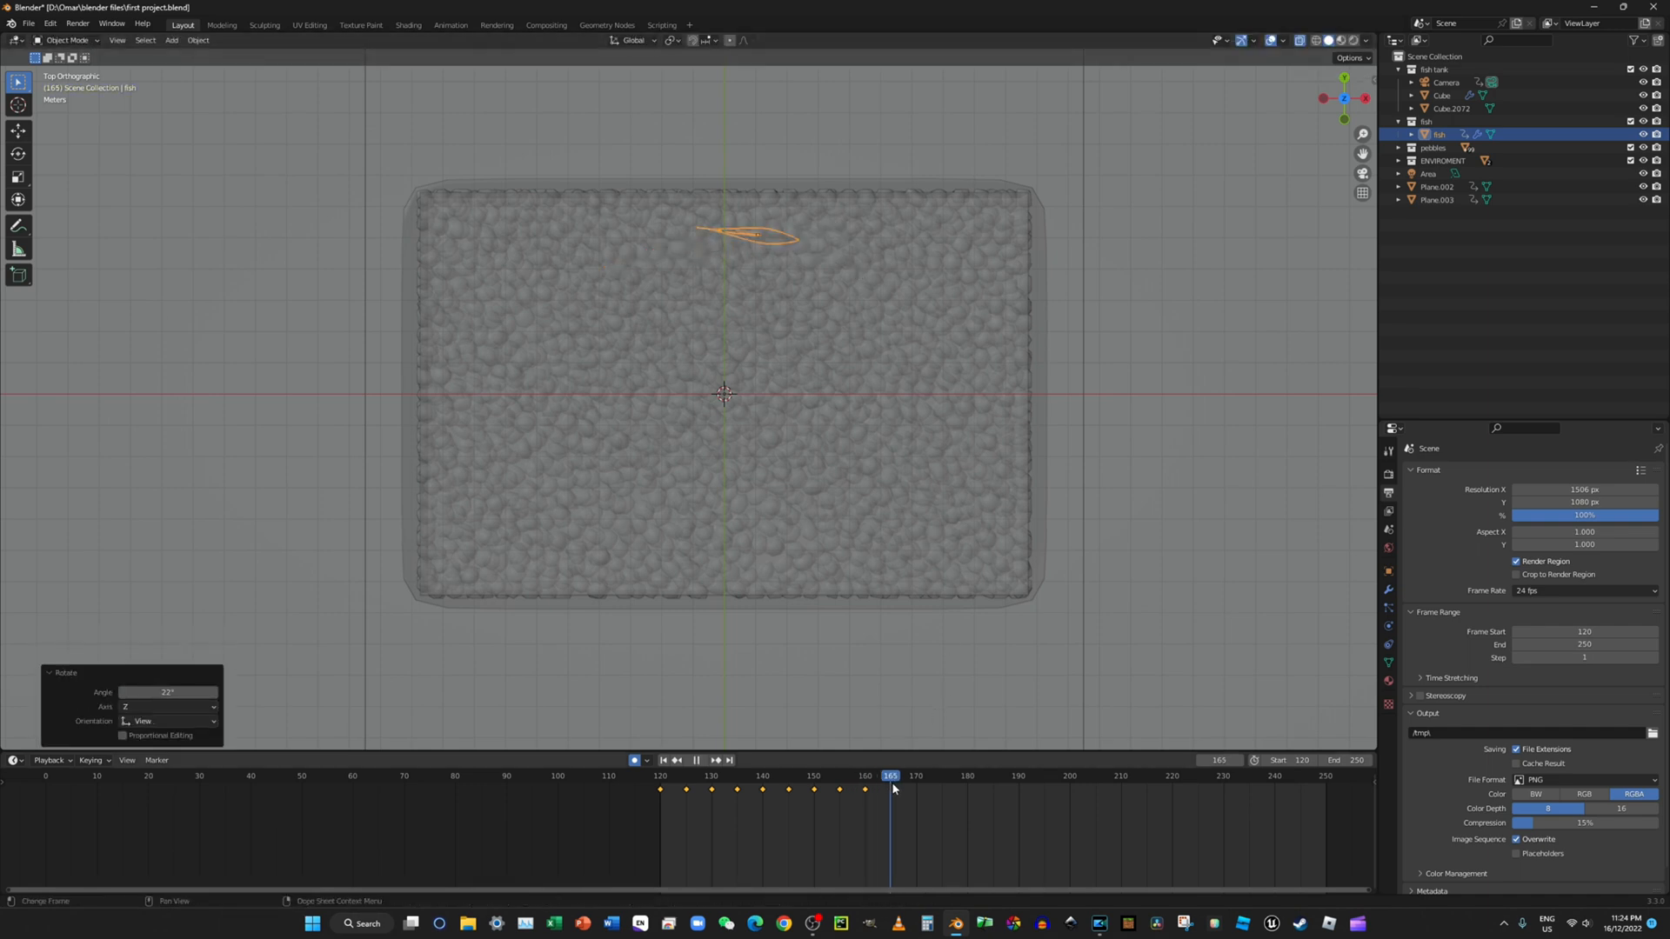
key("space")
key("g")
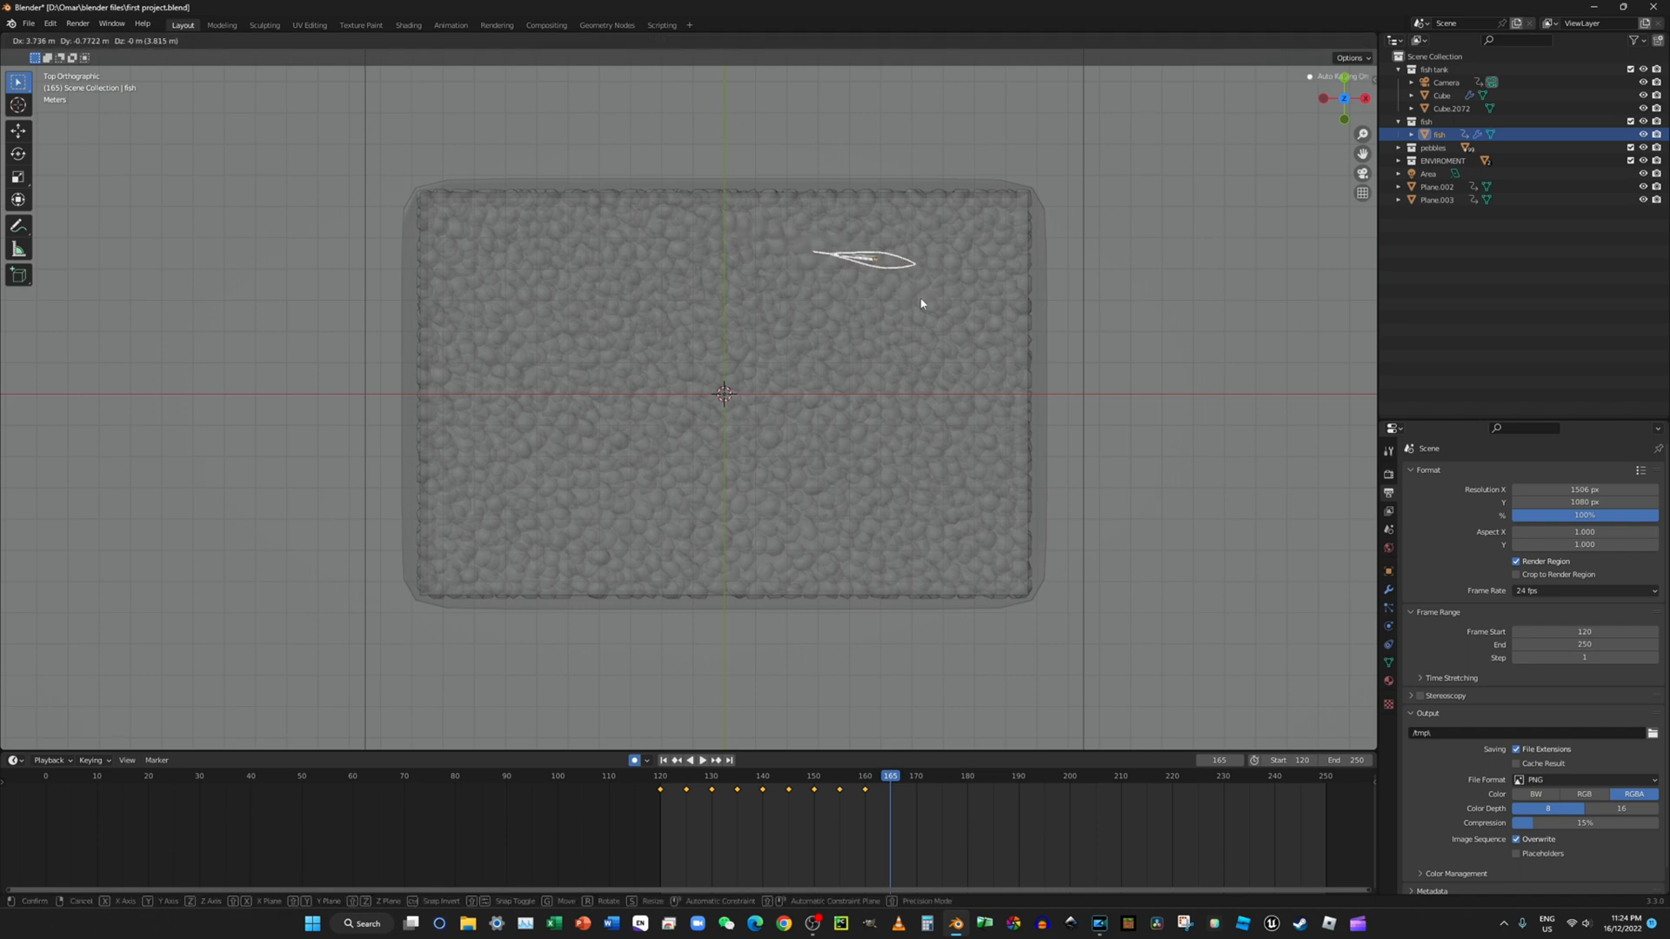
left_click(922, 305)
key("r")
left_click(911, 355)
Step: At frame 170, move the fish about 1.6 m in X and -2 m in Y and turn it clockwise toward -Y
left_click_drag(892, 781, 916, 779)
key("g")
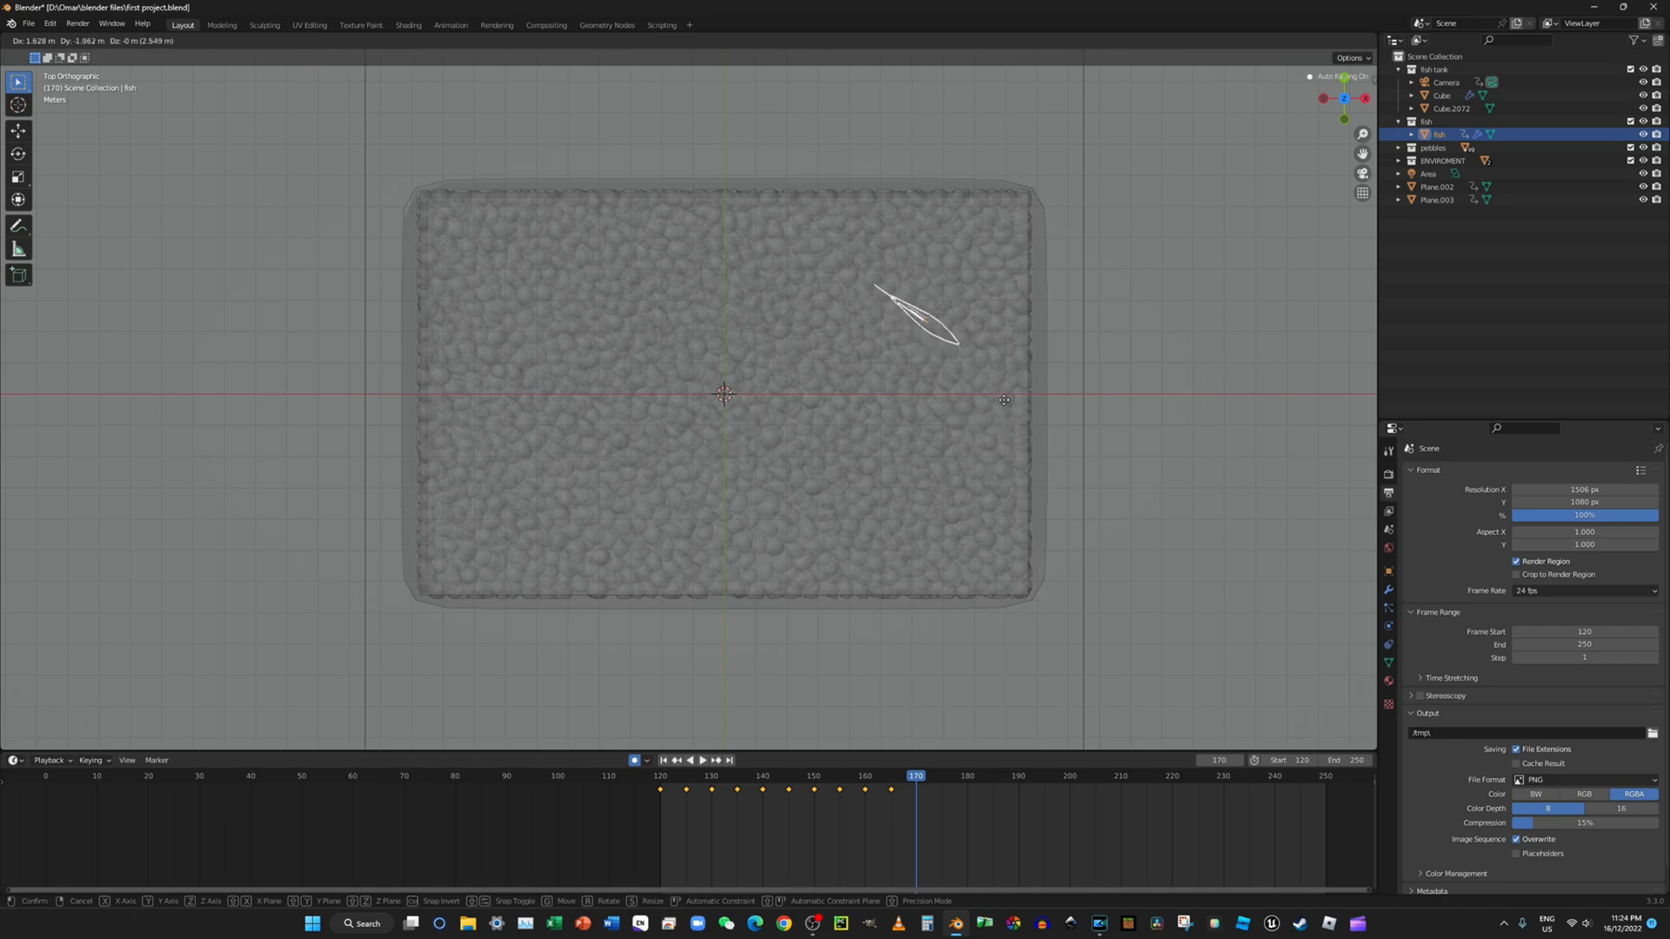
left_click(1009, 405)
key("r")
left_click(961, 499)
Step: At frame 175, move the fish toward -Y and rotate it 23.5° clockwise
key("space")
key("space")
key("g")
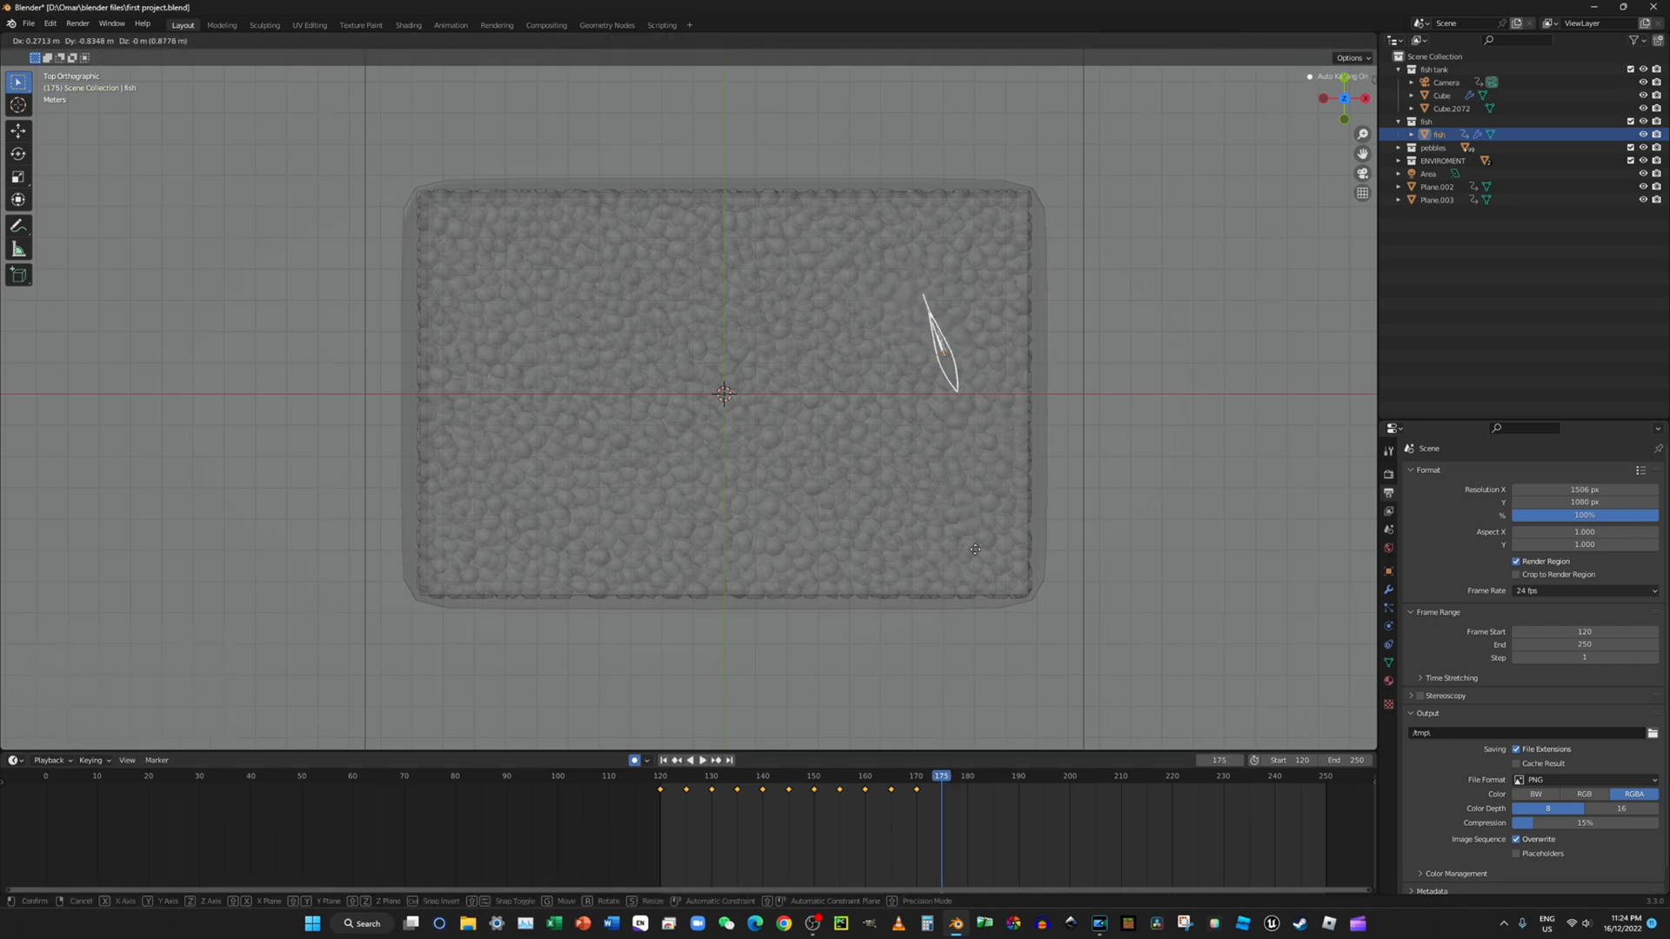
left_click(976, 578)
key("r")
left_click(922, 670)
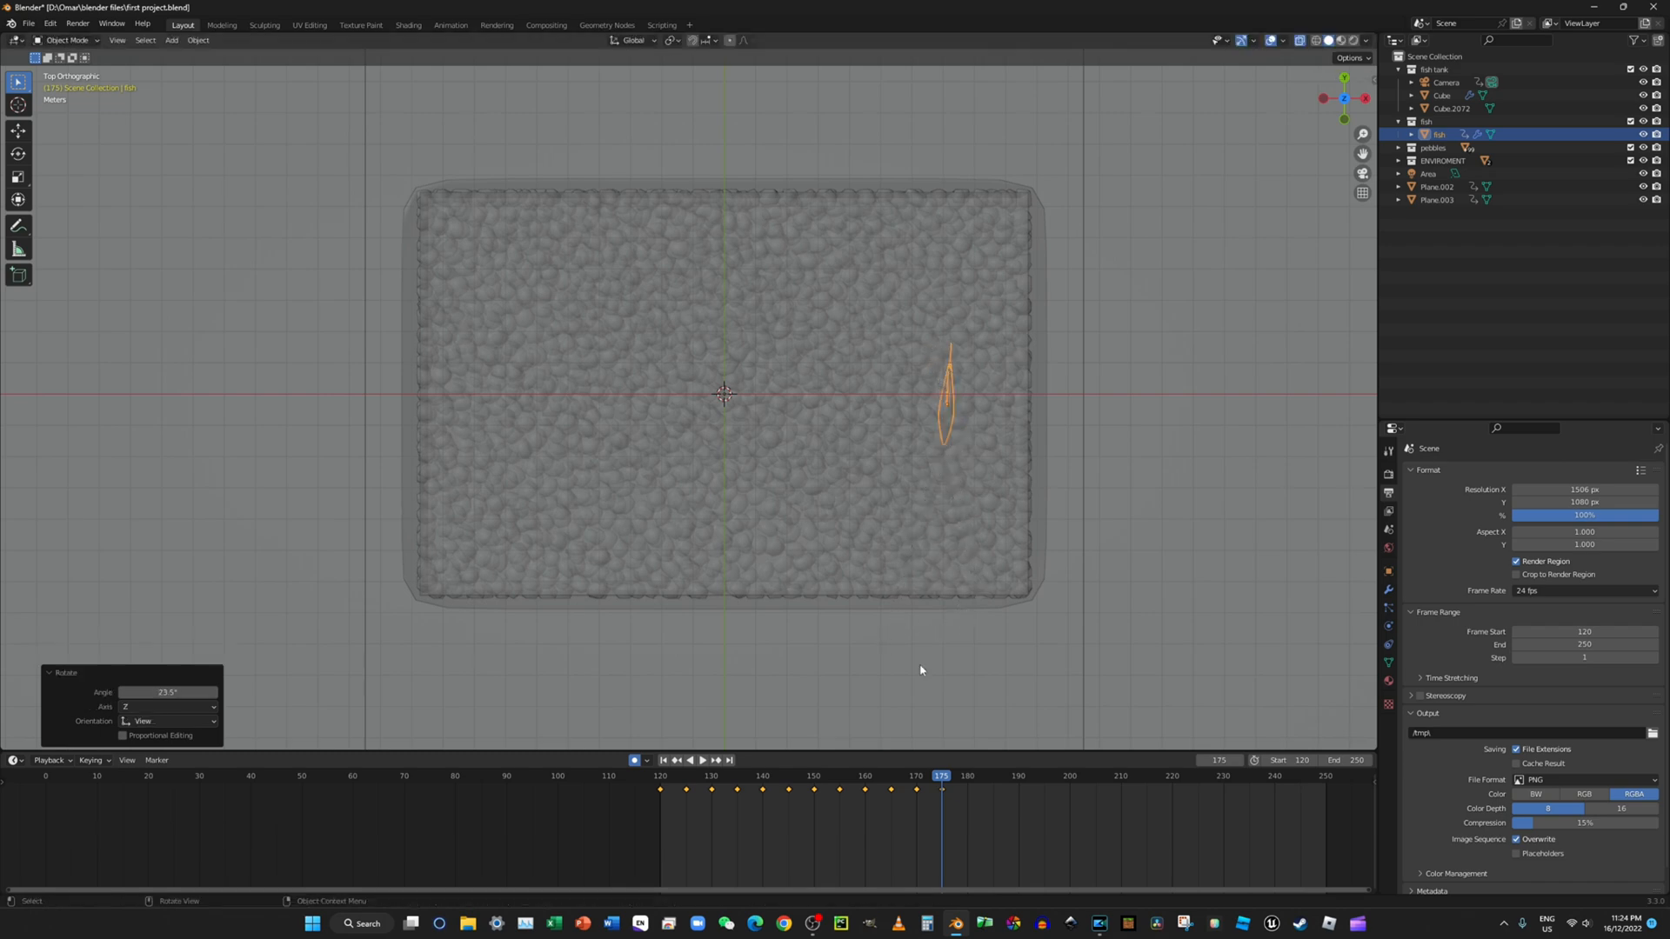
Step: At frame 180, move the fish about -0.67 m in X and -3 m in Y and turn it slightly clockwise
left_click(968, 777)
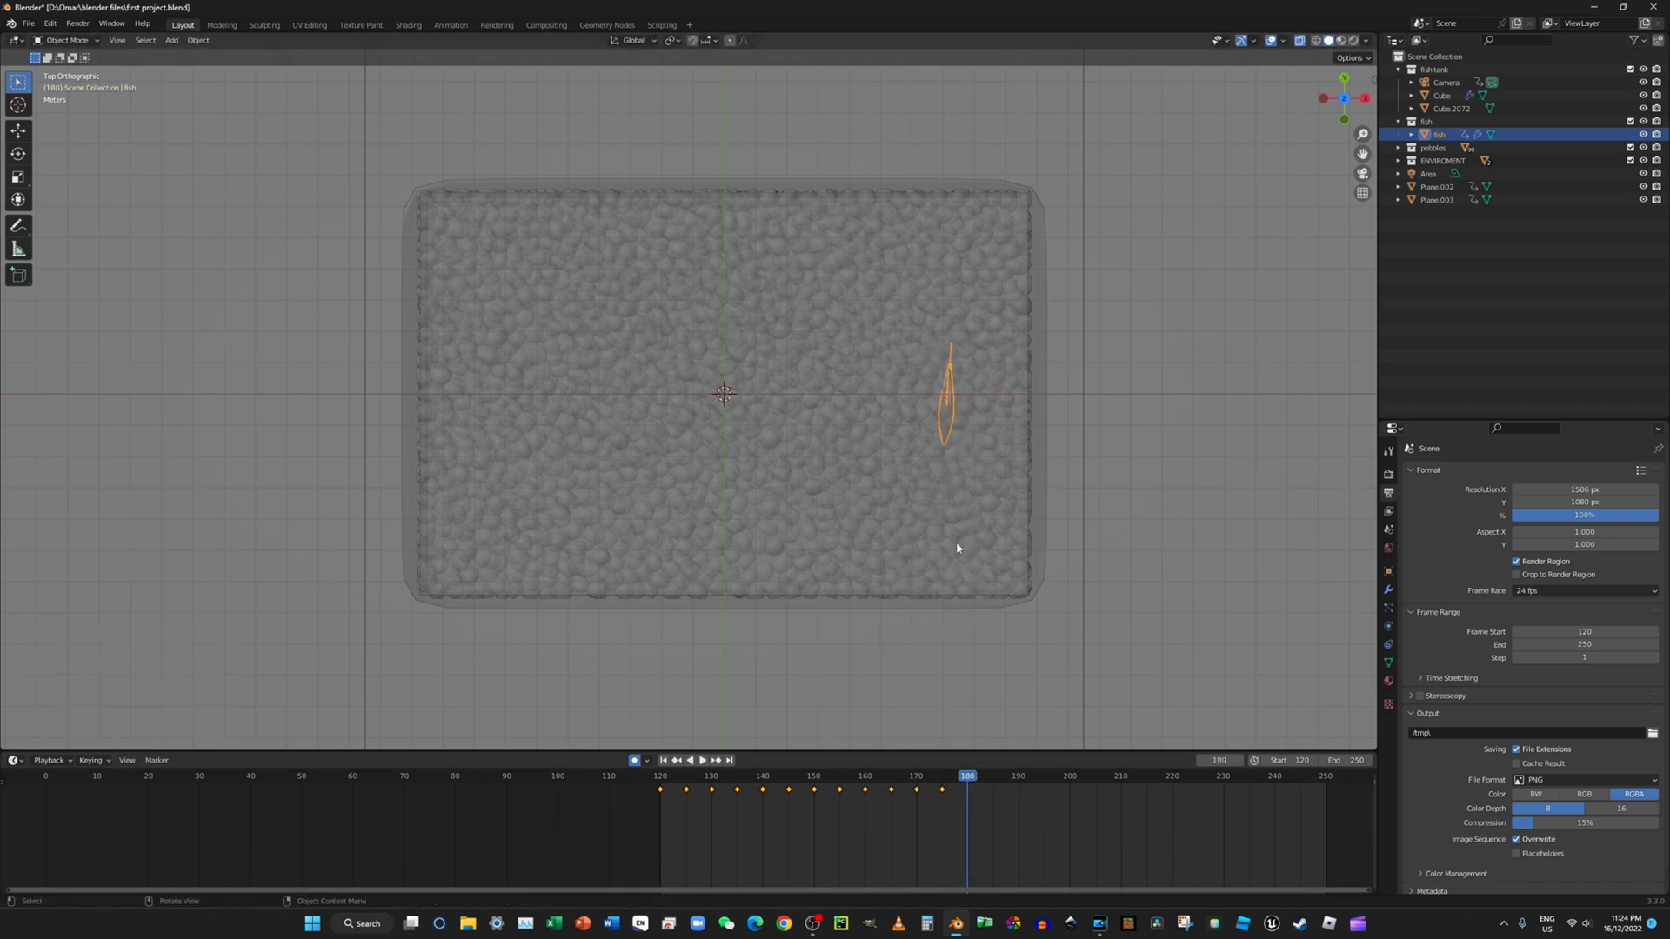
key("r")
left_click(946, 617)
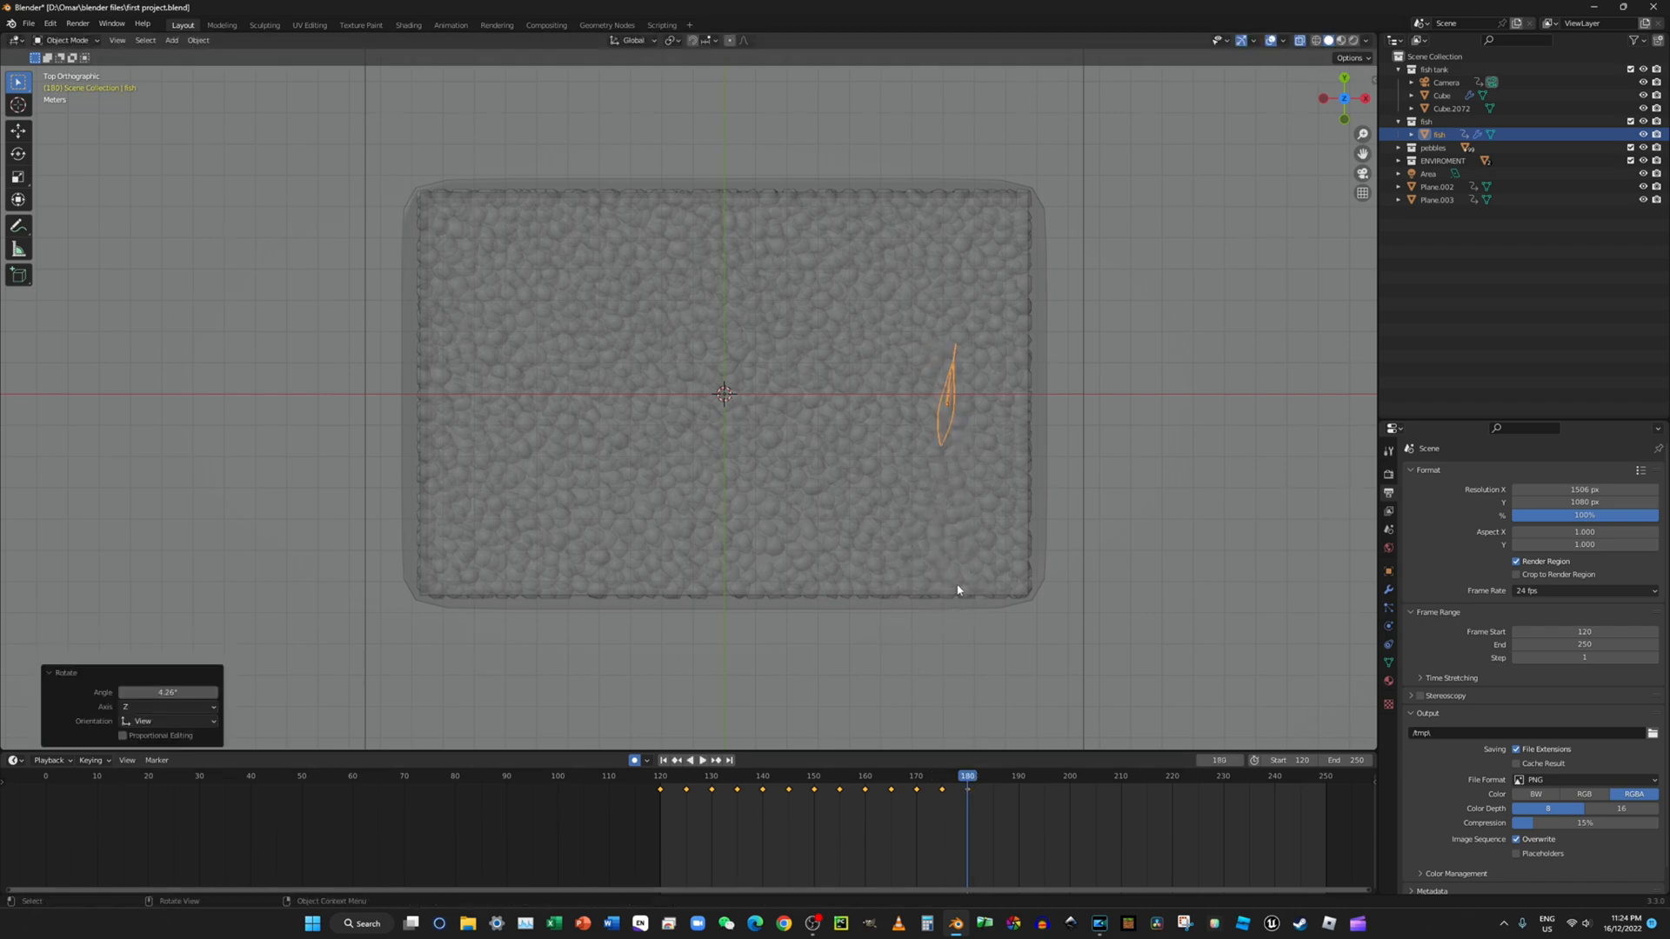
key("g")
left_click(937, 679)
key("r")
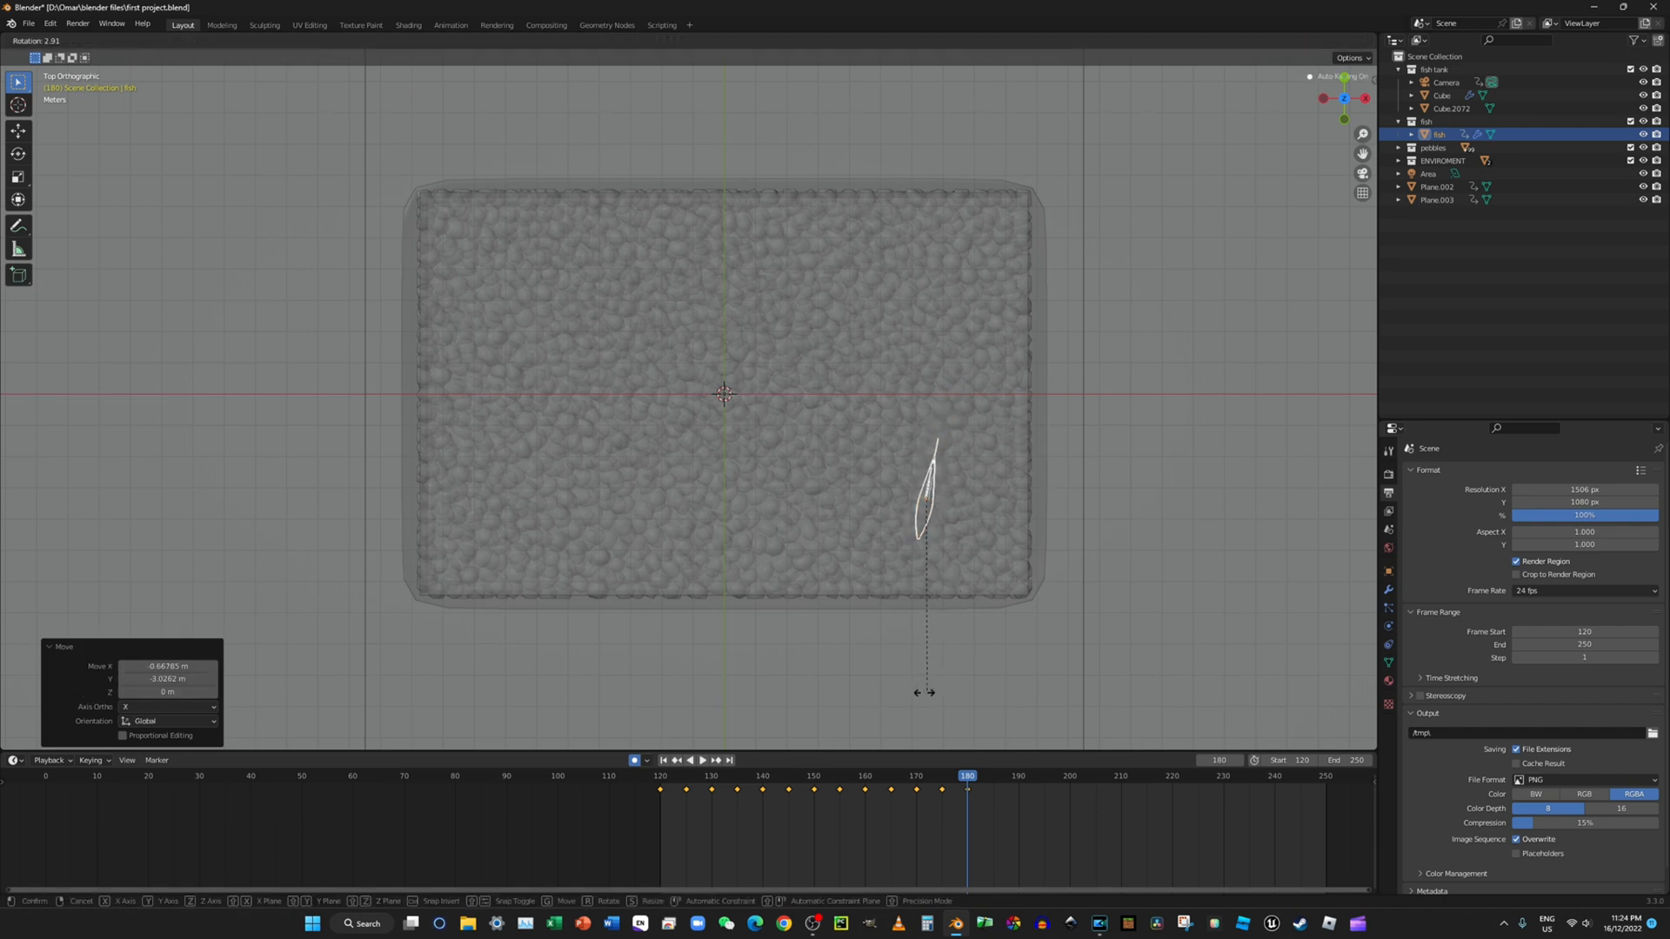
left_click(913, 715)
Step: At frame 185, move the fish diagonally toward -X and -Y and rotate it 58.5° clockwise to face -X
left_click_drag(971, 780, 995, 783)
key("r")
left_click(880, 475)
key("r")
left_click(910, 525)
Step: At frame 190, move the fish about -3 m in X and turn it clockwise until it lies nearly parallel to the X axis
left_click_drag(994, 780, 1017, 781)
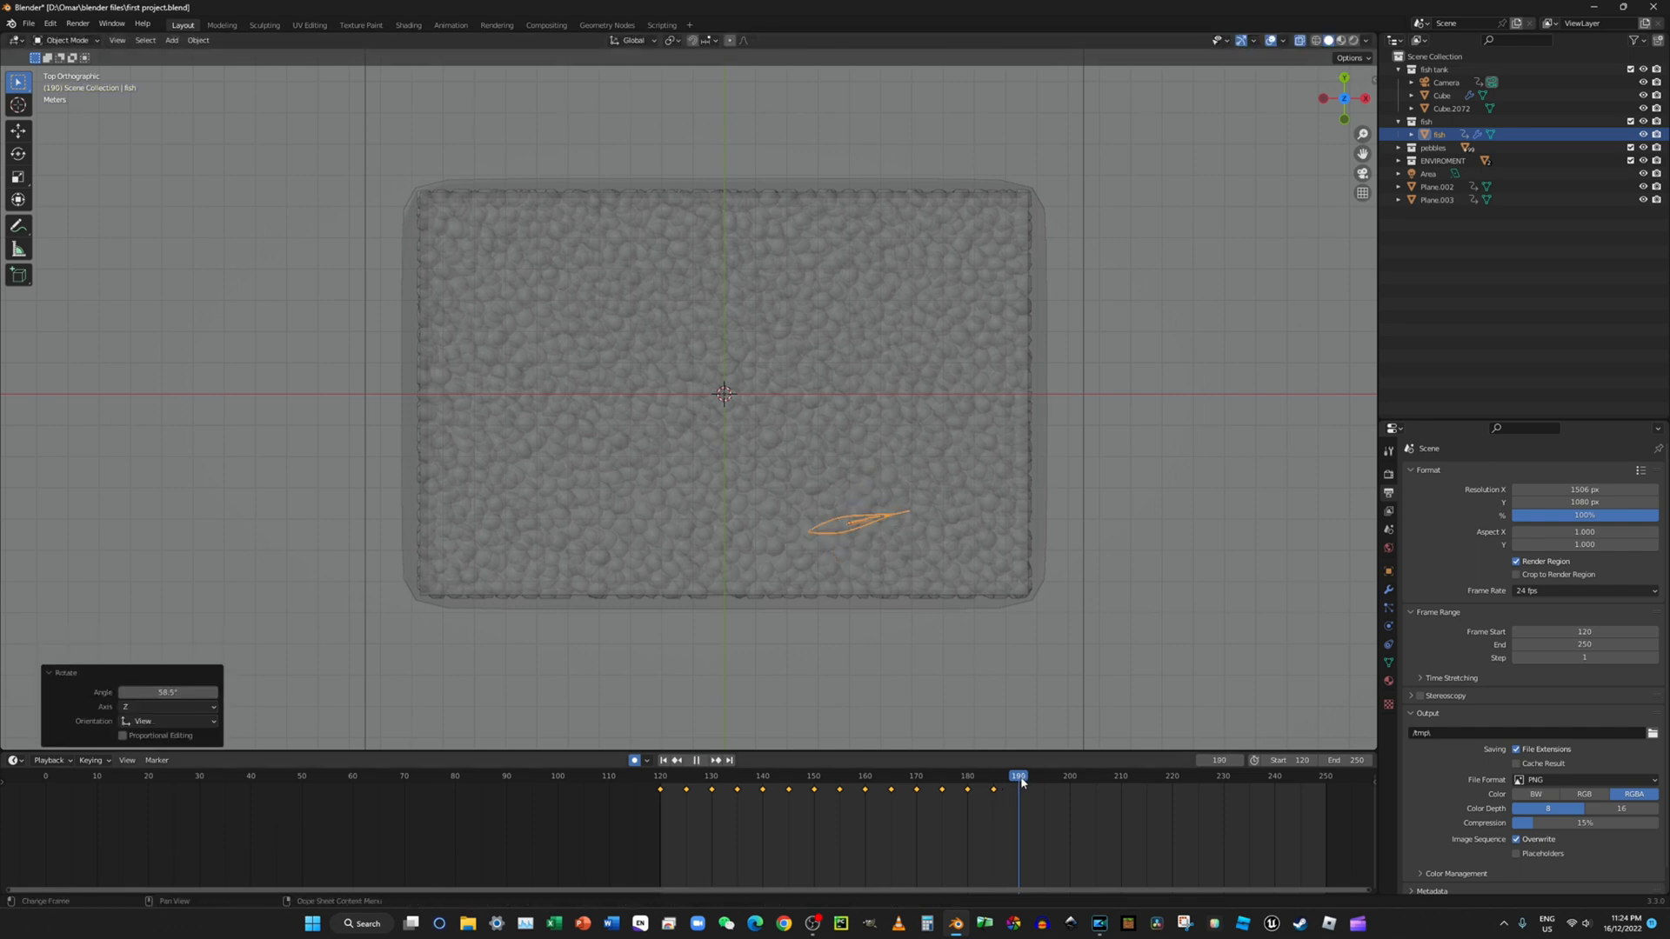
key("g")
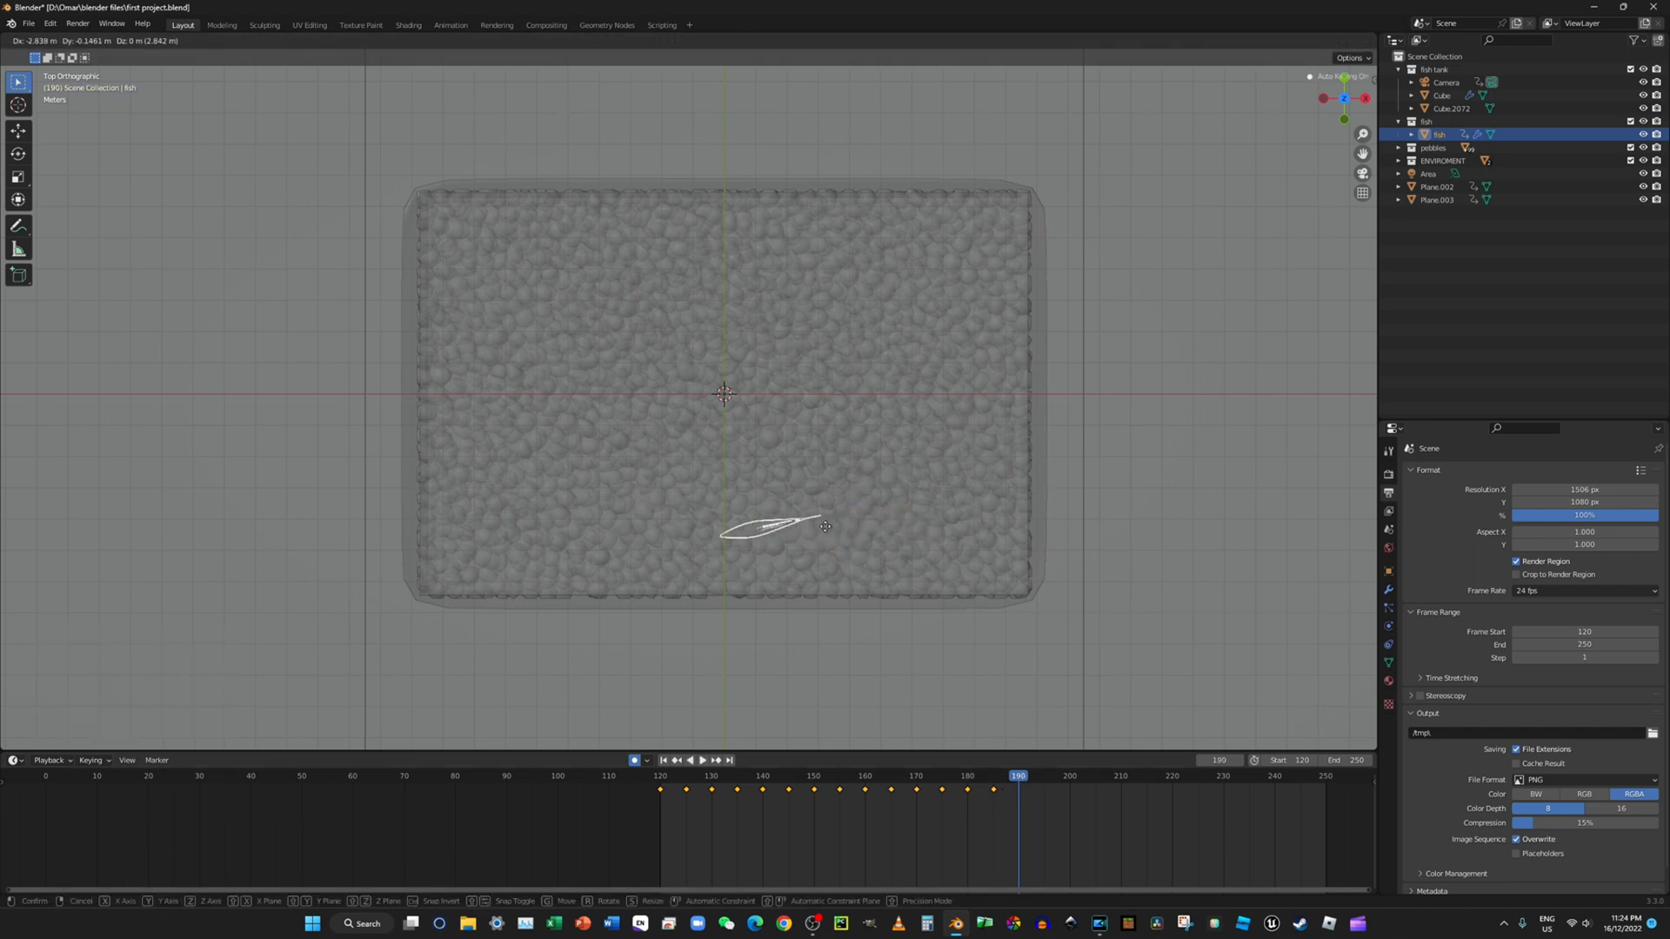
left_click(816, 525)
key("r")
left_click(833, 554)
Step: At frame 195, move the fish about -4.2 m in X and -0.1 m in Y and rotate it 14.4° clockwise
left_click_drag(1027, 779, 1044, 779)
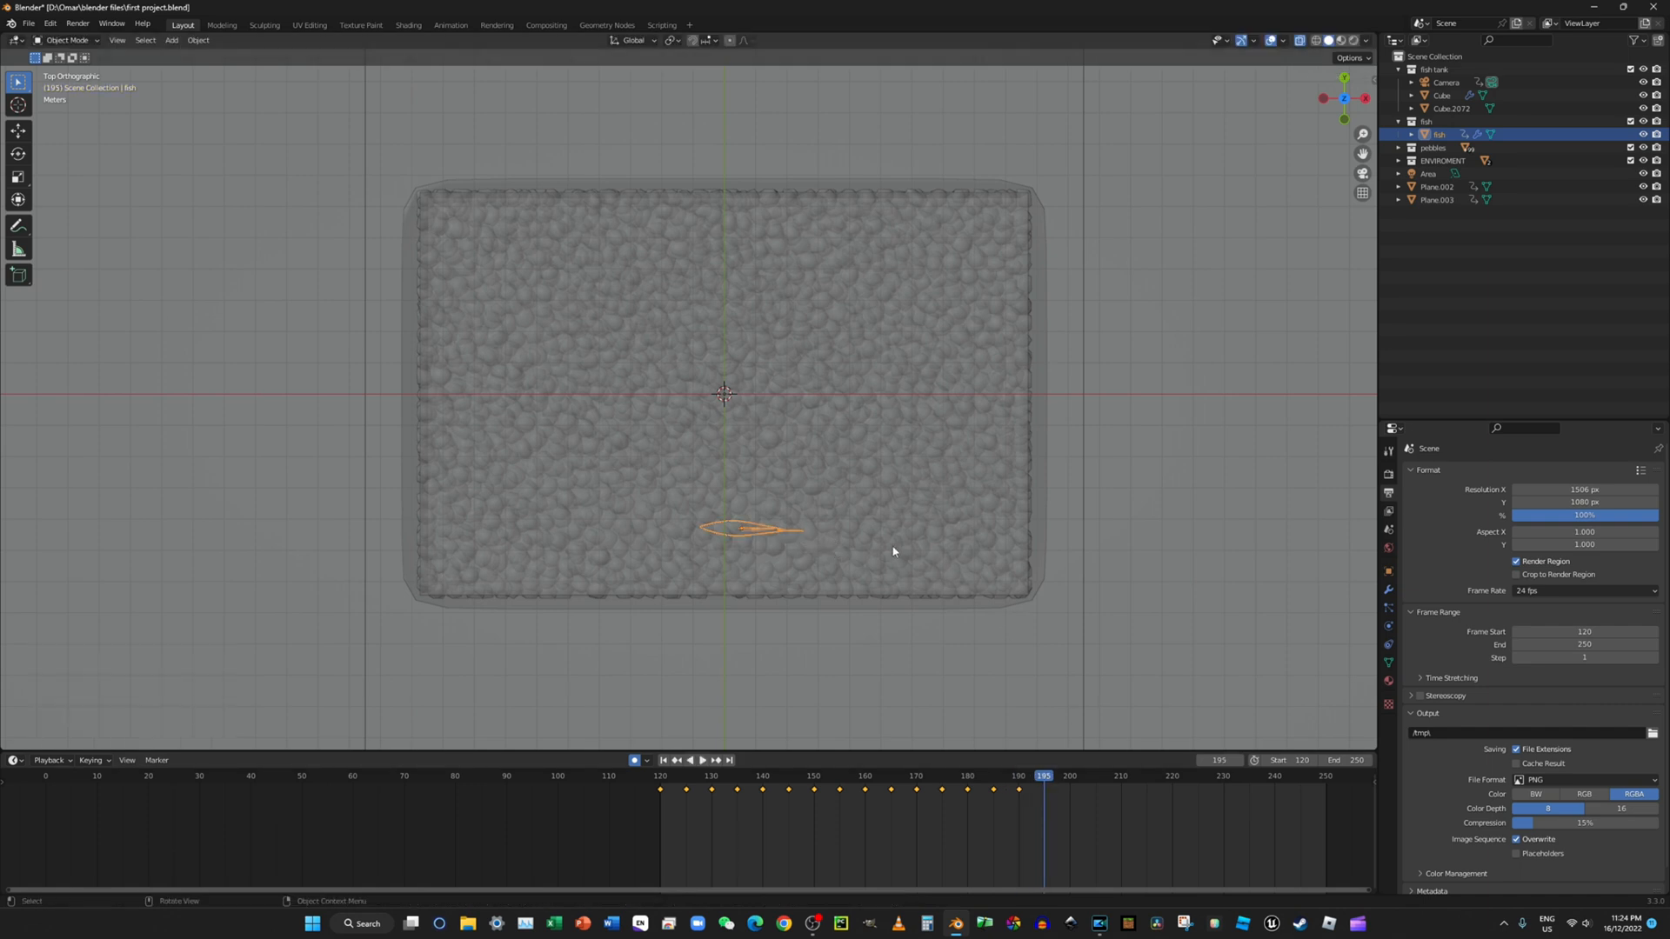
key("g")
left_click(753, 551)
key("r")
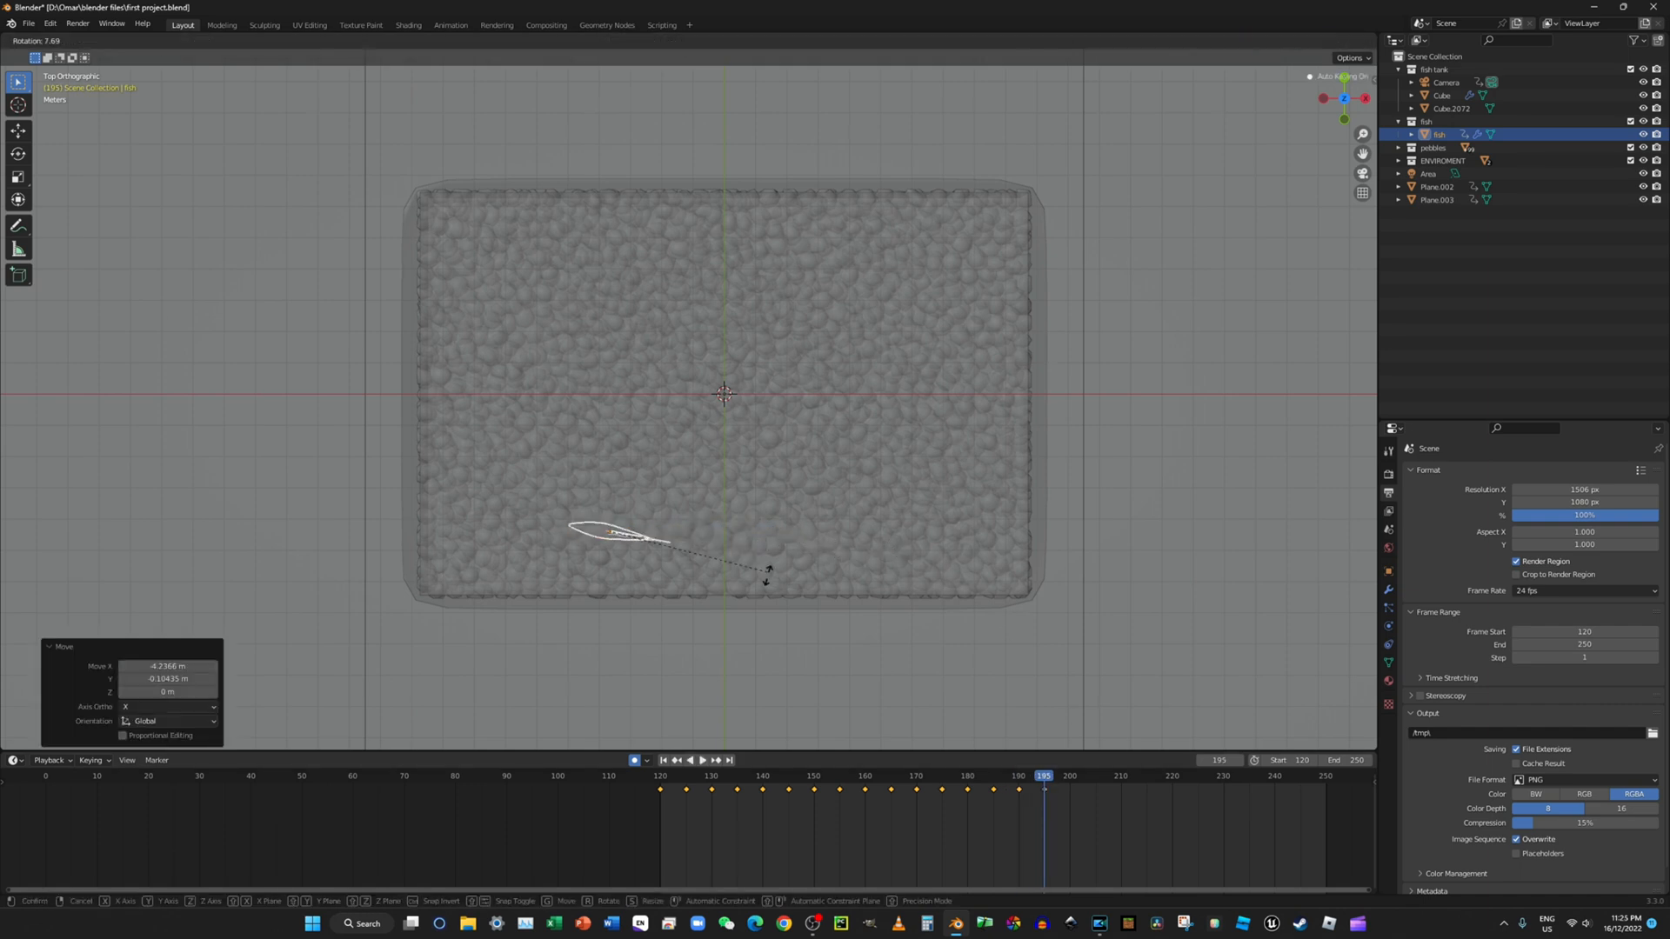
left_click(757, 584)
Step: At frame 200, move the fish about -2.6 m in X and 1.7 m in Y and turn it clockwise along its path
left_click(1067, 779)
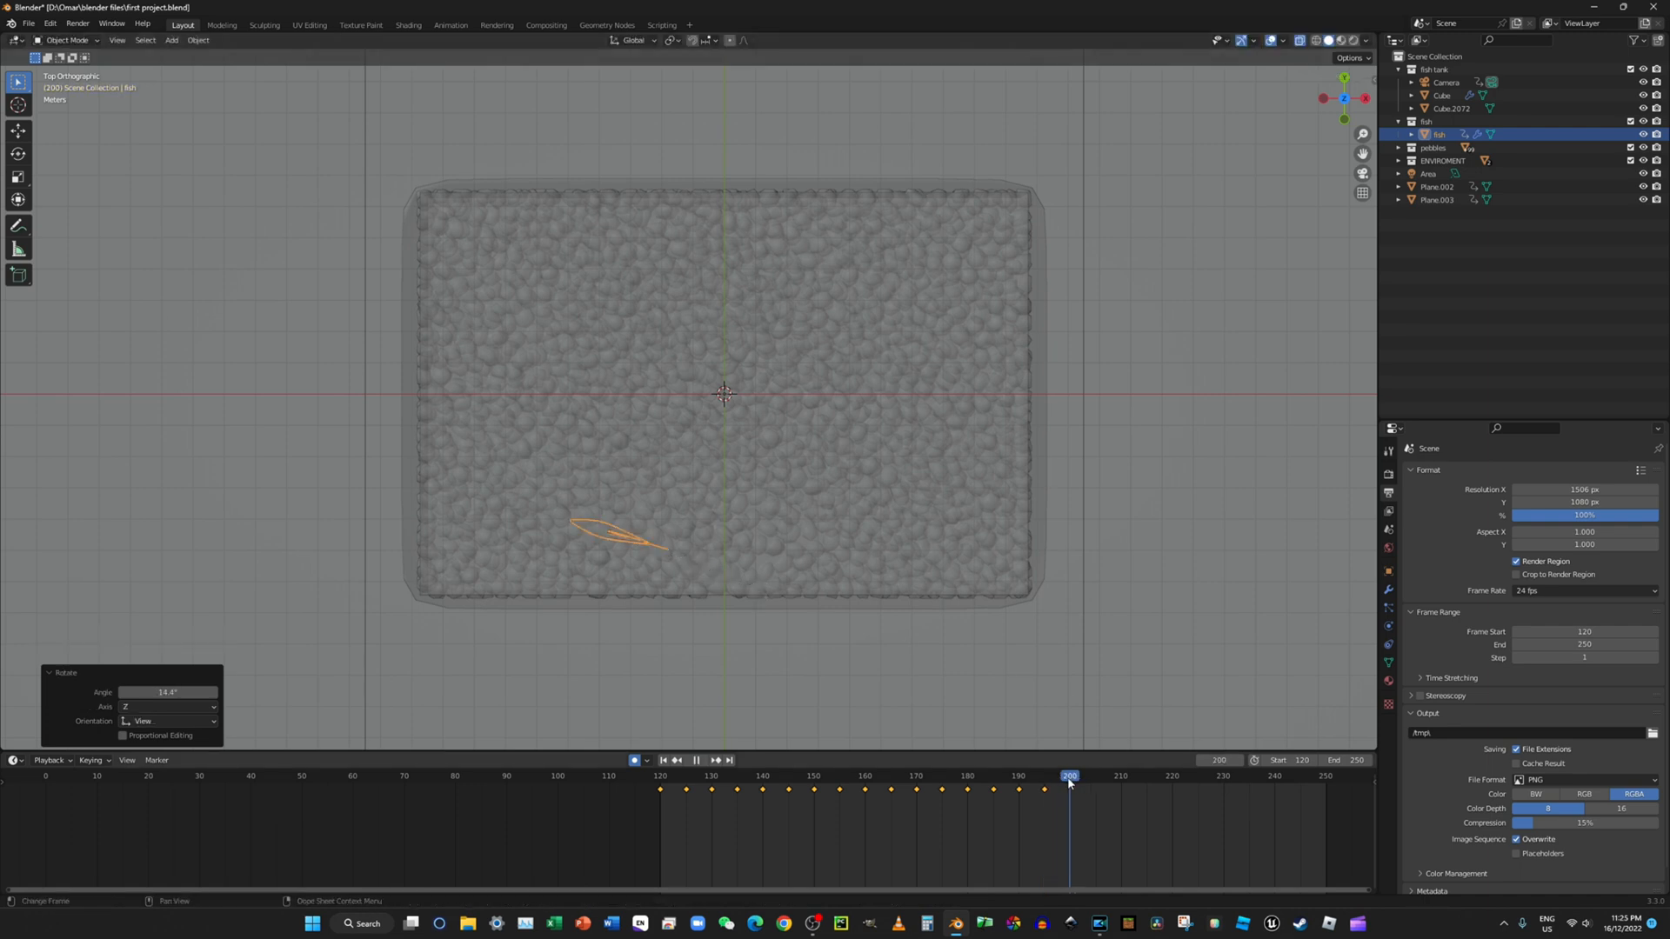
key("g")
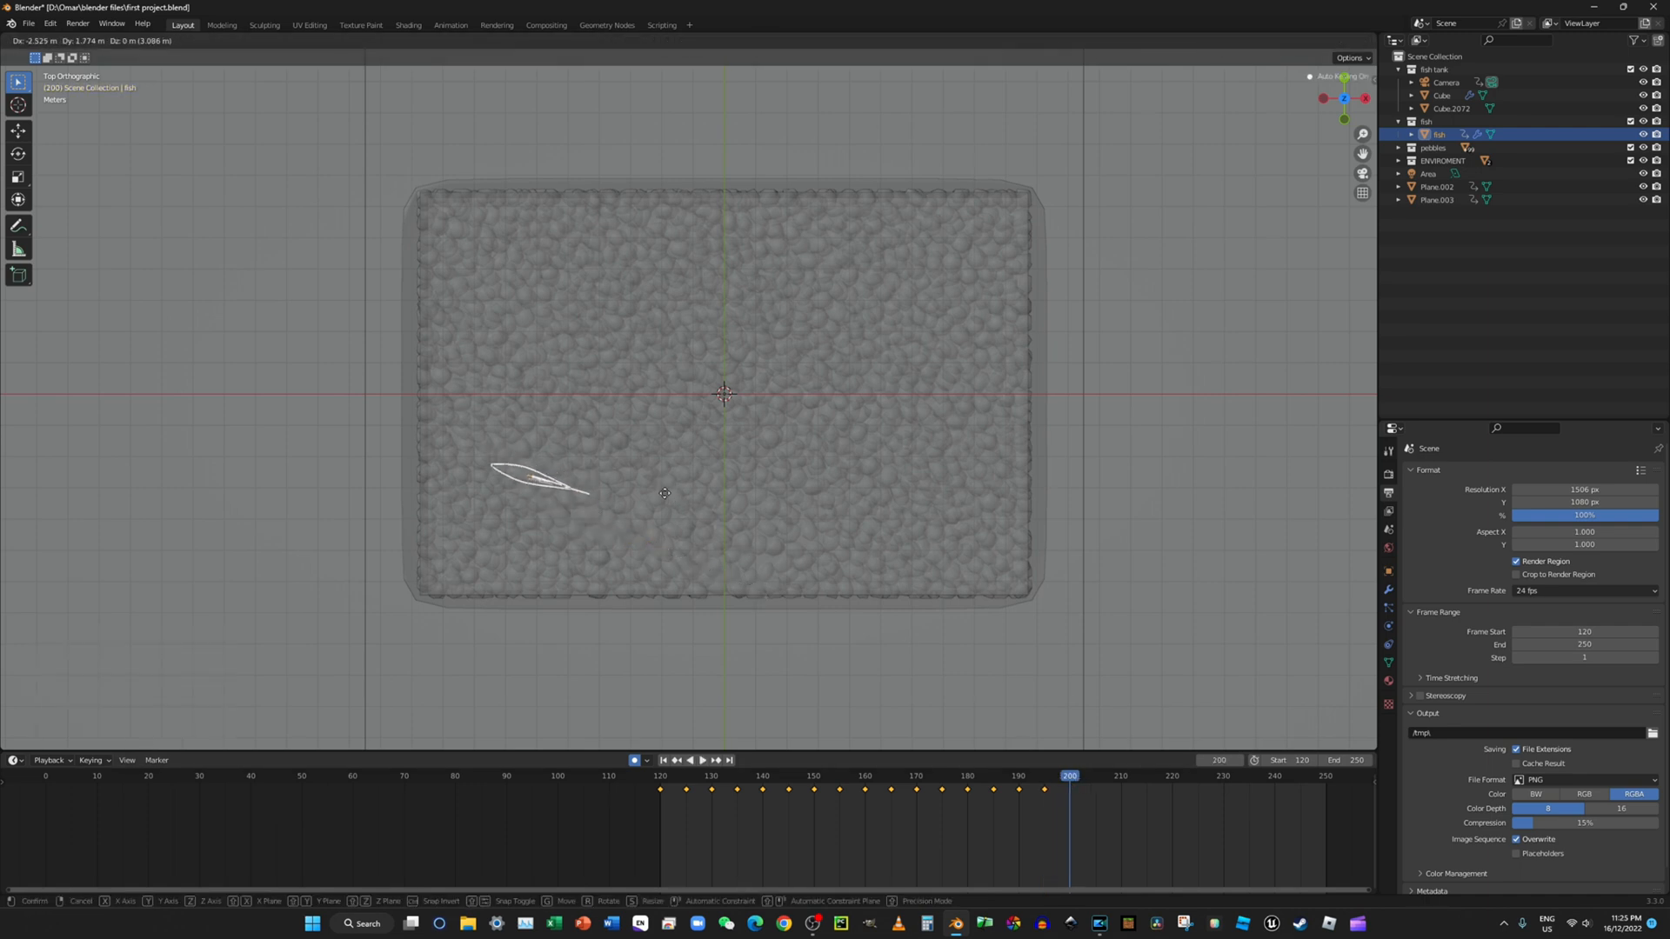
left_click(660, 495)
key("r")
left_click(632, 563)
Step: At frame 205, move the fish about -1.3 m in X and 2 m in Y and turn it clockwise toward +Y
left_click_drag(1061, 779, 1096, 779)
key("g")
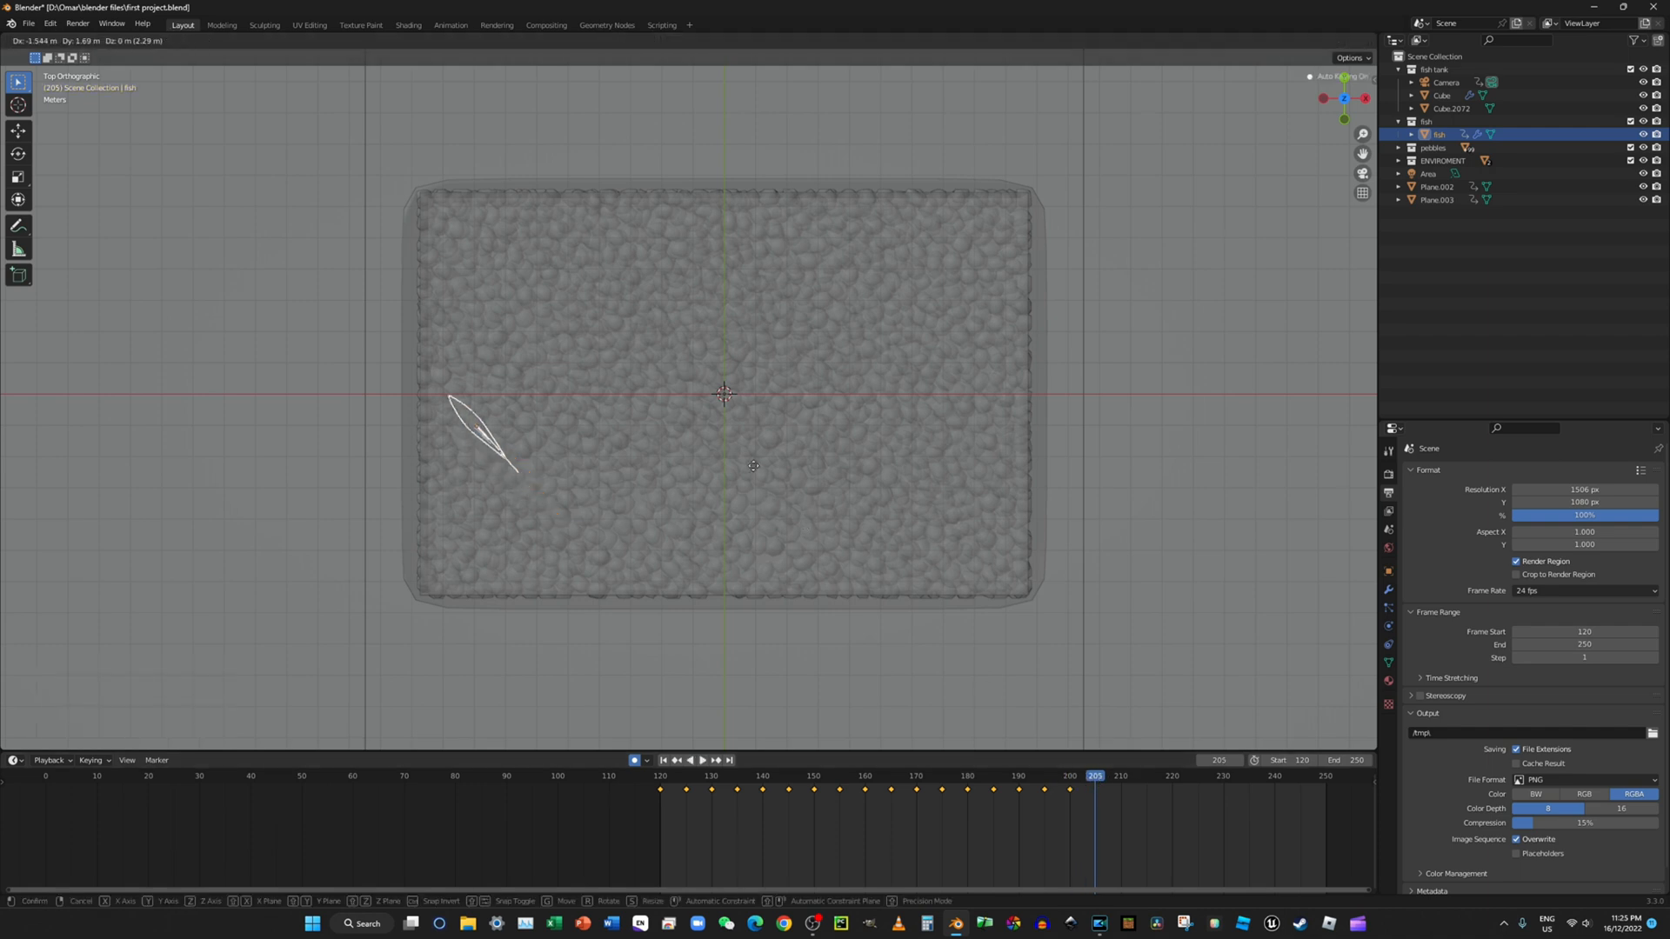
left_click(762, 452)
key("r")
left_click(650, 544)
Step: At frame 210, move the fish about -0.5 m in X and 3.2 m in Y and turn it clockwise past +Y
key("space")
left_click_drag(1124, 787, 1120, 786)
key("r")
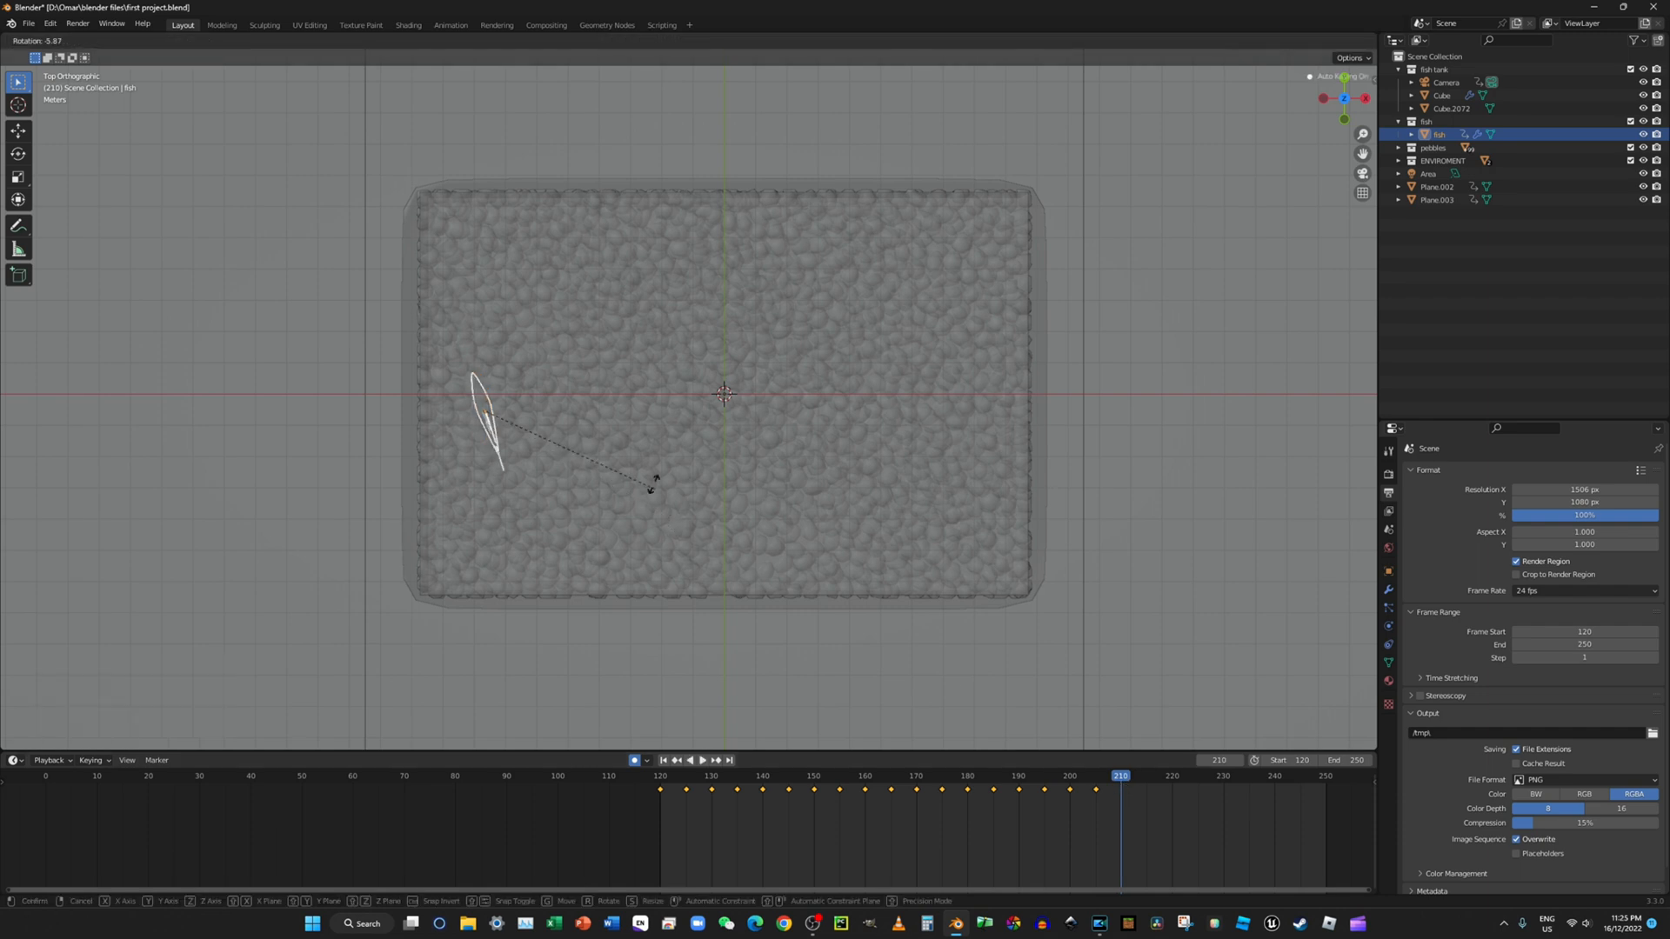
left_click(645, 512)
key("r")
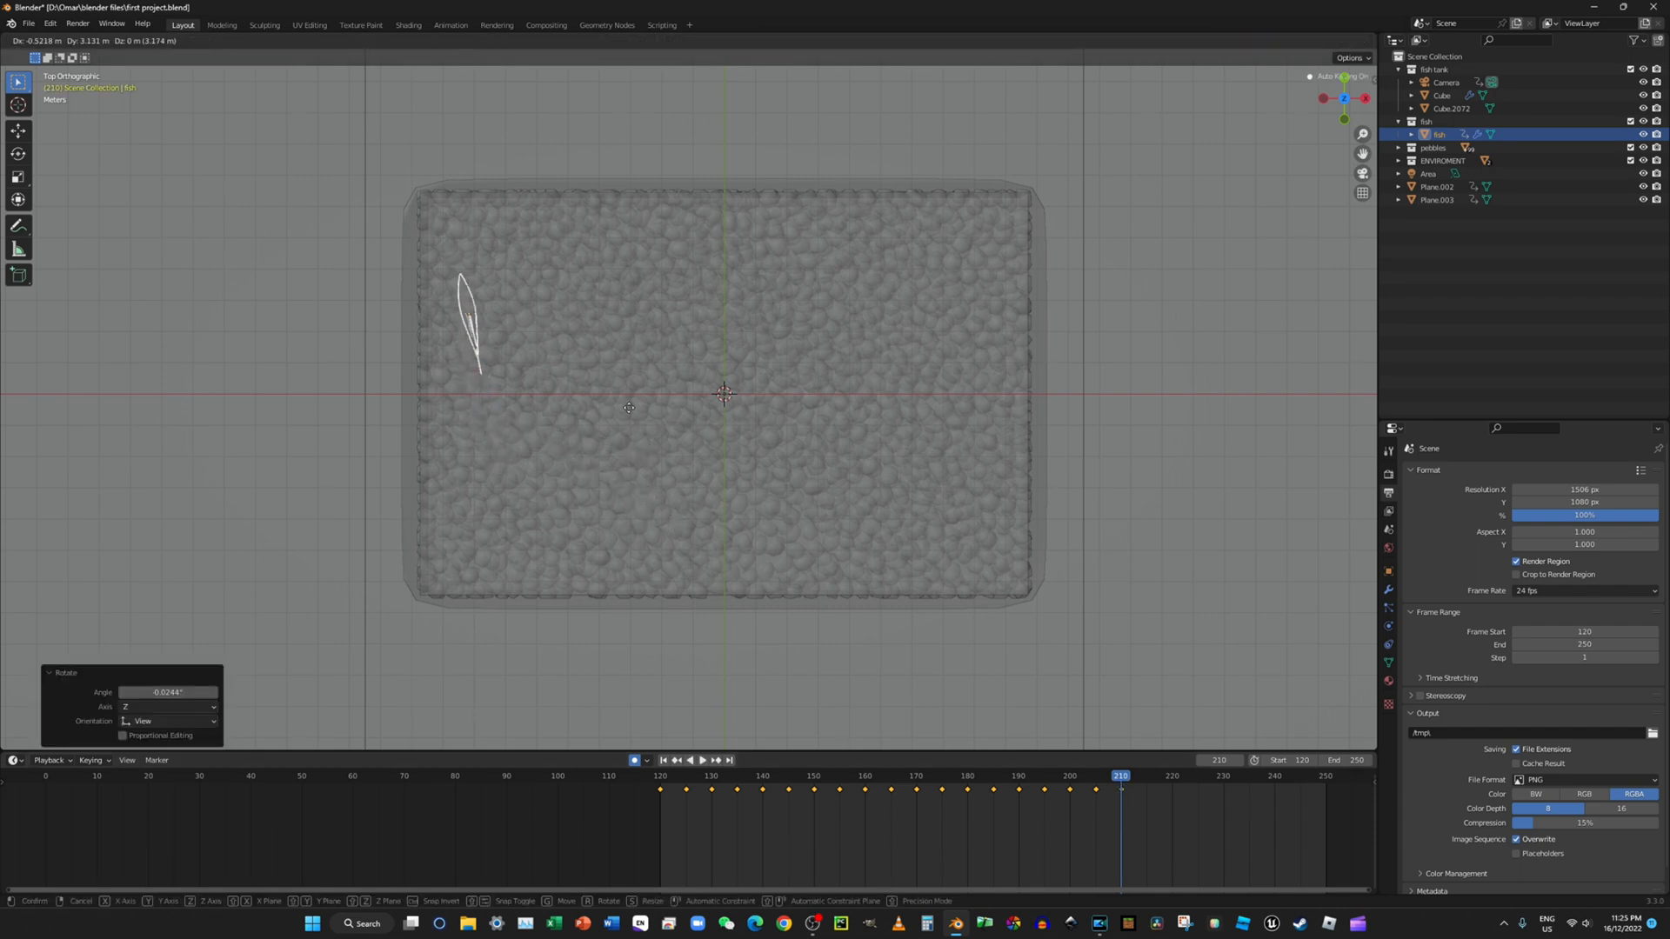
left_click(533, 459)
Step: At frame 215, move the fish about 2 m in Y into the tank's corner and turn it clockwise toward +X
left_click_drag(1120, 776, 1146, 777)
key("r")
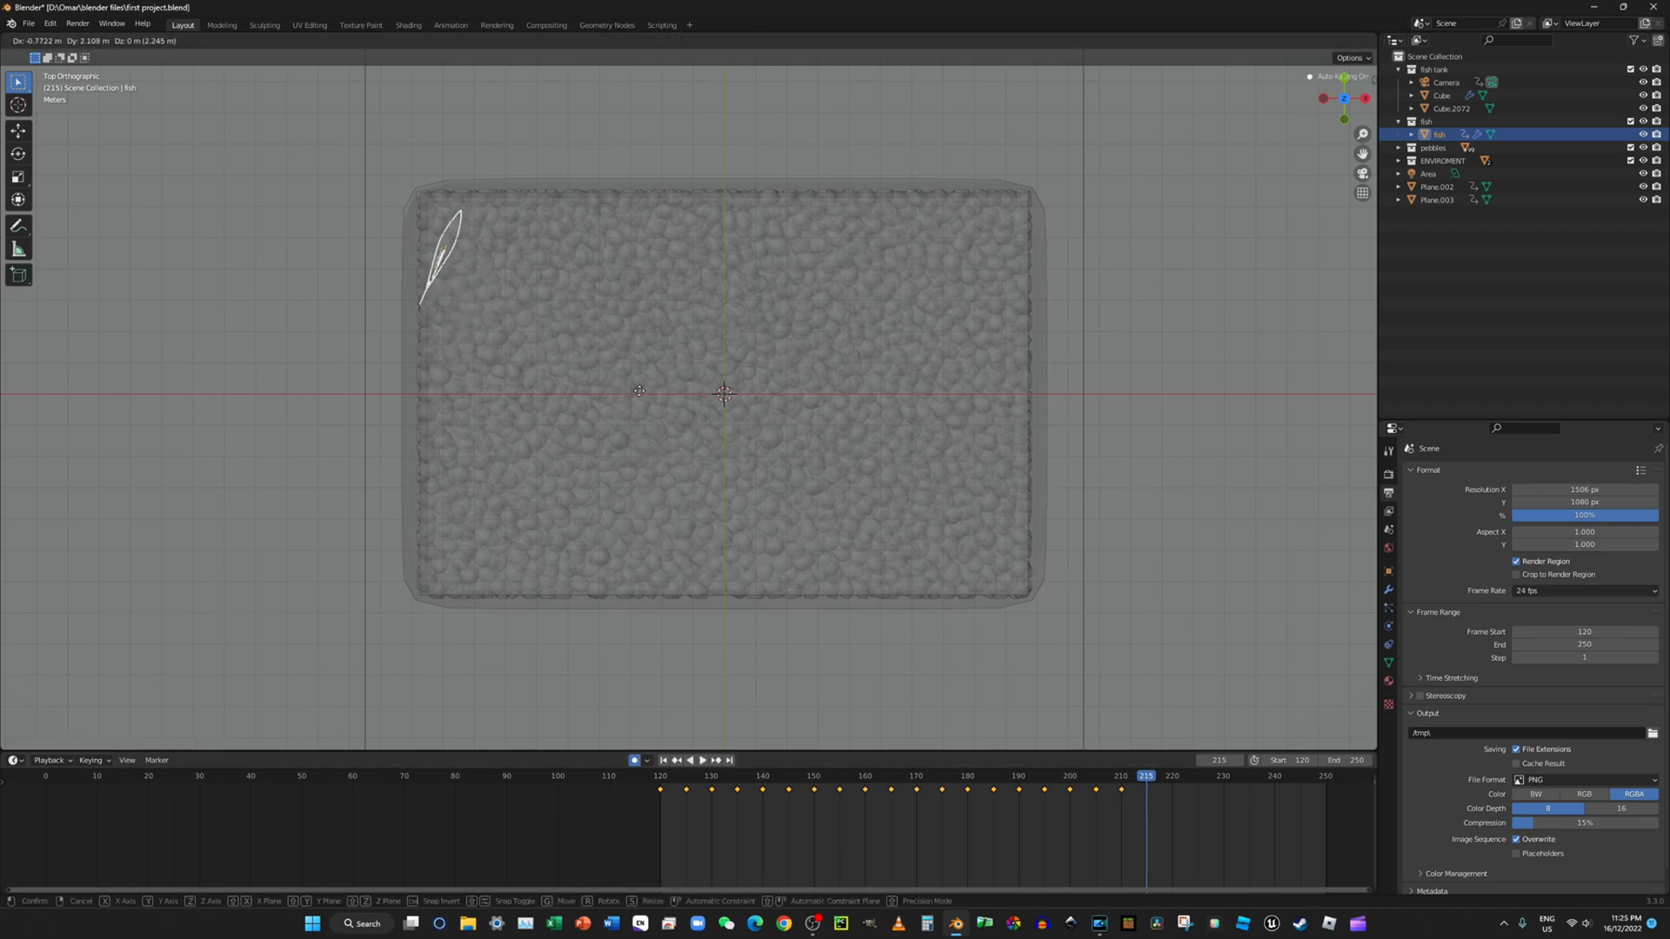
left_click(670, 414)
Step: At frame 220, move the fish about 2.5 m in X and -0.15 m in Y and turn it clockwise toward +X
left_click_drag(1156, 786, 1162, 776)
key("g")
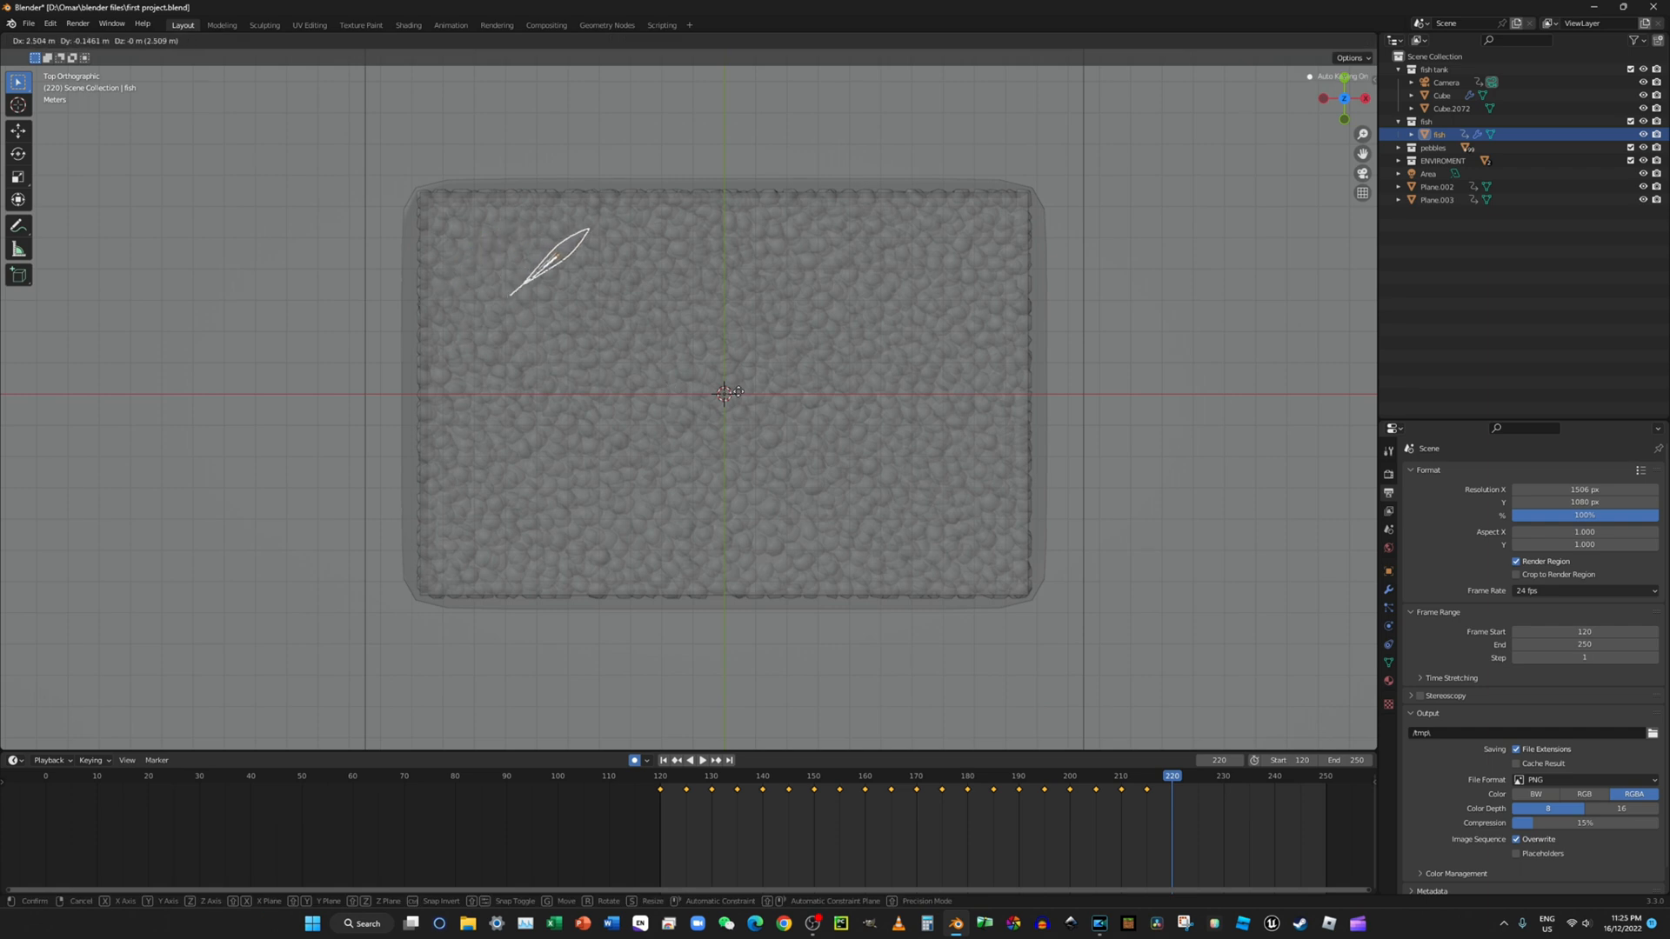
left_click(739, 396)
key("r")
left_click(651, 449)
Step: At frame 225, move the fish about 2.6 m in X and -0.17 m in Y and rotate it about 30° clockwise
left_click_drag(1181, 786, 1198, 785)
key("g")
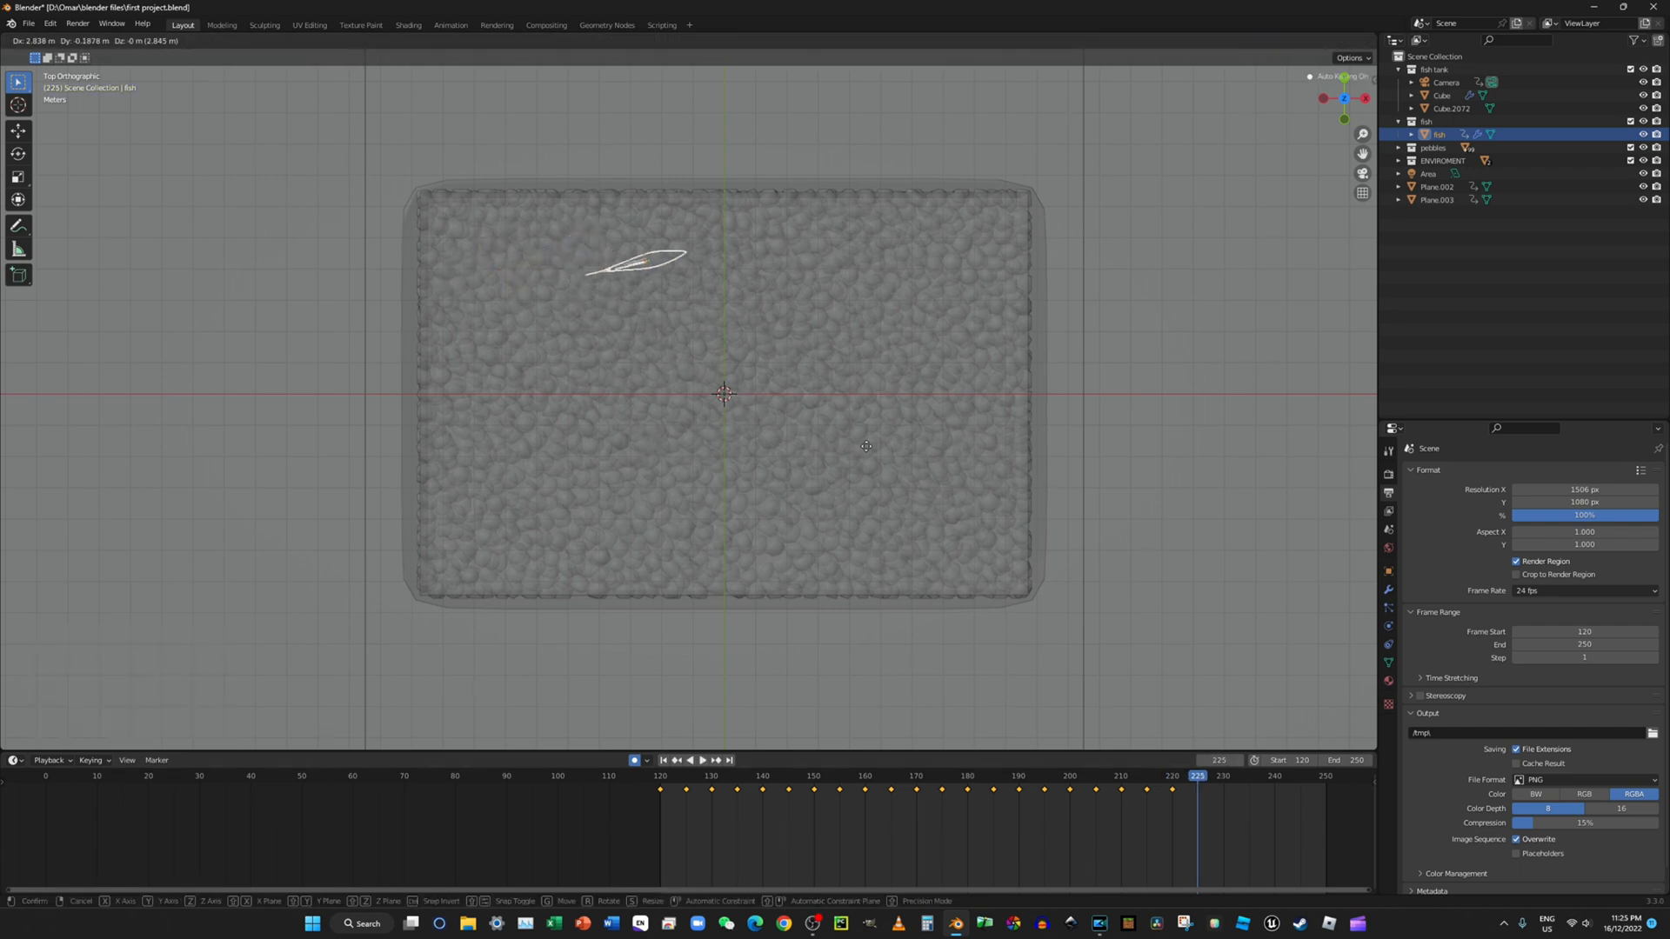
left_click(858, 443)
key("r")
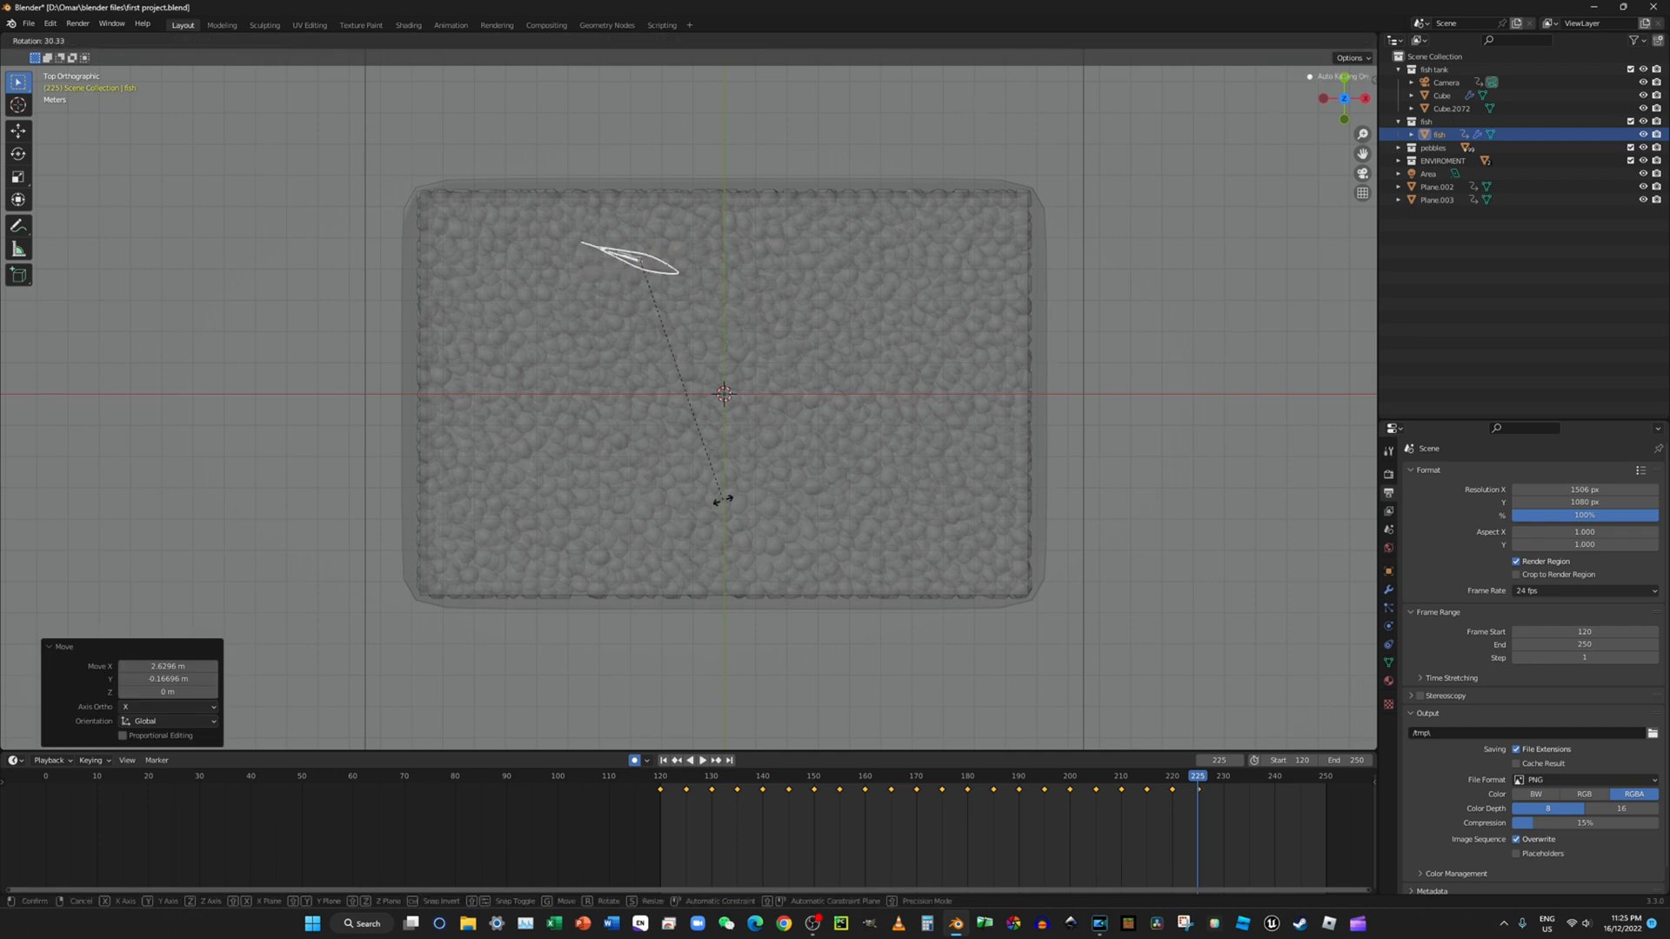
left_click(722, 499)
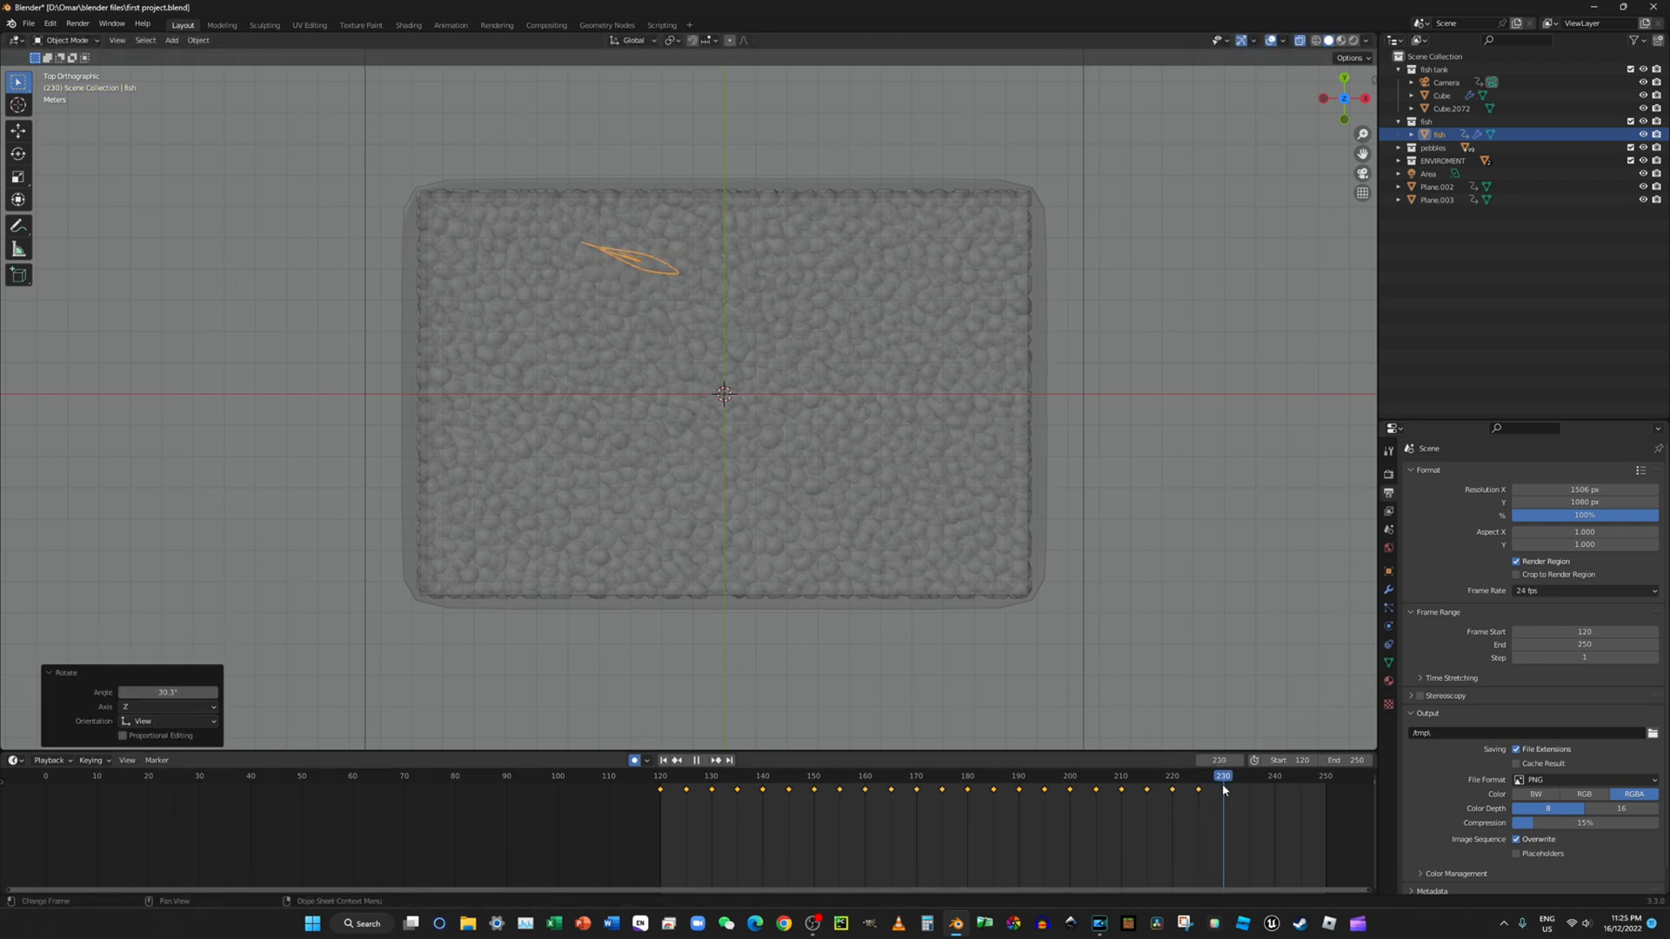
Step: At frame 230, move the fish about 3.1 m in X and -0.96 m in Y and turn it further clockwise
key("g")
left_click(909, 514)
key("r")
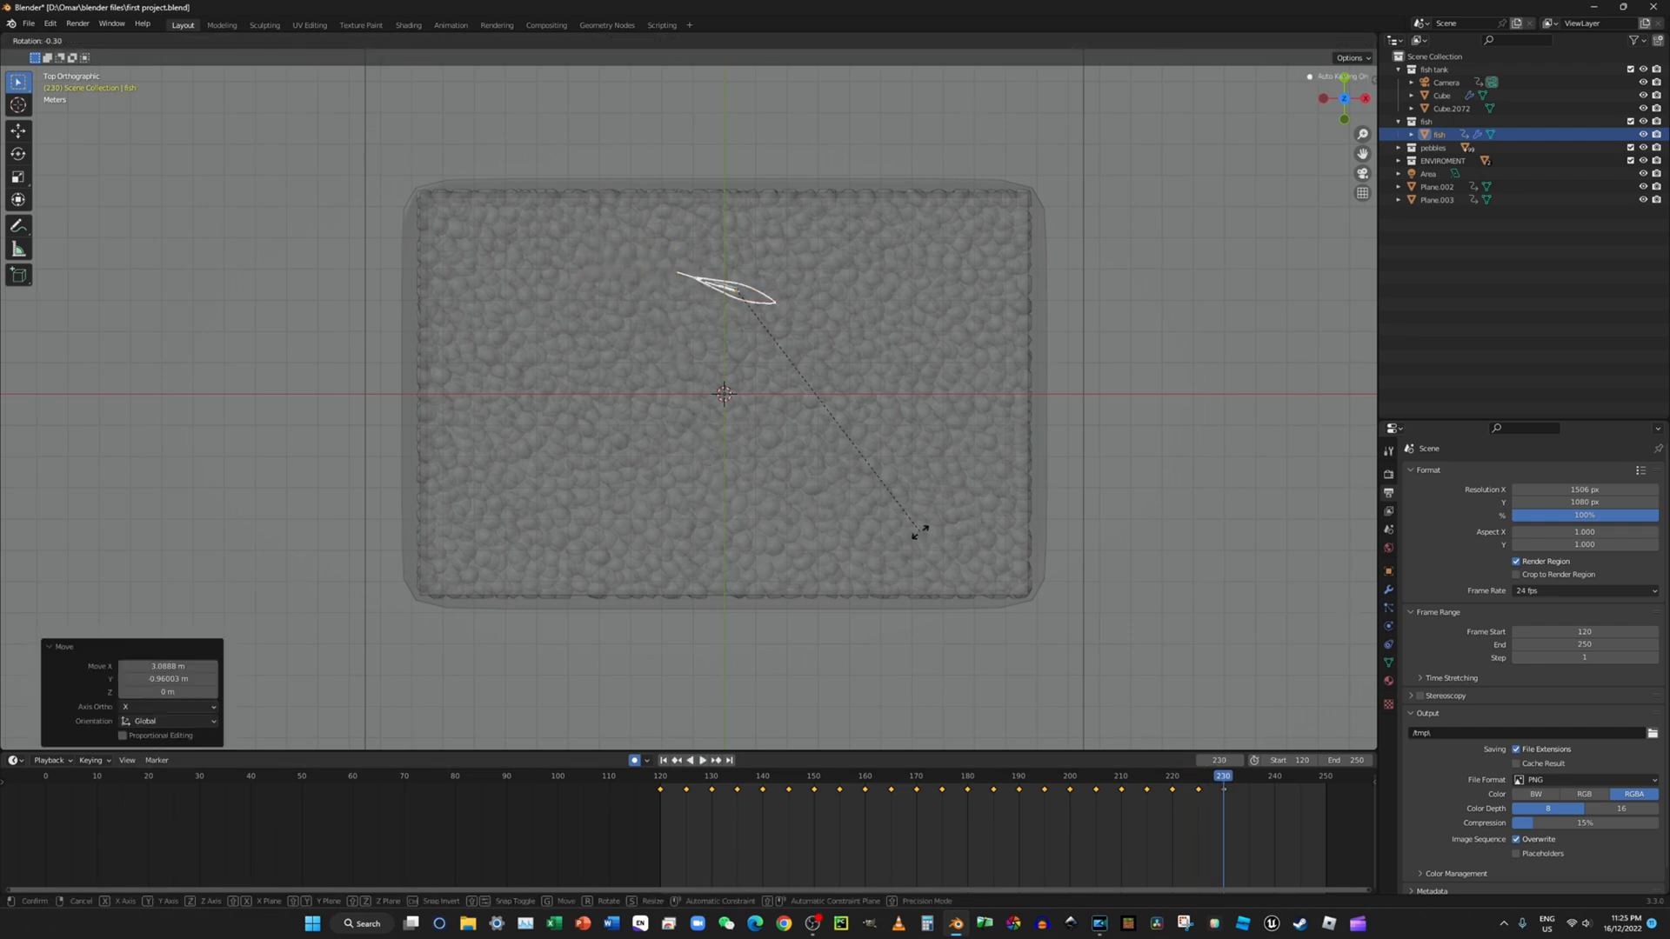
left_click(1017, 686)
Step: At frame 235, move the fish about 2 m in X and -1.6 m in Y and turn it slightly counterclockwise
left_click_drag(1218, 789, 1246, 787)
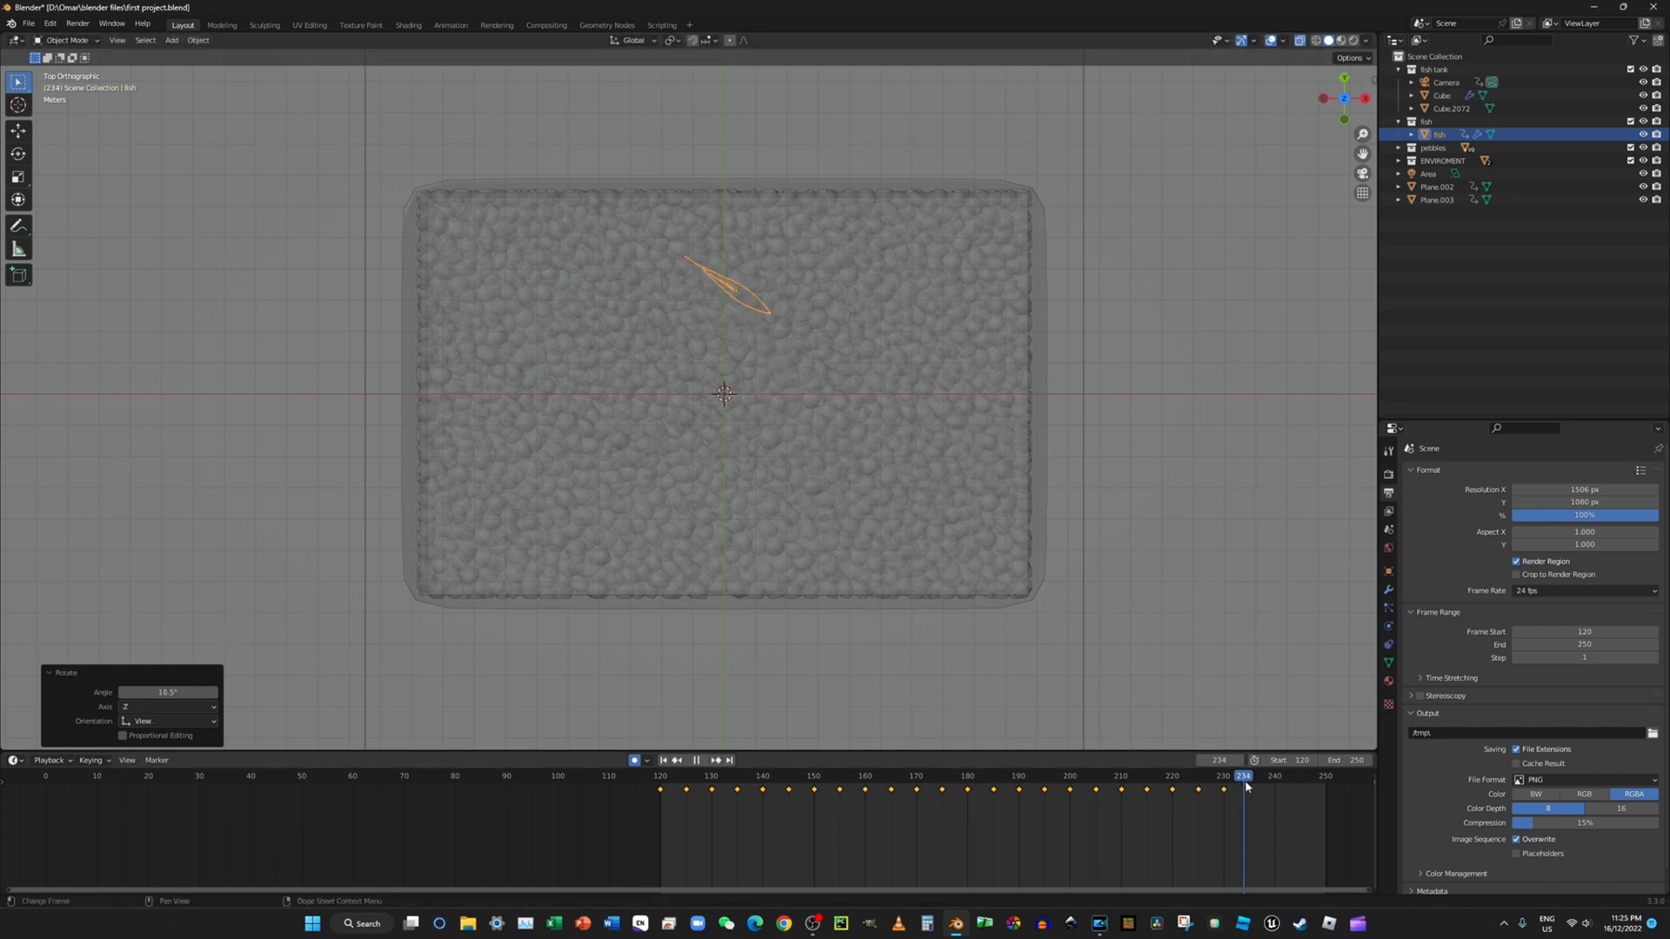
key("g")
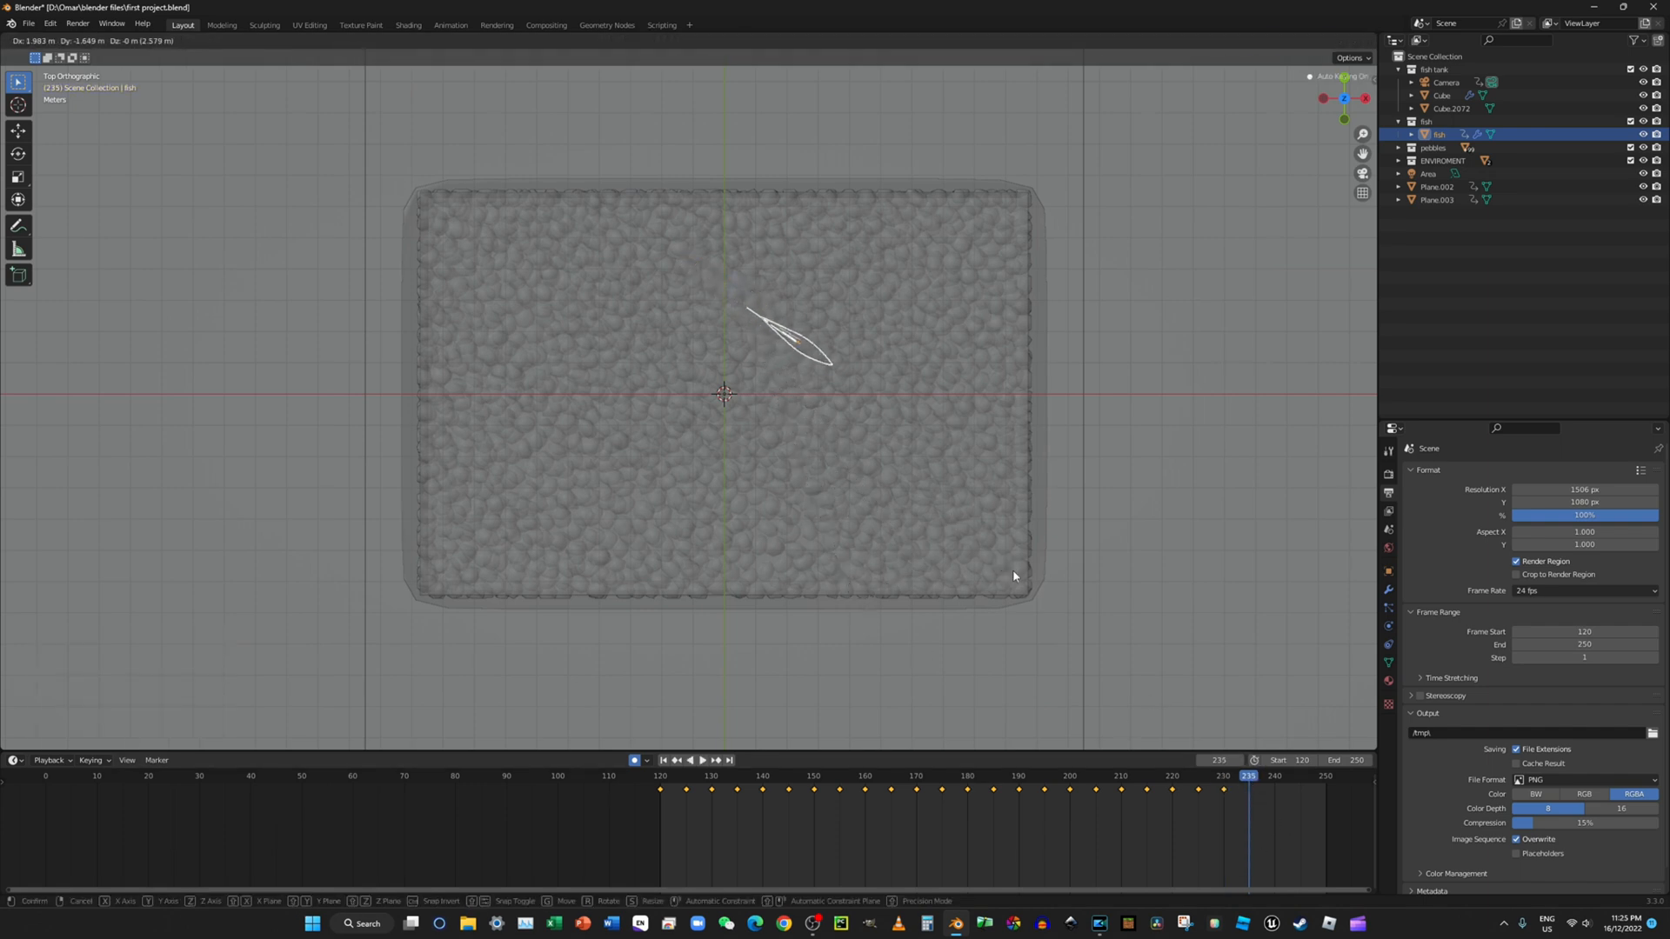
left_click(1012, 557)
key("r")
left_click(1035, 523)
Step: At frame 240, move the fish about 3.3 m in X and -1.5 m in Y and turn it counterclockwise toward +X
left_click(1275, 779)
key("g")
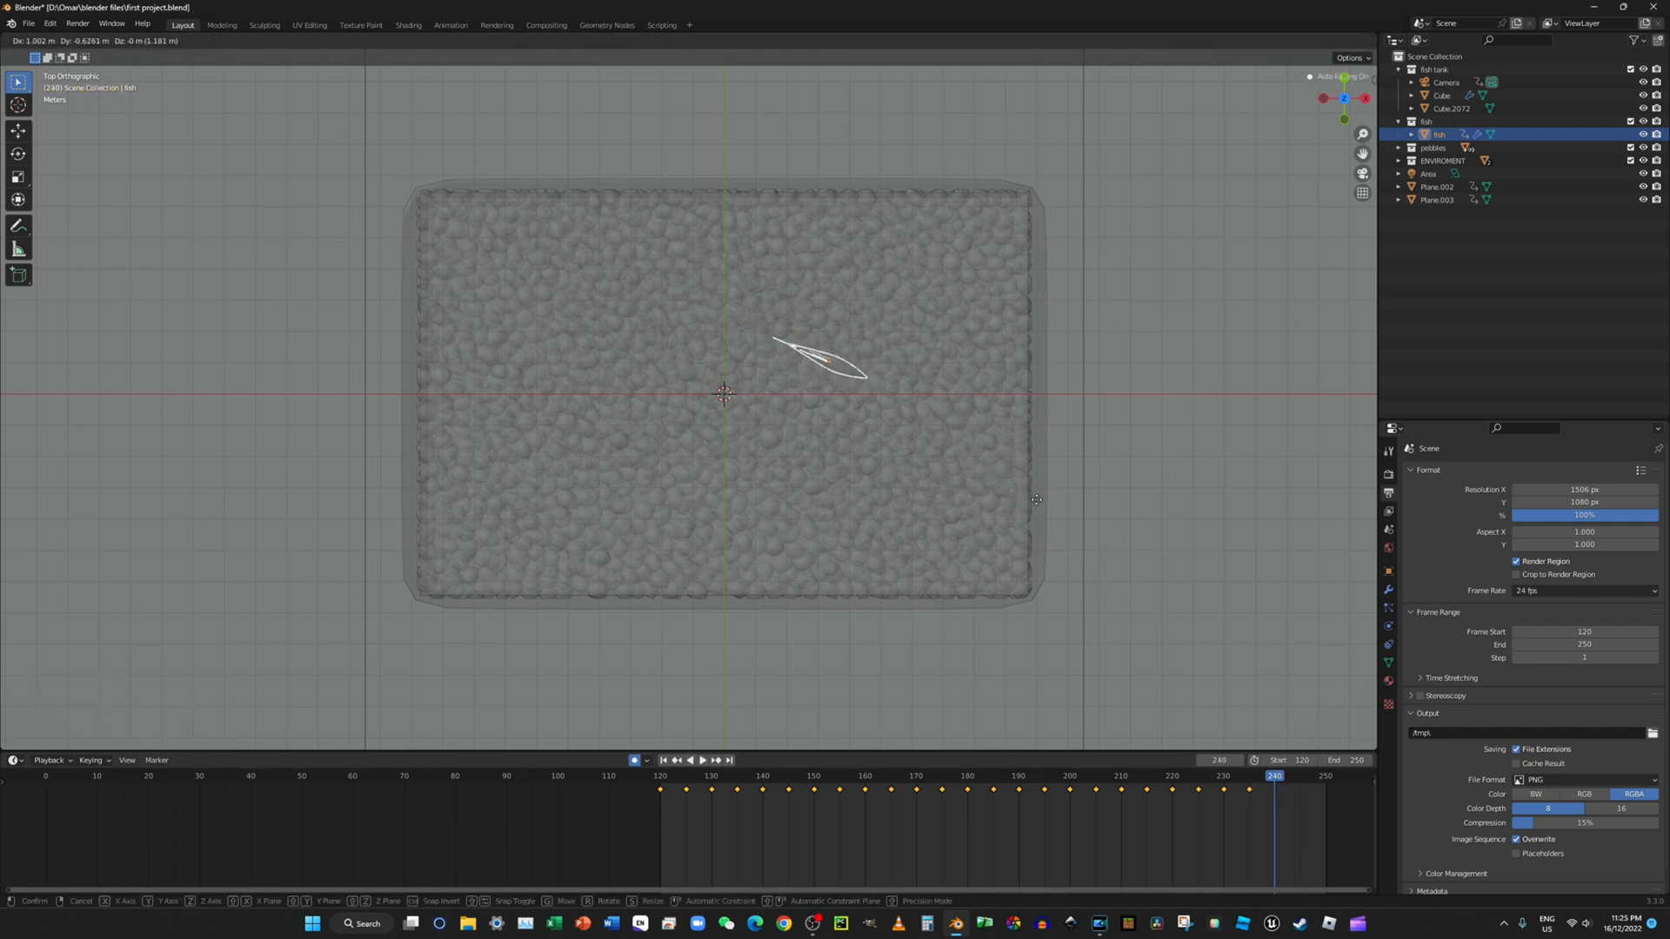
left_click(1098, 531)
key("r")
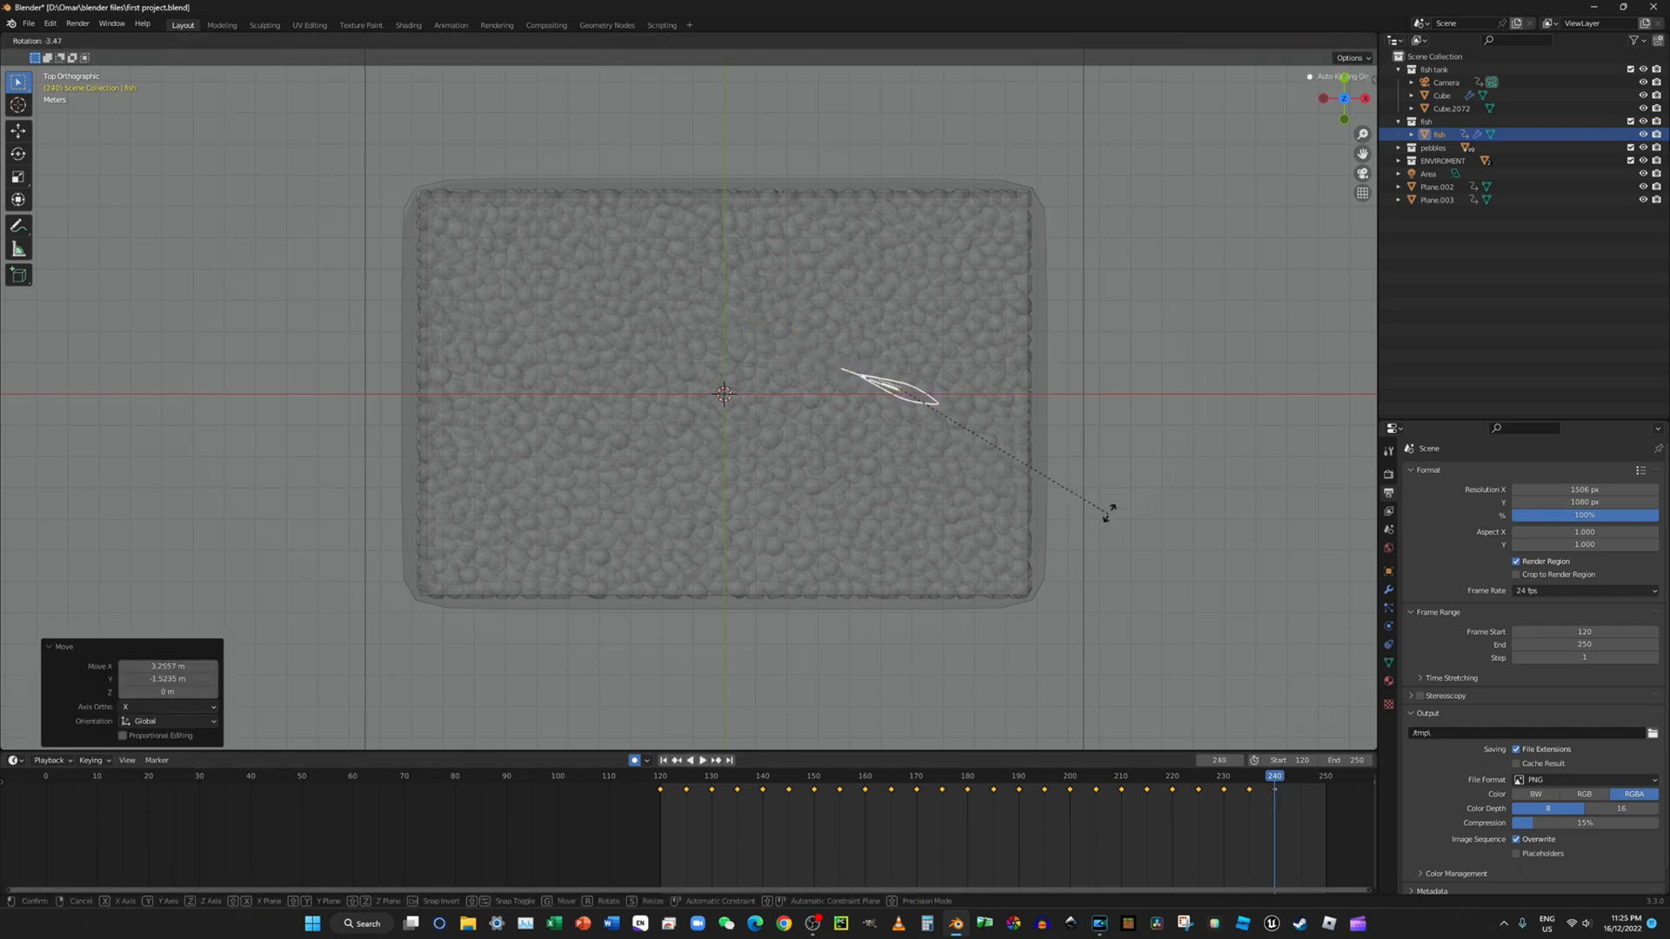
left_click(1084, 459)
Step: At frame 245, move the fish about 0.3 m in Y and rotate it about 60° counterclockwise
left_click_drag(1275, 782, 1301, 779)
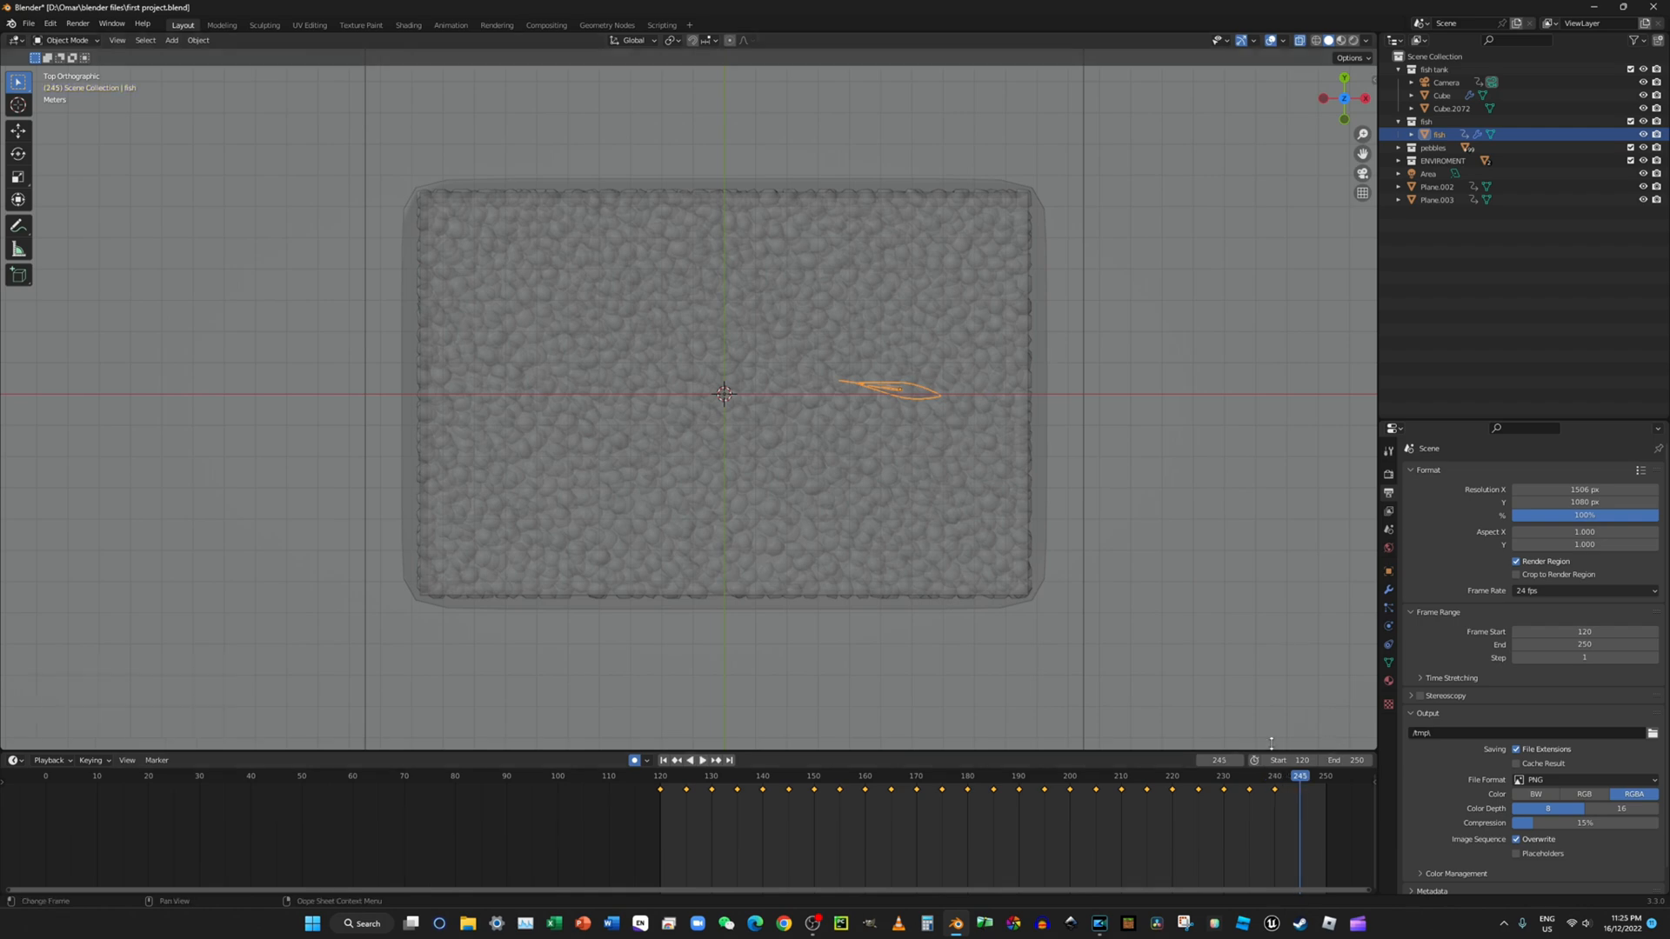
key("g")
left_click(1046, 462)
key("r")
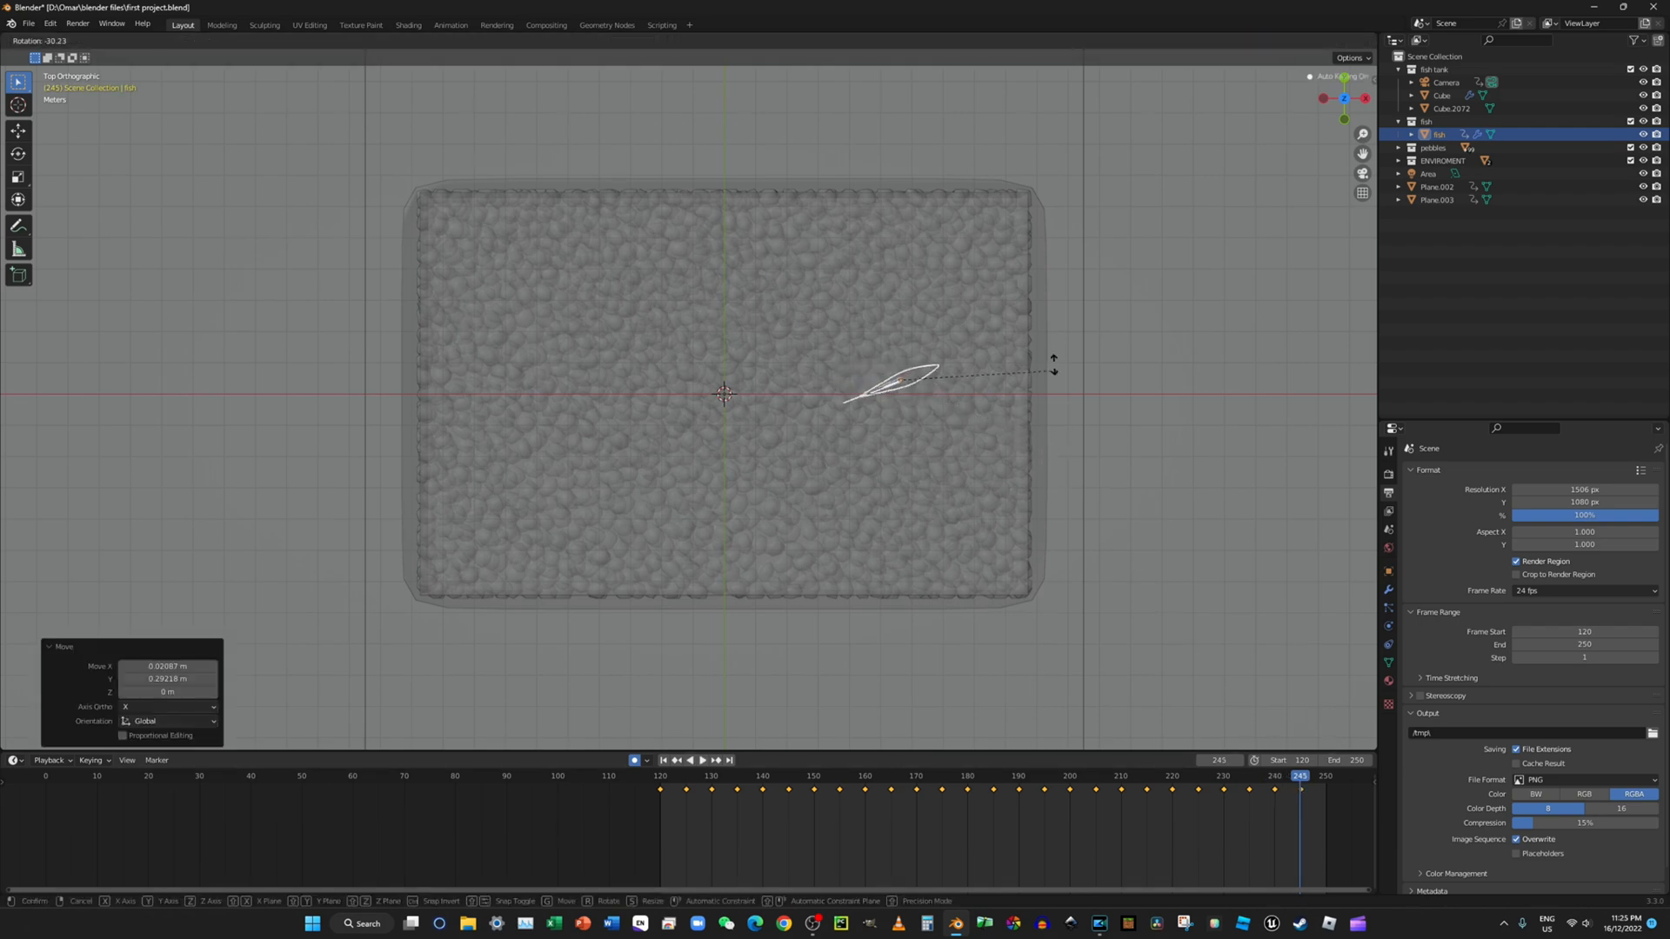
left_click(977, 317)
Step: At frame 250, move the fish about -0.67 m in X and 0.27 m in Y and rotate it 95.2° counterclockwise
left_click_drag(1302, 779, 1327, 776)
key("g")
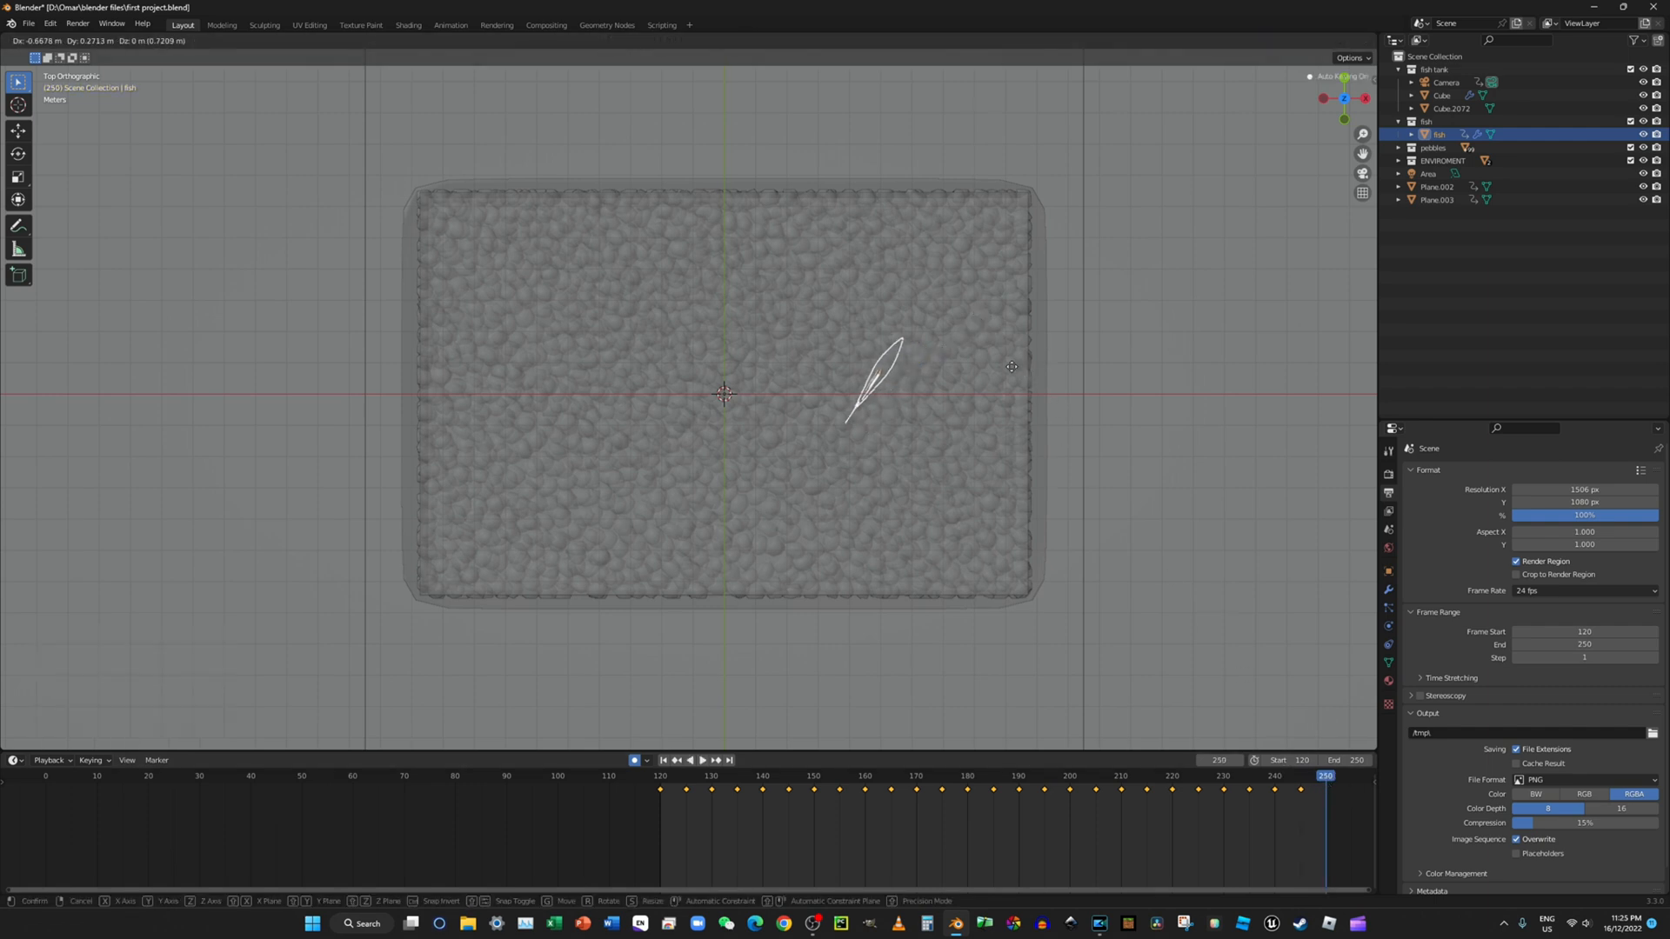
left_click(1010, 363)
key("r")
left_click(869, 327)
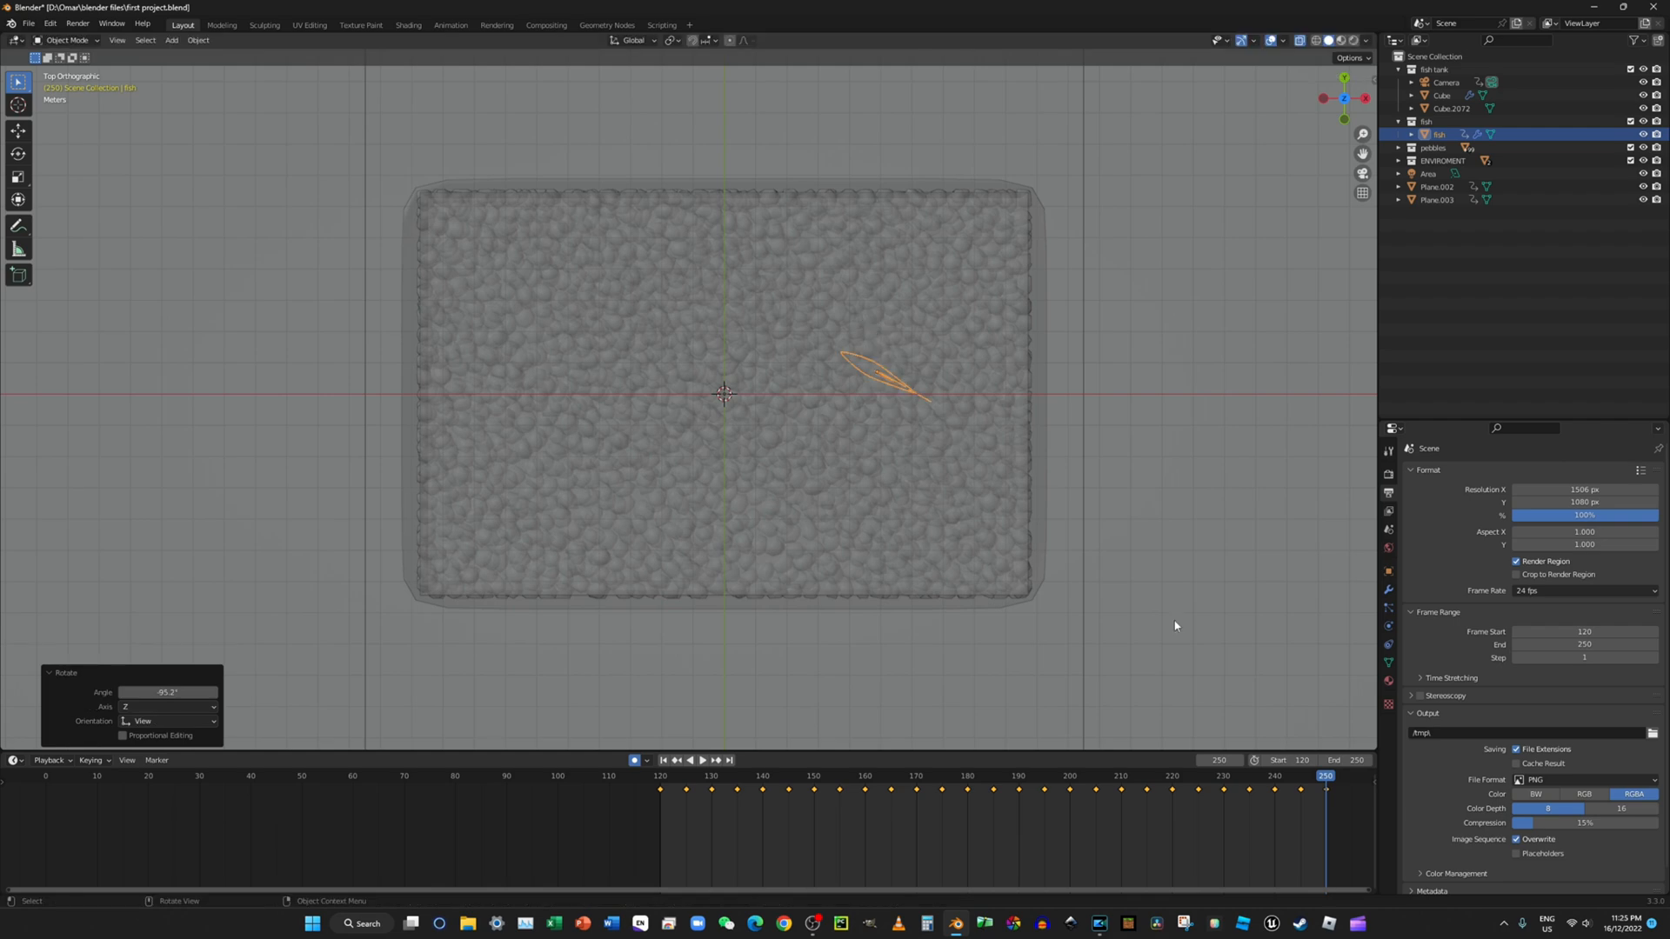
Step: View the scene through the camera in solid shading with X-ray turned off
left_click(1363, 173)
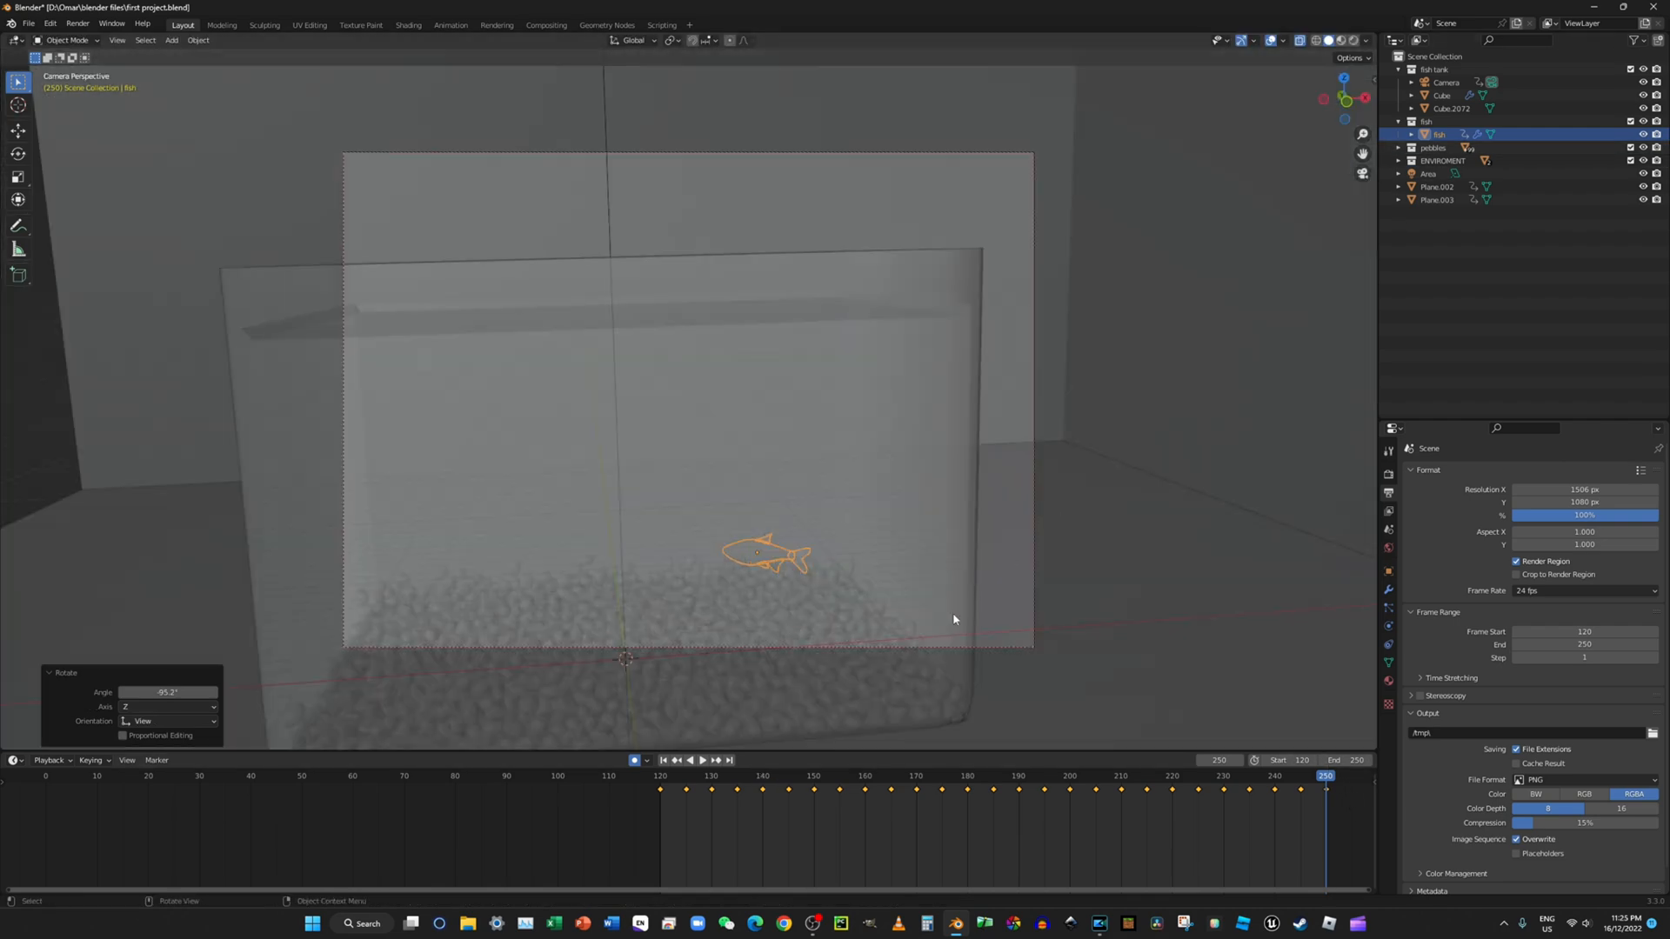
left_click(1342, 41)
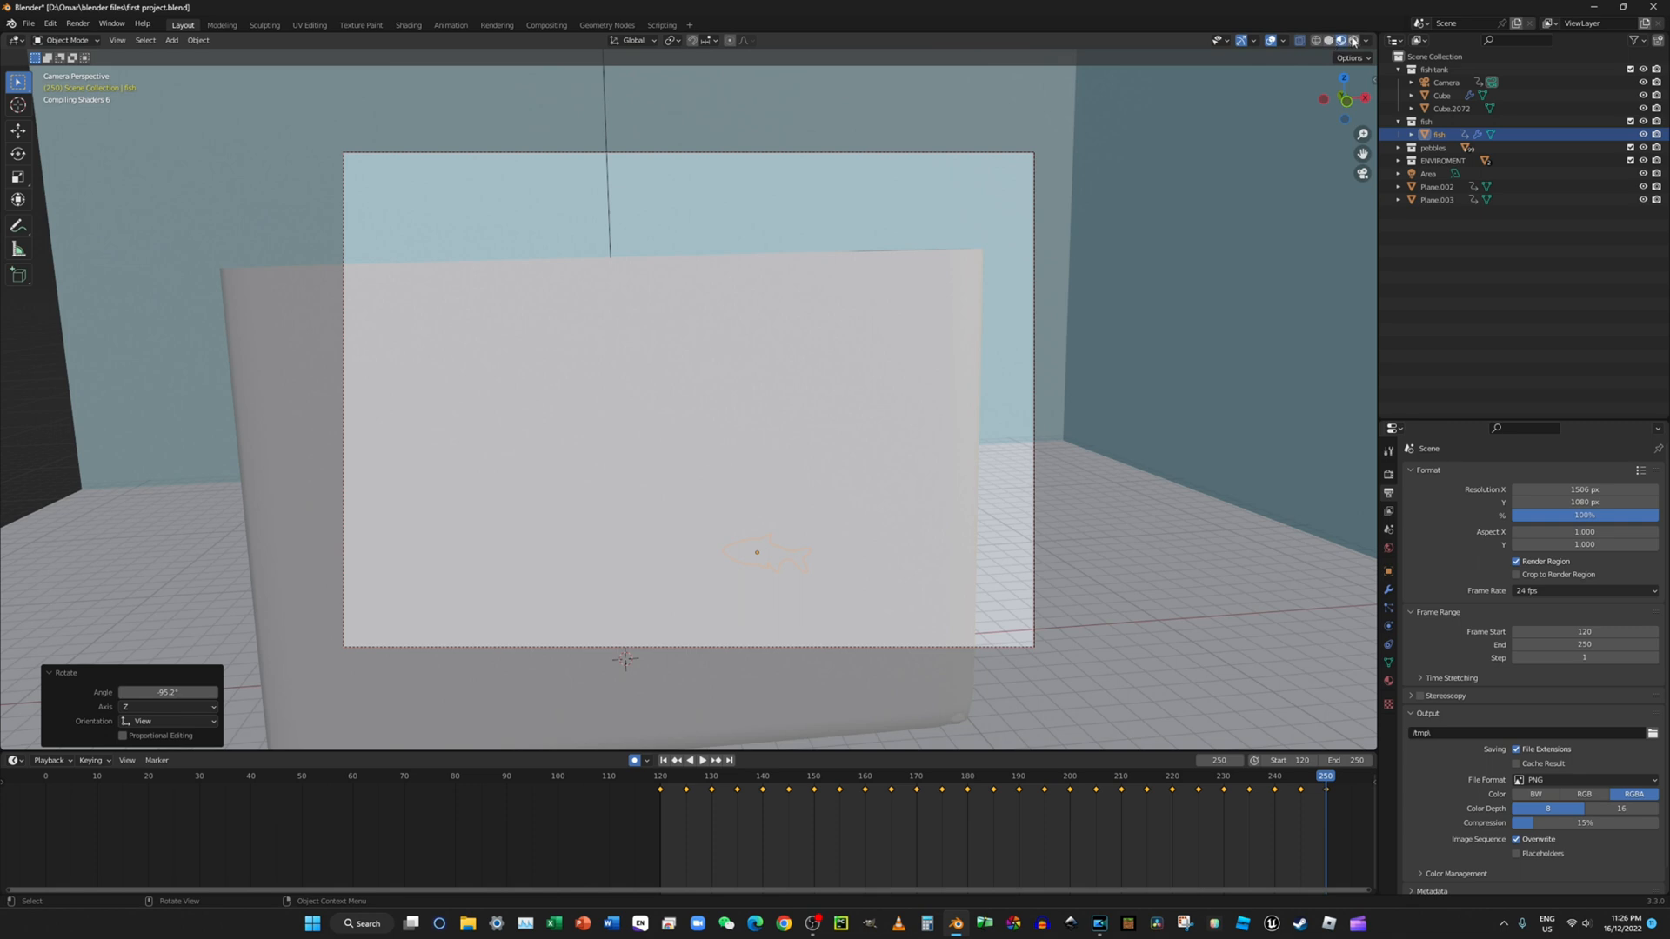
left_click(1328, 41)
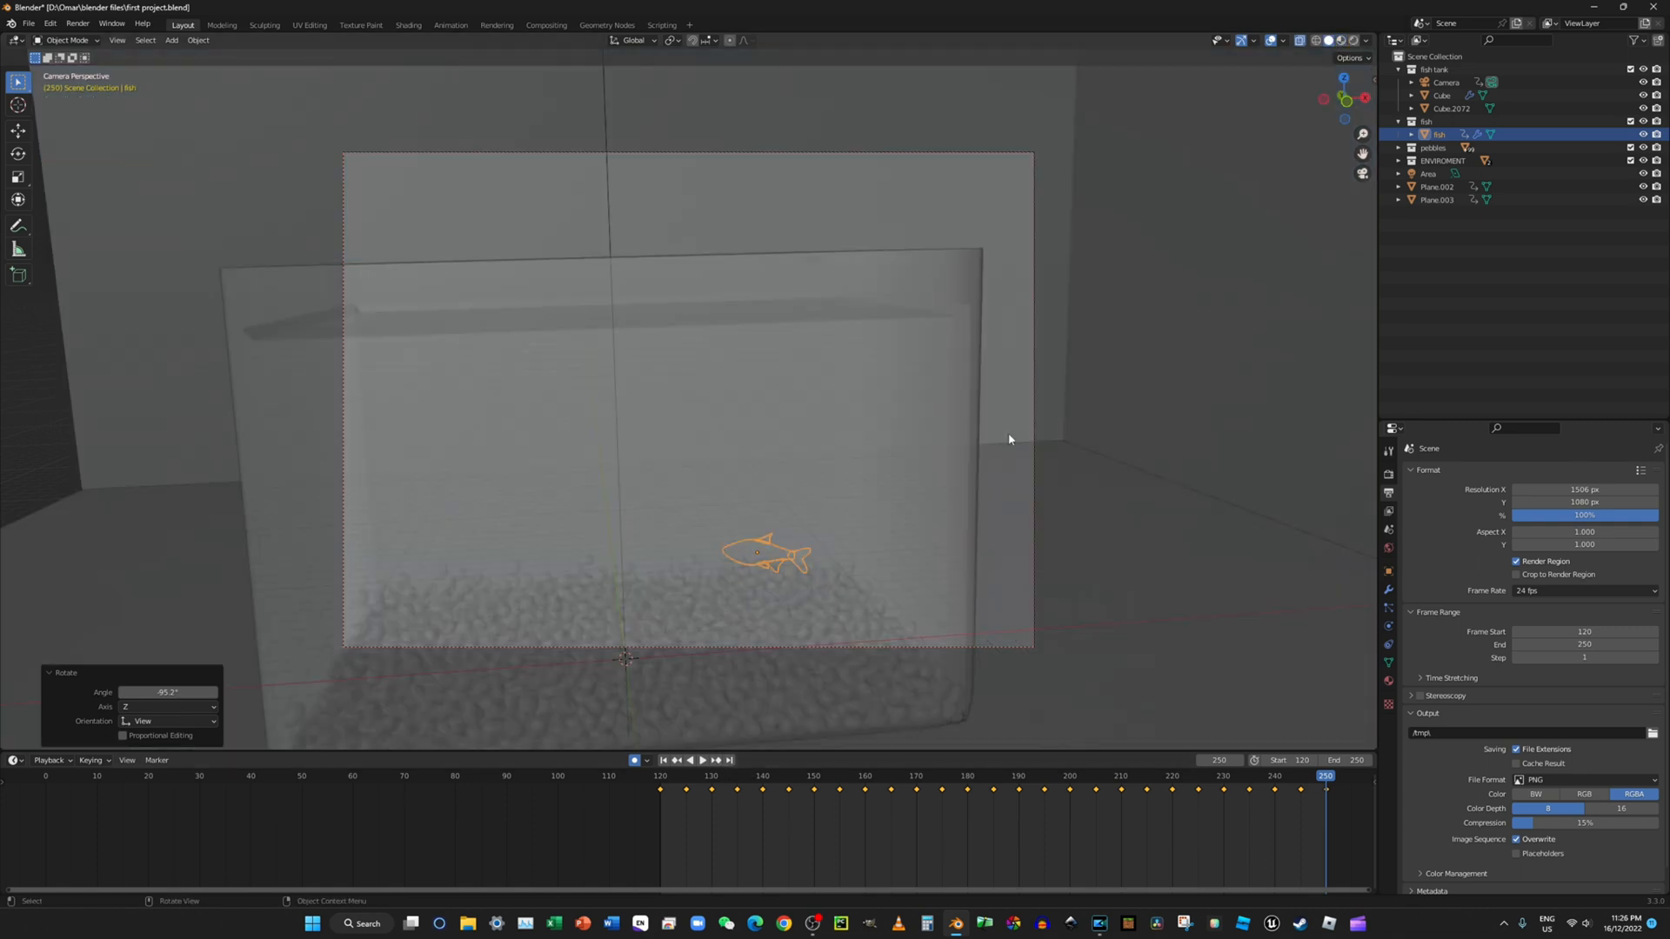
left_click(1301, 41)
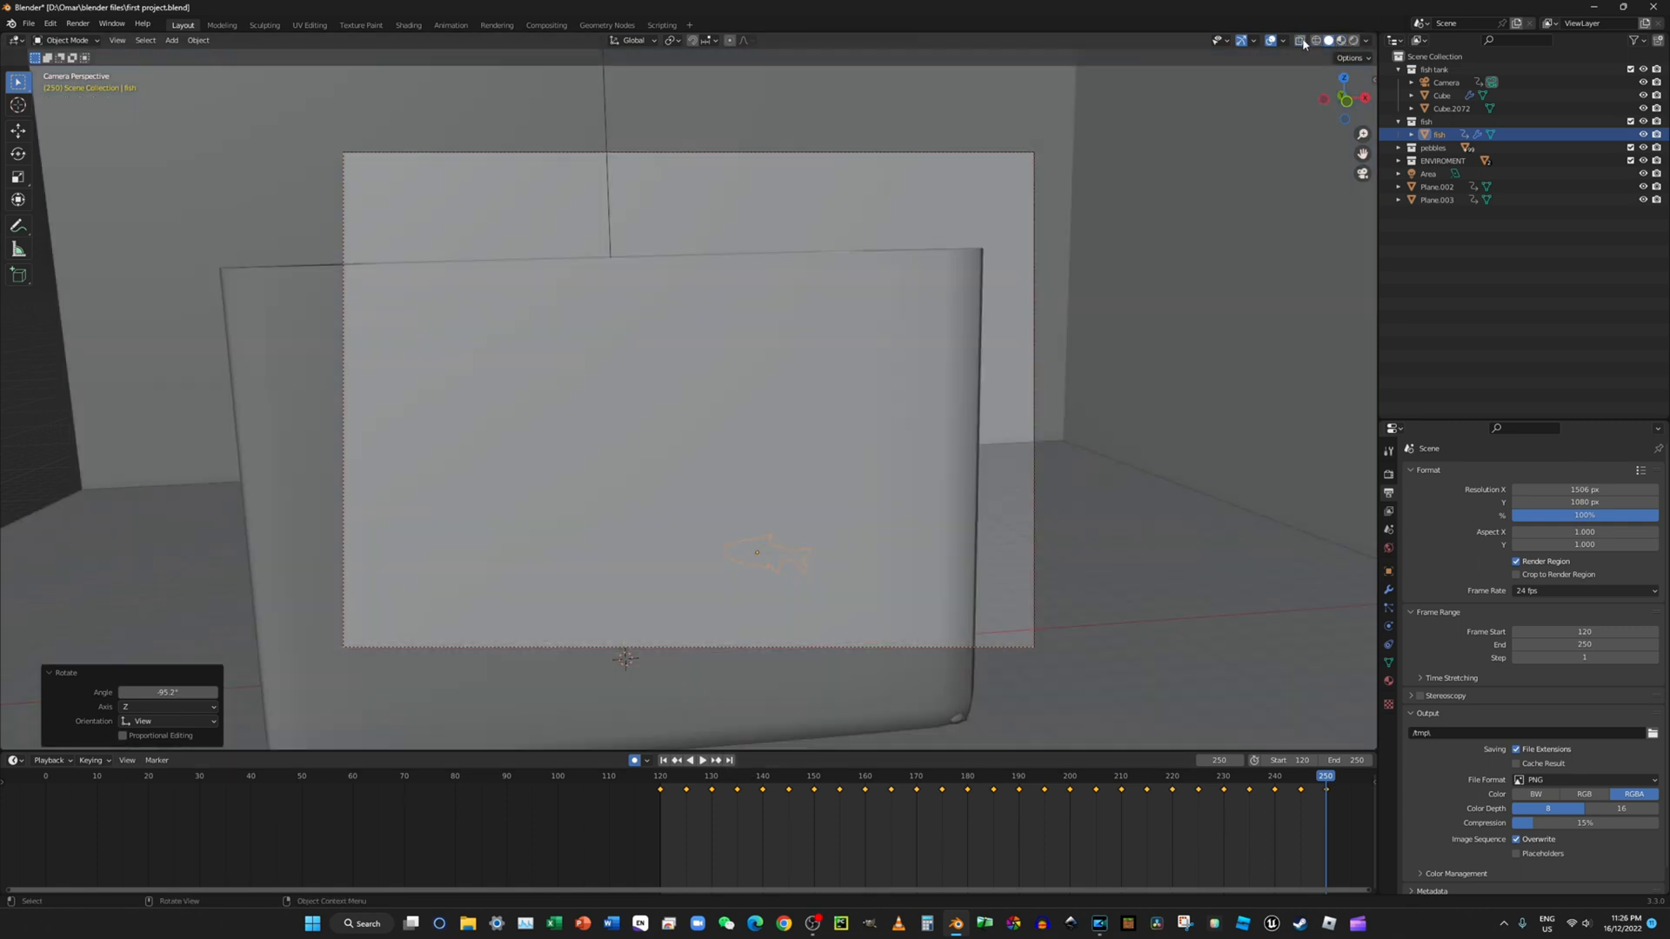
Step: Play back the animation from the camera view and preview frame 120 in rendered shading
left_click(703, 760)
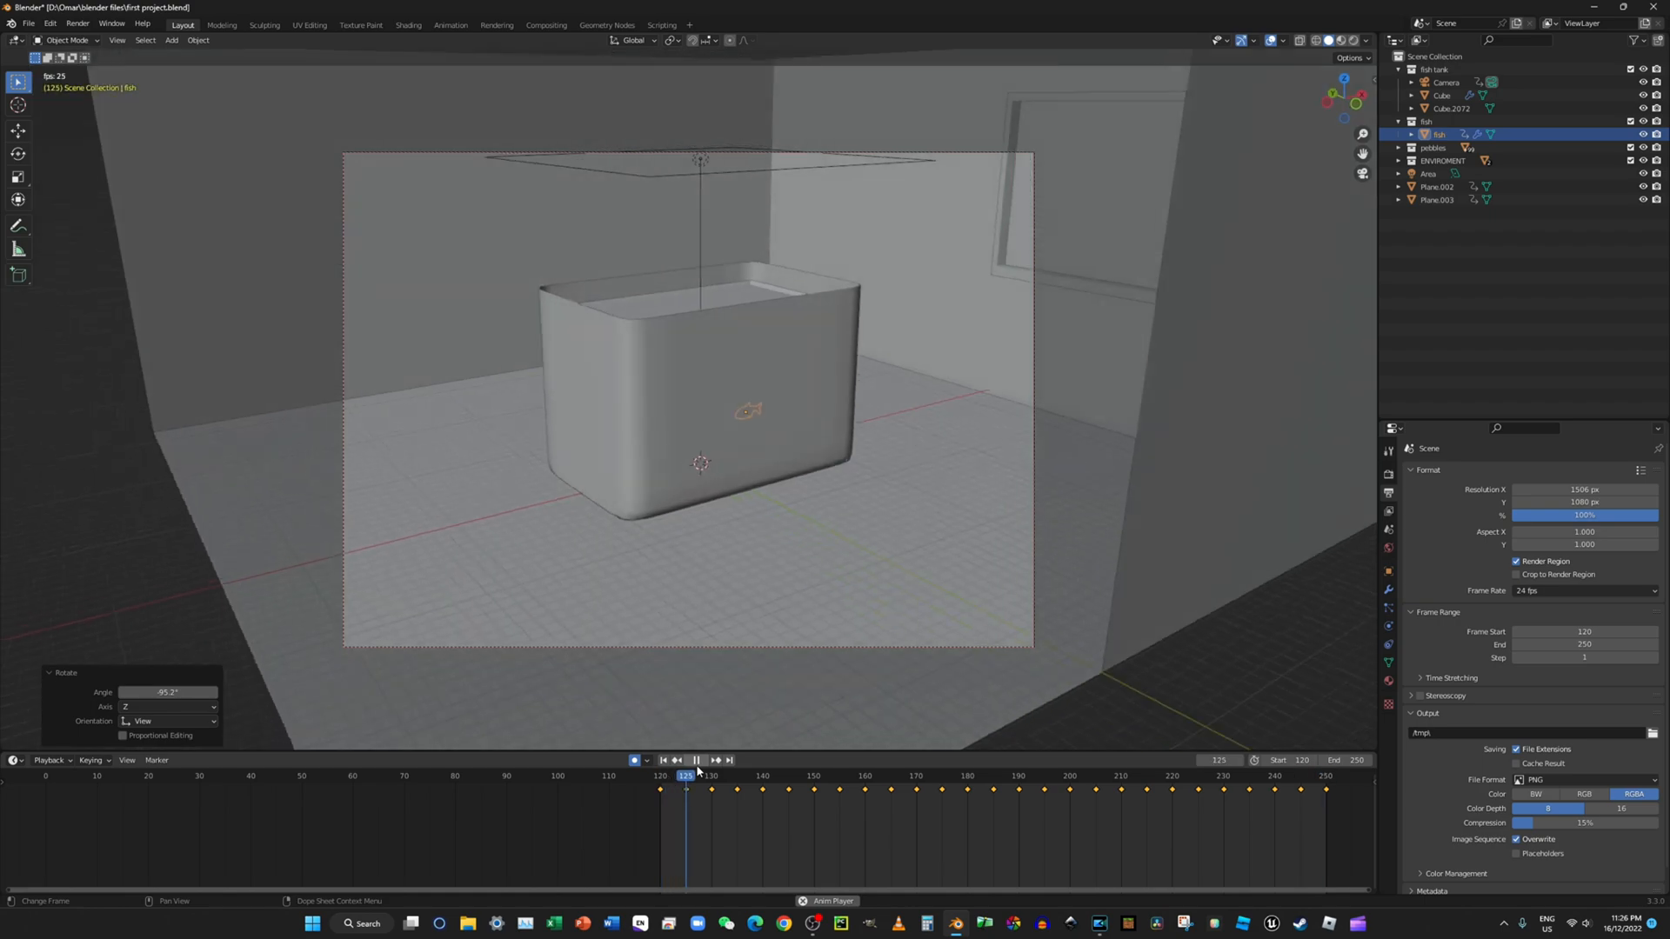
left_click(696, 764)
left_click(1355, 41)
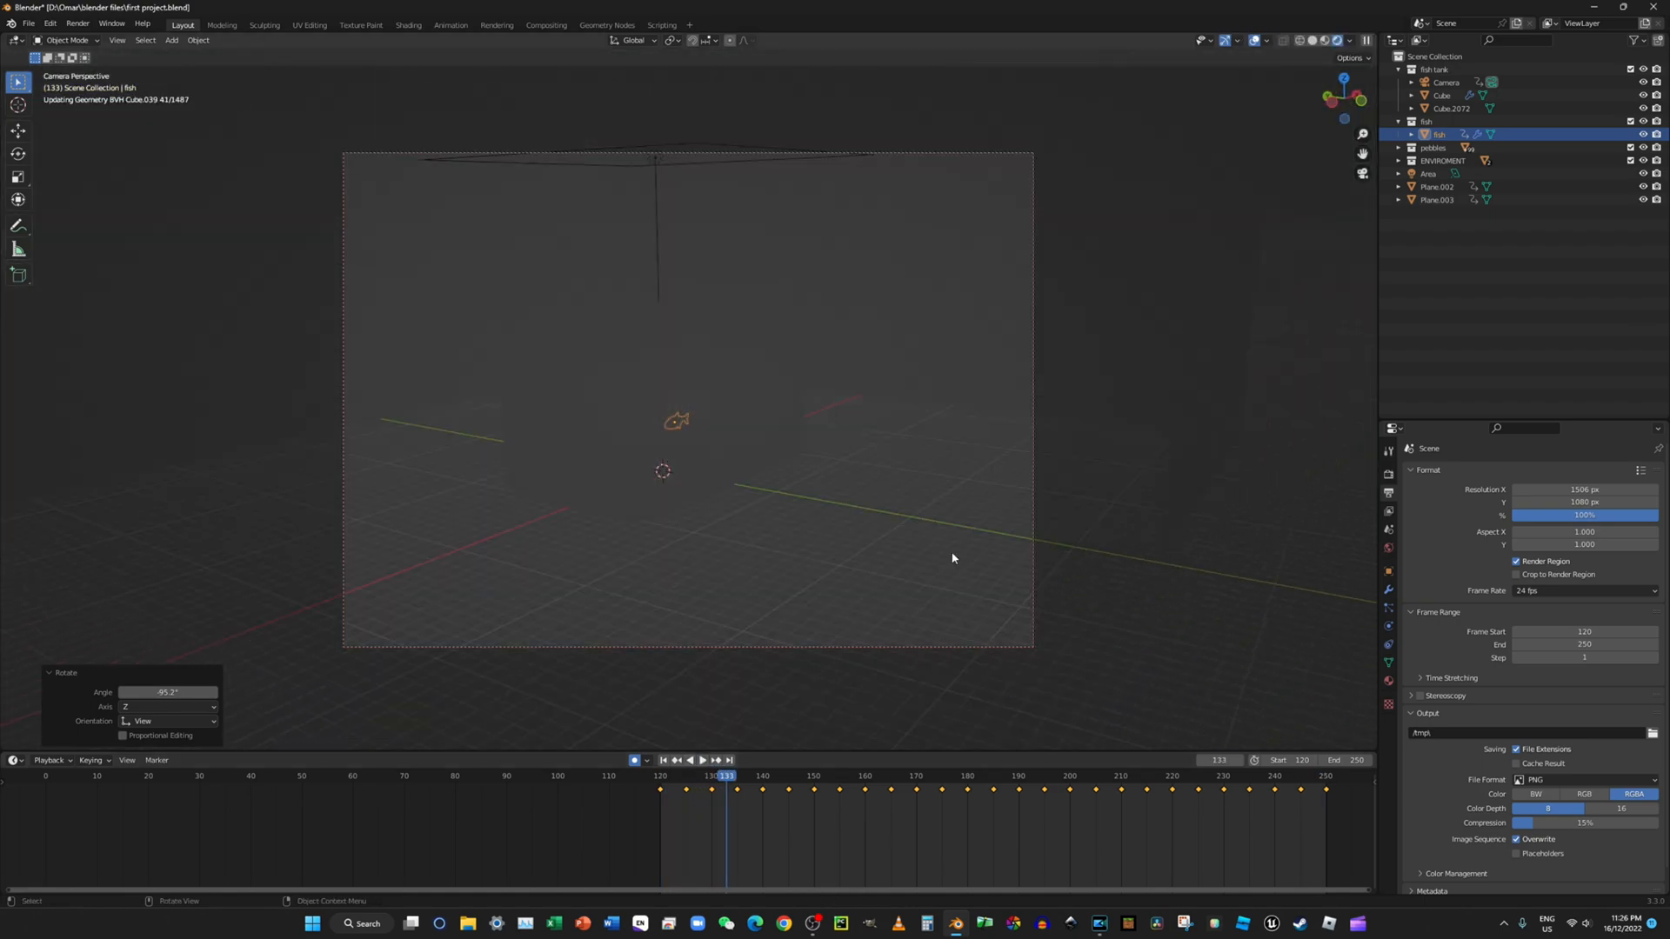
left_click_drag(706, 777, 661, 789)
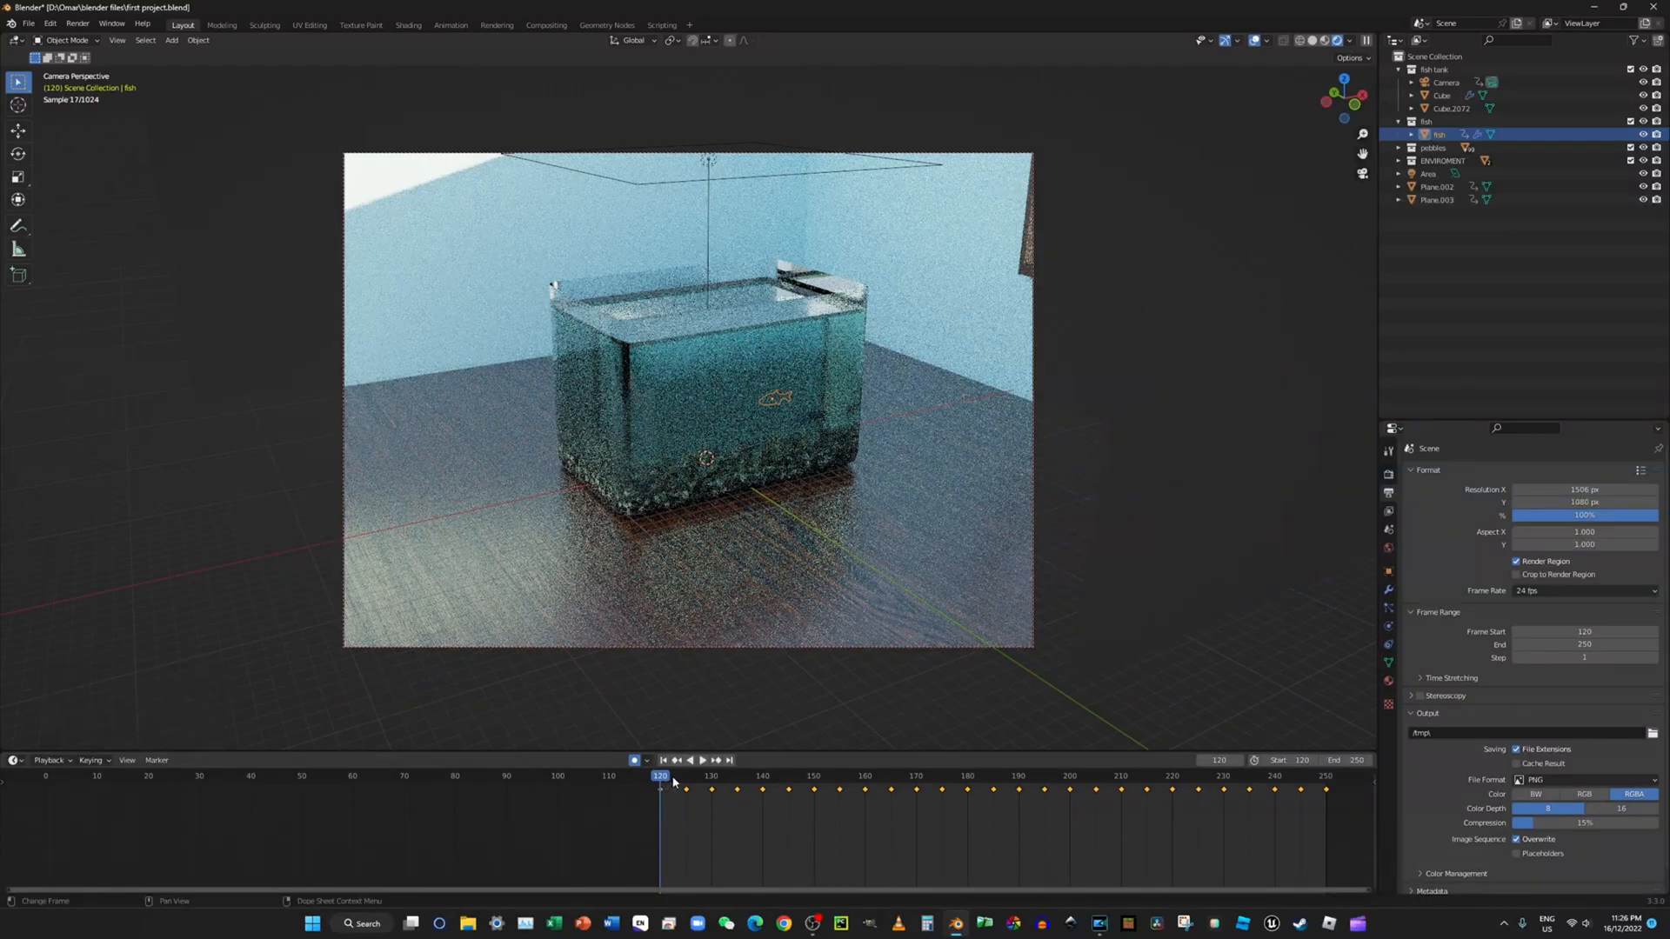
Step: Play back the animation in rendered shading and examine the fish and tank up close from outside the camera view
left_click(704, 760)
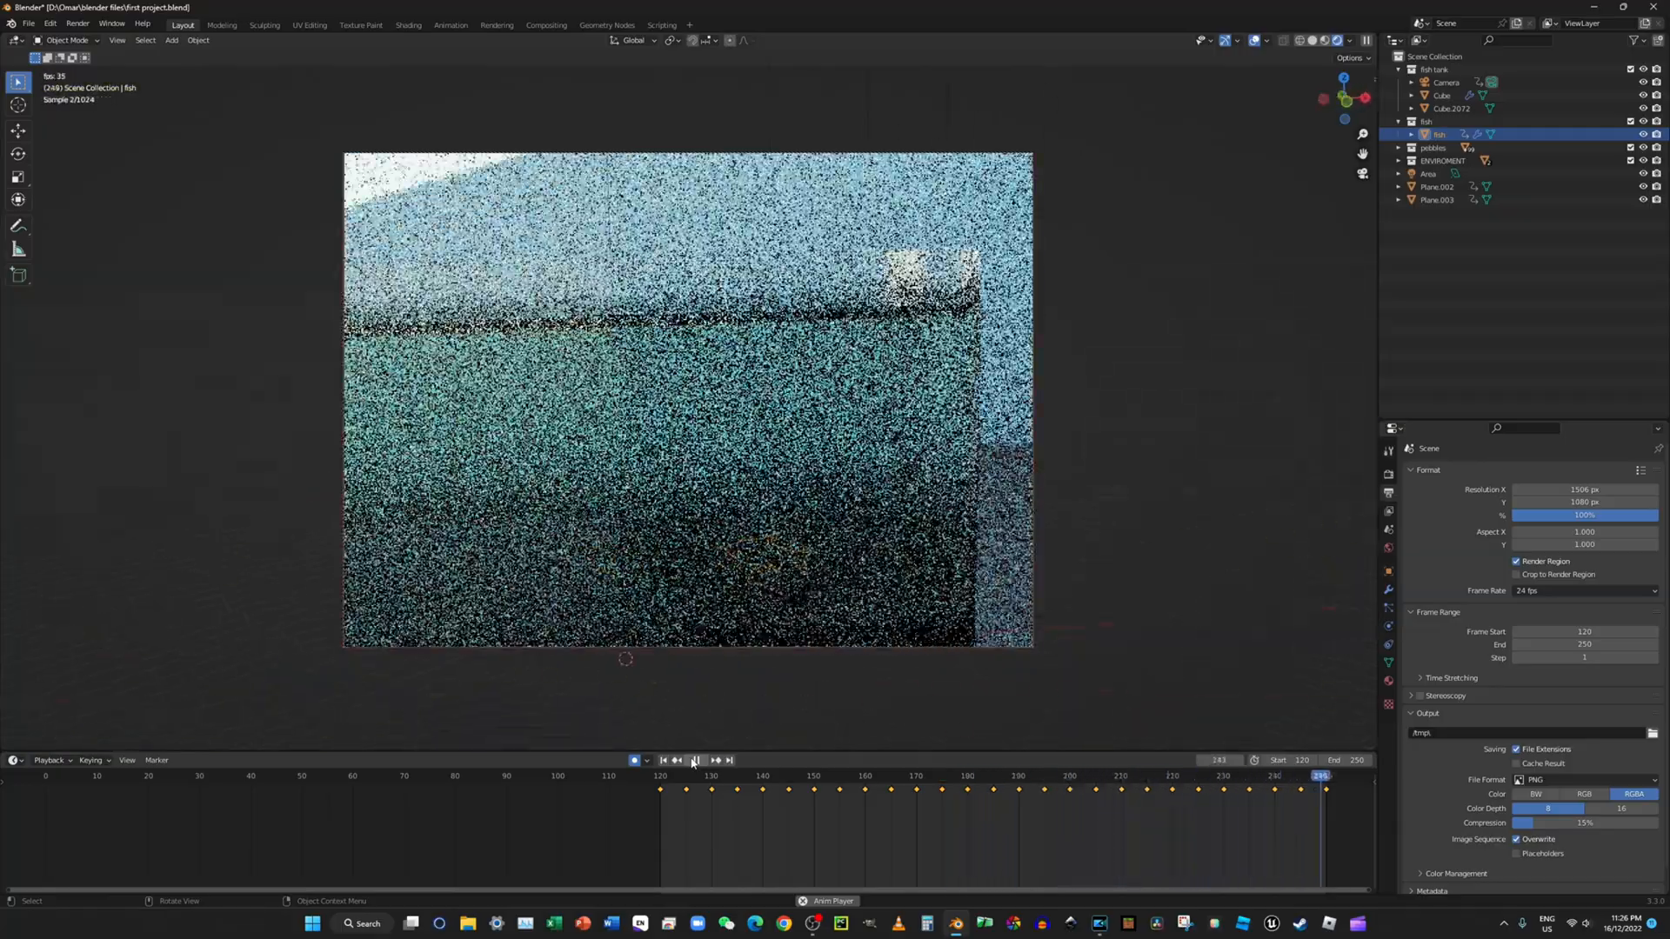
key("space")
middle_click_drag(804, 624, 931, 675)
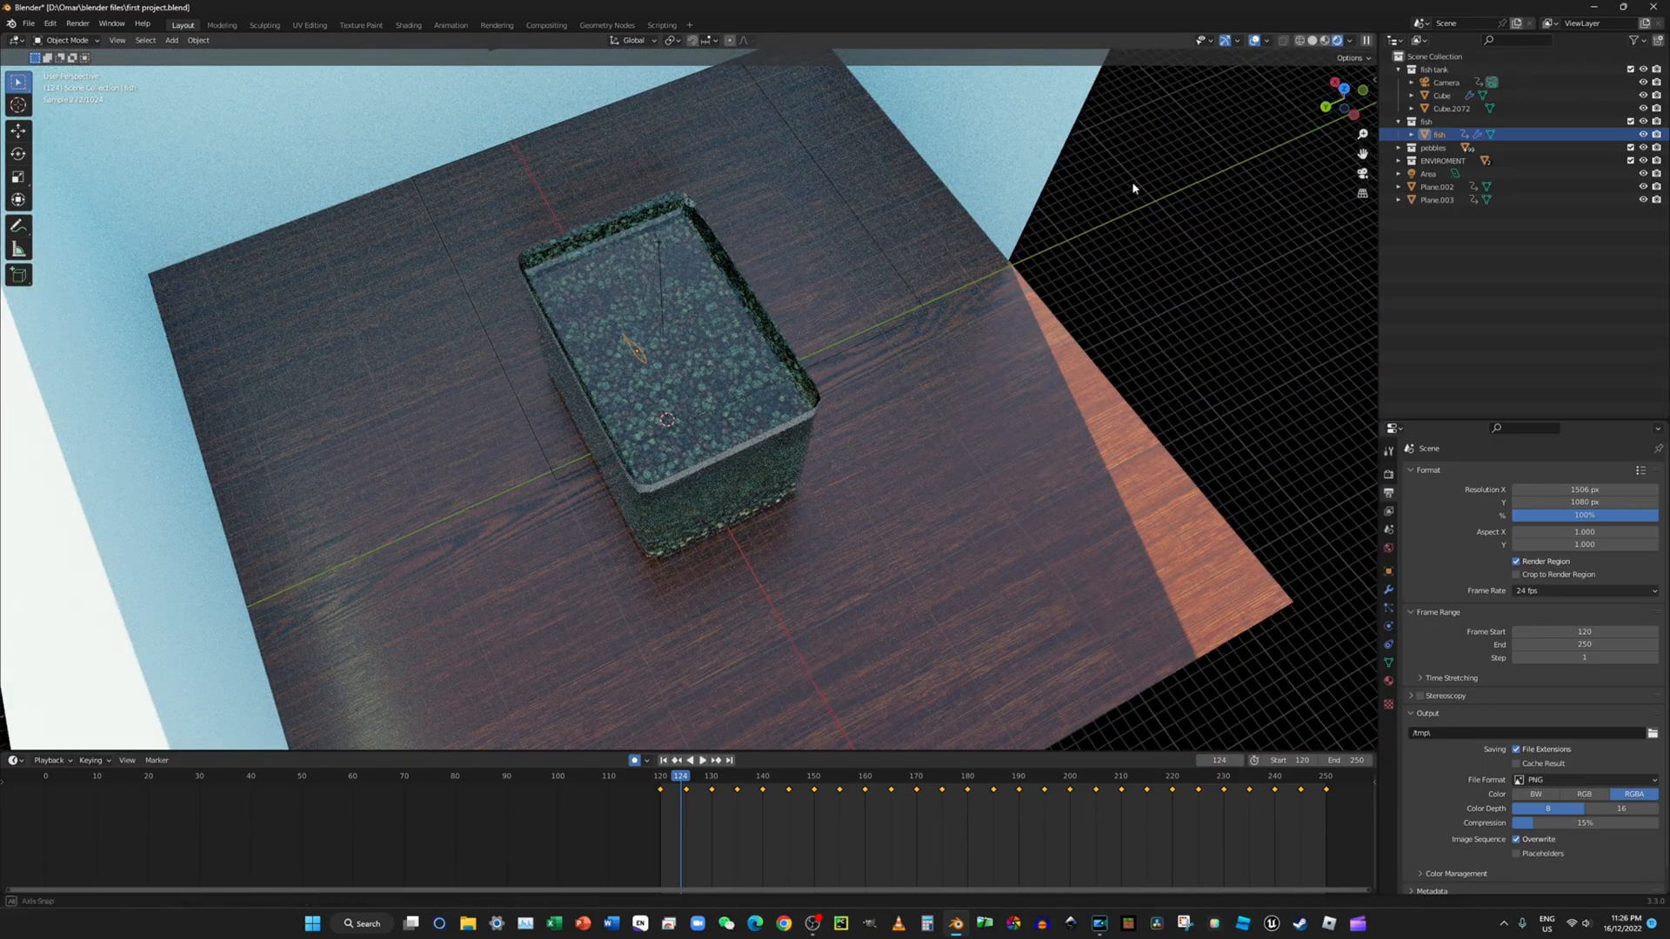
middle_click_drag(1135, 186, 1109, 230)
scroll(854, 217, "up", 6)
middle_click_drag(1109, 159, 1007, 735)
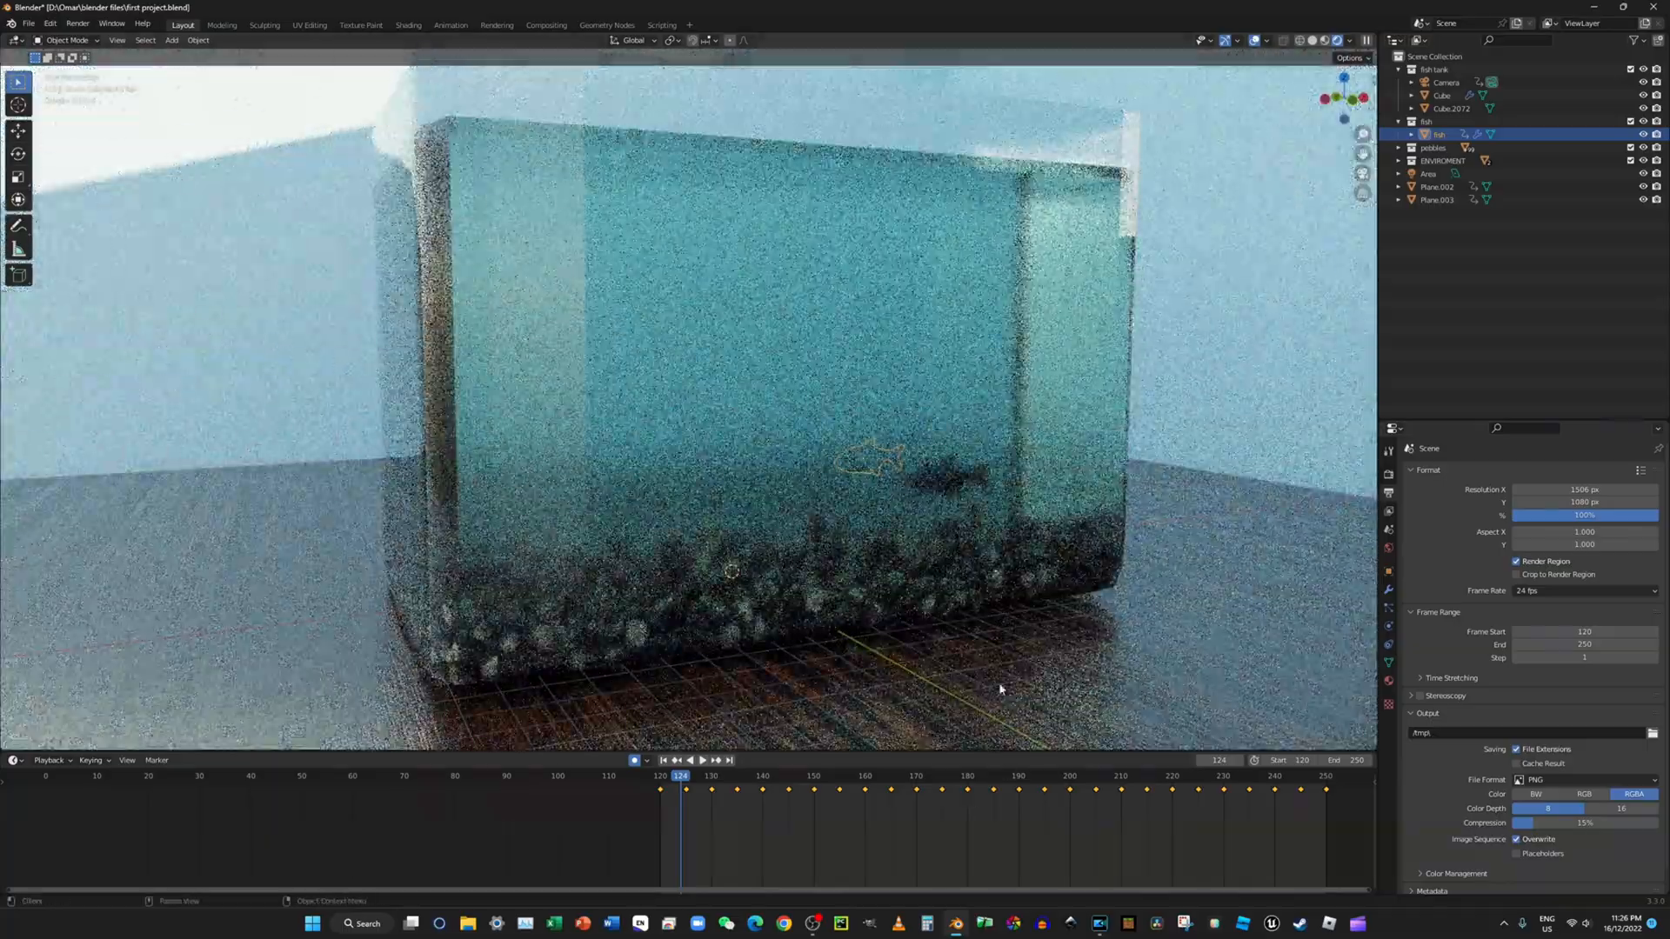
scroll(997, 685, "up", 2)
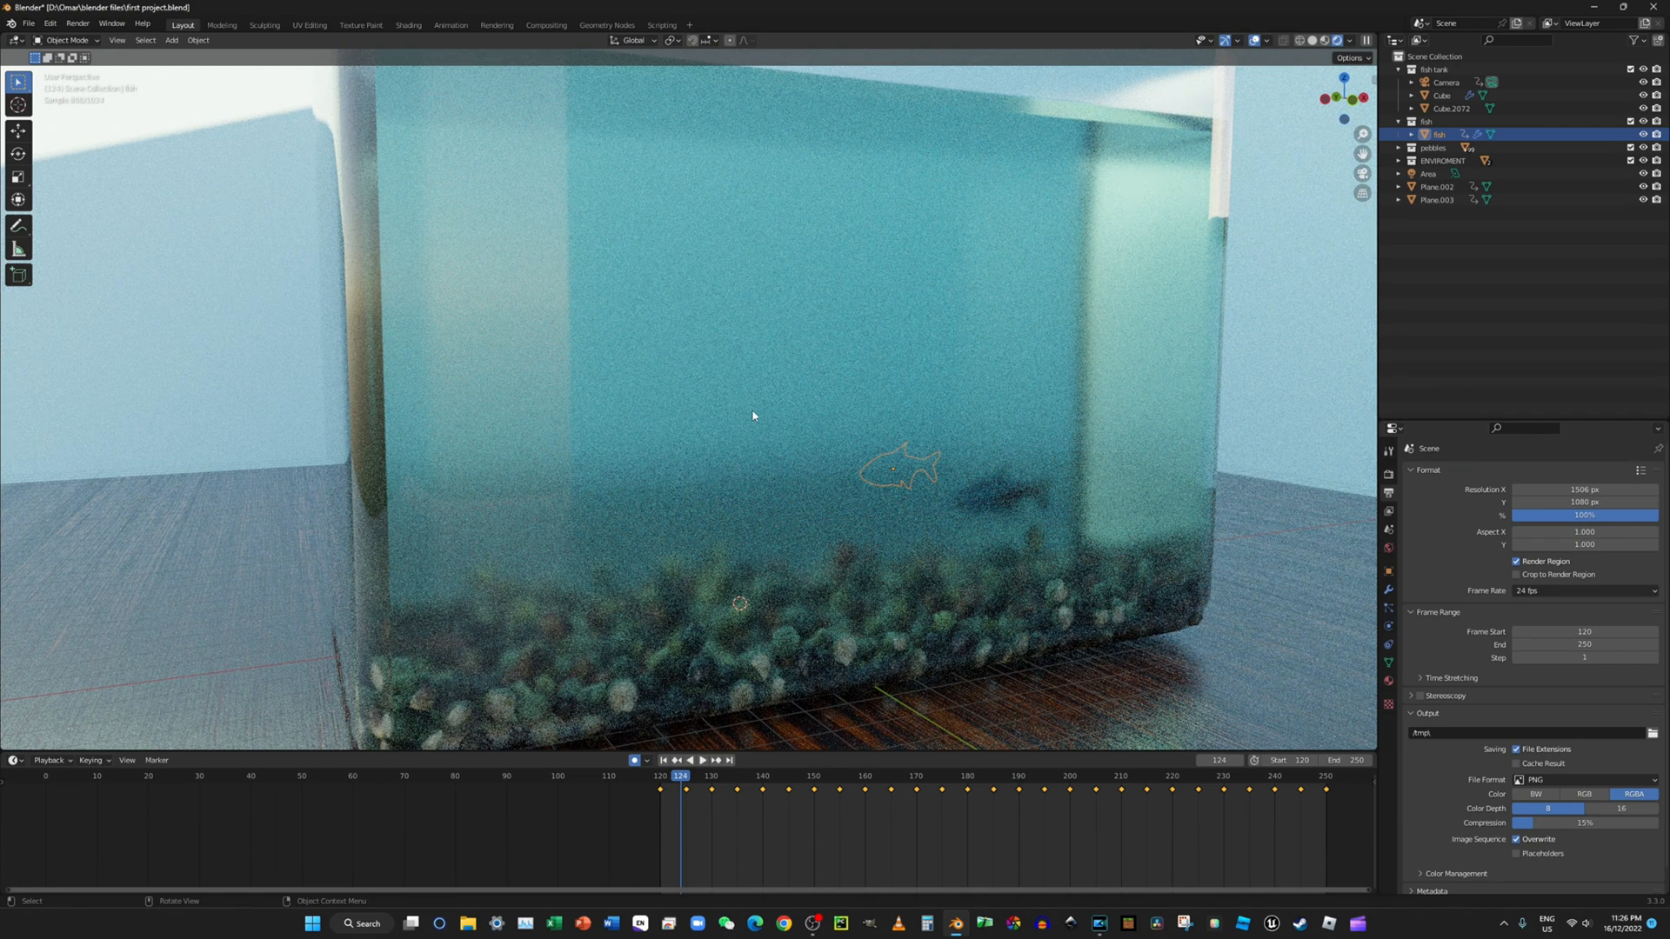
scroll(813, 399, "down", 5)
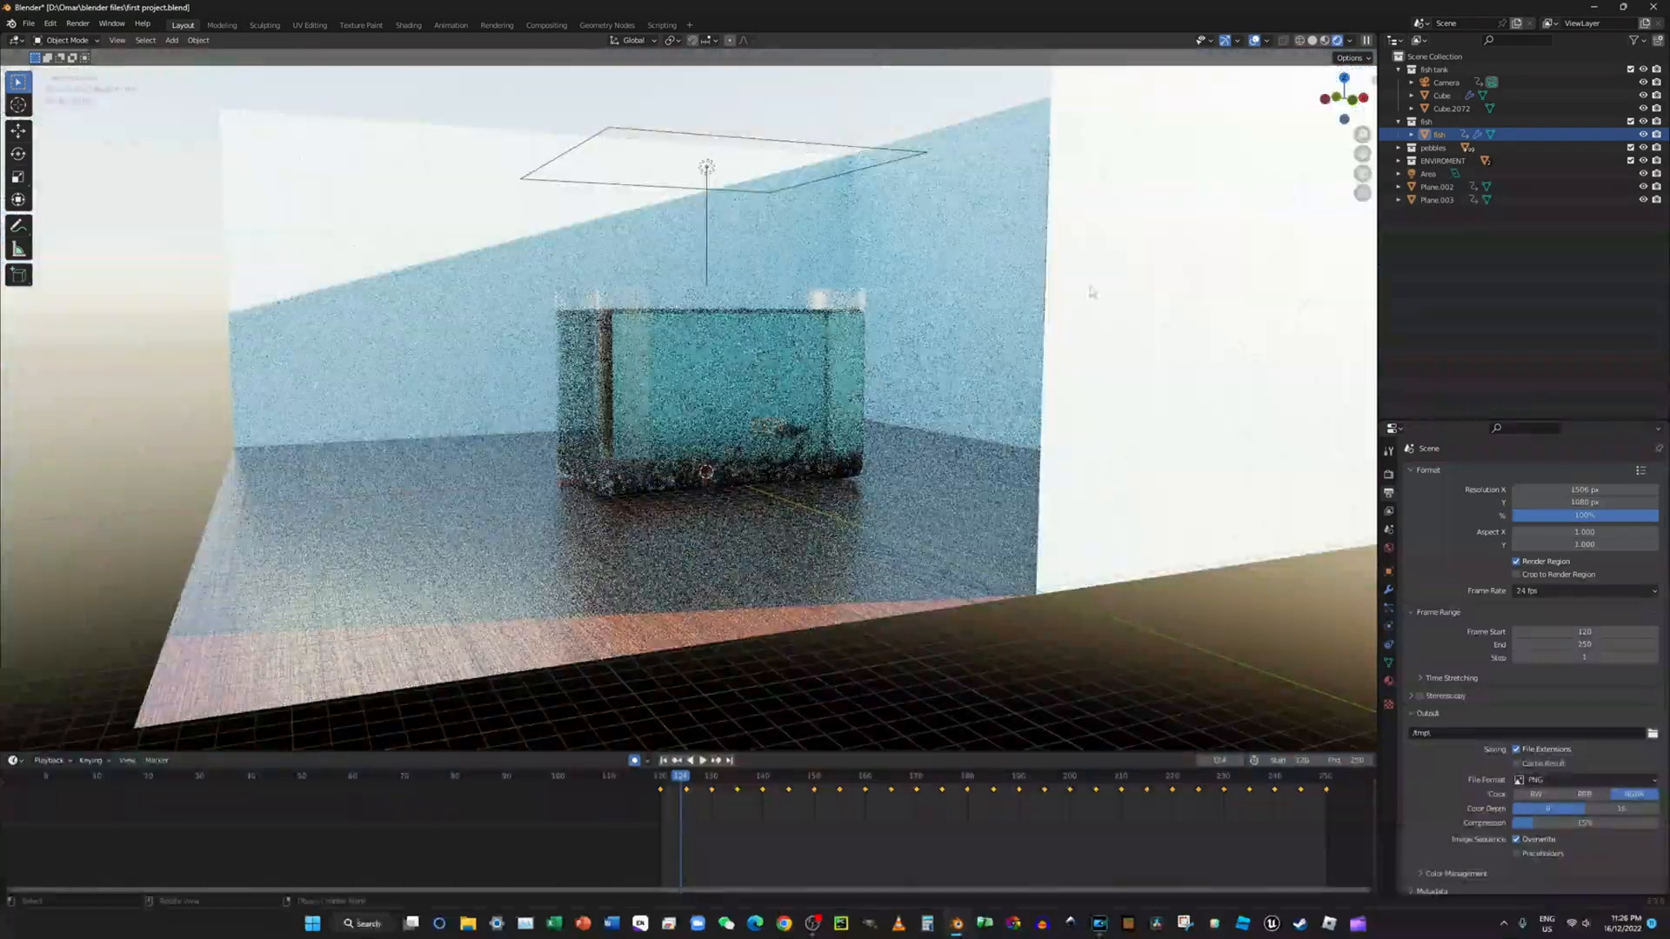
Step: Select the room walls, switch the viewport to solid shading and enter Edit Mode
middle_click_drag(1118, 354, 1178, 354)
left_click(1201, 344)
scroll(1193, 354, "down", 3)
middle_click_drag(1037, 341, 1054, 379)
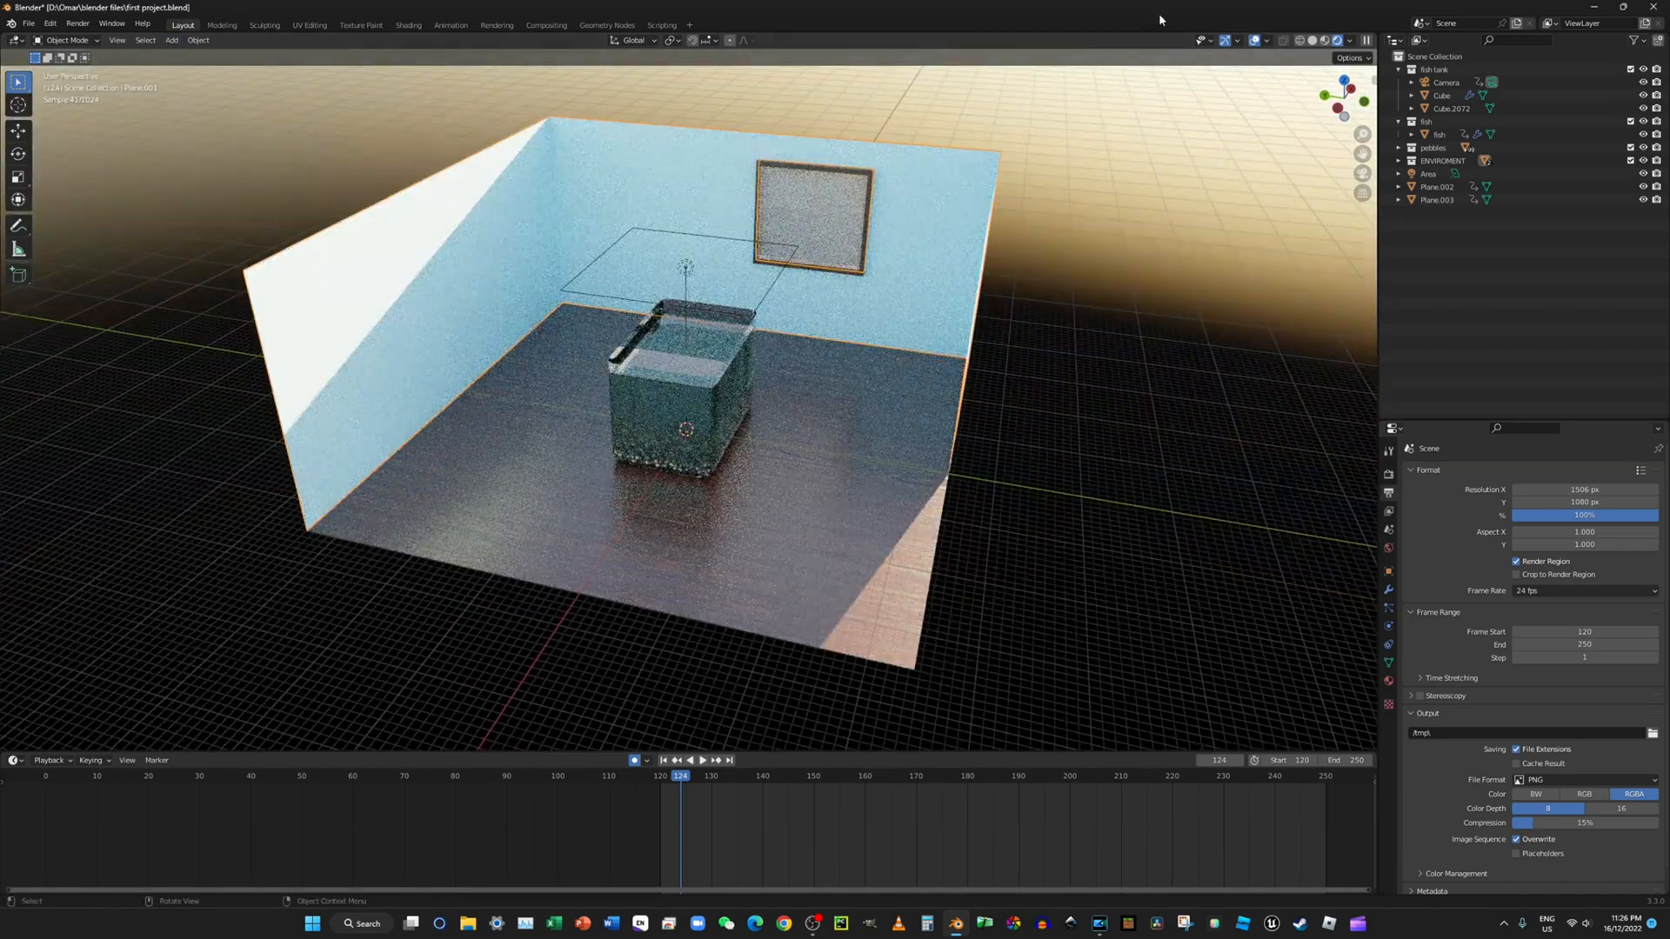
left_click(1313, 41)
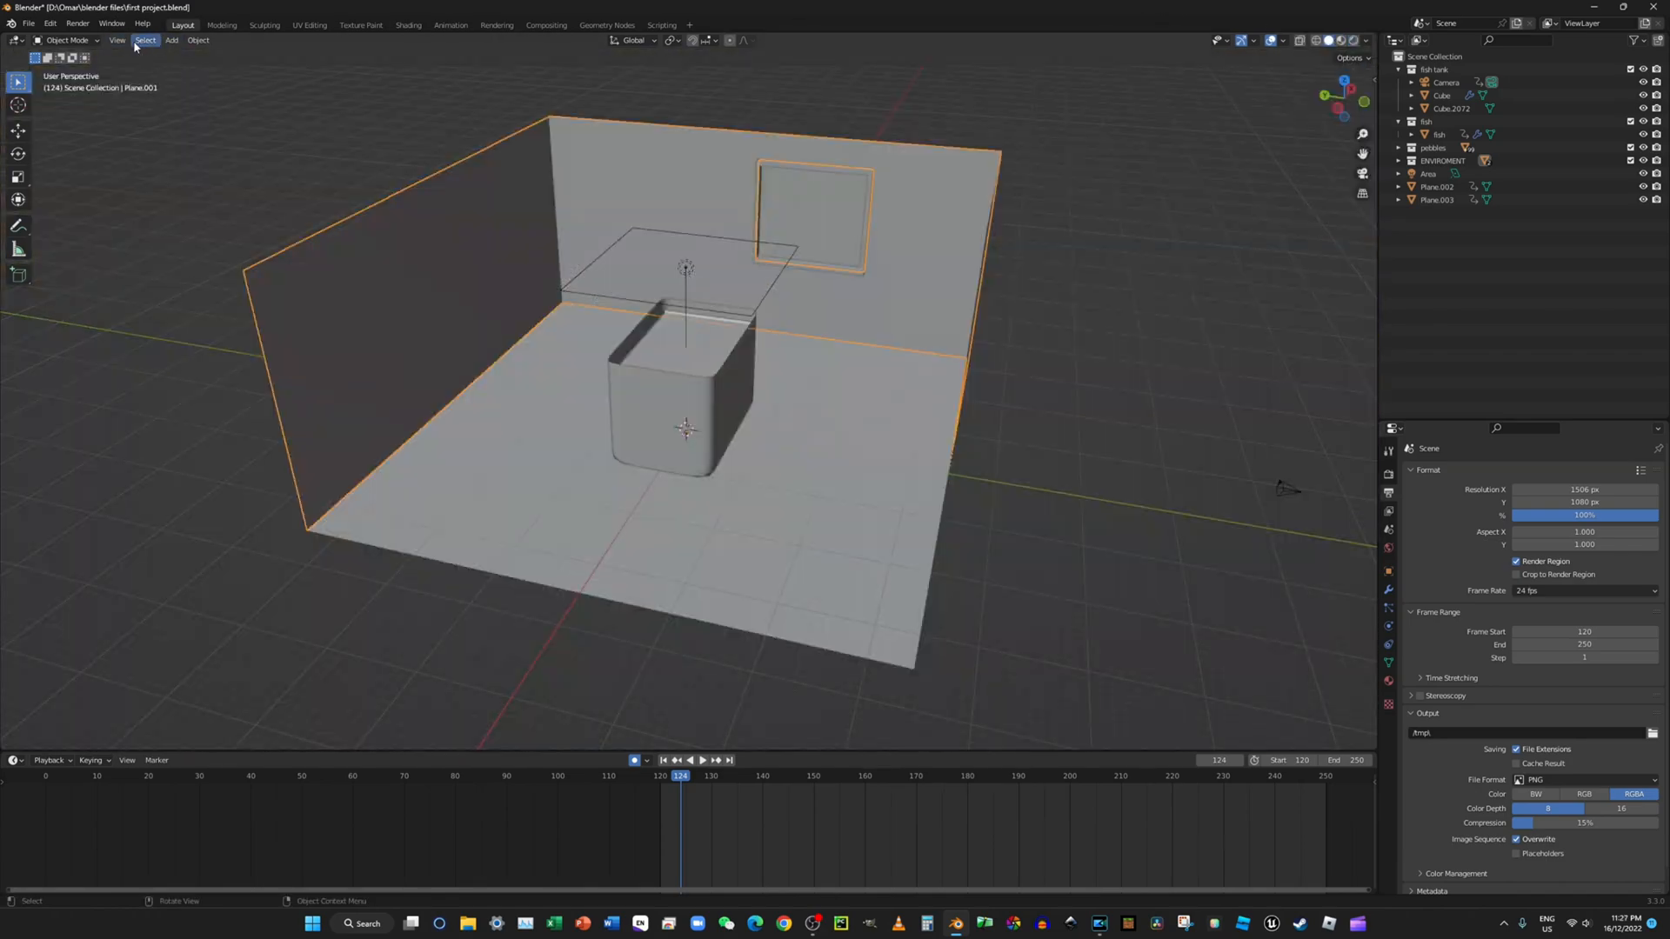
left_click(68, 40)
left_click(68, 70)
Step: Extrude the full vertical edge at the side wall's open end about -68.9 m along Y
left_click(271, 377)
left_click(253, 317, "alt")
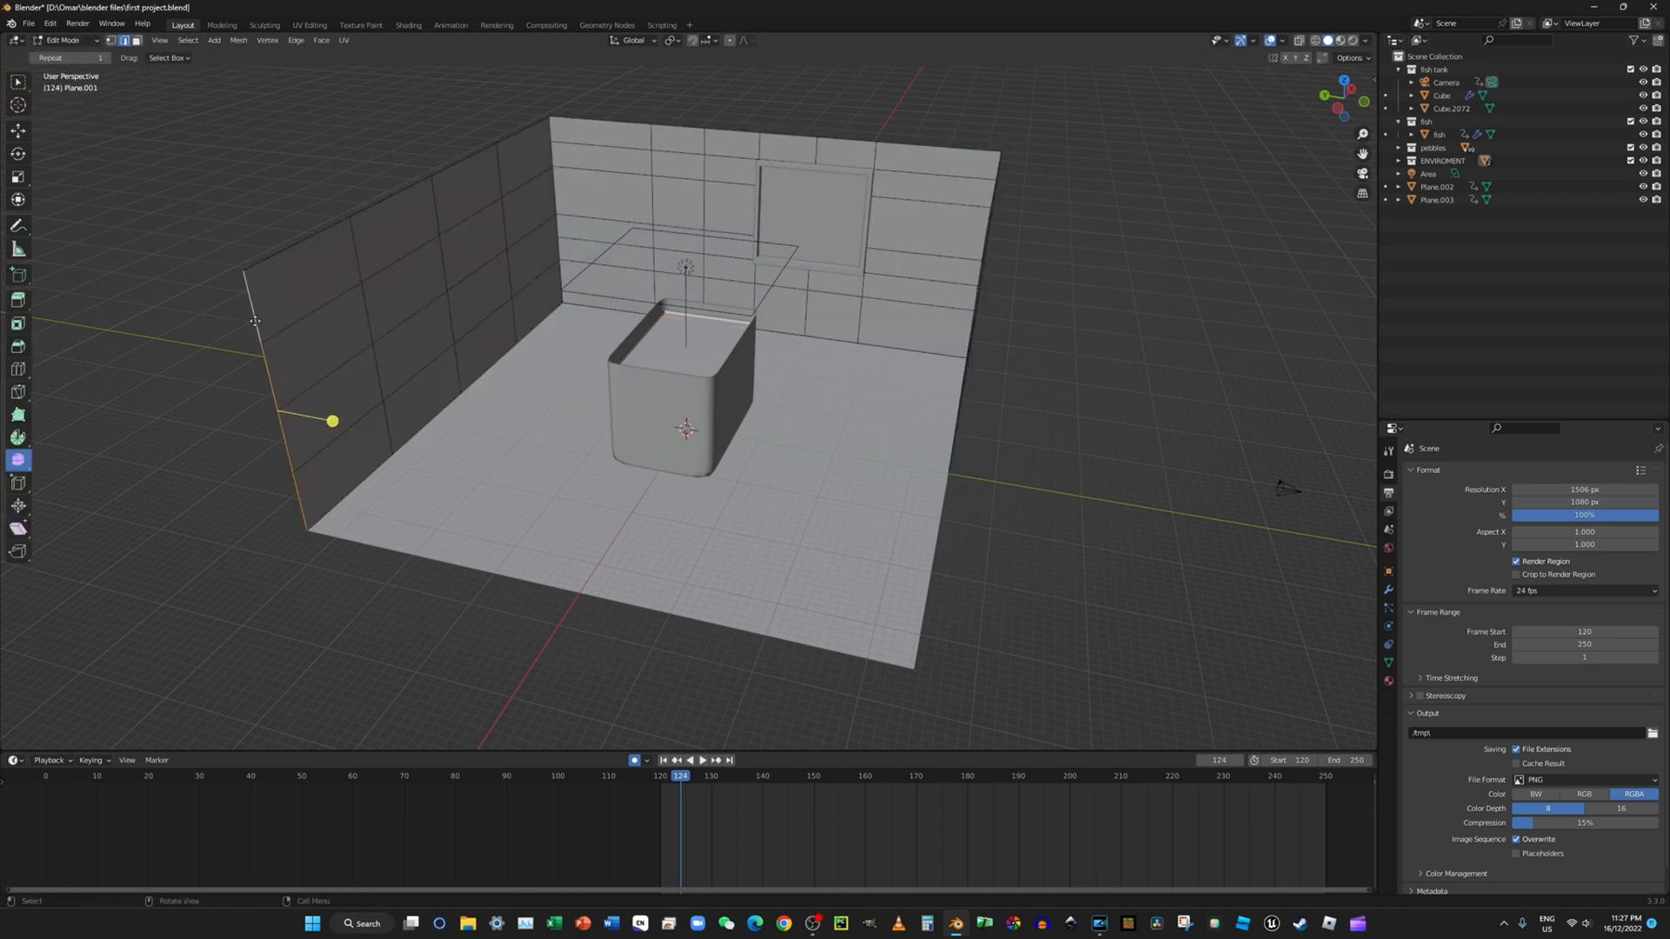
key("g")
key("y")
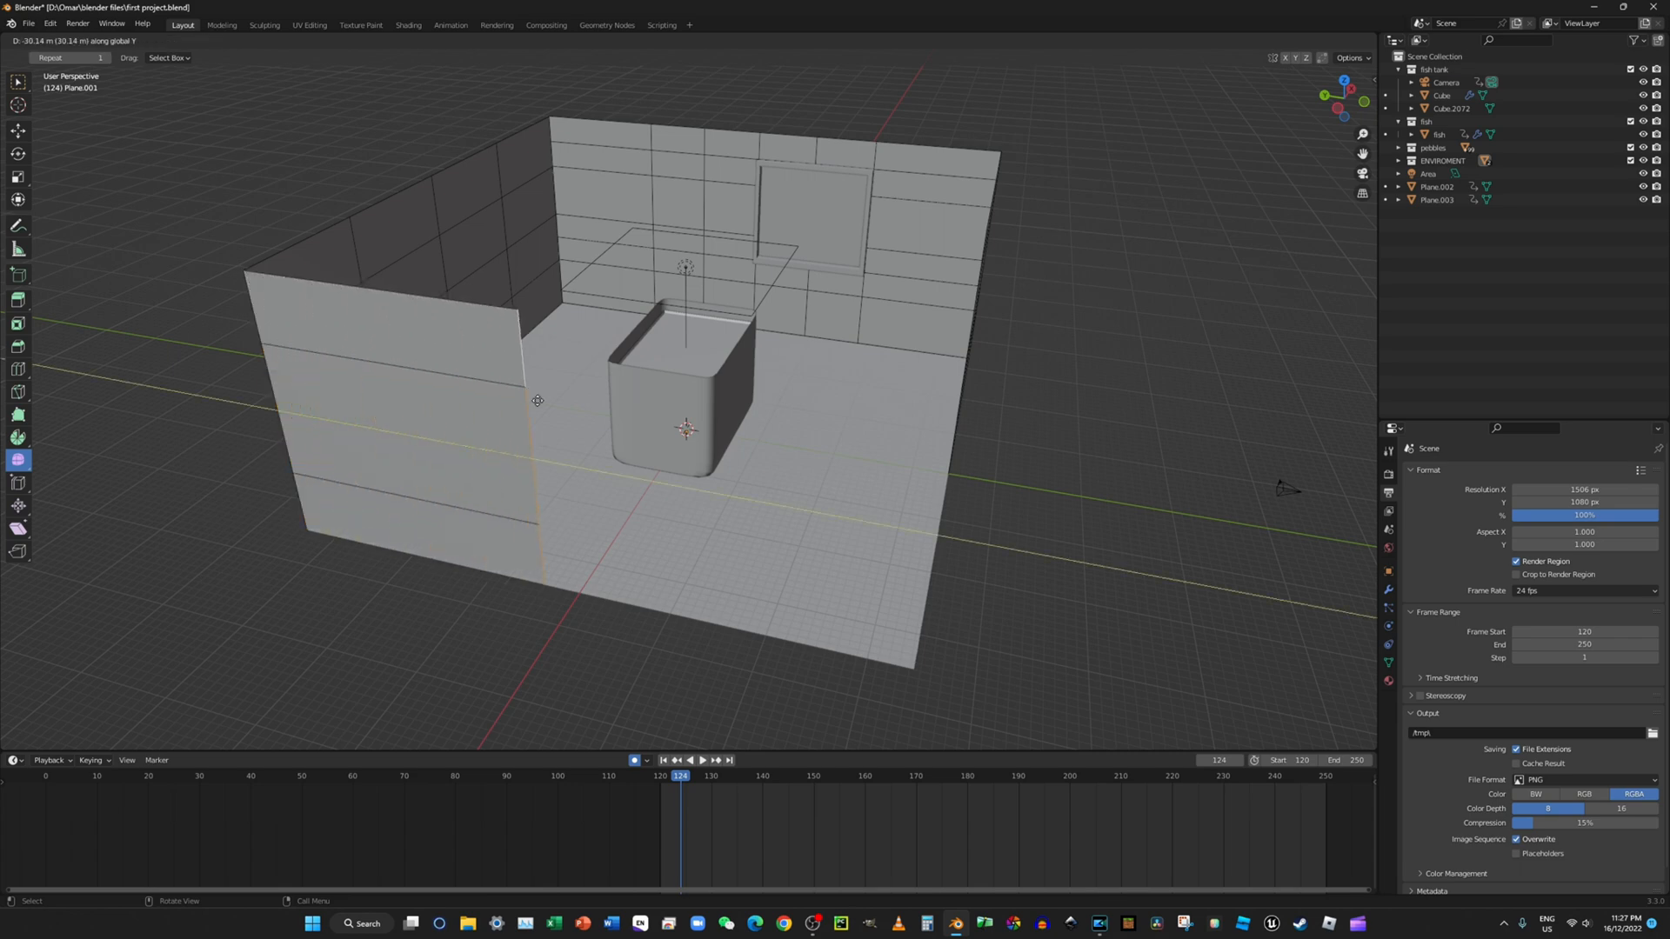
left_click(905, 488)
Step: Extrude the remaining open vertical wall edge about 35.3 m along X to close the gap in the room
middle_click_drag(904, 489, 791, 508)
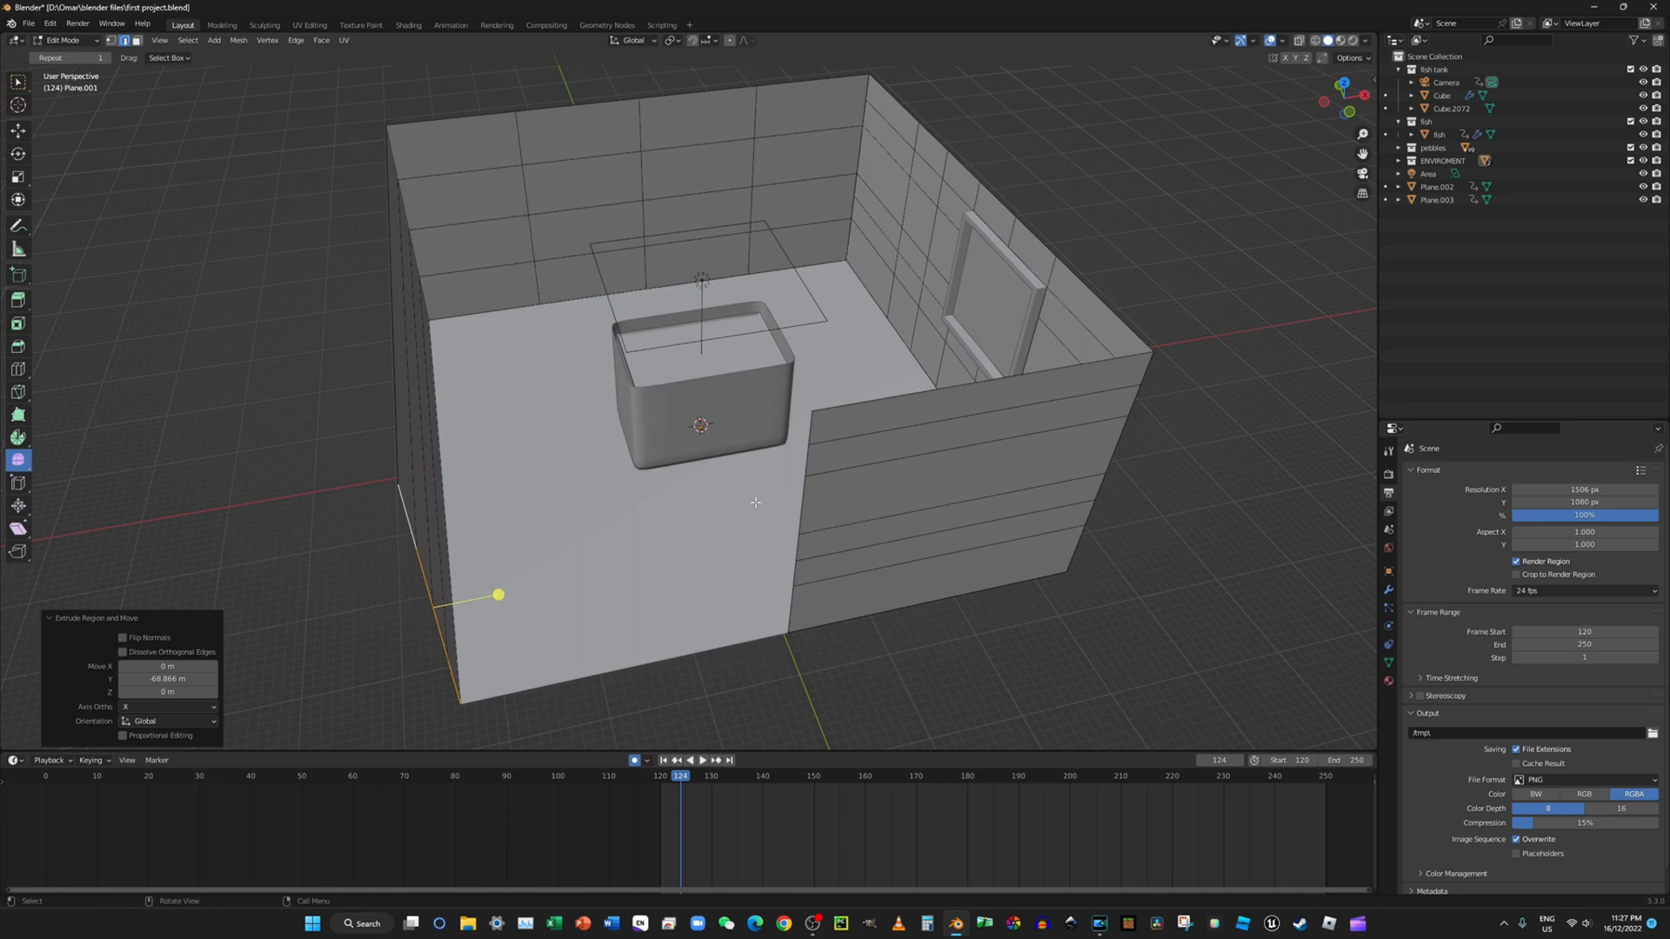
key("g")
key("x")
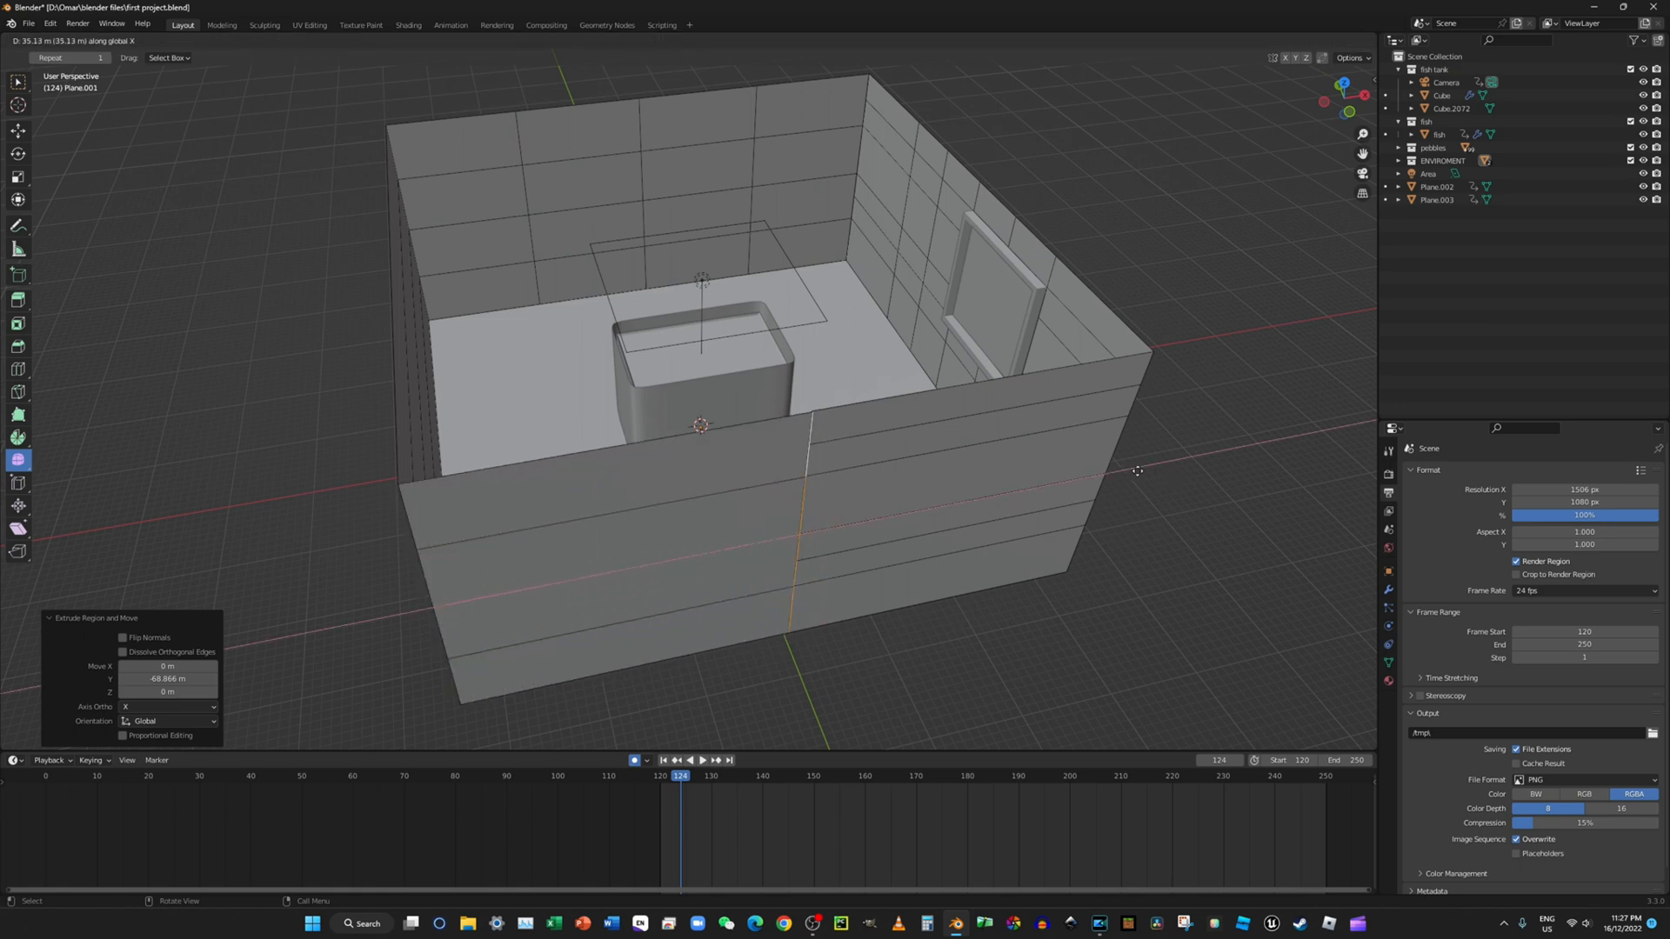
left_click(1138, 470)
Step: Check the new walls through the camera, select the camera in the outliner and go to frame 120
left_click(1362, 173)
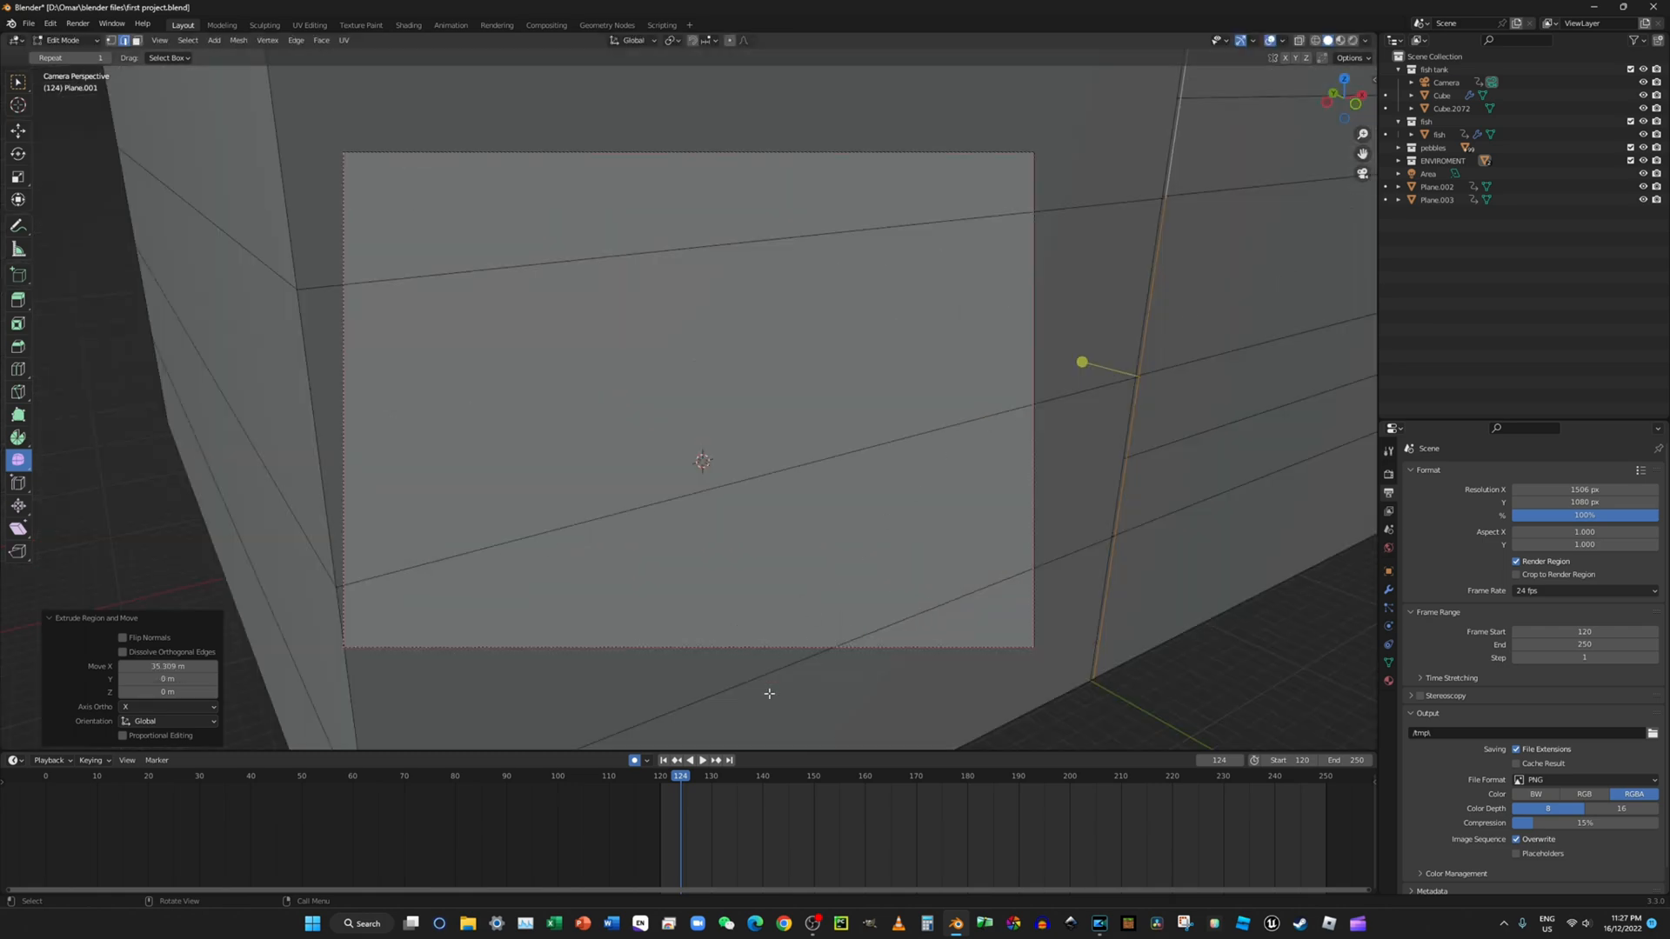
left_click(1451, 82)
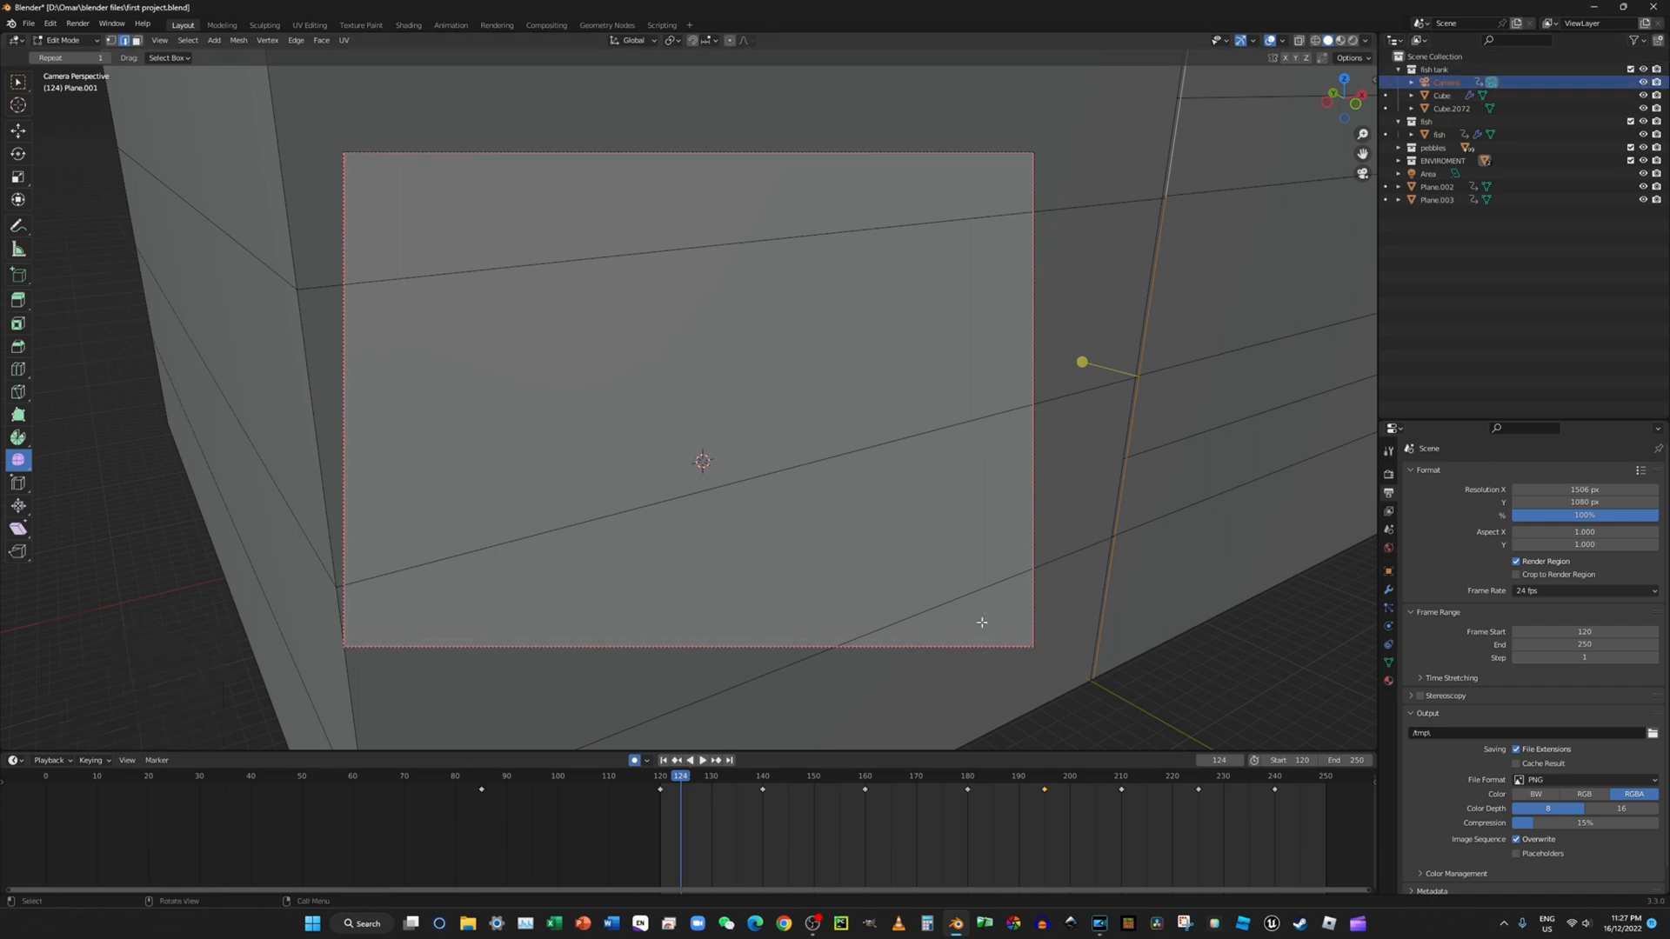
left_click(660, 790)
left_click_drag(684, 776, 660, 777)
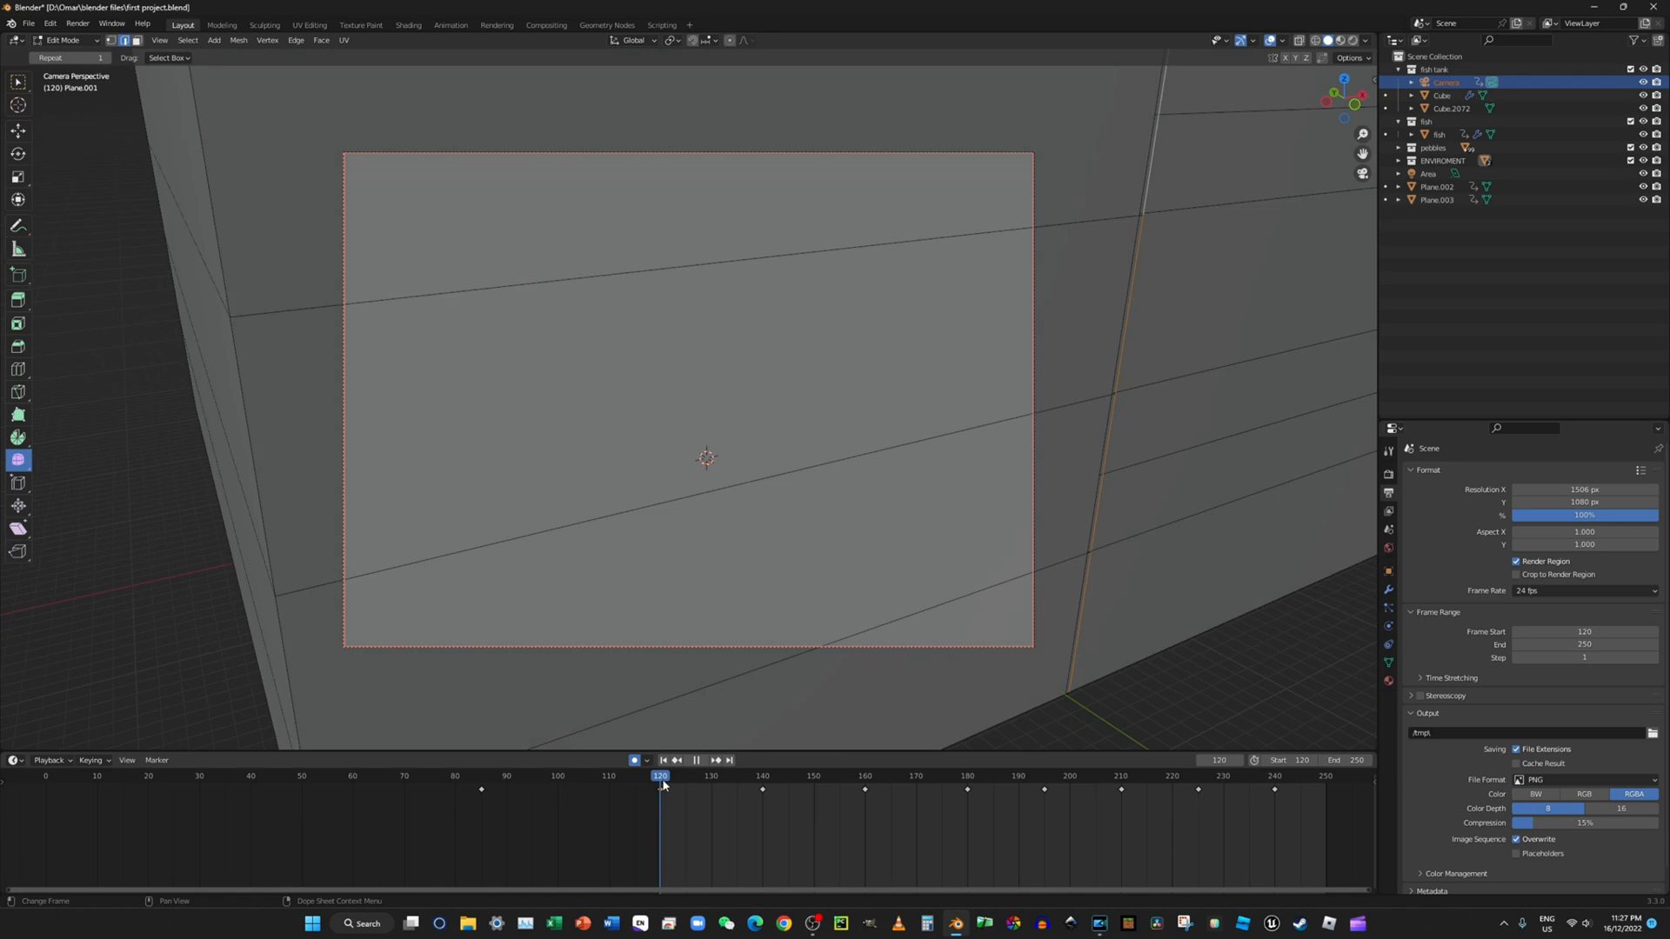
middle_click_drag(808, 556, 679, 621)
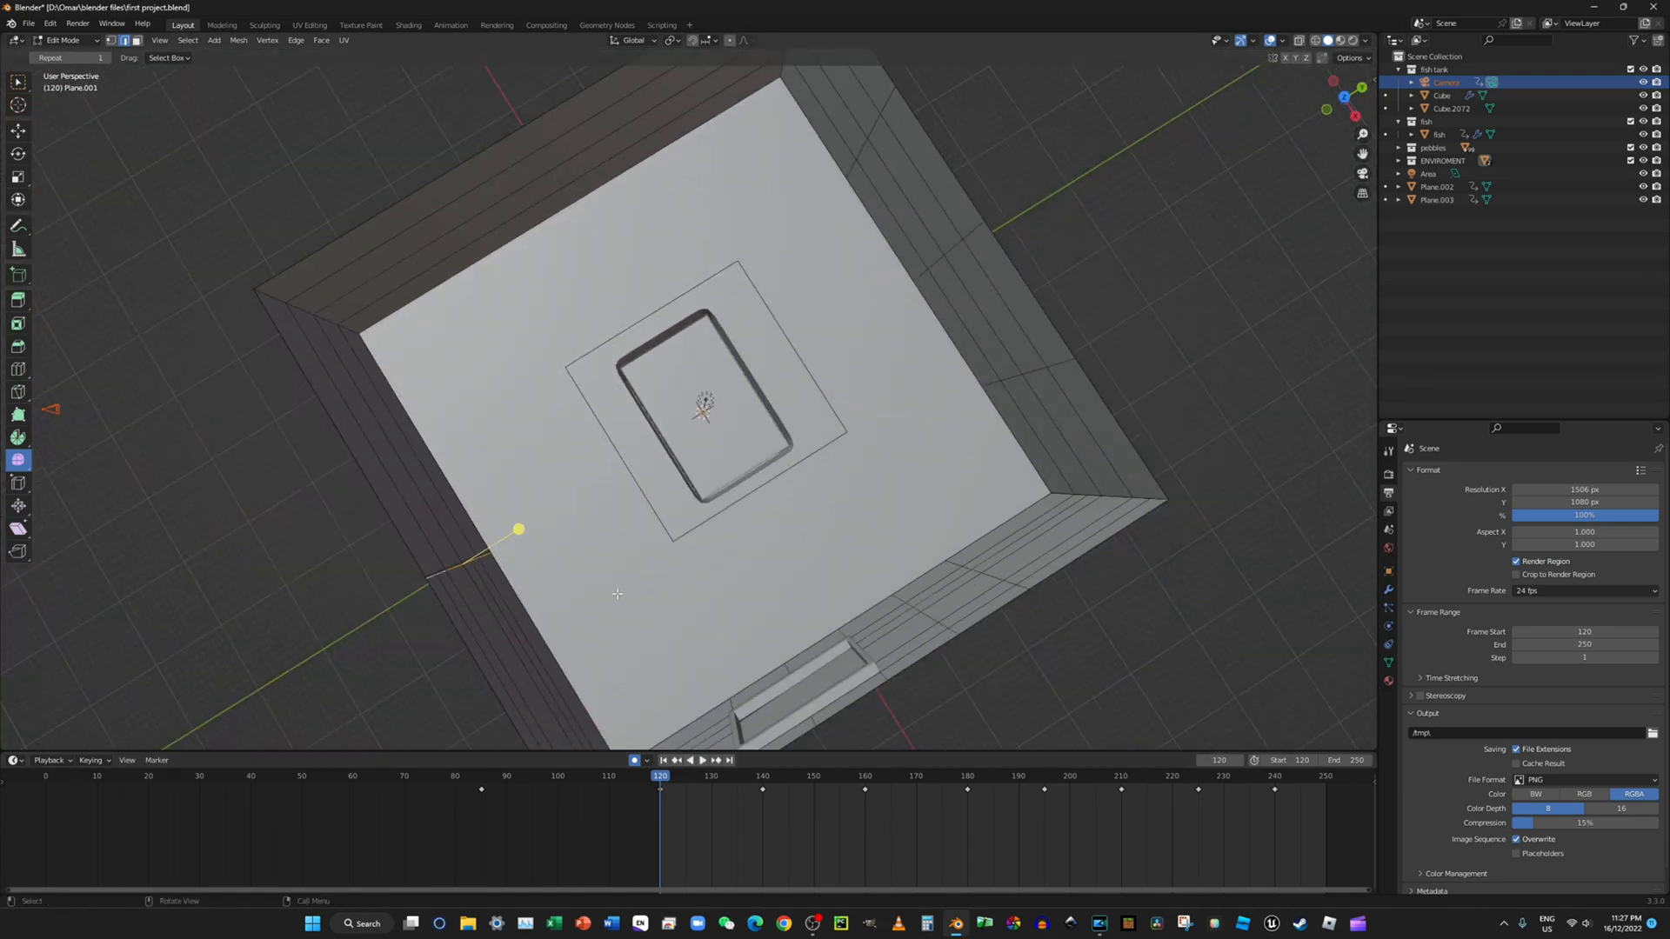
key("g")
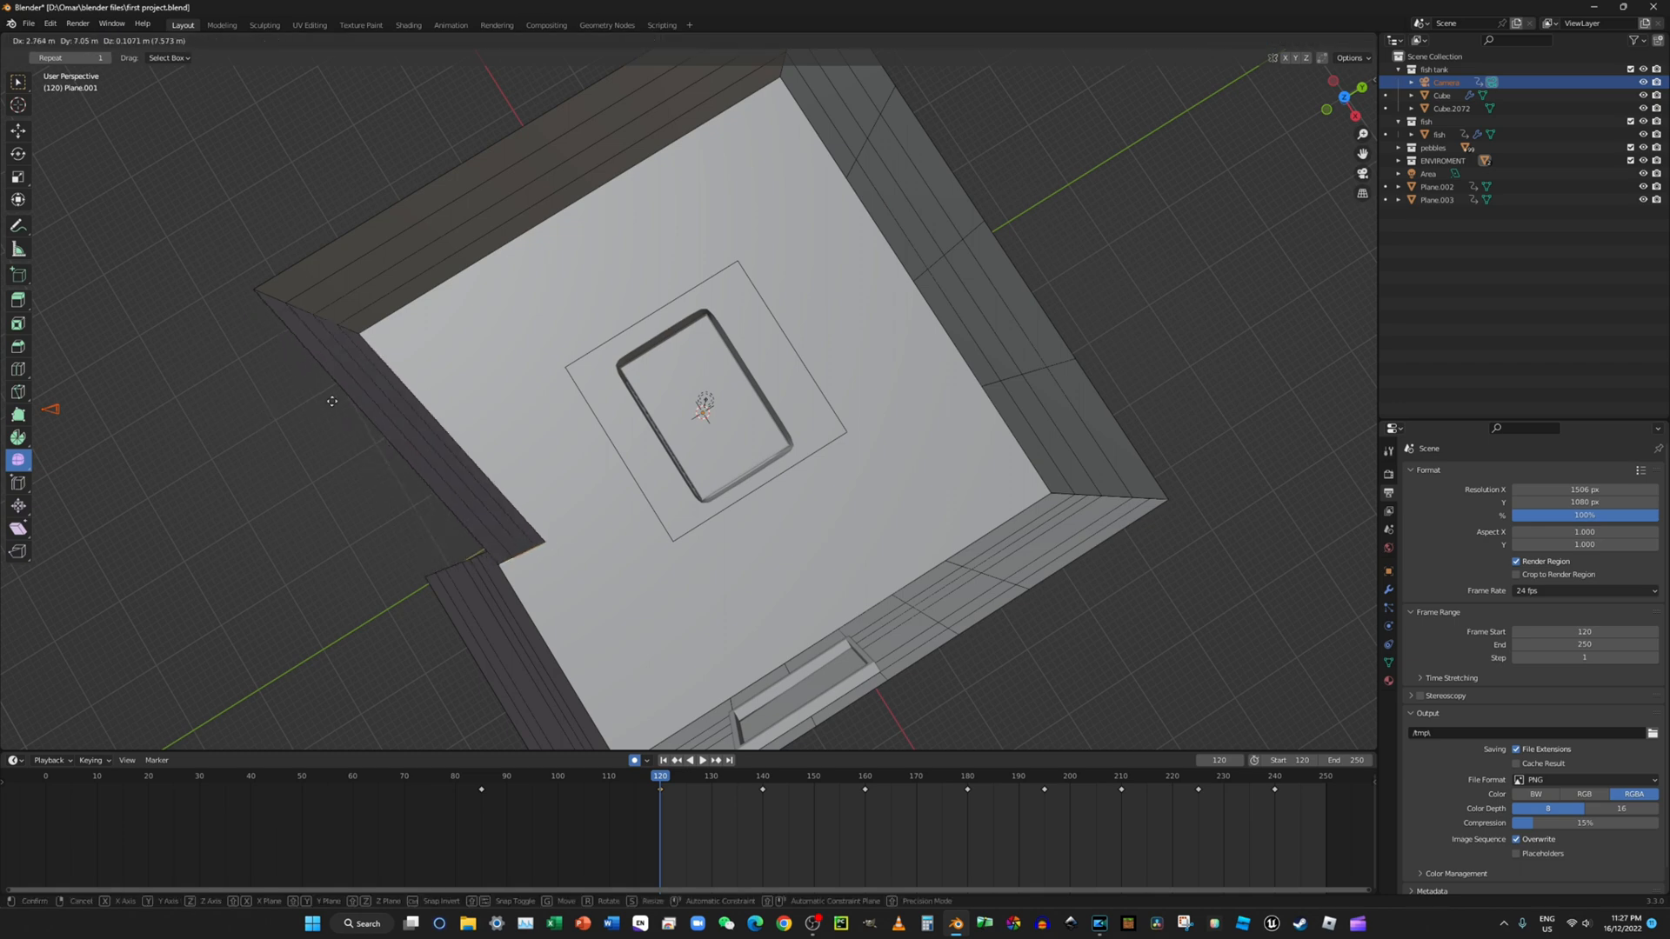
left_click(323, 402)
key("ctrl+z")
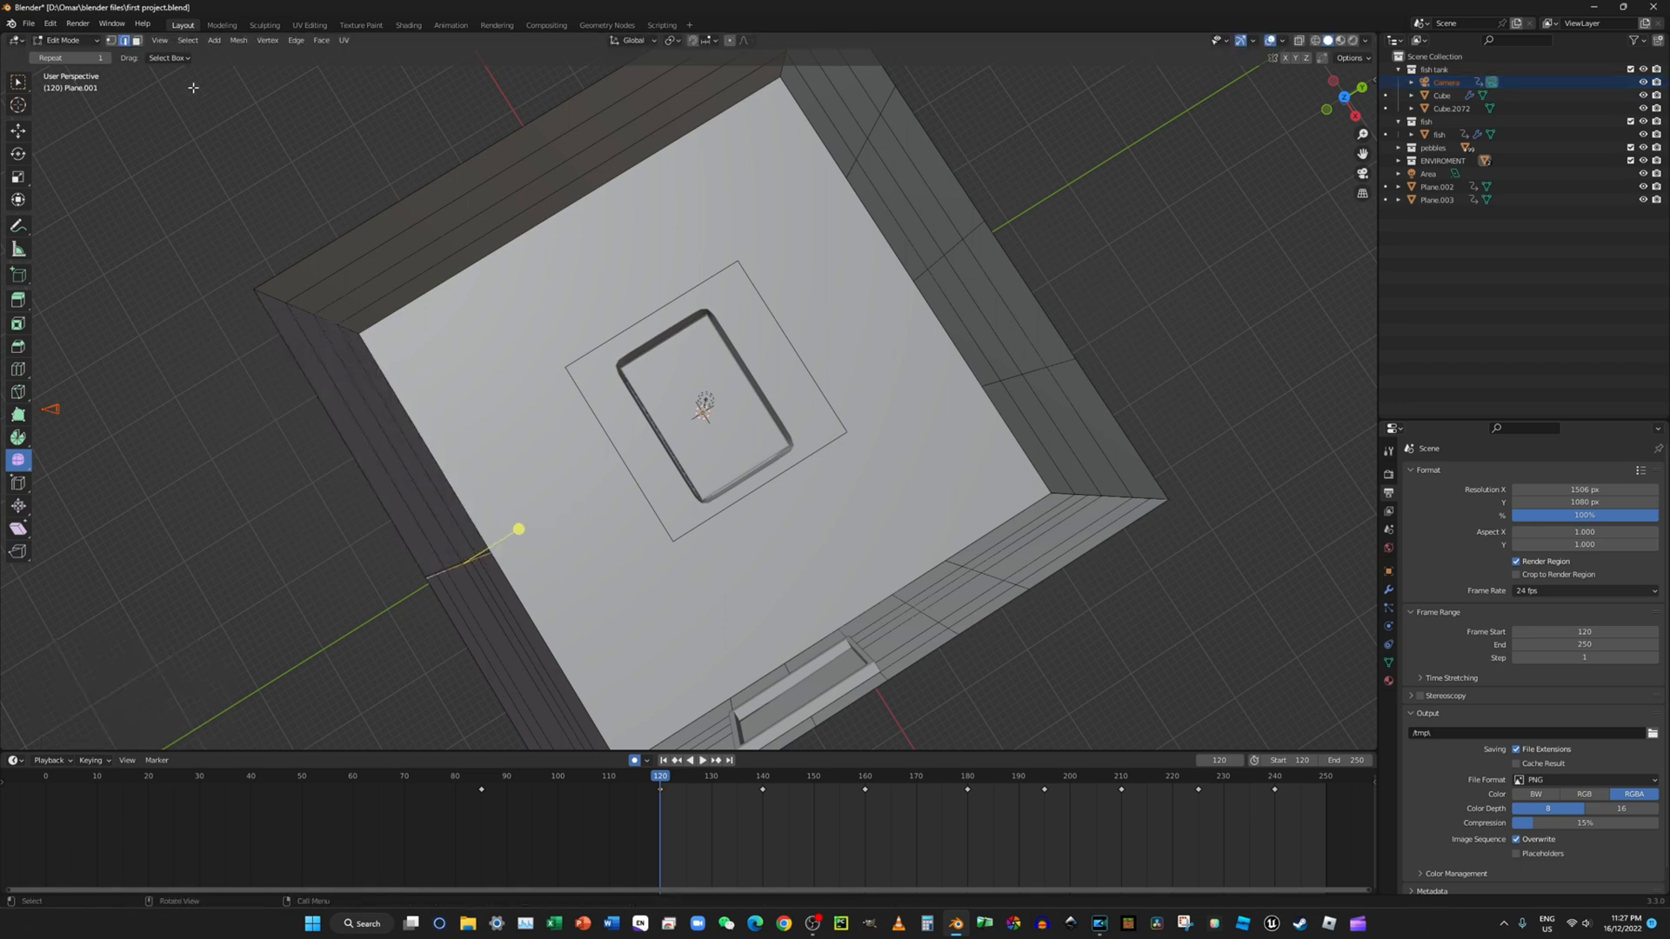
Step: Return to Object Mode and move the camera at frame 120 about 10.1 m in X and 18.5 m in Y
left_click(68, 48)
left_click(65, 42)
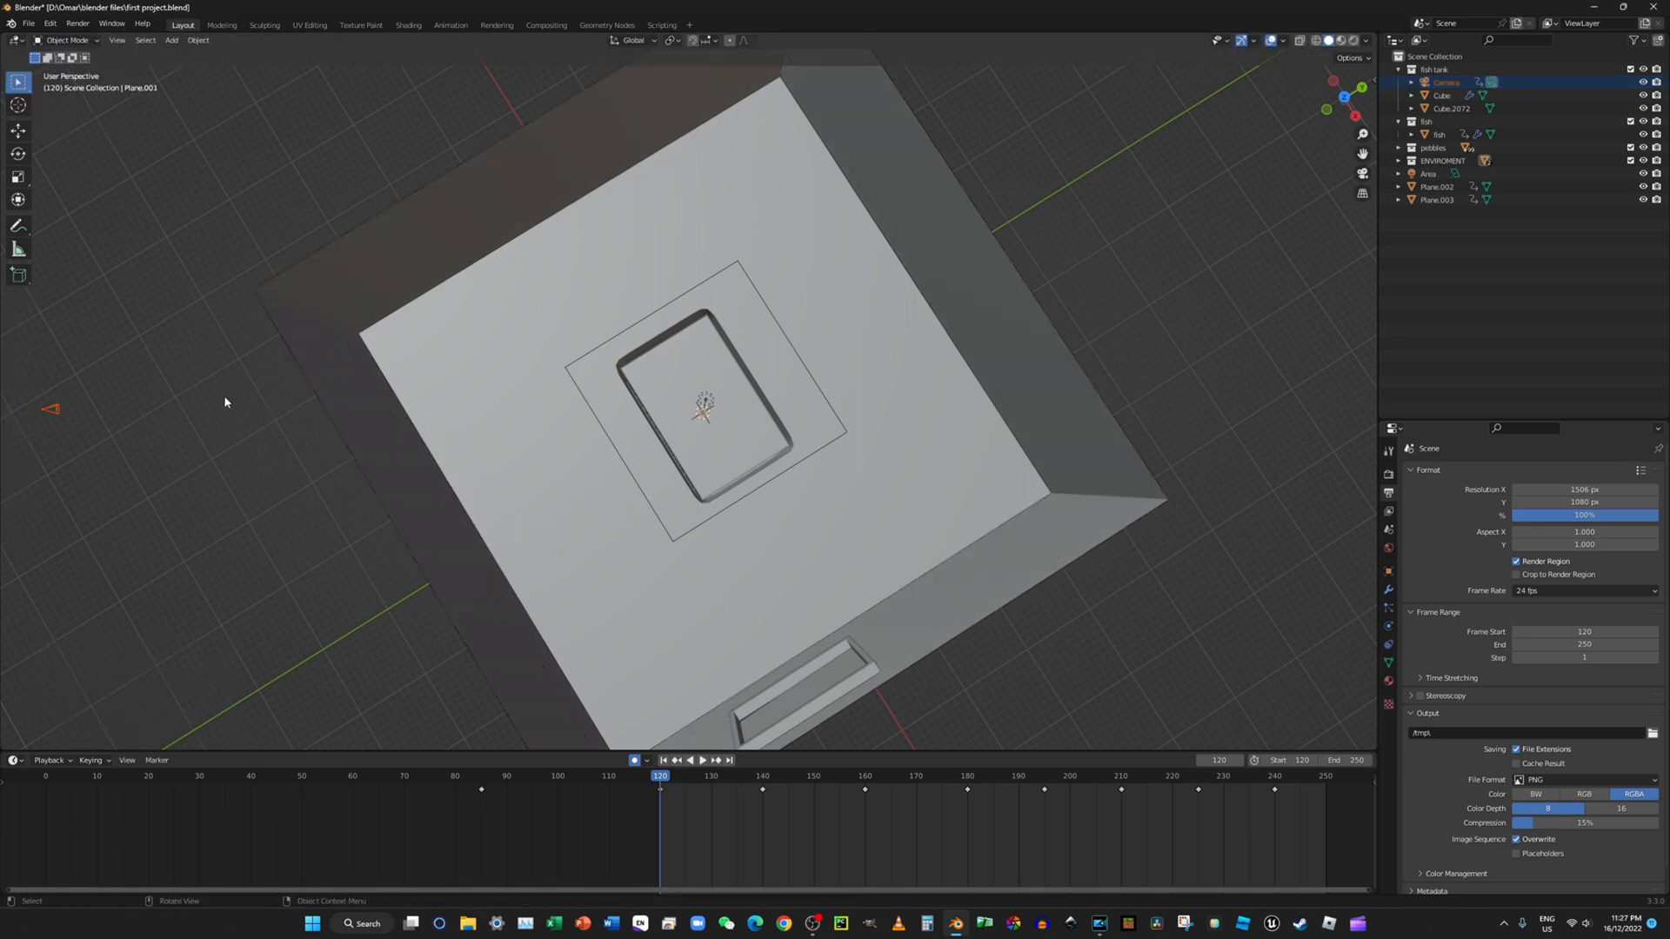
key("g")
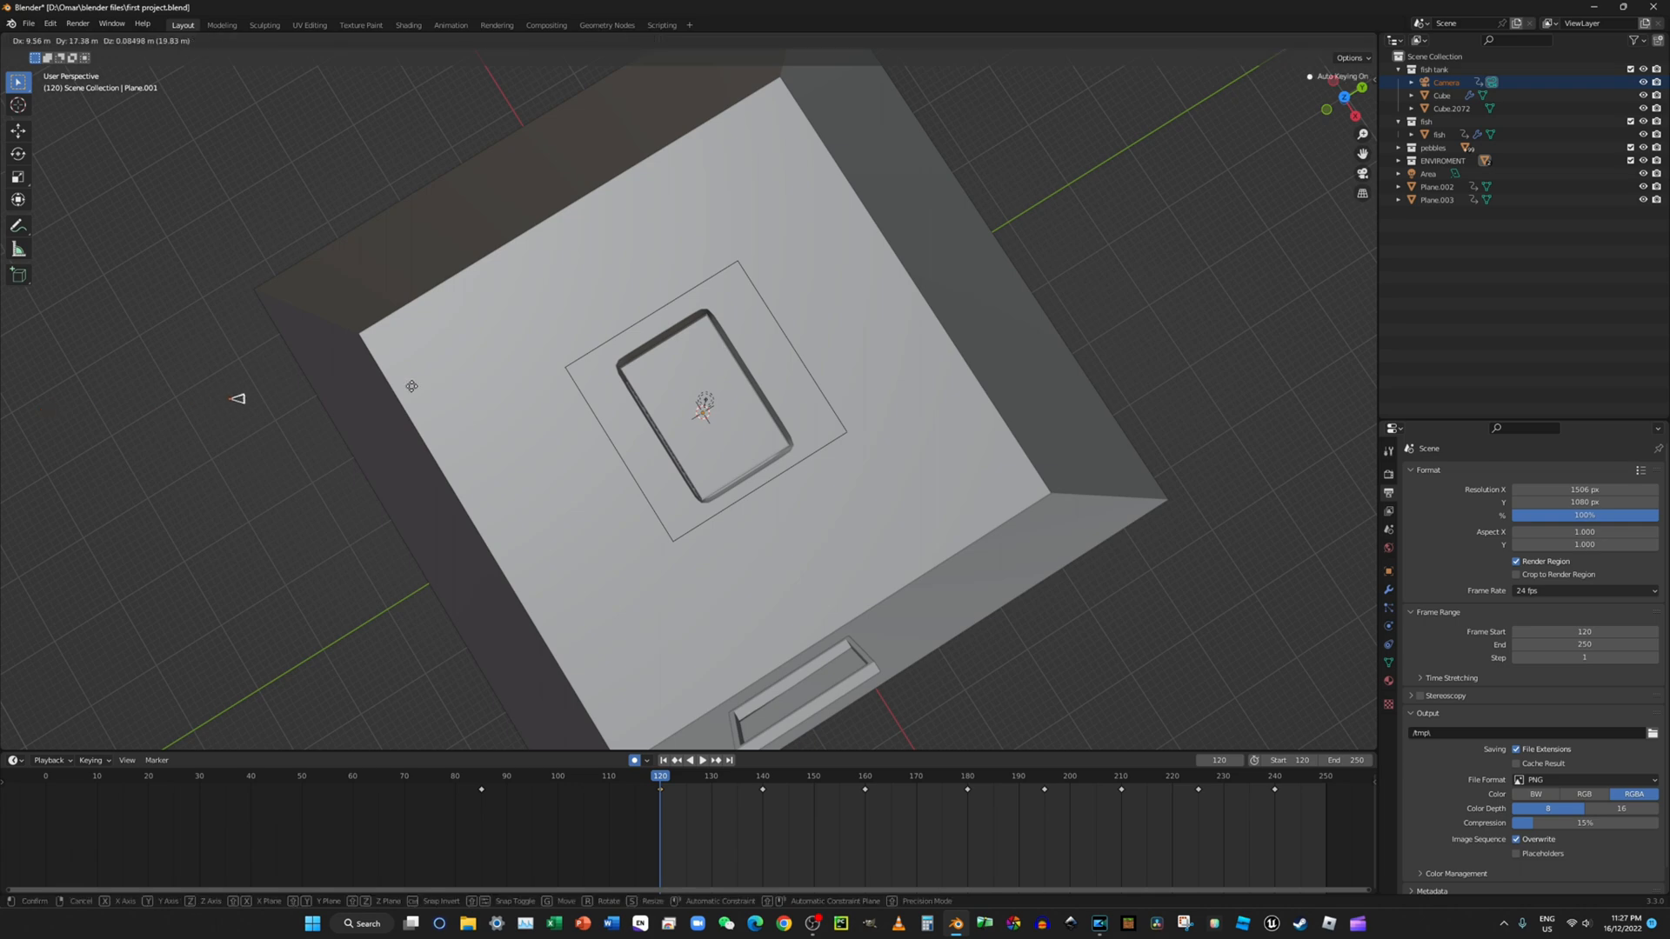
left_click(424, 385)
key("KP_0")
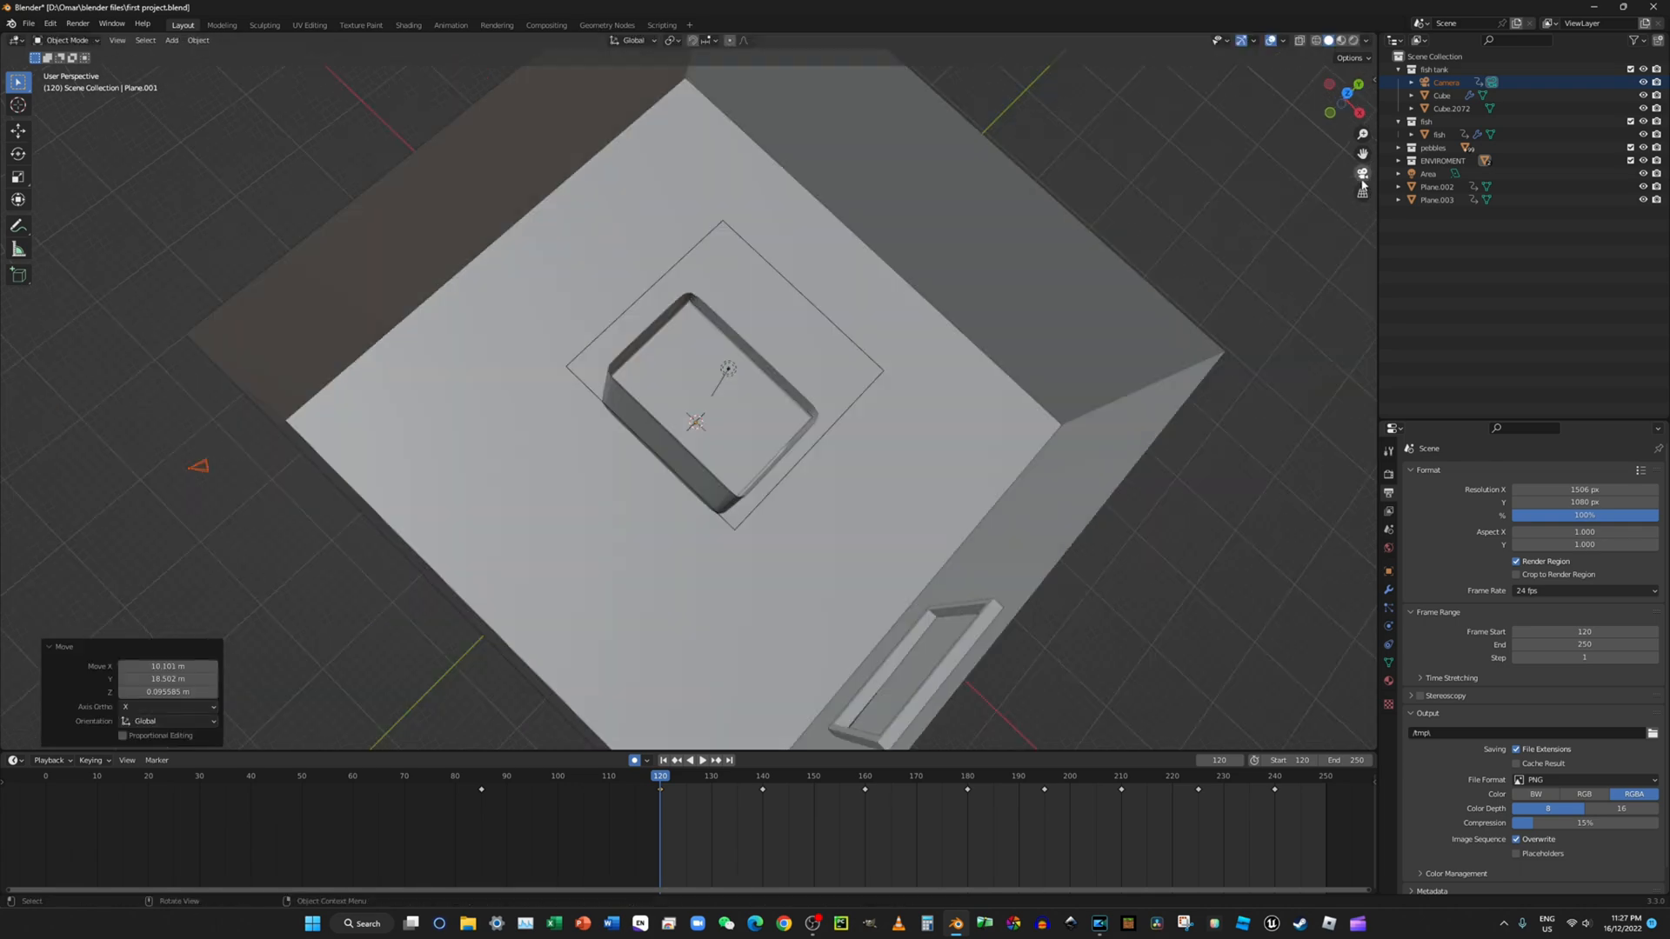
Step: Move the camera at frame 120 further inward, about 4.1 m in X, 9.2 m in Y and 1.6 m in Z
middle_click_drag(1108, 268, 639, 457)
key("g")
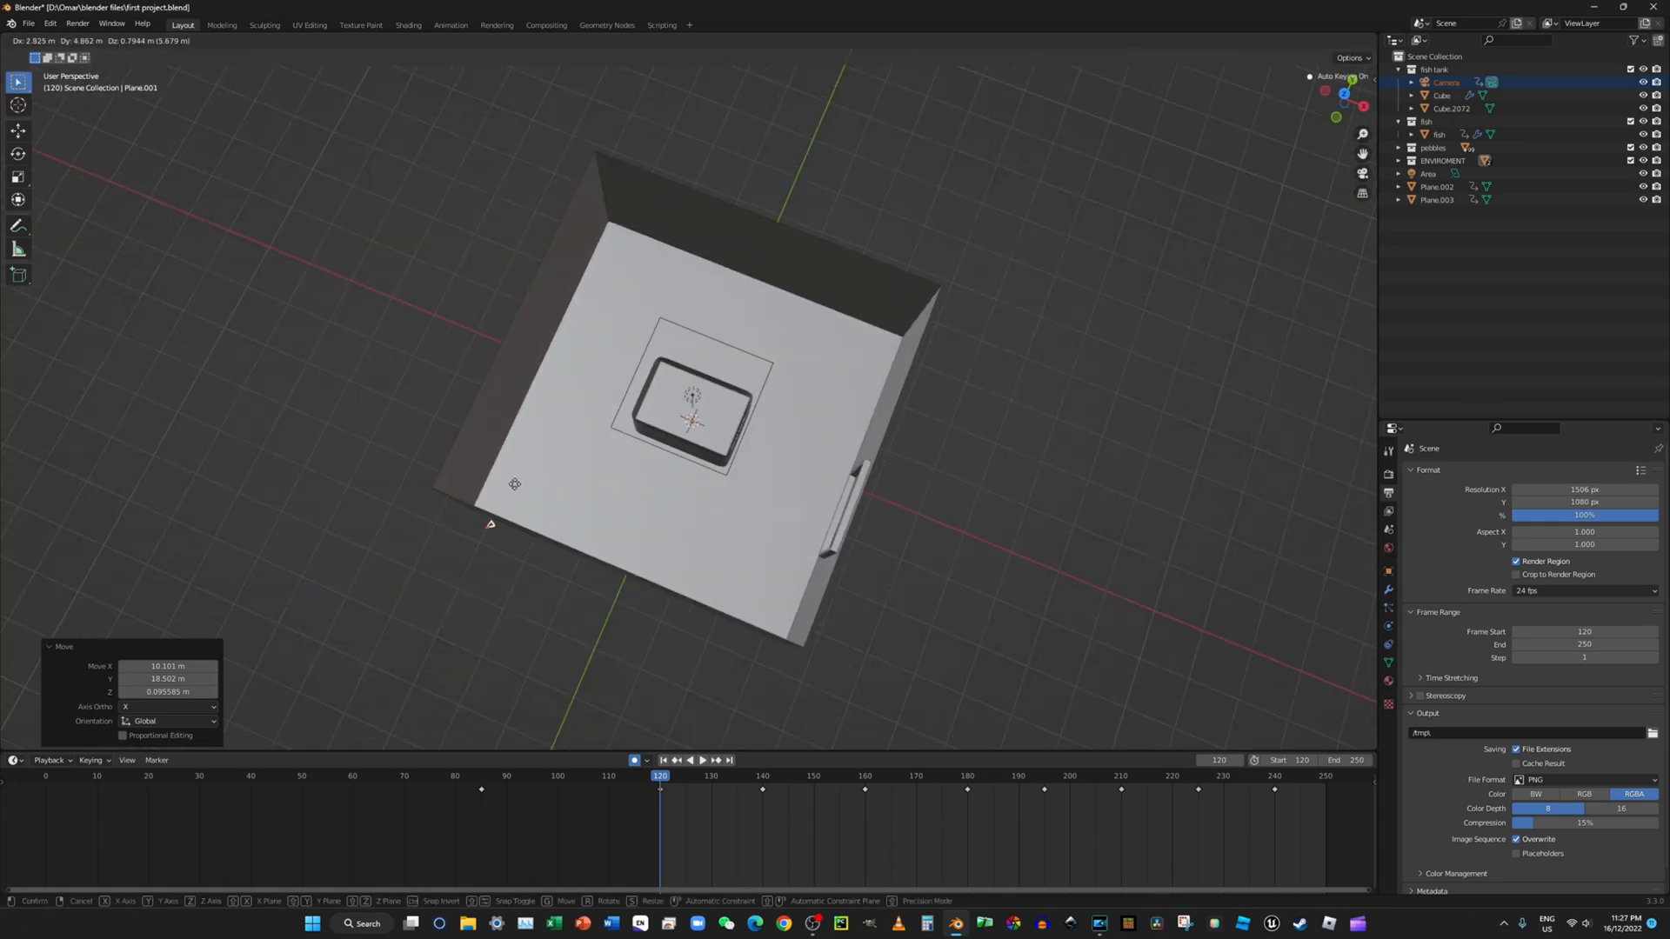
left_click(519, 474)
Step: Play back the animation from the camera view to check where the walls block the tank
left_click(1362, 173)
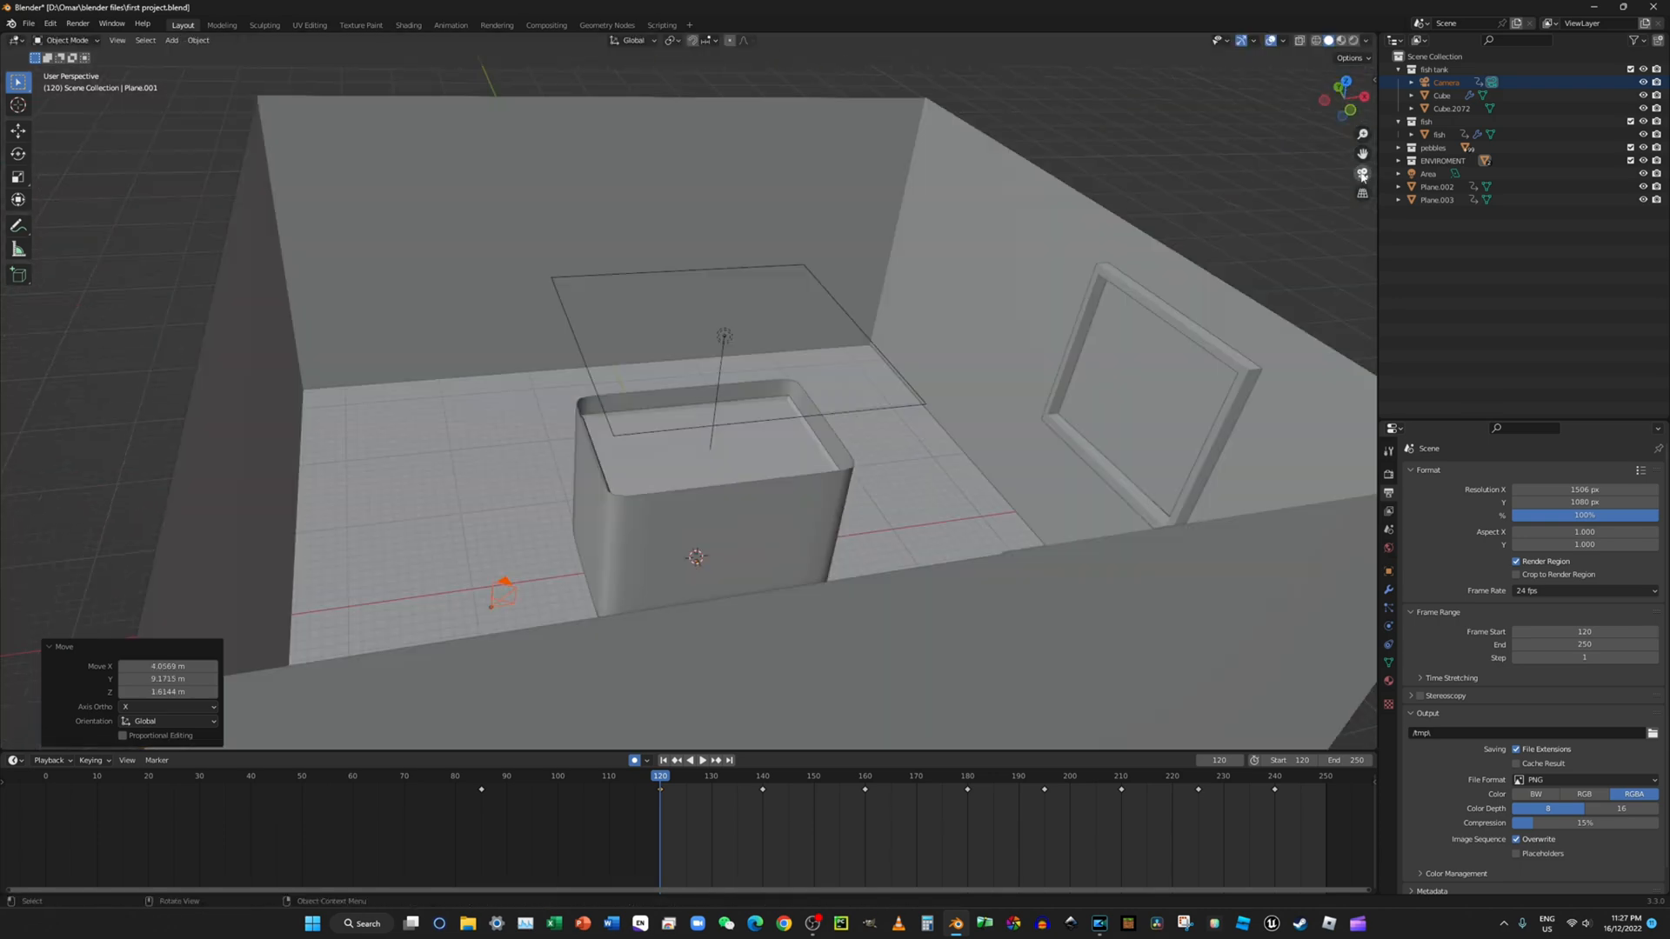
left_click(702, 760)
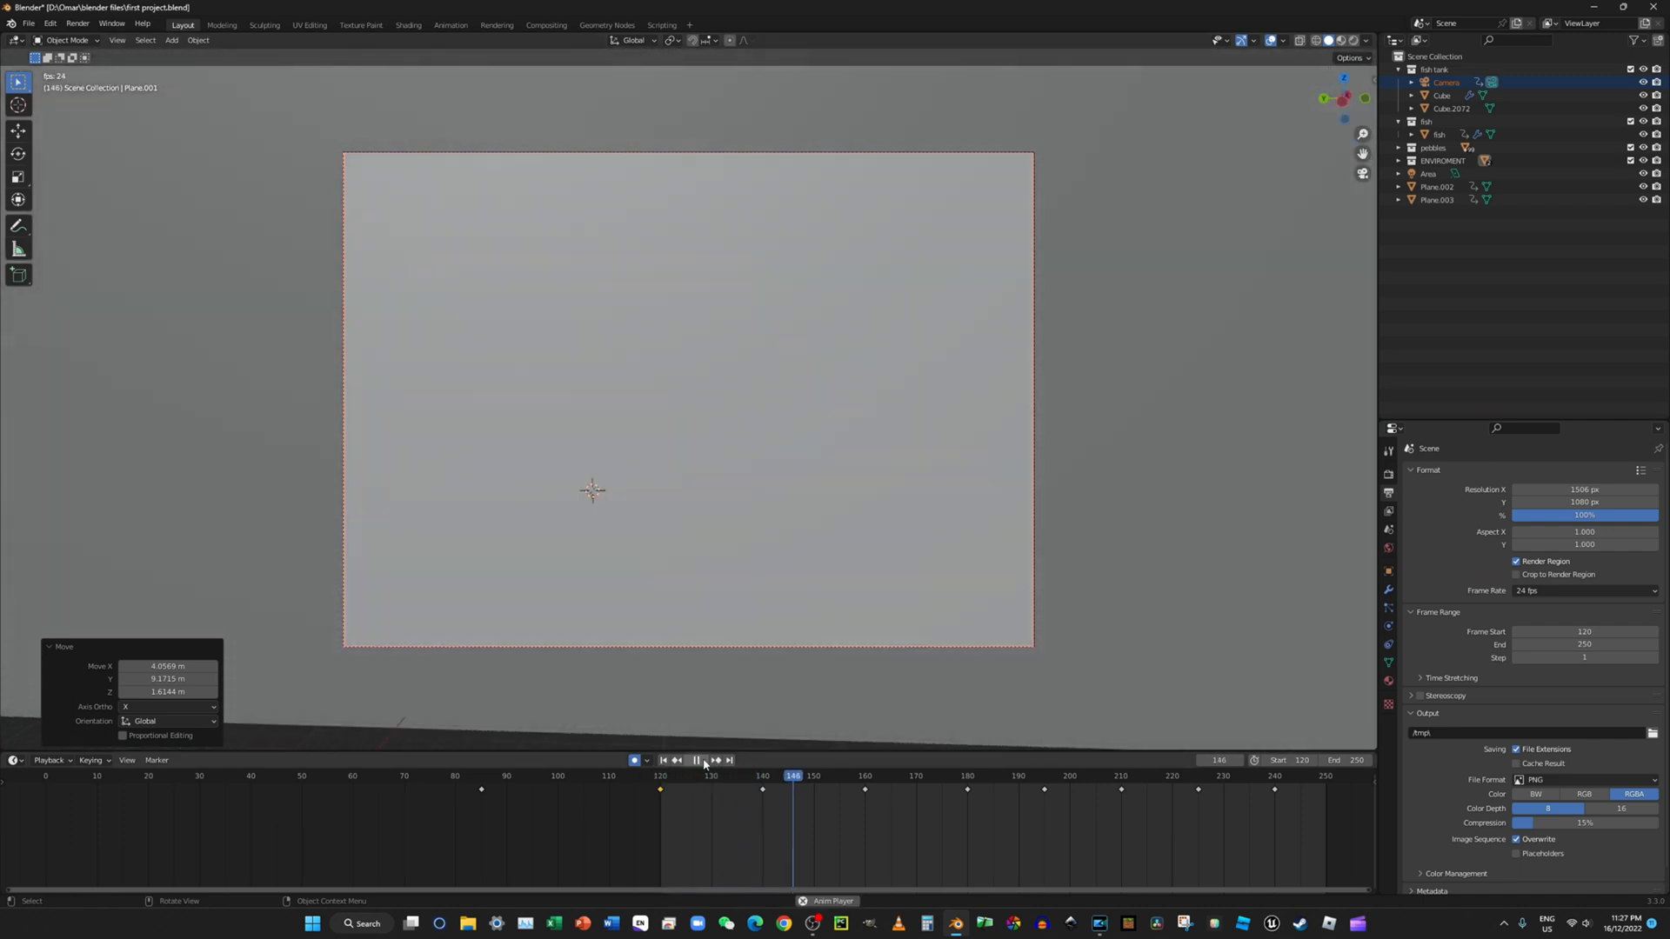
left_click(696, 760)
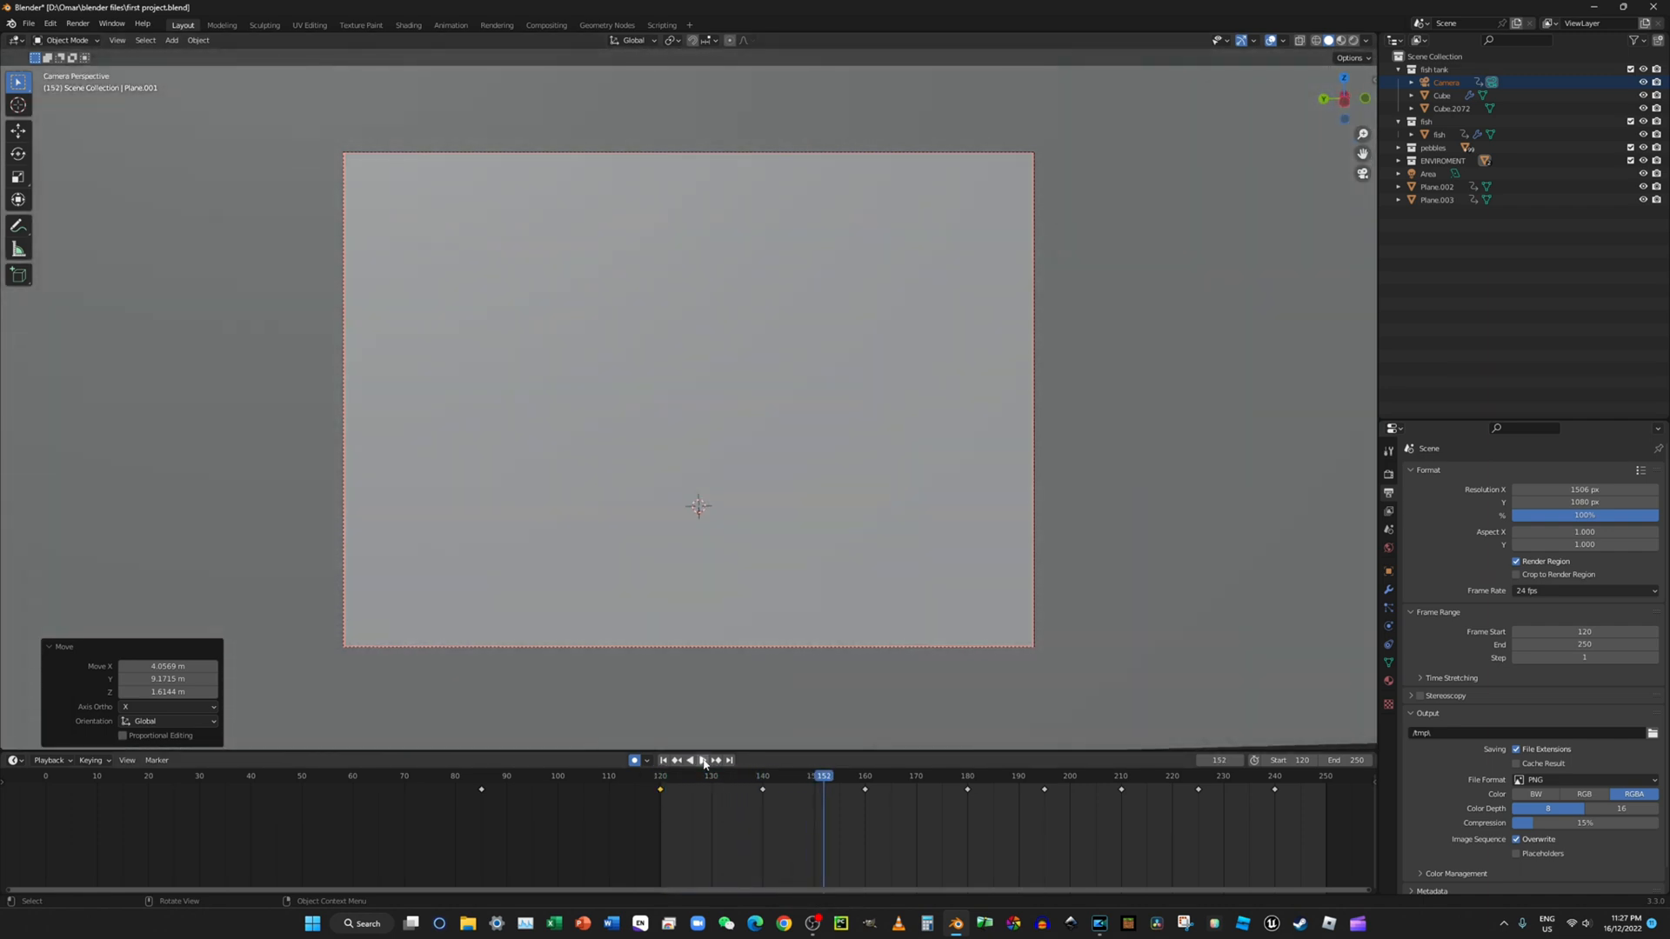
Step: At frame 140, move the camera closer to the tank, about 14.6 m in Y and -2 m in Z
left_click(763, 792)
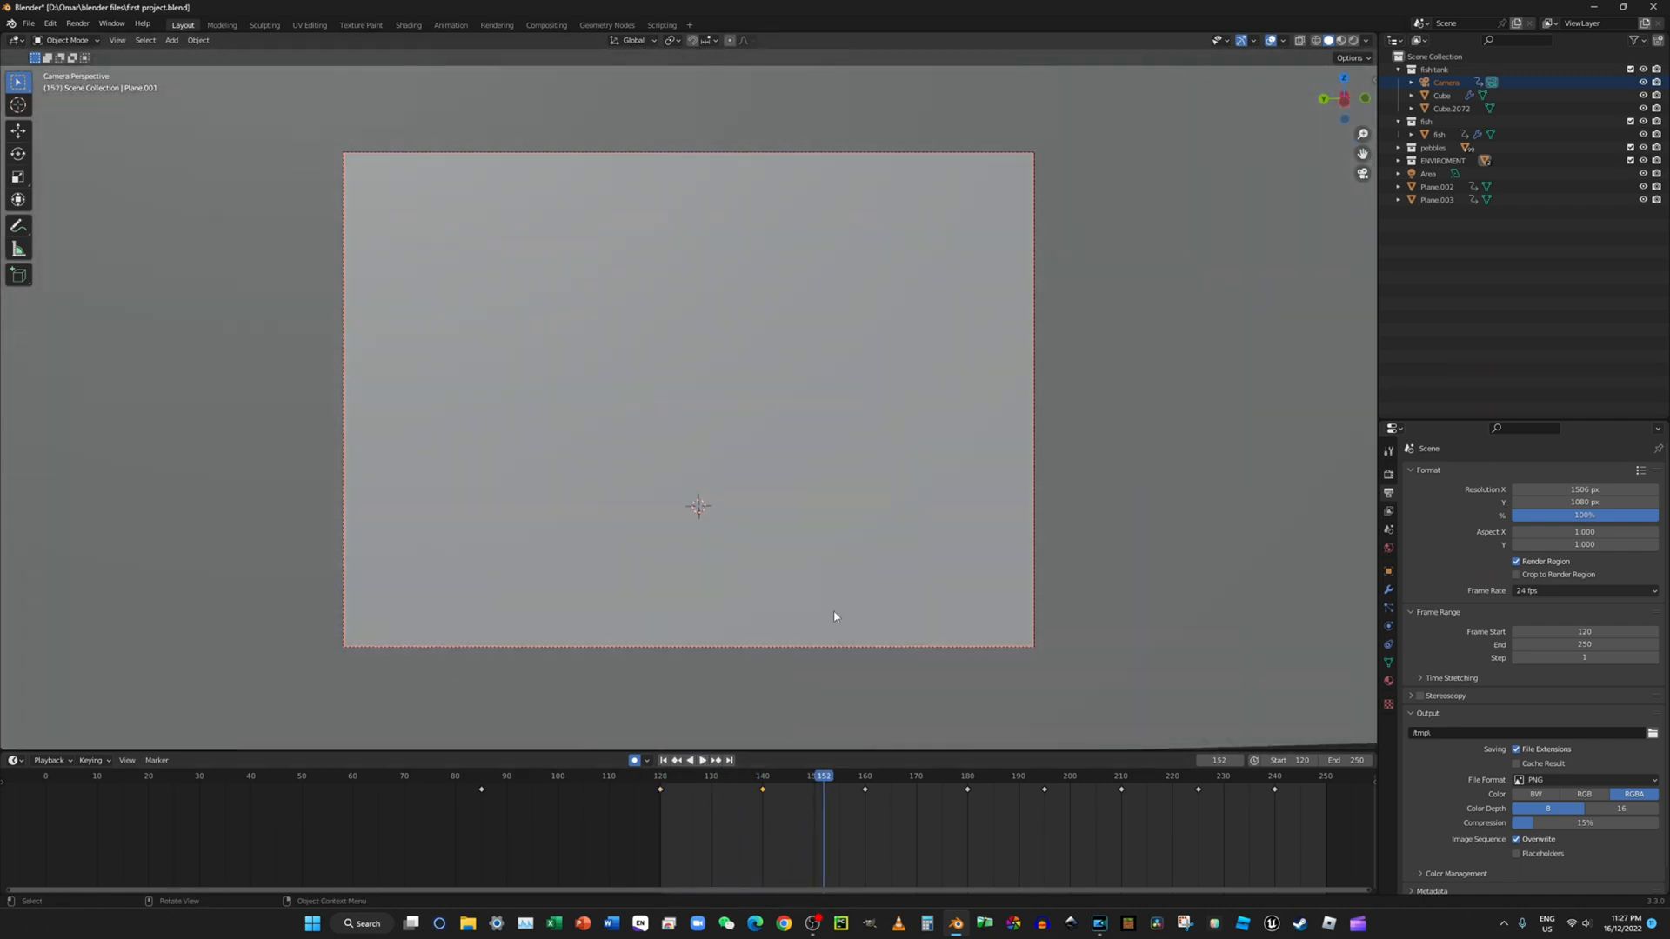
left_click_drag(813, 780, 790, 782)
key("space")
middle_click_drag(965, 485, 827, 602)
key("g")
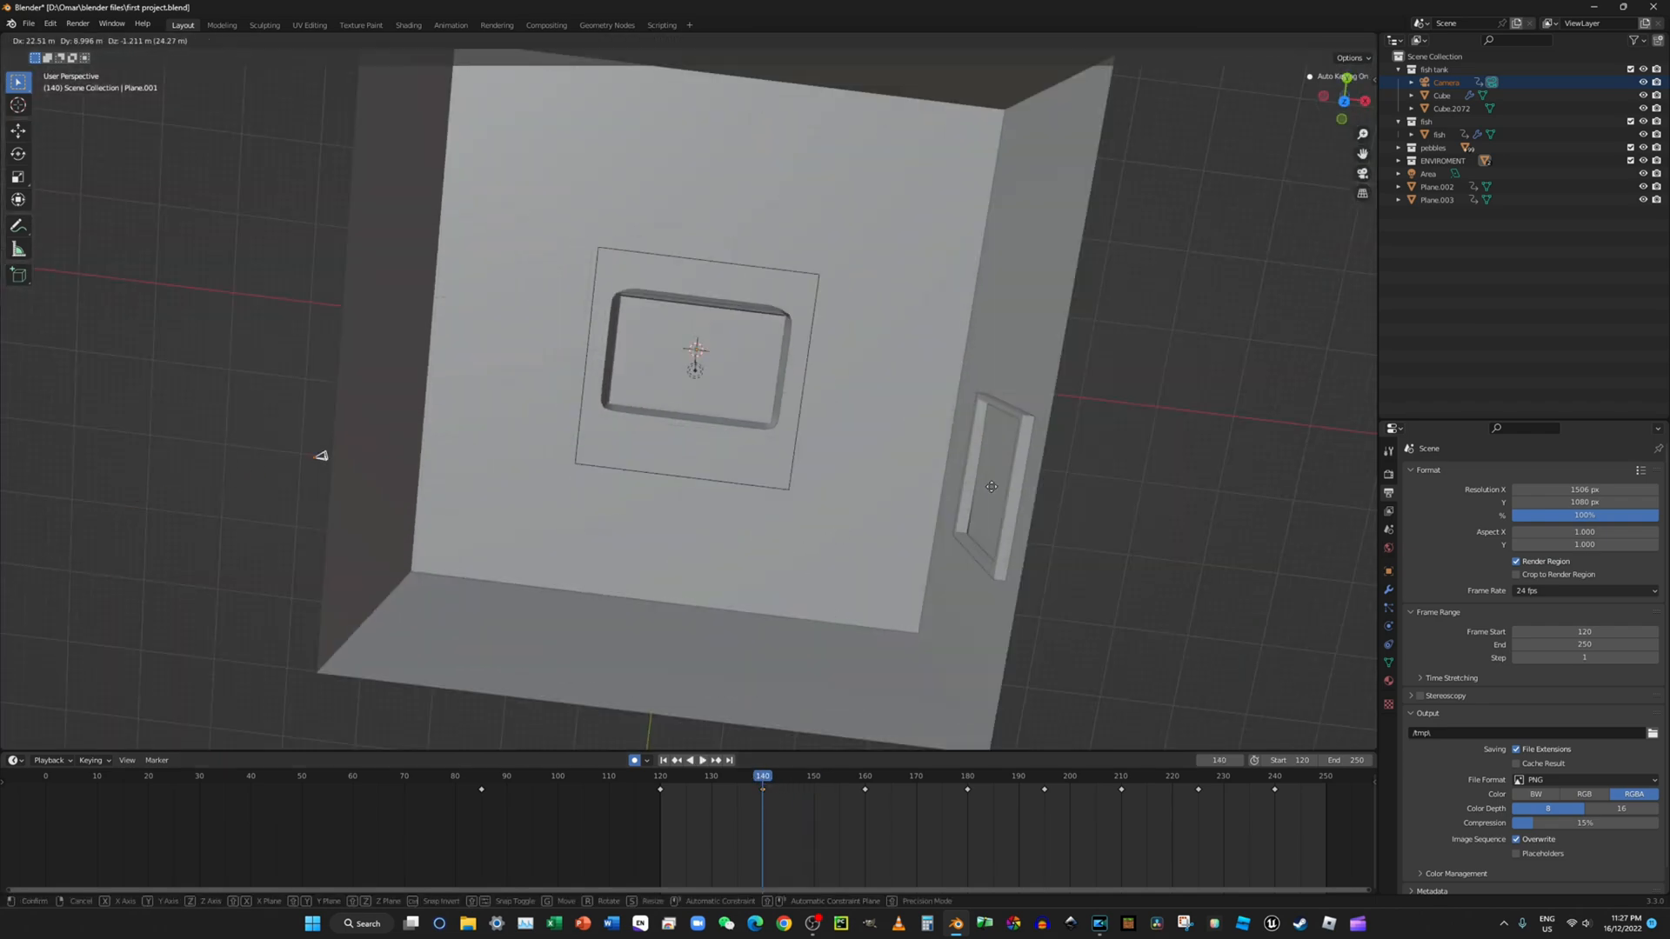
left_click(1068, 459)
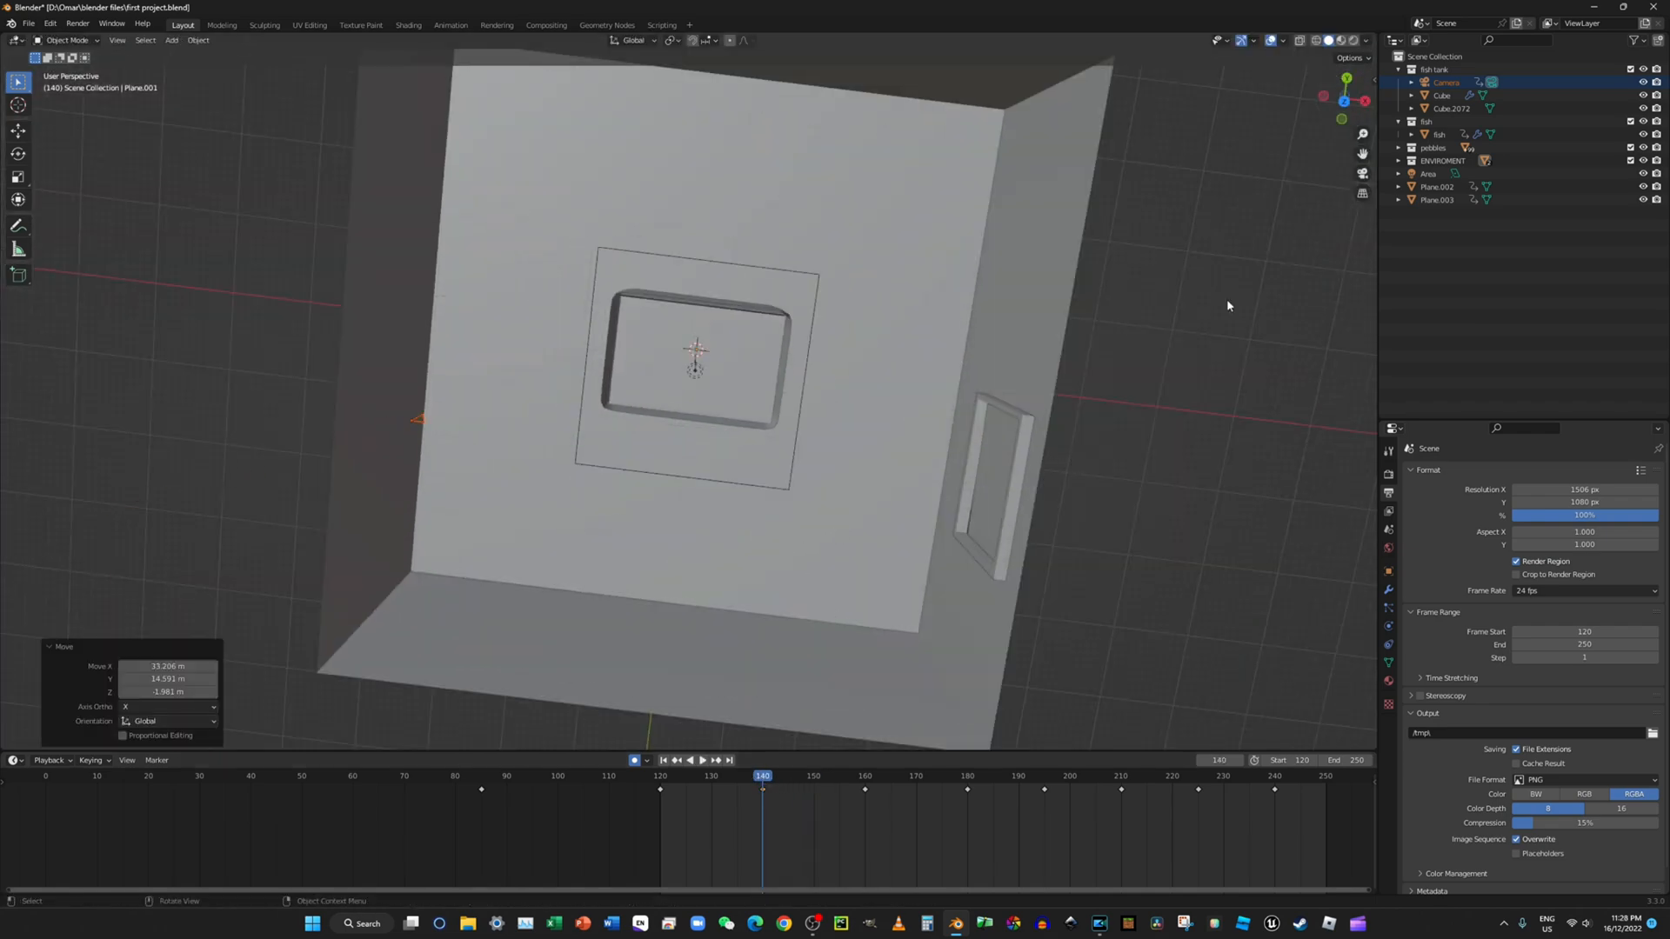
Step: Play back the animation through the camera from frame 120 to check the adjusted camera path
left_click_drag(767, 778, 659, 778)
left_click(1370, 177)
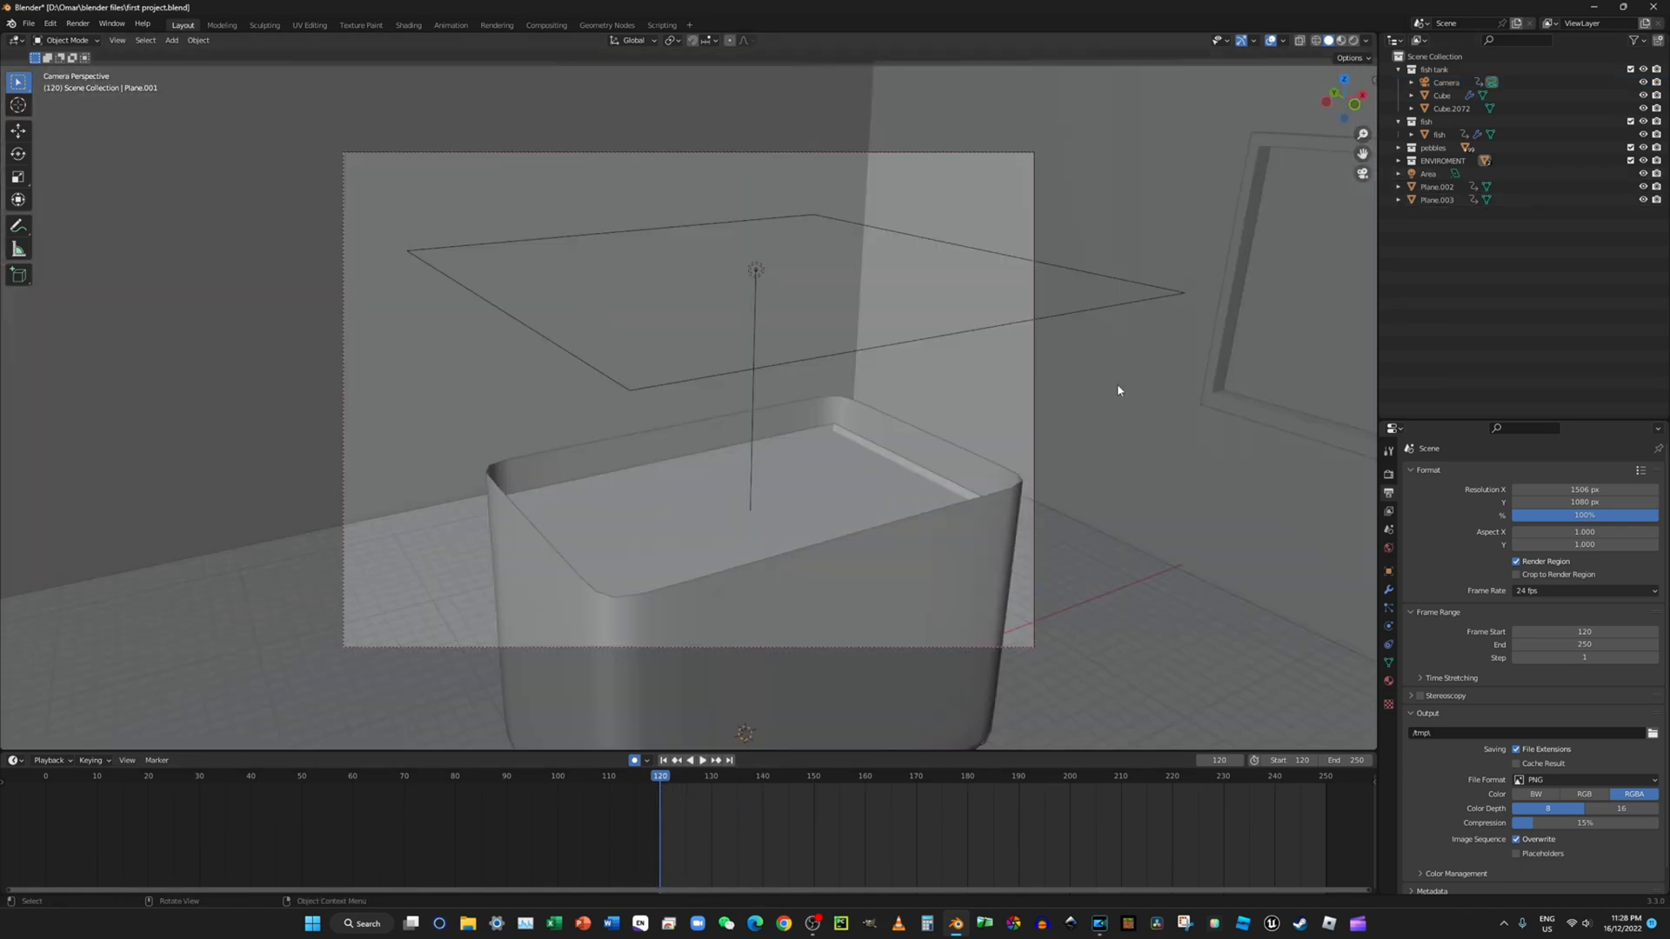
left_click(702, 760)
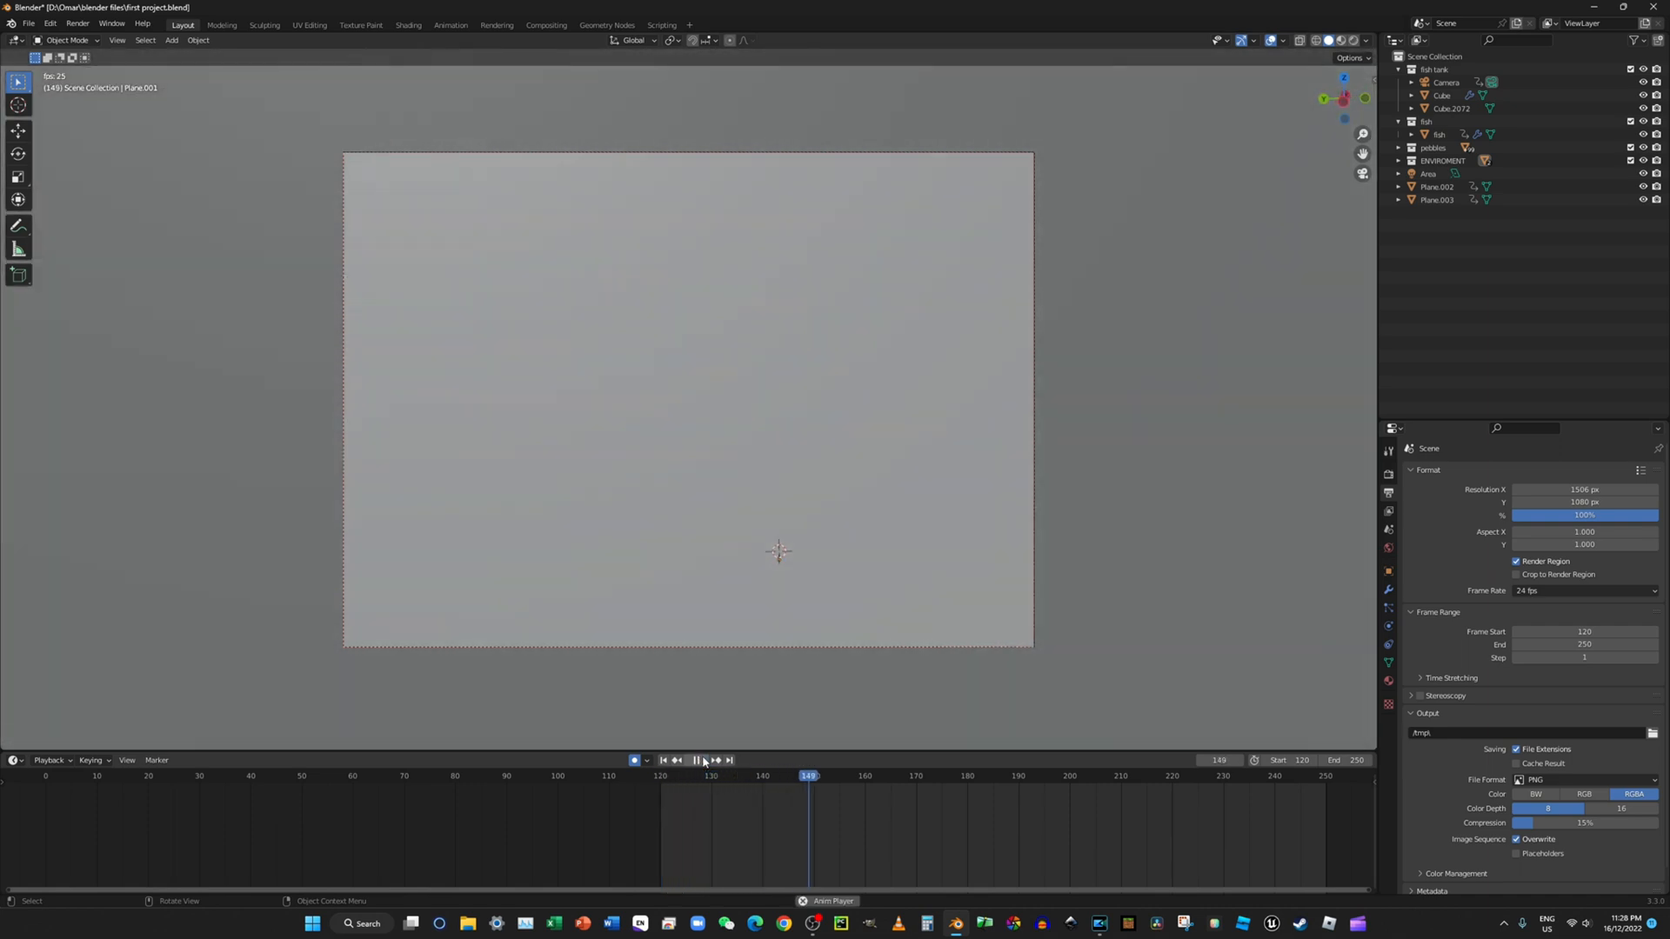
left_click(697, 760)
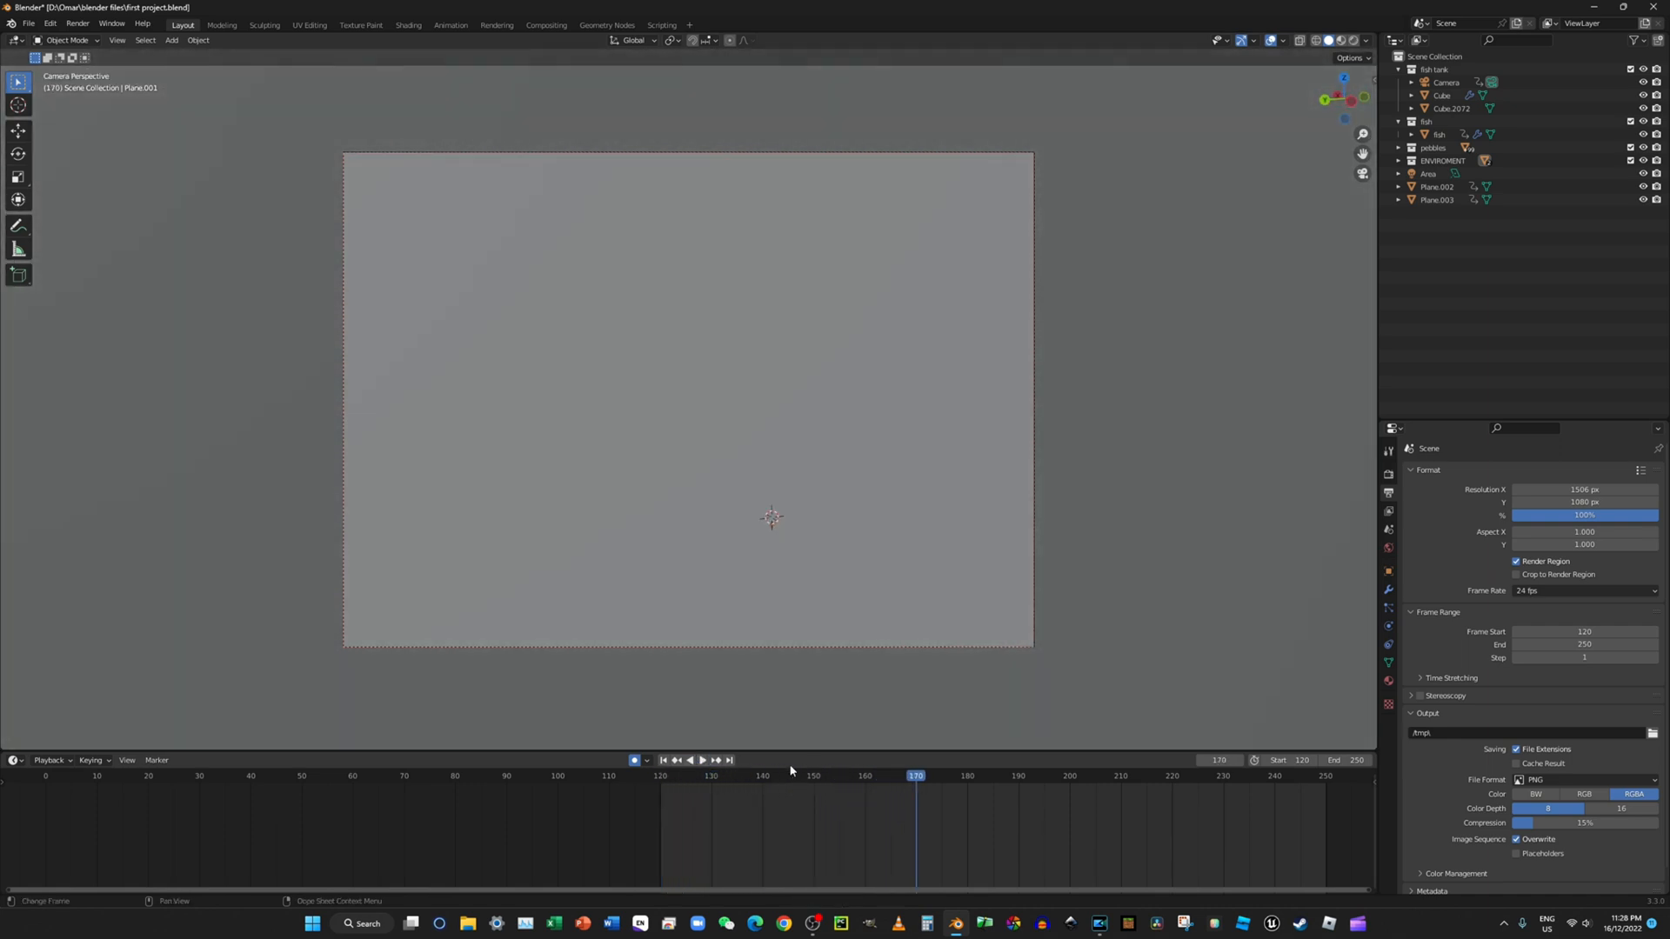
Step: At frame 160, move the camera inward about 35.9 m in X, 0.33 m in Y and -1.97 m in Z
left_click(1448, 84)
left_click_drag(895, 783, 868, 787)
middle_click_drag(883, 310, 835, 496)
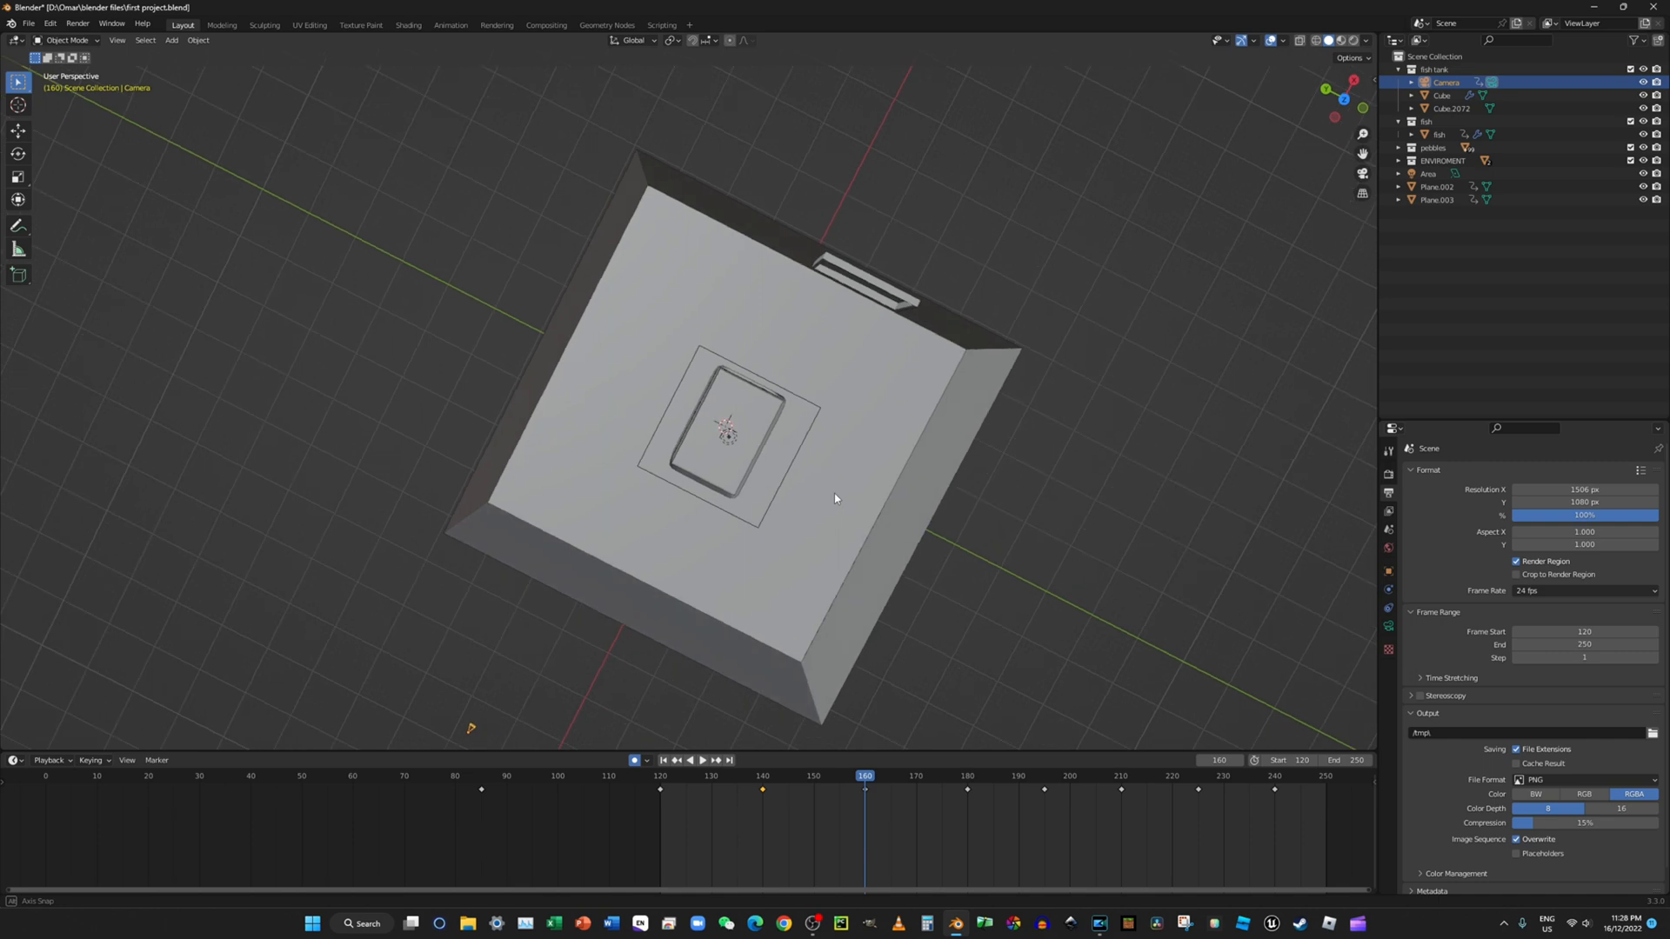
key("g")
left_click(926, 318)
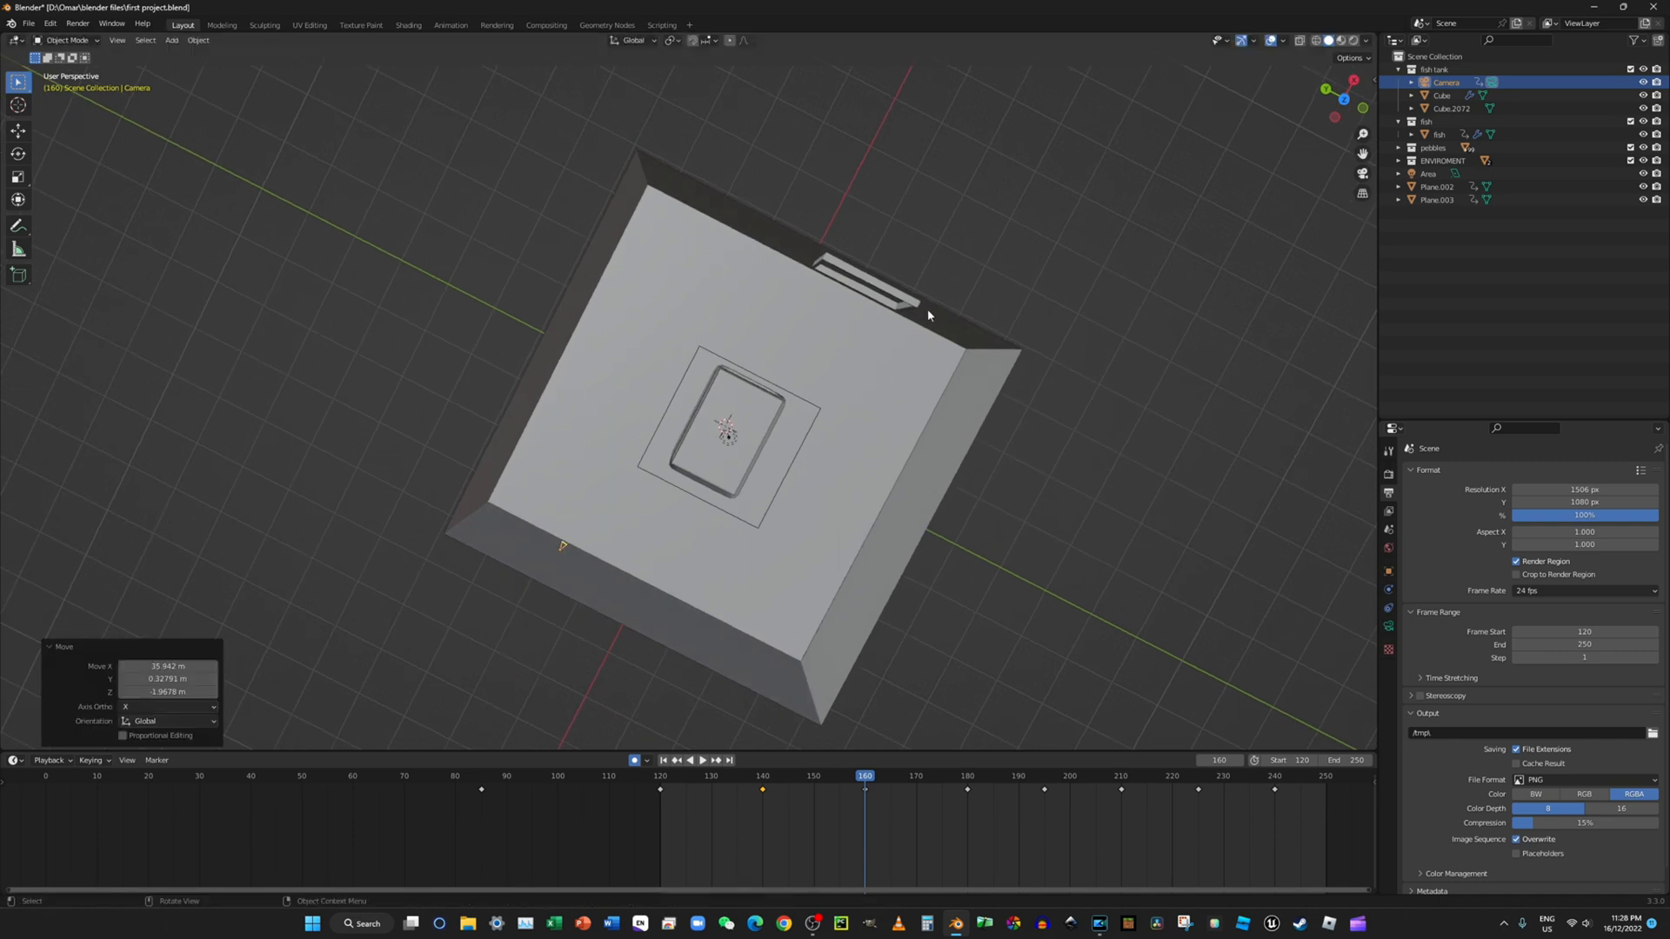
Step: Return to frame 120 and play back the circling camera shot to review the frame 160 change
left_click(1363, 173)
left_click_drag(879, 780, 661, 780)
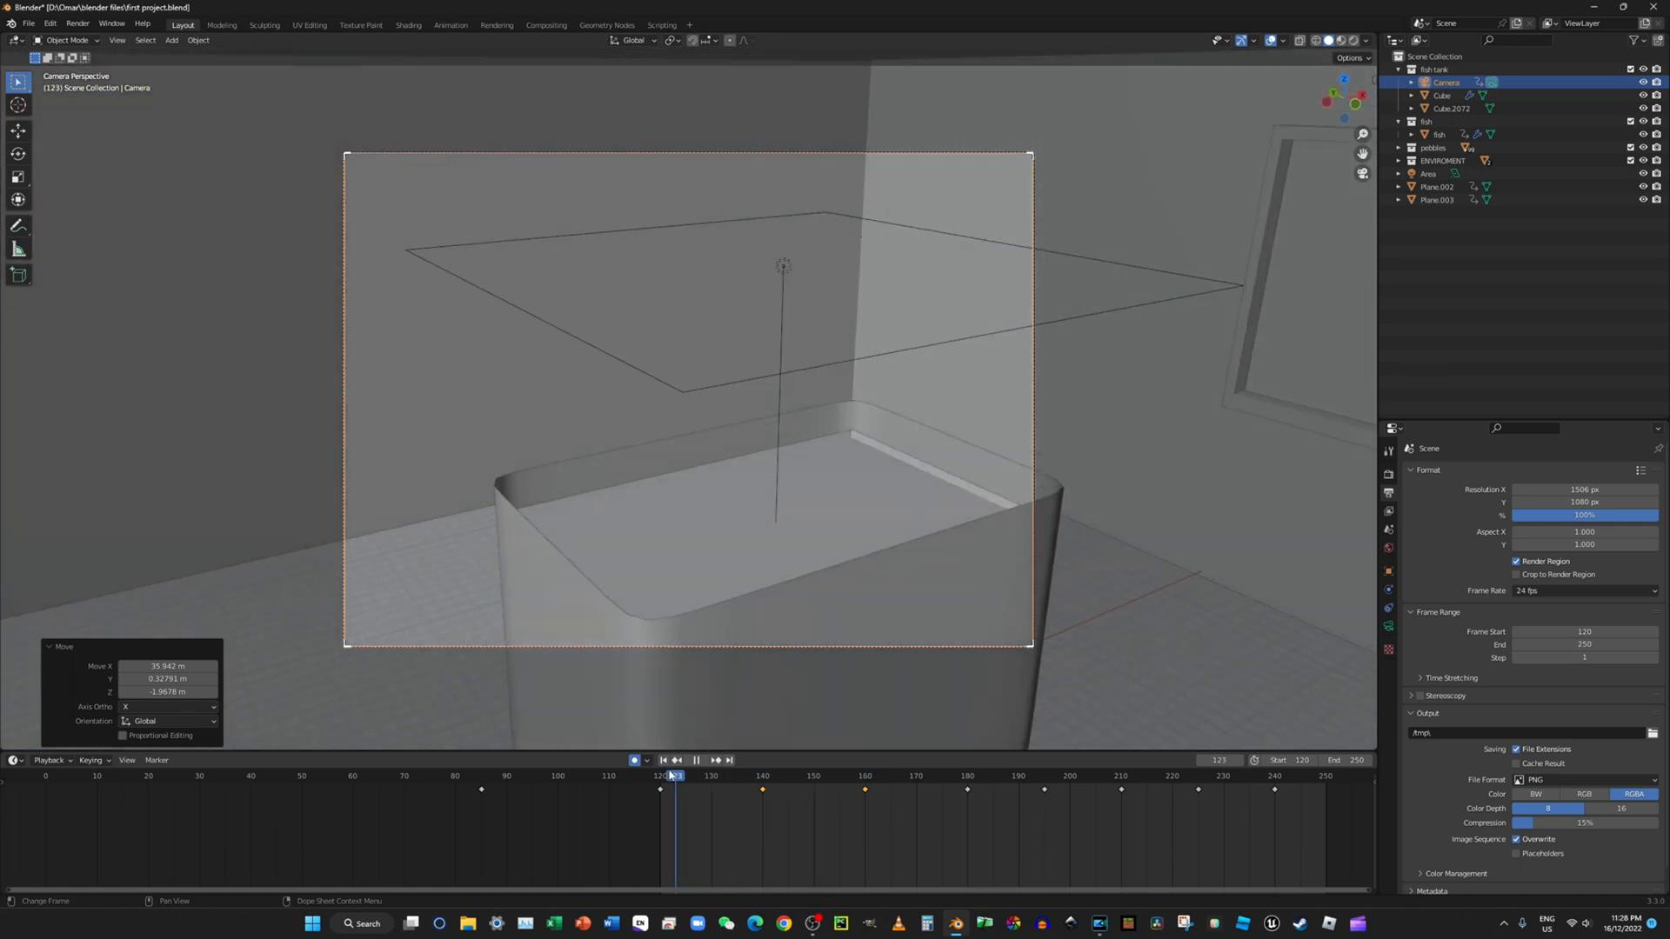
left_click(702, 763)
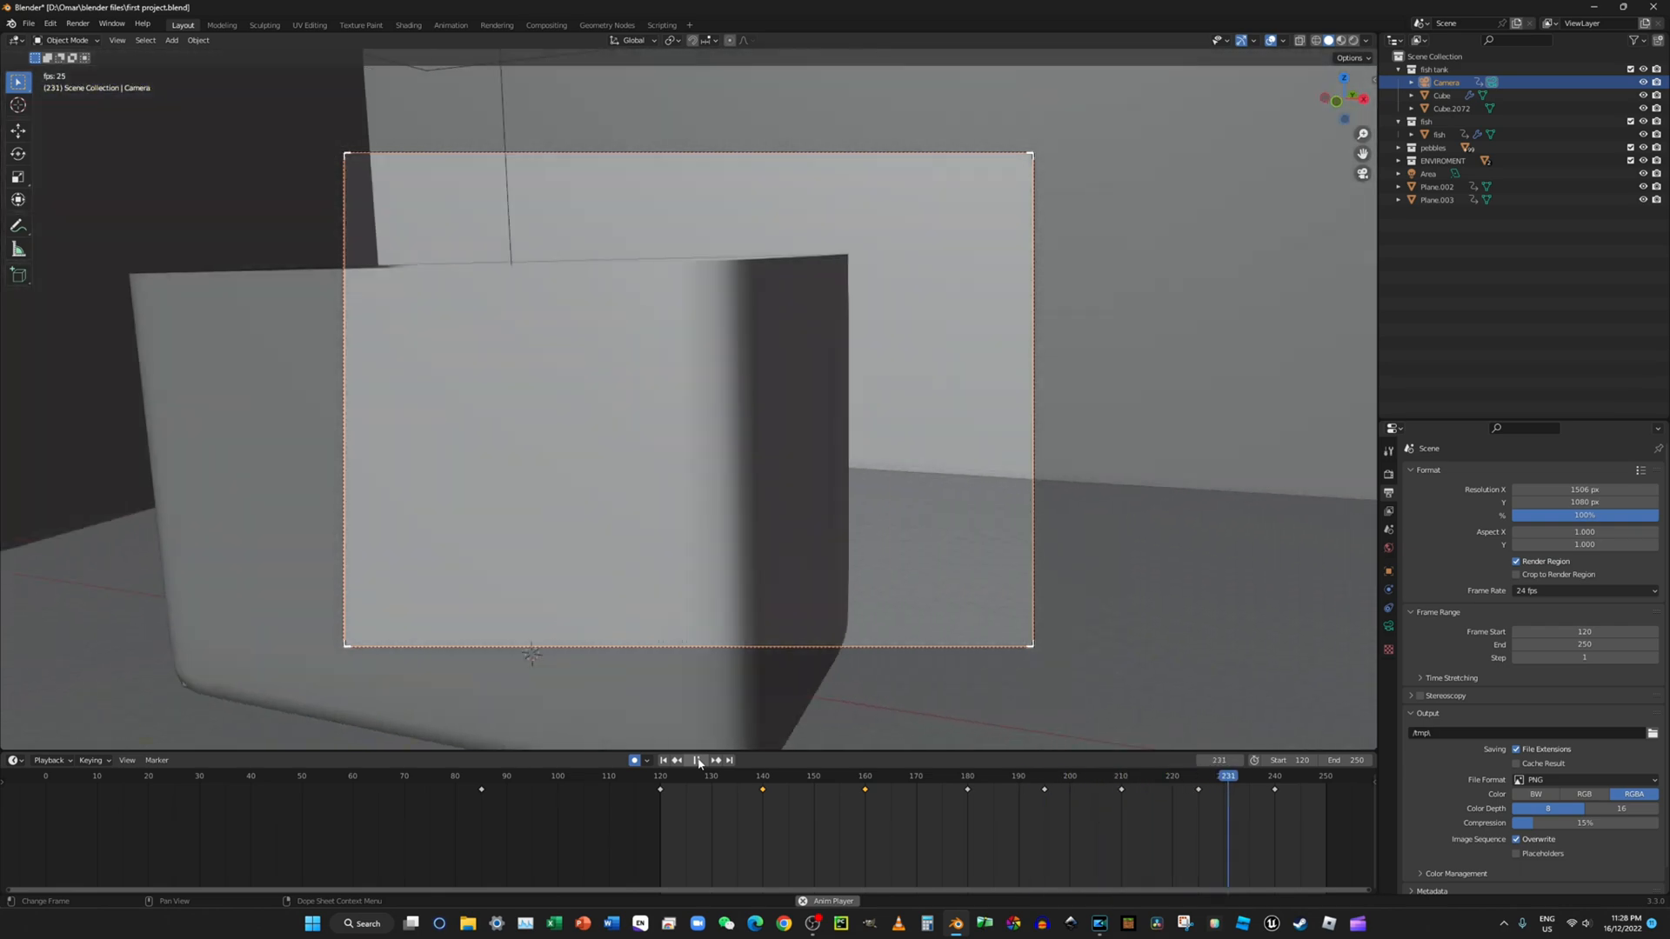
key("Escape")
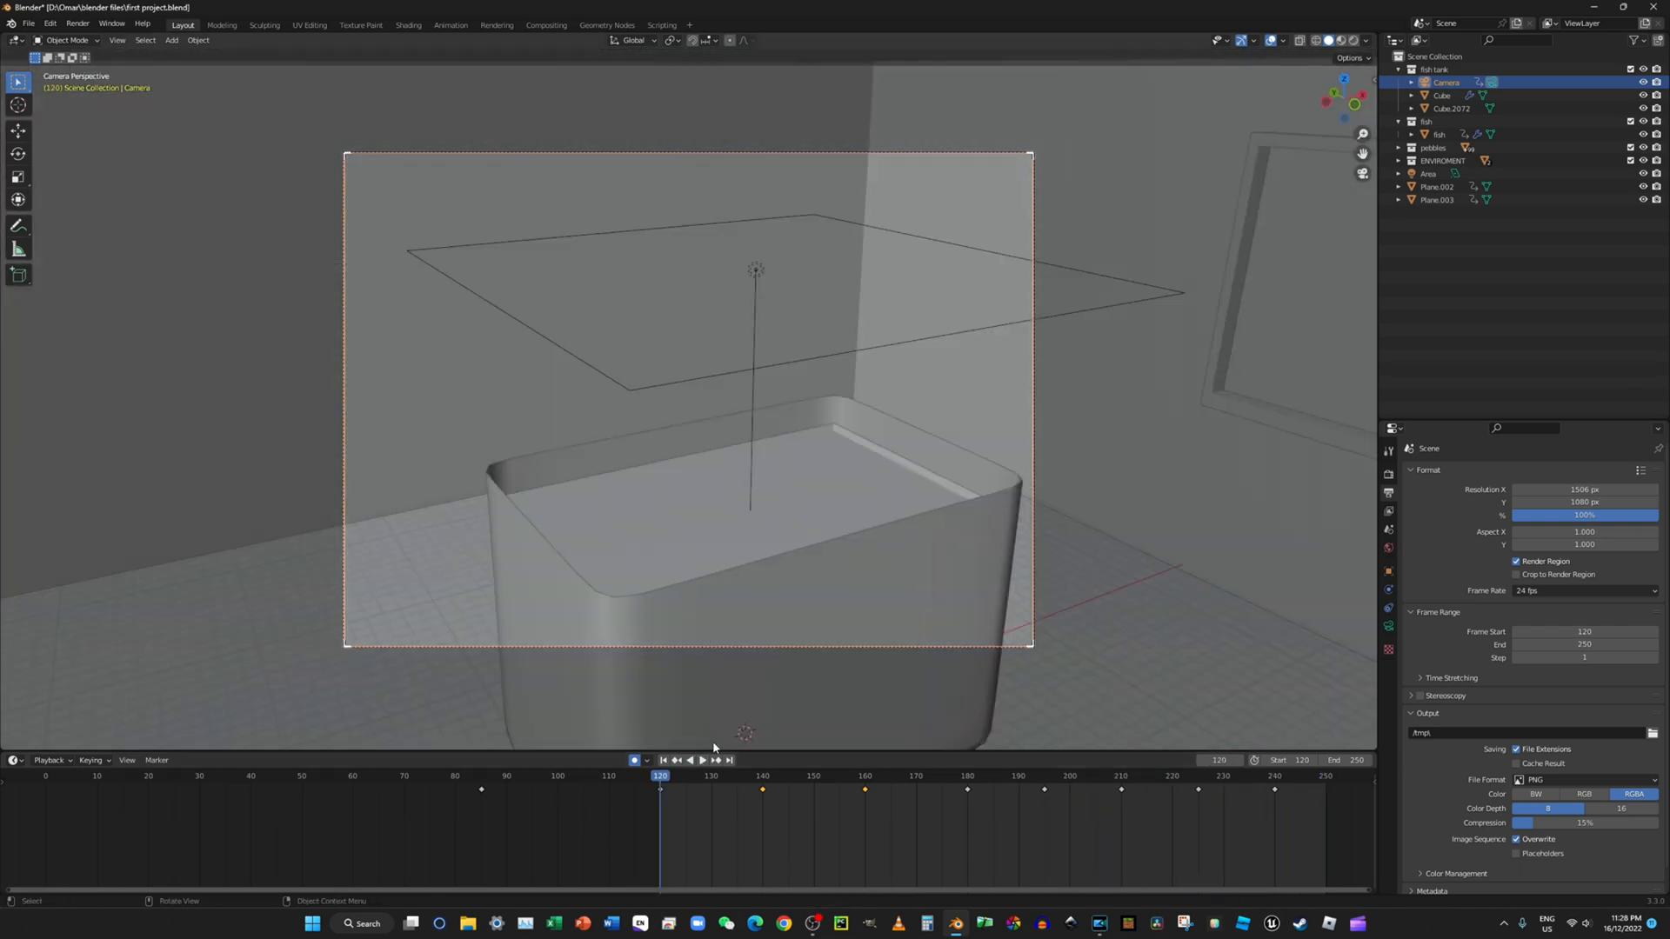
left_click(1362, 174)
middle_click_drag(1247, 250, 1283, 158)
left_click(1360, 174)
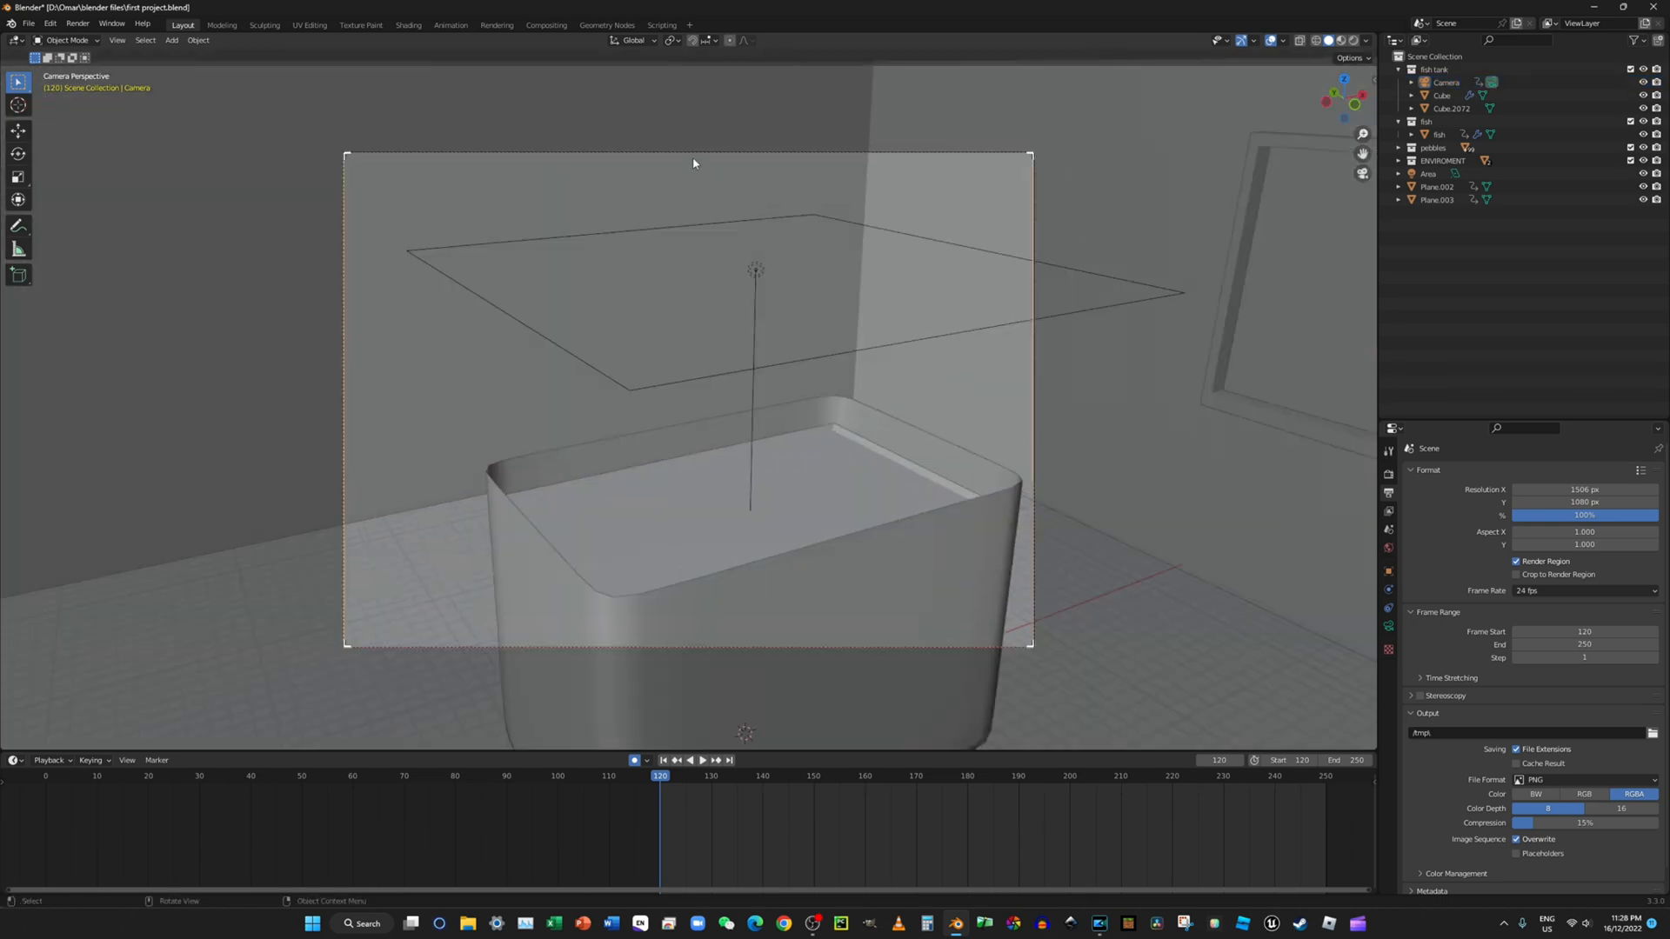
left_click(77, 23)
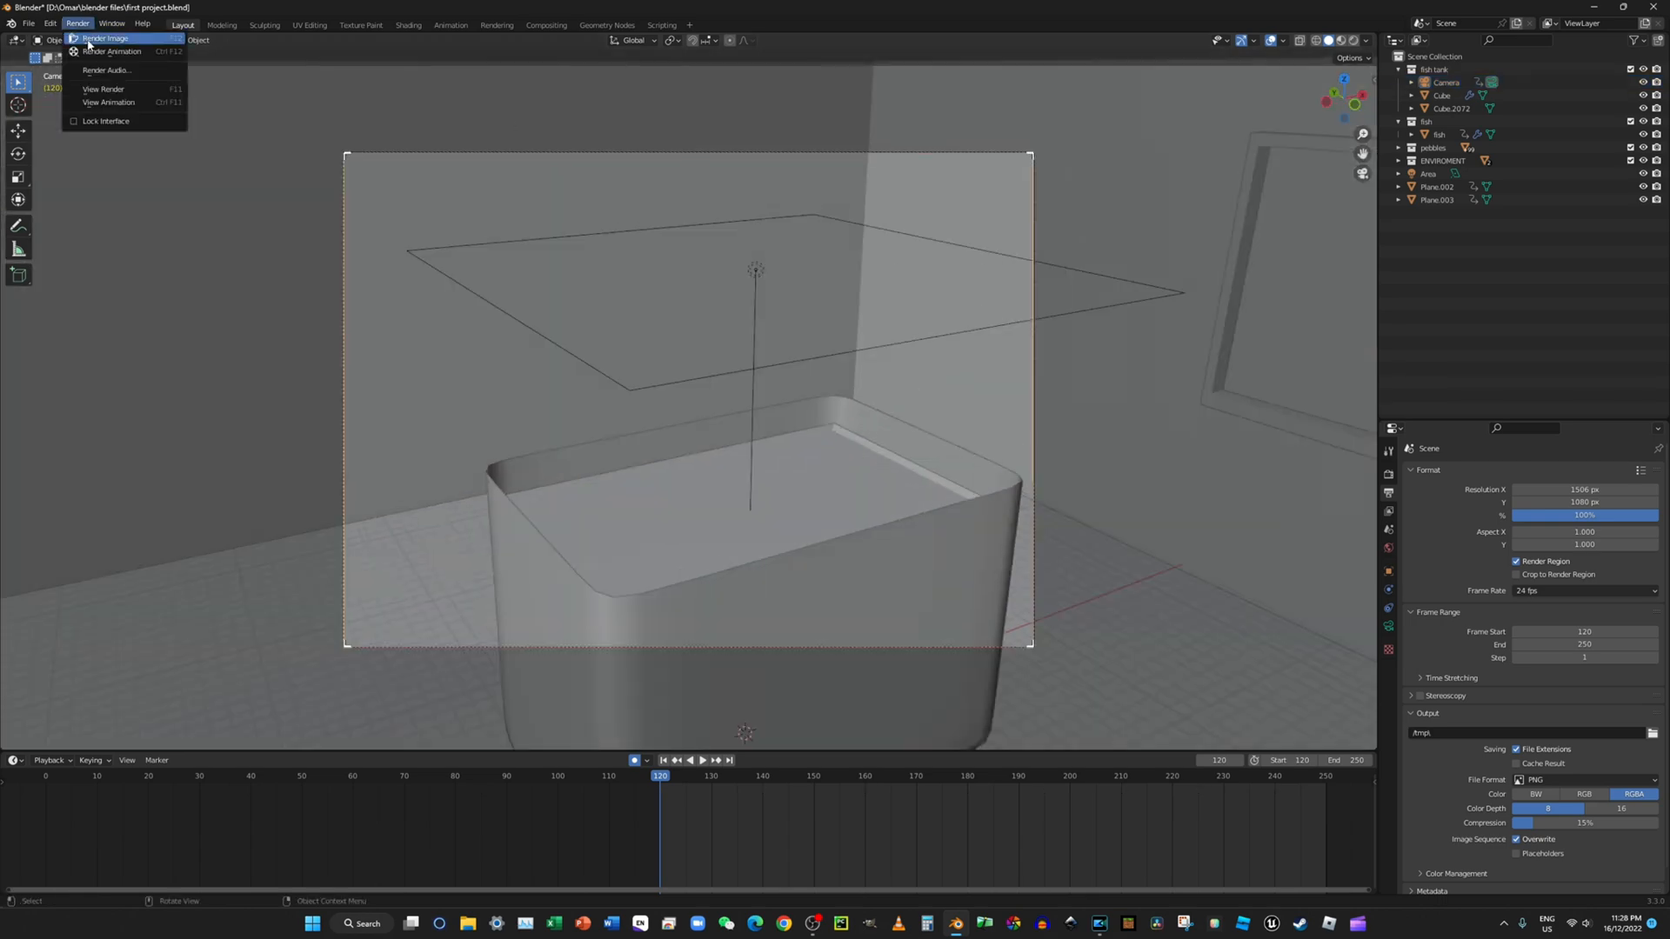
left_click(93, 54)
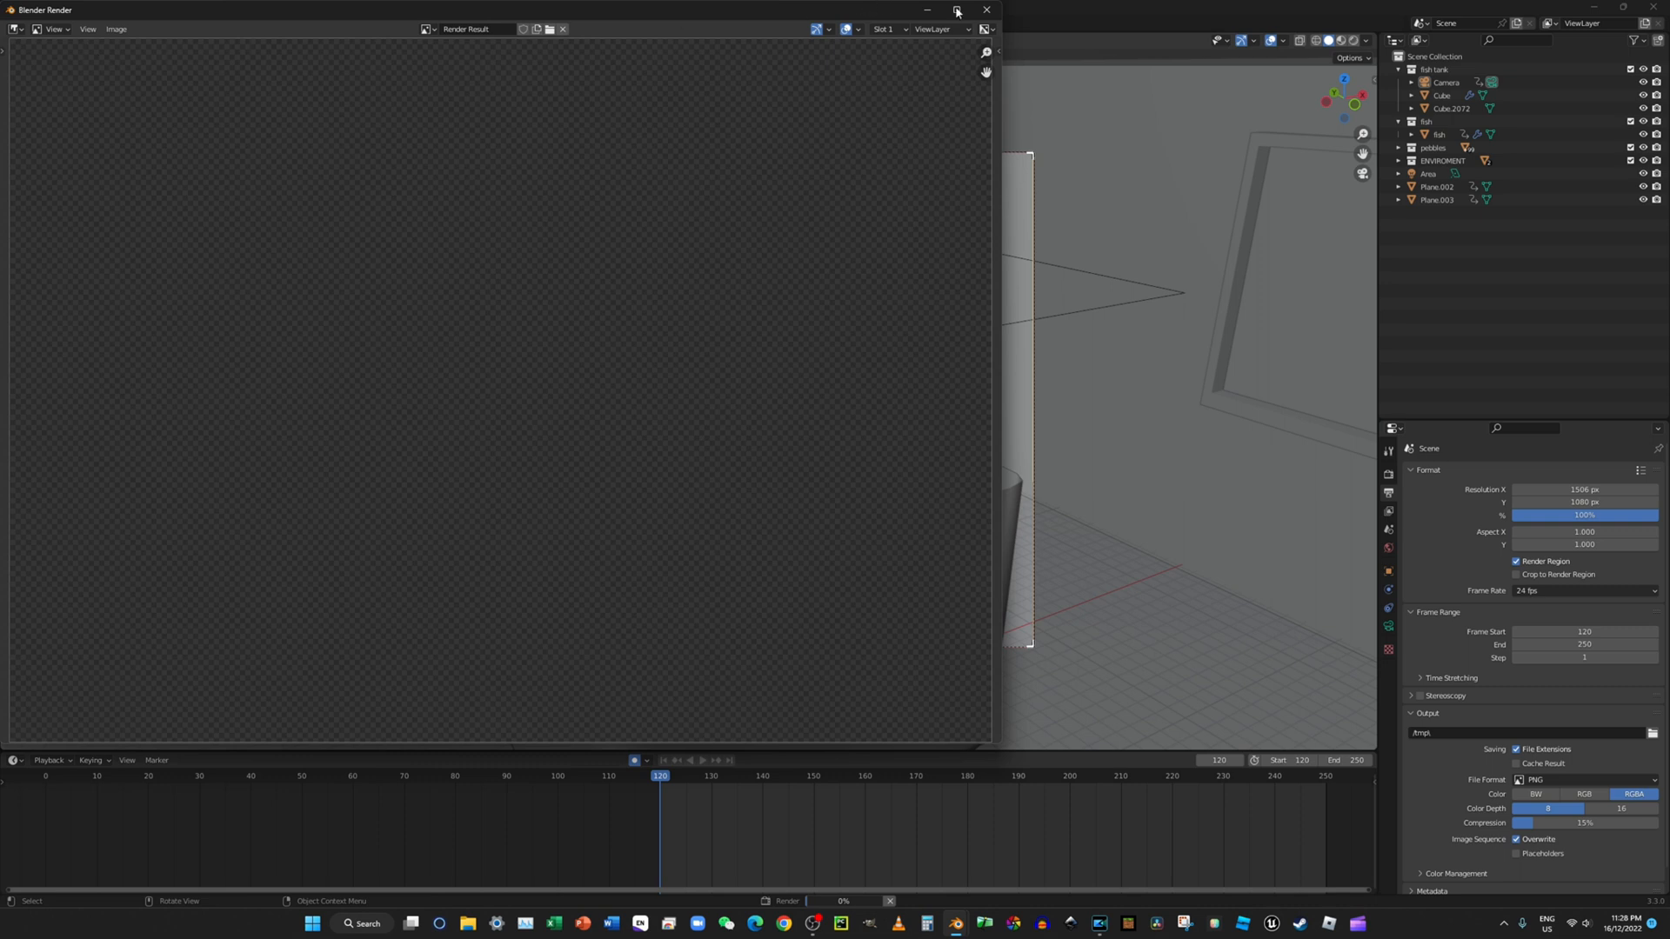
left_click(986, 10)
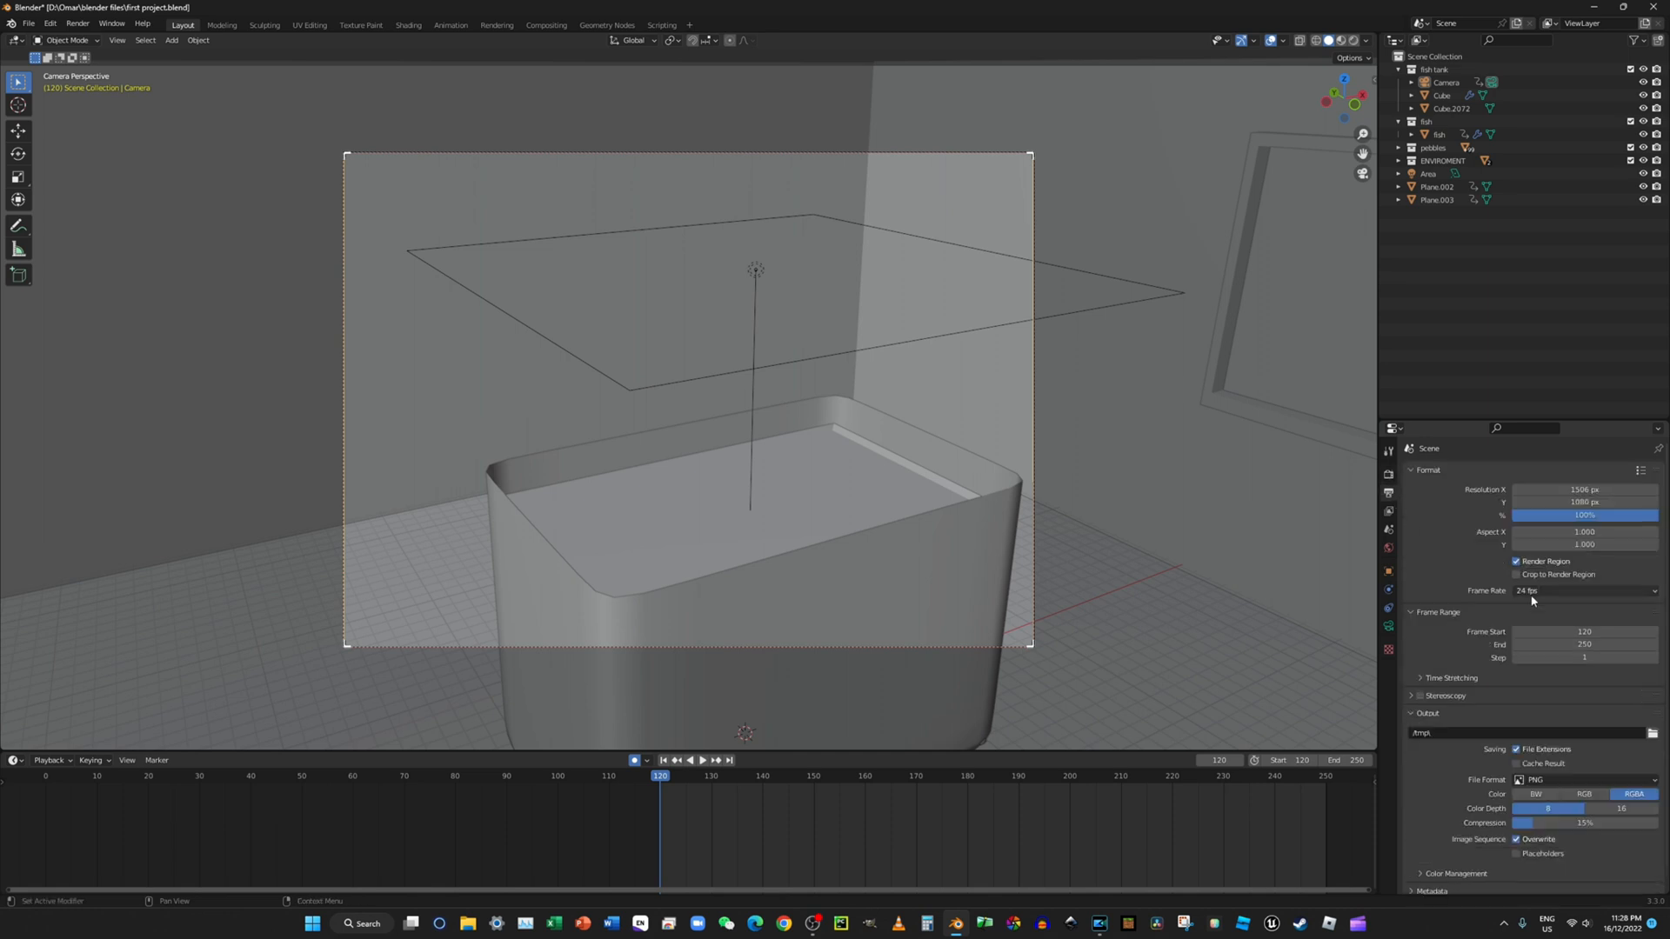
Step: Open the file browser for the render output path and look through the recent folders and the Desktop for a save location
left_click(1426, 614)
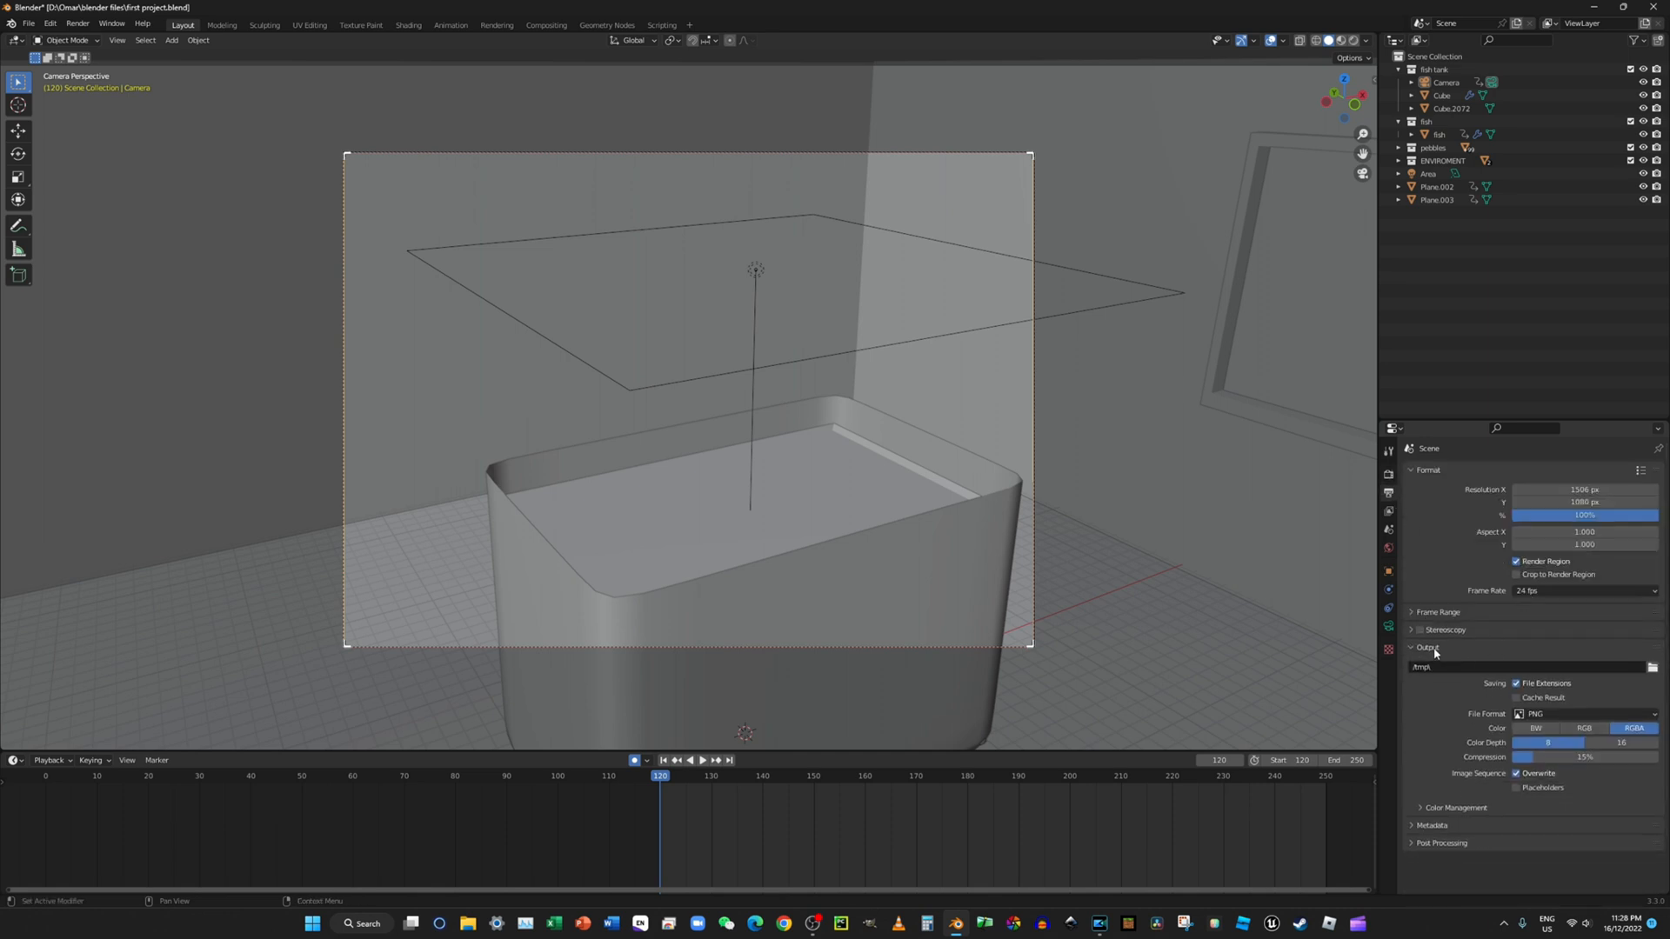
left_click(1435, 650)
left_click(1439, 650)
left_click(1653, 668)
left_click(595, 396)
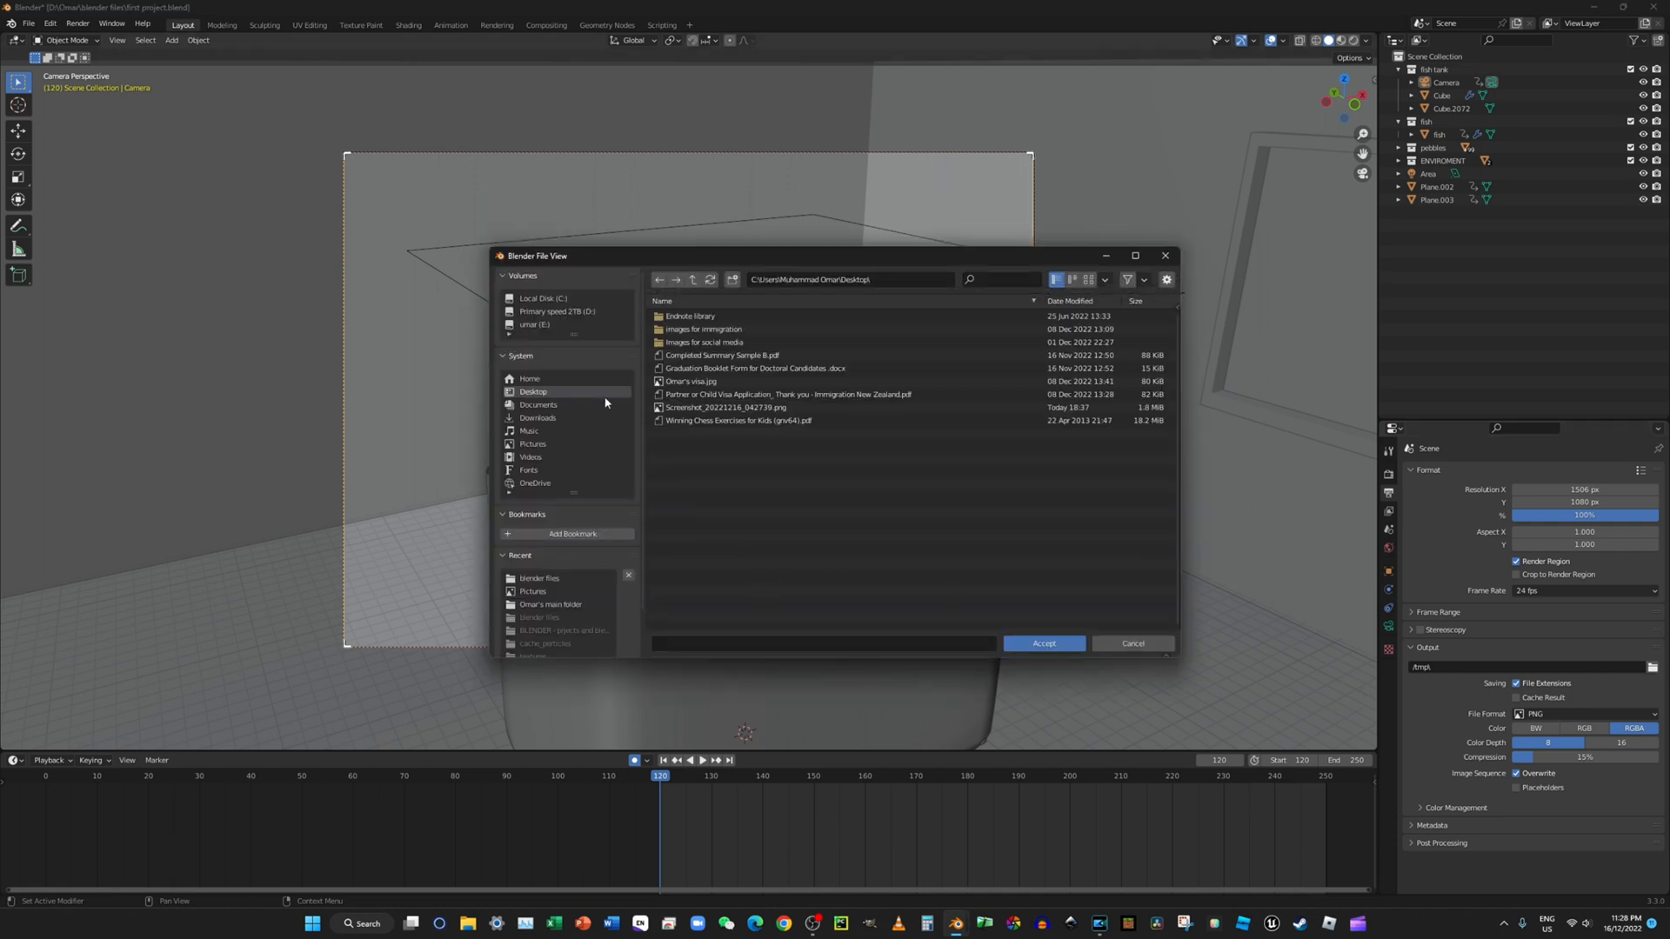
left_click(554, 607)
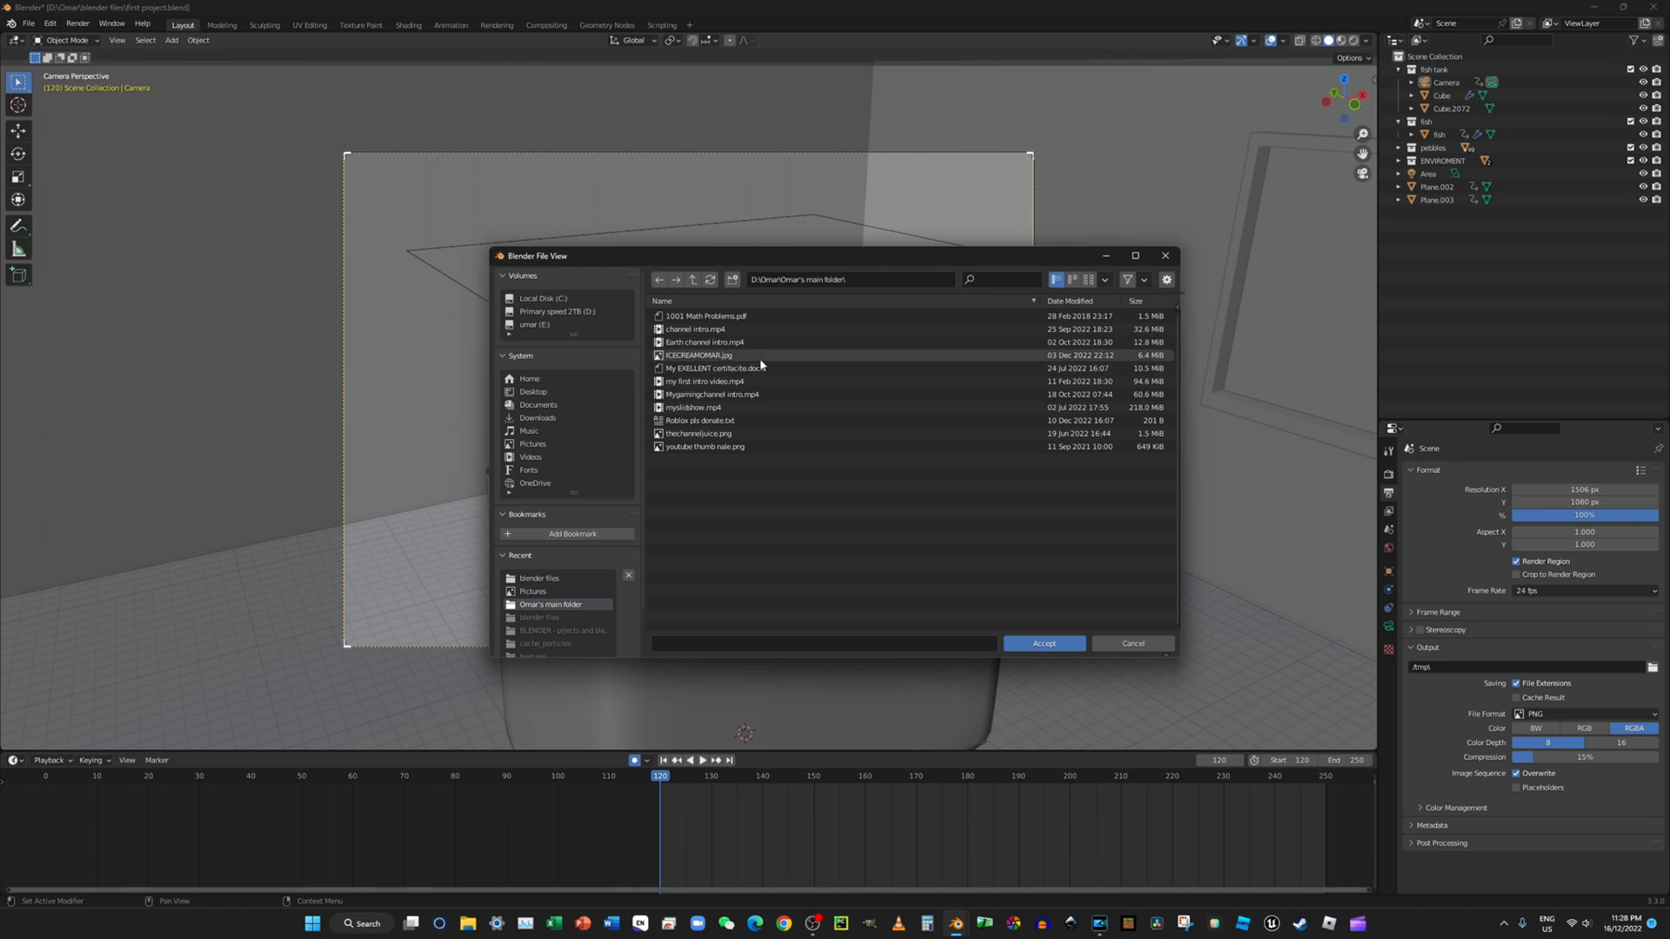
left_click(561, 578)
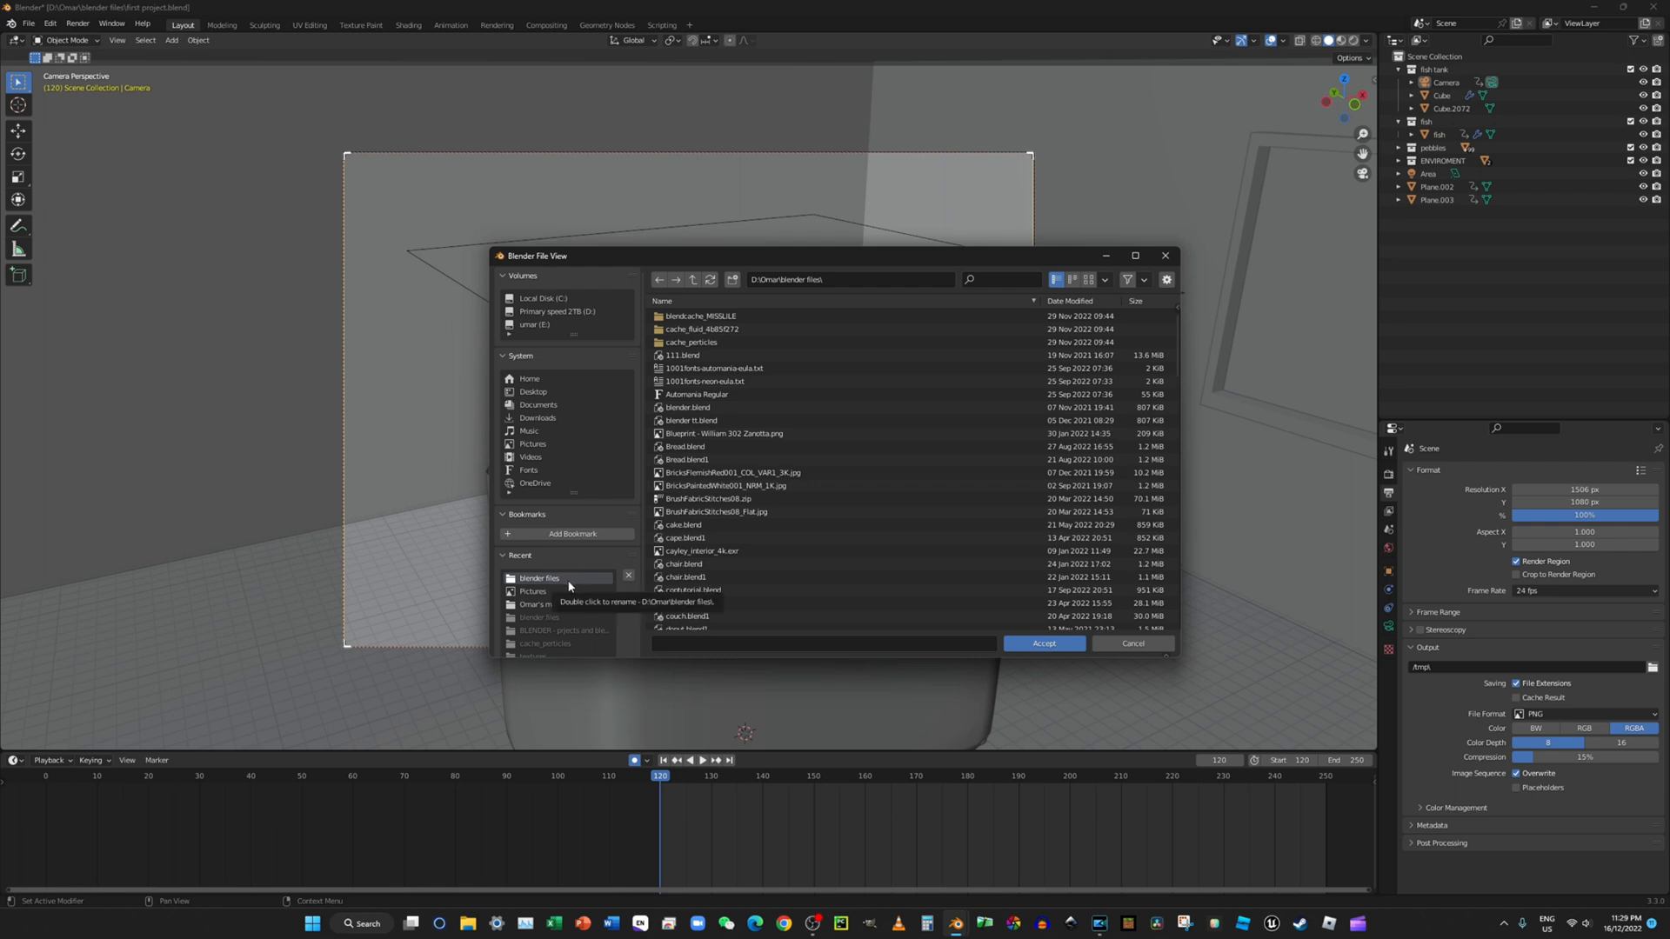
scroll(549, 620, "down", 2)
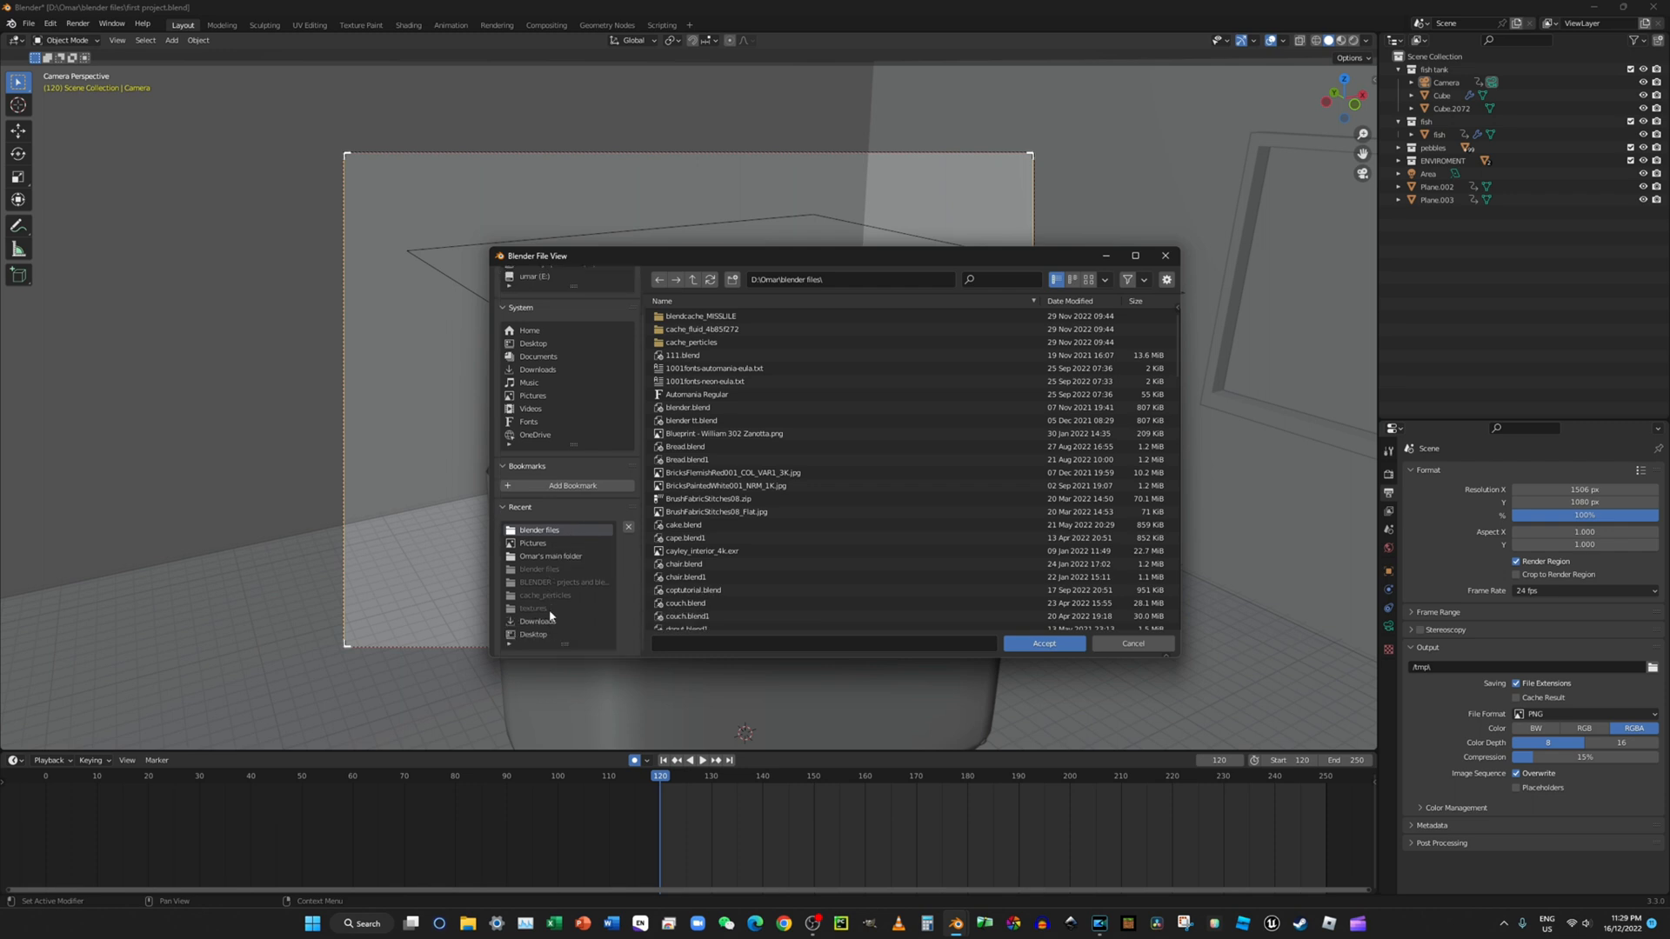
left_click(551, 635)
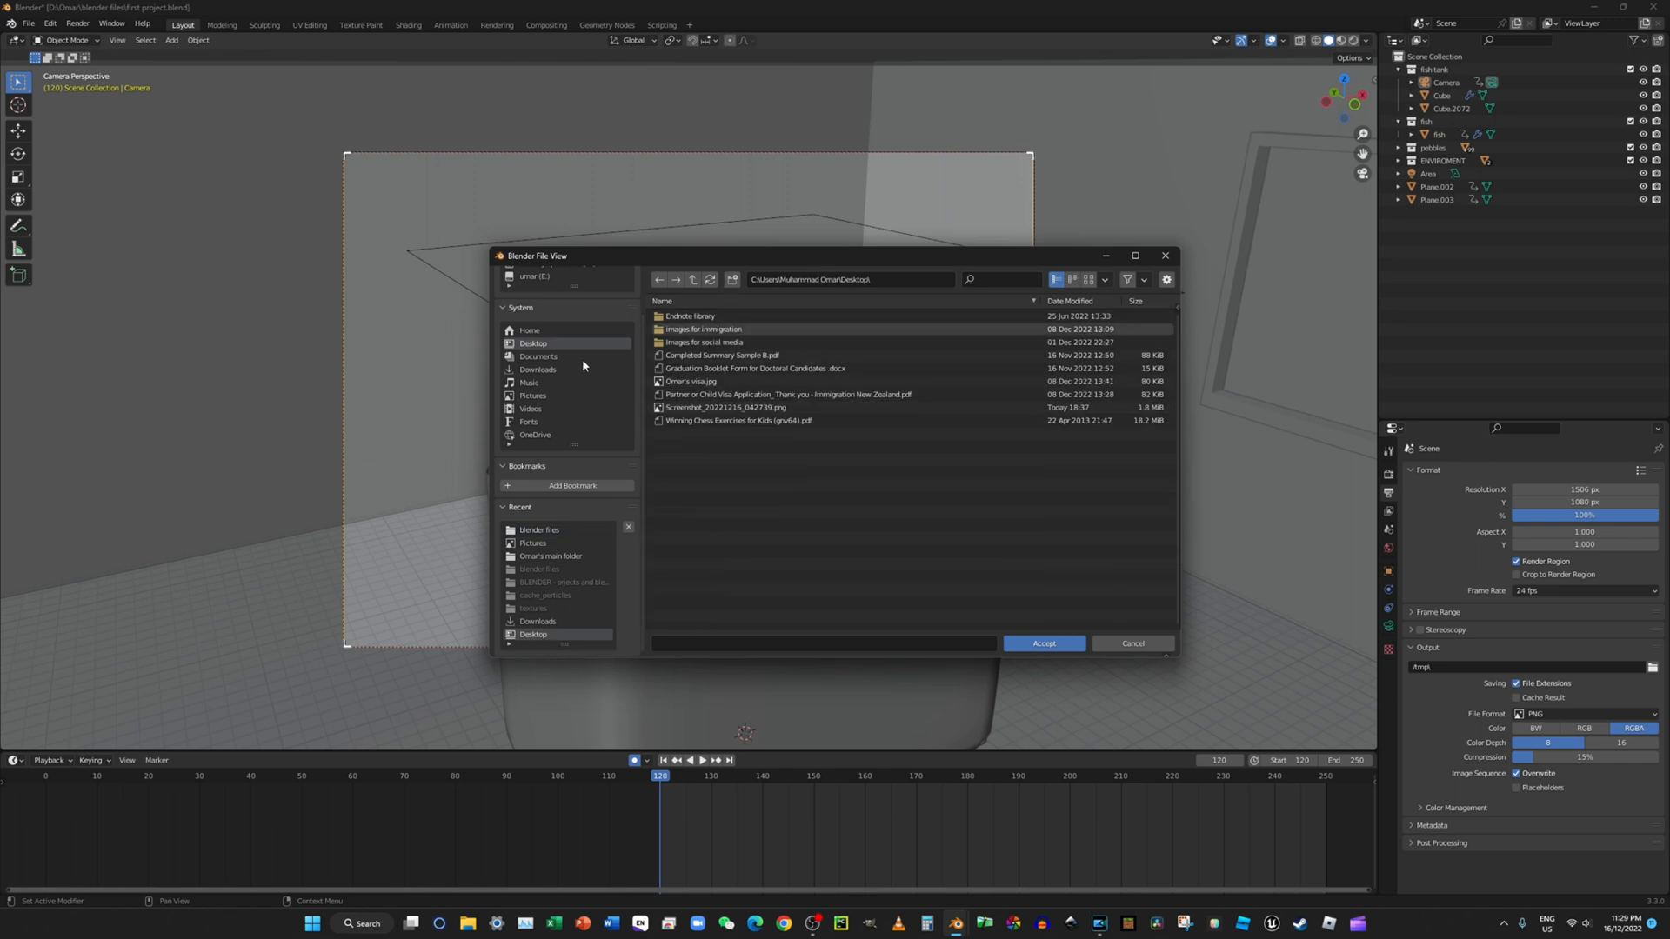
Step: Set the render output to the "BLENDER - prjects and blender" folder on the D: drive with the file name Aquariumandfish
scroll(587, 374, "up", 2)
left_click(565, 311)
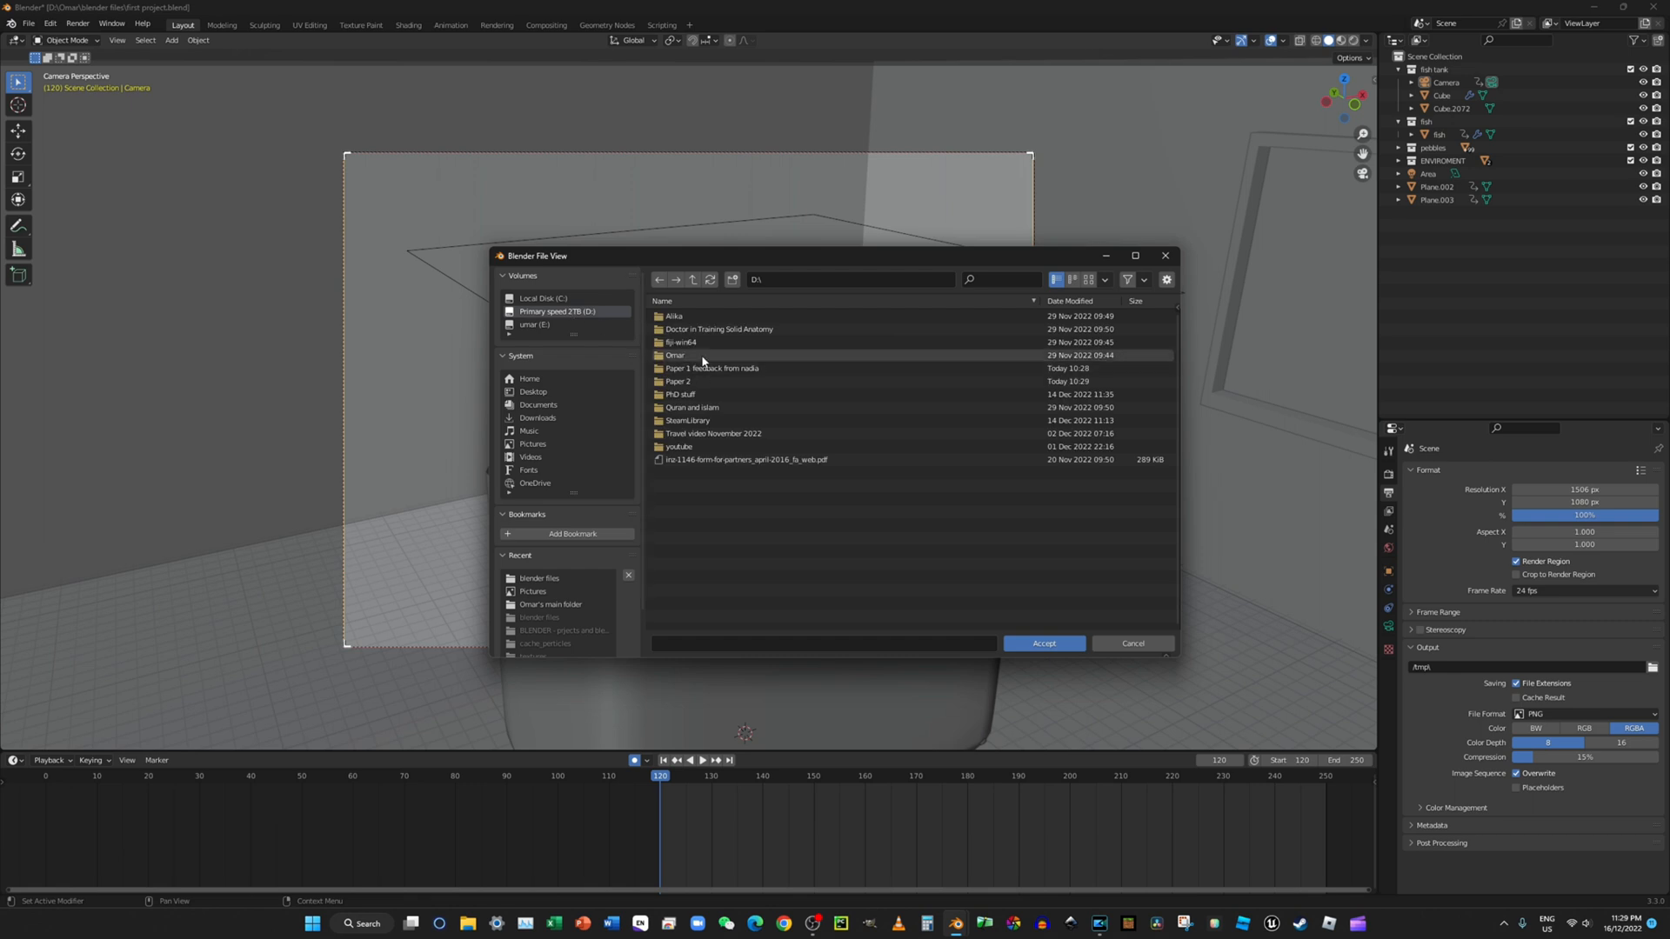
left_click(689, 356)
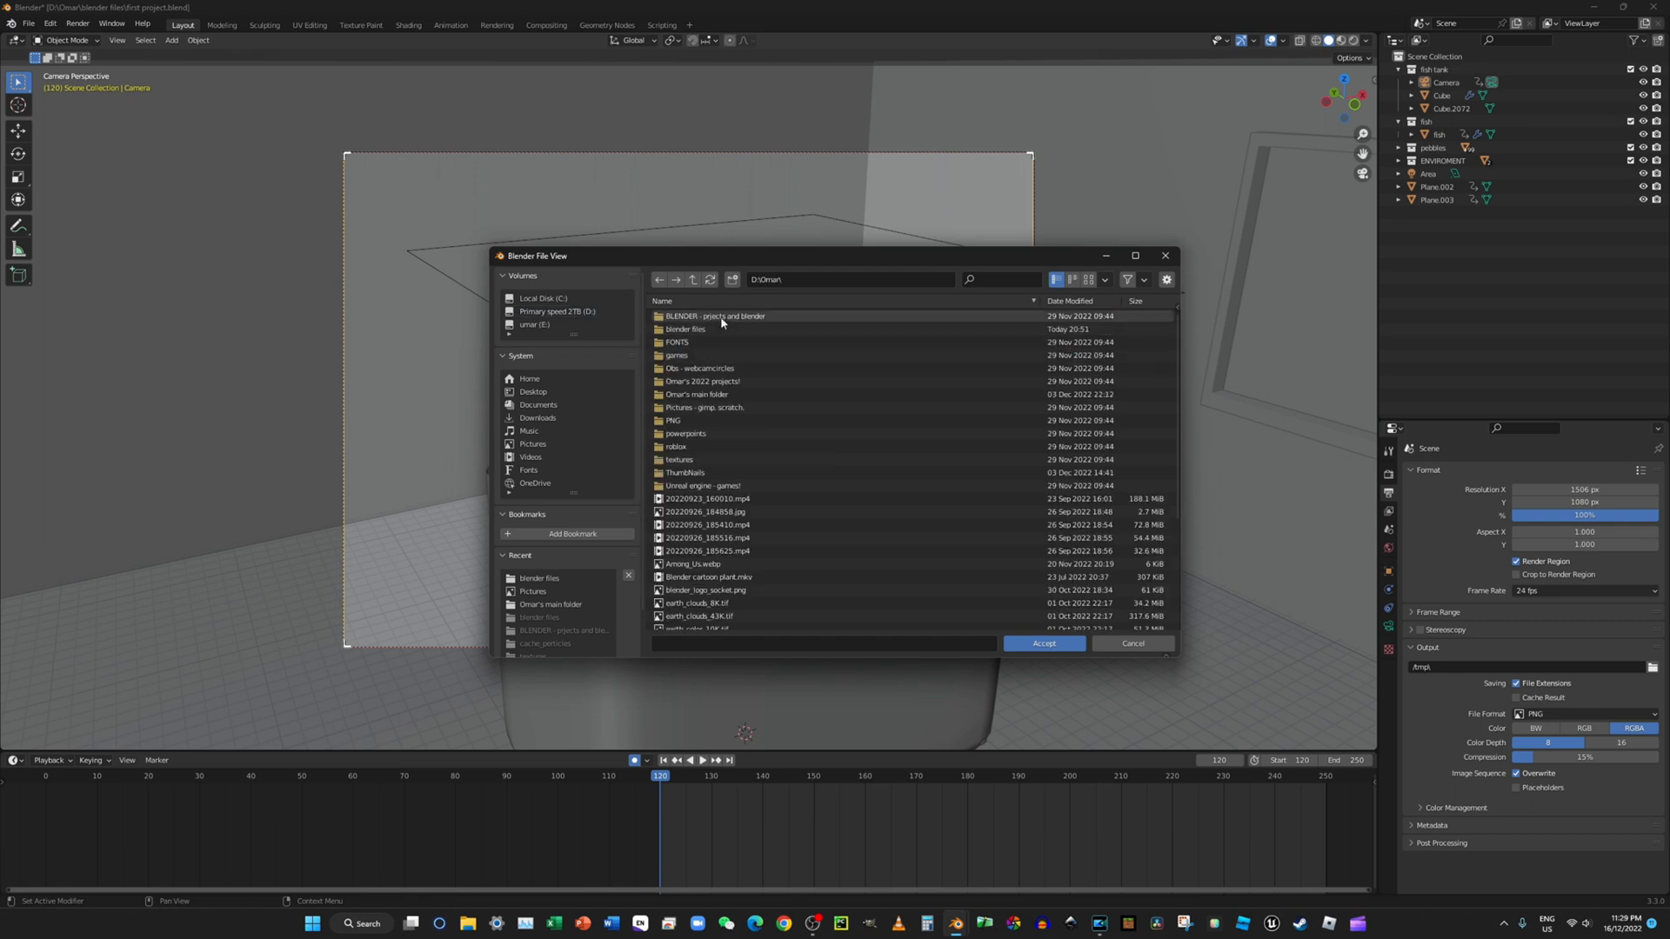
left_click(721, 317)
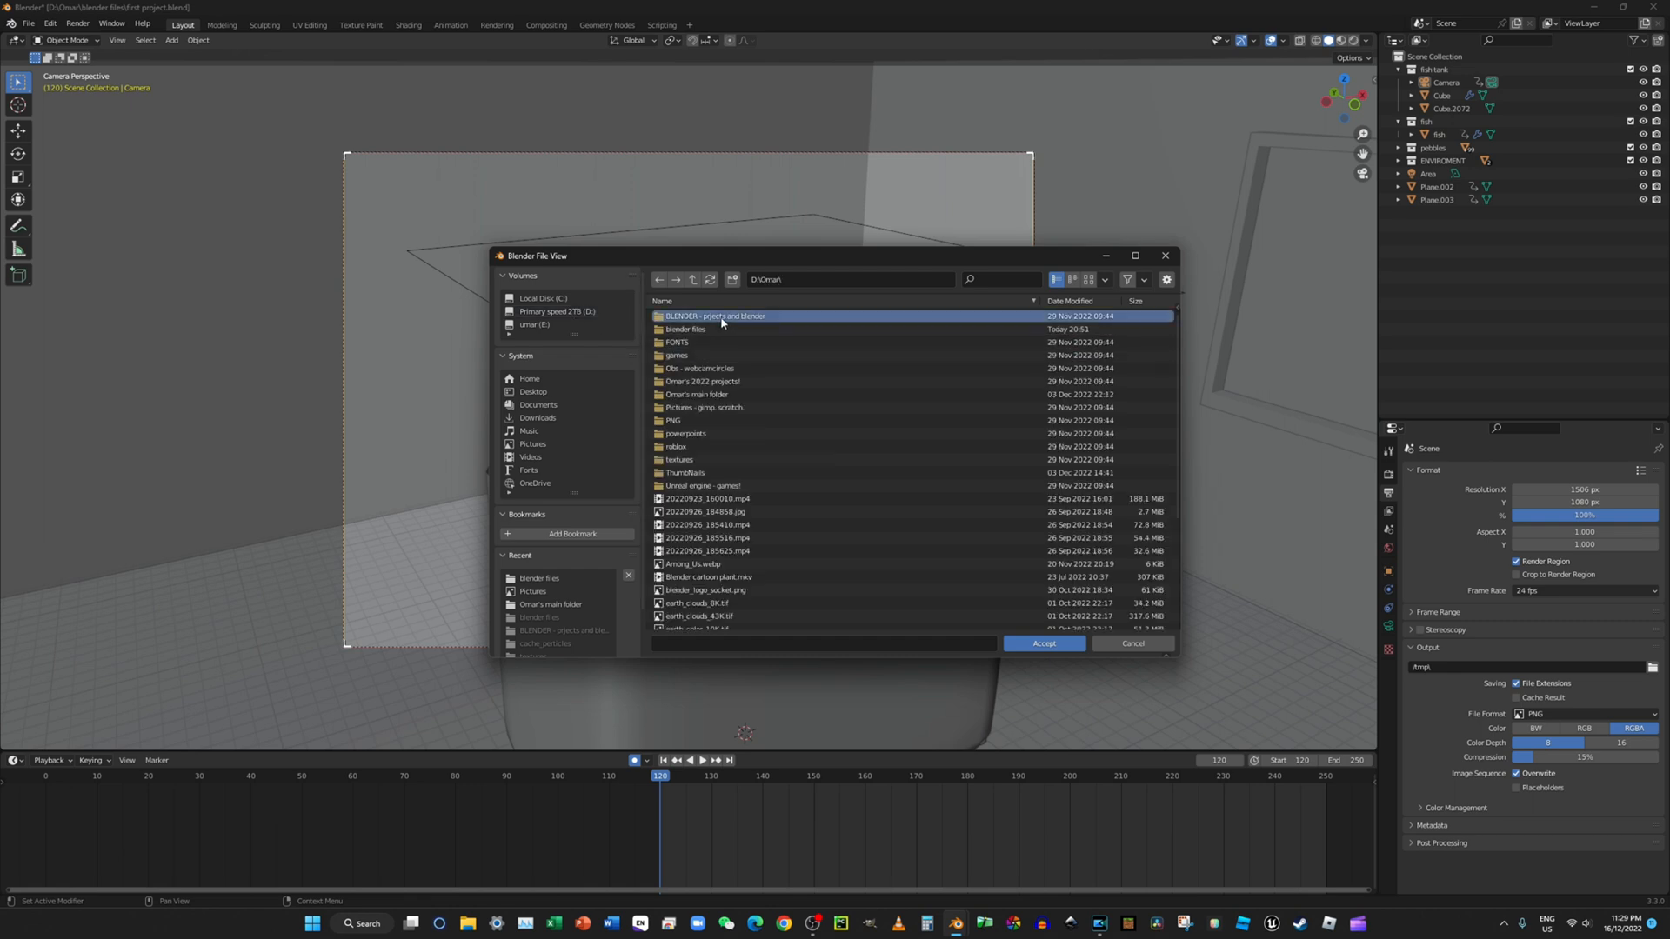
left_click(794, 648)
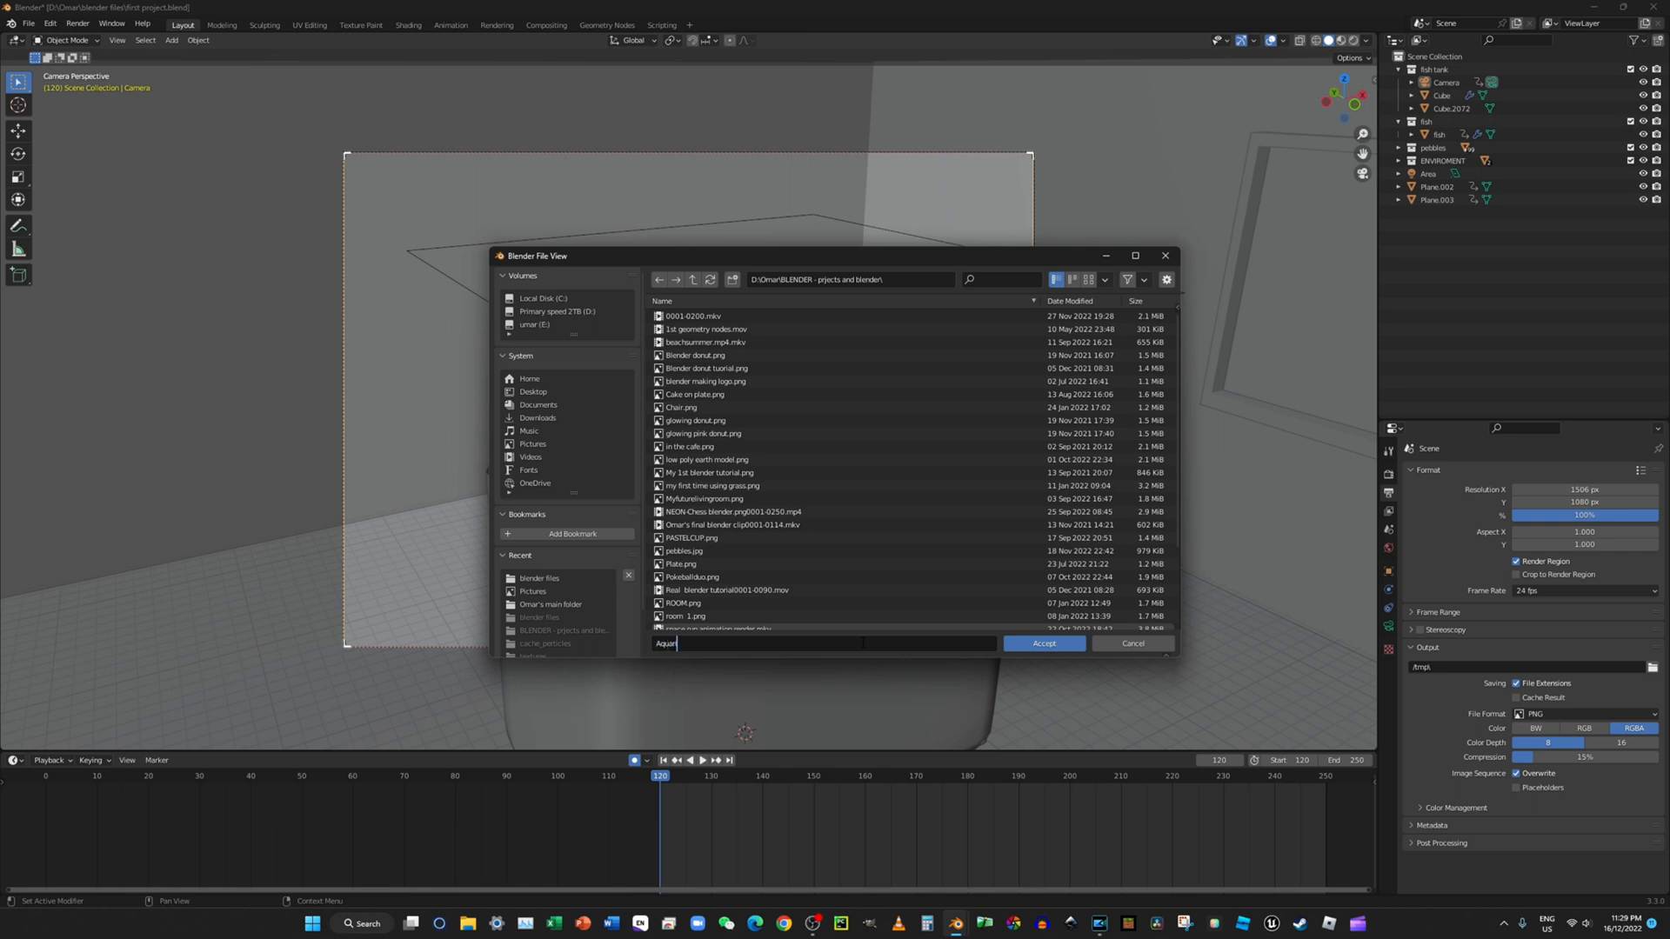
type("Aquariumandfish")
left_click(1051, 645)
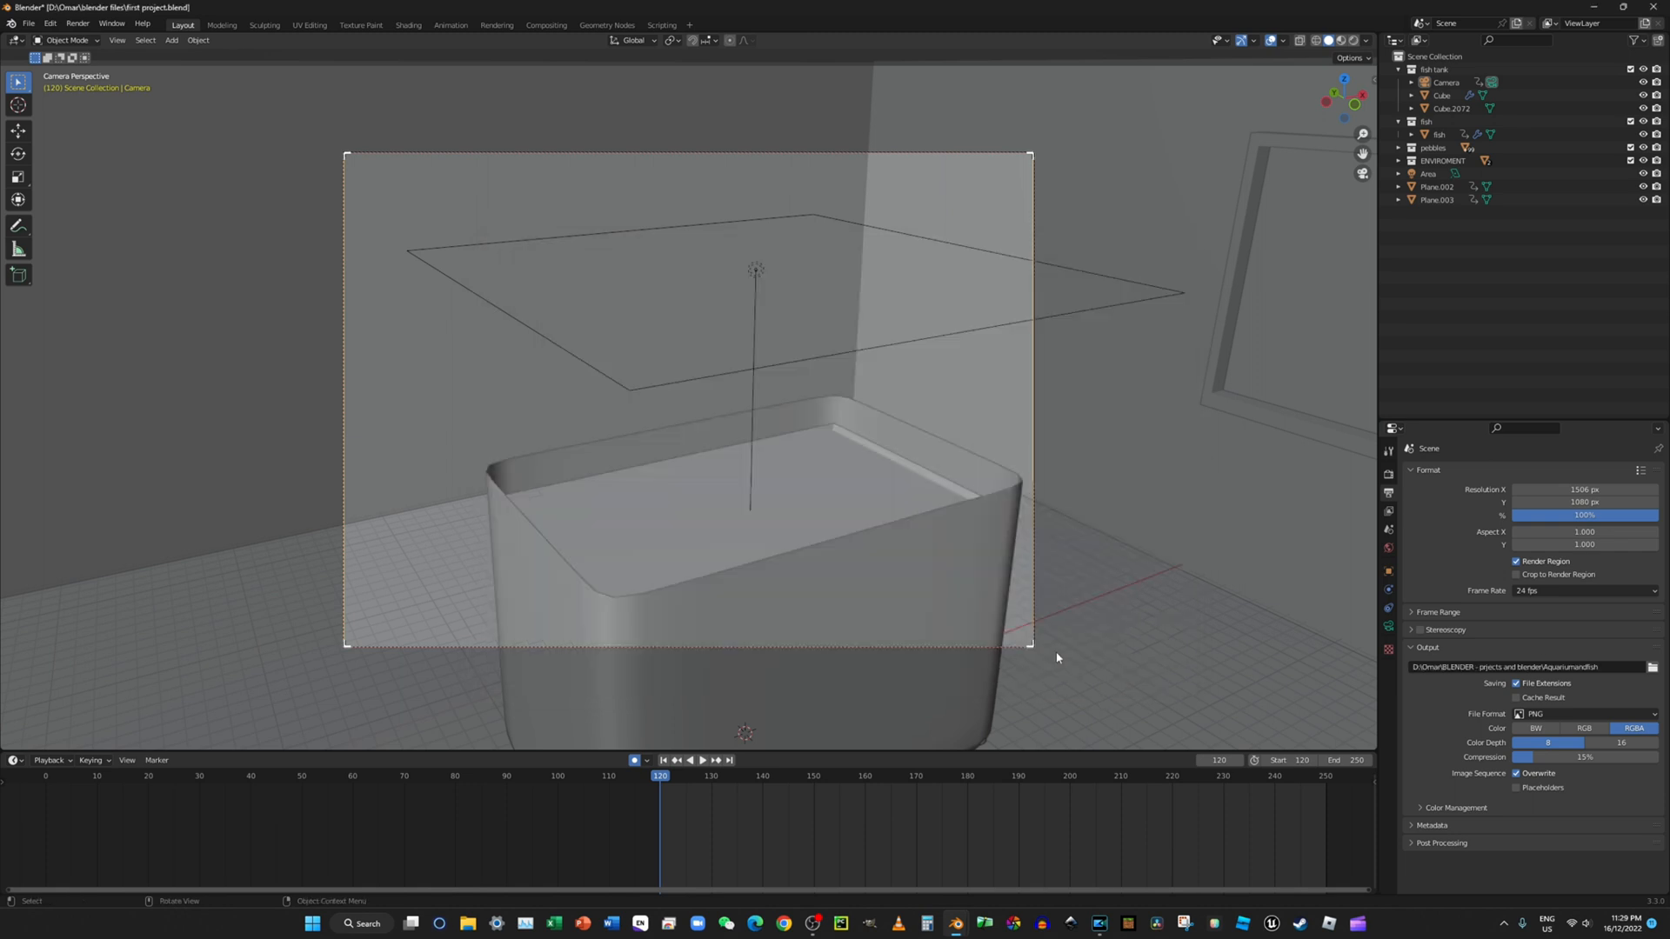
Step: Set the output file format to FFmpeg Video and start rendering the animation
left_click(1550, 715)
left_click(1631, 777)
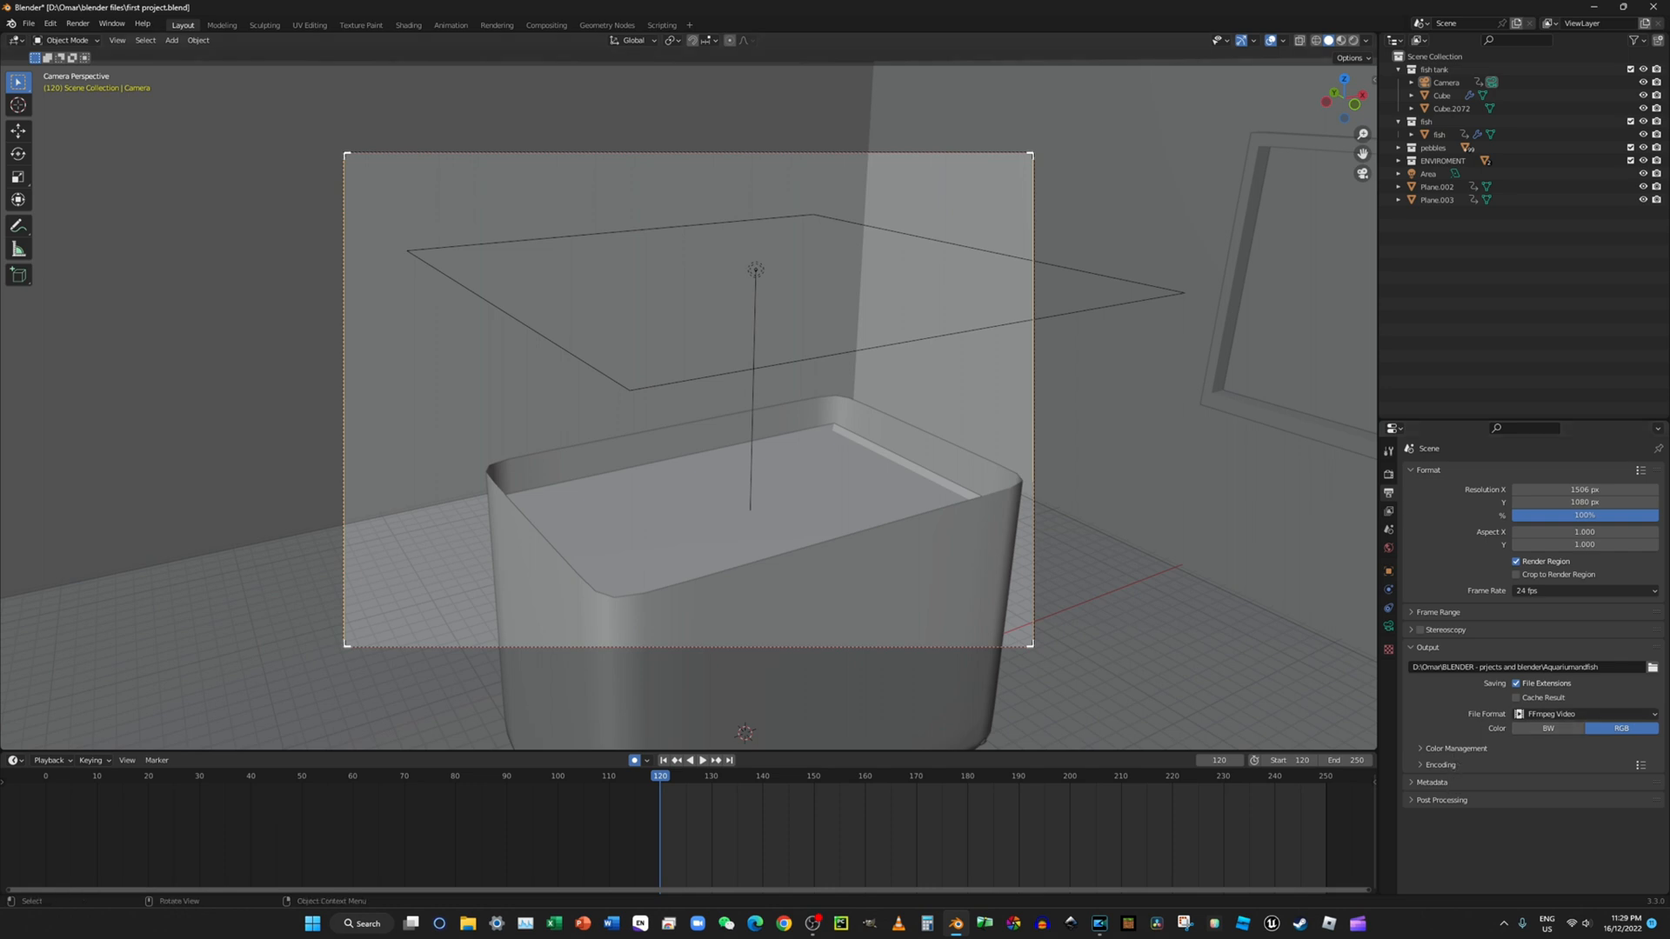
left_click(77, 23)
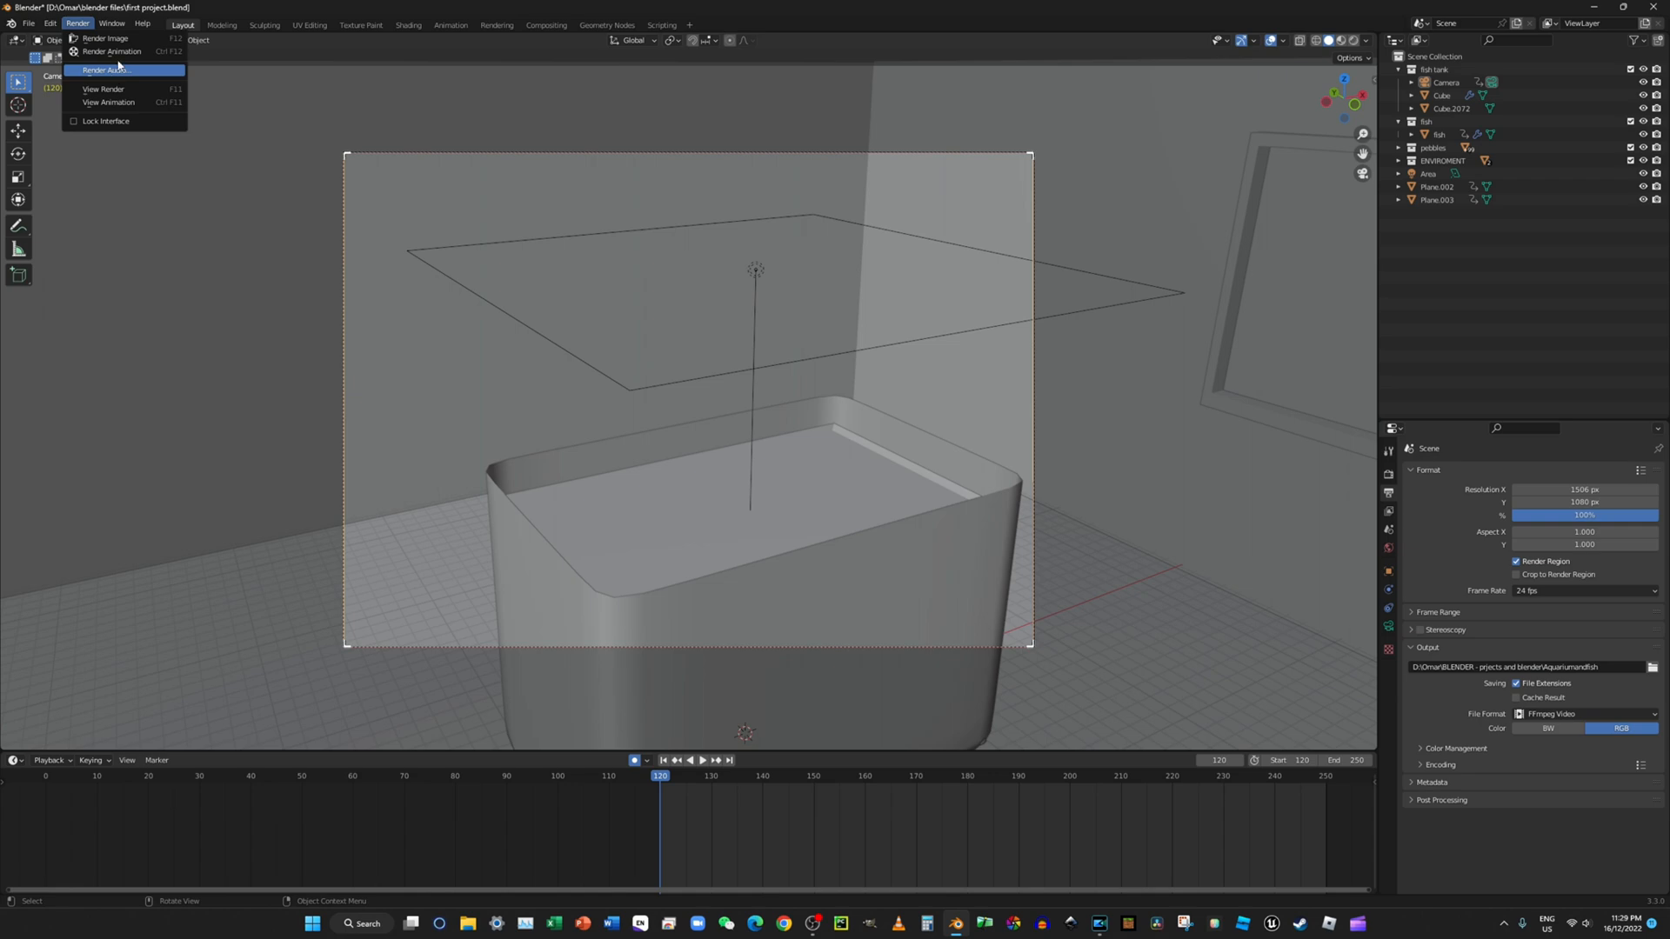
left_click(111, 51)
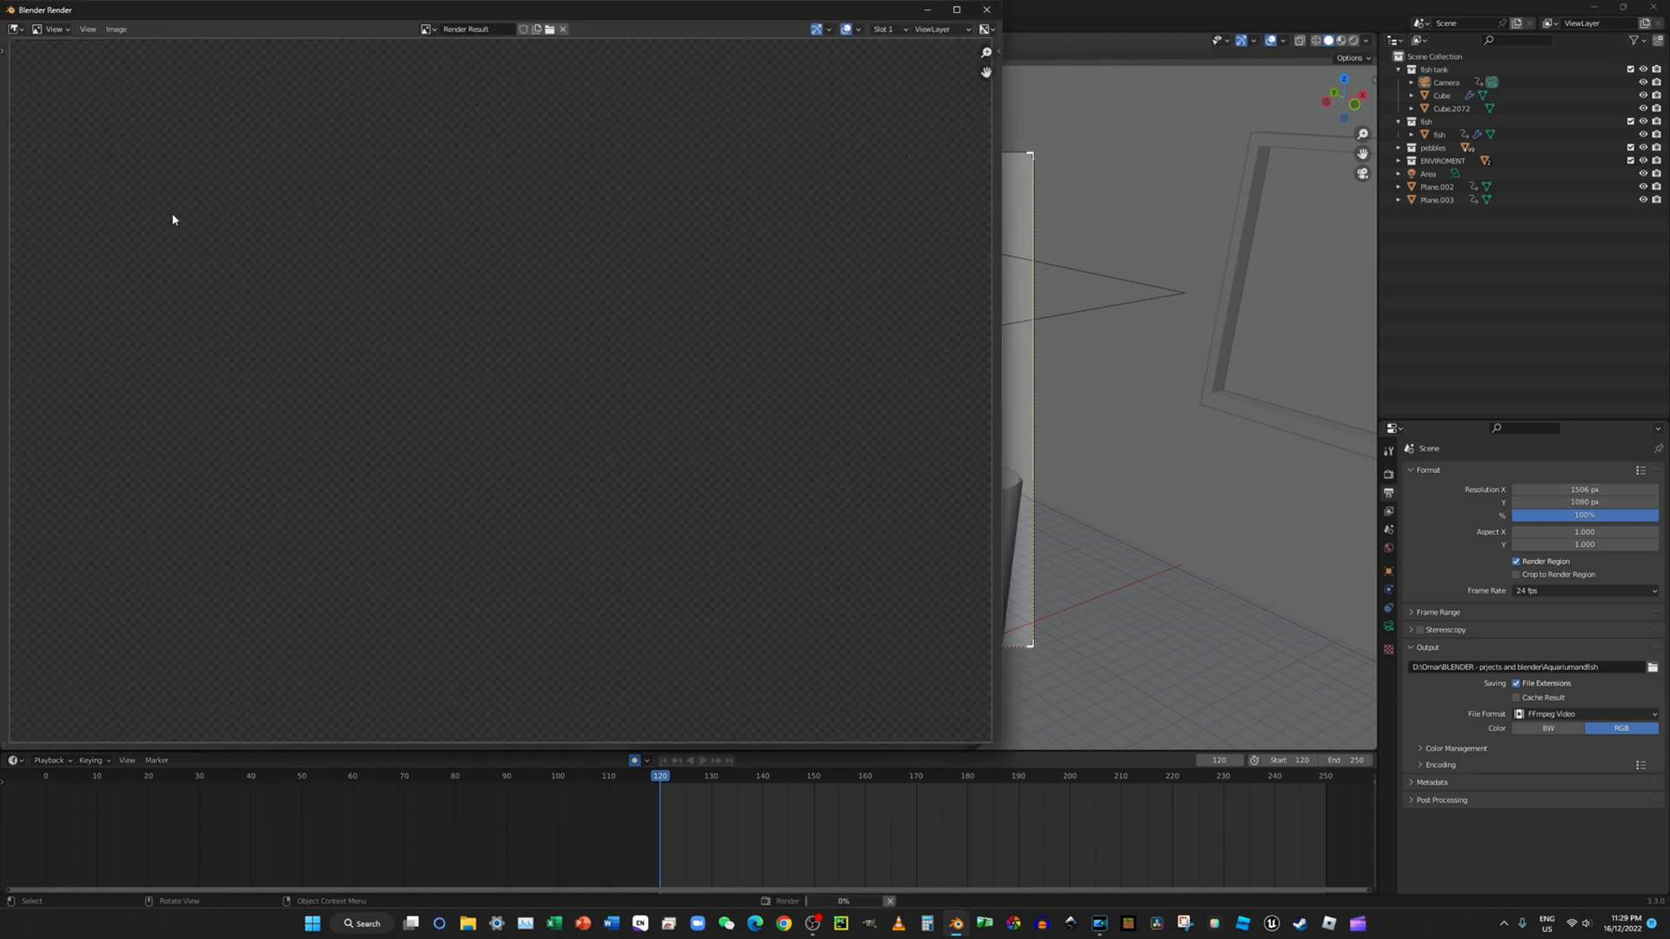